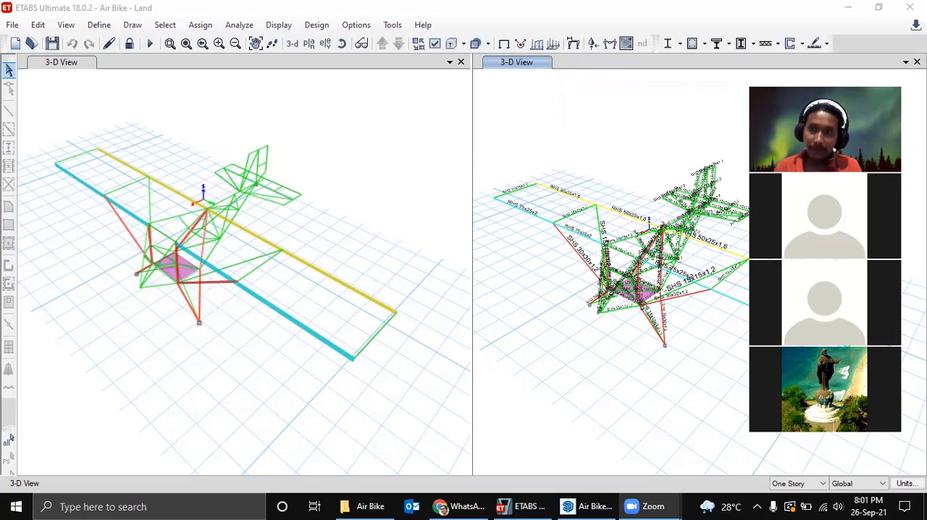
click(668, 74)
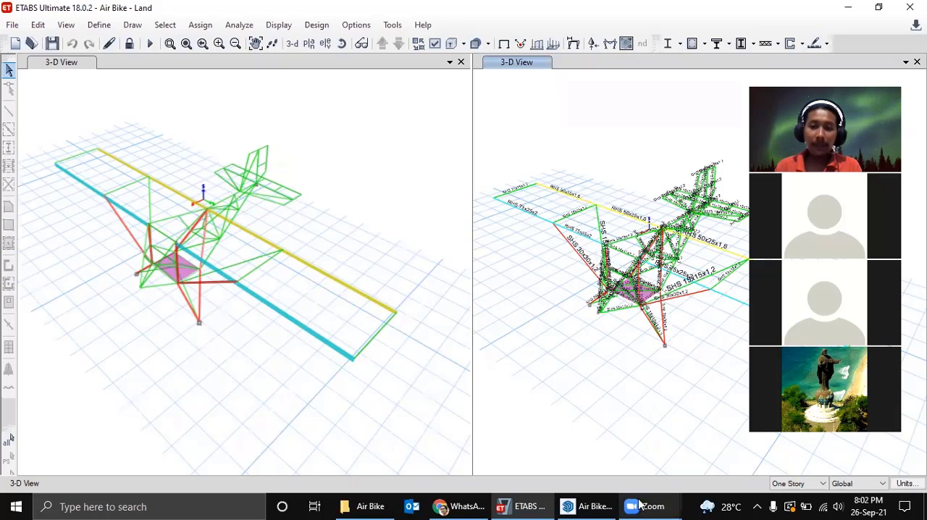
mouse_move(609, 504)
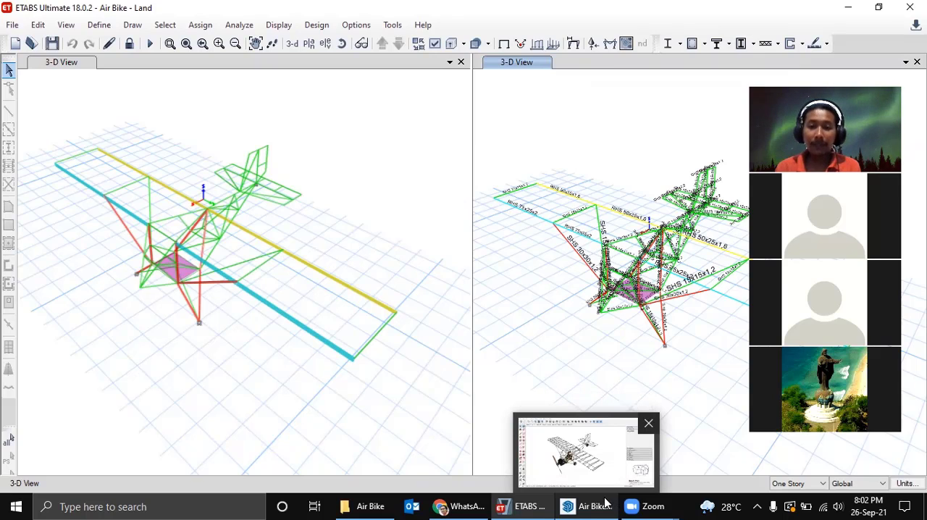
click(514, 506)
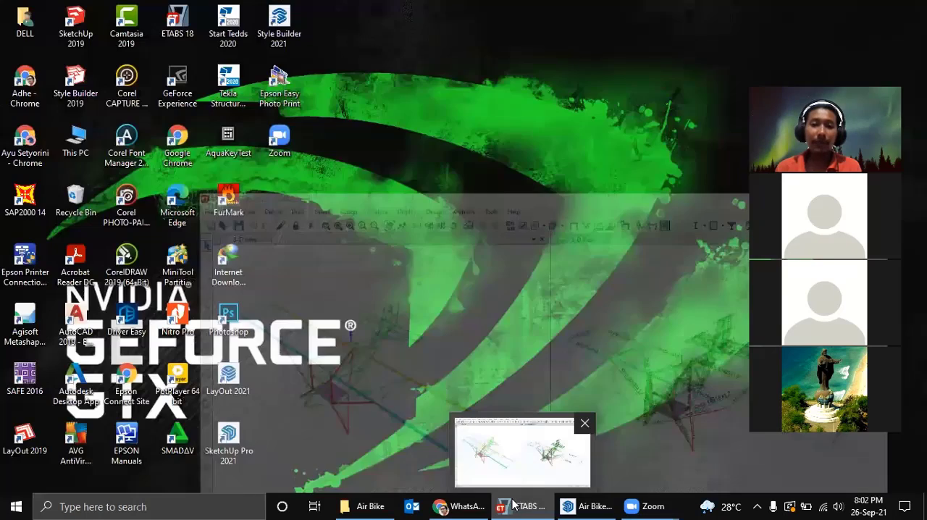
click(514, 505)
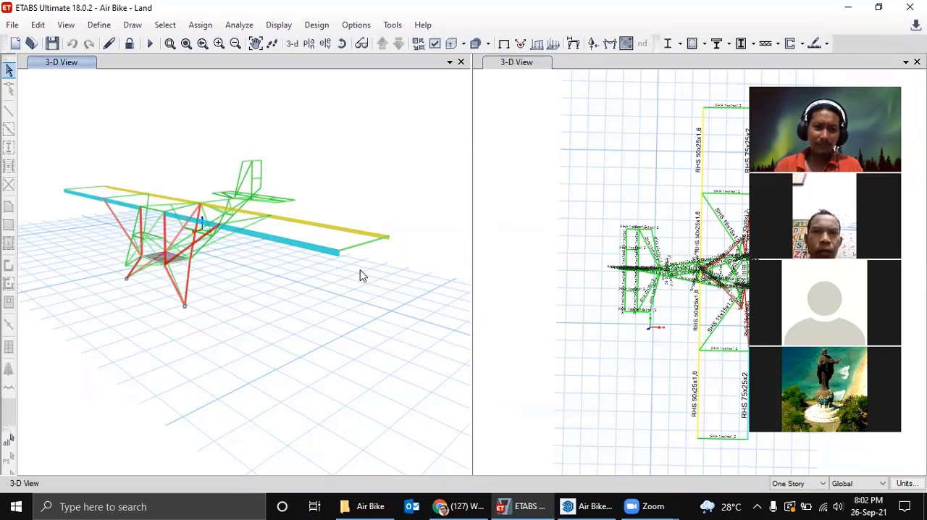
Examine the aircraft model in SketchUp, and examine the matching structural frame in the unlabelled 3-D view in ETABS.
click(609, 504)
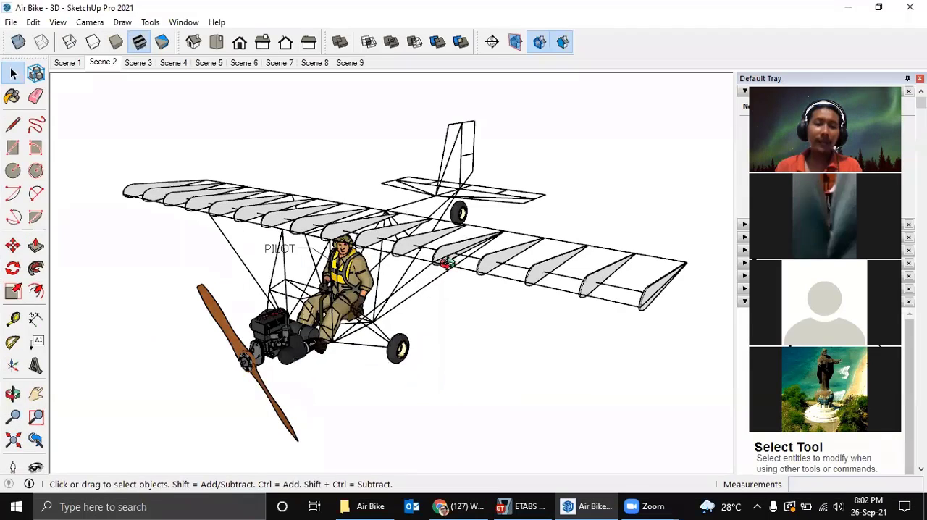
middle_drag(447, 263, 358, 289)
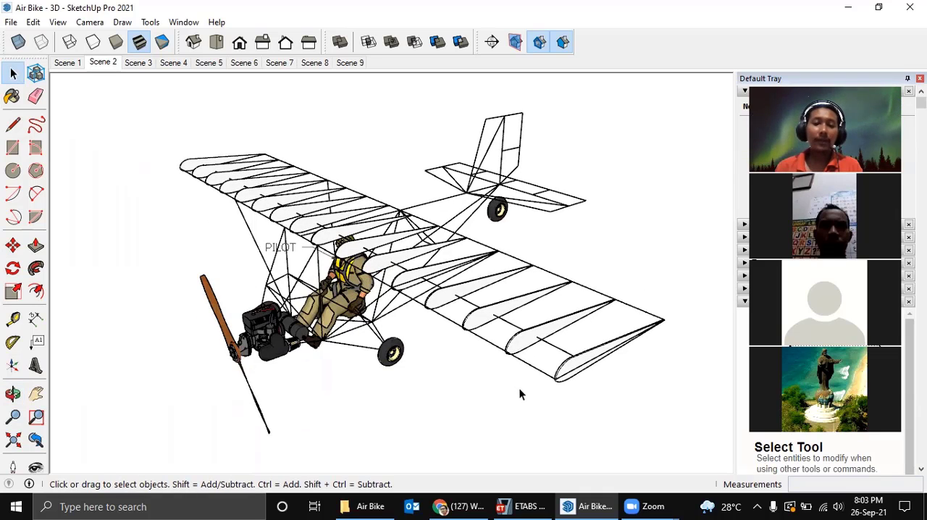
click(520, 505)
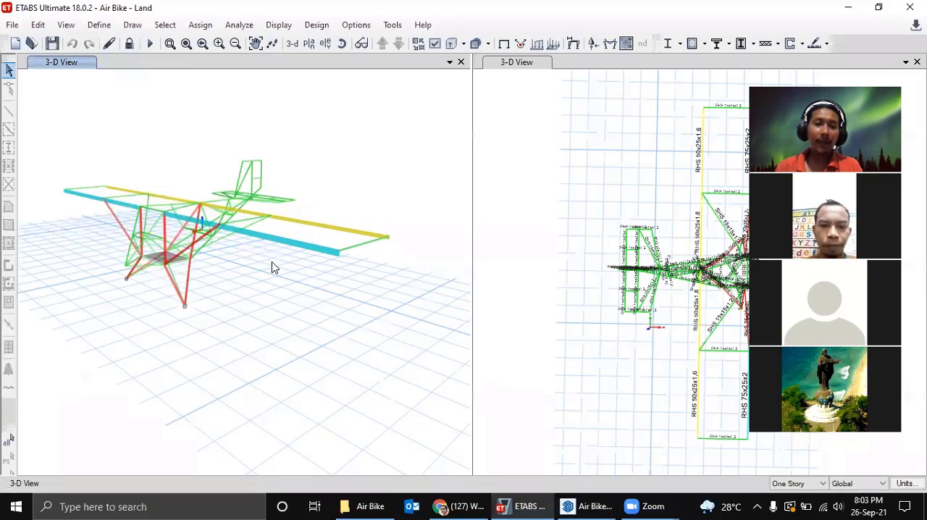
middle_drag(293, 276, 264, 265)
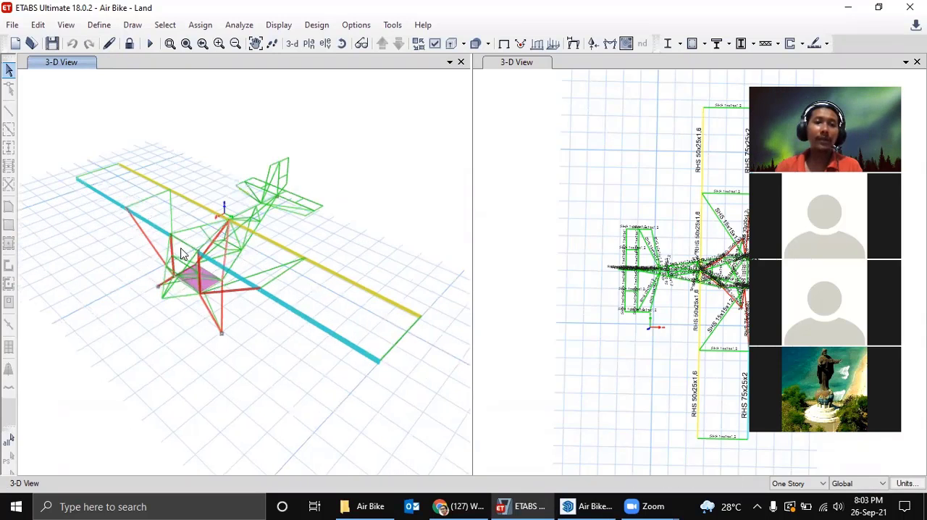
shift+middle_drag(318, 246, 315, 231)
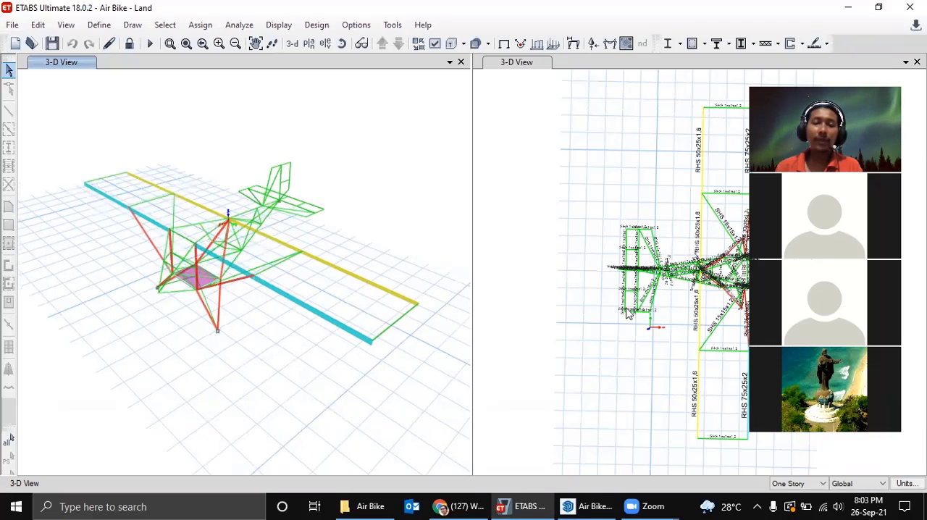
Examine the section labels on the fuselage, strut and wing members in the labelled 3-D view.
shift+middle_drag(658, 336, 600, 276)
shift+middle_drag(577, 185, 647, 307)
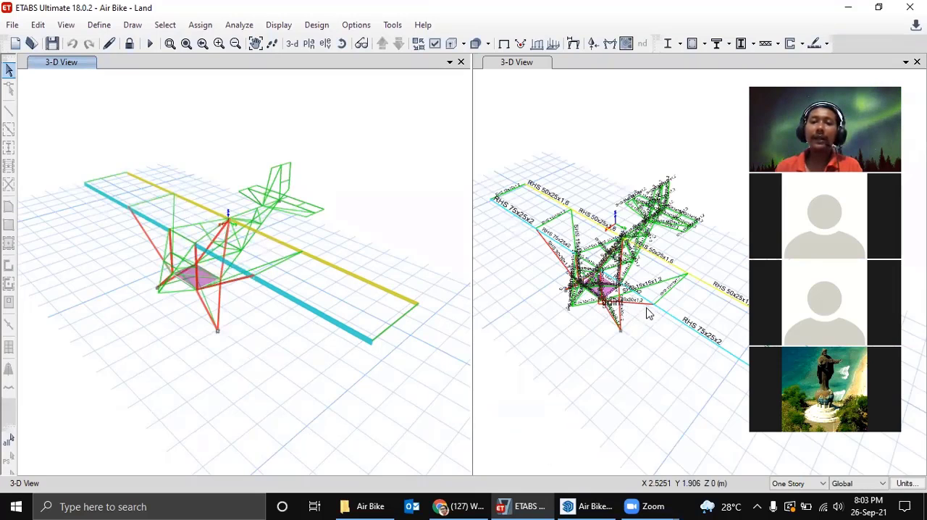
scroll(603, 281, up, 5)
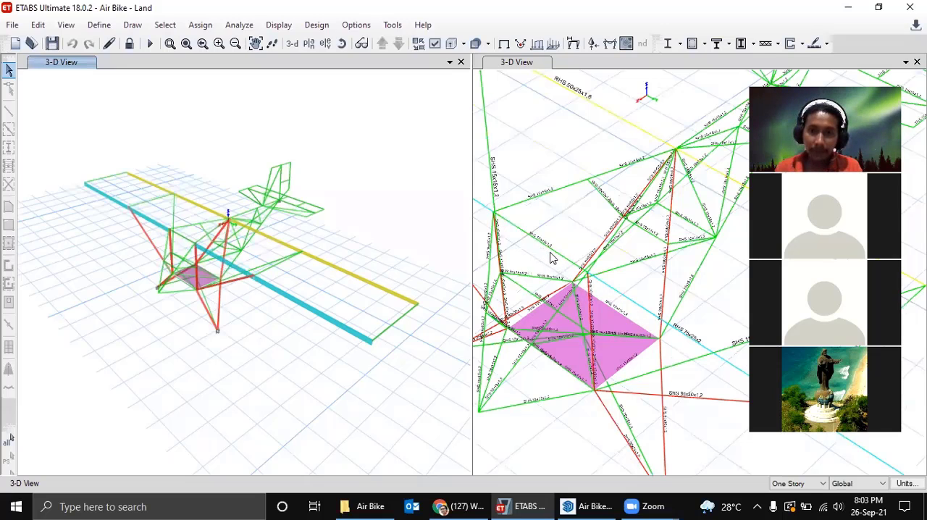
scroll(556, 251, up, 4)
scroll(559, 251, down, 4)
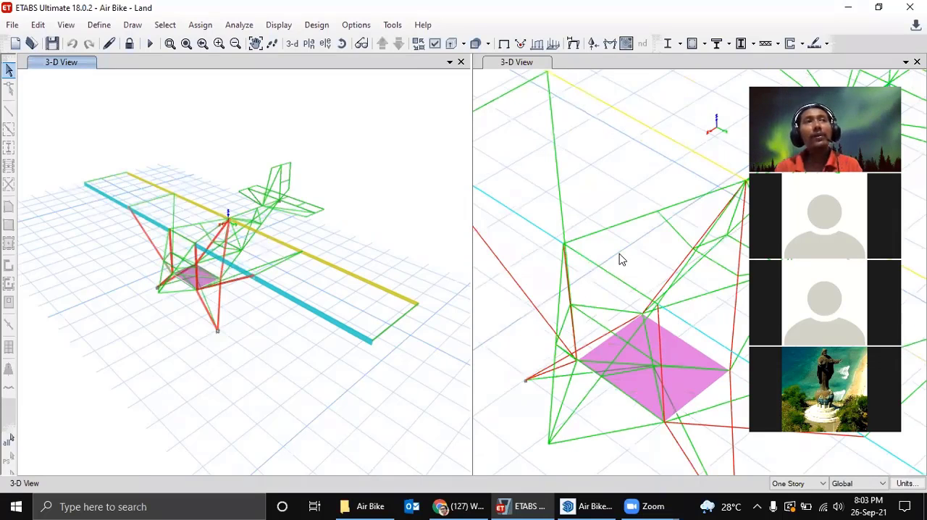
scroll(620, 261, up, 4)
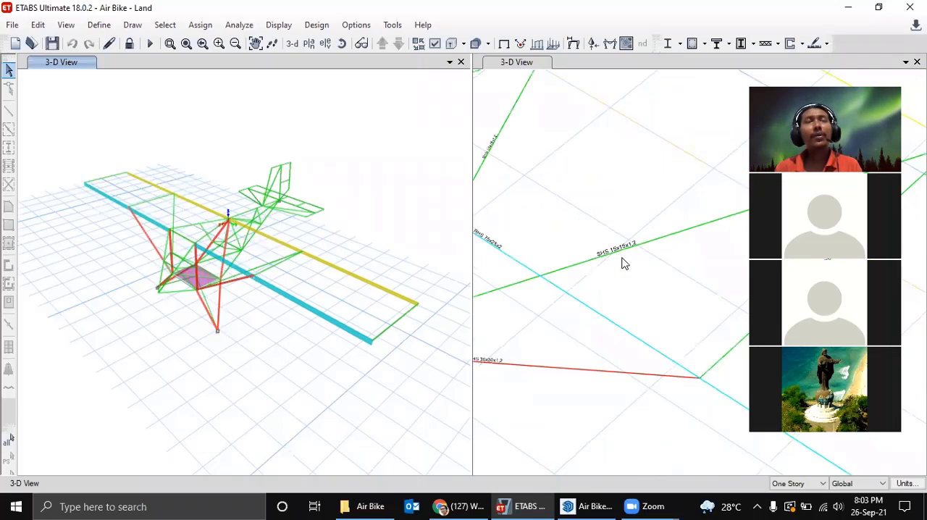
scroll(610, 268, down, 4)
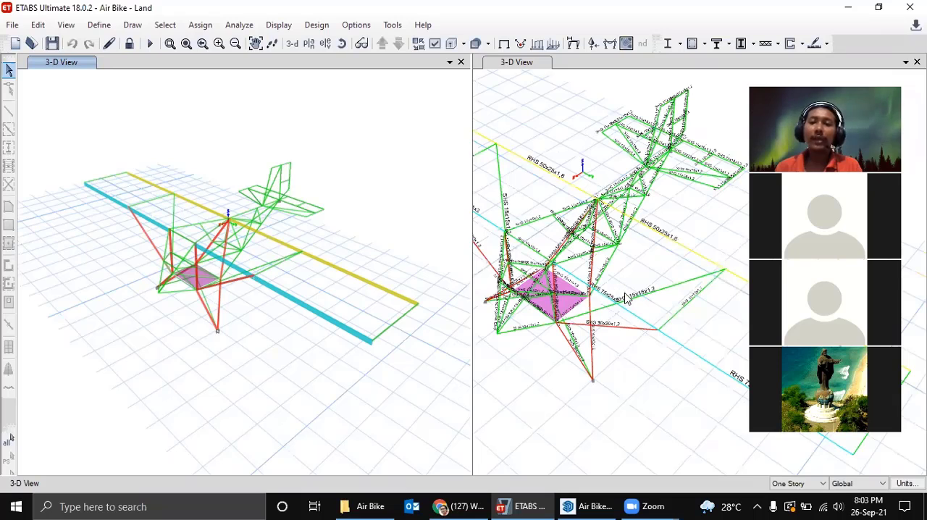
scroll(615, 299, up, 3)
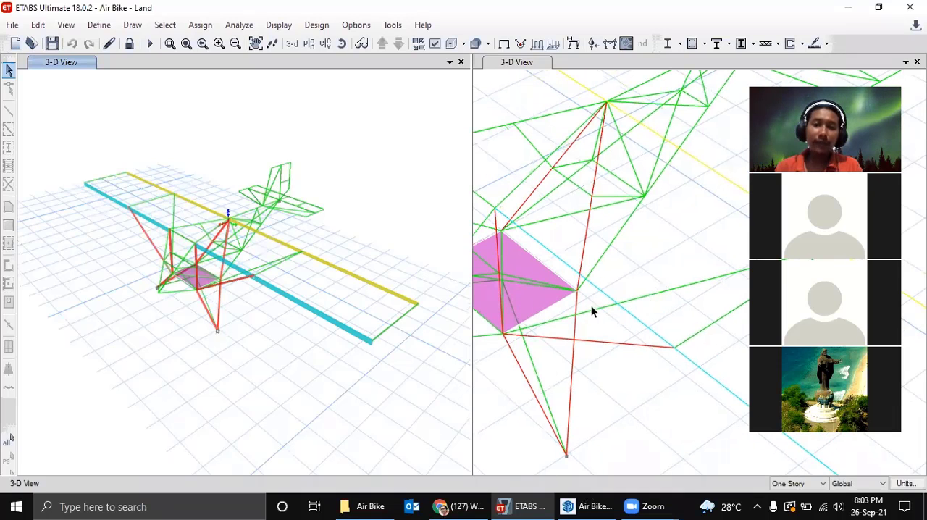
Switch to the SketchUp model and examine the aircraft's wing ribs, fuselage frame and tail from several angles.
key(alt+Tab)
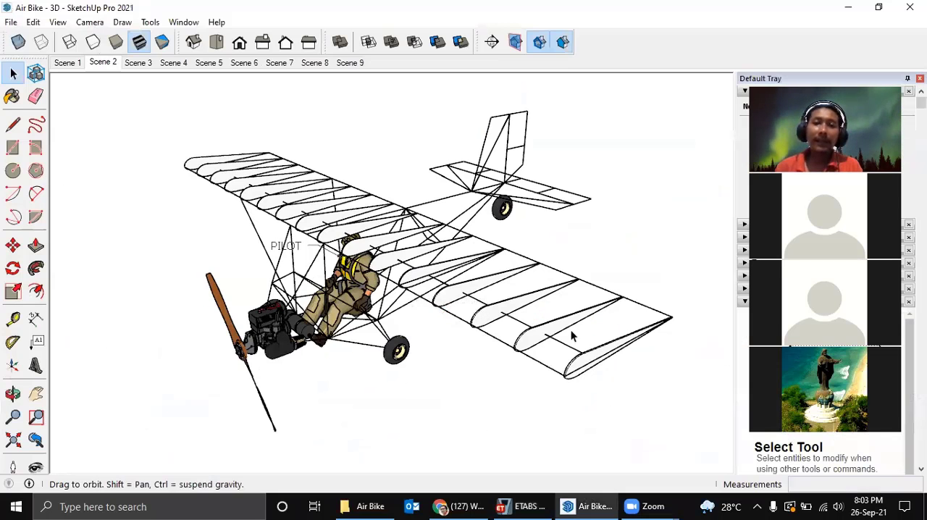
middle_drag(302, 165, 306, 169)
click(307, 169)
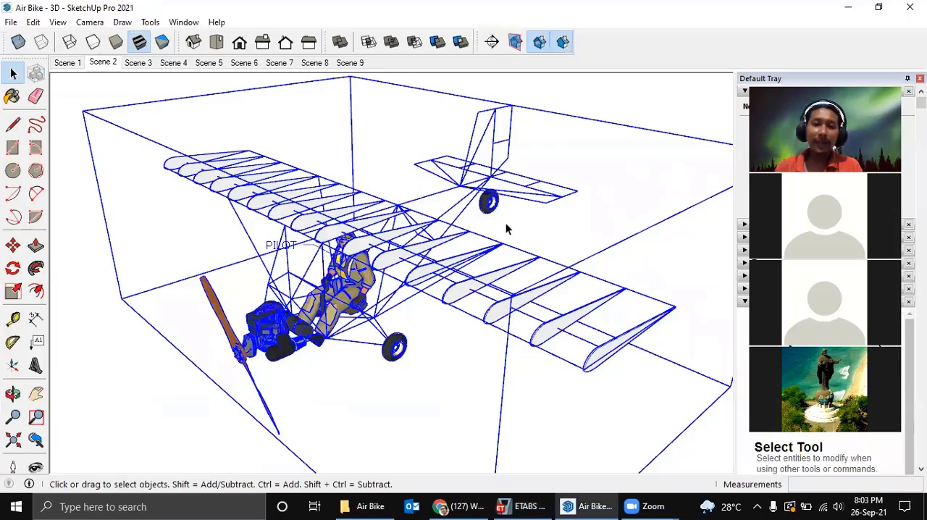
click(435, 339)
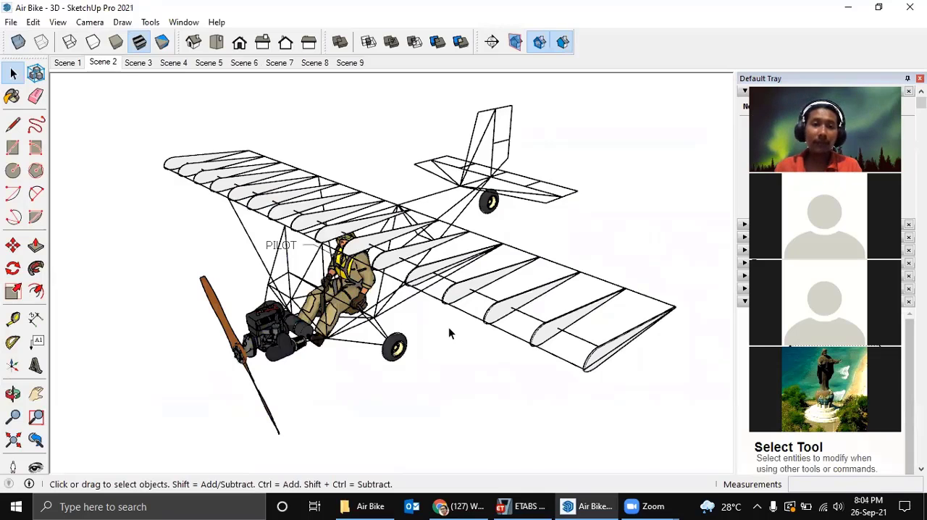
middle_drag(442, 324, 443, 352)
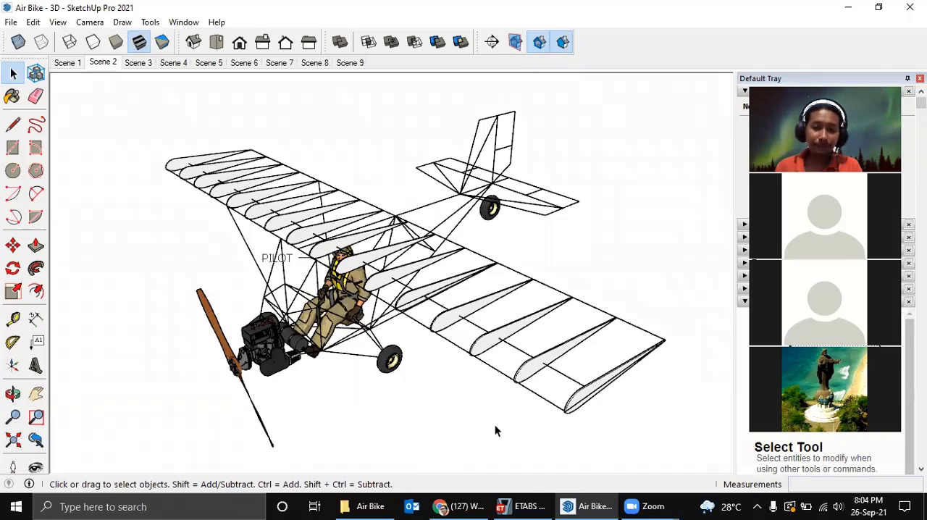
Switch to ETABS, open the frame section properties and select the RHS 75x25x2 section.
click(523, 506)
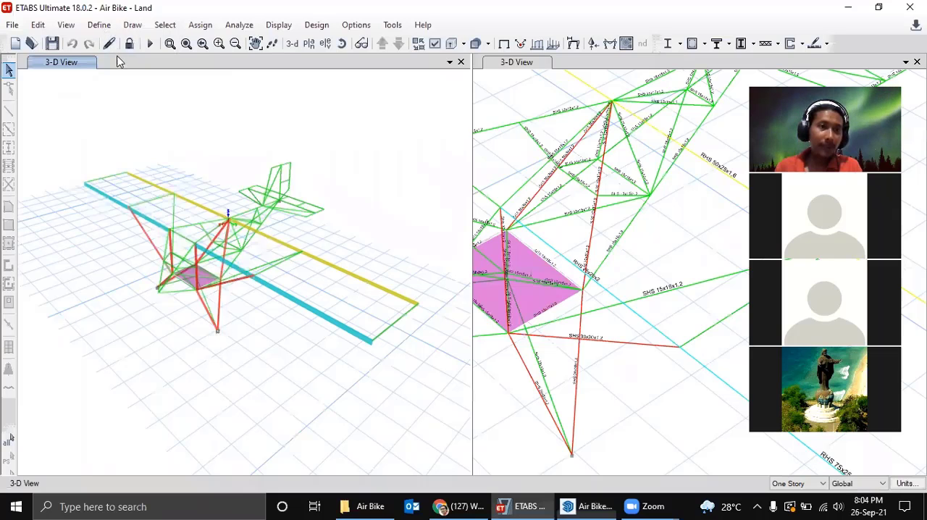
click(298, 71)
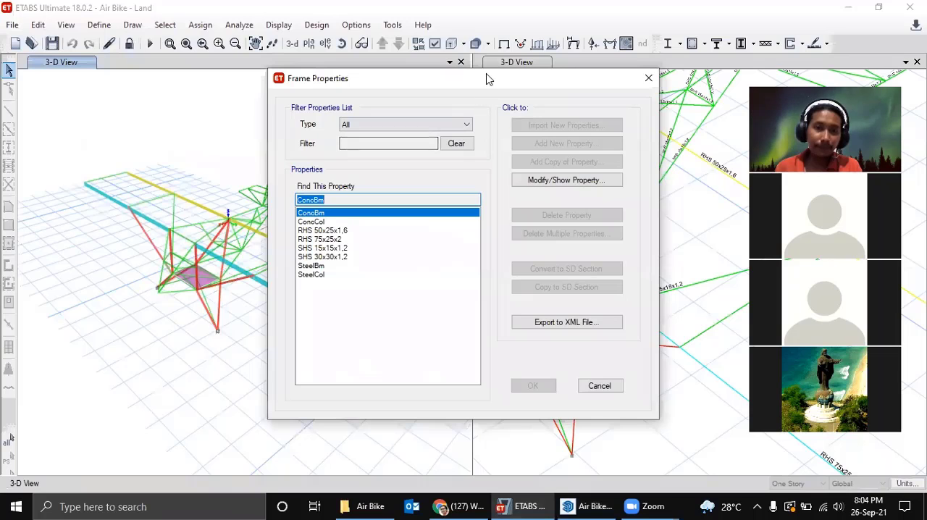
drag(478, 85, 323, 67)
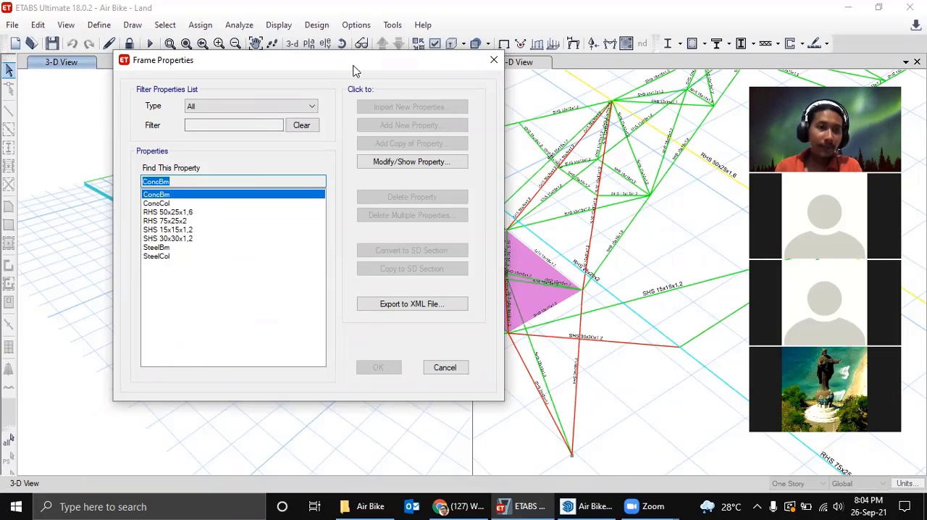
drag(354, 70, 302, 84)
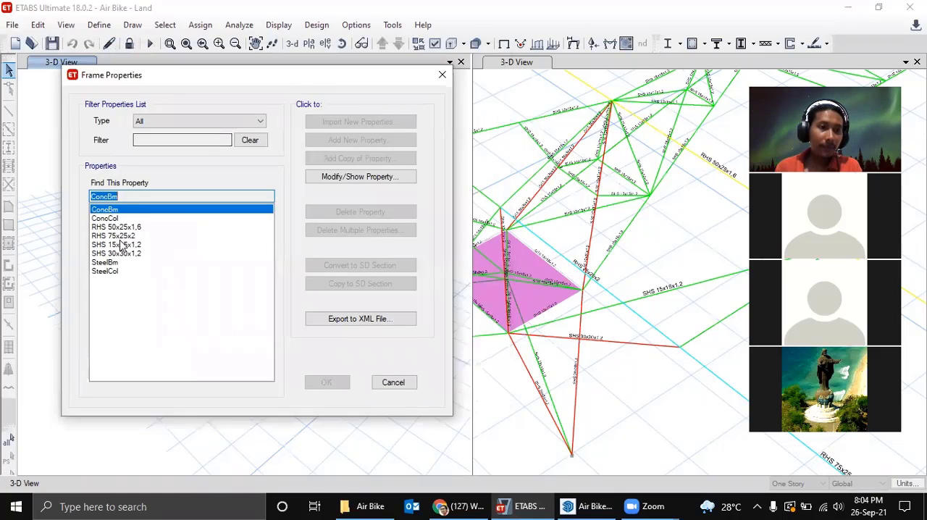
click(125, 236)
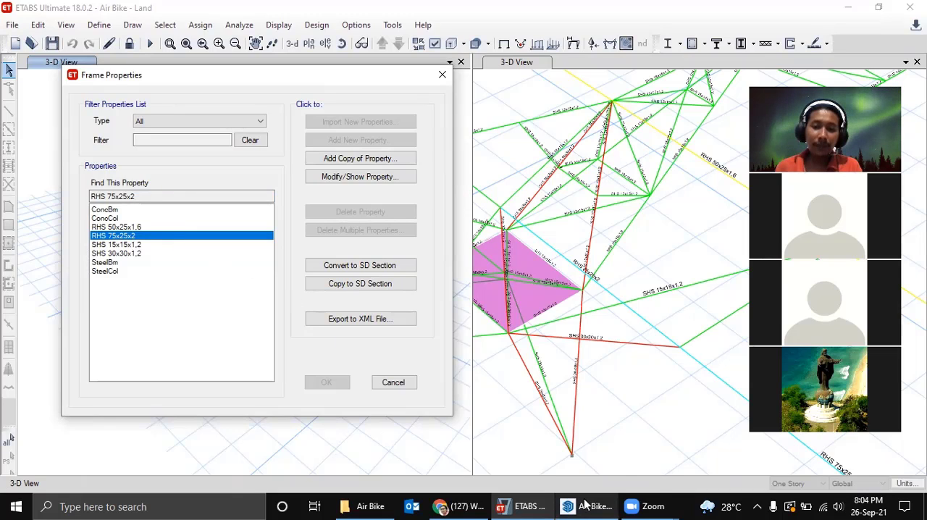
Switch to SketchUp and draw an upright 75 x 25 mm rectangle in the empty space below the aircraft's wheel.
mouse_move(586, 504)
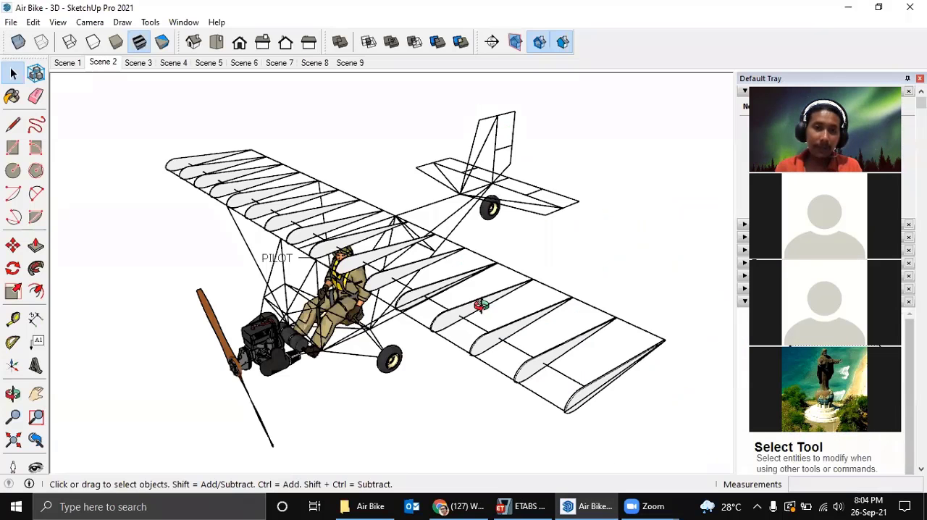
mouse_move(478, 397)
middle_down()
mouse_move(507, 297)
mouse_move(501, 374)
middle_up()
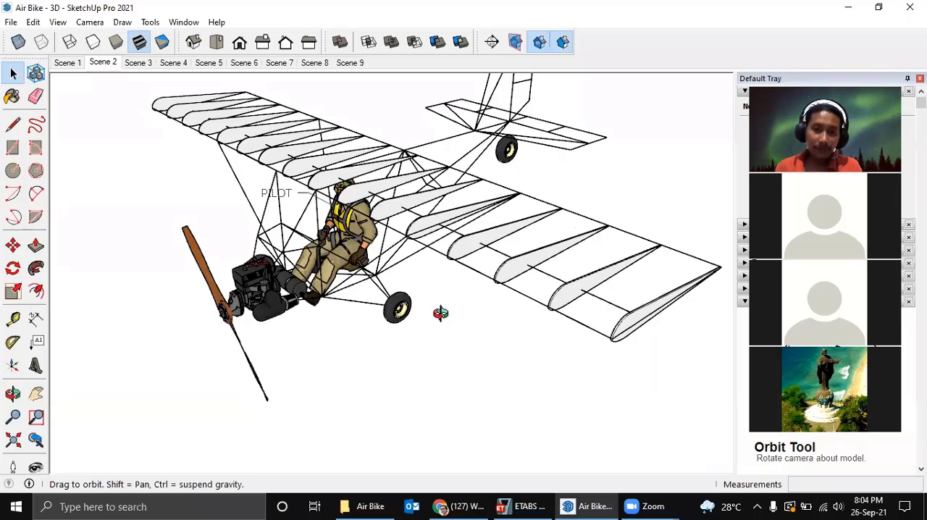
scroll(372, 370, up, 5)
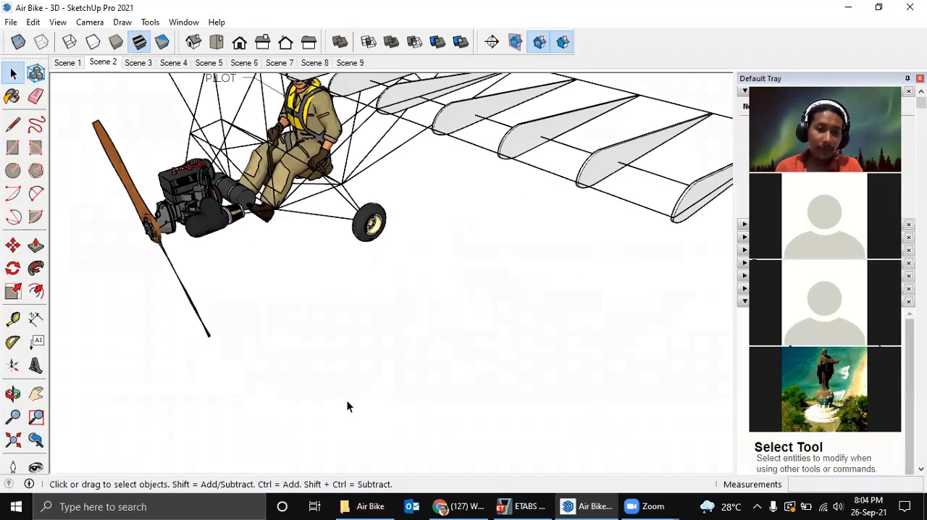
key(r)
click(355, 404)
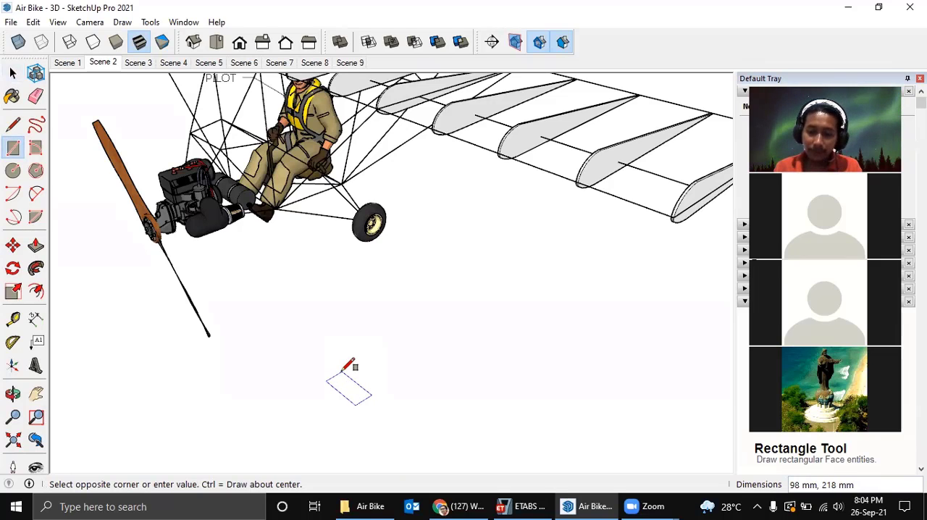
text(75)
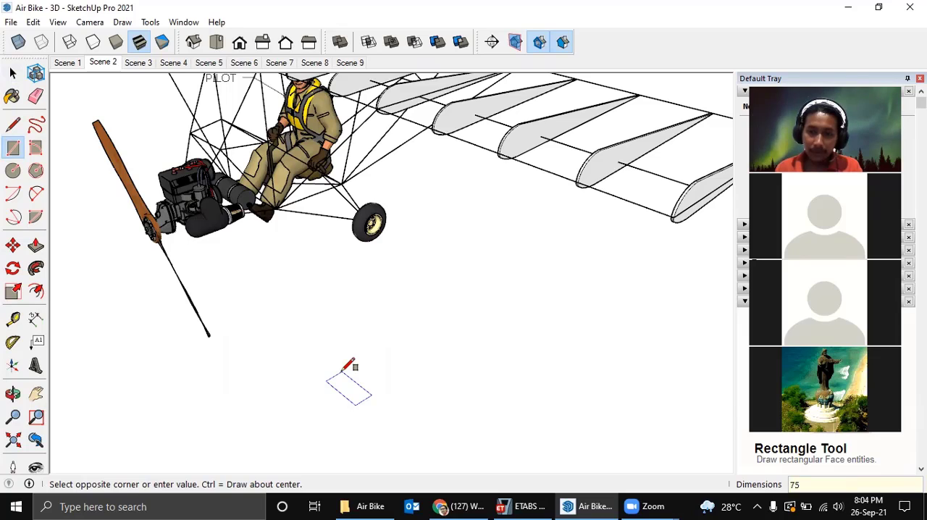
text(75)
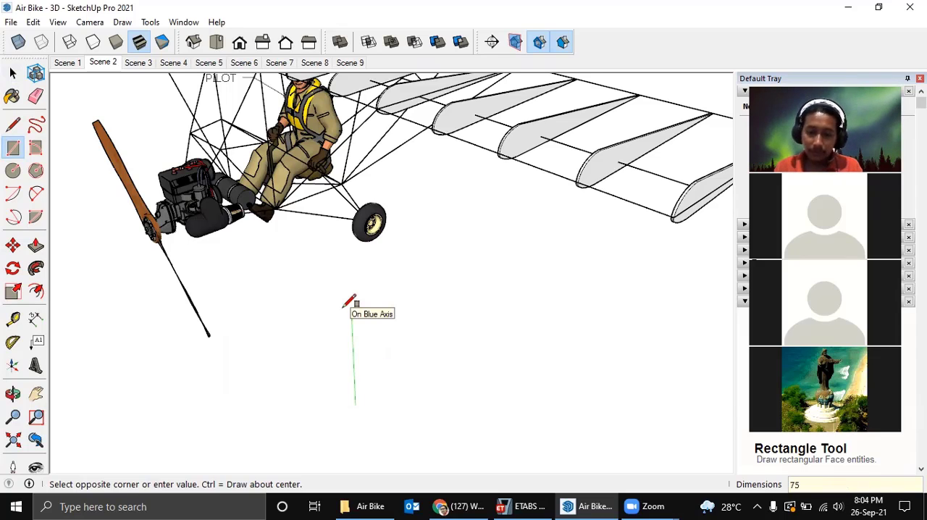
text(,25)
key(Return)
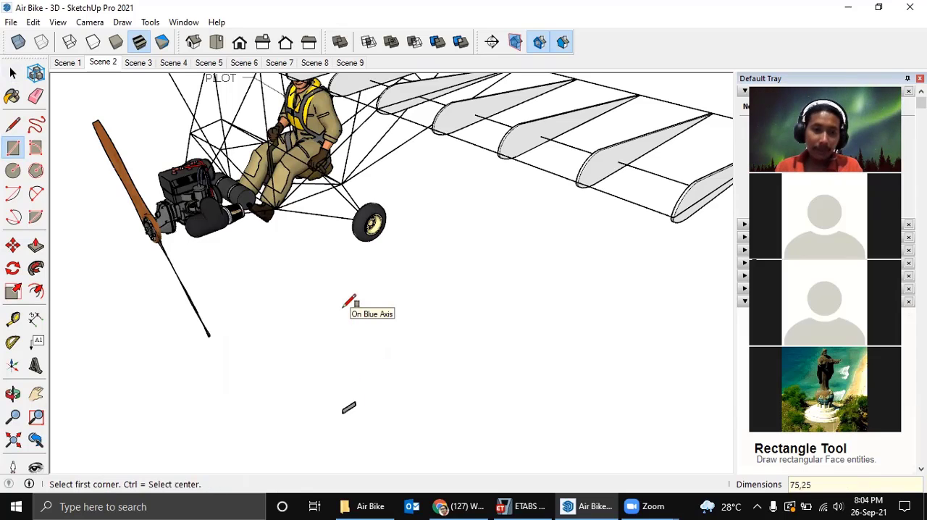
scroll(353, 407, up, 4)
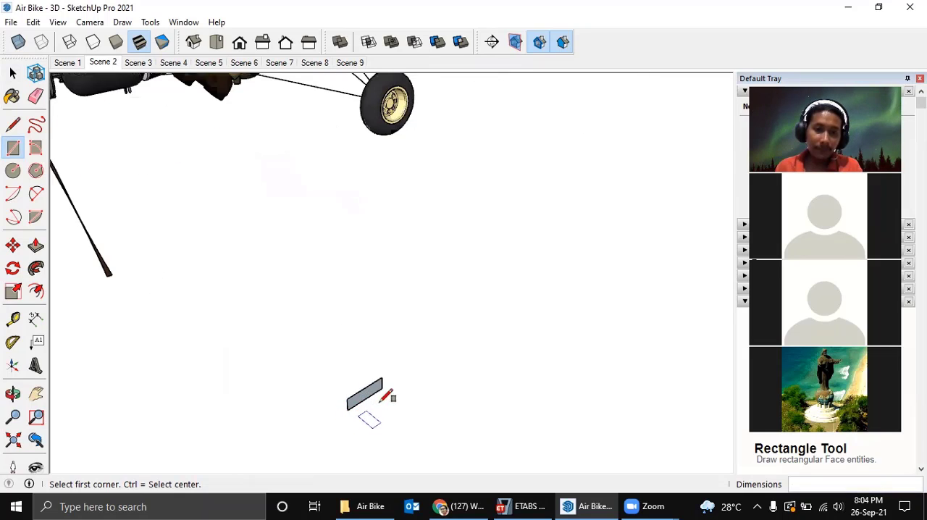
Check the RHS 75x25x2 section in ETABS and, back in SketchUp, offset the upright rectangle's outline inward by 2 mm.
click(530, 504)
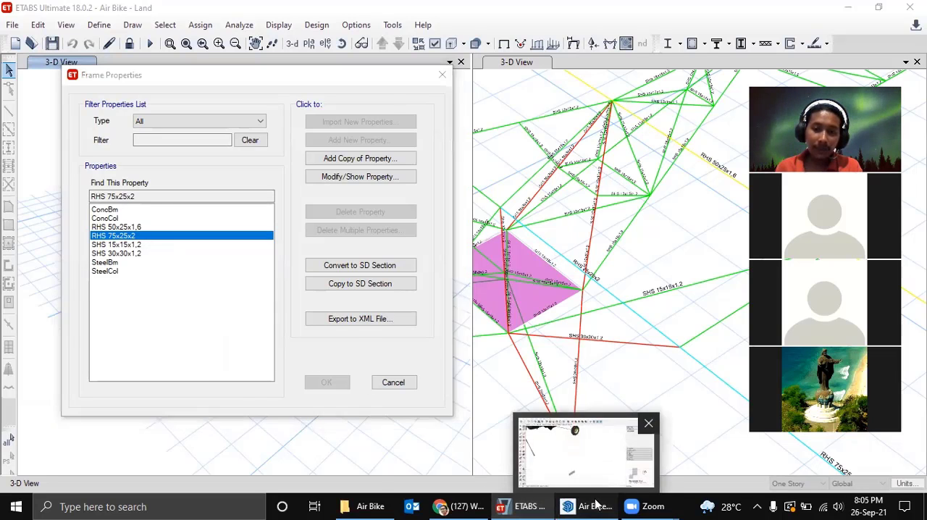
click(570, 504)
mouse_move(364, 395)
middle_down()
mouse_move(343, 304)
mouse_move(352, 407)
middle_up()
key(f)
click(354, 427)
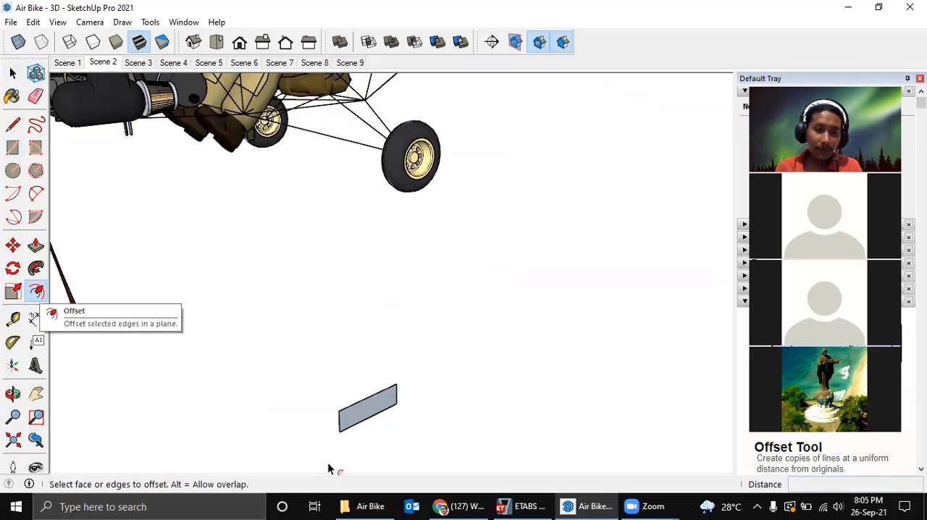
scroll(353, 420, up, 2)
click(355, 404)
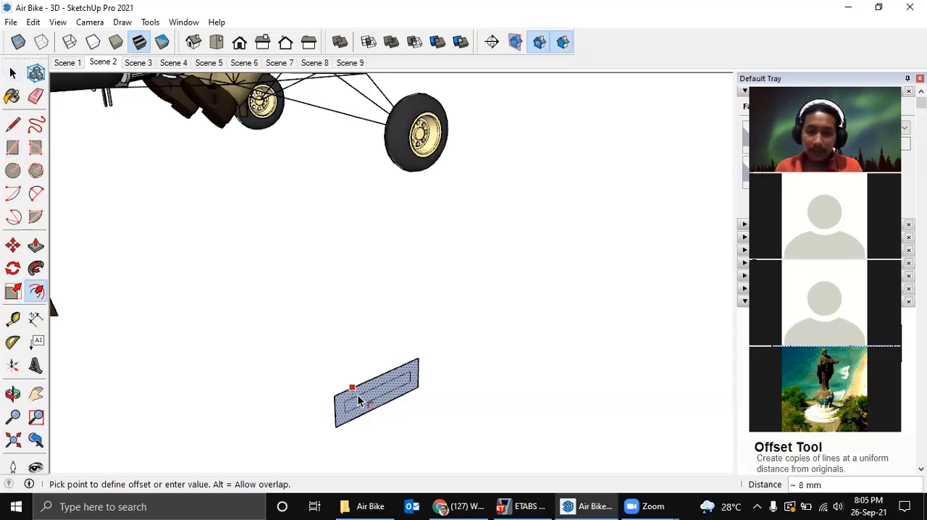
key(Escape)
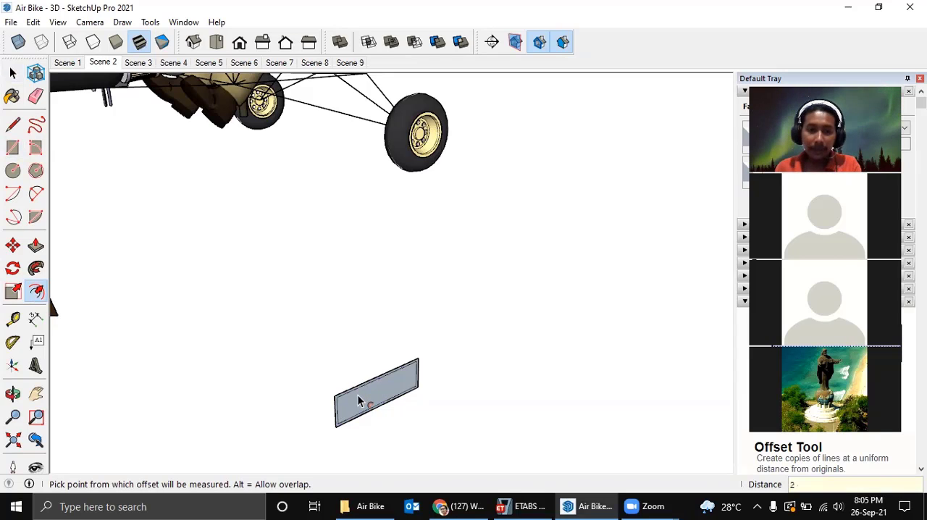
Delete the inner face of the offset rectangle so that only the thin wall outline remains.
key(space)
scroll(360, 402, up, 1)
scroll(361, 396, down, 1)
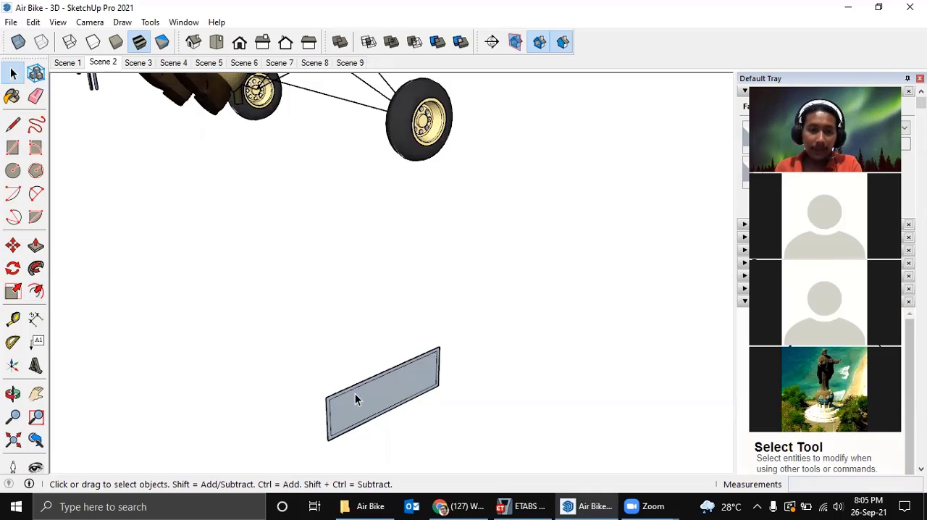
key(Delete)
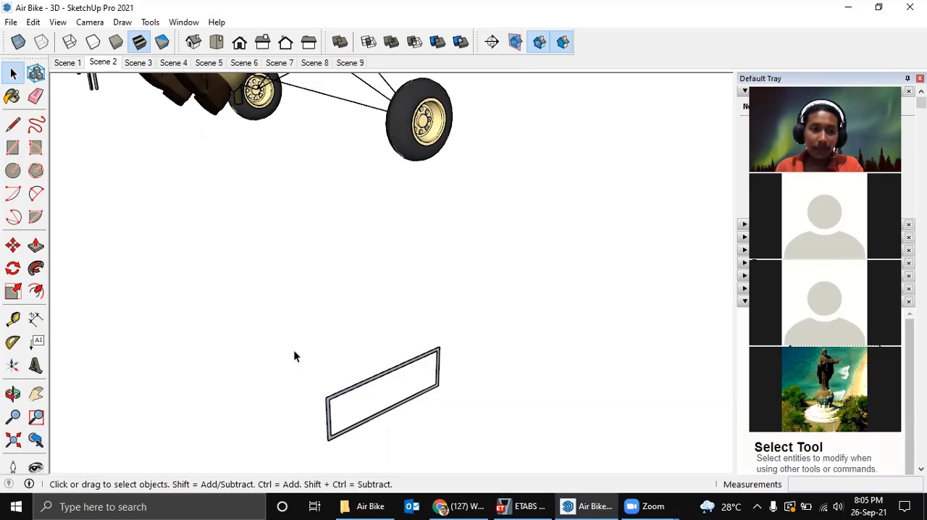
Extrude the hollow 75 x 25 mm wall profile 200 mm with Push/Pull to form a rectangular tube.
click(36, 246)
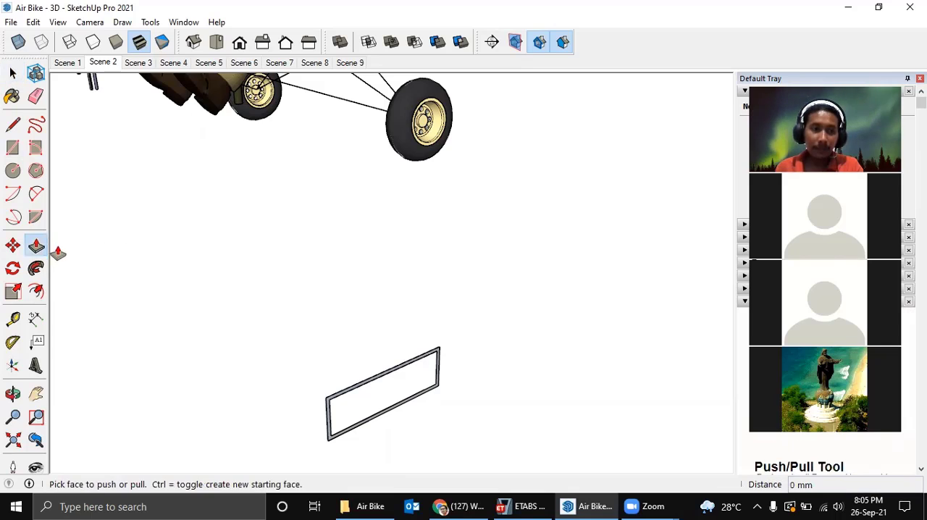
click(350, 395)
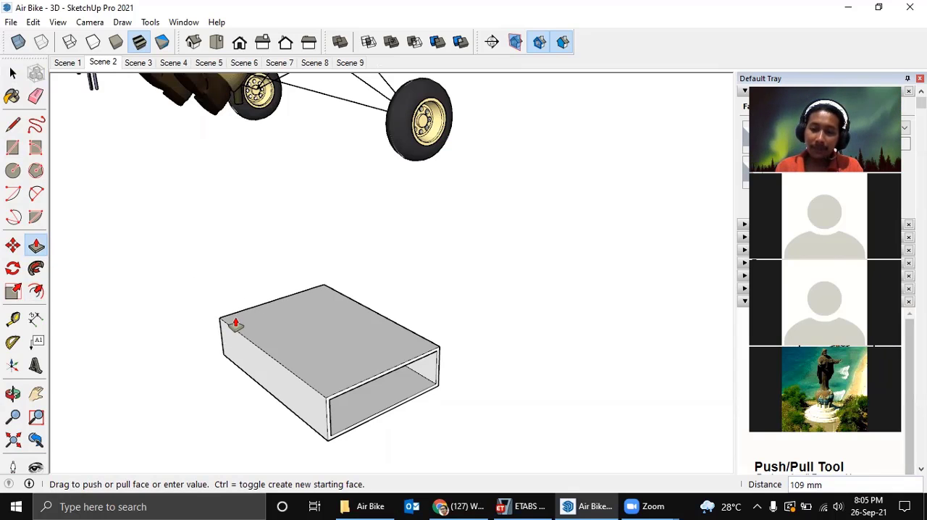
text(200)
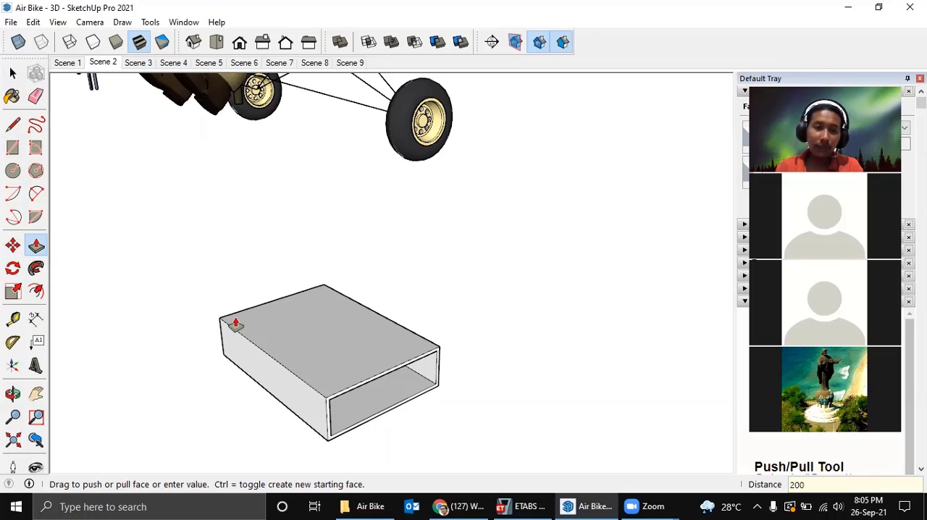
key(Return)
scroll(286, 348, down, 2)
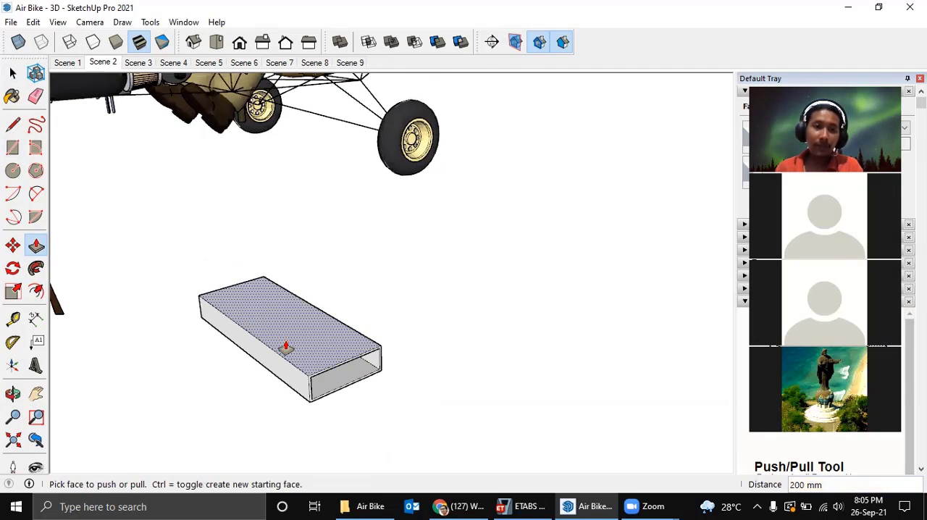
scroll(286, 348, down, 2)
mouse_move(286, 348)
middle_down()
mouse_move(298, 340)
mouse_move(272, 335)
mouse_move(293, 355)
middle_up()
Select the whole extruded tube and make it a component with the definition name 75x25x2.
key(space)
scroll(272, 337, up, 2)
triple_click(270, 346)
right_click(294, 348)
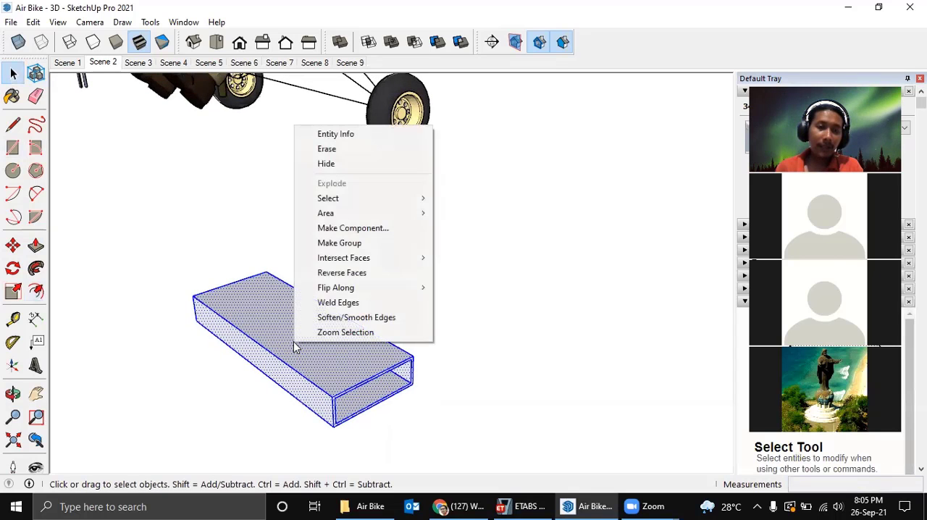
click(351, 228)
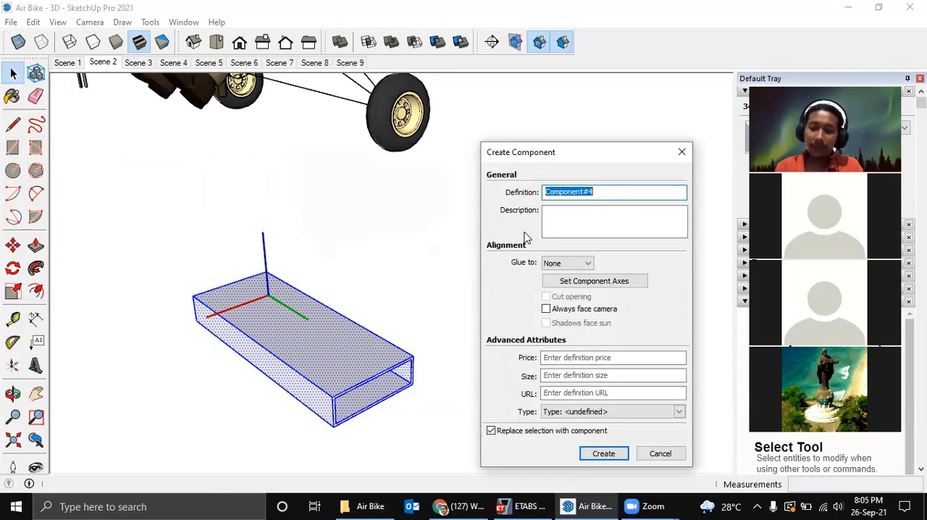
text(75x25x2)
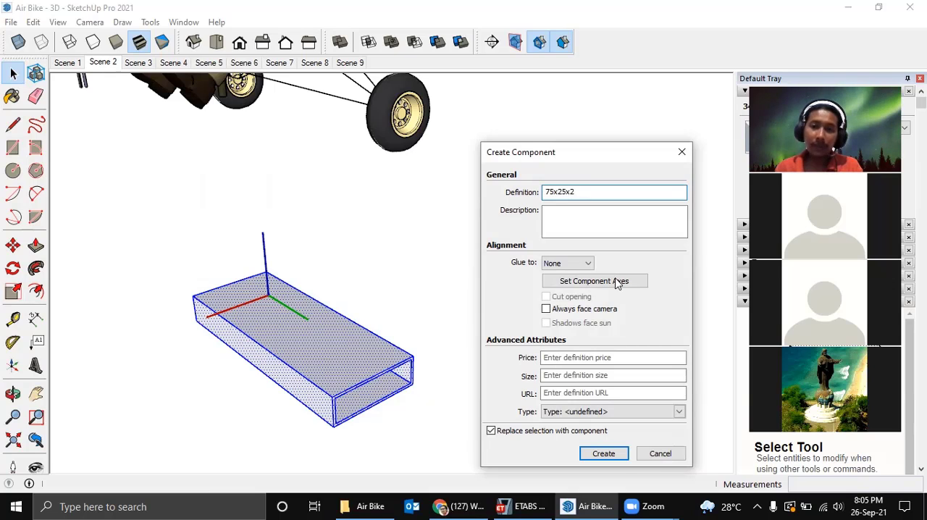
click(605, 454)
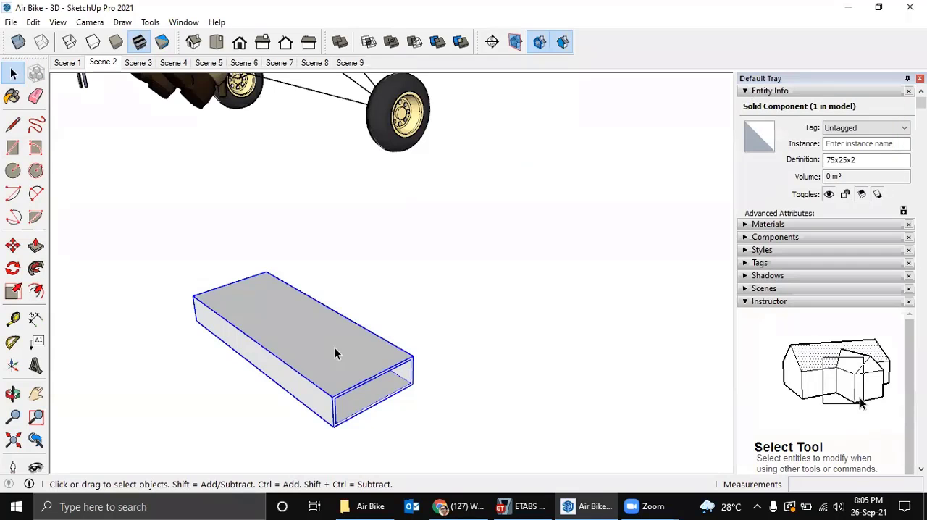
Open the 75x25x2 component and paint all its faces with 0071_MediumSpringGreen from the Colors-Named materials.
triple_click(334, 350)
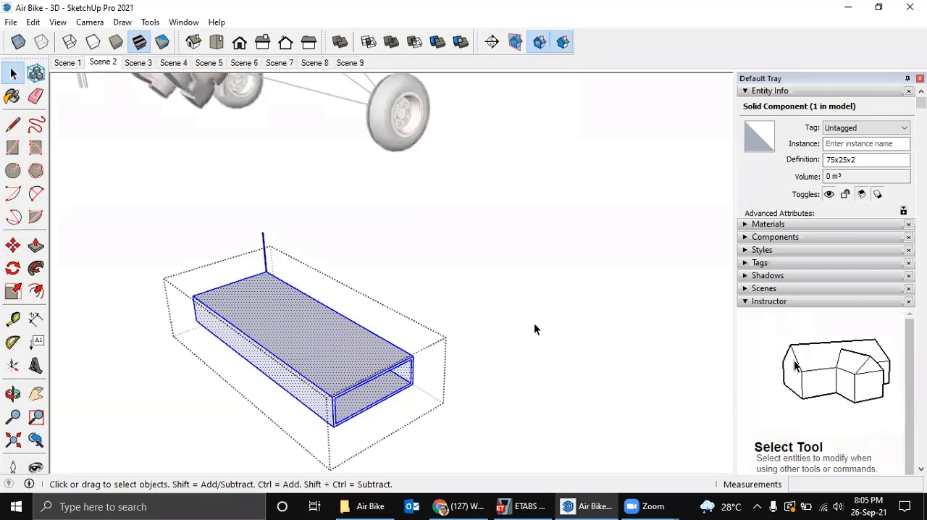
click(792, 226)
click(818, 307)
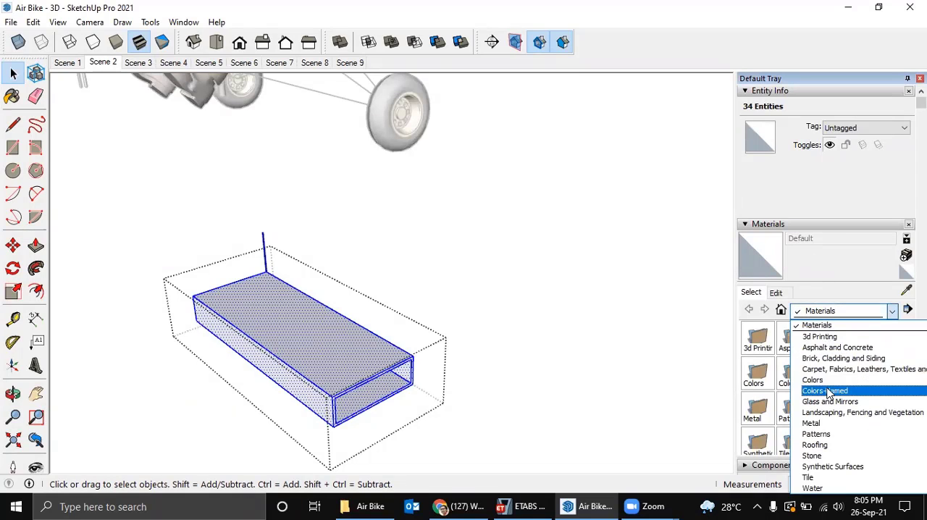
click(829, 390)
scroll(847, 369, down, 10)
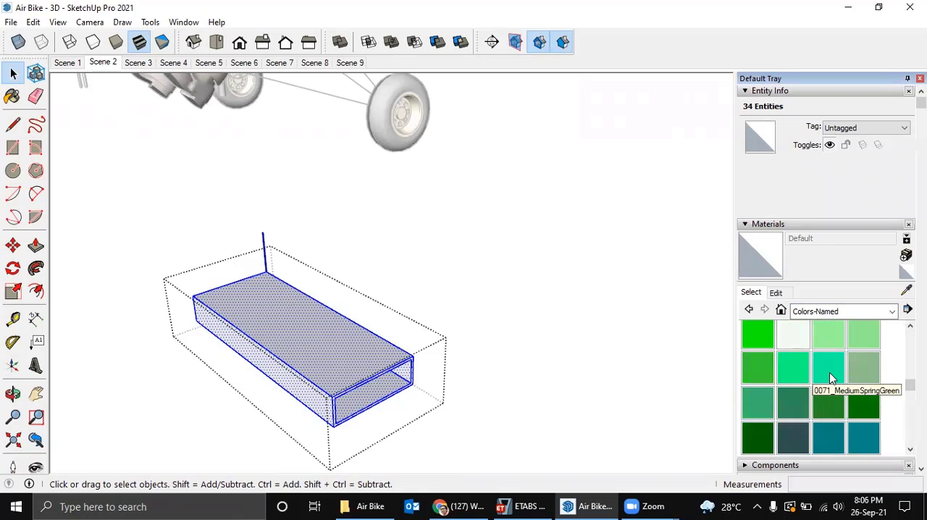
click(829, 373)
click(330, 349)
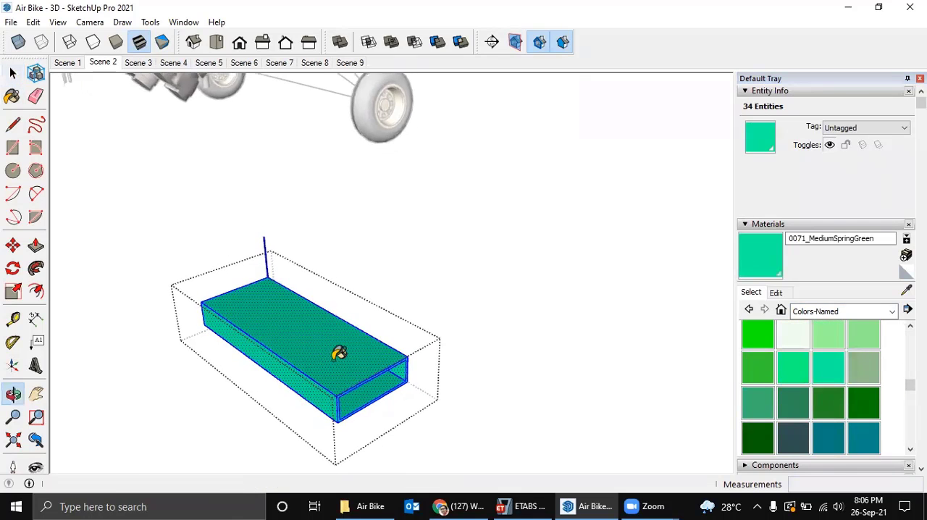
key(space)
click(424, 340)
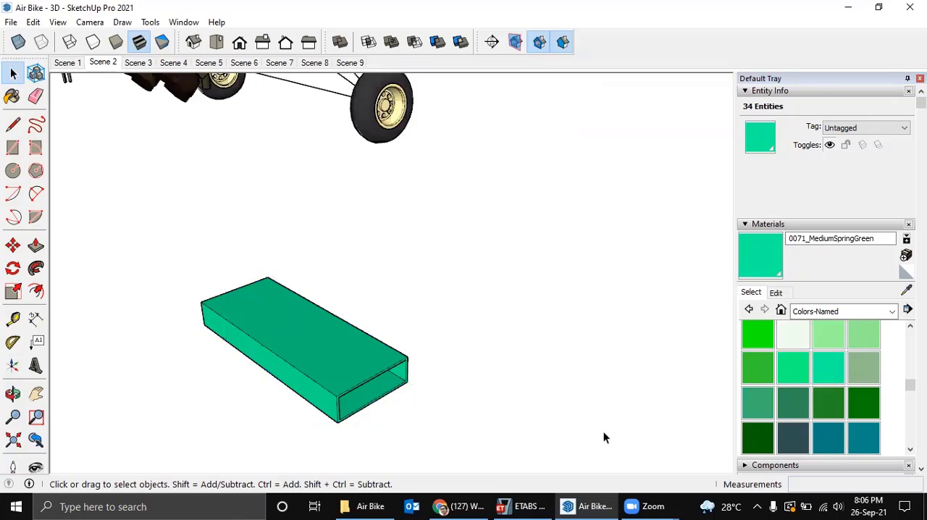
Switch to ETABS, select the RHS 50x25x1,6 frame section in the properties list, and return to SketchUp.
click(523, 506)
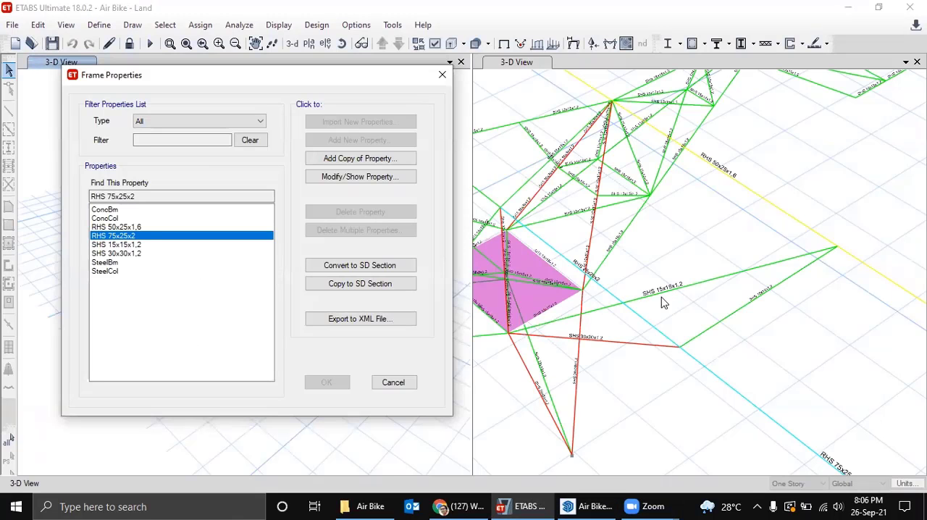
click(127, 228)
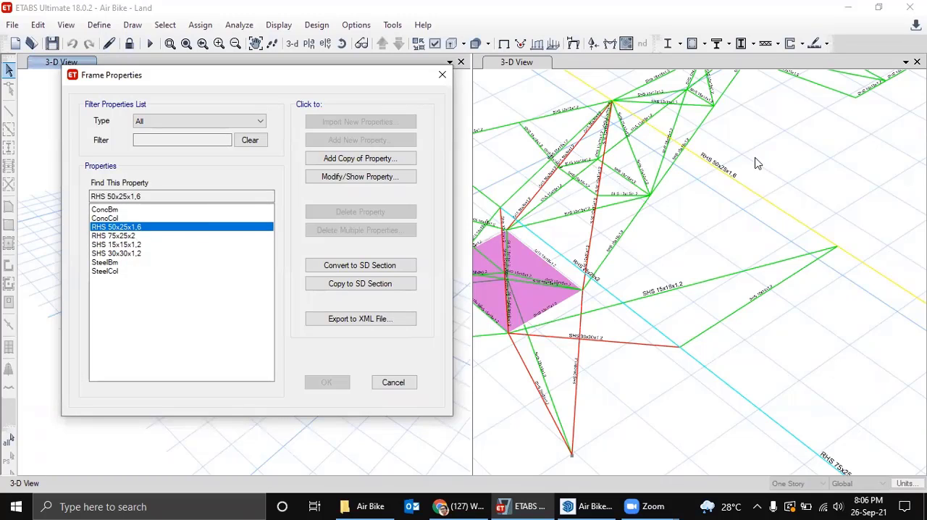
click(587, 506)
Rotate the green 75x25x2 tube 90 degrees about its lower front corner so that it stands upright.
shift+middle_drag(374, 320, 355, 337)
click(372, 309)
key(q)
click(354, 376)
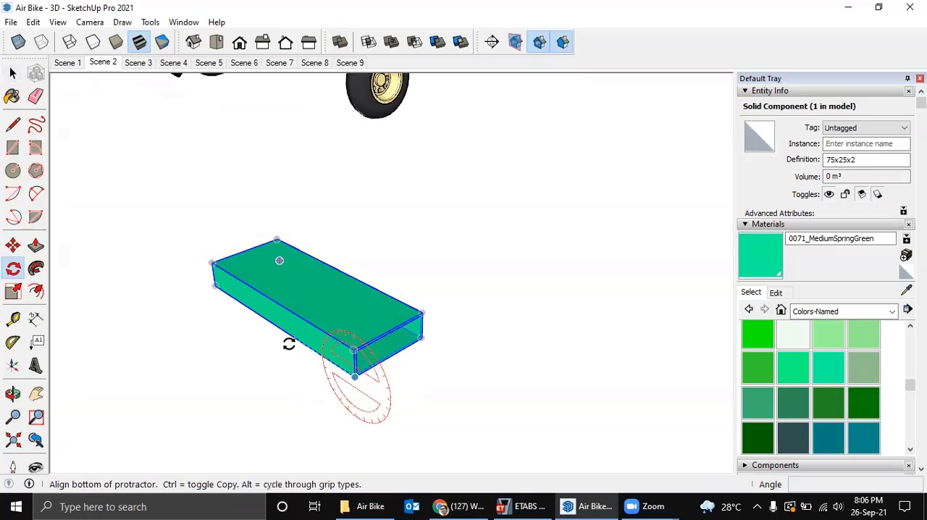
click(276, 326)
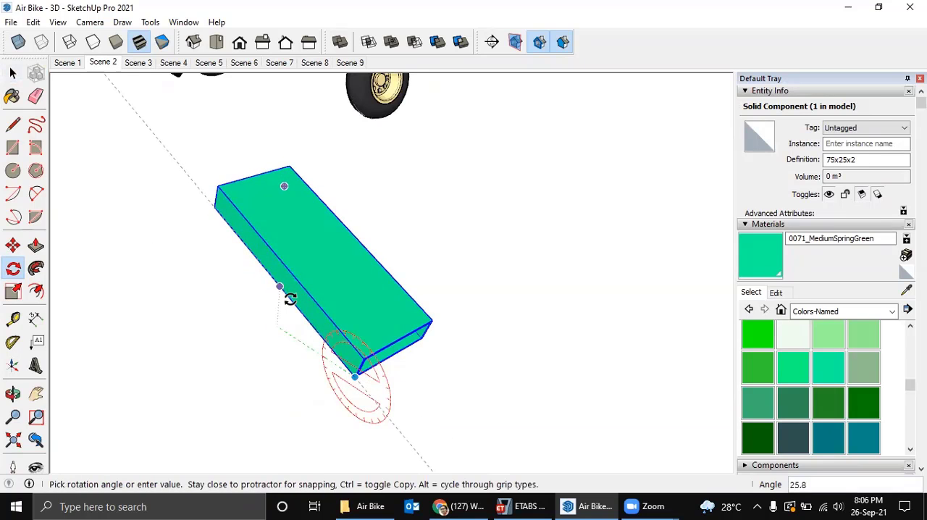
text(90)
key(Return)
scroll(371, 315, down, 5)
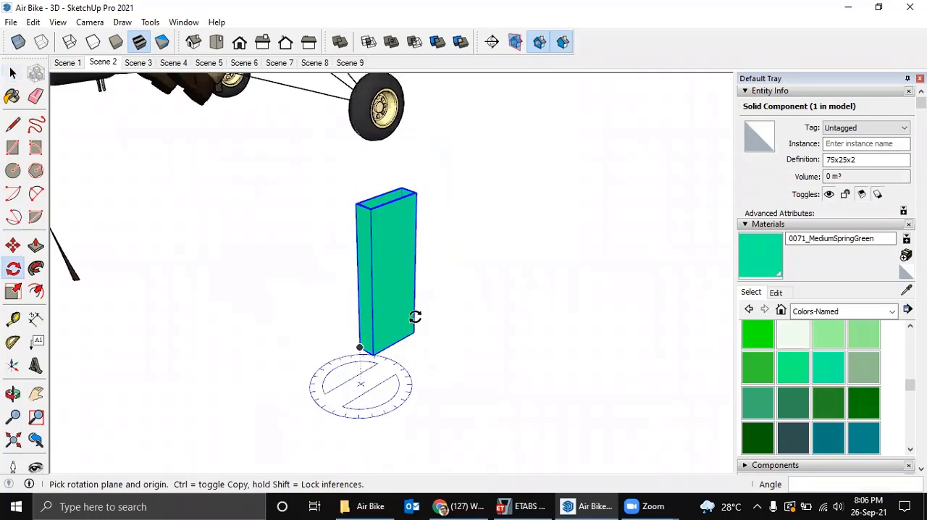
middle_drag(413, 316, 388, 331)
scroll(395, 304, up, 2)
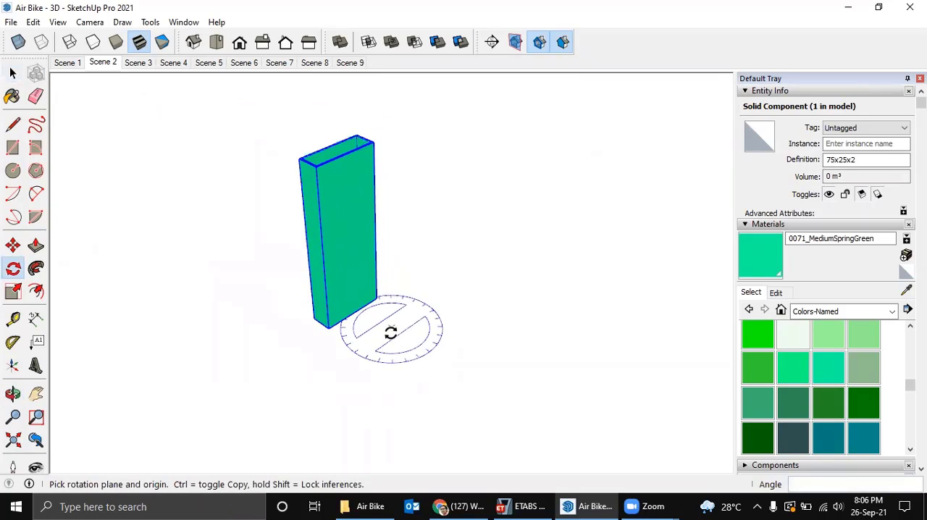
Recheck the RHS 50x25x1,6 section in ETABS and, back in SketchUp, draw a flat 50 x 25 mm rectangle beside the upright tube.
click(524, 505)
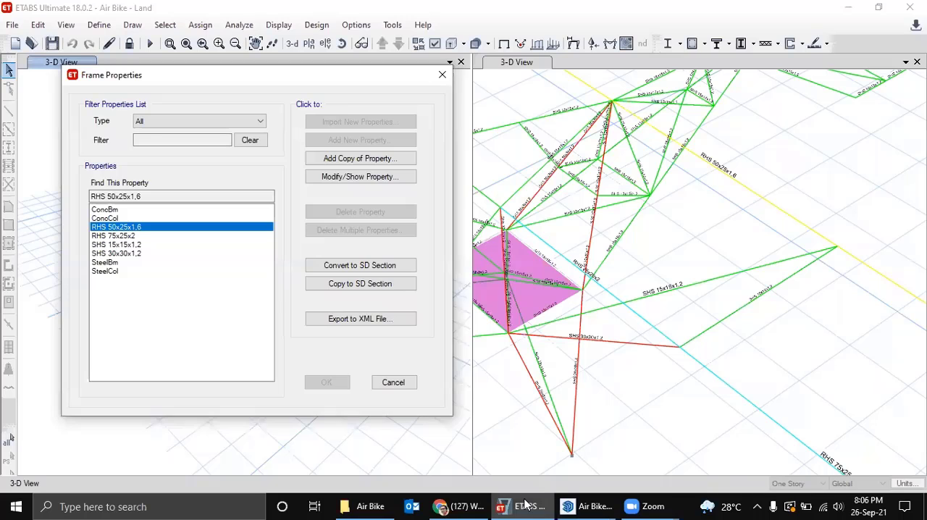
click(527, 504)
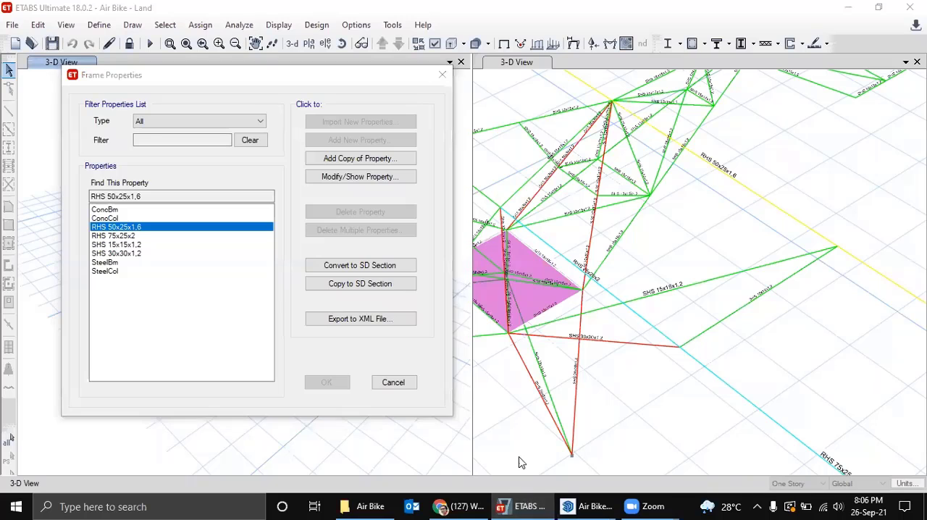
click(593, 506)
middle_click(468, 404)
key(r)
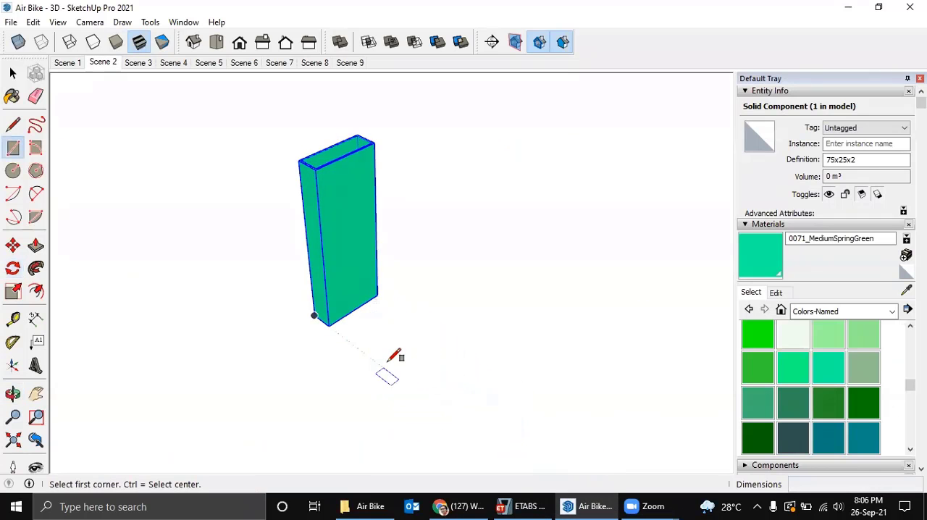
scroll(389, 362, up, 1)
click(383, 368)
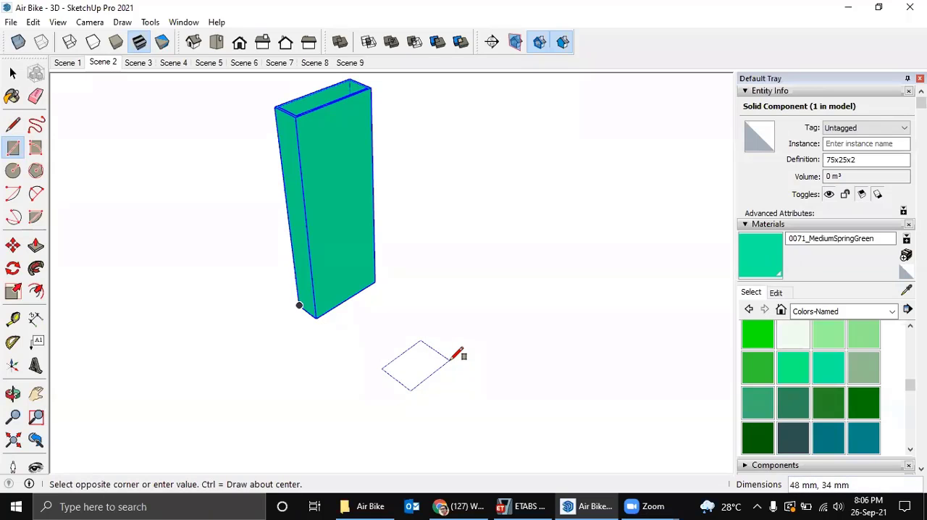
text(50,25)
key(Return)
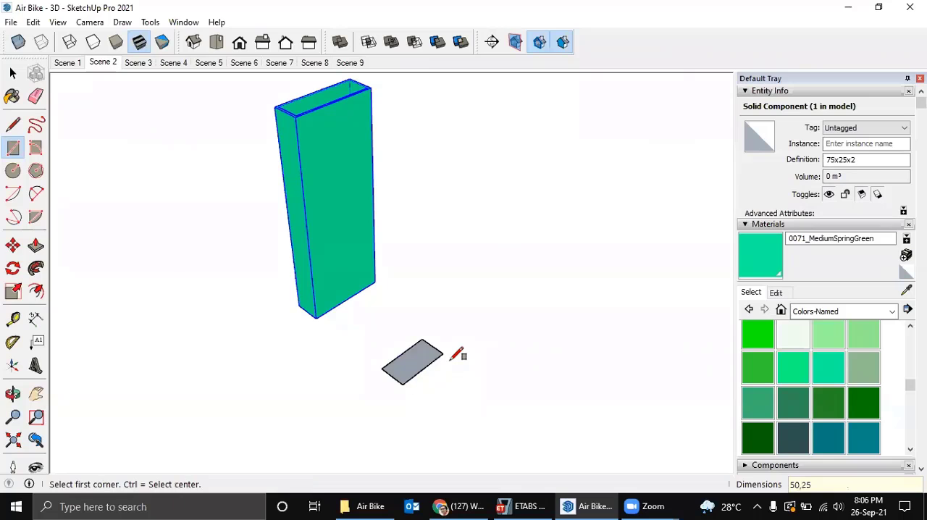
Offset the 50 x 25 mm rectangle inward by the 1.6 mm wall thickness and delete its inner face.
scroll(420, 373, up, 2)
key(f)
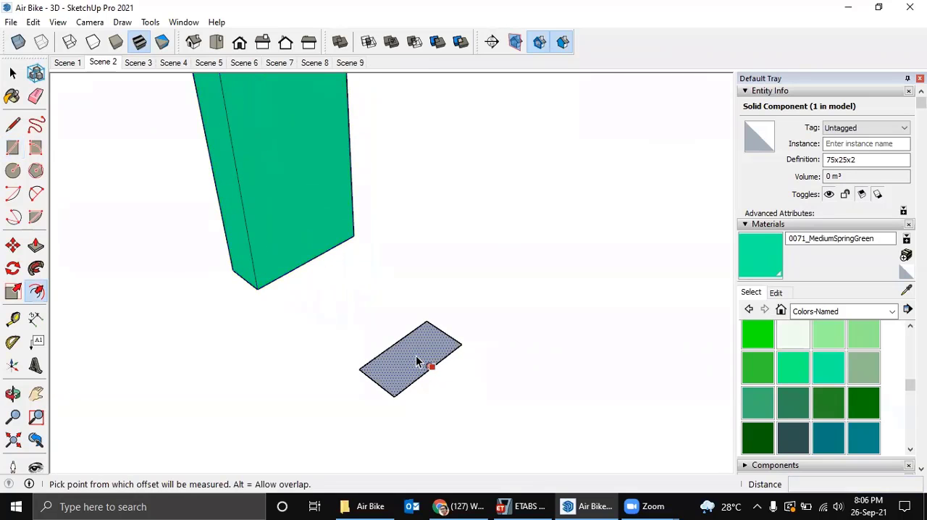
click(420, 360)
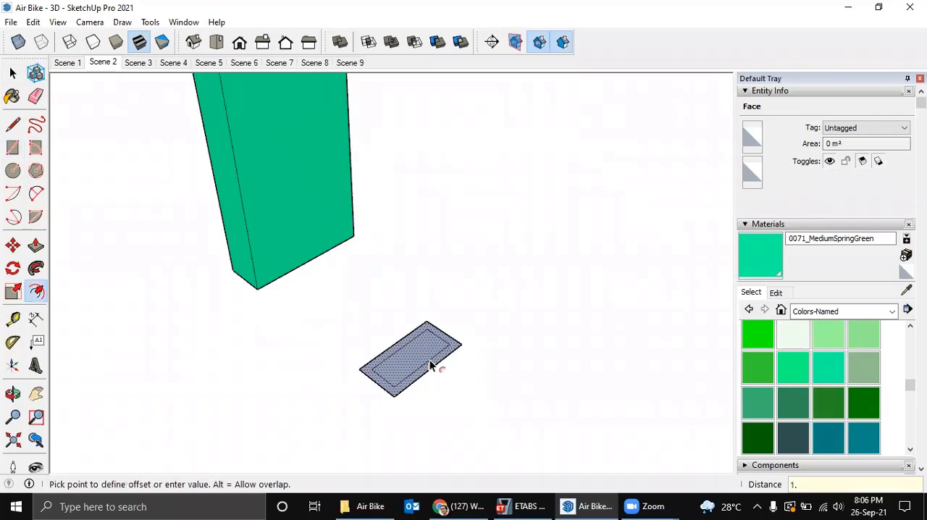
key(Return)
middle_drag(412, 356, 412, 356)
key(space)
click(417, 367)
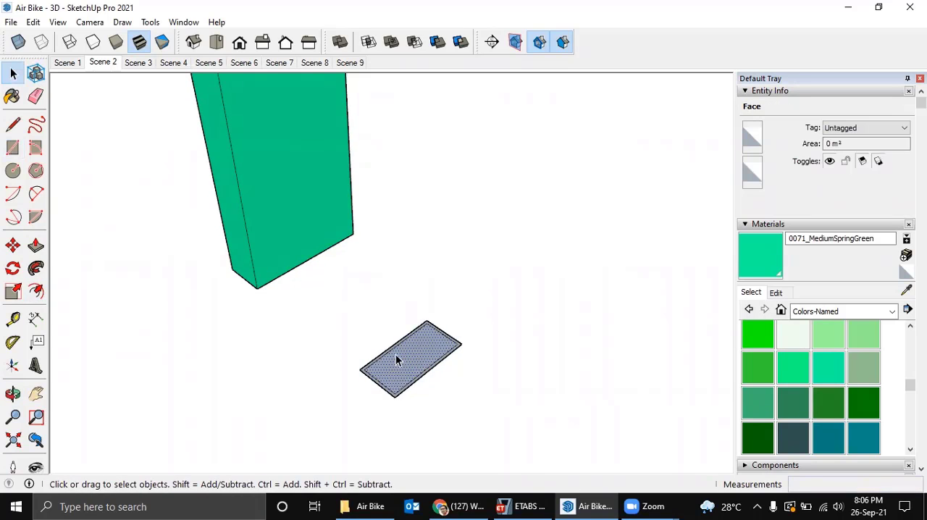
key(Delete)
Extrude the 50 x 25 mm ring face upward into a tall hollow tube with Push/Pull.
middle_drag(430, 356, 451, 338)
key(p)
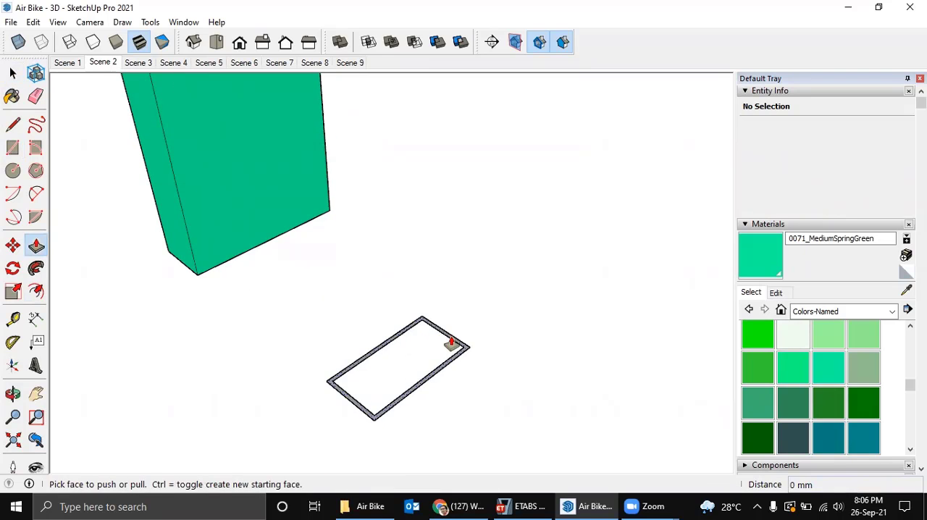
drag(452, 341, 481, 255)
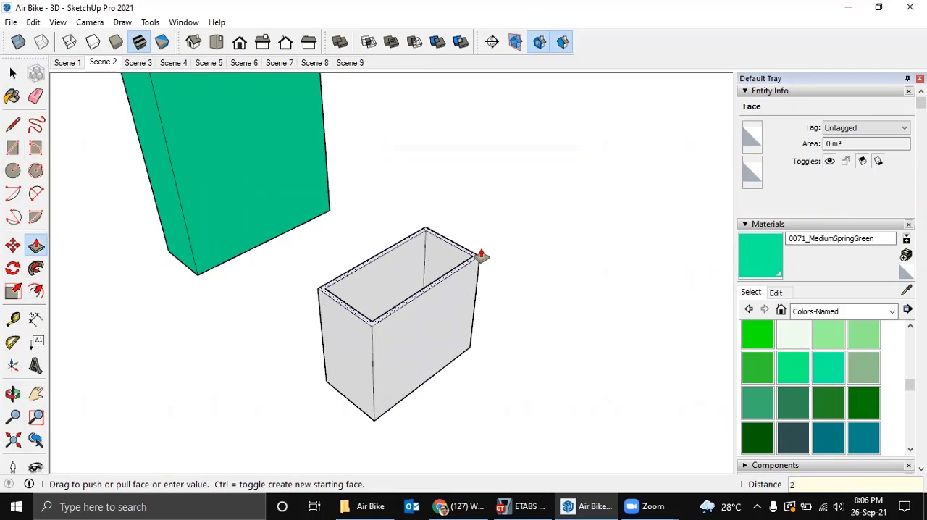
key(Return)
scroll(472, 248, down, 5)
middle_drag(469, 253, 432, 352)
Paint the entire 50 x 25 mm tube with the 0046_Gold material from Colors-Named.
key(space)
triple_click(430, 297)
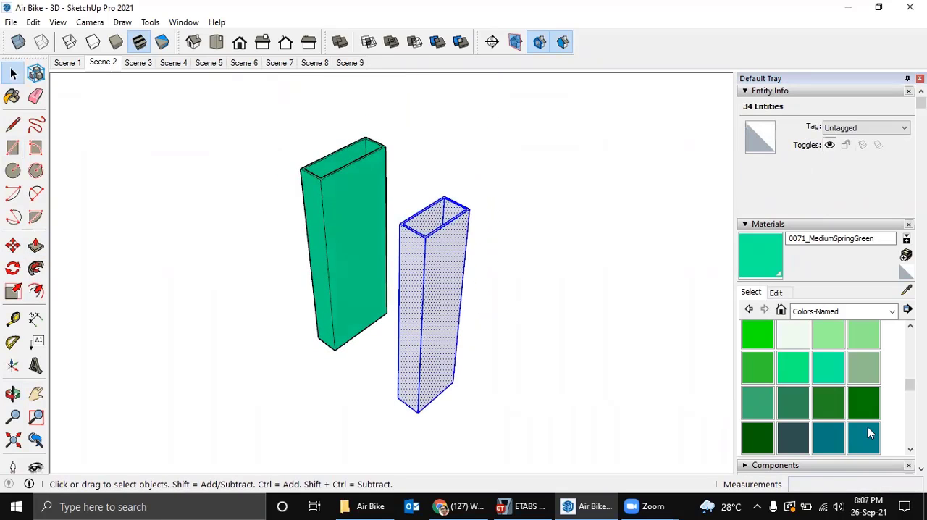
scroll(837, 390, up, 10)
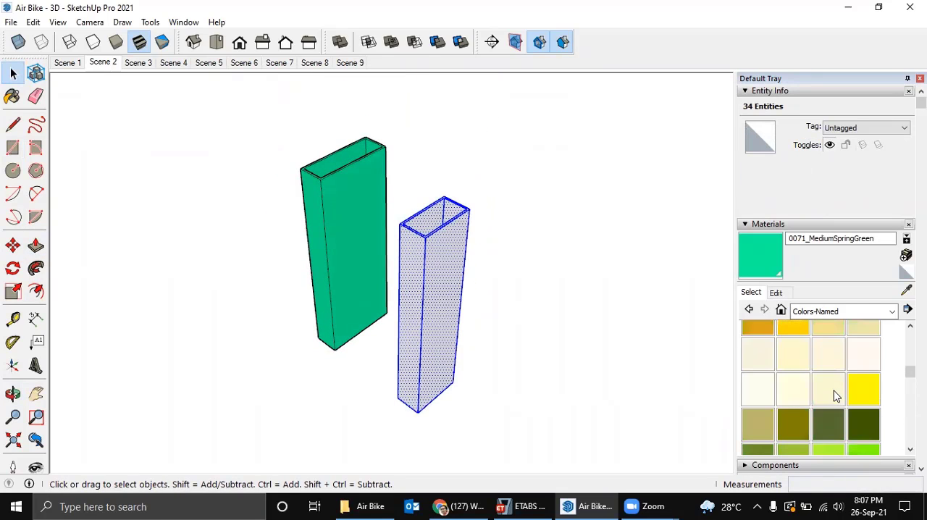
click(800, 332)
click(433, 289)
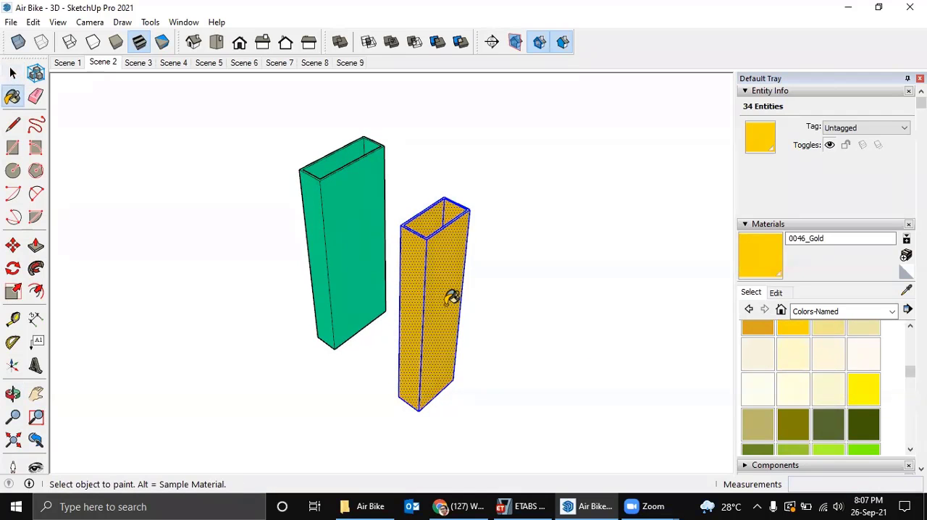
Turn the selected gold tube into a component with the definition name 50x25x1,6.
key(g)
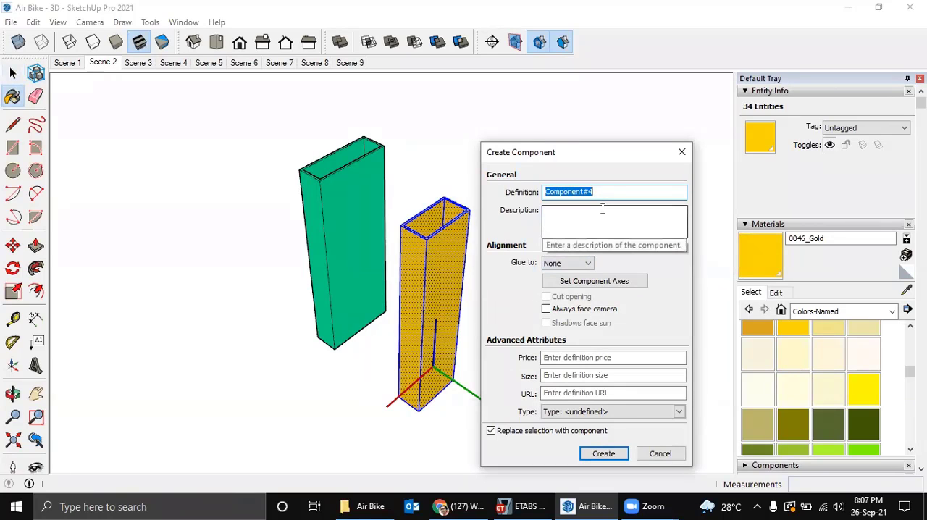
text(50x)
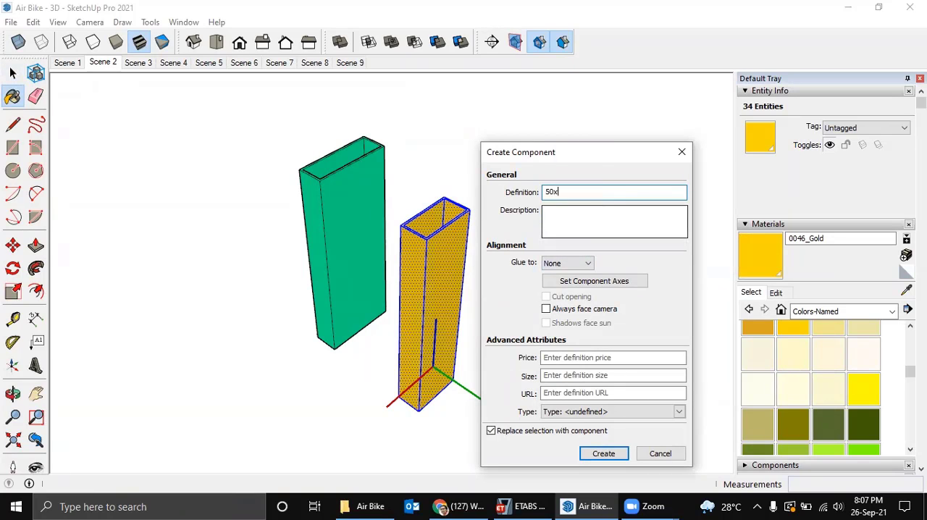
text(25x1,6)
click(603, 453)
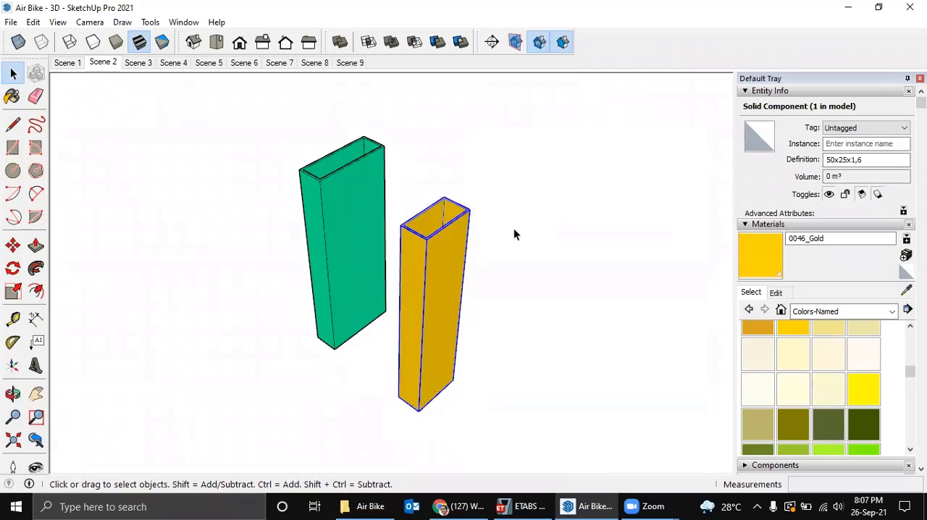
Deselect the gold tube, check the remaining frame sections in the ETABS properties list, and return to SketchUp.
mouse_move(514, 233)
middle_down()
mouse_move(474, 253)
mouse_move(500, 275)
middle_up()
click(606, 439)
click(524, 506)
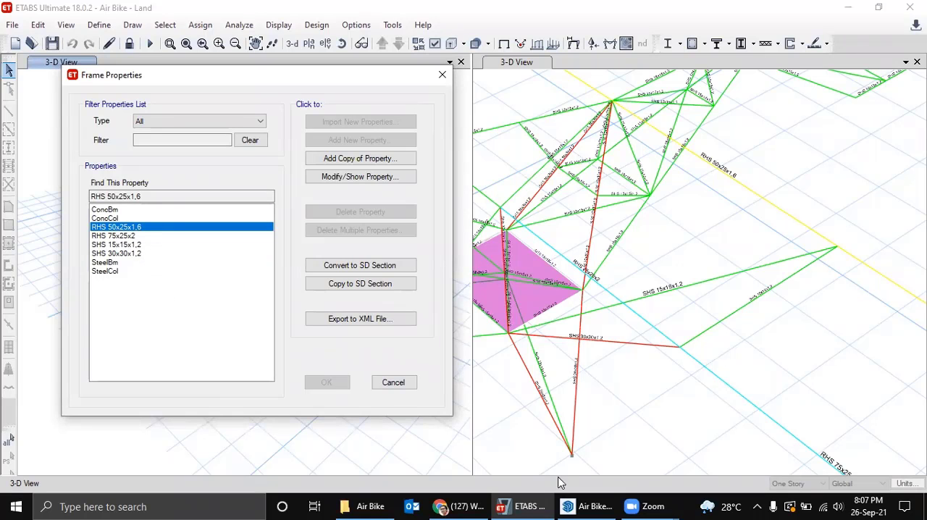
click(585, 506)
Draw a flat 30 x 30 mm square beside the gold tube, rechecking the SHS 30x30x1,2 section in ETABS while sizing it.
mouse_move(486, 374)
middle_down()
mouse_move(426, 346)
mouse_move(436, 369)
middle_up()
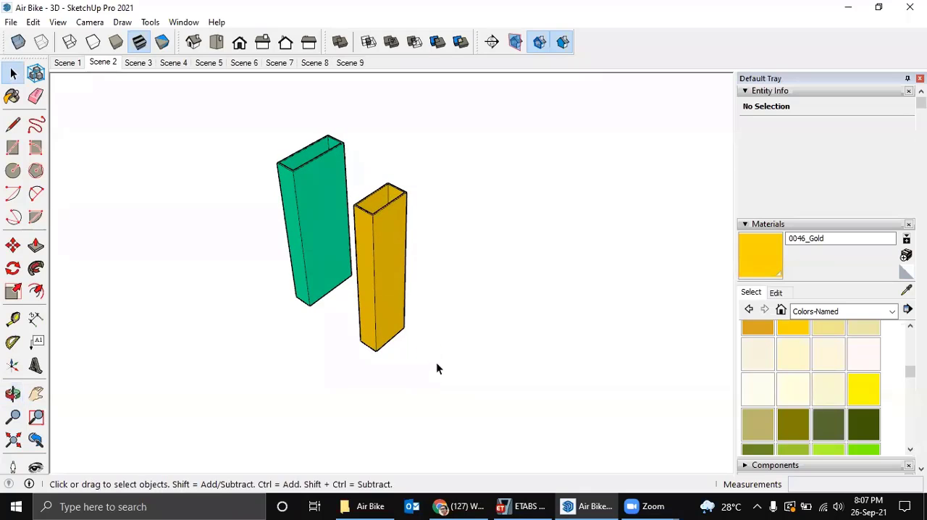
key(r)
click(413, 377)
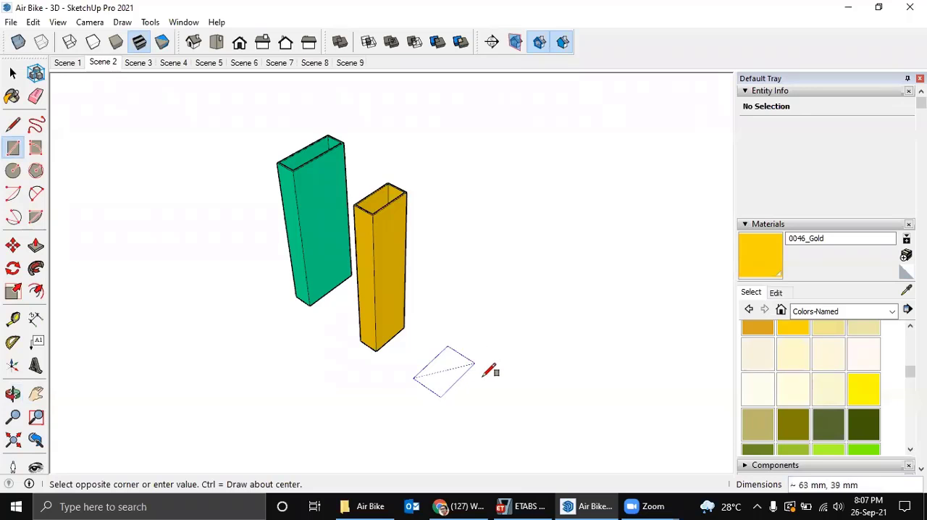
click(513, 504)
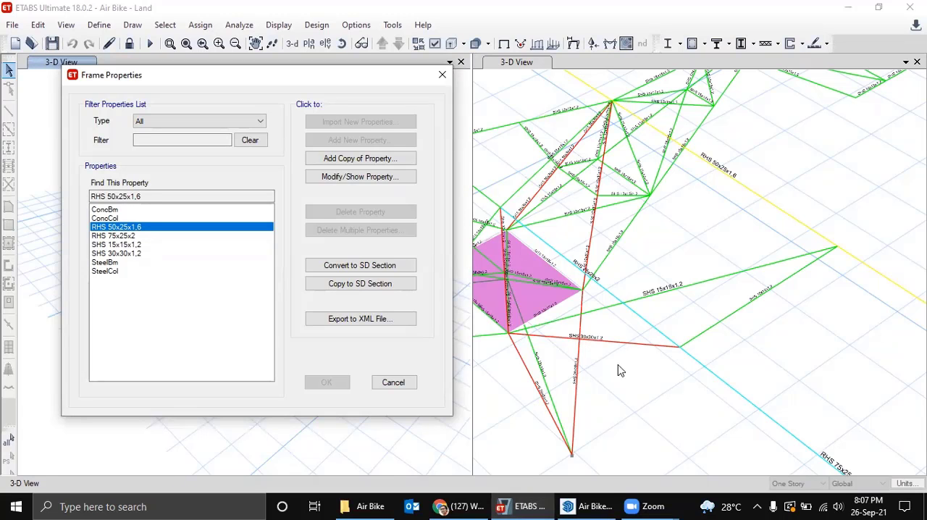
click(588, 506)
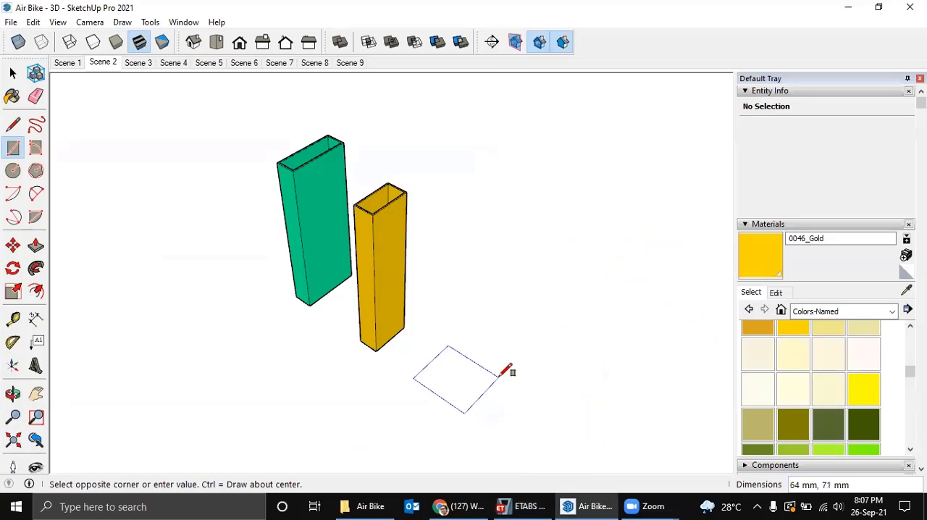
text(30,30)
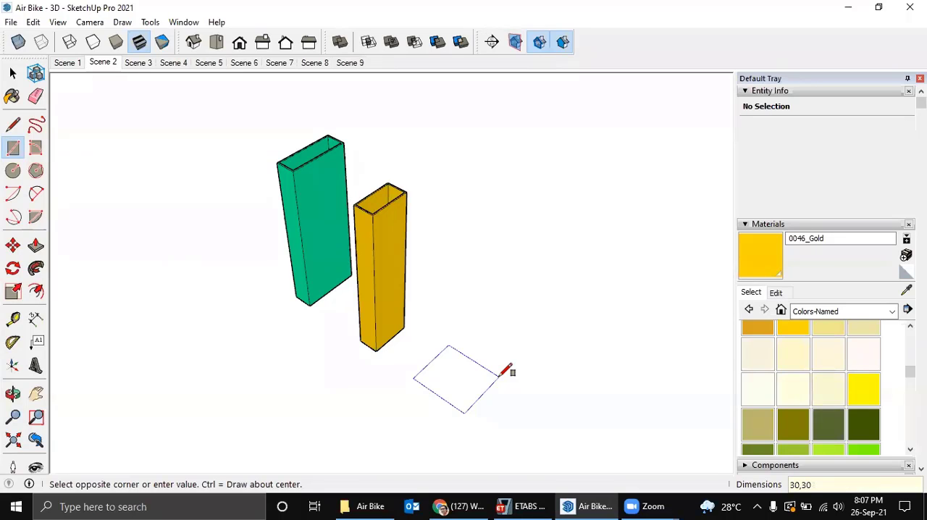
key(Return)
Offset the 30 x 30 mm square inward by the 1.2 mm wall thickness and delete its inner face.
key(f)
scroll(434, 380, up, 3)
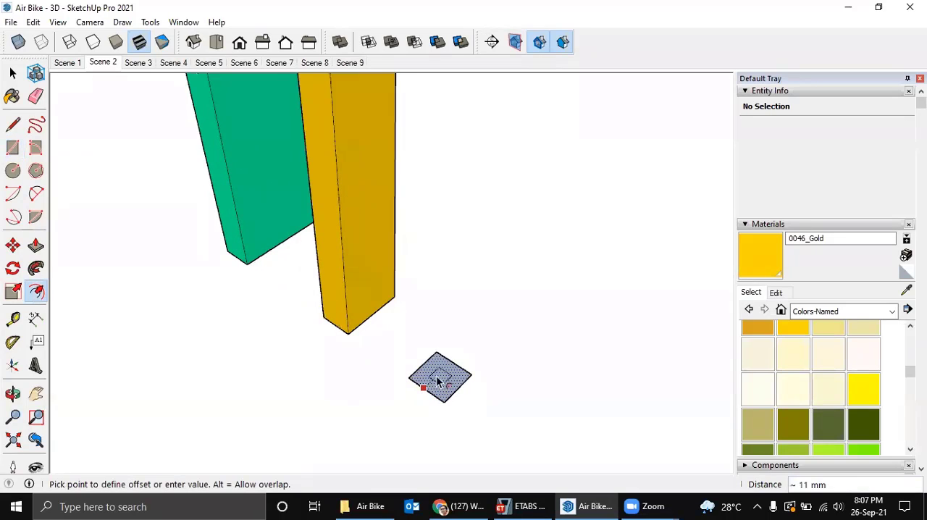
click(437, 383)
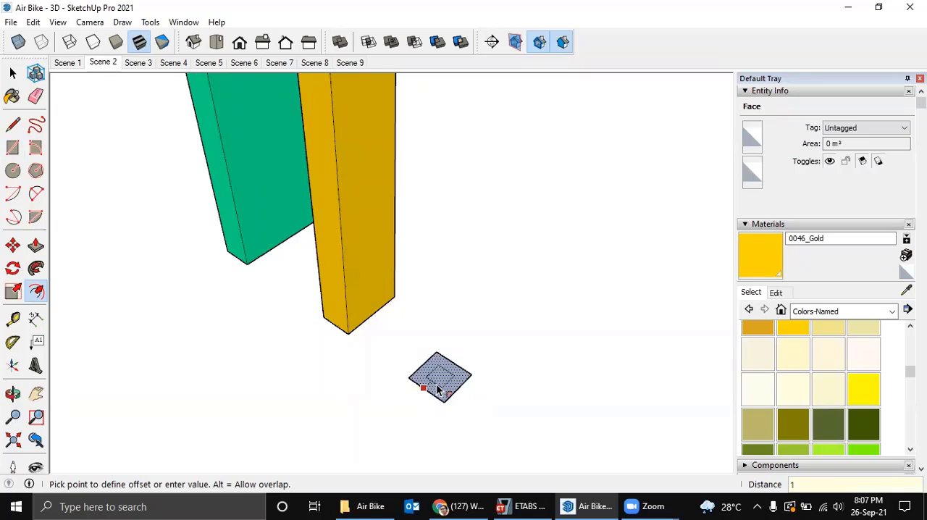
text(2)
key(Return)
key(space)
click(445, 380)
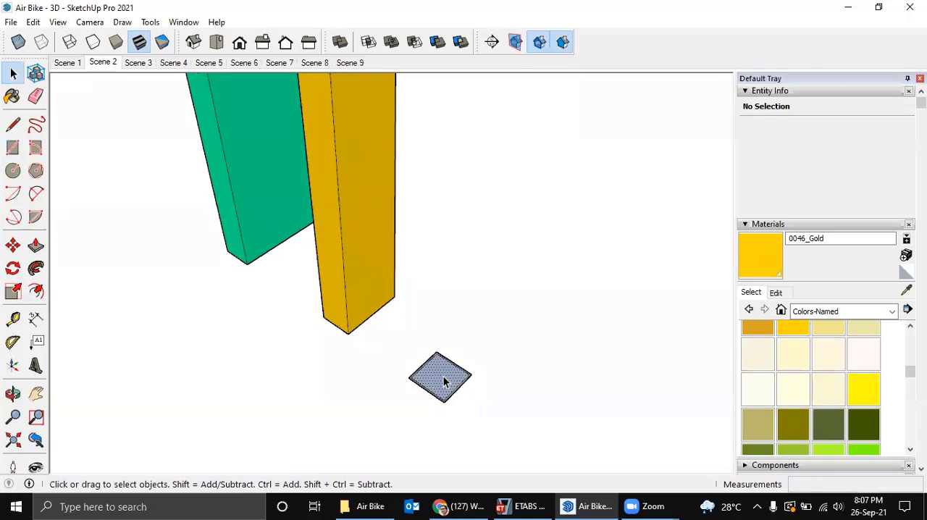
scroll(444, 381, up, 3)
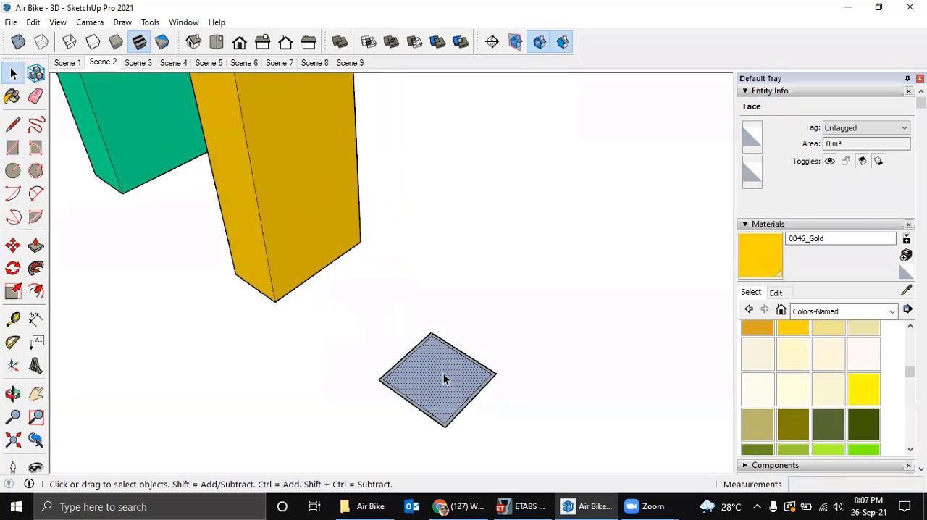
key(Delete)
Extrude the 30 x 30 mm ring face upward 200 mm with Push/Pull.
middle_drag(443, 373, 454, 356)
scroll(456, 356, up, 2)
key(p)
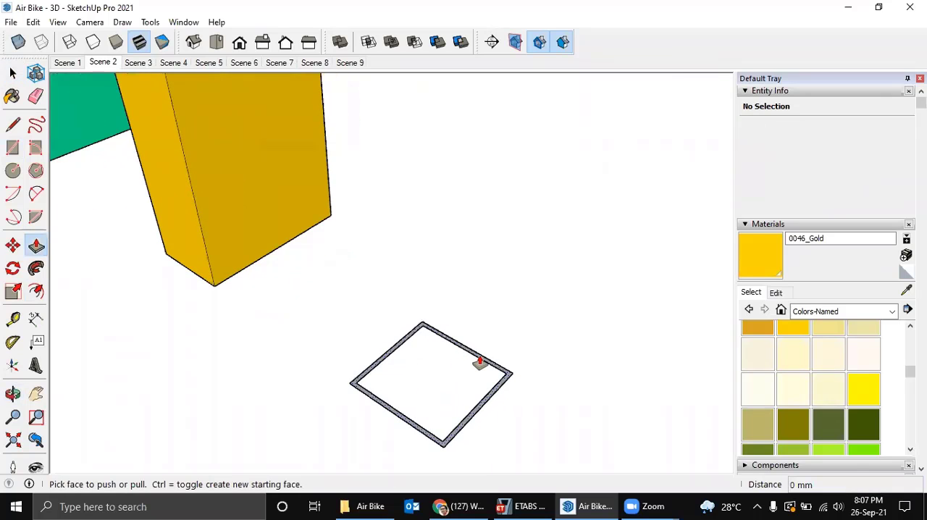
click(482, 363)
scroll(516, 320, down, 4)
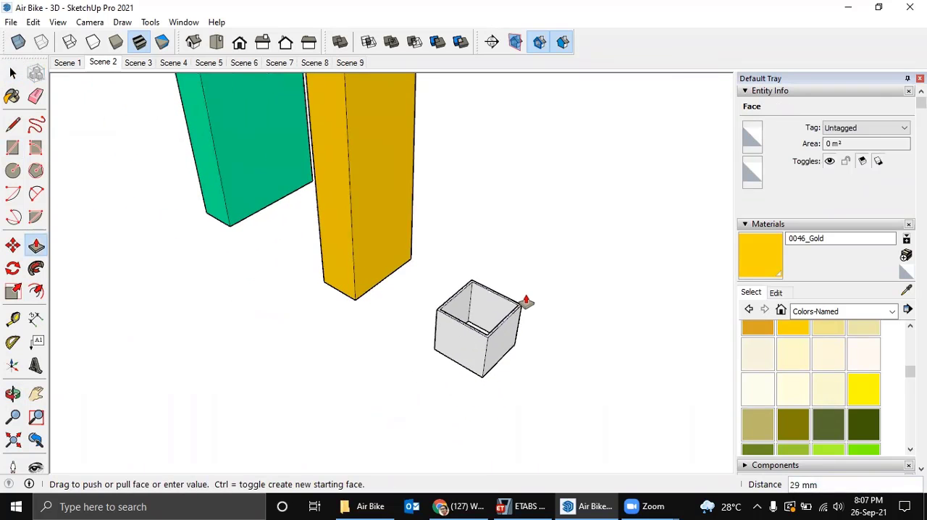
middle_drag(524, 302, 478, 338)
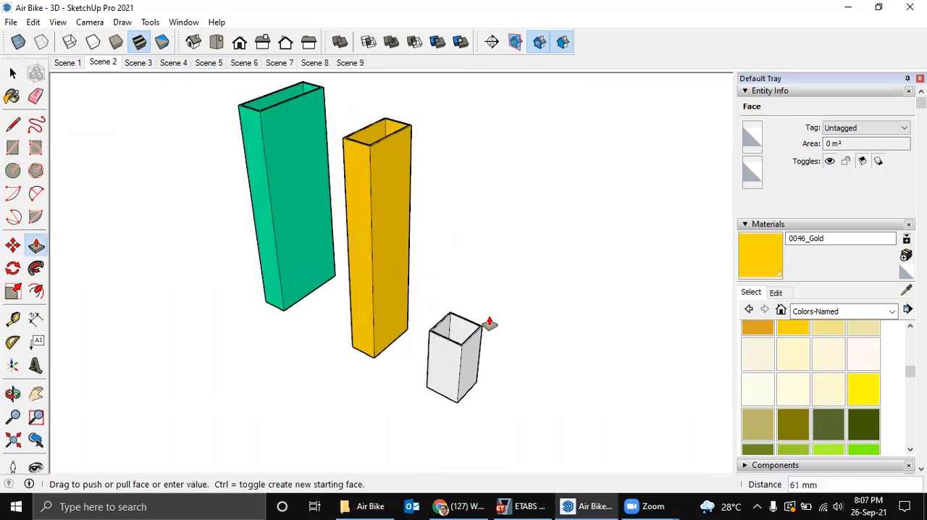
shift+middle_drag(491, 294, 481, 347)
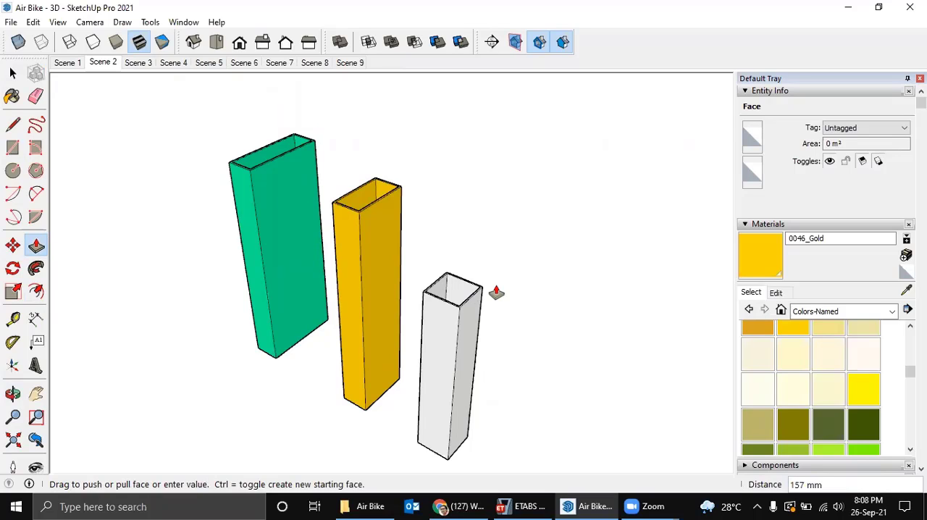
key(Return)
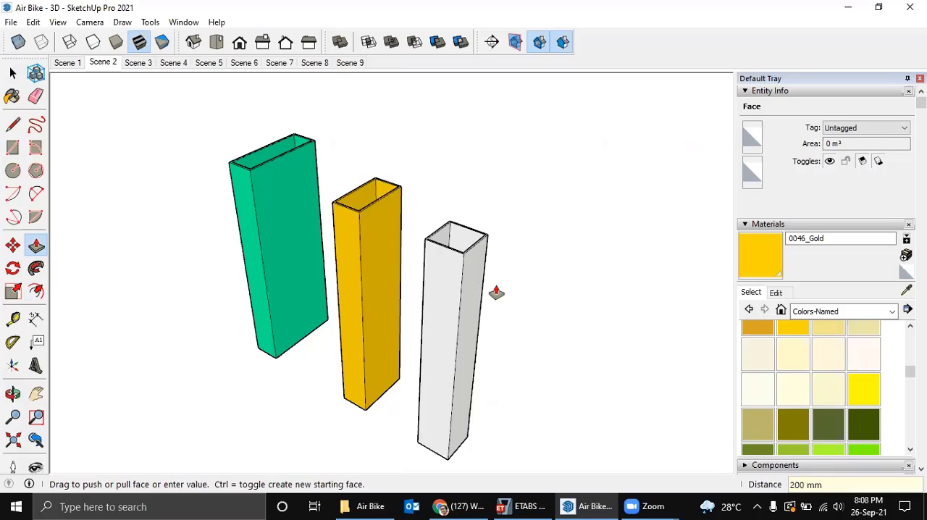
Paint the entire 30 x 30 mm tube with the 0020_Red material from Colors-Named.
key(space)
triple_click(462, 292)
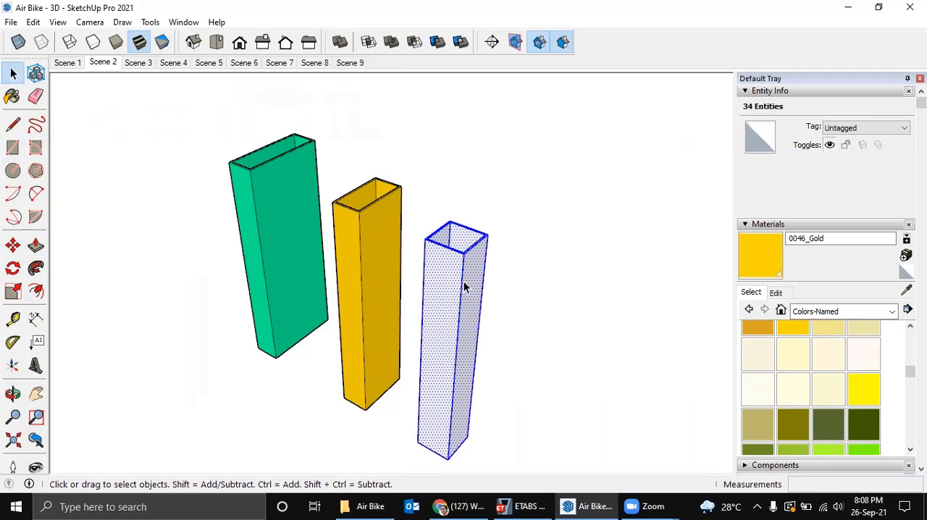
scroll(858, 377, down, 5)
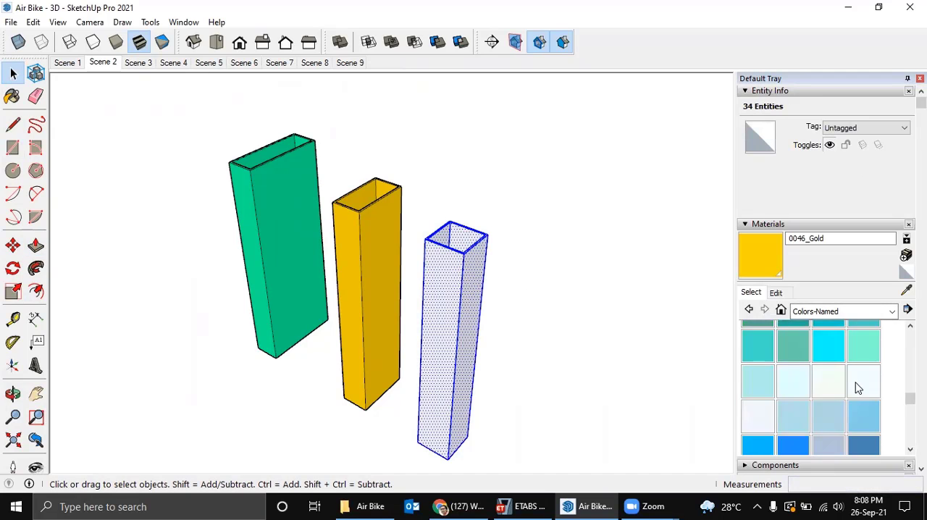
scroll(858, 388, up, 10)
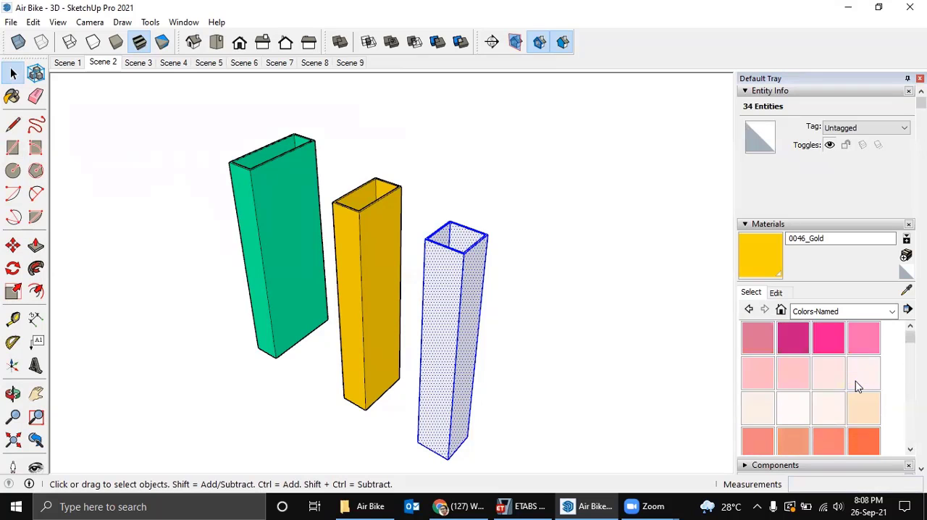
scroll(862, 349, up, 1)
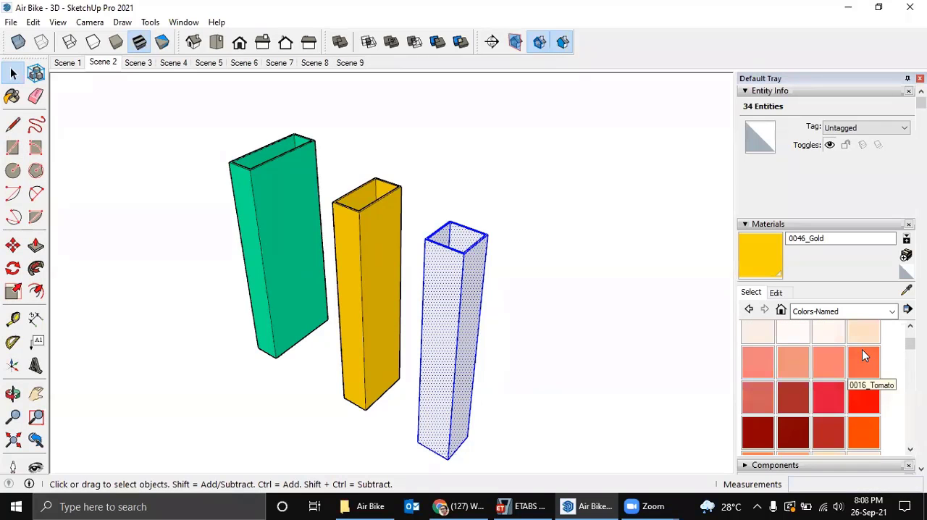
click(863, 396)
click(473, 331)
middle_drag(473, 331, 474, 335)
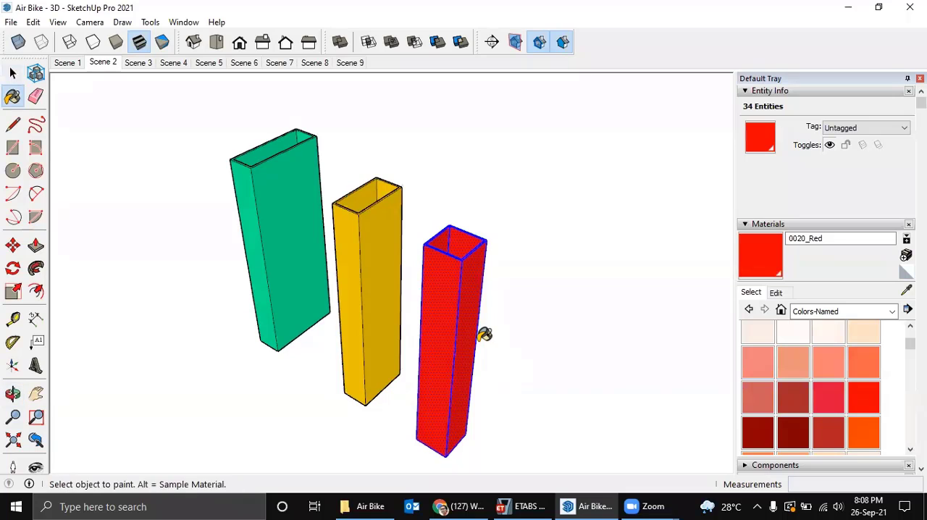
Turn the selected red tube into a component with the definition name 30x30x1.2.
text(g)
text(30x30x1.2)
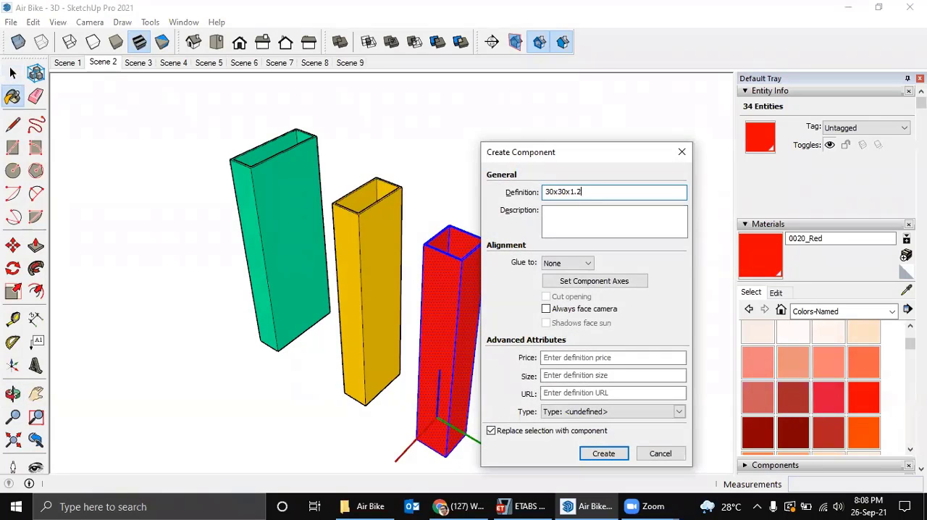
click(604, 454)
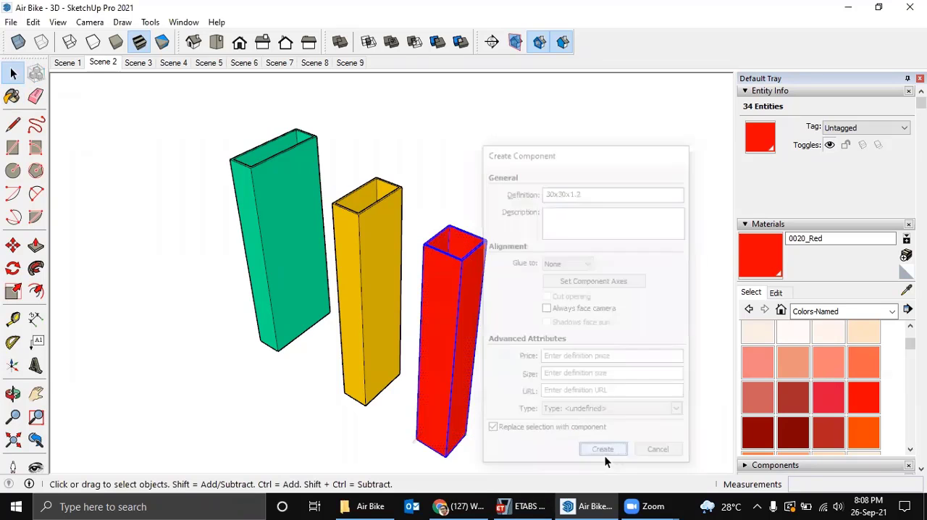
Check the SHS 15x15x1,2 section in ETABS and, back in SketchUp, draw a flat 15 x 15 mm square beside the red tube.
click(526, 500)
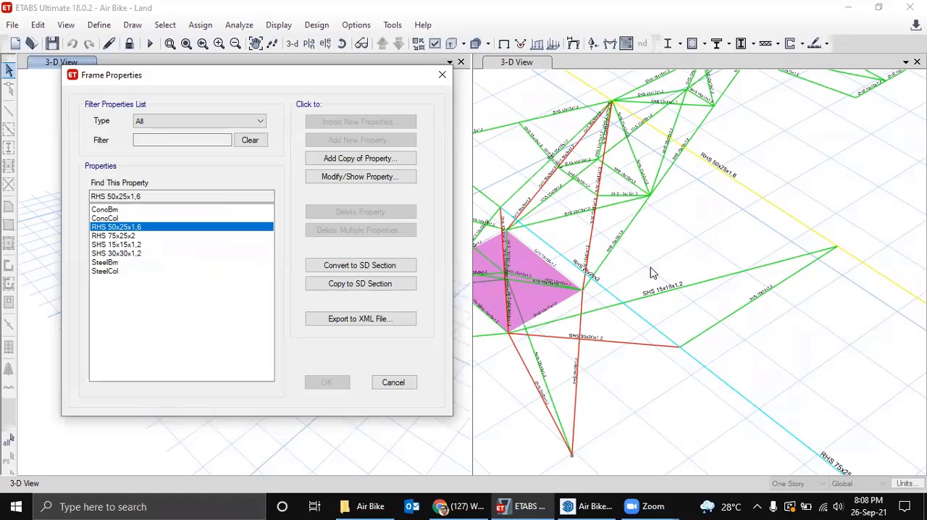
click(611, 504)
mouse_move(502, 285)
middle_down()
mouse_move(455, 225)
mouse_move(474, 353)
middle_up()
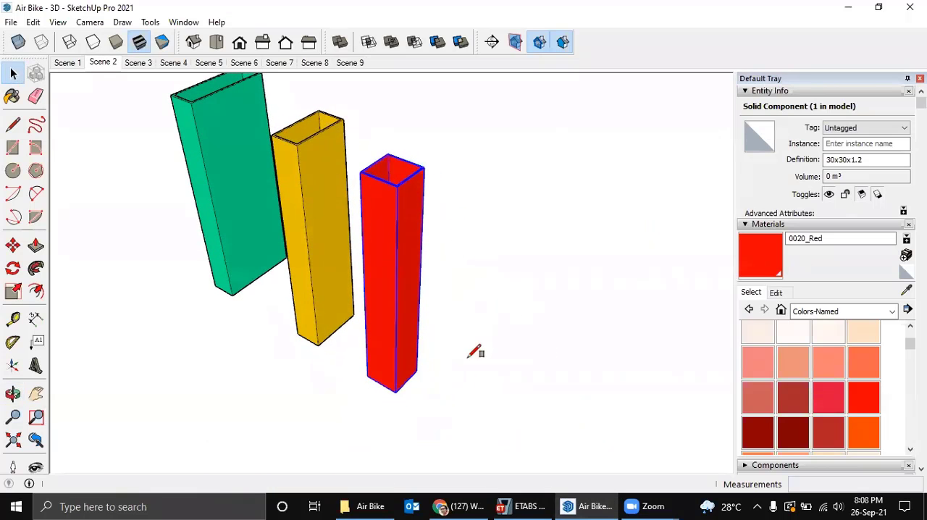
key(r)
click(448, 414)
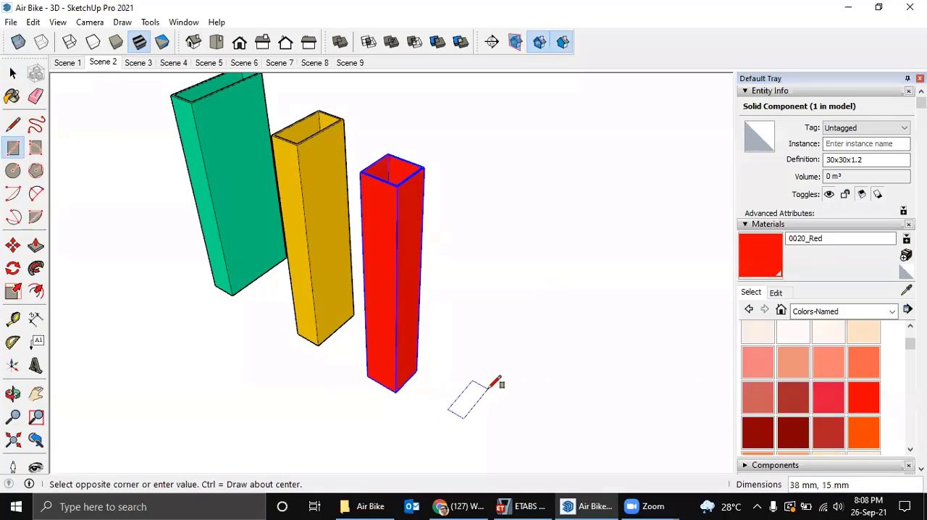
text(15,1)
key(Return)
Offset the 15 x 15 mm square's outline inward 1.2 mm and delete the inner face to leave a ring.
scroll(449, 430, up, 3)
key(f)
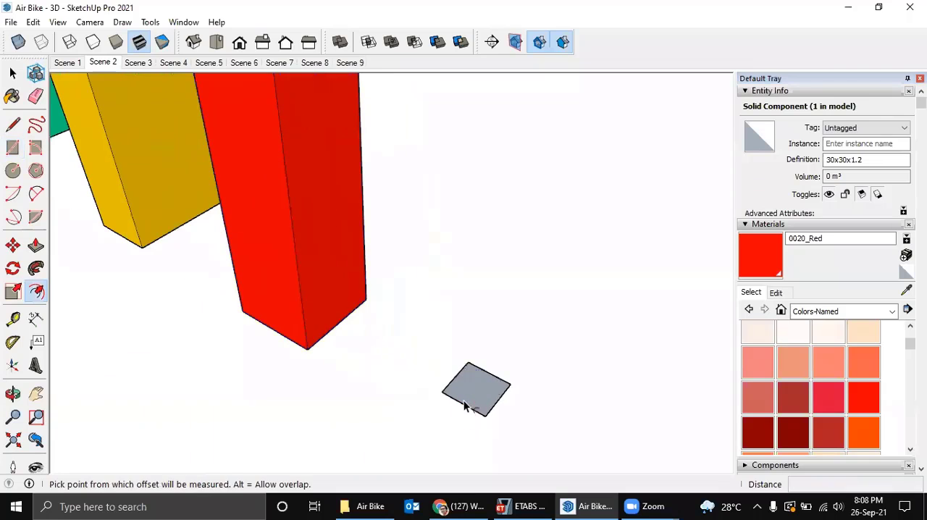
click(464, 405)
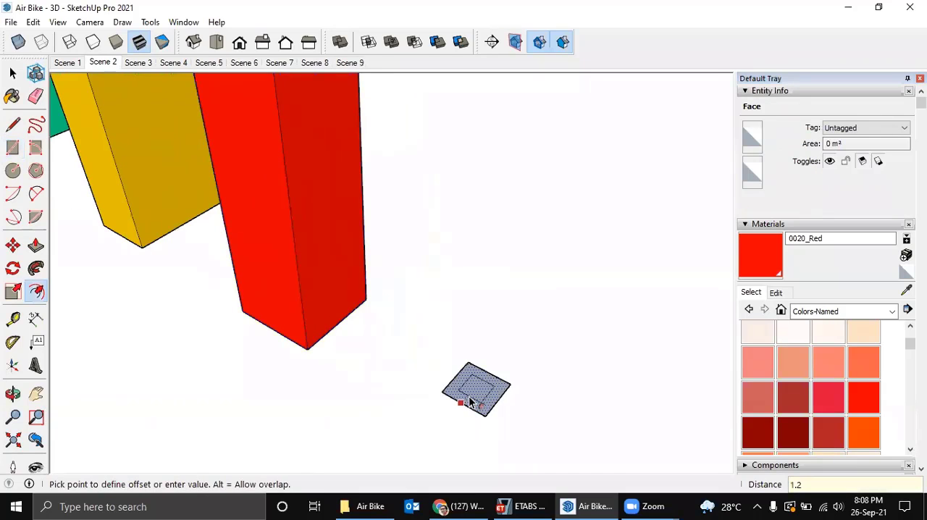
click(469, 403)
scroll(478, 395, up, 2)
key(space)
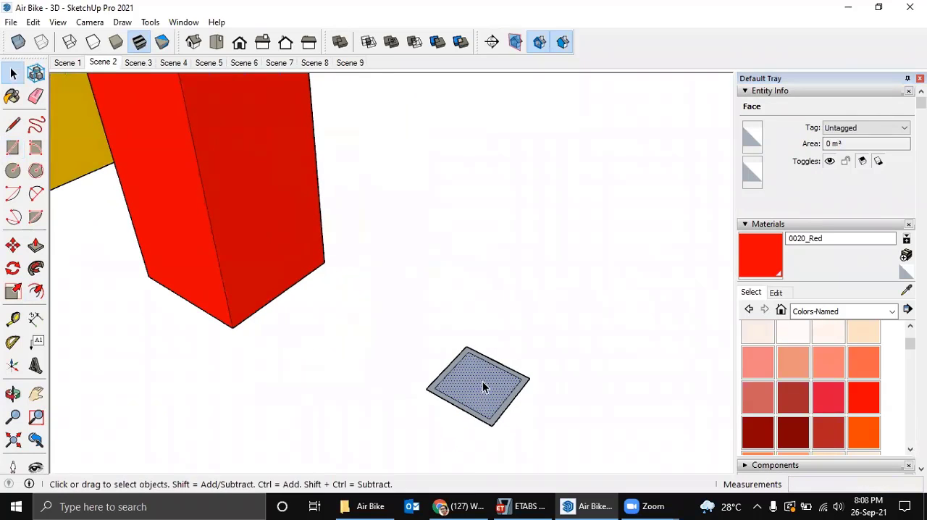
key(Delete)
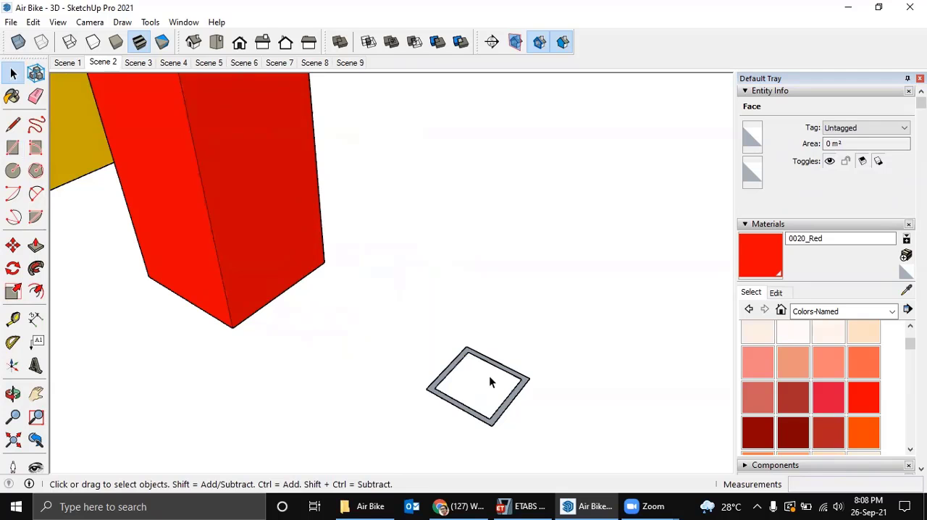
Extrude the 15 x 15 mm ring face upward 200 mm with Push/Pull.
middle_drag(490, 379, 497, 382)
key(p)
click(512, 379)
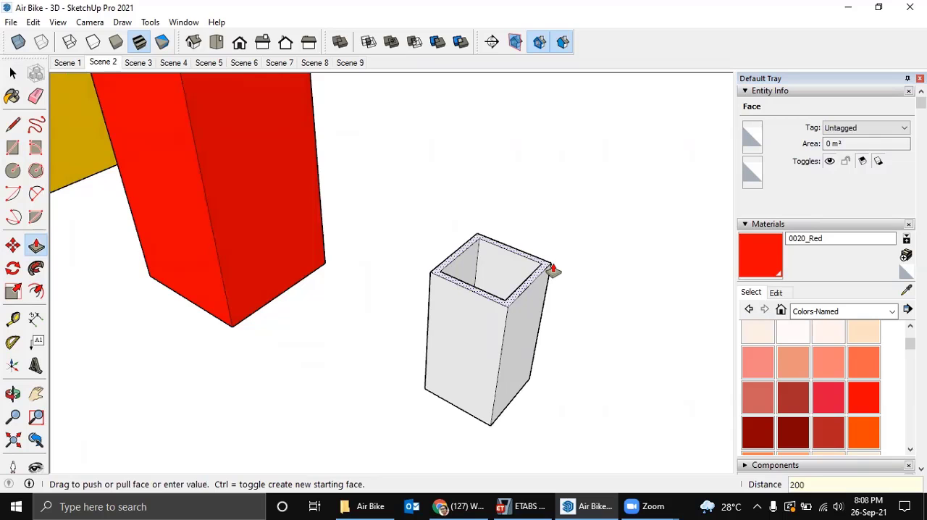
key(Return)
middle_drag(553, 269, 468, 384)
scroll(490, 327, down, 2)
Paint the entire 15 x 15 mm tube with the 0065_Lime material from Colors-Named.
key(space)
double_click(473, 259)
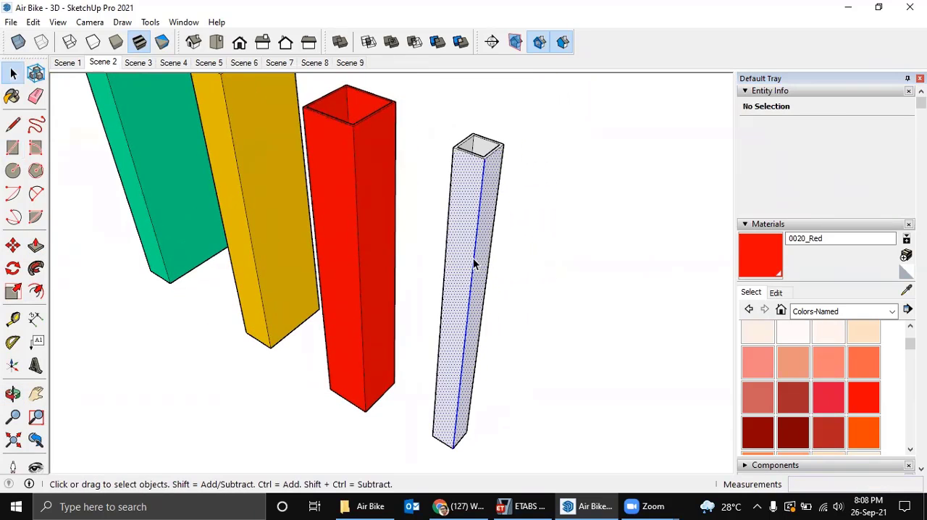
click(473, 258)
scroll(828, 362, down, 6)
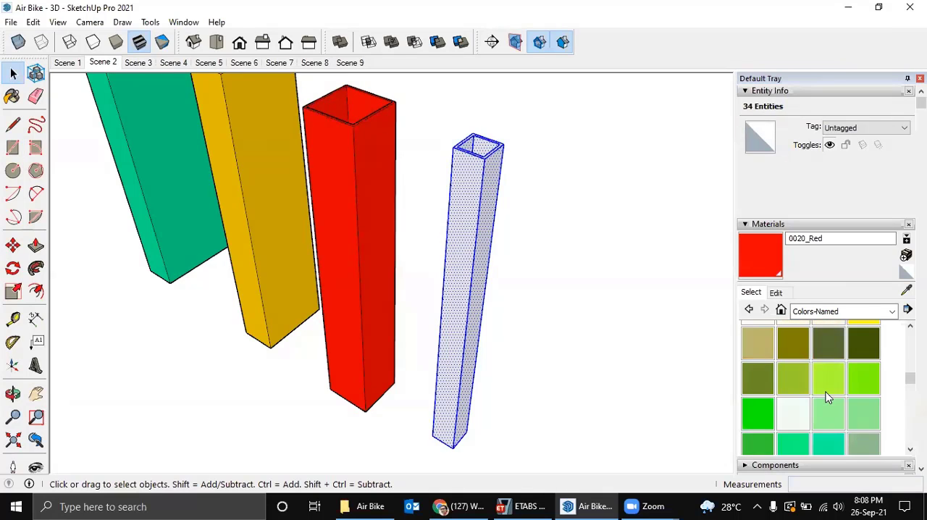
scroll(828, 397, down, 2)
click(759, 335)
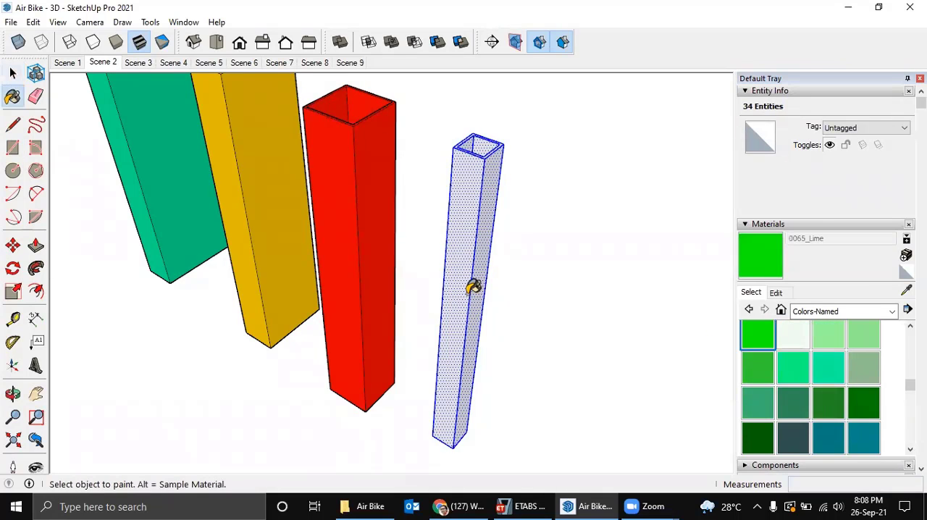
click(471, 285)
mouse_move(472, 285)
middle_down()
mouse_move(515, 396)
mouse_move(503, 302)
middle_up()
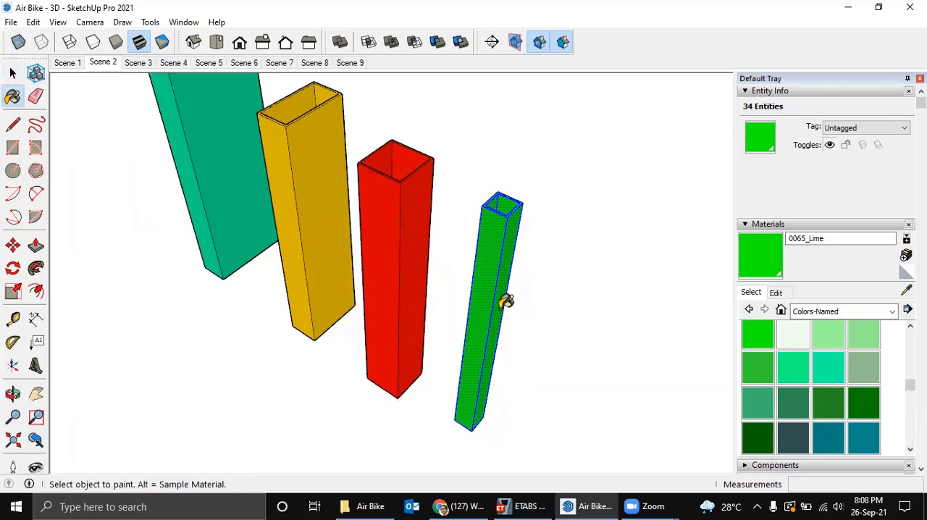
Turn the selected lime green tube into a component with the definition name 15x15x1.2.
key(g)
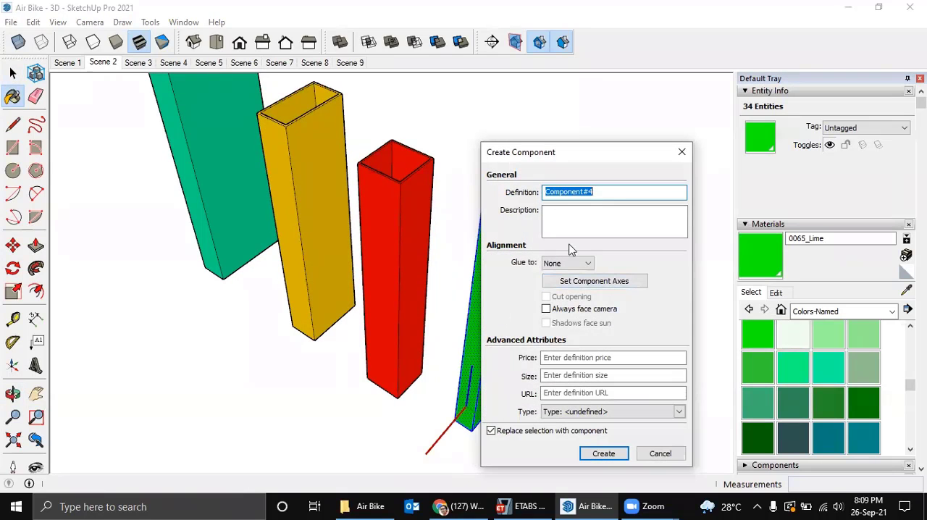
text(15x15x1.2)
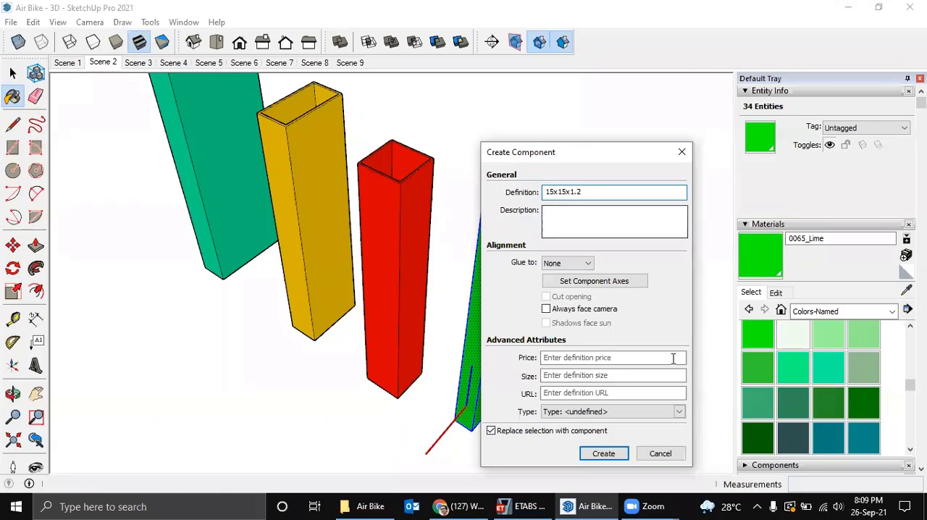
click(603, 453)
middle_drag(563, 270, 413, 407)
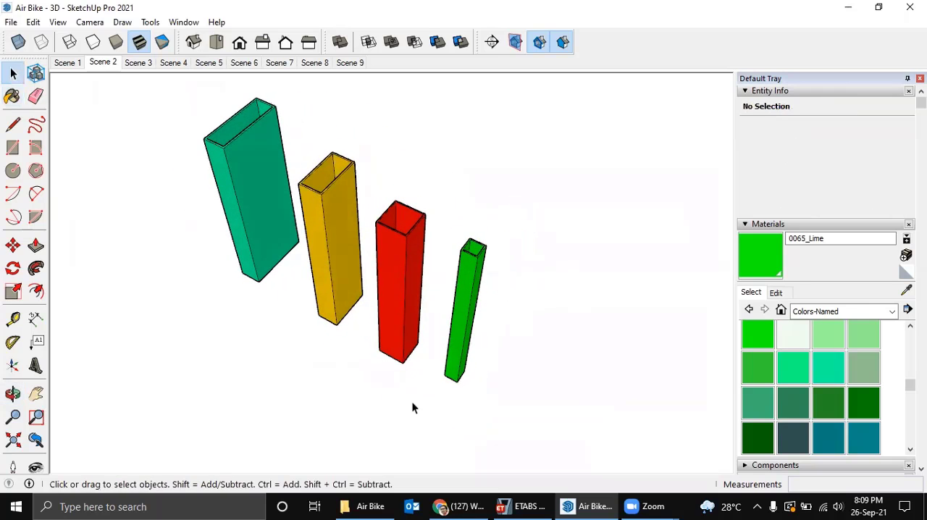
Launch Excel with a blank workbook and move its window low on the screen so the four tubes stay visible.
click(181, 506)
text(excel)
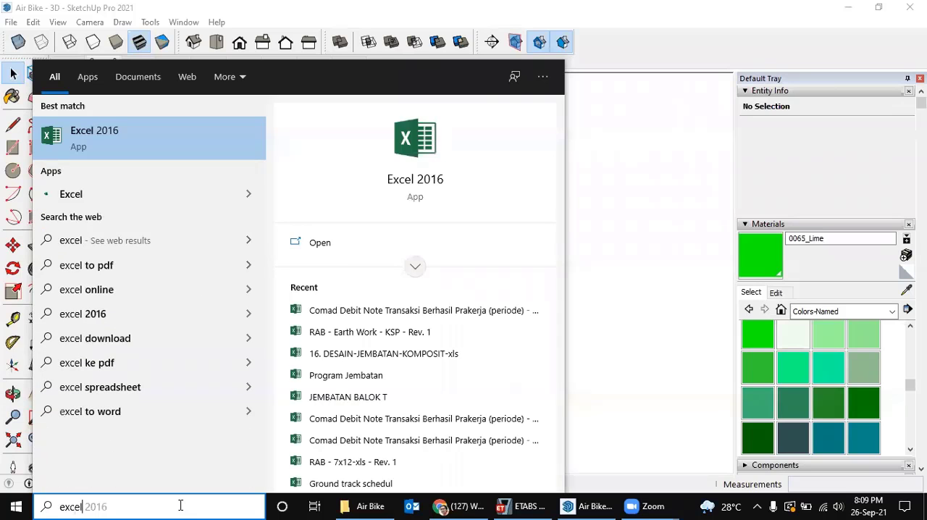
key(Return)
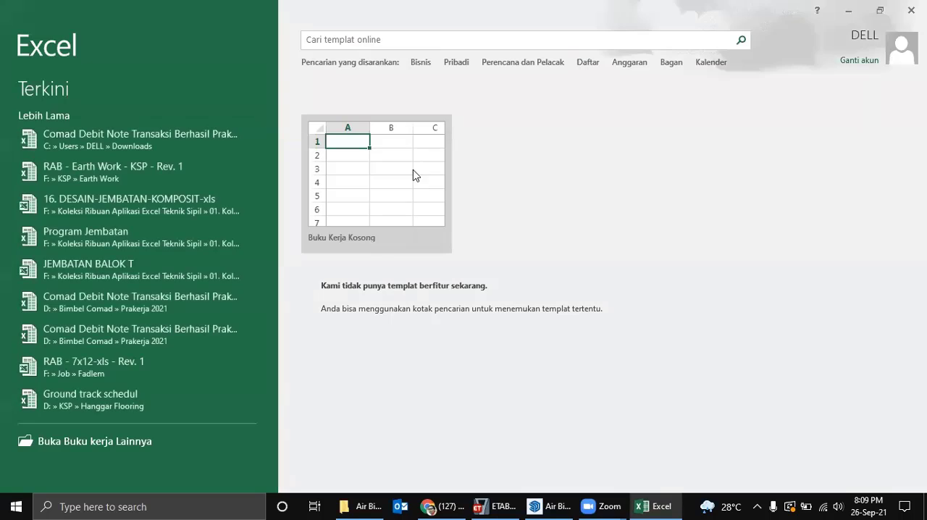
click(435, 143)
drag(624, 29, 654, 29)
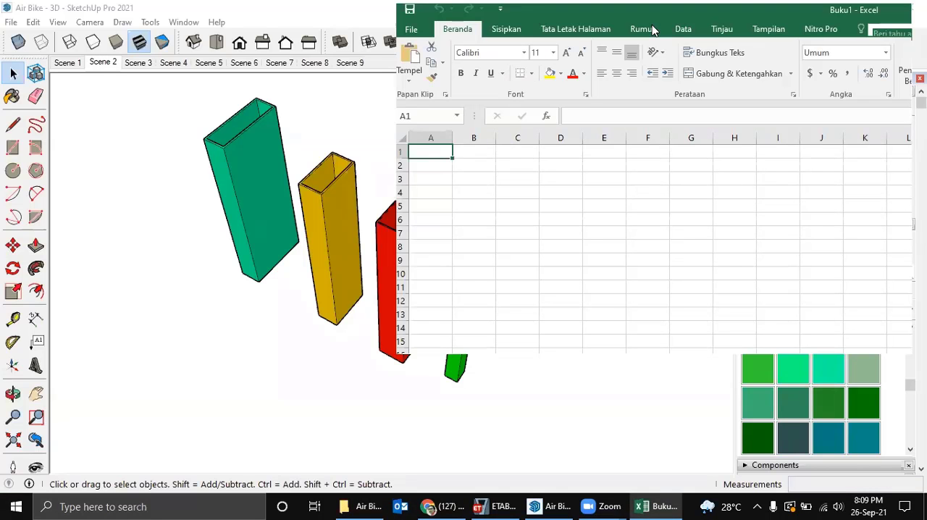
drag(653, 29, 384, 390)
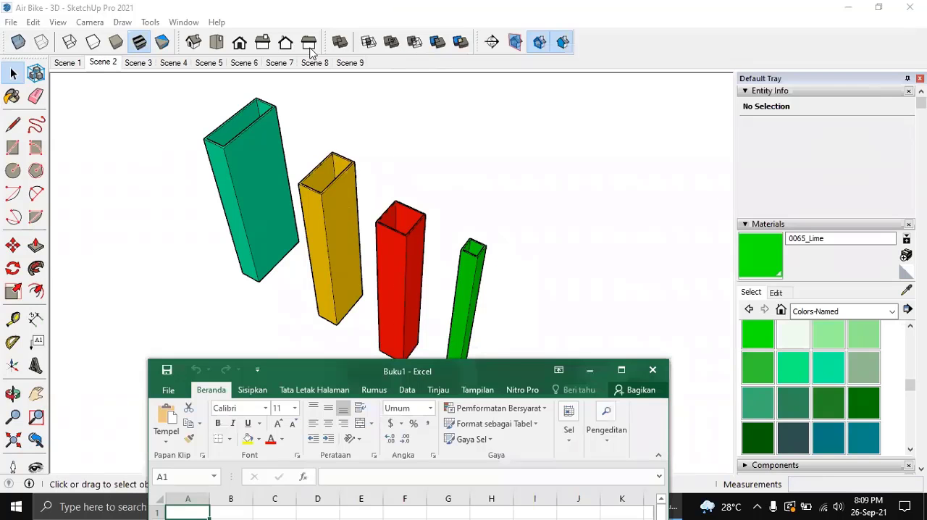
click(183, 22)
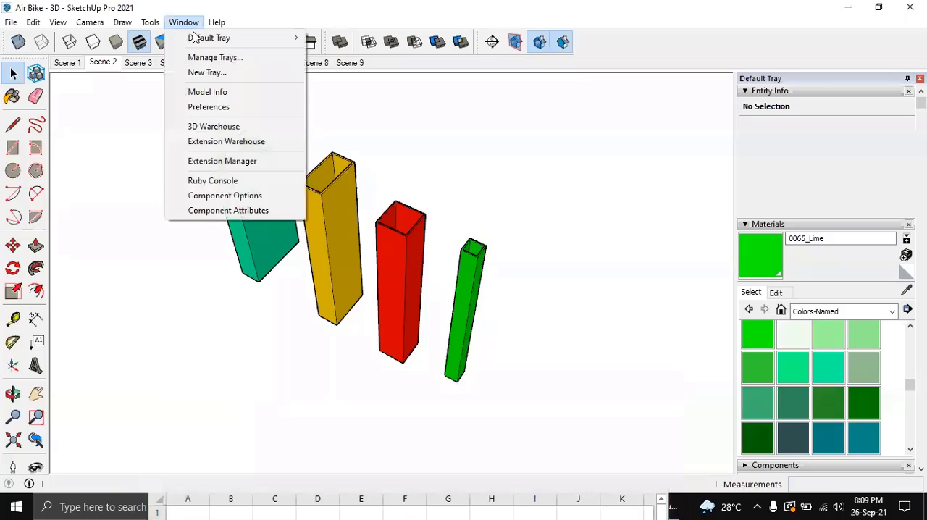
click(239, 108)
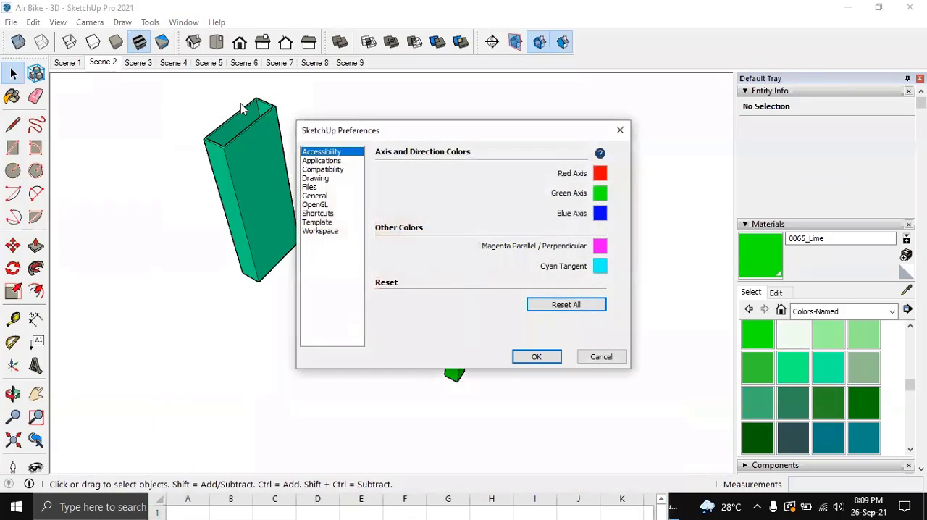
click(620, 130)
Set the volume display precision to 0.0000 m³ in the SketchUp model's units settings.
click(184, 23)
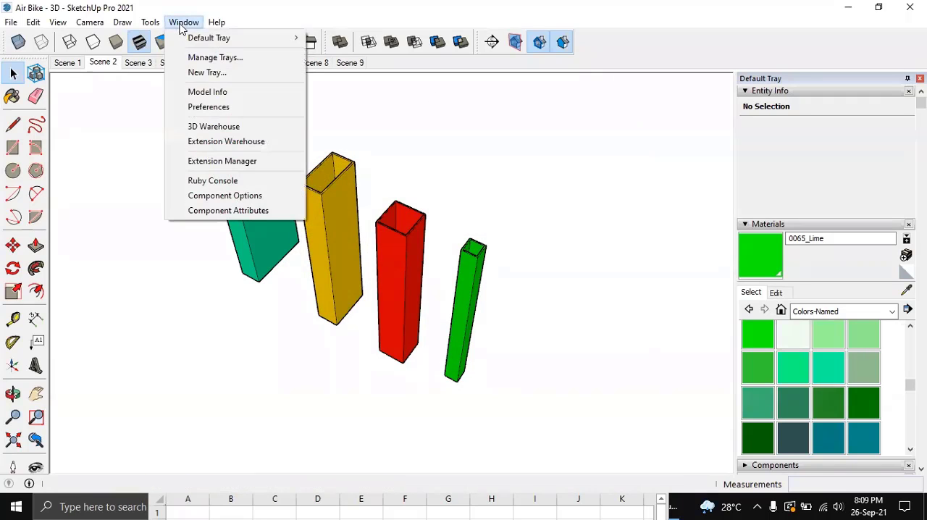
click(225, 92)
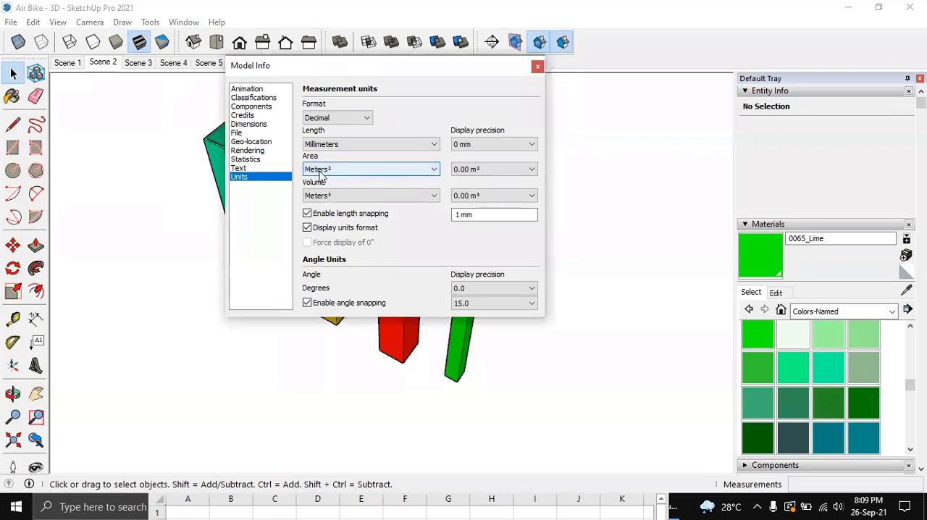
click(488, 196)
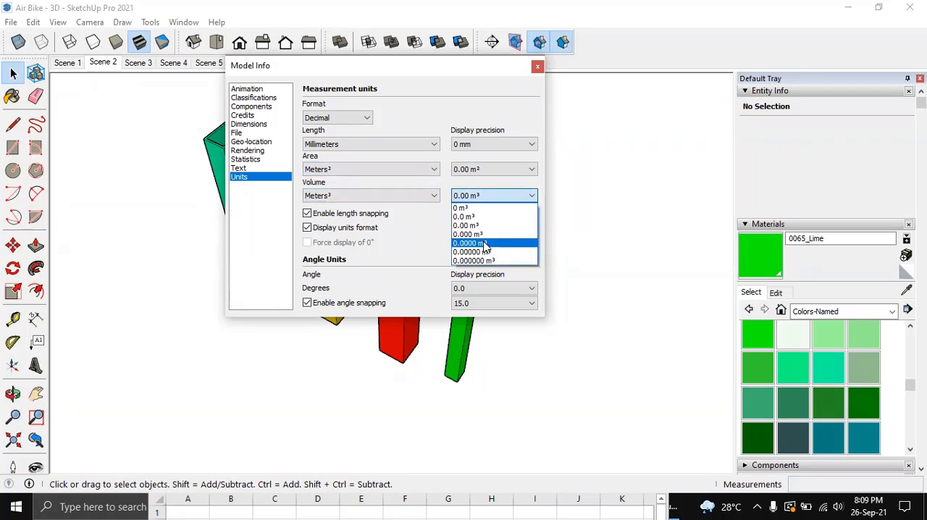
click(484, 243)
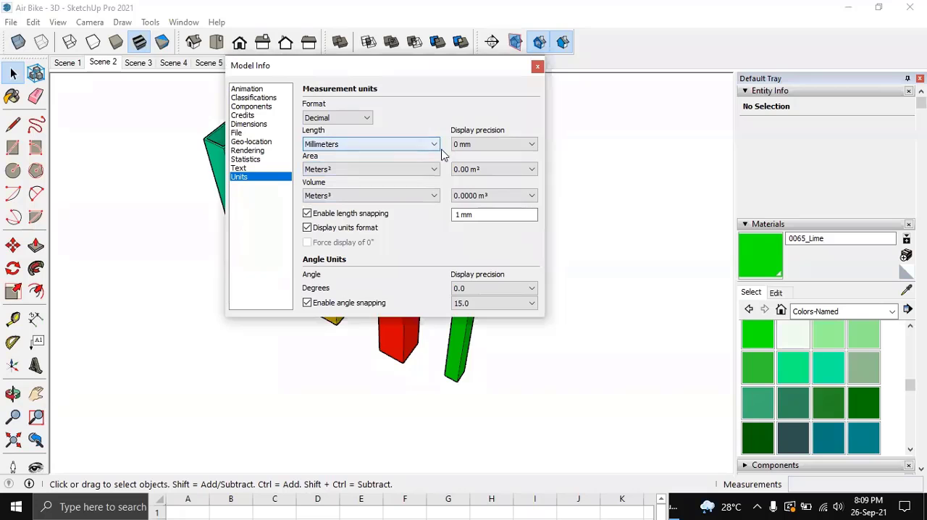
click(537, 66)
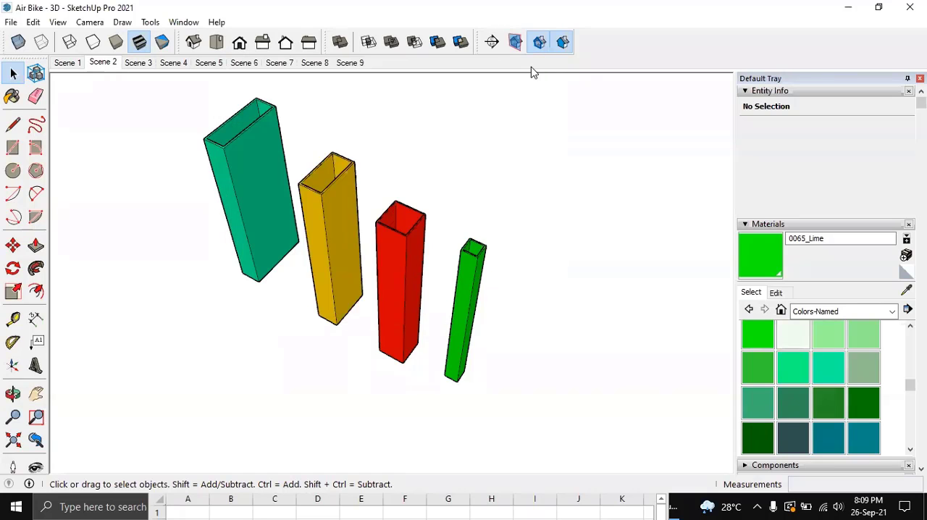
Copy the teal 75x25x2 tube about 500 mm to the open area beyond the green tube and make the copy unique.
middle_drag(463, 217, 405, 268)
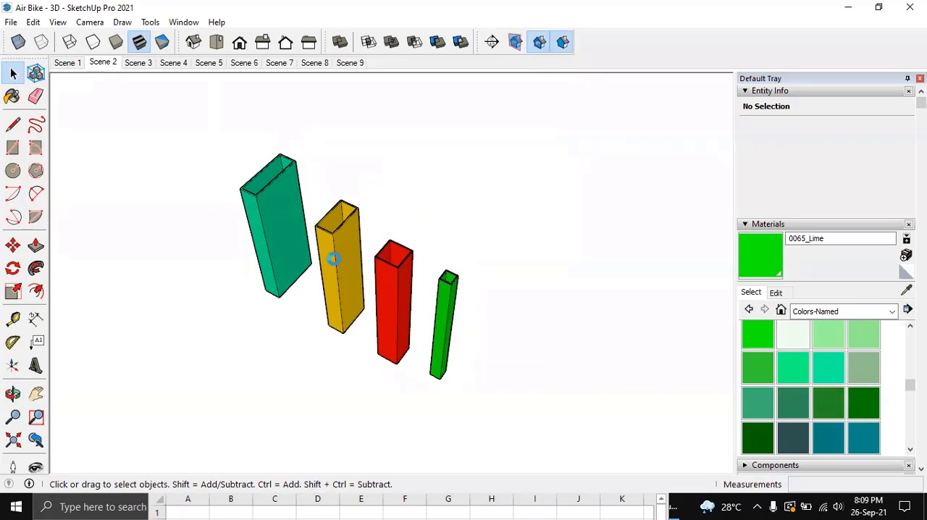
click(281, 226)
scroll(278, 255, down, 1)
shift+middle_drag(277, 258, 283, 262)
key(m)
click(260, 317)
key(ctrl)
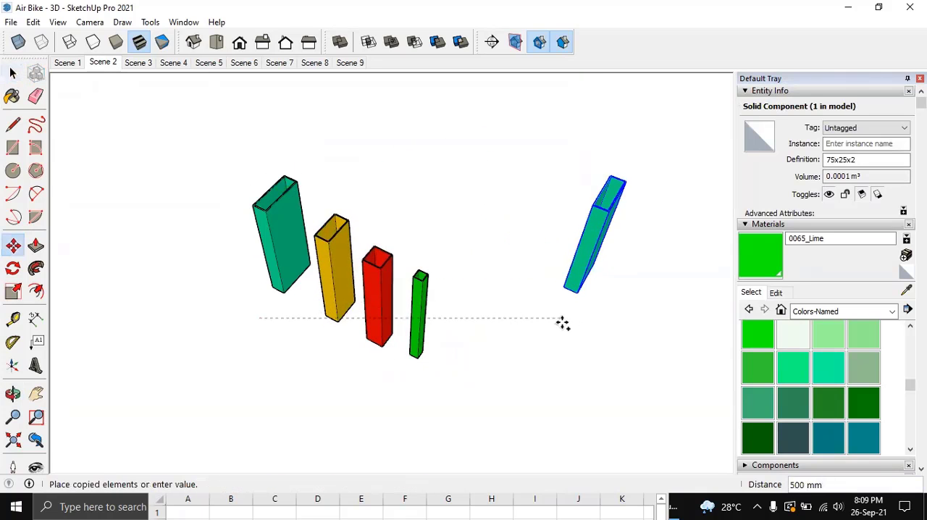
click(562, 323)
key(space)
right_click(583, 239)
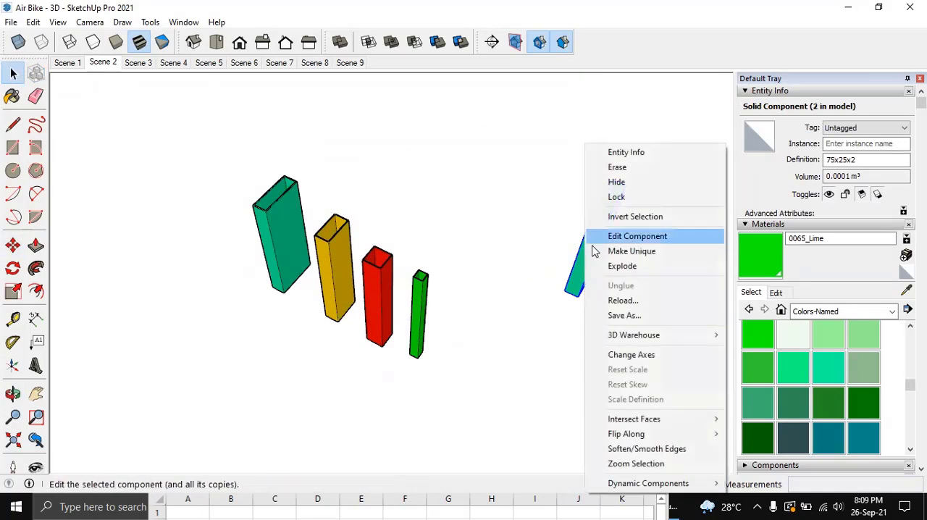
click(630, 251)
Edit the unique teal copy and extend its top ring face upward by 800 mm with Push/Pull.
middle_drag(630, 276, 525, 293)
double_click(526, 292)
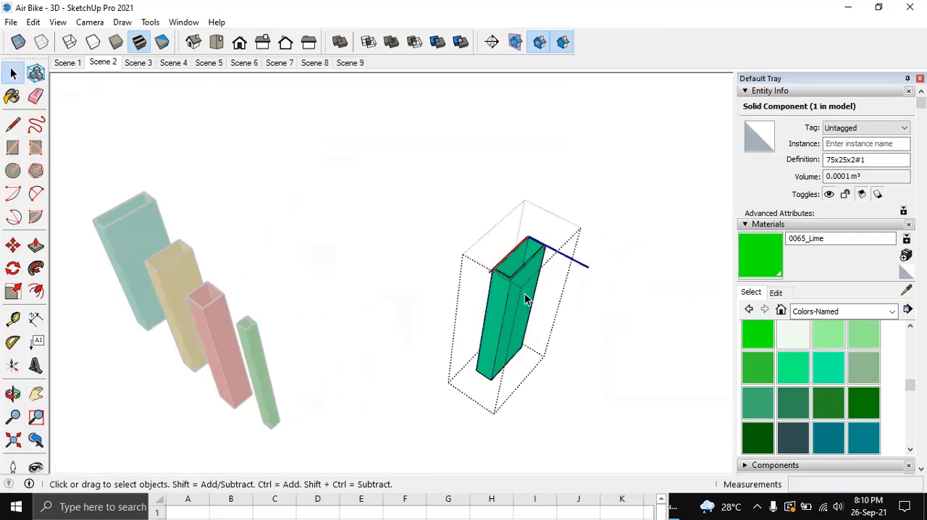
key(p)
scroll(531, 267, up, 3)
click(533, 265)
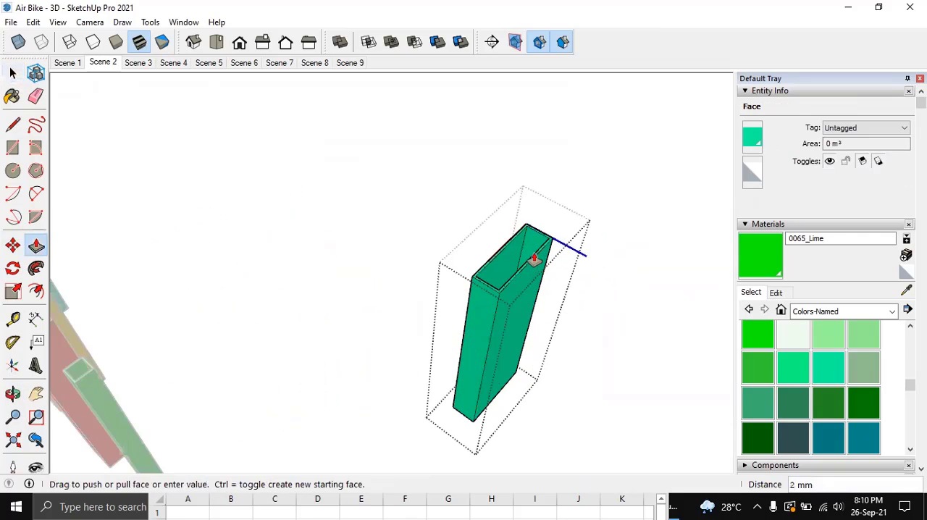
text(800)
key(Return)
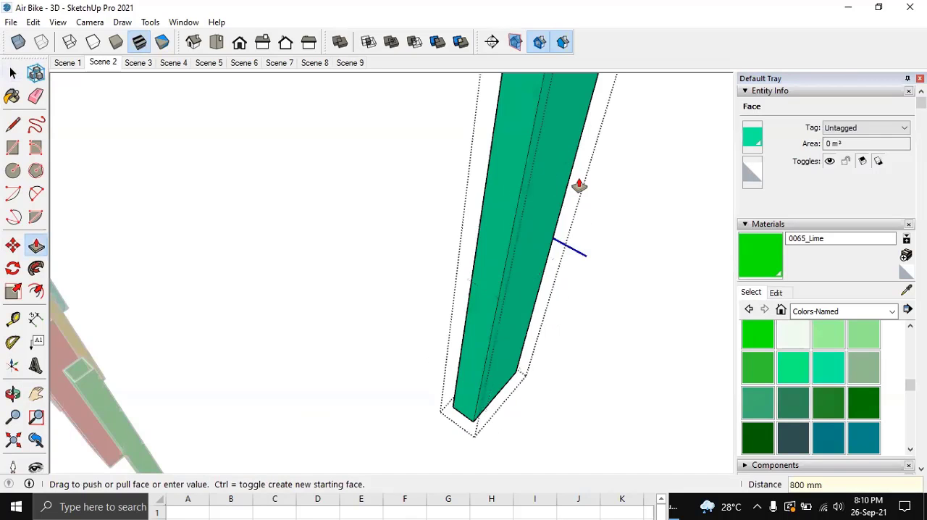
key(space)
click(591, 234)
scroll(593, 259, down, 5)
shift+middle_drag(554, 301, 459, 423)
scroll(482, 347, down, 3)
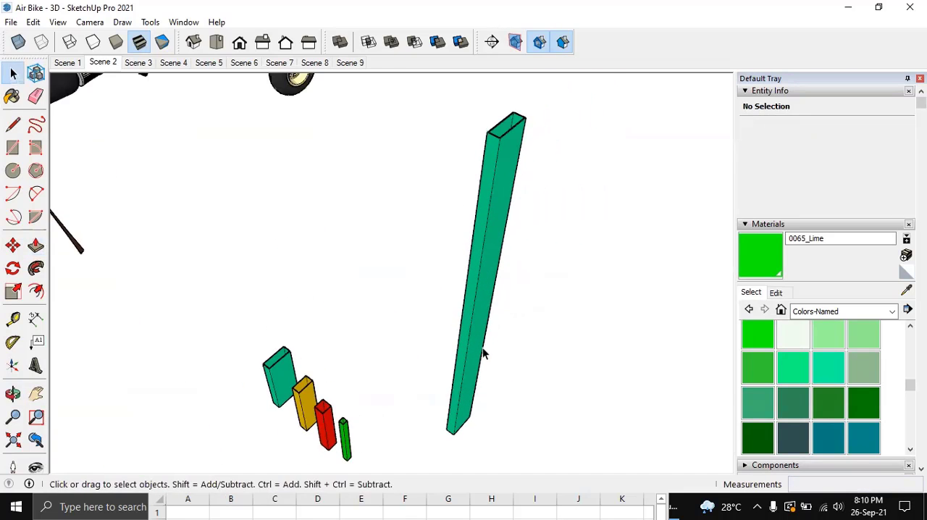
Select the lengthened teal tube and check its volume in the entity information.
middle_drag(482, 347, 470, 339)
middle_drag(475, 250, 477, 284)
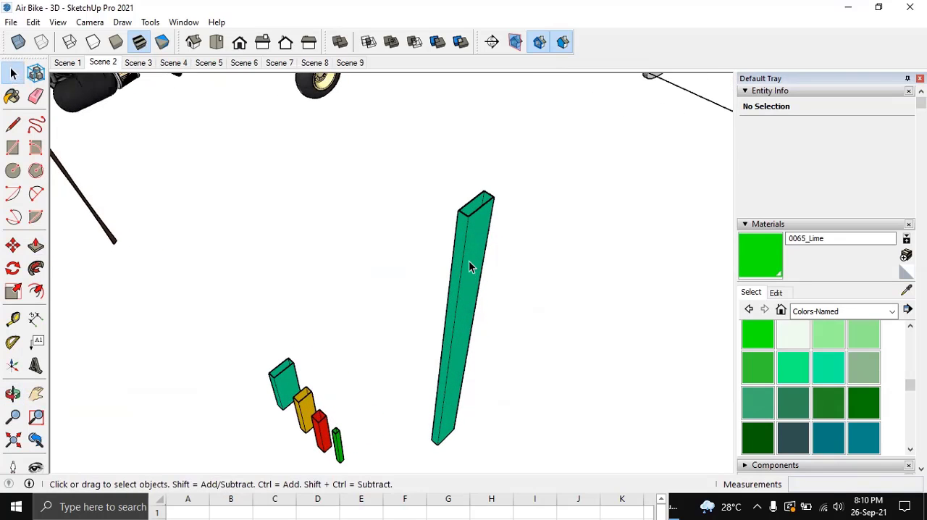
click(469, 263)
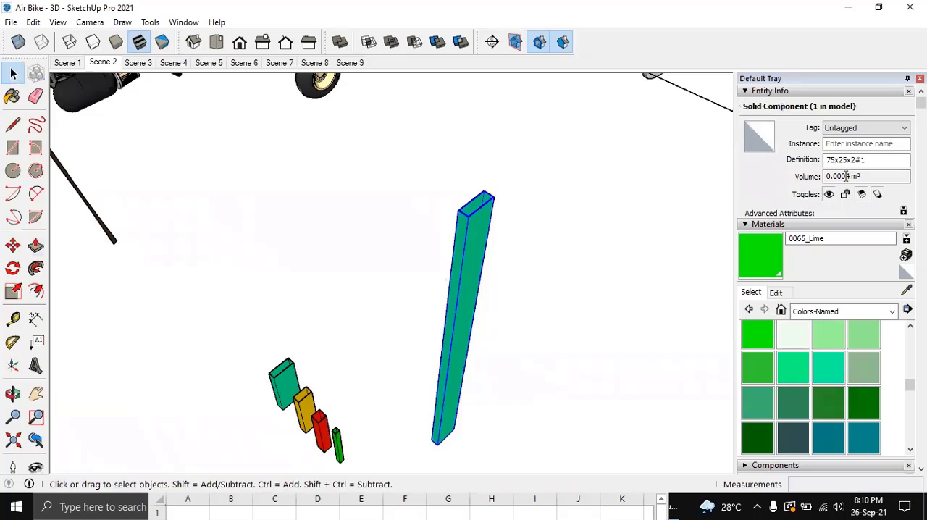
Set the model's volume display precision to 0.000000 m³ and reselect the long teal tube.
click(184, 22)
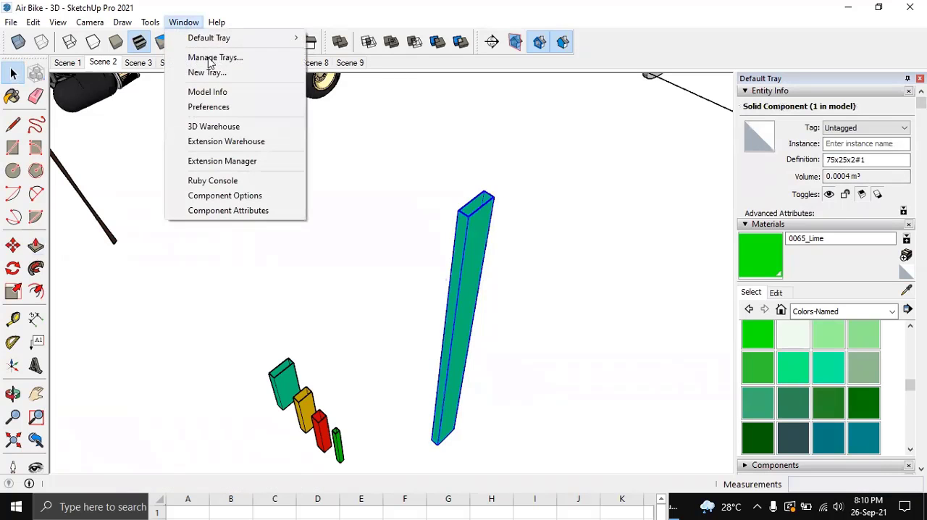
click(234, 93)
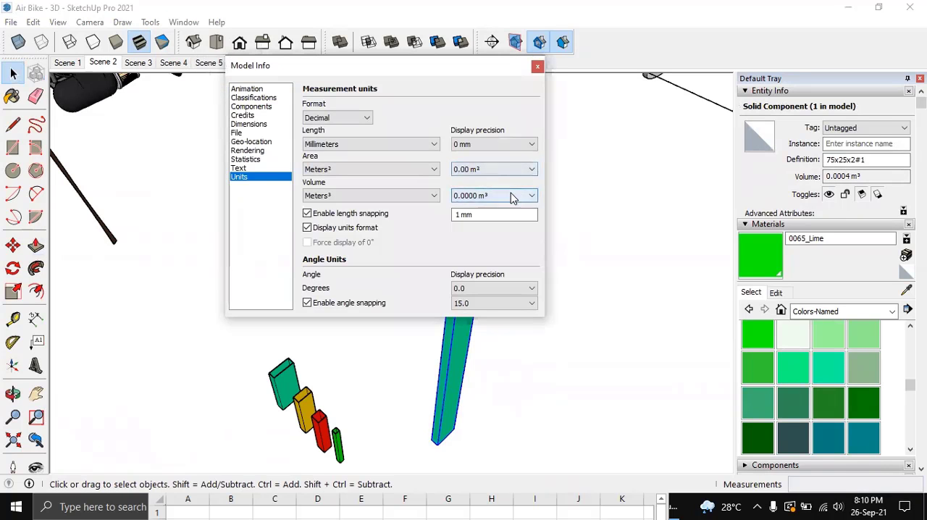
click(511, 196)
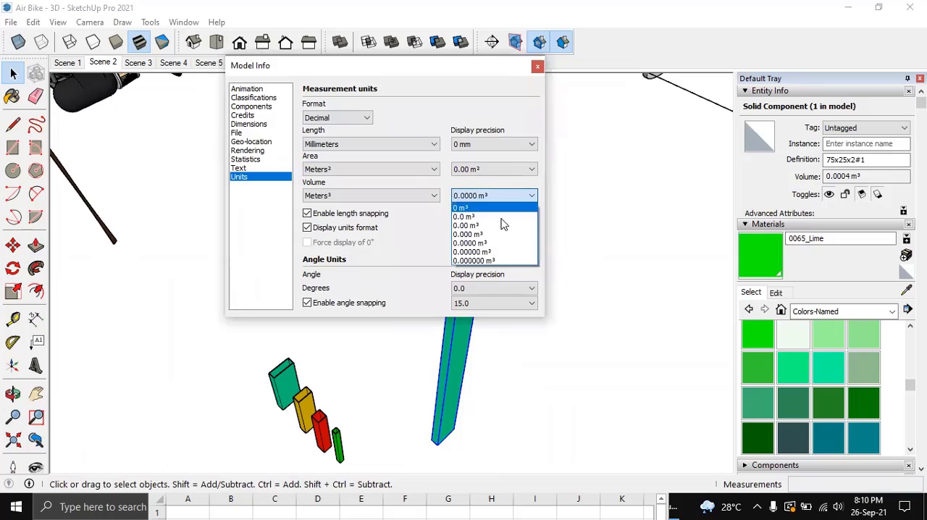
click(498, 260)
click(538, 66)
click(546, 241)
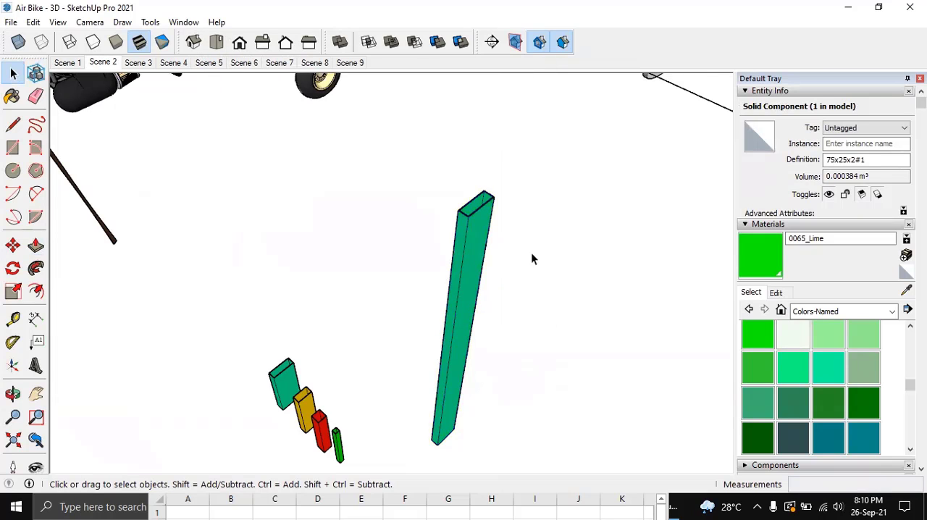
click(466, 243)
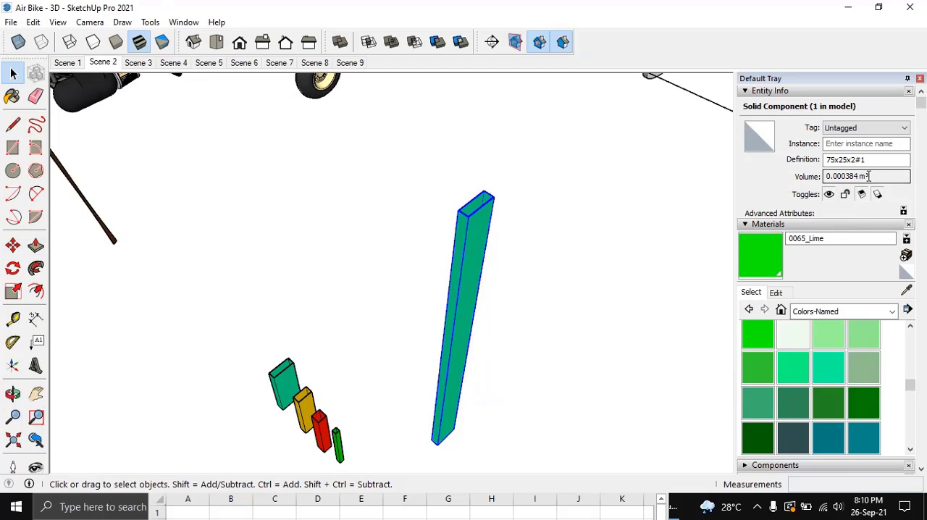
Switch to the Excel workbook, move its window fully into view and enter the heading Volume in cell B2.
click(388, 503)
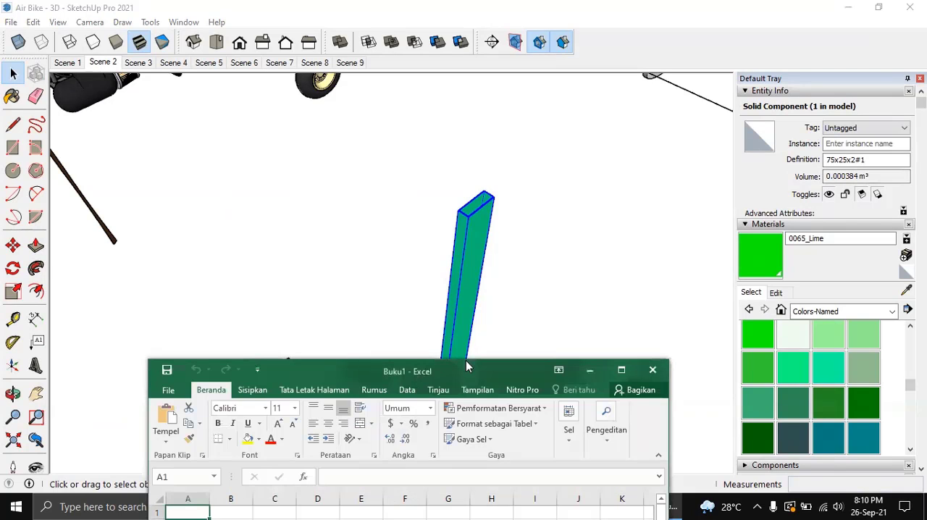
drag(470, 358, 575, 102)
click(359, 313)
click(353, 270)
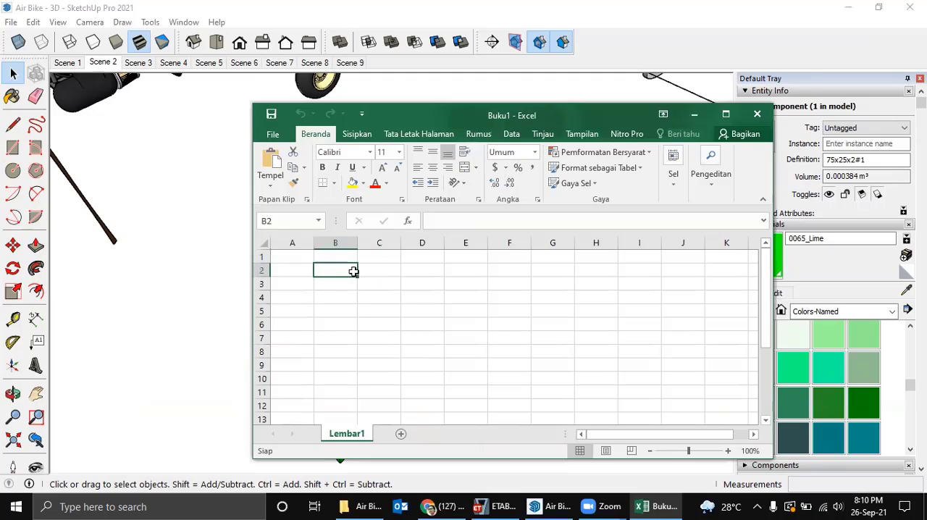
text(Vo)
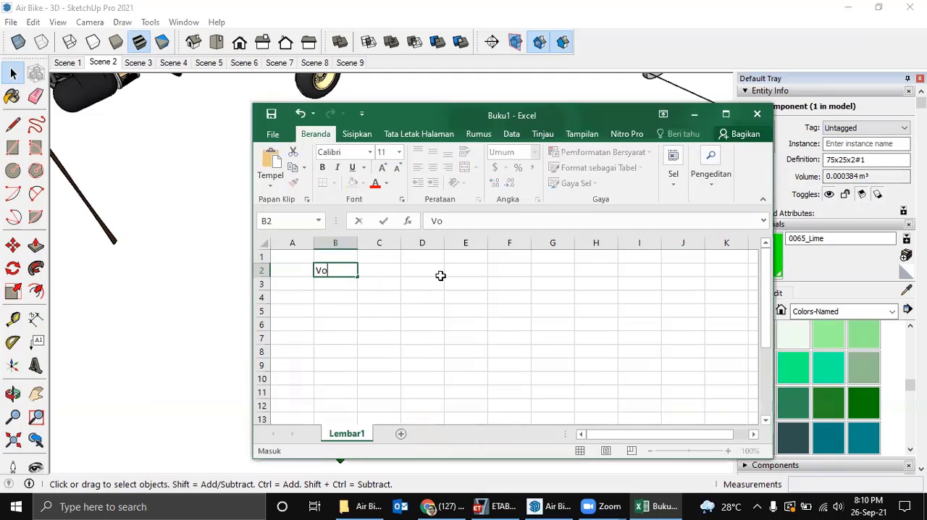
text(lume)
key(Return)
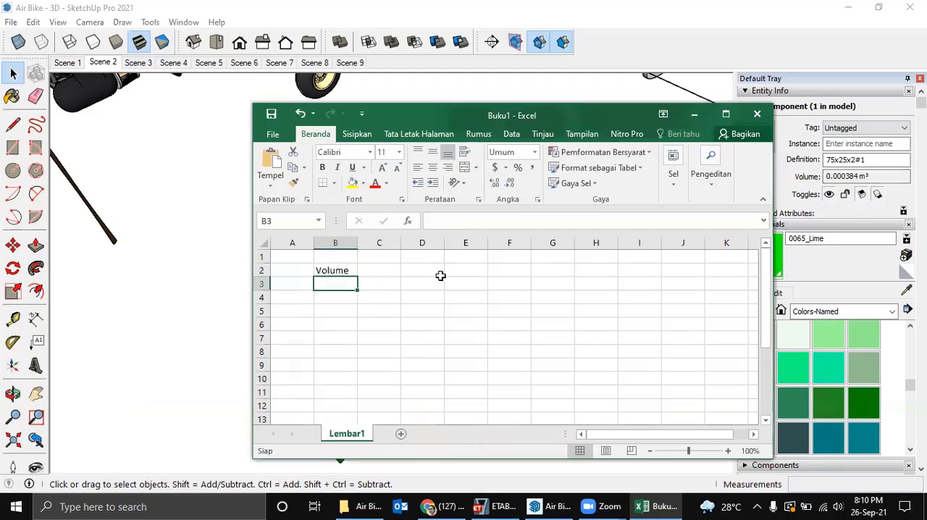
Enter the headings Masa jenis in cell C2 and berat in cell D2.
key(Up)
key(Right)
text(M)
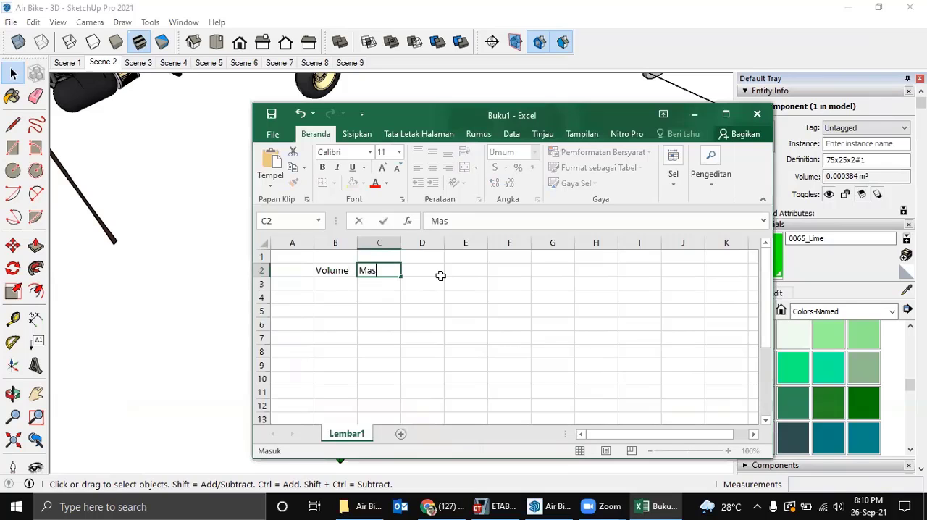
text(asa jenis)
key(Return)
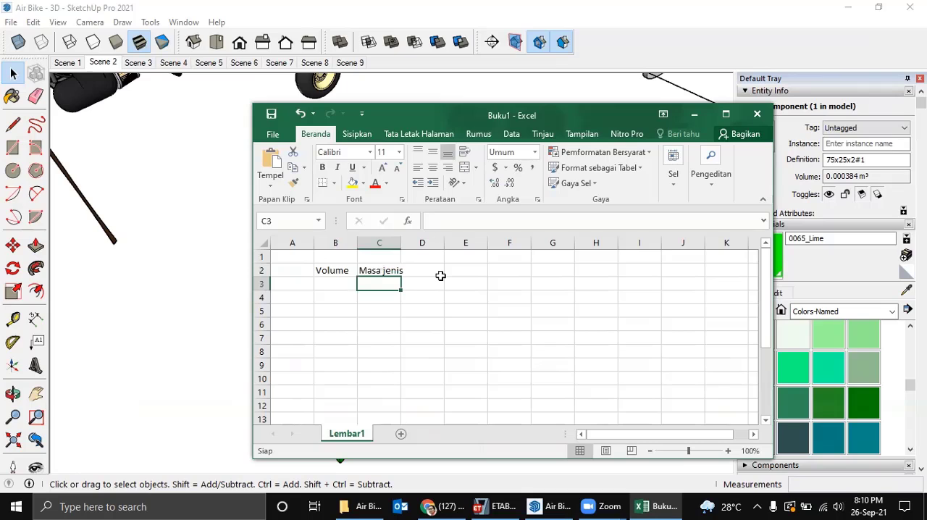
click(440, 276)
text(b)
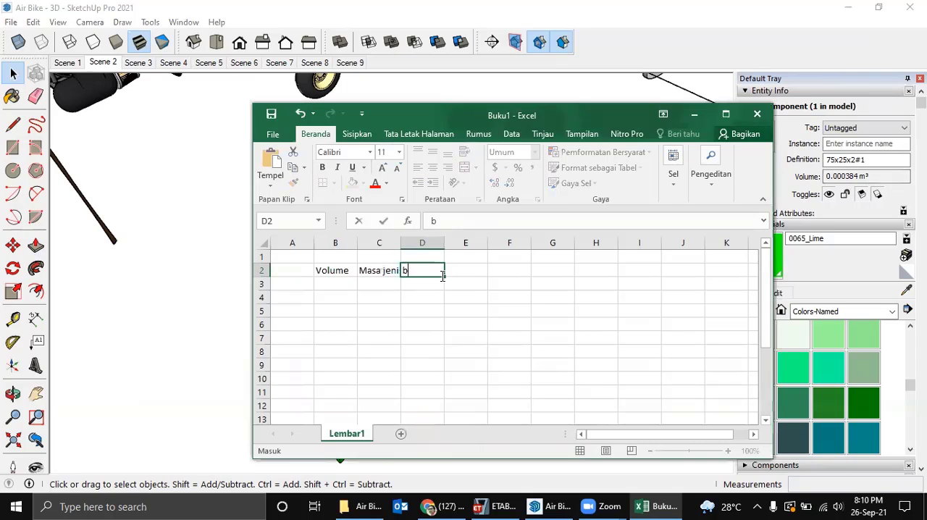
text(erat)
key(Return)
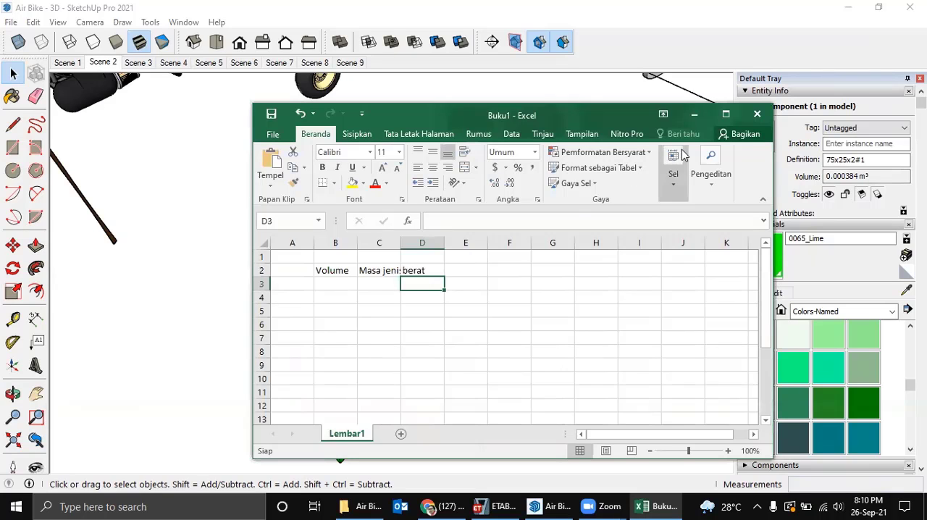
Copy the long teal tube's volume from SketchUp into Excel cell B3, keeping only the number 0.000384 without its unit.
click(835, 176)
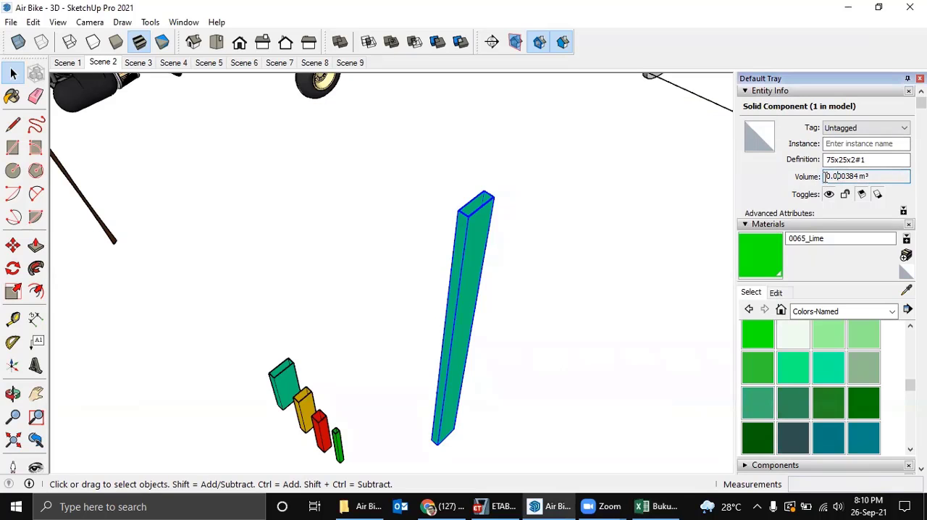
drag(827, 176, 890, 177)
key(ctrl+c)
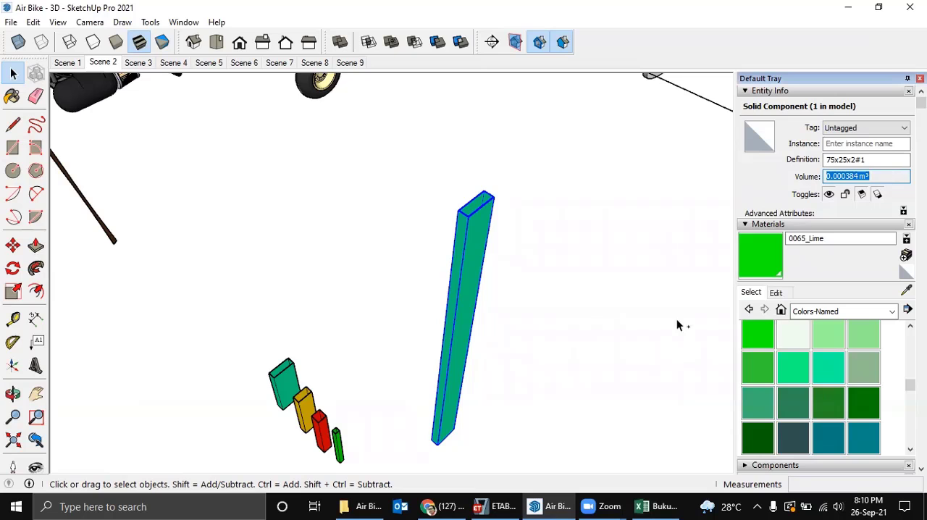
click(653, 506)
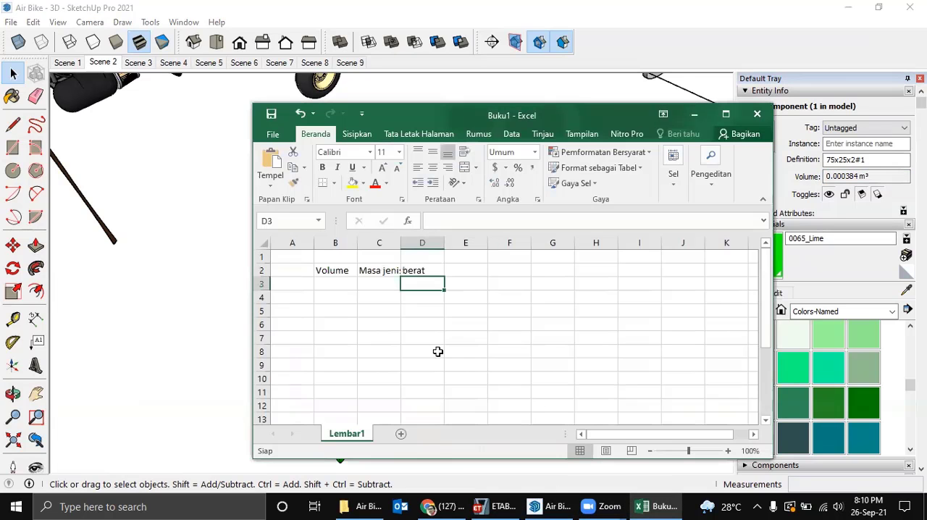
click(340, 284)
key(ctrl+v)
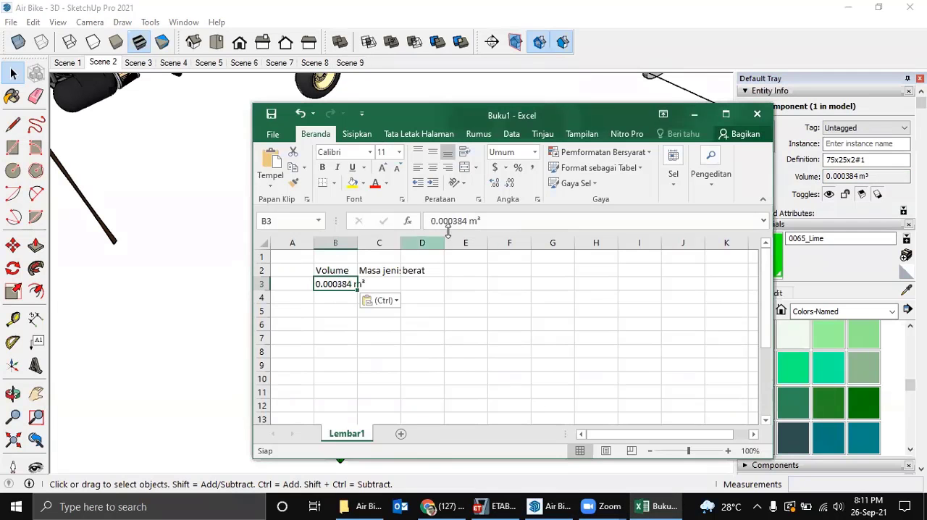
click(502, 218)
key(BackSpace)
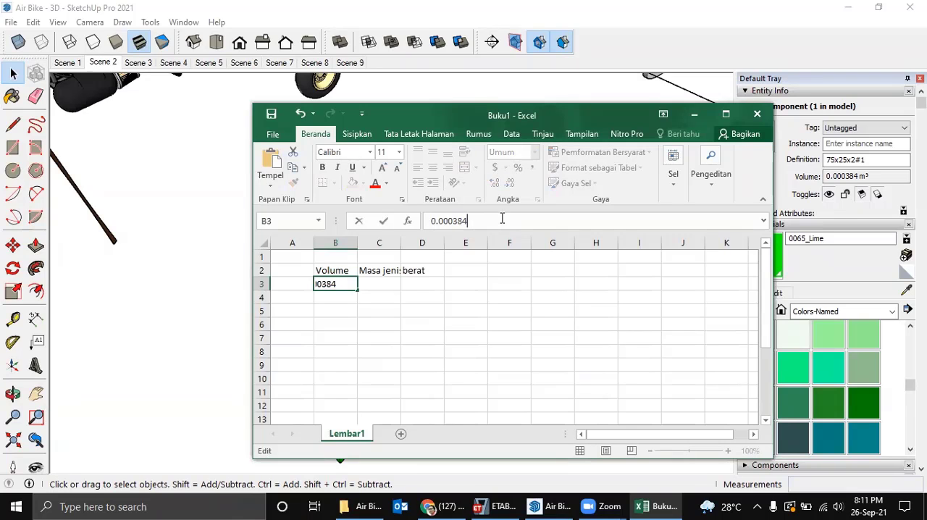
key(Return)
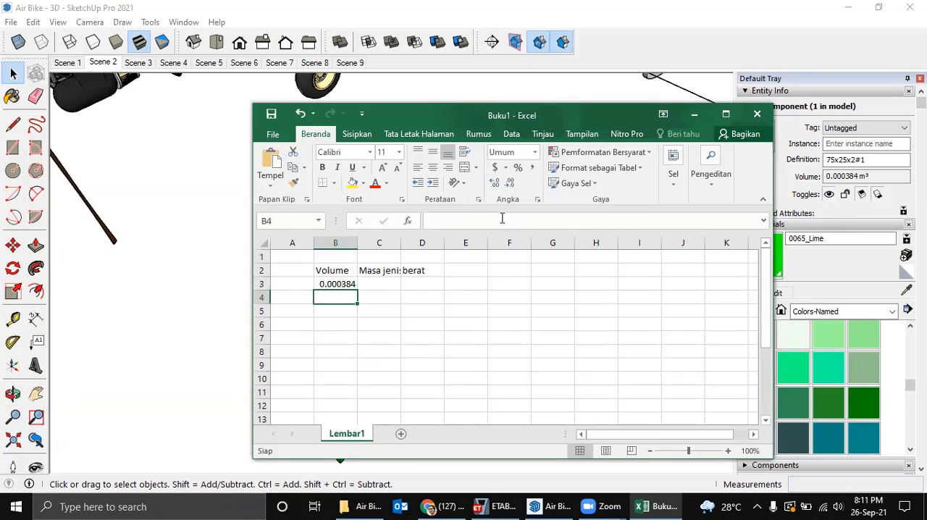
Enter the density 7850 in cell C3 under Masa jenis.
click(379, 284)
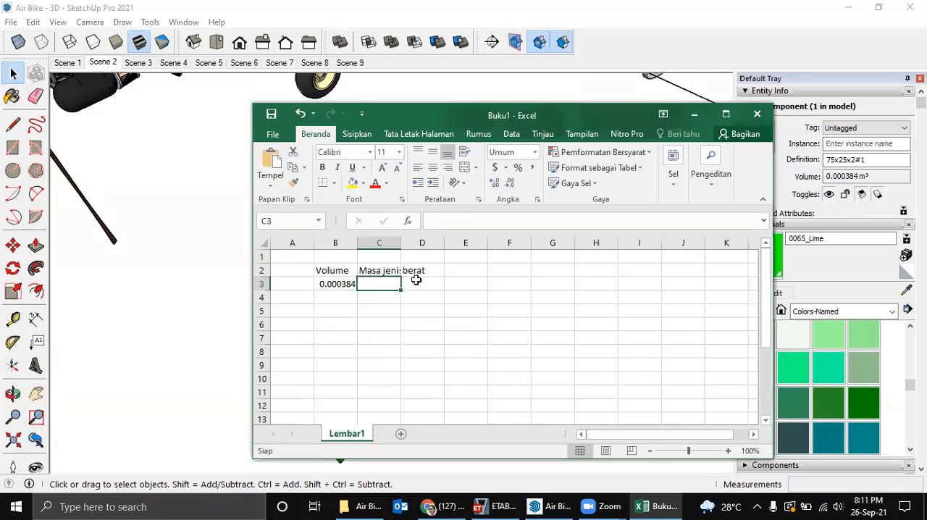
text(7)
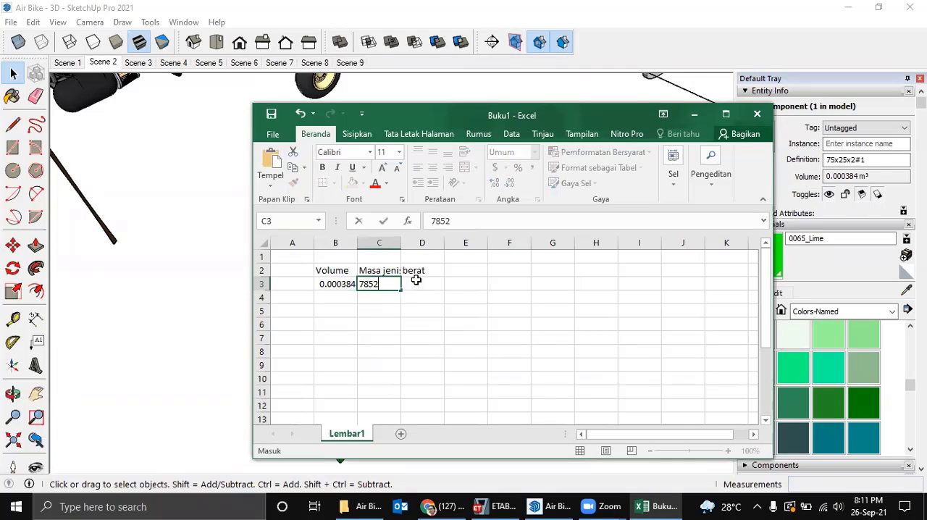
text(850)
key(Return)
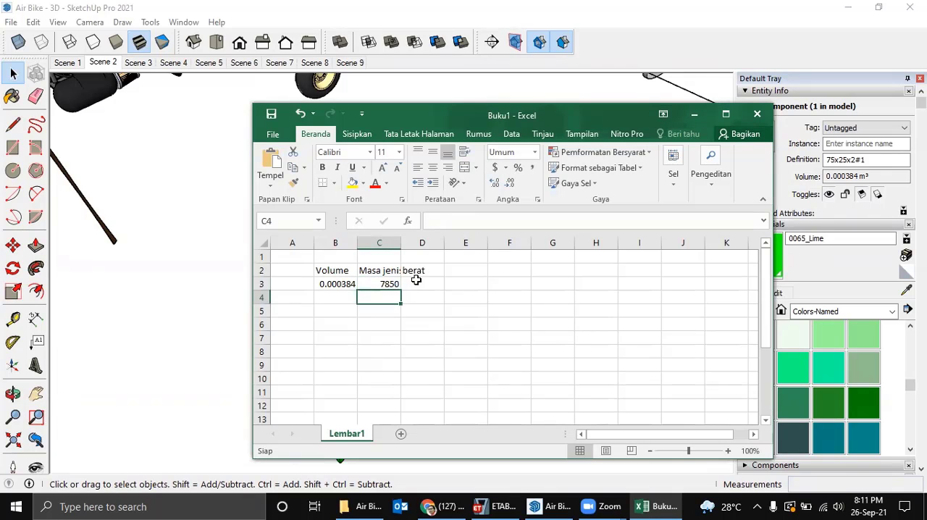
Label the units above the headings with m3 in B1, kg/m3 in C1 and kg in D1.
click(346, 257)
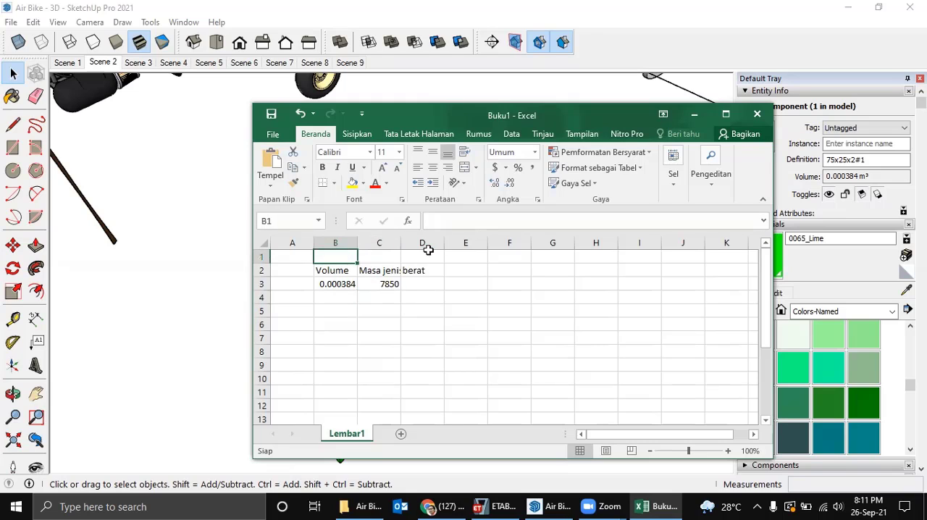
text(m3)
key(Tab)
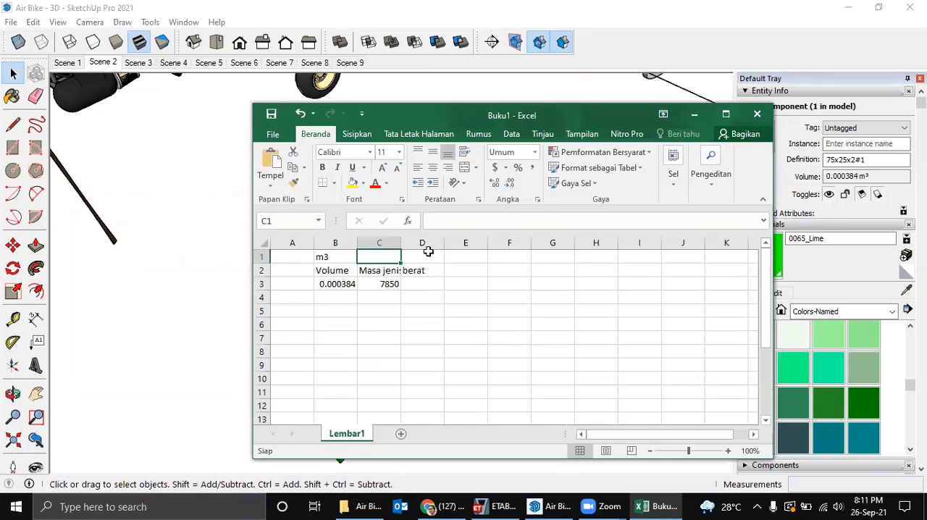
text(k)
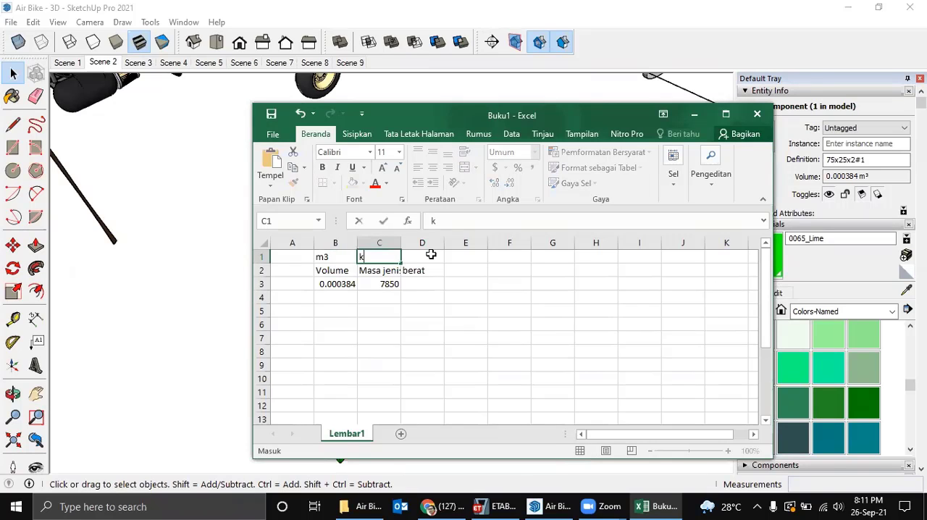
text(g/m3)
key(Return)
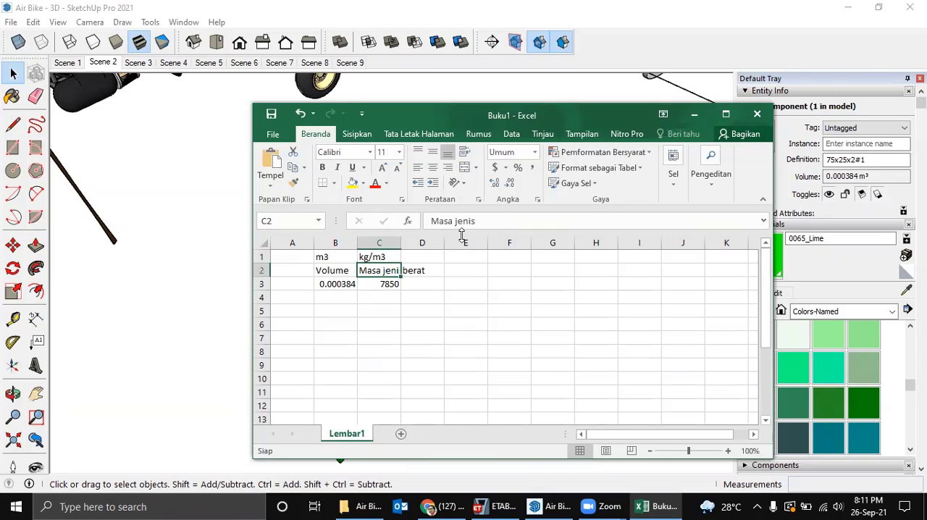
click(423, 259)
text(kg)
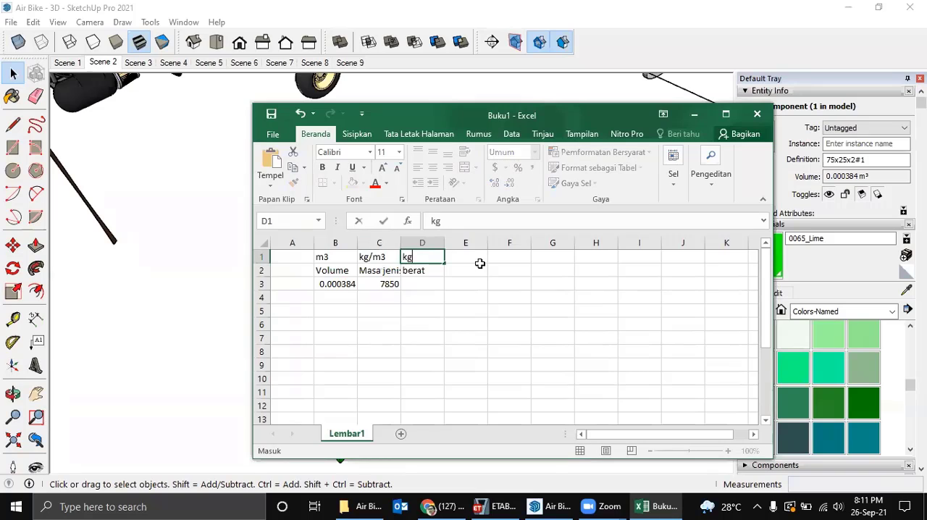
key(Return)
Calculate the tube's weight in cell D3 with the formula =B3*C3.
click(431, 287)
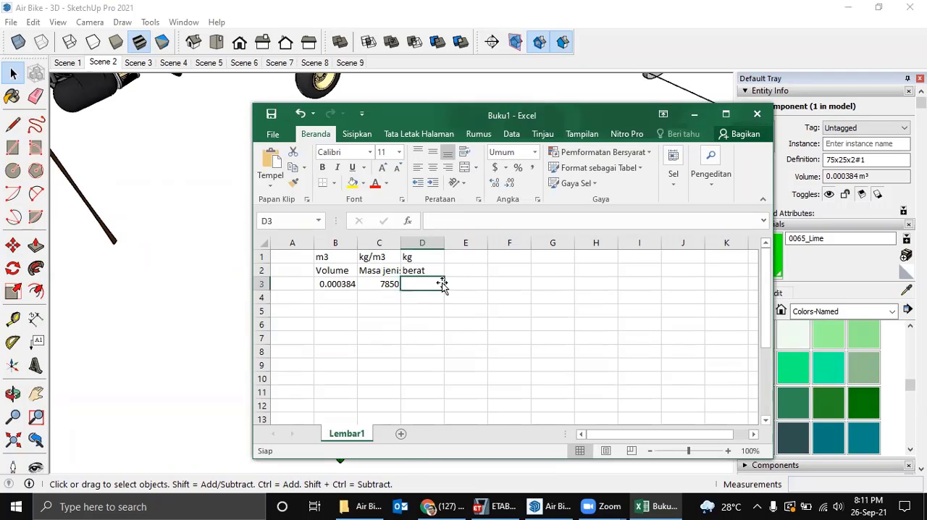
text(=)
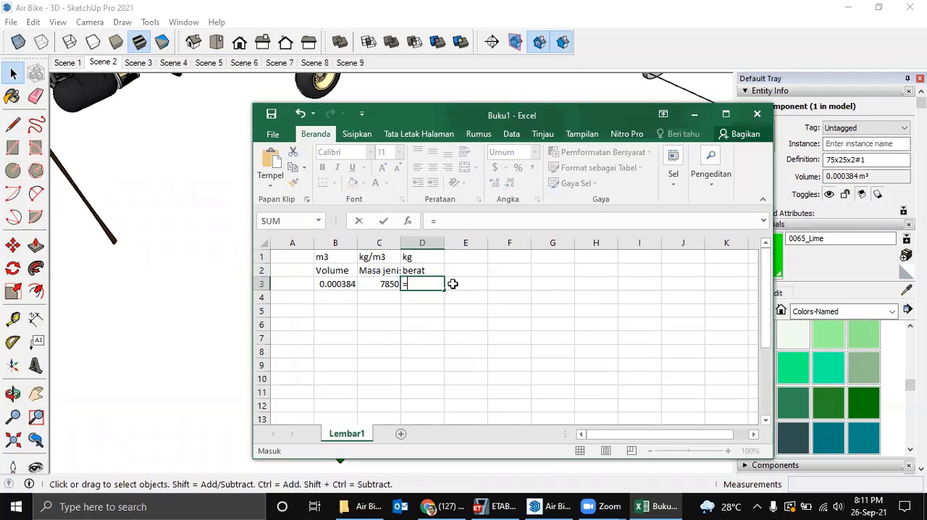
key(Left)
key(Left)
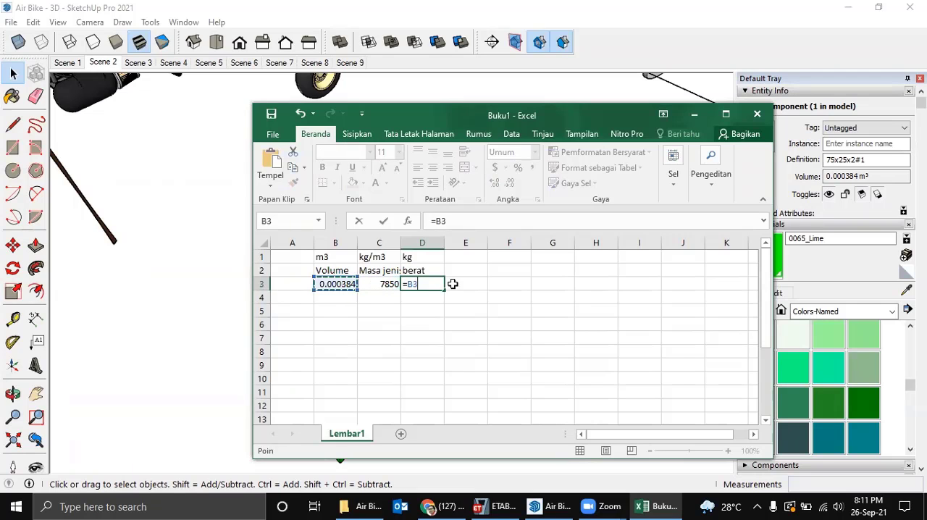
text(*)
key(Left)
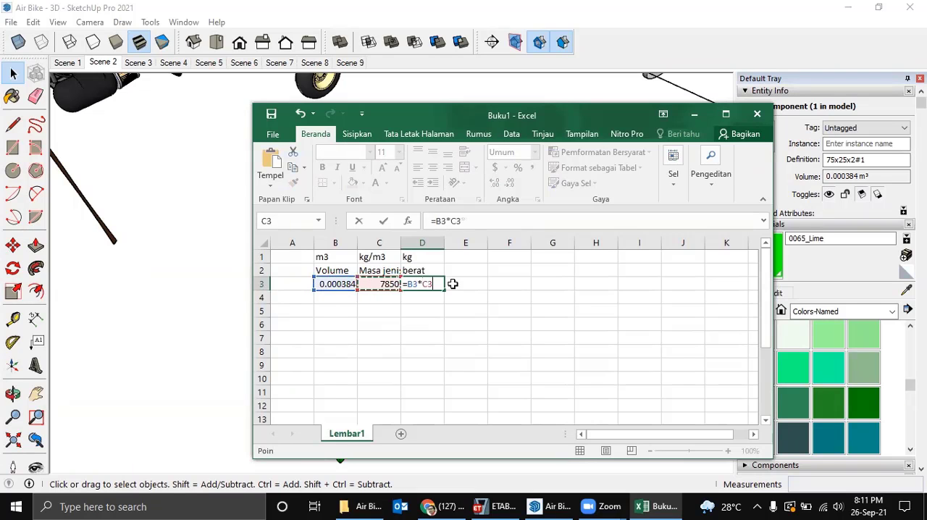
key(ctrl+Return)
click(455, 284)
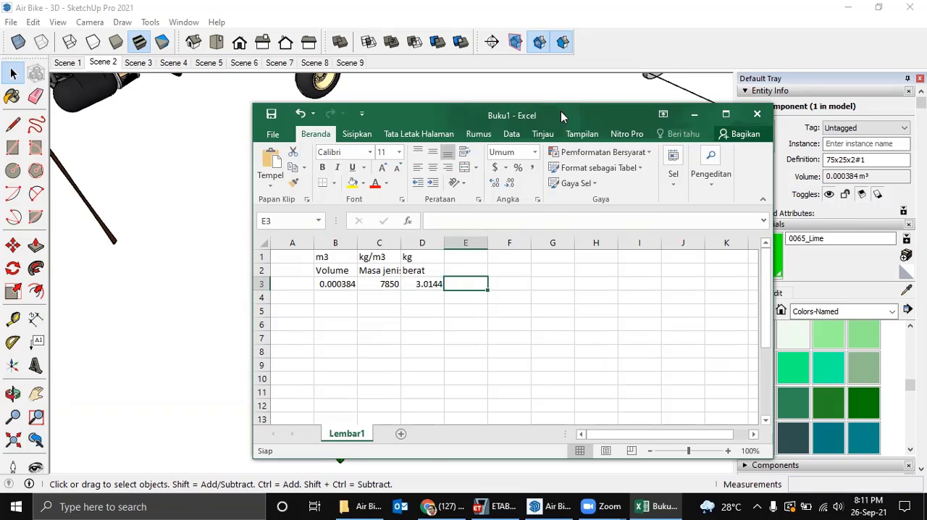
Move the Excel window aside and select the short teal 75x25x2 tube in SketchUp to check its volume.
drag(561, 116, 833, 131)
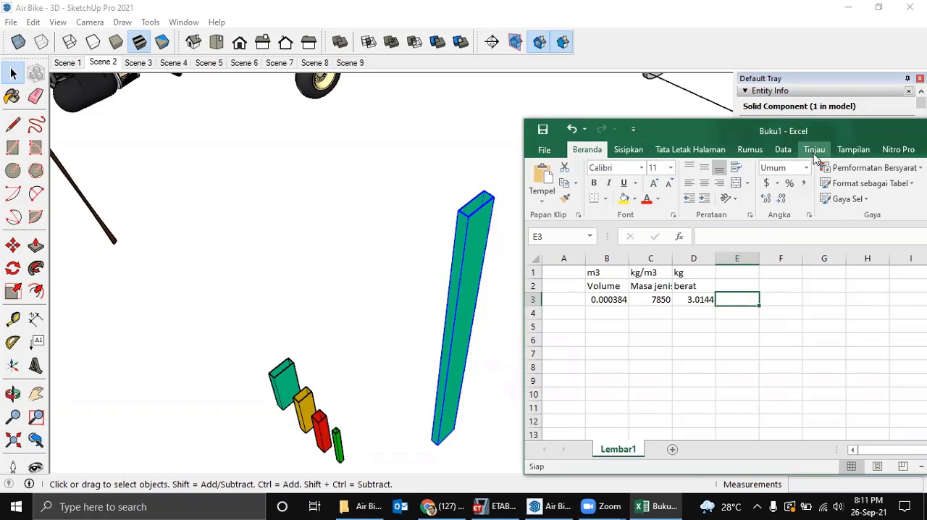
drag(848, 133, 769, 124)
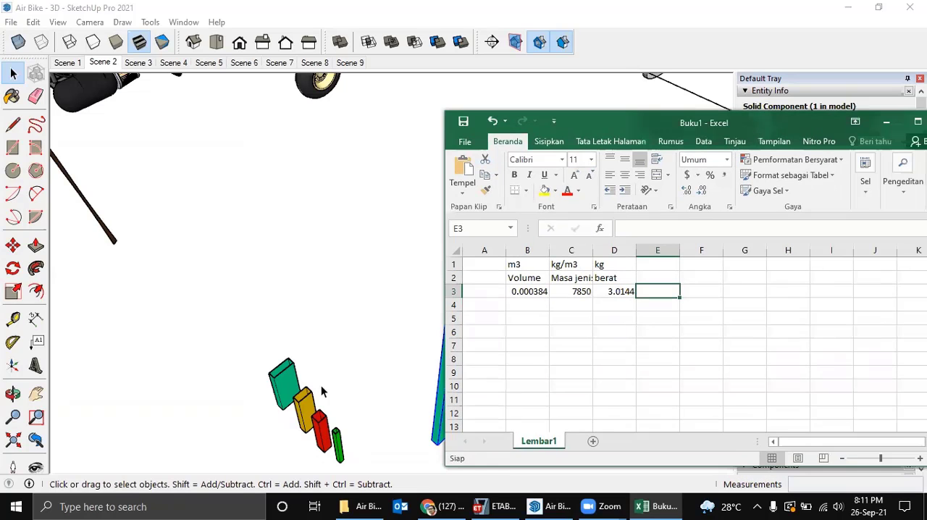
click(283, 382)
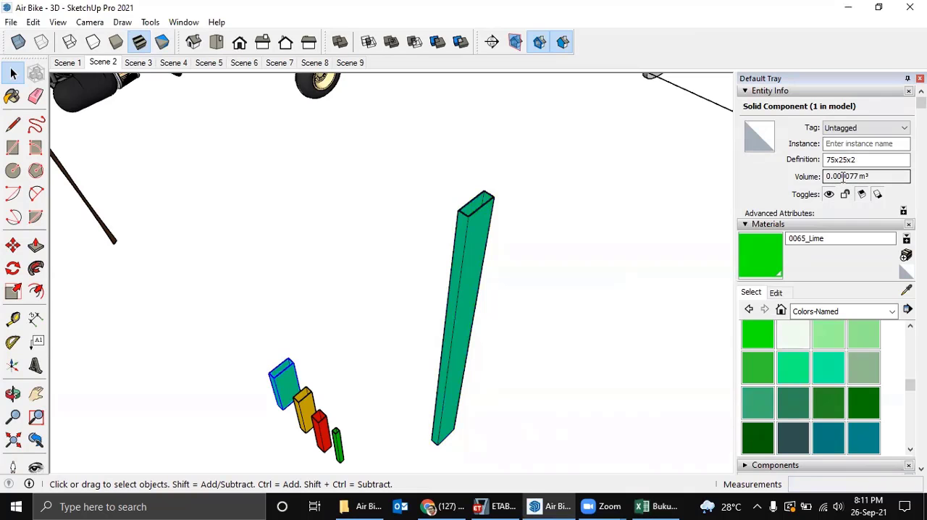
Switch to Excel and set the volume in cell B3 to 0.000077.
click(655, 506)
click(546, 292)
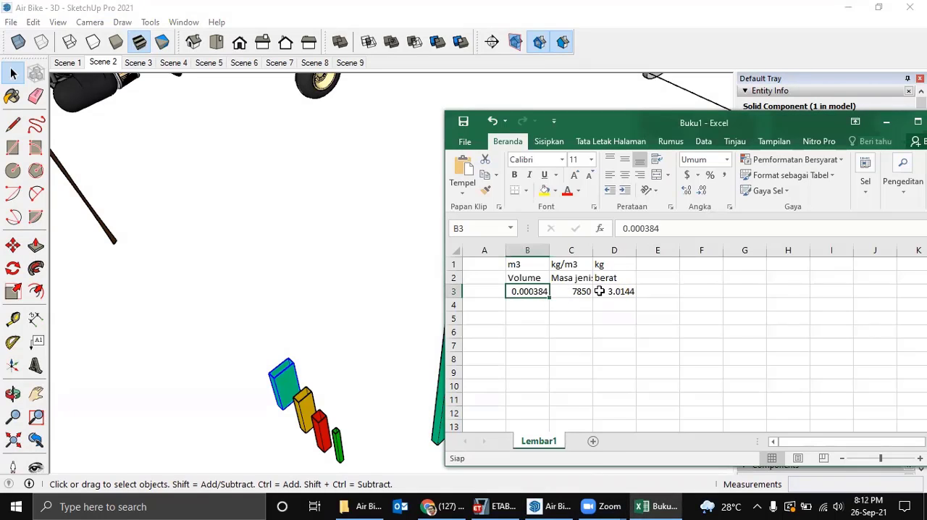
text(0.000)
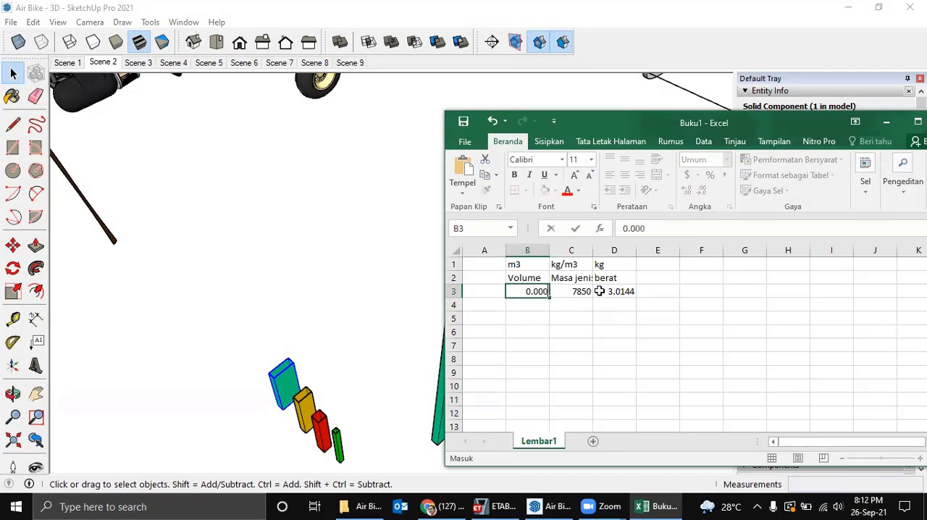
text(077)
key(Return)
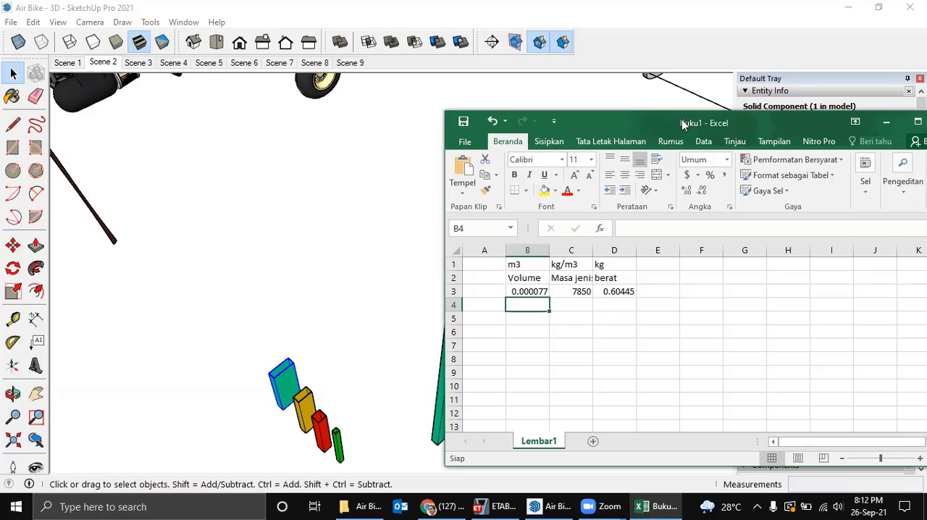
Close the Buku1 workbook in Excel without saving the changes.
drag(683, 125, 548, 130)
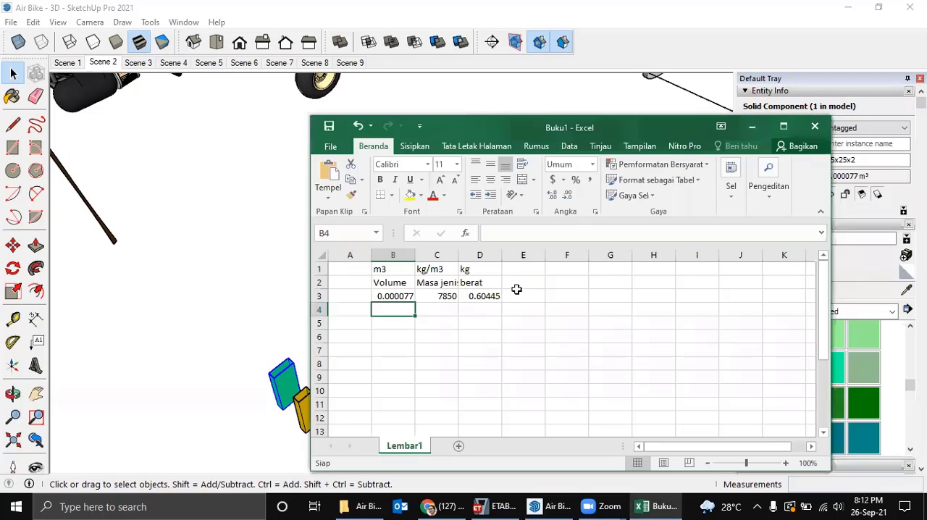
click(816, 127)
click(464, 267)
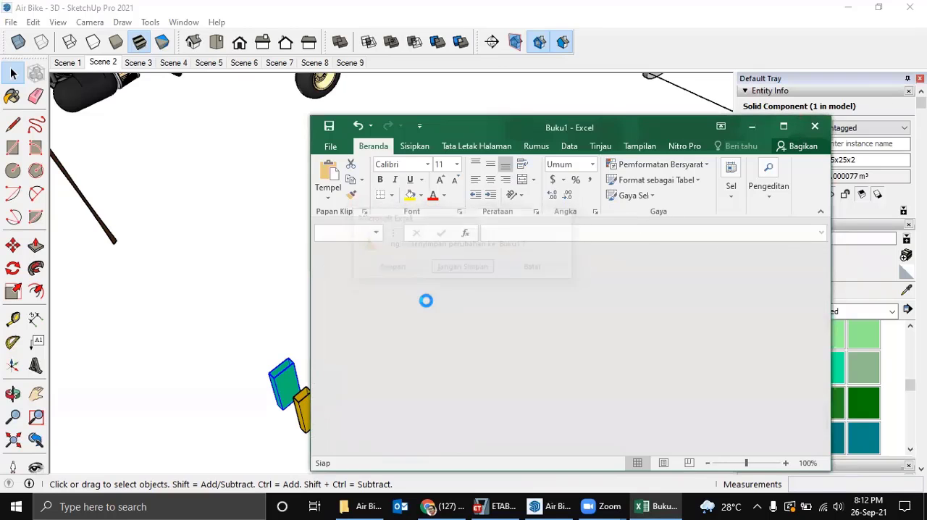
Examine the hollow ends of the four short coloured tubes in SketchUp.
mouse_move(387, 374)
middle_down()
mouse_move(420, 296)
mouse_move(453, 331)
mouse_move(366, 352)
mouse_move(420, 379)
mouse_move(370, 333)
middle_up()
scroll(378, 350, up, 2)
scroll(367, 329, up, 4)
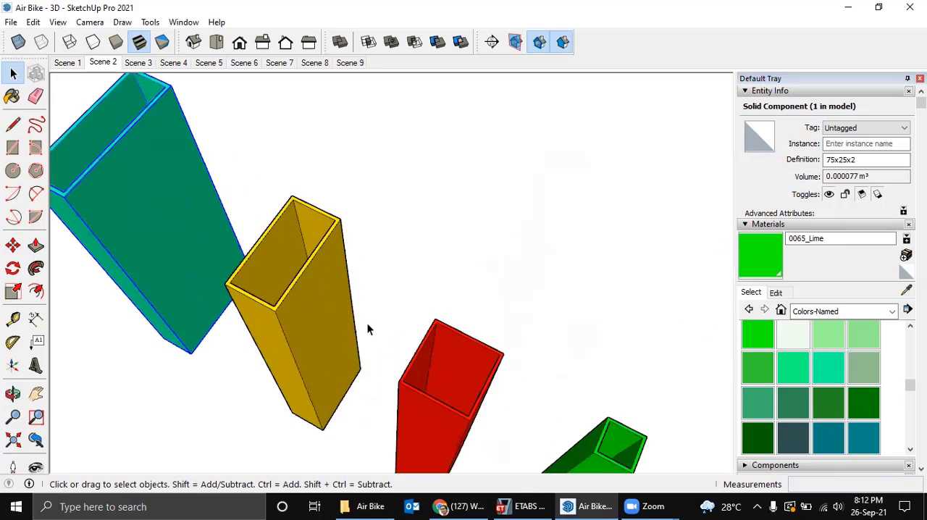
middle_drag(458, 358, 445, 285)
scroll(446, 289, down, 3)
scroll(521, 327, up, 4)
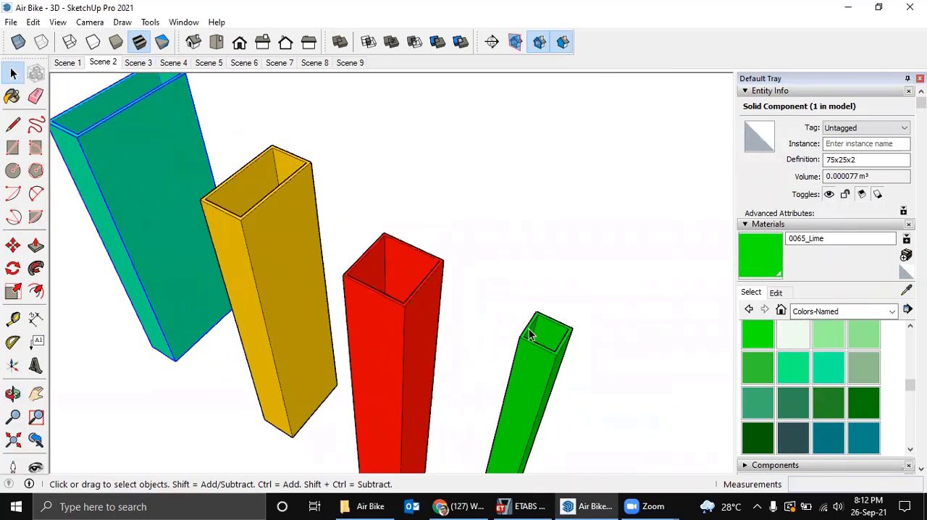
key(p)
scroll(527, 327, up, 2)
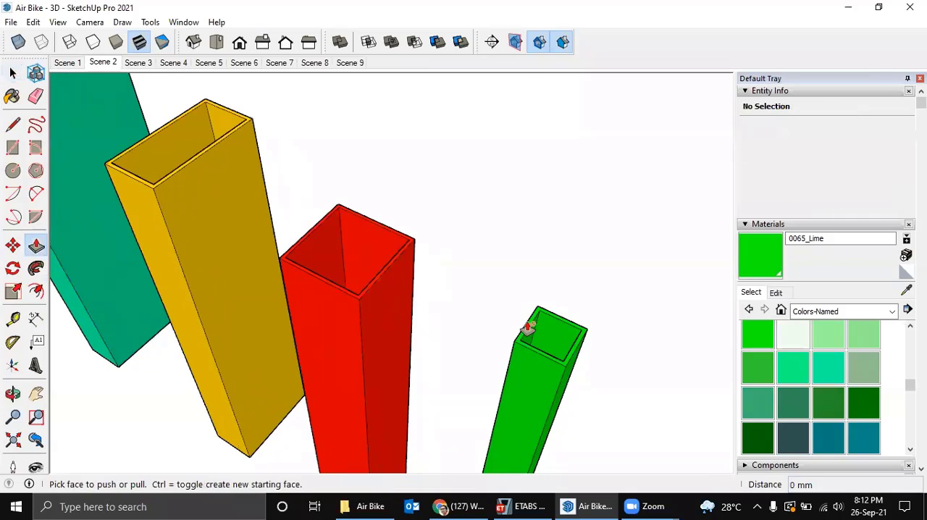
scroll(531, 327, down, 6)
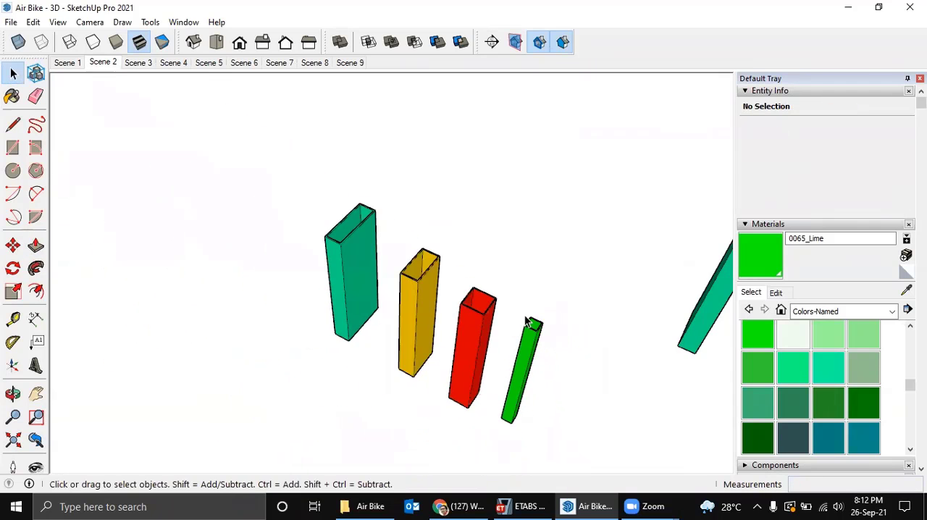
middle_drag(532, 325, 416, 366)
key(space)
scroll(432, 331, down, 3)
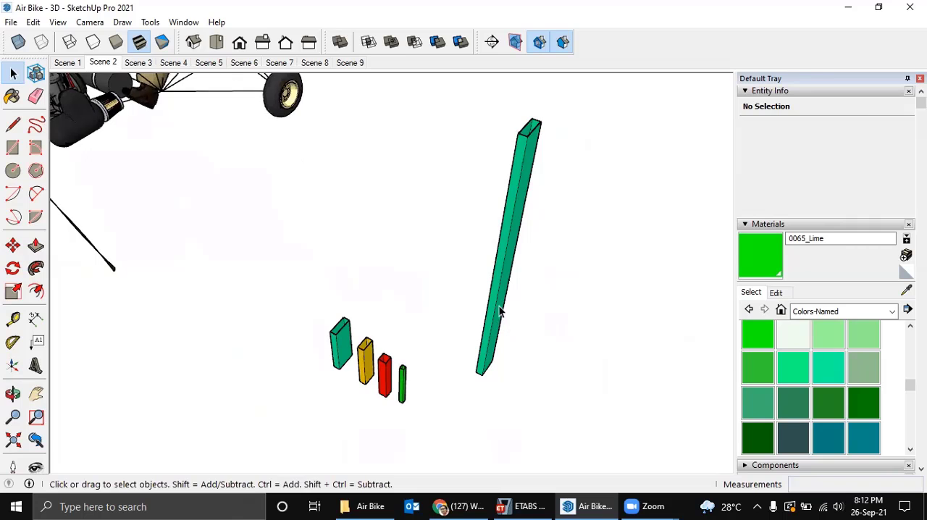
Delete the long teal tube standing beside the four short section tubes.
click(500, 310)
scroll(477, 312, down, 2)
mouse_move(477, 311)
middle_down()
mouse_move(469, 302)
mouse_move(367, 417)
mouse_move(339, 433)
middle_up()
key(Delete)
Switch to ETABS, close the Frame Properties dialog and examine the section colours on the aircraft frame.
scroll(482, 306, down, 3)
mouse_move(323, 215)
middle_down()
mouse_move(326, 232)
mouse_move(315, 239)
middle_up()
mouse_move(410, 254)
middle_down()
mouse_move(366, 224)
mouse_move(381, 213)
mouse_move(357, 158)
mouse_move(375, 155)
mouse_move(378, 165)
middle_up()
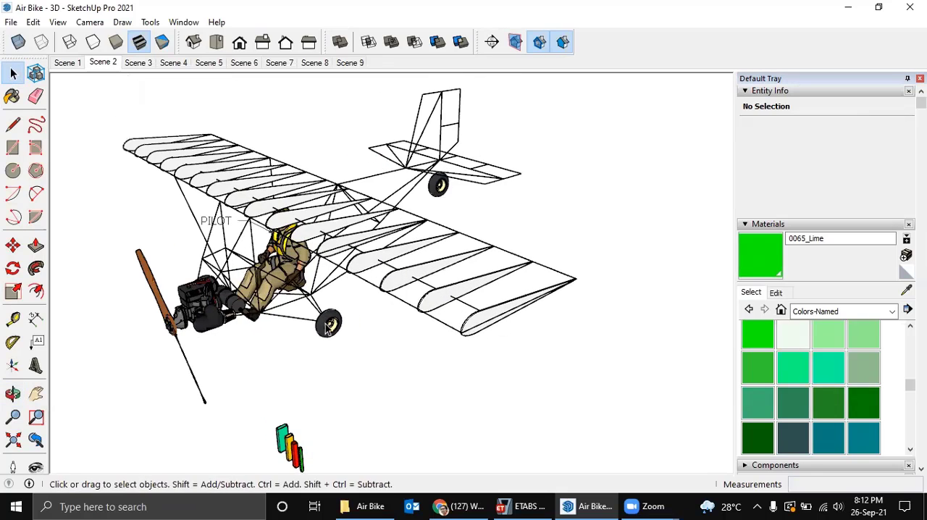
shift+middle_drag(329, 336, 382, 269)
scroll(370, 353, up, 3)
middle_drag(374, 356, 471, 383)
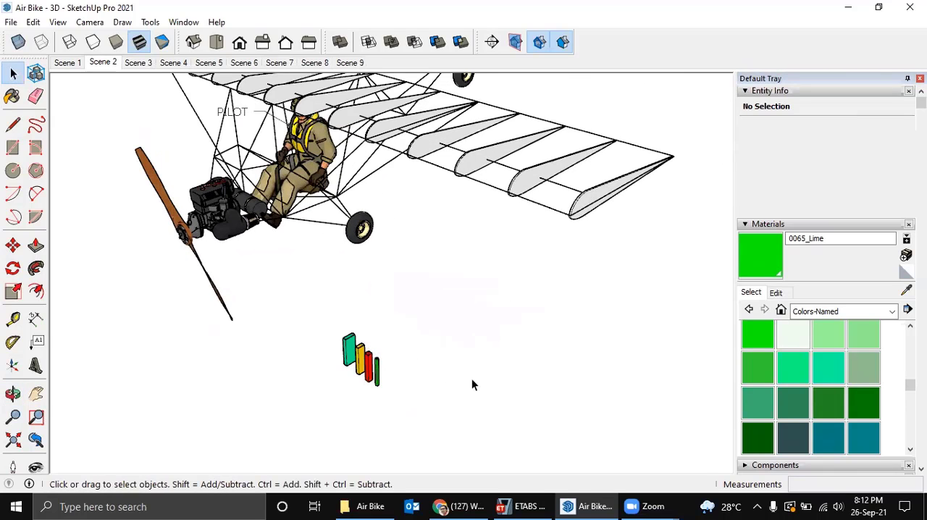
click(534, 504)
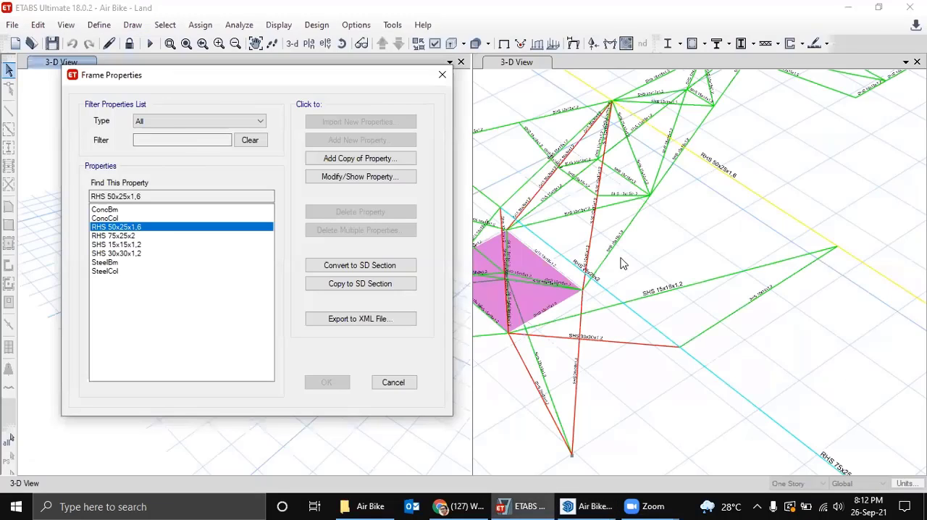
click(442, 74)
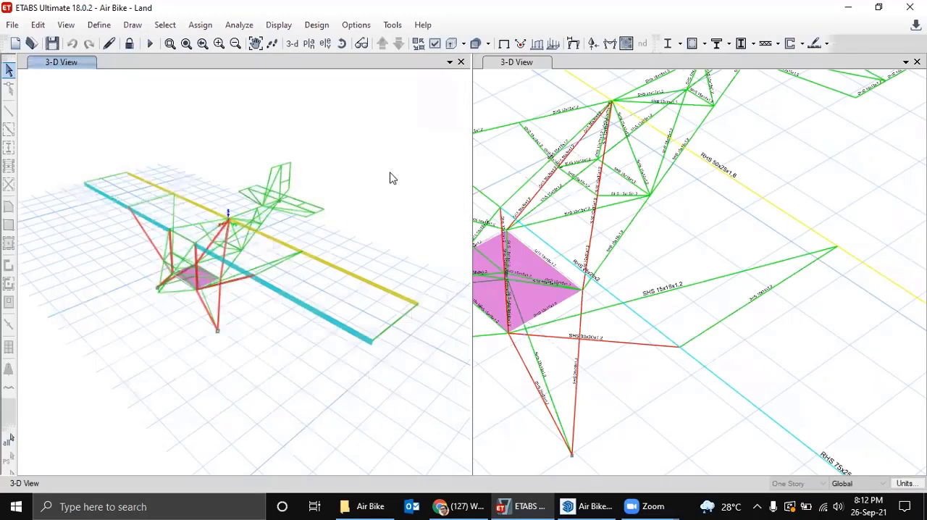
shift+middle_drag(329, 286, 264, 277)
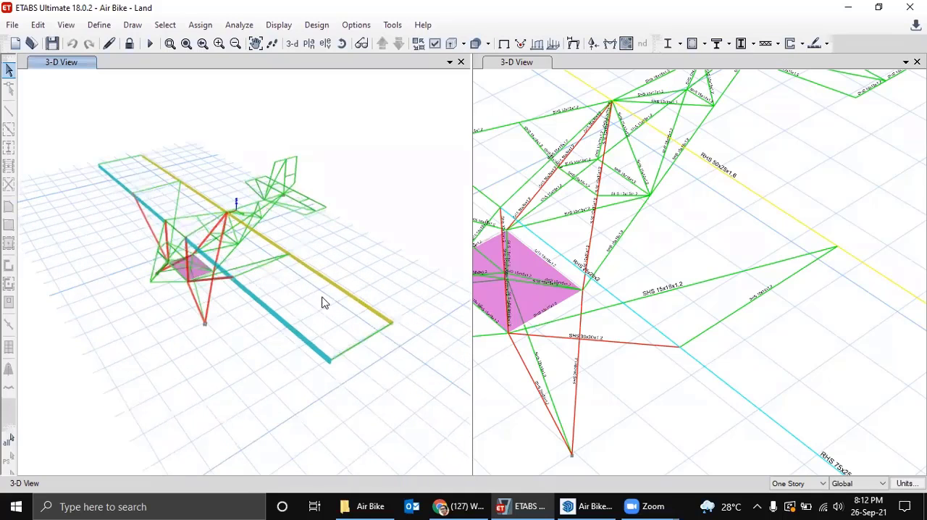
Return to SketchUp and open the Air Bike component for editing.
click(604, 505)
middle_drag(527, 359, 456, 340)
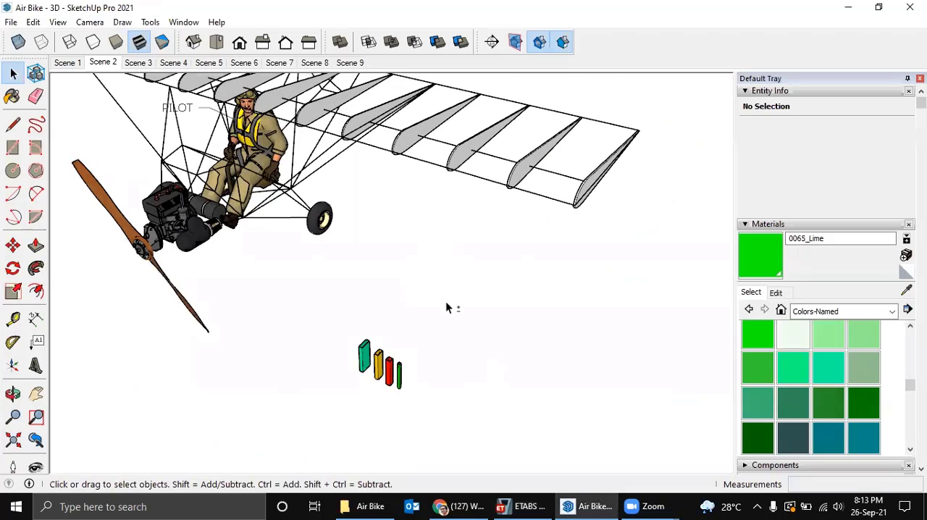
middle_drag(446, 304, 475, 326)
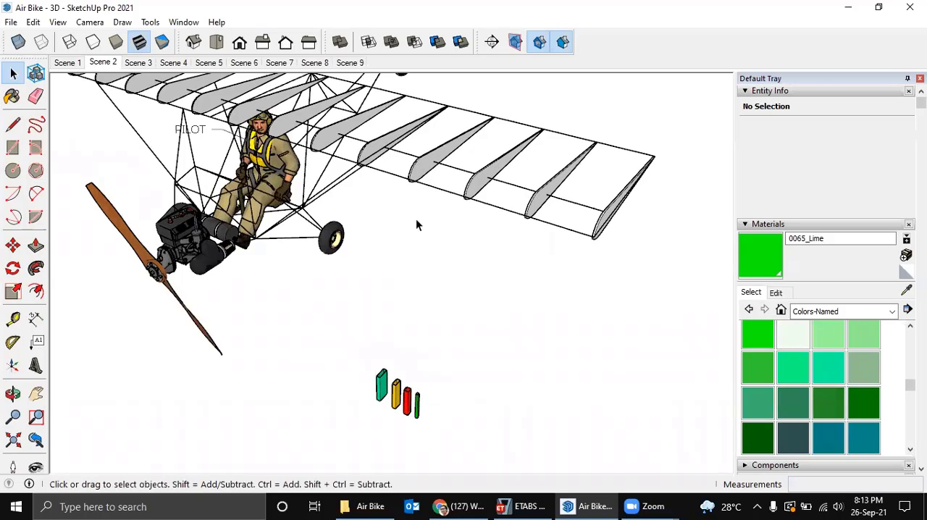
middle_drag(415, 223, 394, 183)
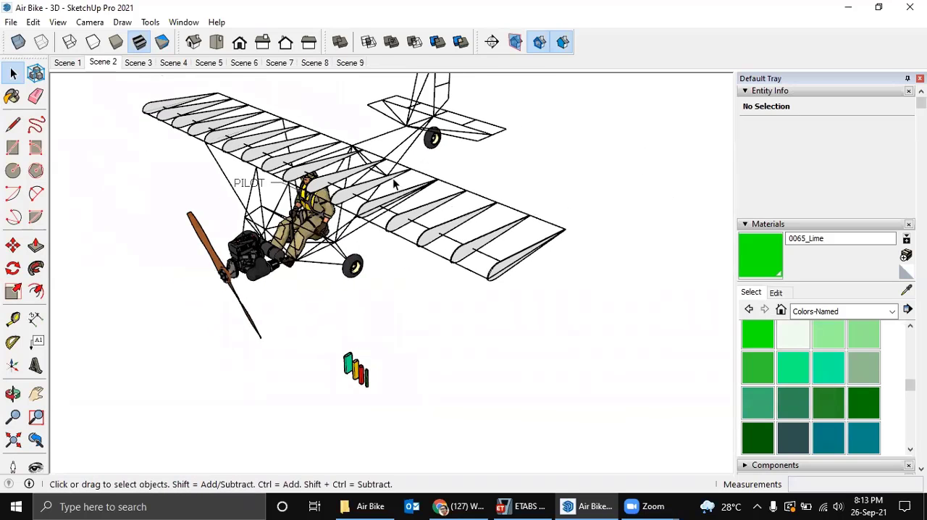
scroll(381, 207, up, 3)
scroll(381, 208, down, 1)
click(381, 210)
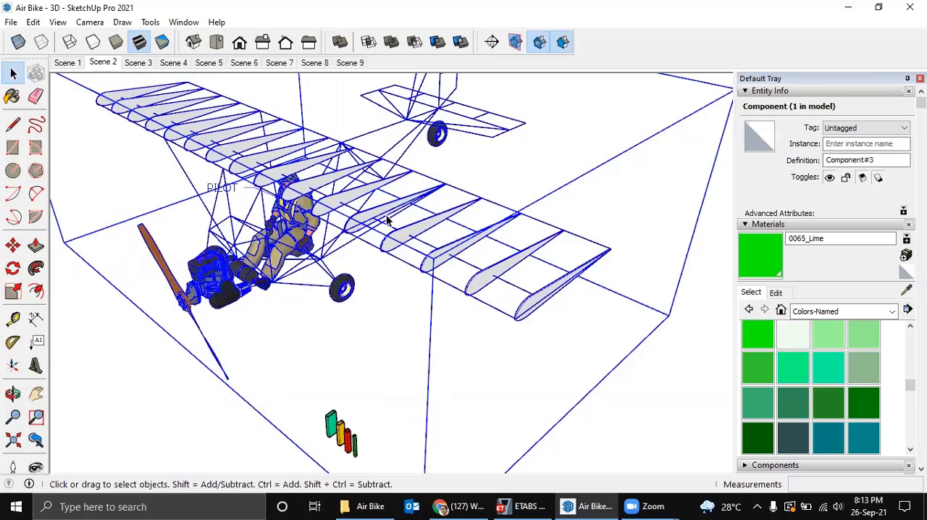
middle_drag(383, 214, 354, 229)
scroll(371, 244, up, 1)
double_click(369, 243)
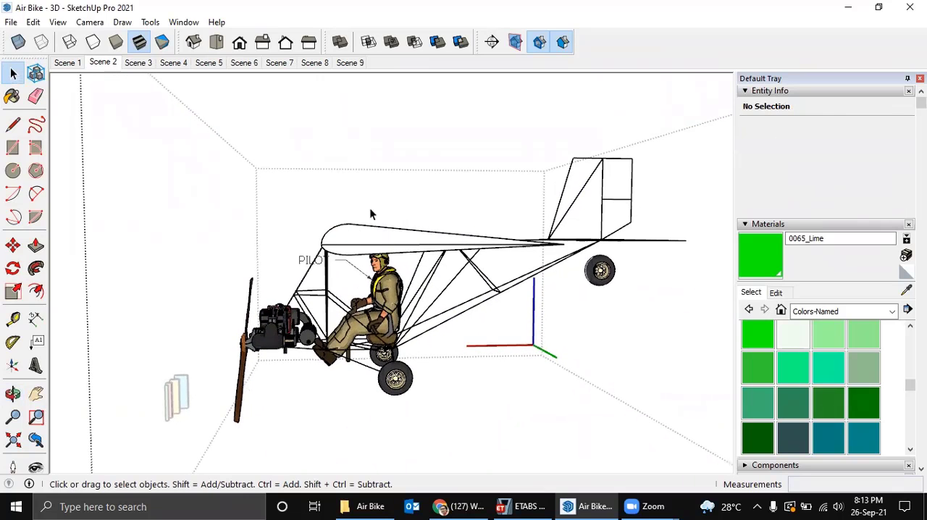
Hide the six airfoil ribs along the near half of the wing.
drag(377, 198, 342, 234)
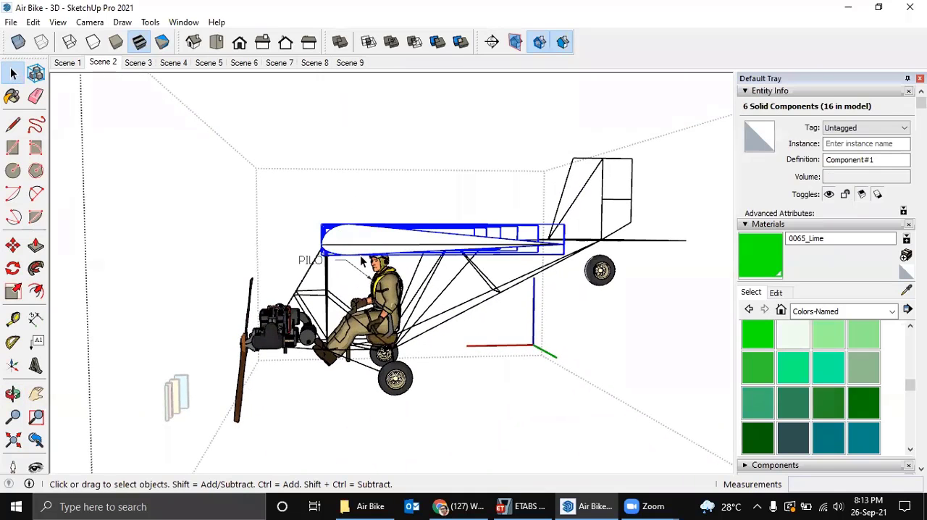
middle_drag(378, 272, 340, 209)
right_click(405, 336)
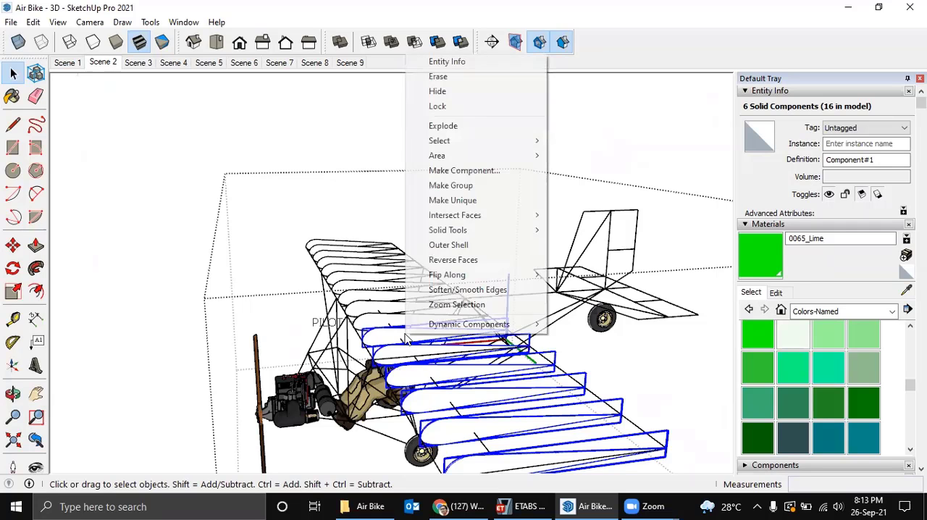
click(439, 91)
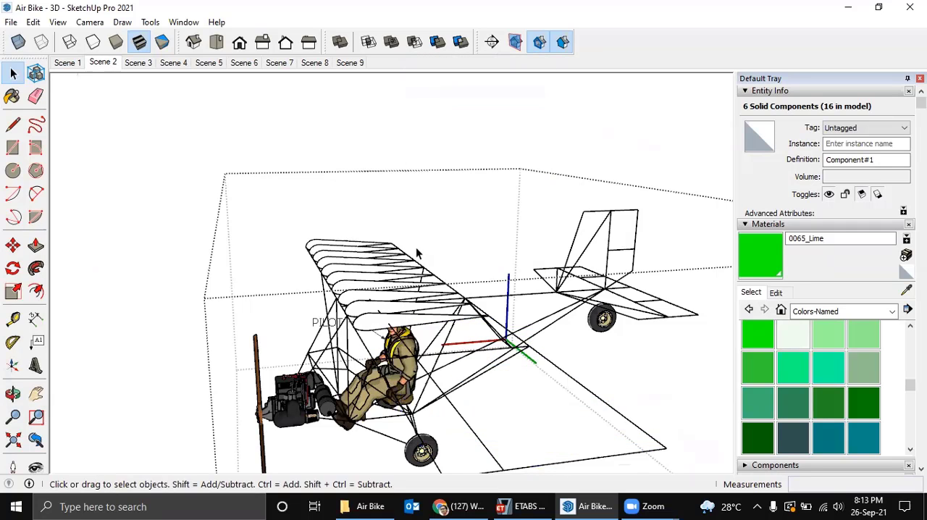
Hide the remaining ten airfoil ribs on the wing and close the Air Bike component.
middle_drag(413, 251, 376, 182)
scroll(349, 245, up, 2)
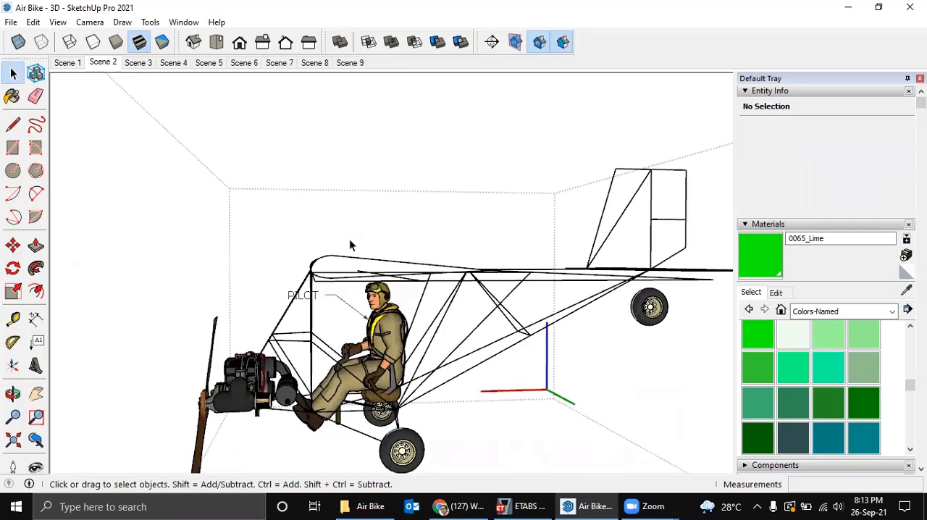
click(313, 265)
right_click(323, 268)
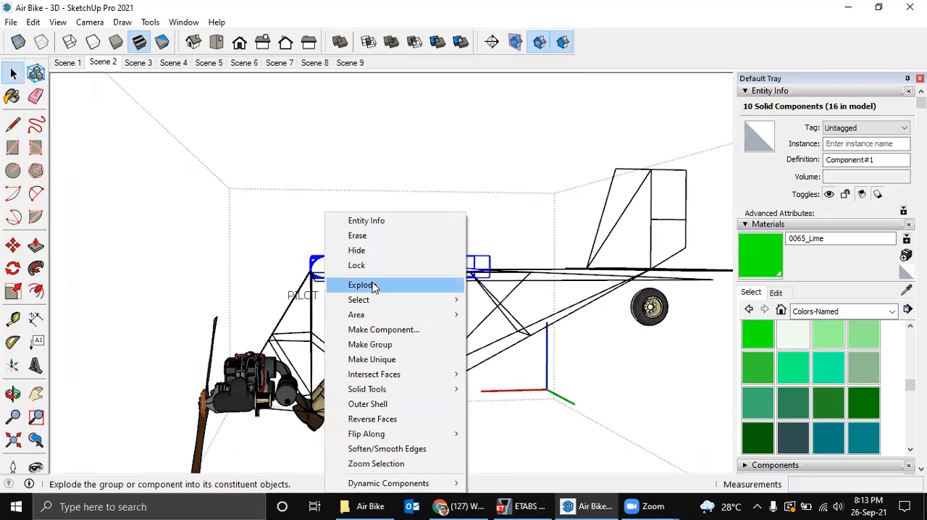
click(364, 251)
middle_drag(352, 263, 488, 332)
click(468, 371)
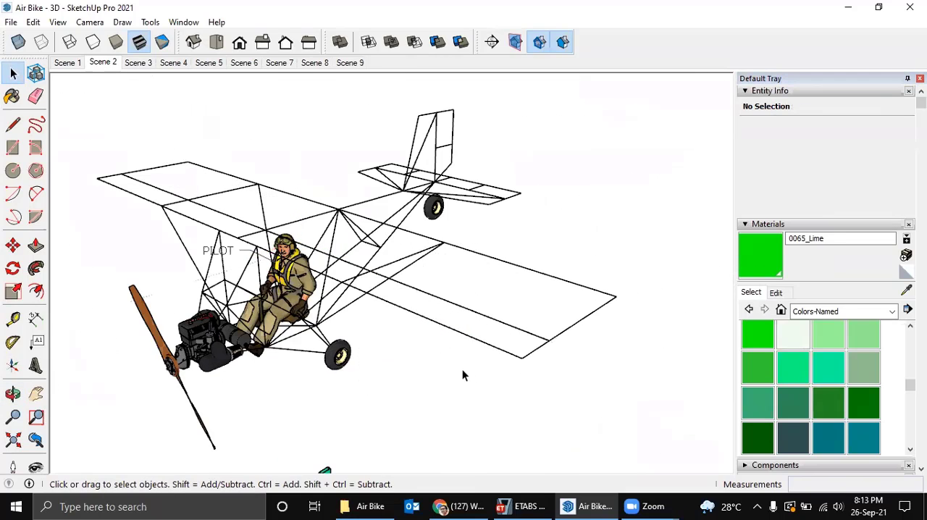
Examine the line frame of the Air Bike and the four section tubes below it.
scroll(462, 370, down, 2)
shift+middle_drag(429, 333, 472, 312)
scroll(471, 312, up, 1)
scroll(389, 381, up, 4)
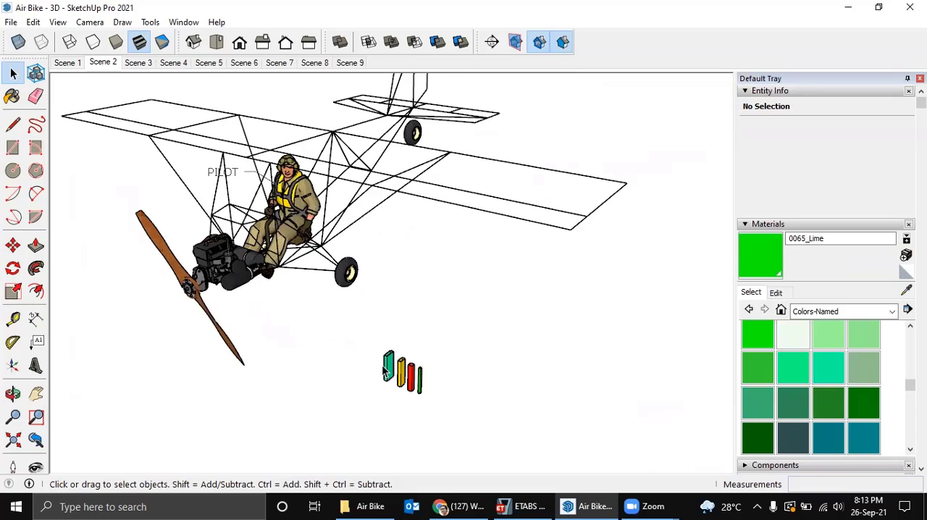
scroll(391, 371, up, 1)
scroll(393, 370, down, 2)
middle_drag(389, 370, 411, 400)
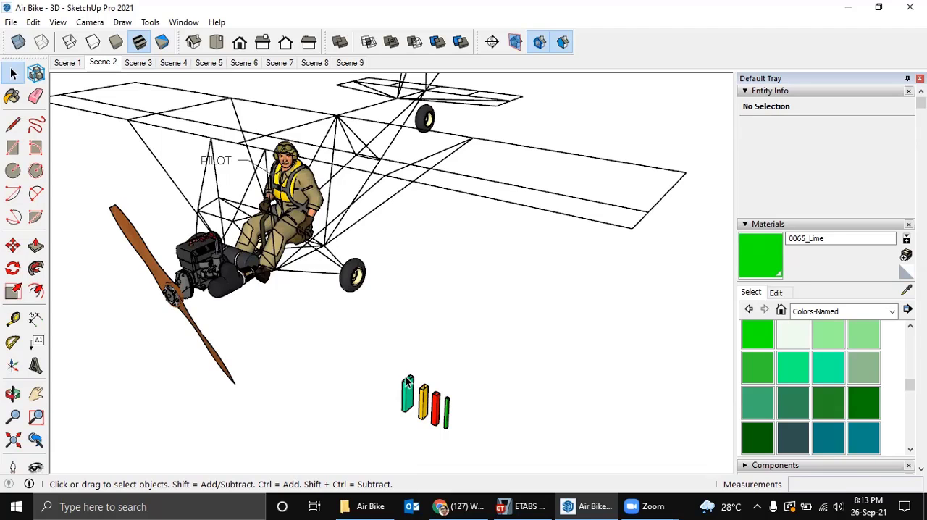
middle_drag(408, 384, 405, 362)
scroll(385, 282, down, 3)
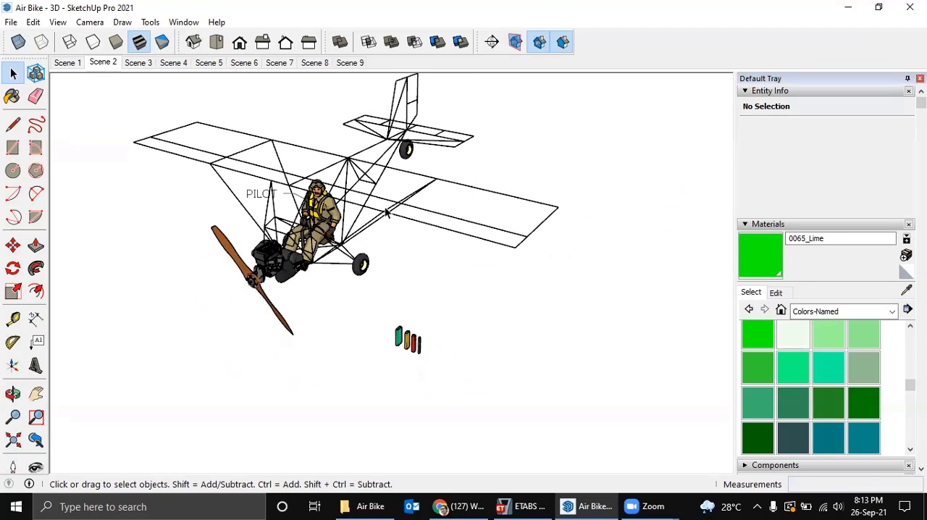
click(416, 176)
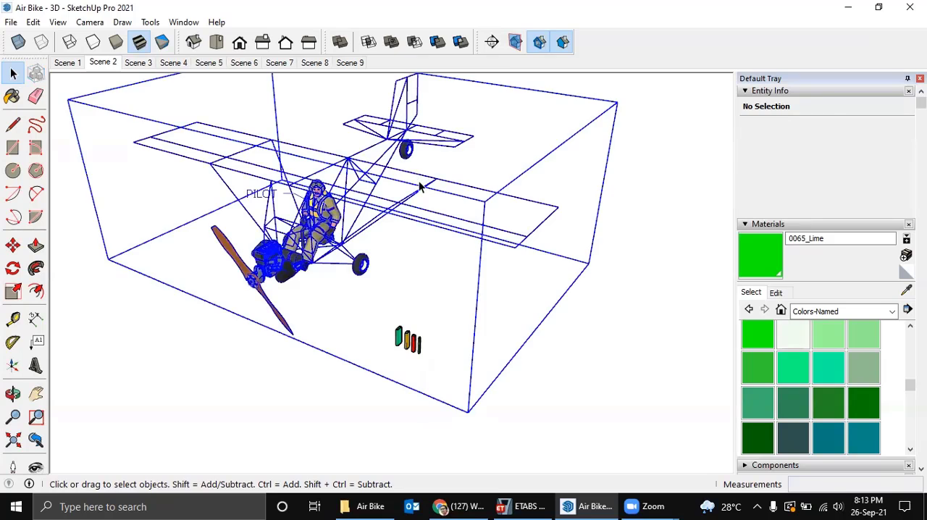
middle_drag(419, 183, 355, 185)
click(404, 299)
Copy the teal 75x25x2 tube component to the wing frame node just above the pilot's head.
middle_drag(404, 304, 383, 358)
scroll(400, 308, up, 4)
middle_drag(420, 230, 412, 232)
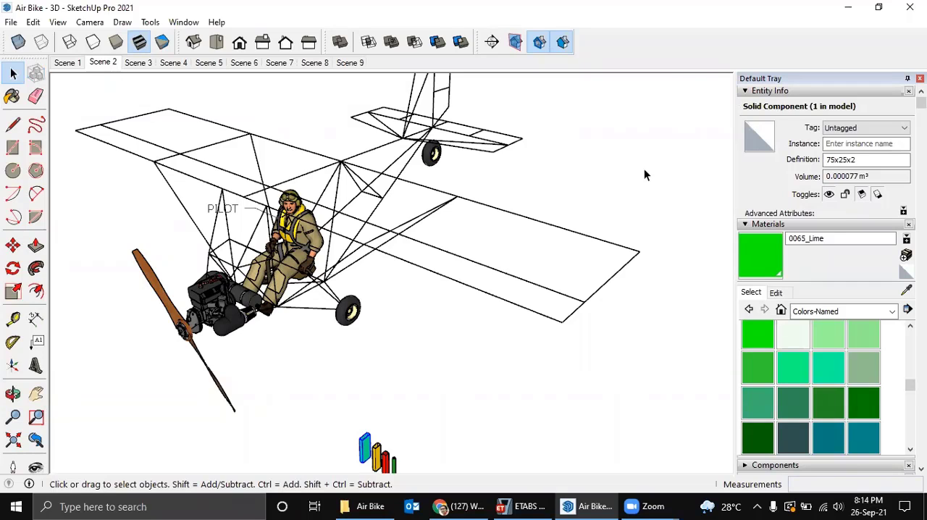
middle_drag(535, 219, 370, 410)
scroll(368, 411, up, 4)
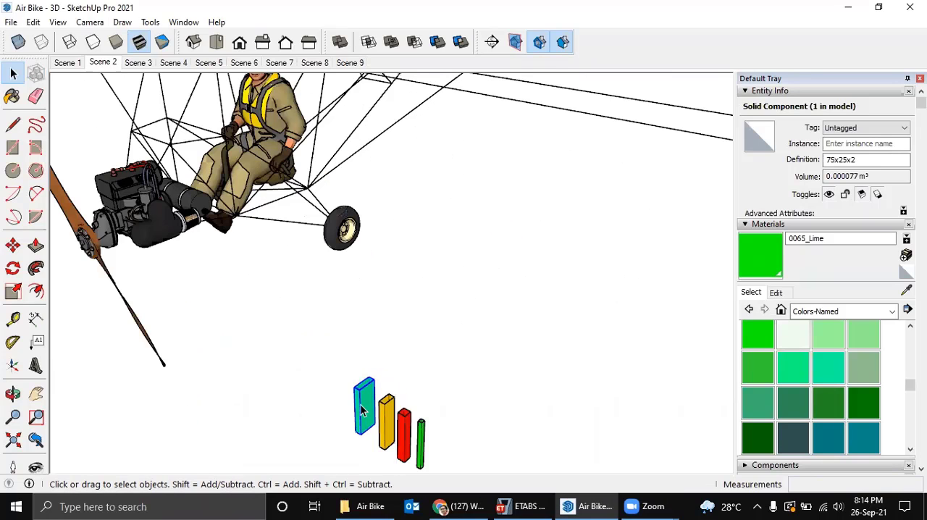
scroll(364, 411, up, 2)
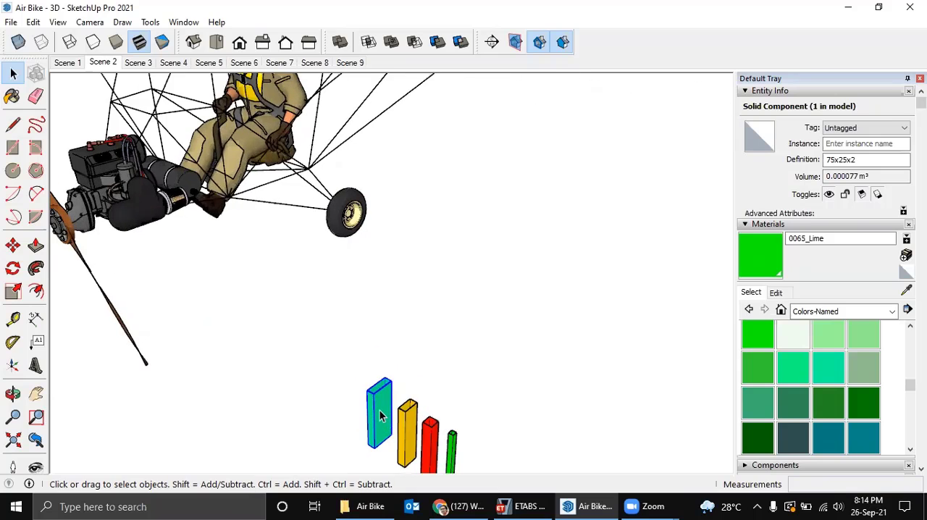
key(m)
scroll(365, 388, up, 1)
click(364, 389)
key(ctrl)
scroll(373, 239, down, 2)
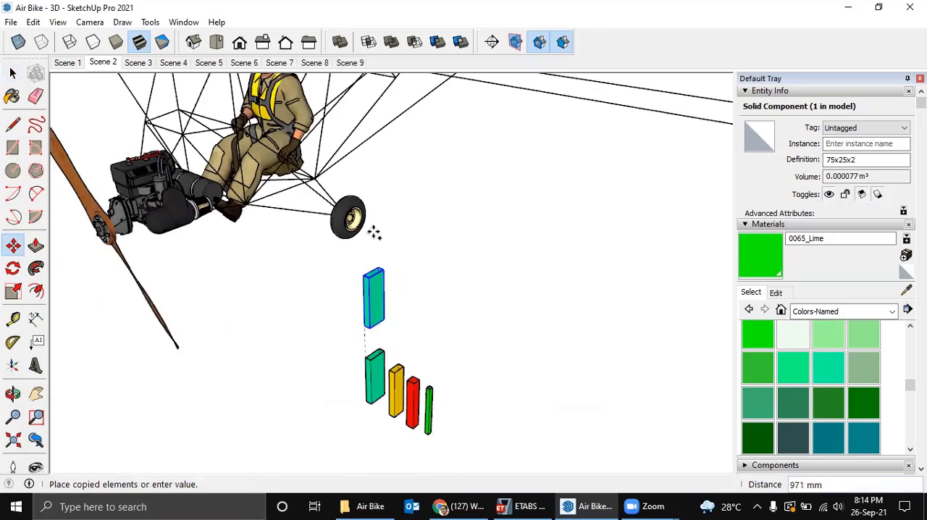
middle_drag(397, 241, 422, 282)
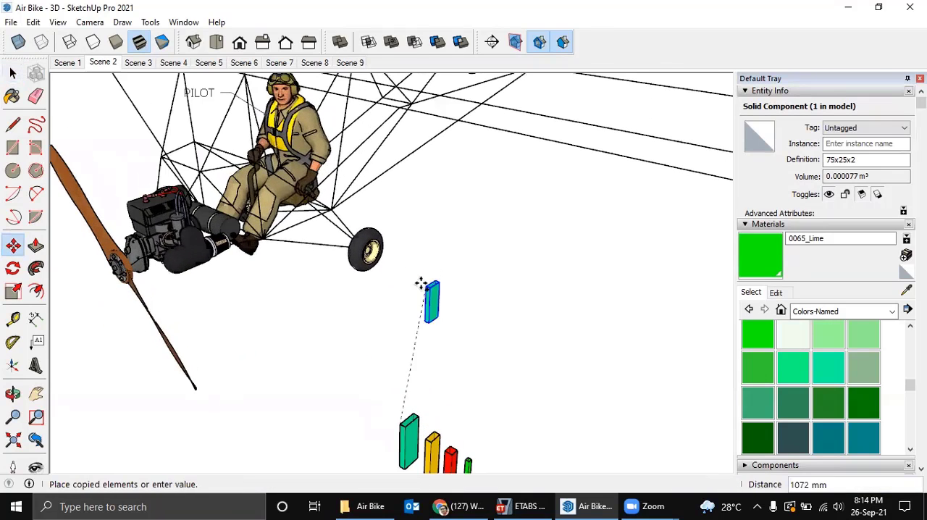
middle_drag(436, 356, 445, 380)
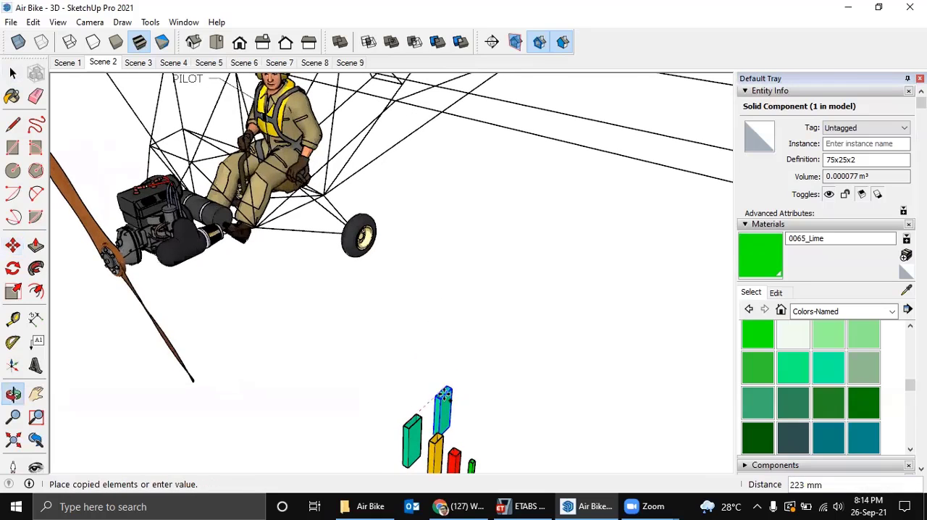
mouse_move(449, 223)
middle_down()
mouse_move(464, 259)
mouse_move(462, 236)
middle_up()
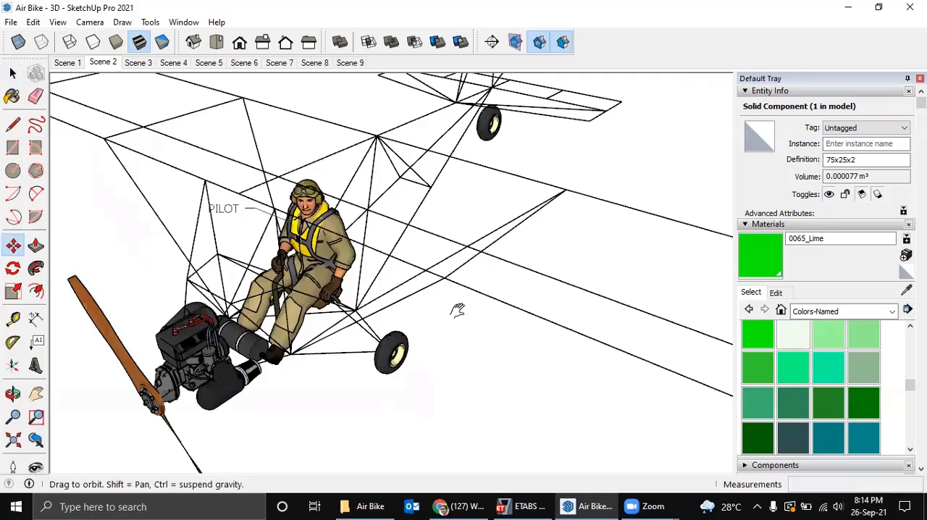
shift+middle_drag(457, 310, 464, 311)
scroll(289, 236, up, 3)
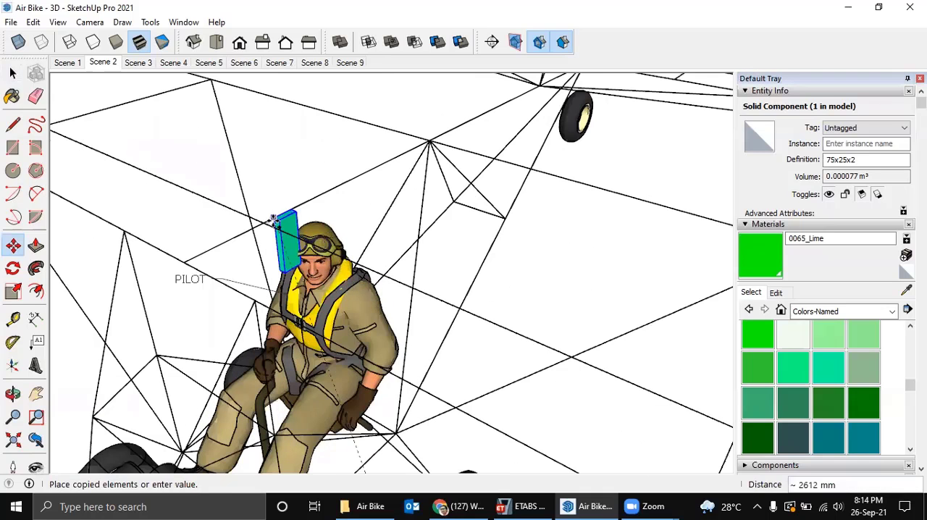
click(270, 219)
Rotate the copied tube about its corner at the frame node until it lies along the wing spar line.
middle_drag(270, 219, 268, 224)
key(q)
scroll(265, 228, up, 3)
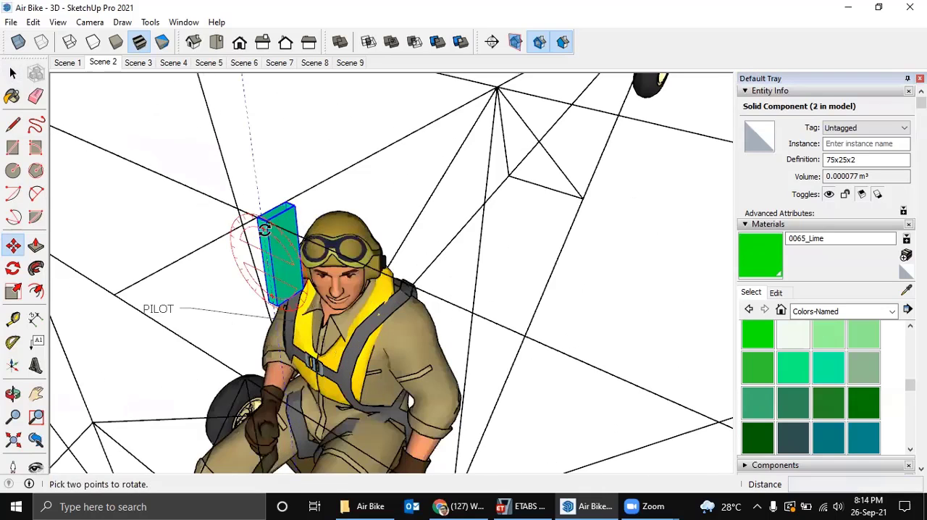
scroll(265, 228, up, 3)
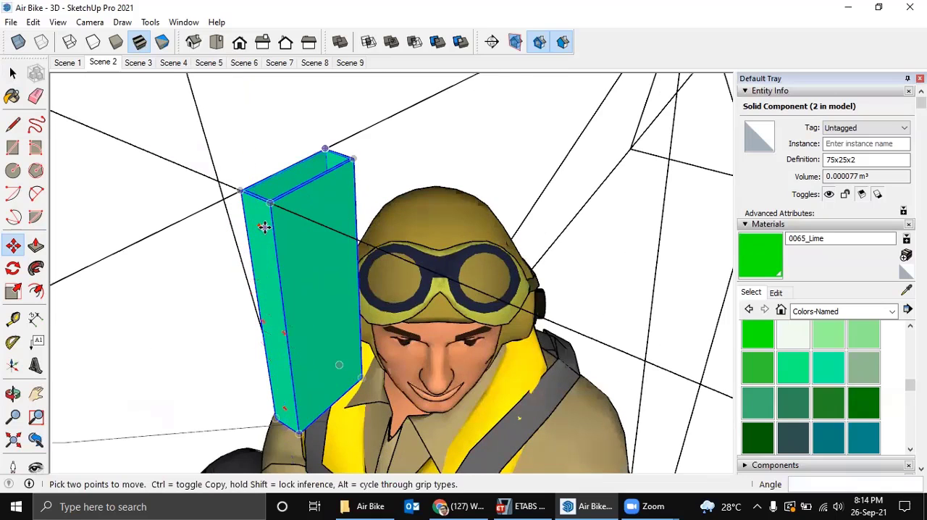
key(q)
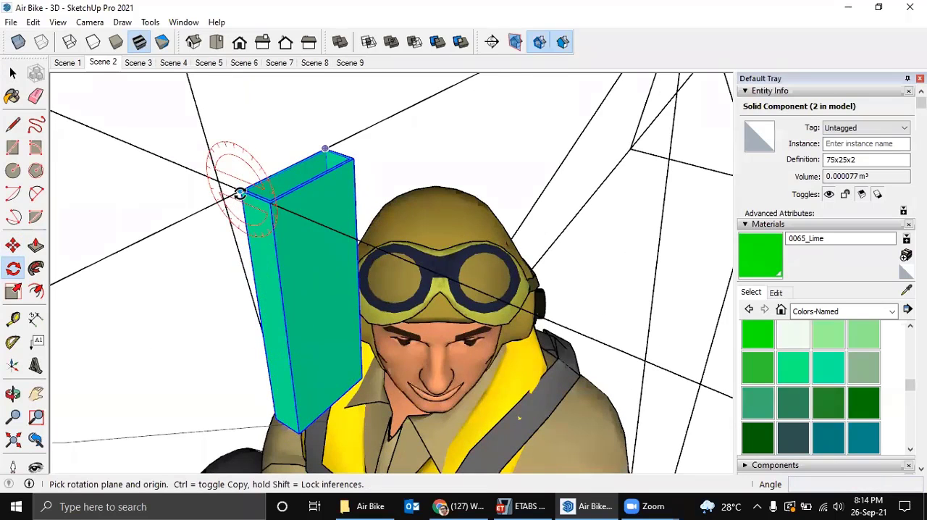
click(239, 193)
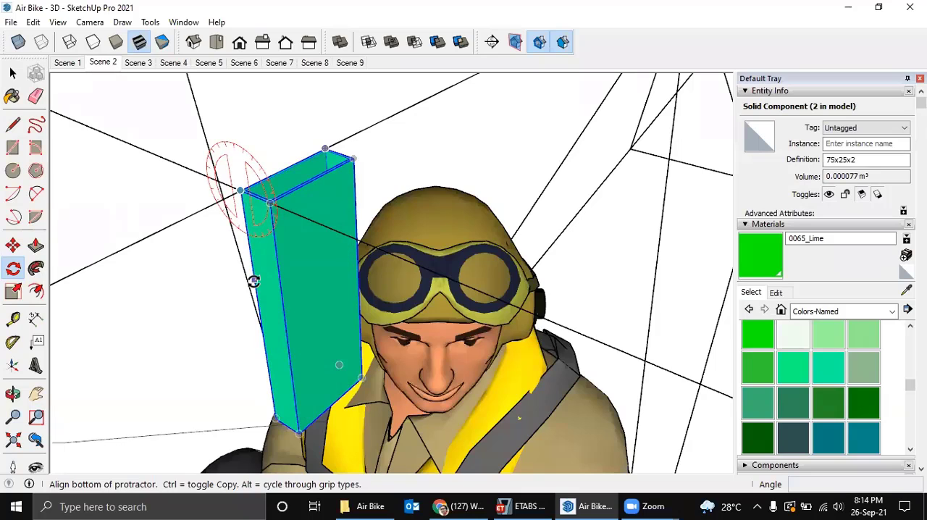
click(253, 281)
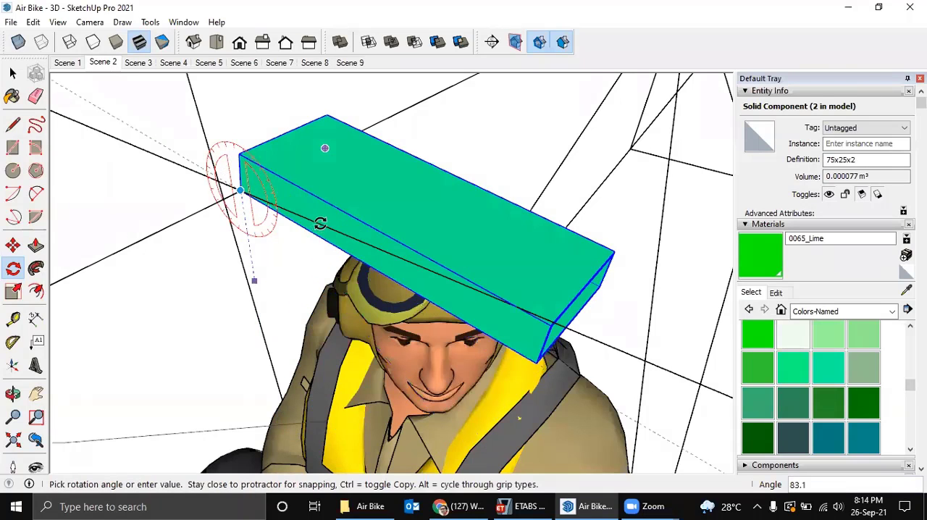
click(319, 222)
Rotate the copied tube 90 degrees about its lengthwise axis at the node corner so its 75 mm side stands vertical.
middle_drag(319, 223, 394, 288)
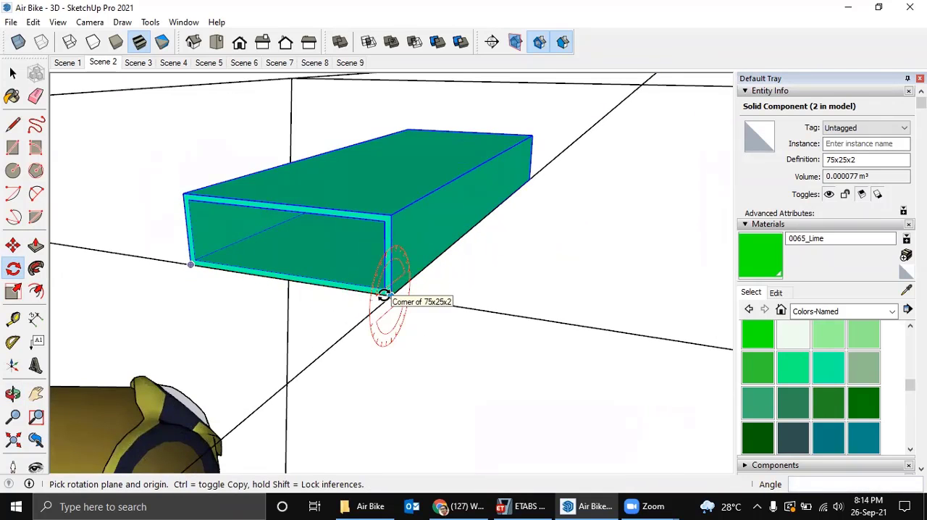
key(Left)
key(Right)
key(Up)
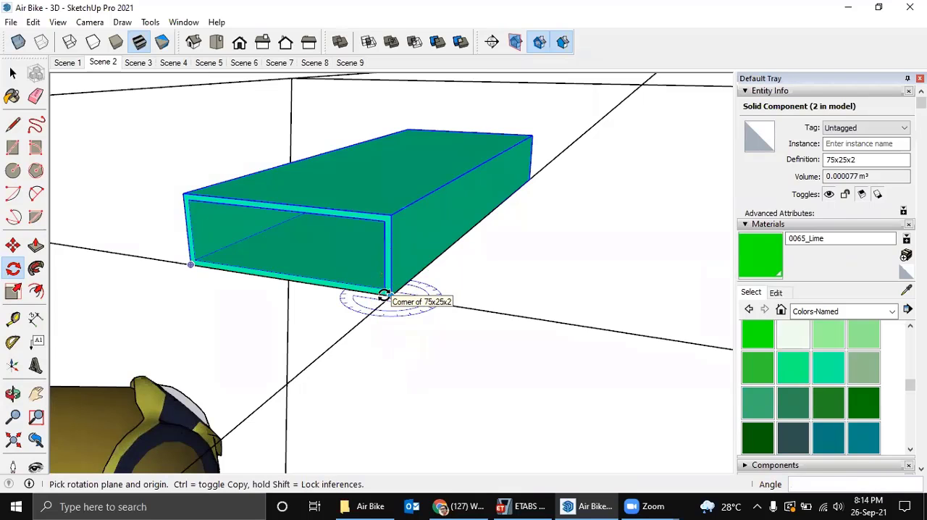
key(Left)
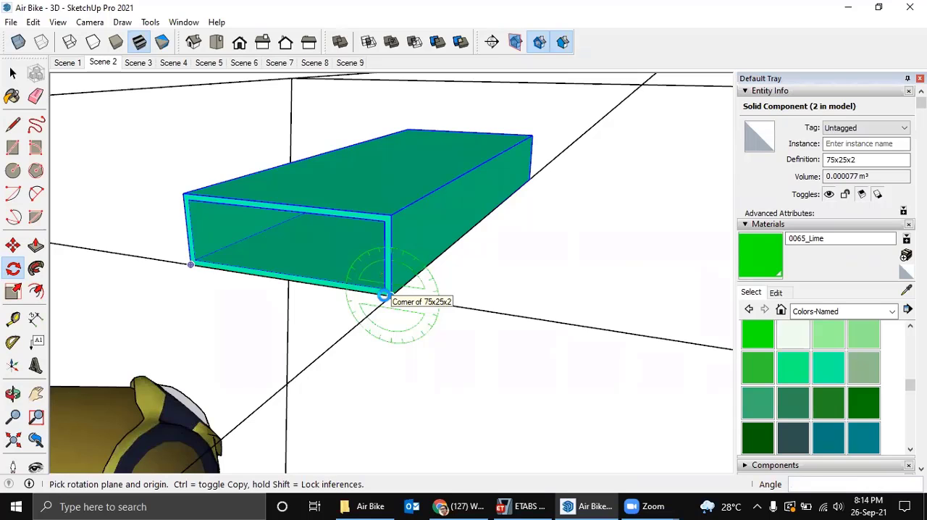
key(Right)
key(Left)
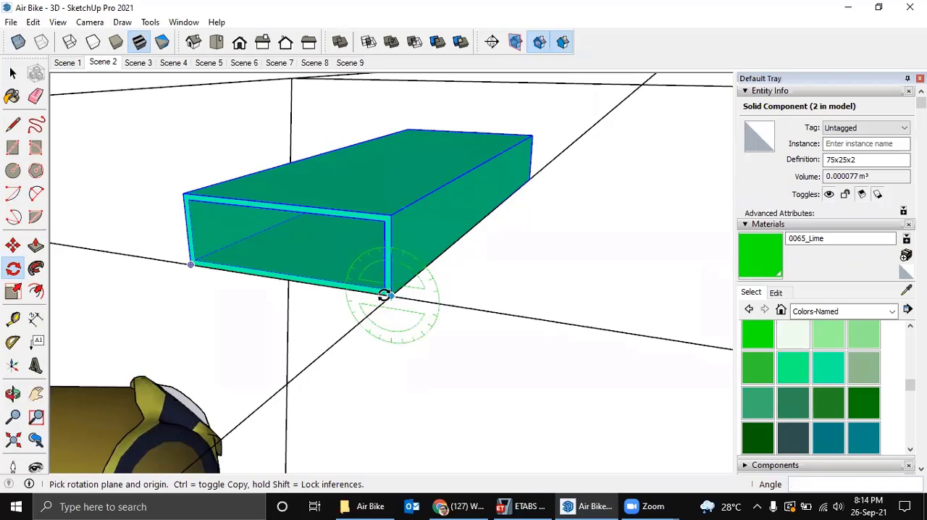
click(389, 296)
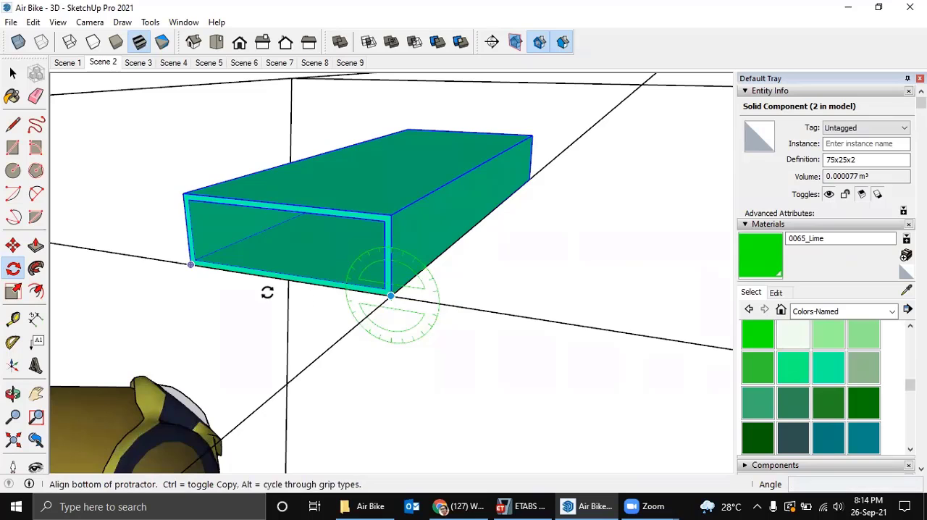
click(190, 265)
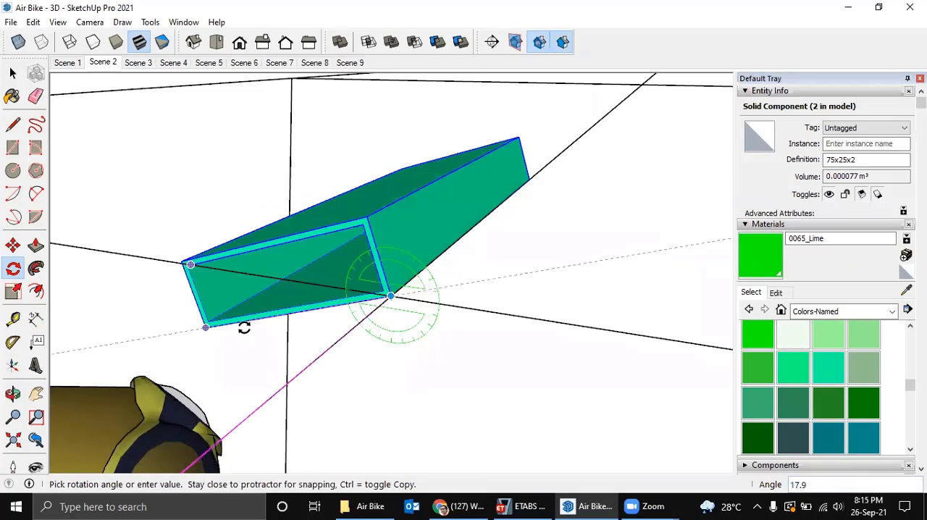
click(244, 328)
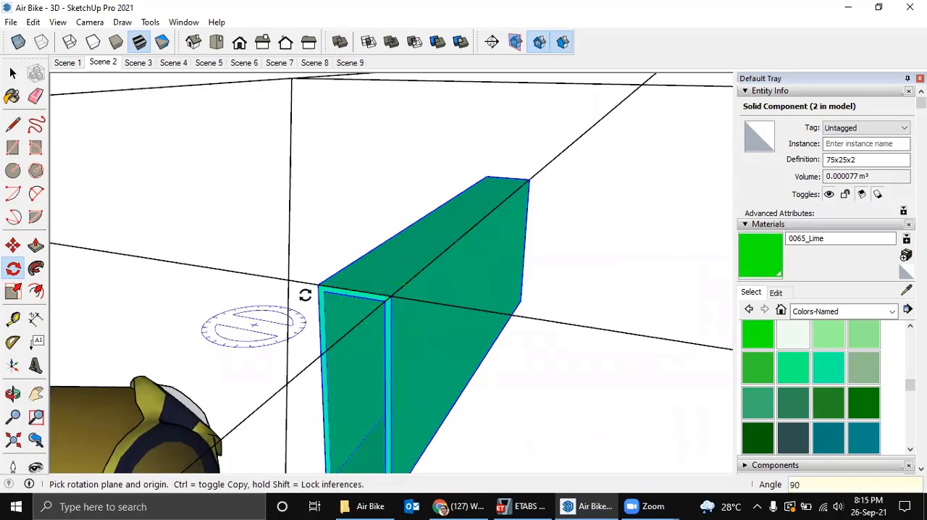
Try to stretch the copied tube's end along the wing spar line inside the shared component.
middle_drag(363, 312, 294, 295)
middle_drag(411, 268, 523, 305)
scroll(523, 305, down, 5)
shift+middle_drag(489, 268, 309, 165)
scroll(509, 254, up, 1)
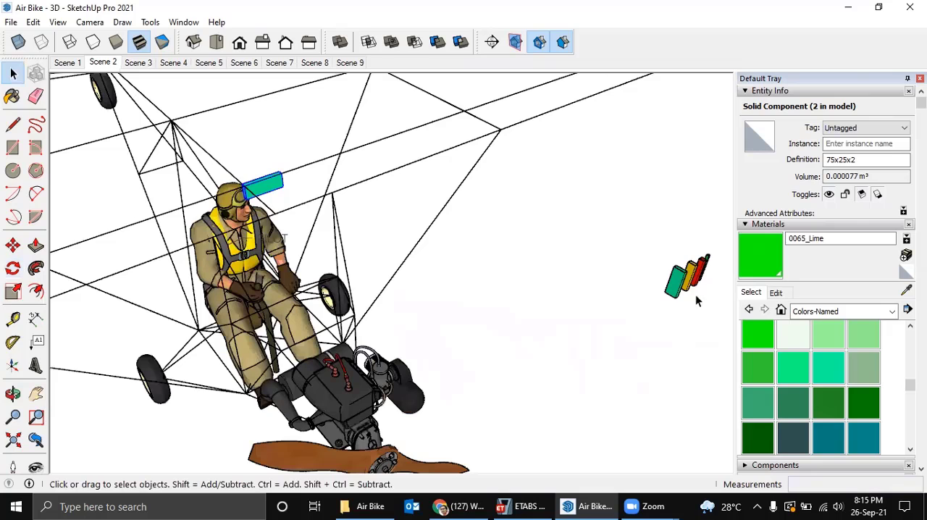
right_click(273, 190)
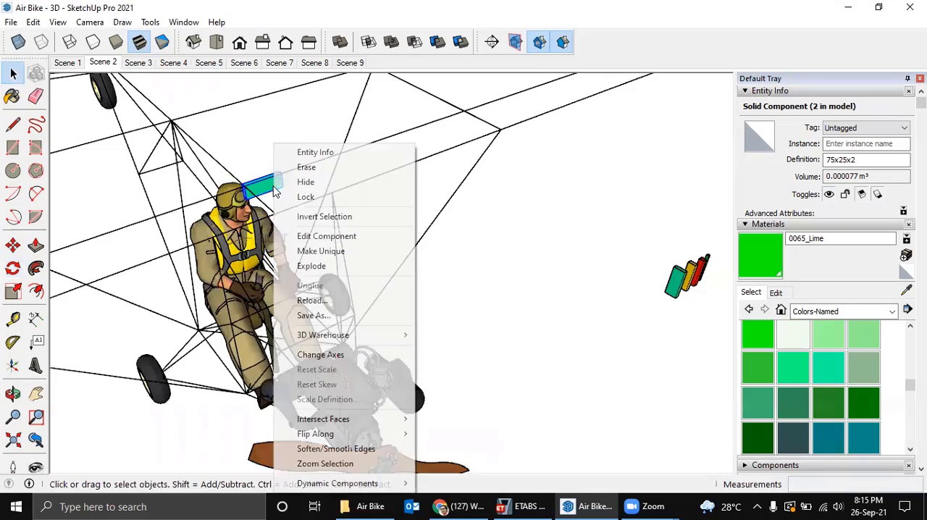
click(327, 236)
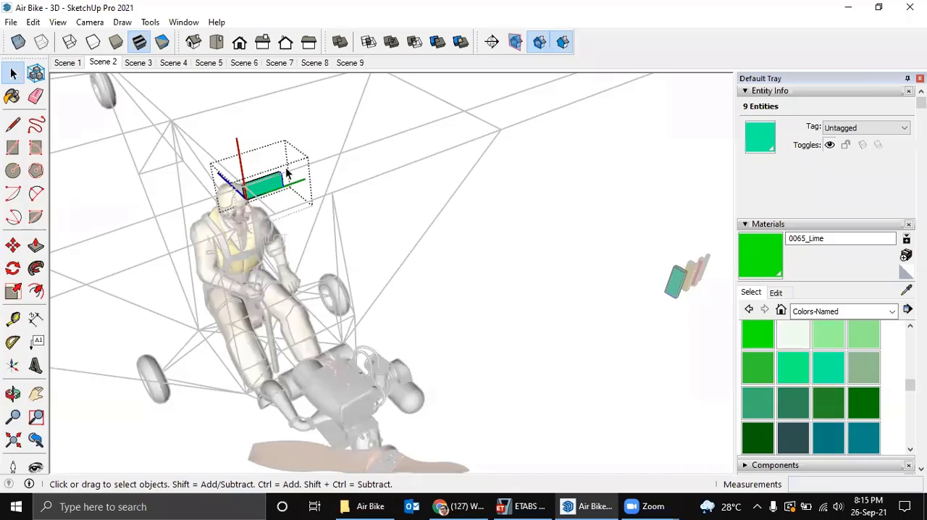
key(m)
click(281, 172)
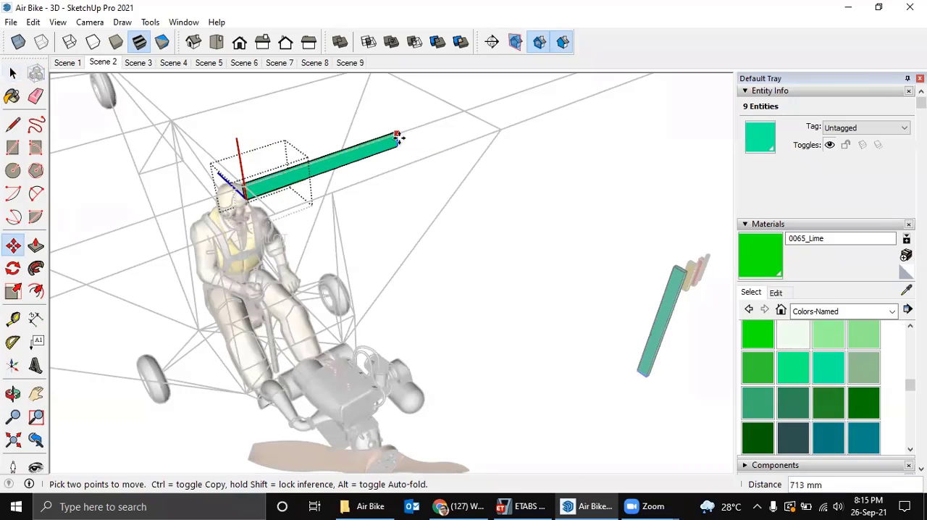
key(Escape)
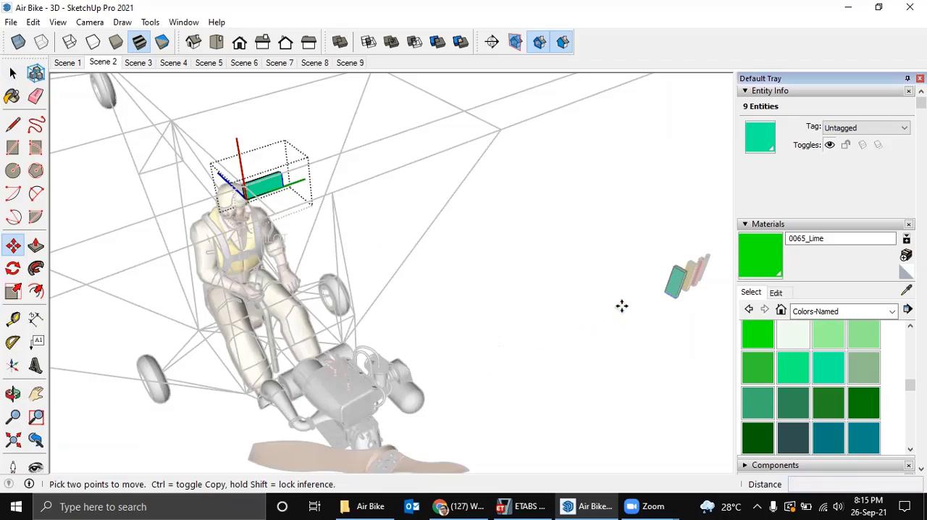
Close the component and make the tube copy on the wing spar unique.
key(space)
click(366, 189)
right_click(282, 191)
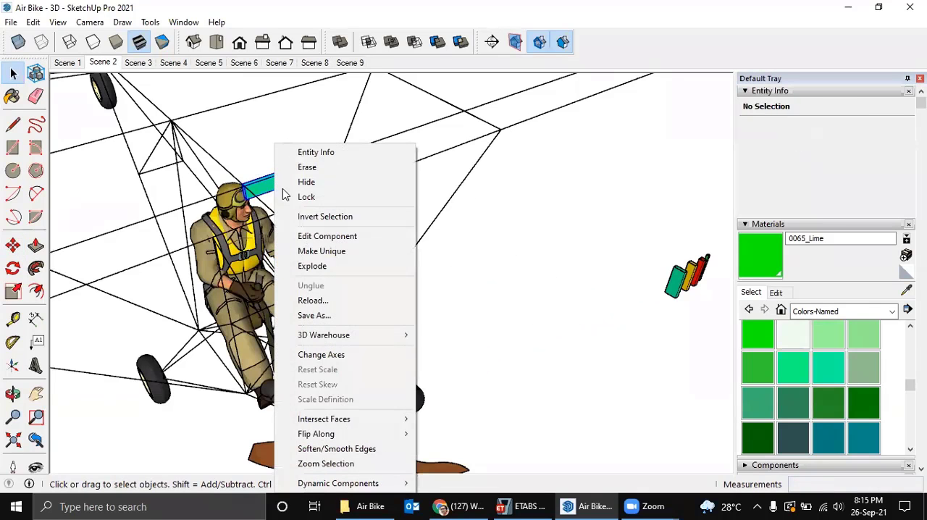
click(322, 253)
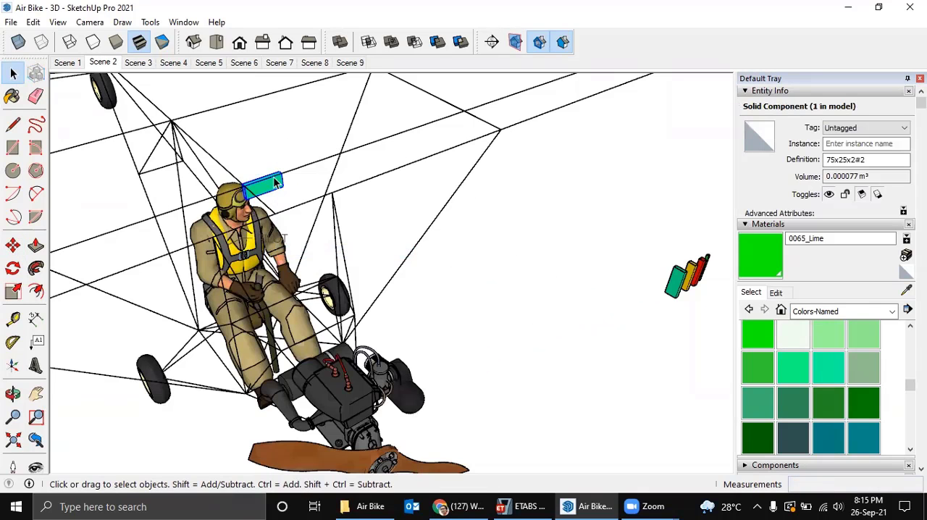
double_click(273, 177)
middle_drag(313, 218, 314, 215)
key(ctrl+a)
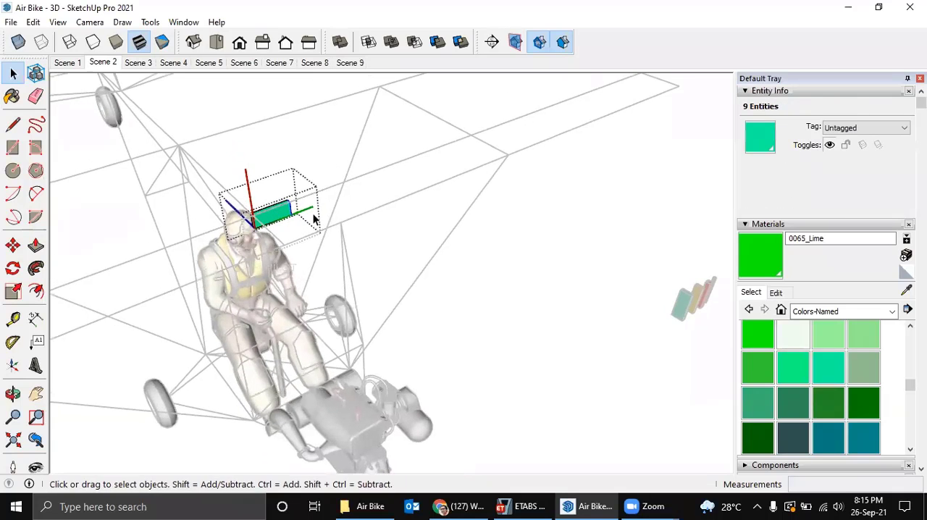
key(m)
scroll(292, 200, up, 3)
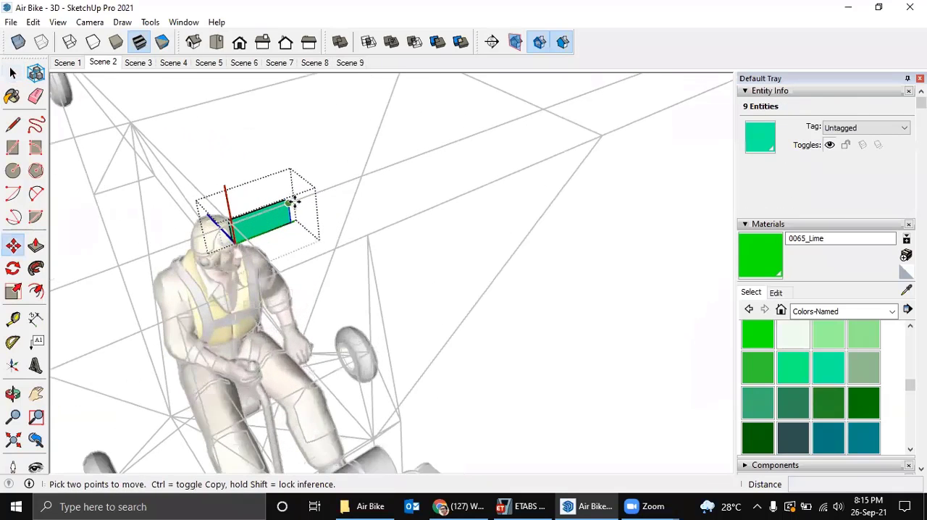
middle_drag(122, 198, 161, 211)
key(space)
scroll(369, 189, up, 1)
scroll(346, 177, up, 2)
key(Escape)
scroll(341, 175, up, 2)
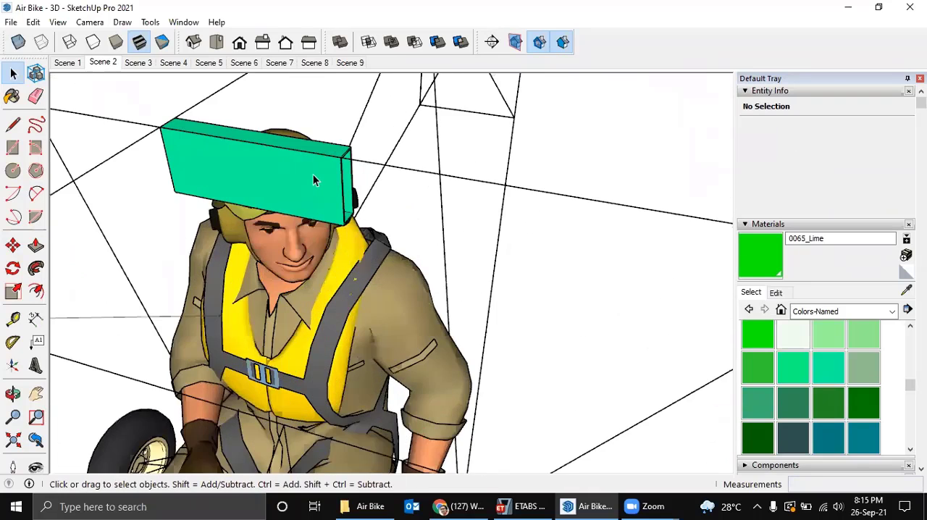
Open the unique tube for editing and try to extend its open end with Push/Pull.
double_click(313, 176)
middle_drag(328, 178, 335, 181)
scroll(338, 180, up, 1)
key(p)
scroll(352, 172, up, 2)
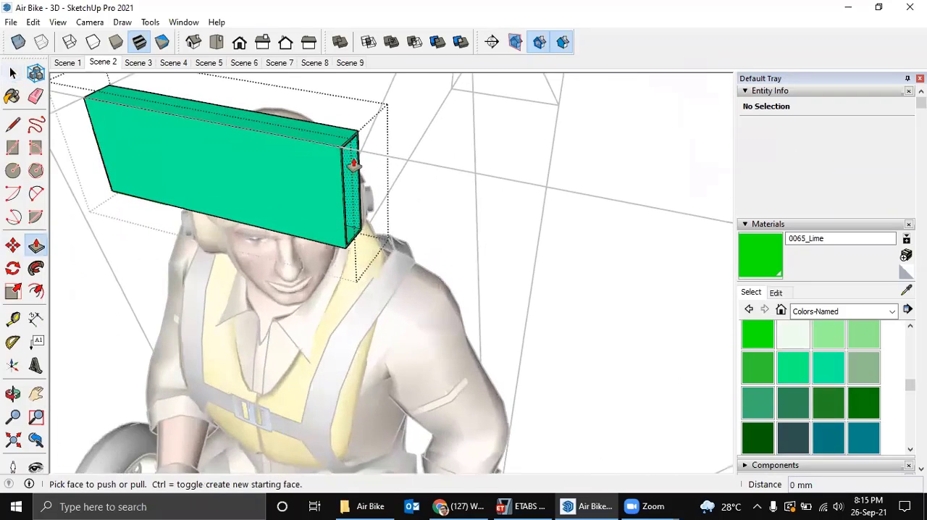
click(351, 134)
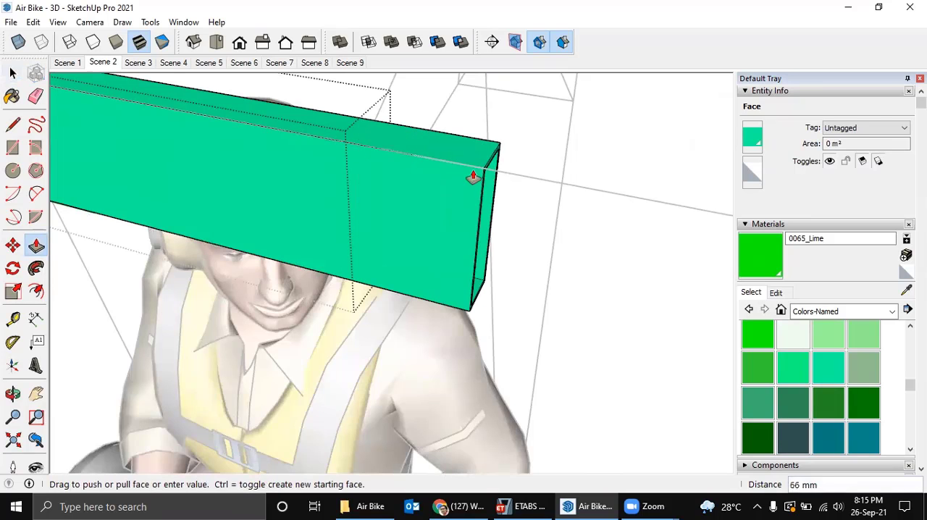
scroll(520, 189, down, 2)
key(Escape)
scroll(500, 188, down, 2)
key(space)
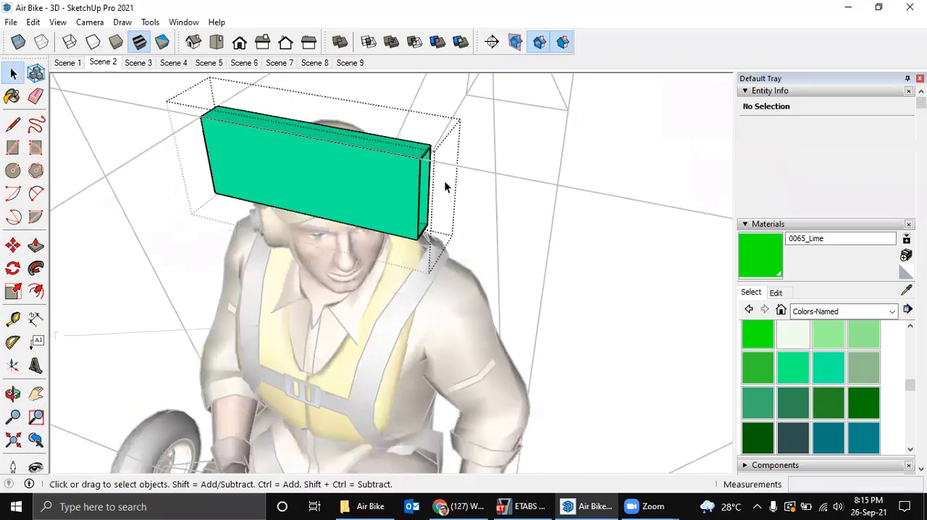
Select the unique 75x25x2 tube's open end and stretch it 2800 mm along the front wing spar line to the wing tip.
middle_drag(445, 182, 519, 195)
middle_drag(599, 193, 361, 135)
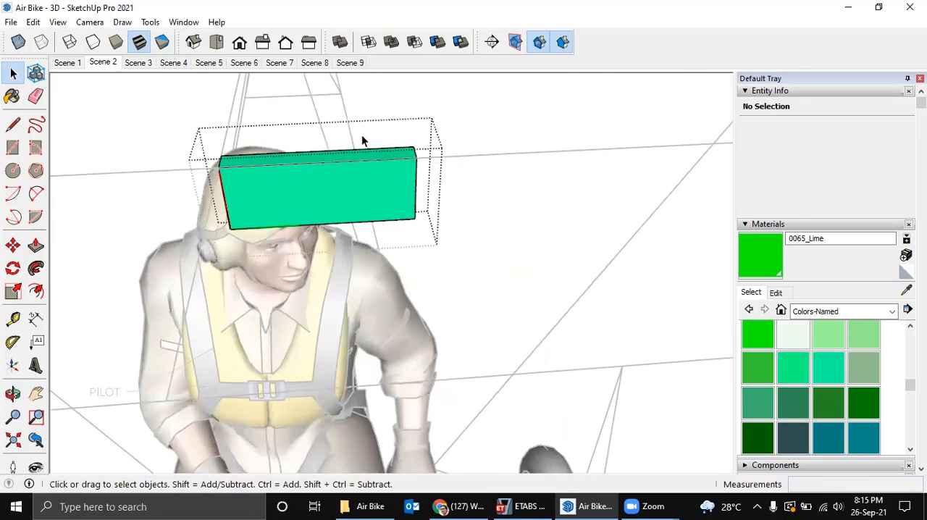
drag(357, 112, 543, 301)
middle_drag(466, 232, 511, 183)
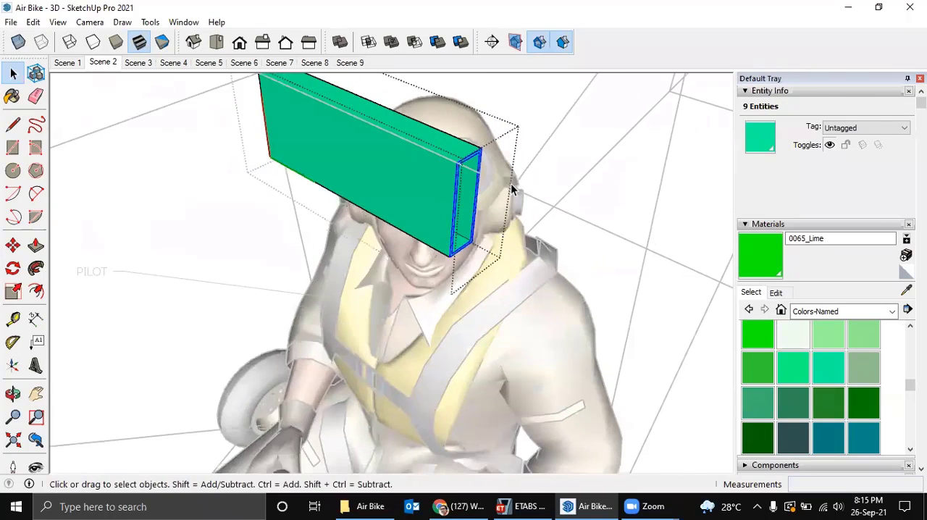
scroll(510, 192, down, 3)
key(m)
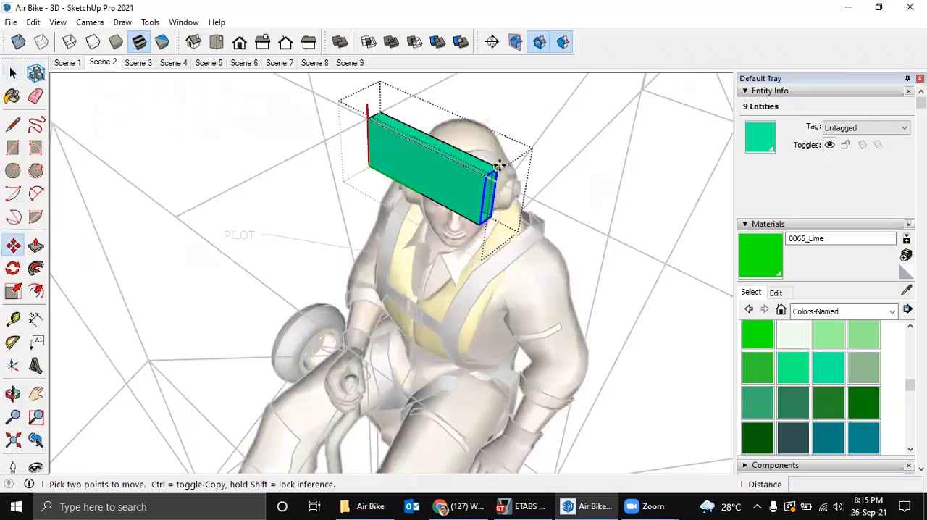
click(500, 165)
middle_drag(630, 253, 453, 132)
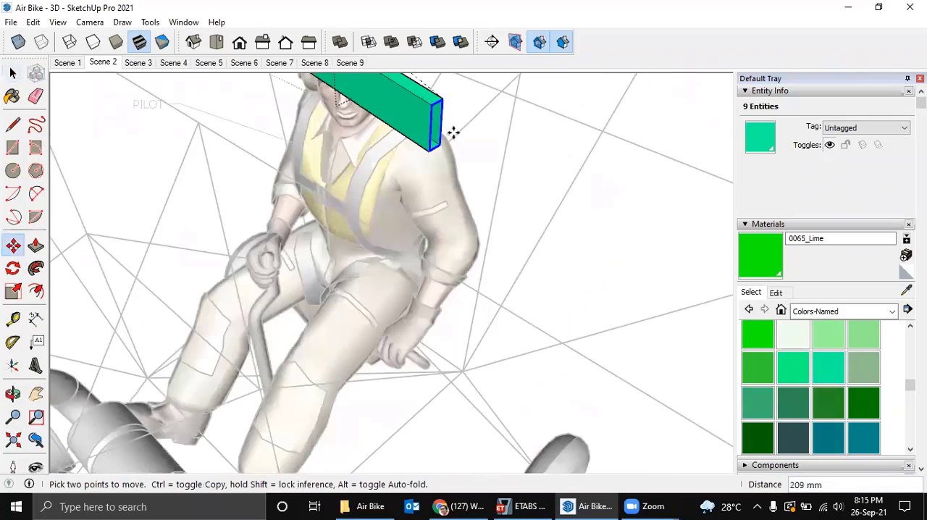
scroll(454, 133, down, 2)
scroll(565, 274, down, 3)
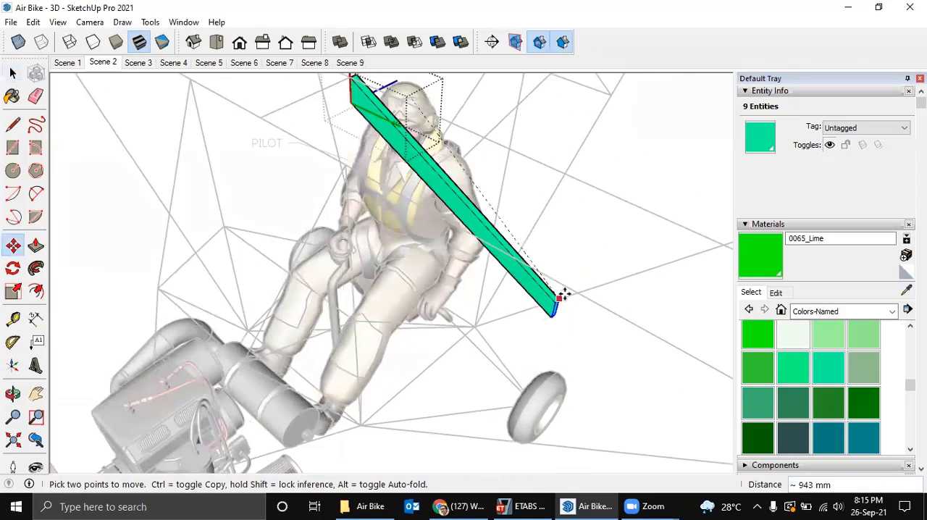
scroll(508, 311, down, 2)
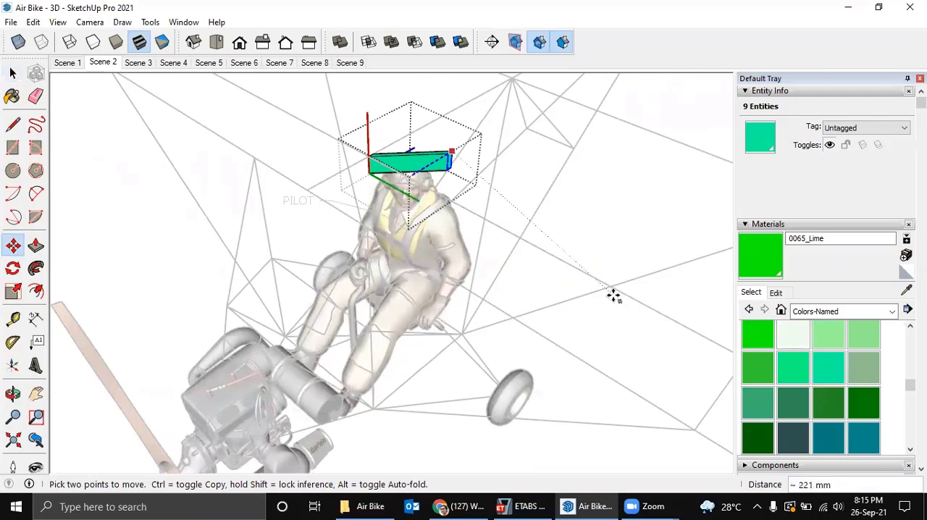
scroll(606, 294, down, 1)
middle_drag(606, 294, 367, 269)
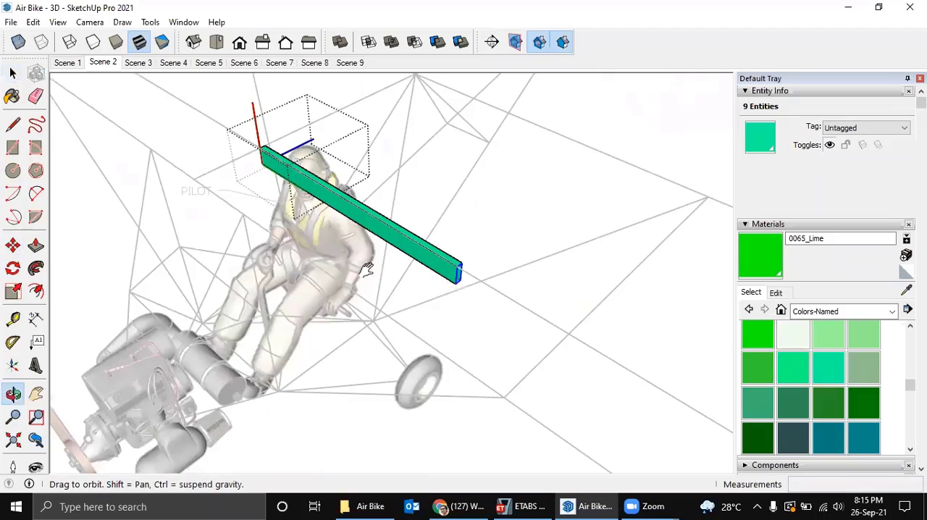
middle_drag(512, 282, 416, 265)
scroll(416, 265, down, 1)
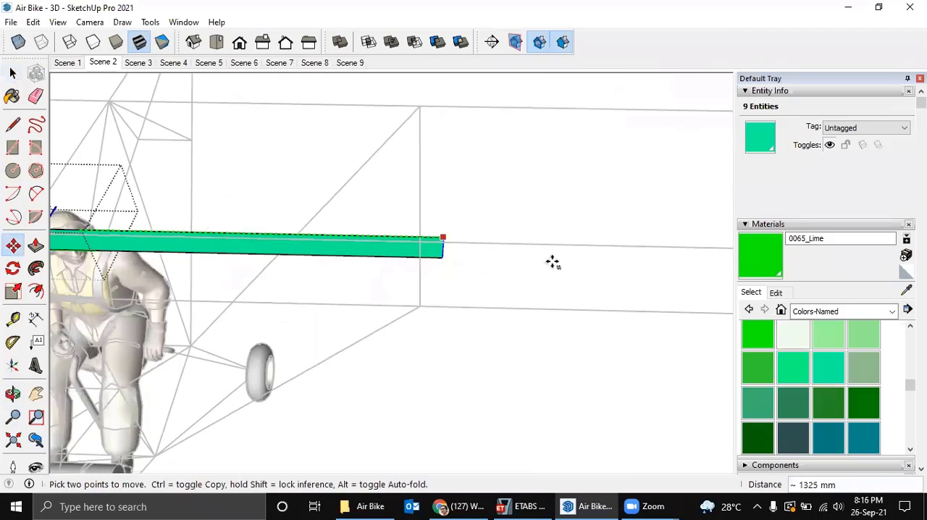
shift+middle_drag(552, 263, 382, 258)
scroll(382, 257, down, 1)
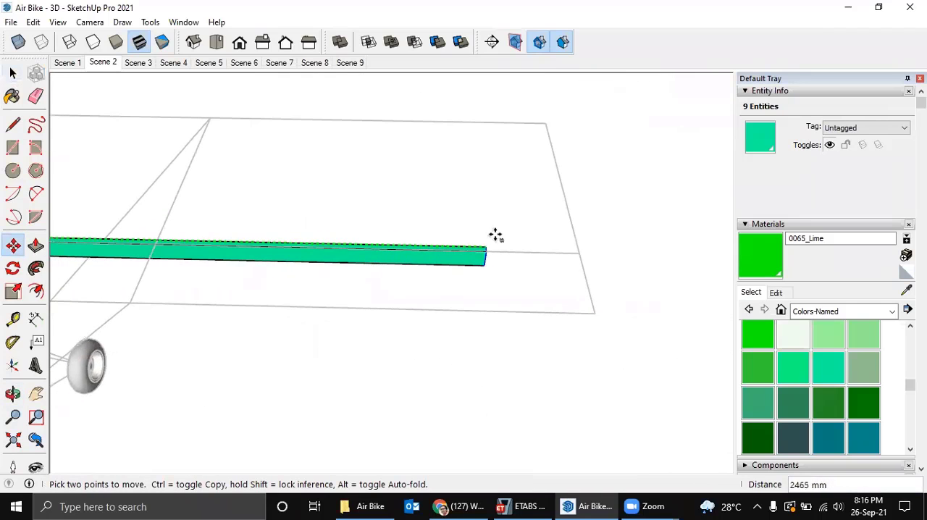
click(543, 125)
key(space)
Close the component and move the tube by its upper end edge's midpoint onto the node, about 12 mm, centring it on the spar line.
middle_drag(427, 173, 575, 205)
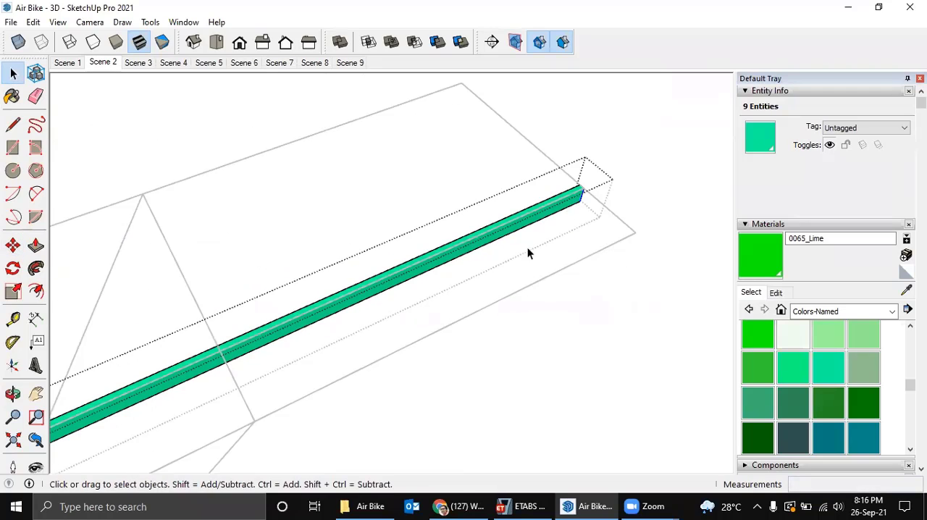
middle_drag(527, 246, 326, 240)
scroll(258, 359, up, 6)
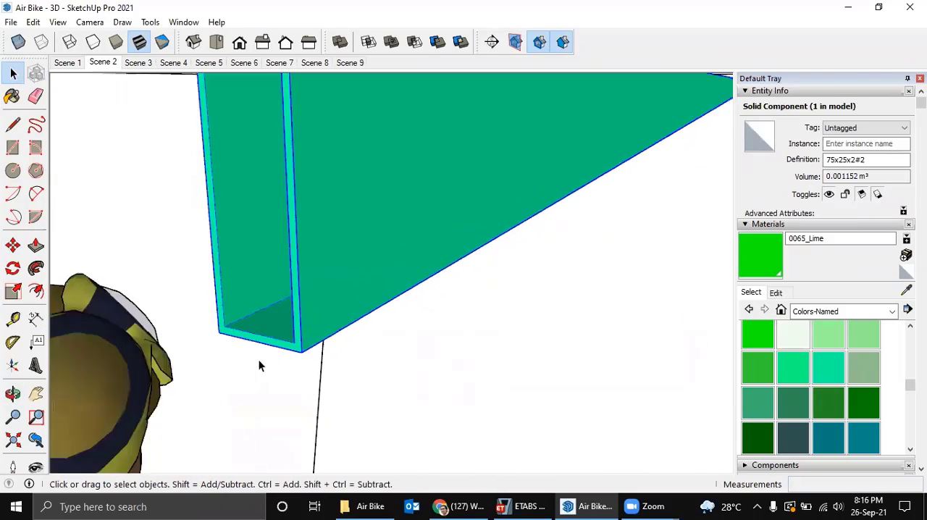
scroll(259, 360, down, 5)
middle_drag(315, 356, 310, 364)
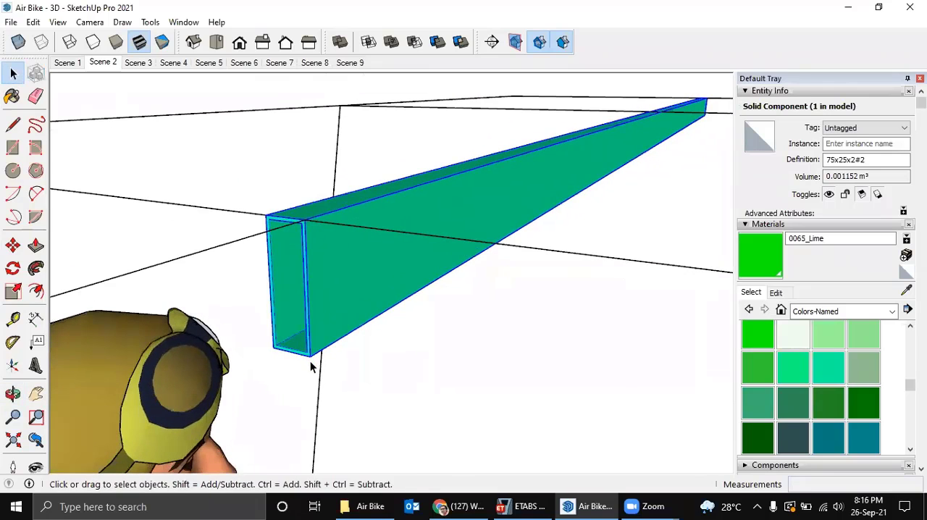
key(m)
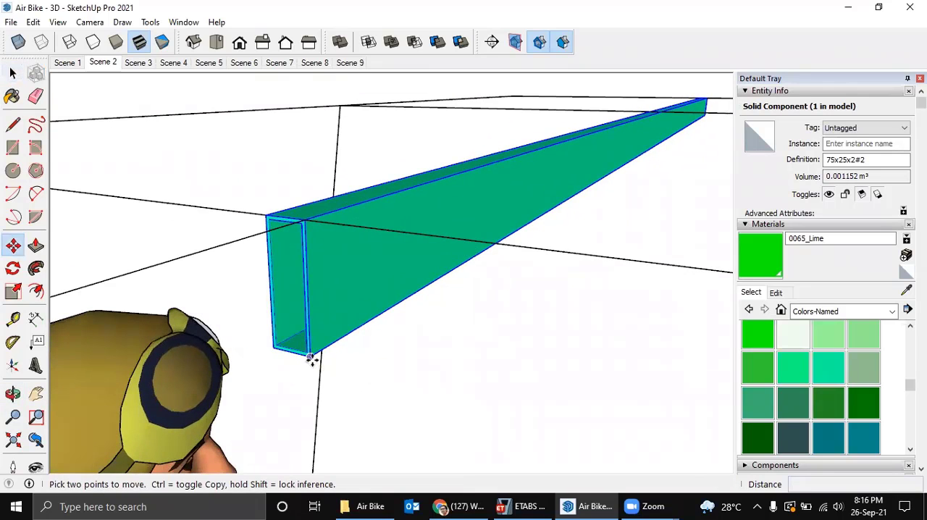
click(287, 217)
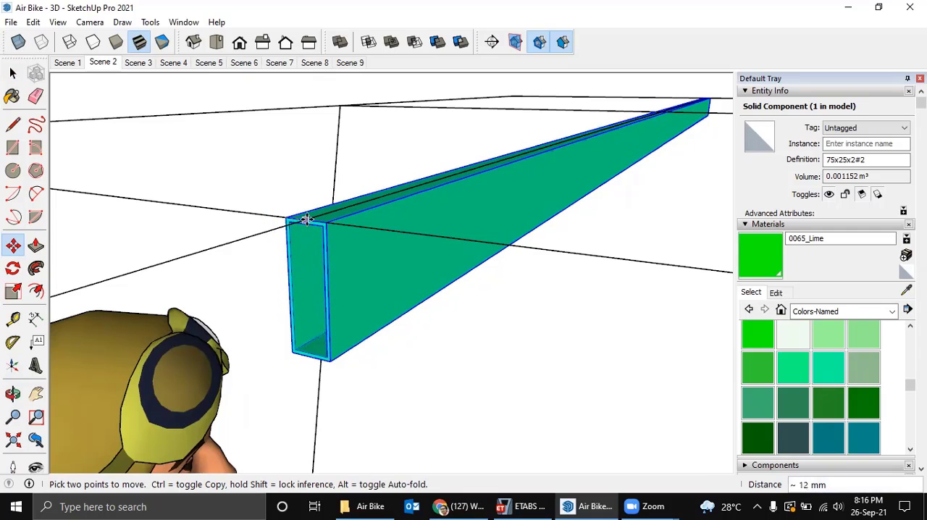
click(306, 217)
middle_drag(306, 217, 337, 259)
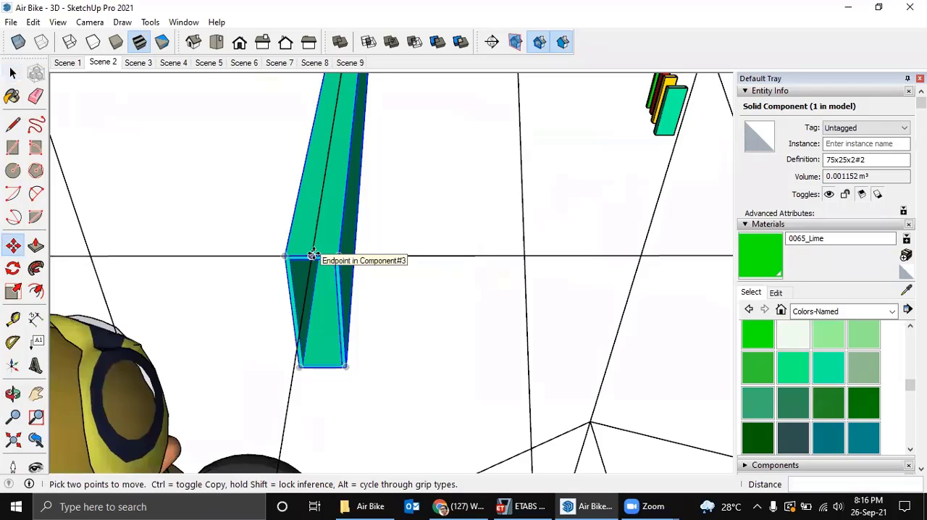
key(ctrl)
click(313, 254)
middle_drag(408, 256, 406, 287)
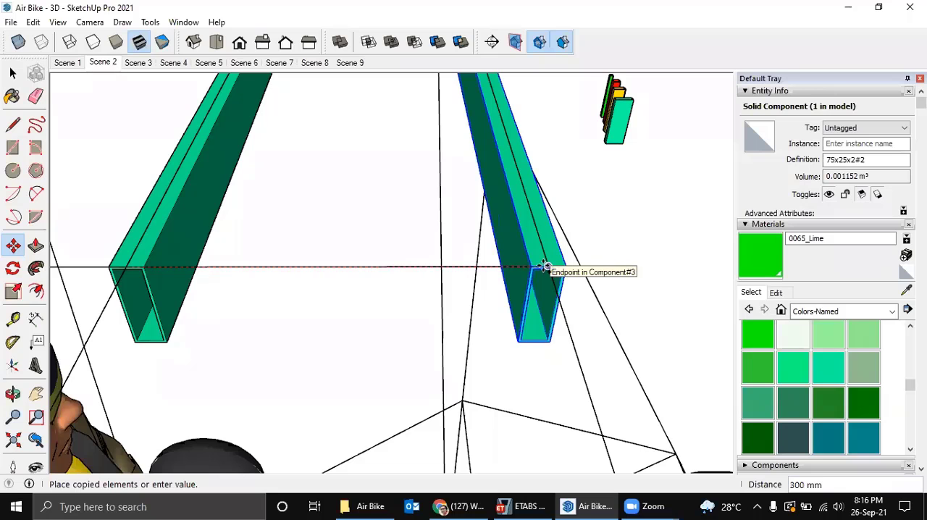
scroll(355, 271, down, 3)
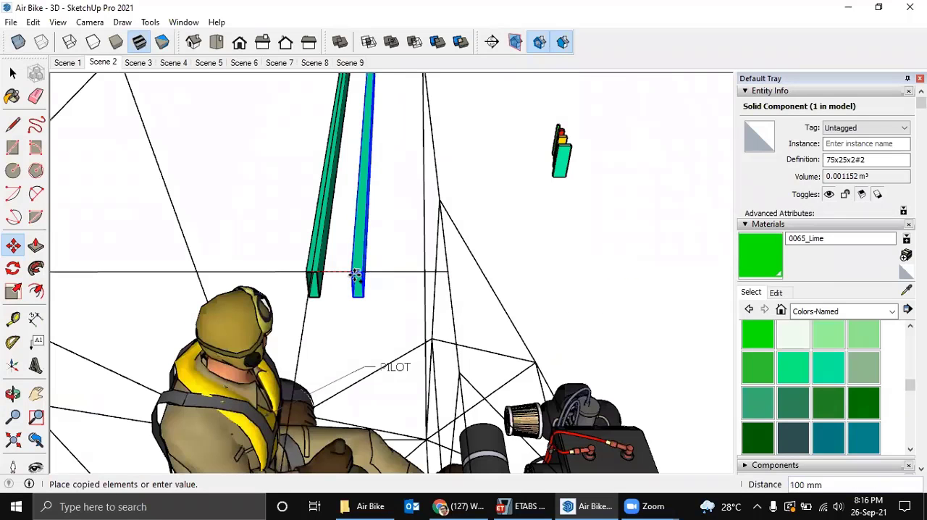
middle_drag(352, 273, 301, 261)
key(space)
Check the rear wing spar's section in the ETABS model and return to SketchUp.
middle_drag(420, 263, 331, 279)
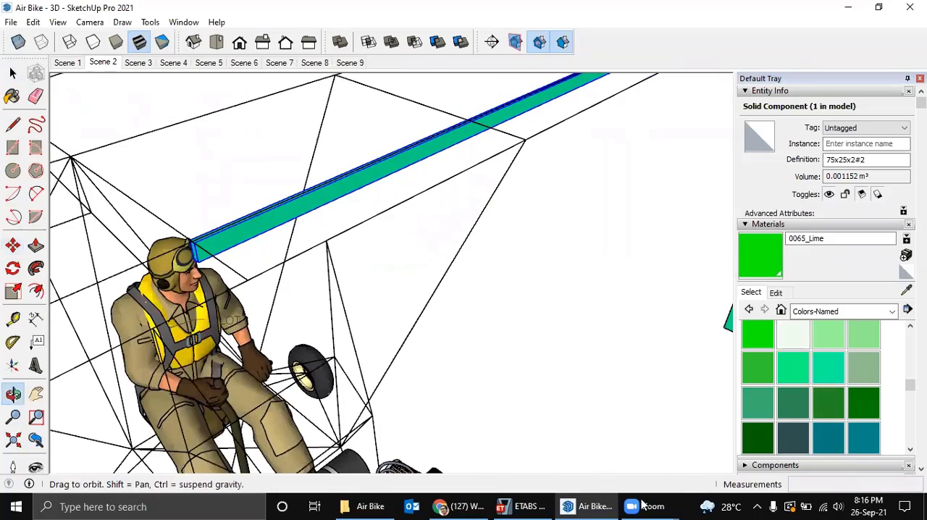
click(534, 505)
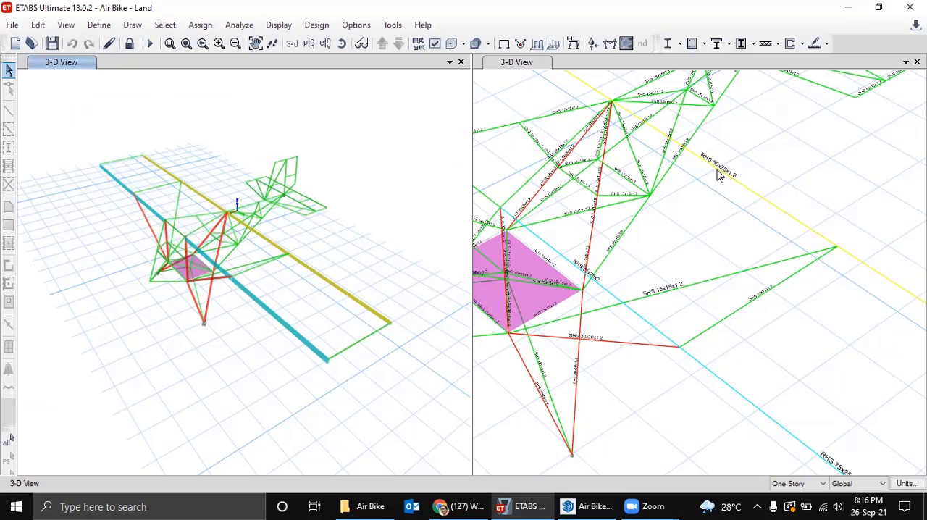
click(592, 505)
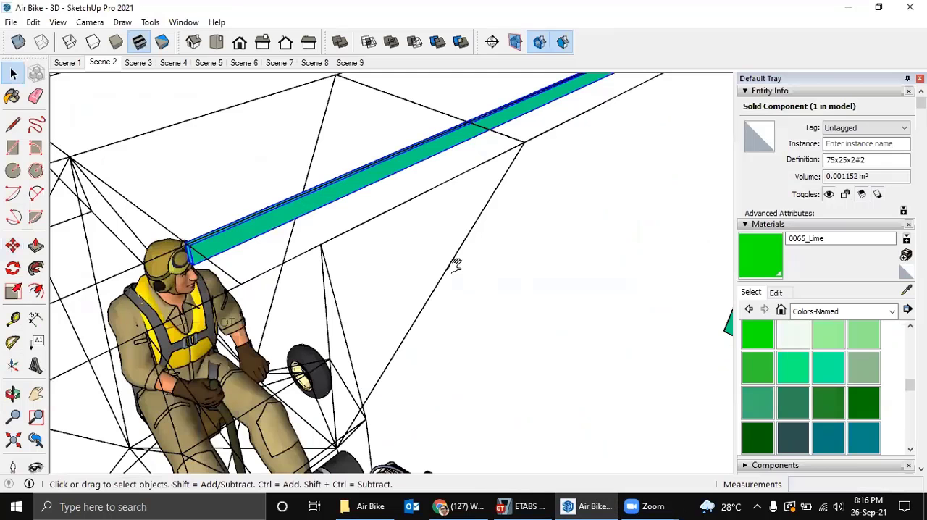
Copy the yellow 50x25x1,6 tube from the sample sections to the rear wing spar's node behind the pilot, by its lower corner.
shift+middle_drag(457, 265, 425, 234)
scroll(541, 300, down, 3)
middle_drag(299, 345, 456, 349)
scroll(458, 350, up, 4)
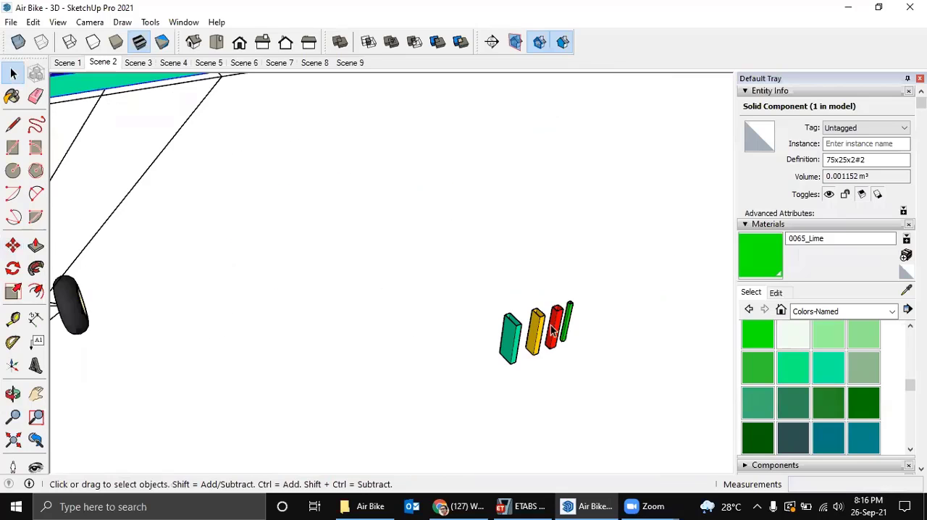
scroll(551, 326, up, 2)
click(555, 332)
scroll(555, 331, up, 1)
key(m)
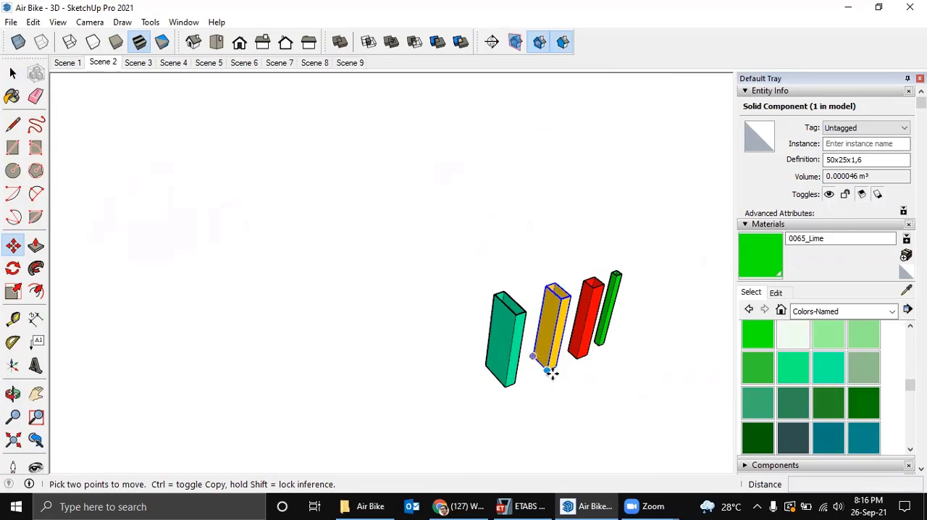
click(548, 370)
key(ctrl)
scroll(230, 301, down, 4)
middle_drag(210, 303, 308, 316)
scroll(191, 291, up, 3)
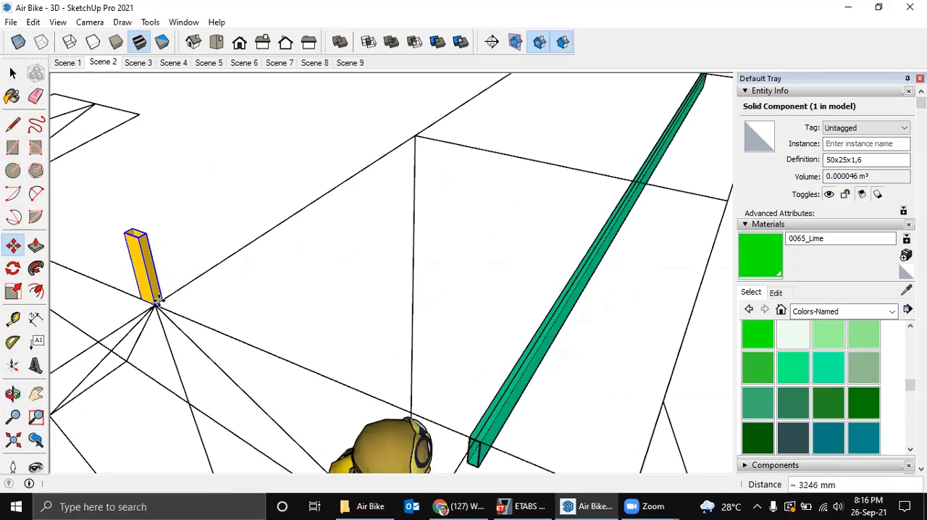
click(156, 304)
Make the copied 50x25x1,6 tube at the rear spar node unique.
key(space)
right_click(141, 252)
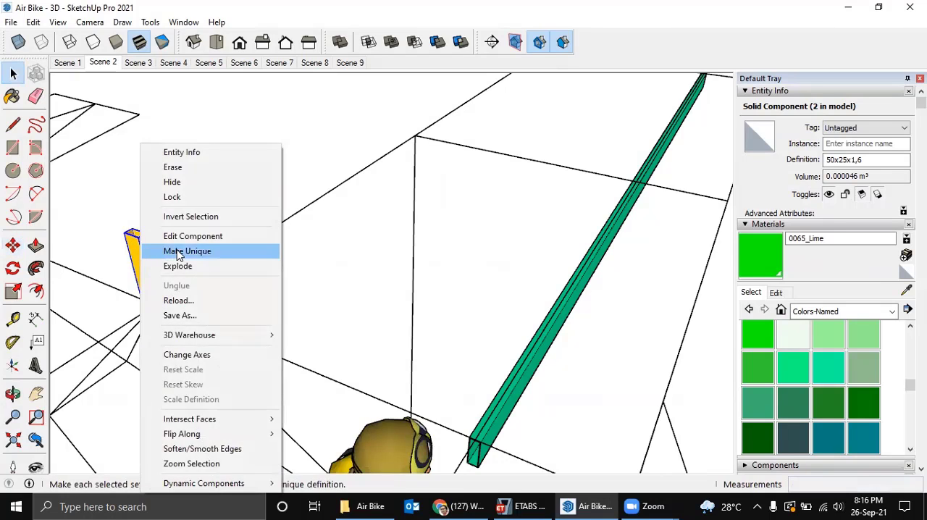
click(187, 251)
middle_drag(187, 252, 574, 230)
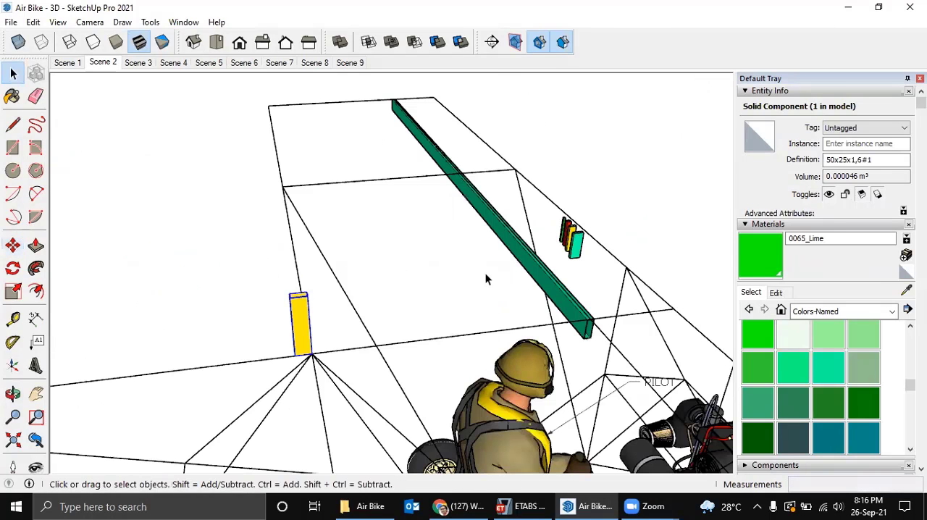
Rotate the unique yellow tube 90 degrees about its lower corner so it lies along the rear wing spar line.
middle_drag(486, 276, 567, 268)
scroll(566, 269, up, 3)
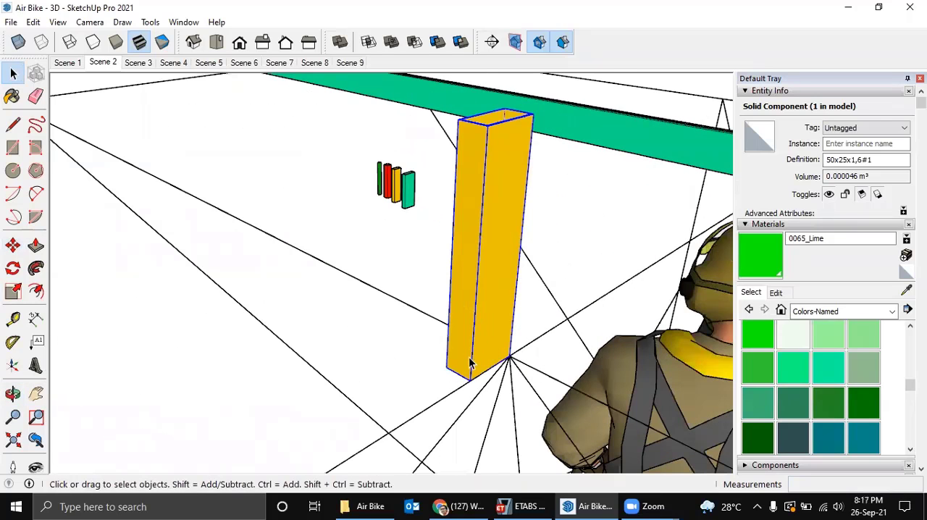
key(q)
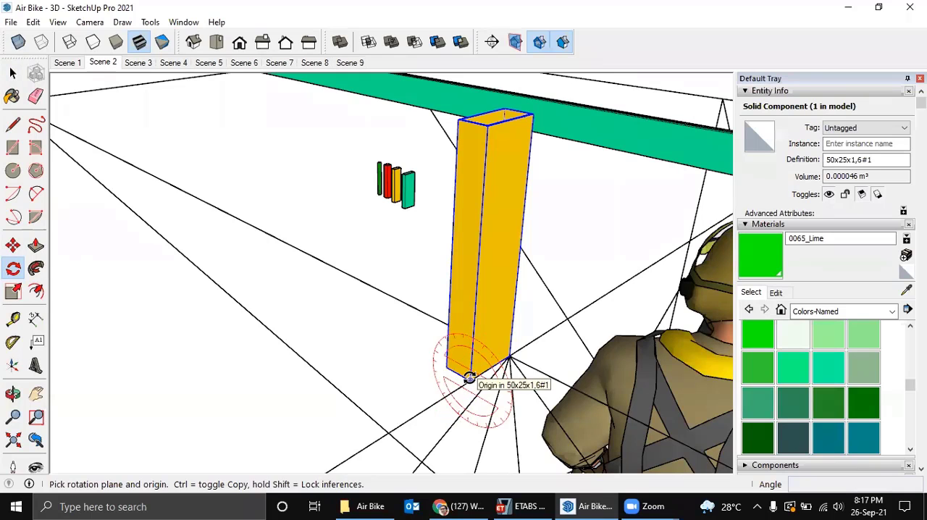
click(469, 377)
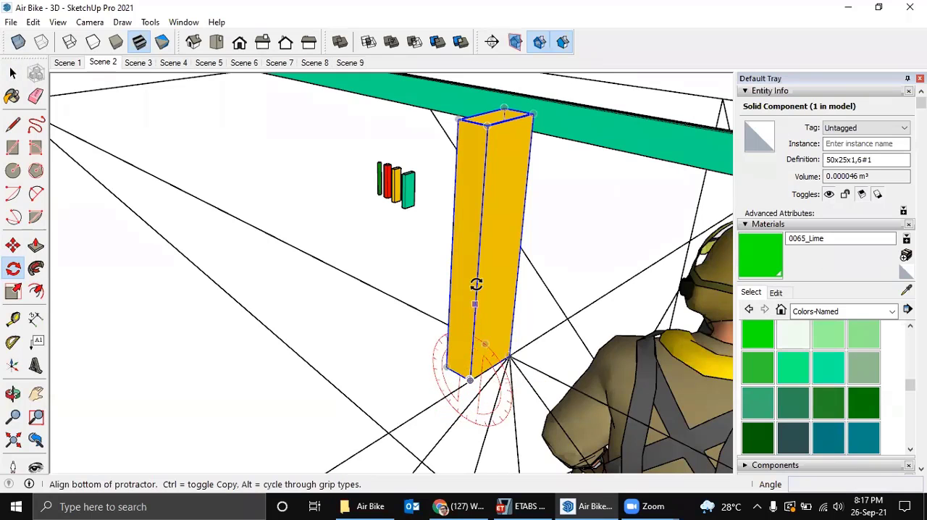
click(480, 227)
text(9)
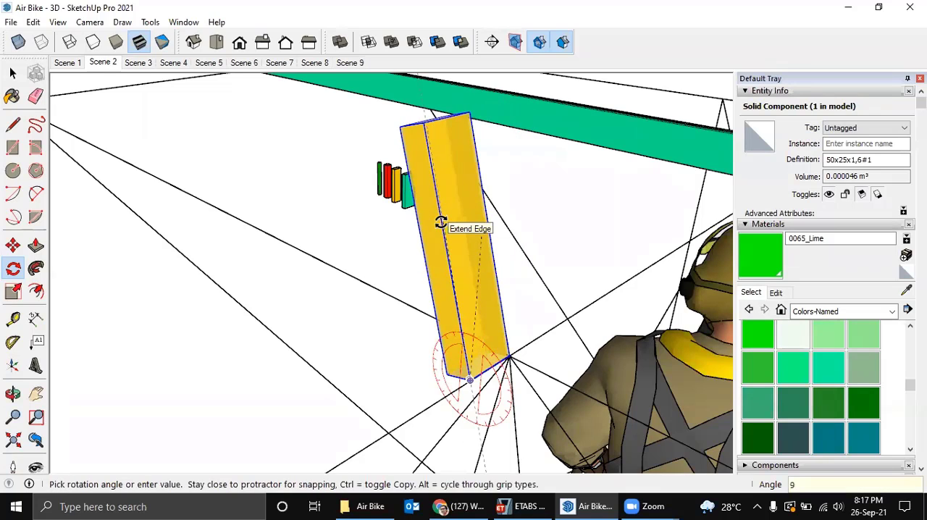
text(0)
key(Return)
Rotate the yellow tube 90 degrees about its lengthwise axis at the end corner so its 50 mm side stands vertical.
middle_drag(438, 219, 454, 307)
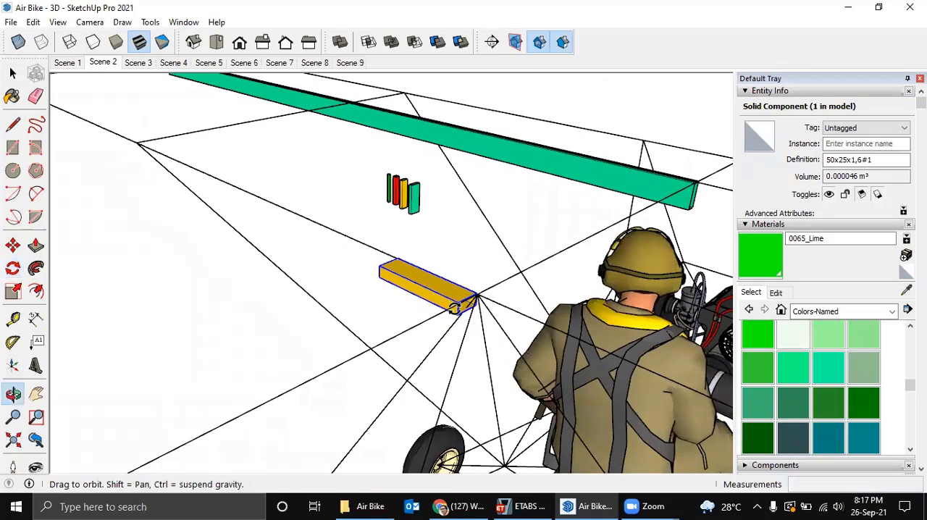
scroll(454, 308, up, 2)
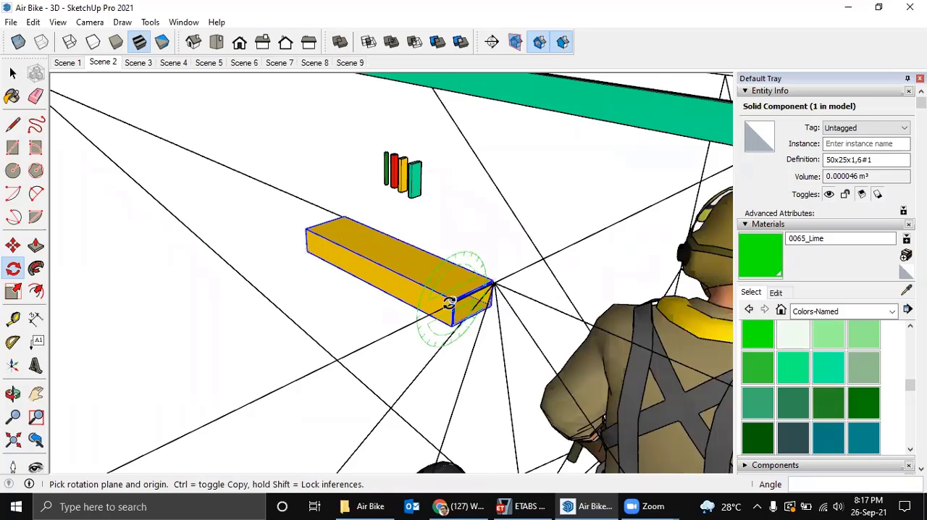
scroll(448, 302, up, 1)
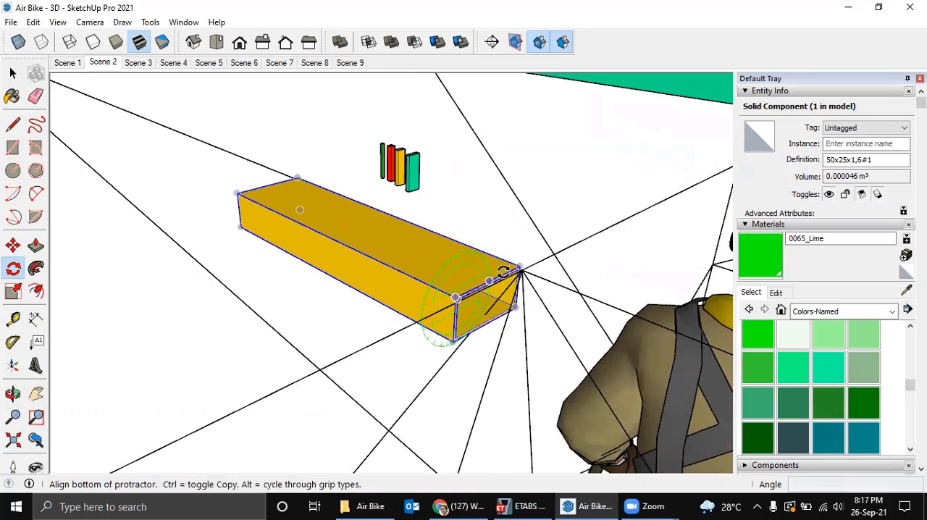
click(518, 268)
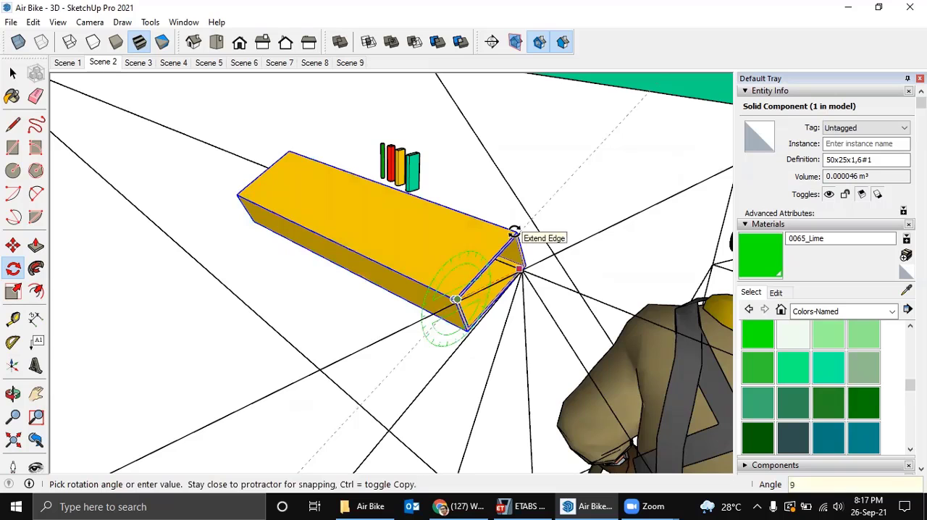
click(513, 232)
Move the yellow tube by its upper end edge's midpoint onto the rear spar node to centre it on the spar line.
middle_drag(488, 250, 476, 265)
key(m)
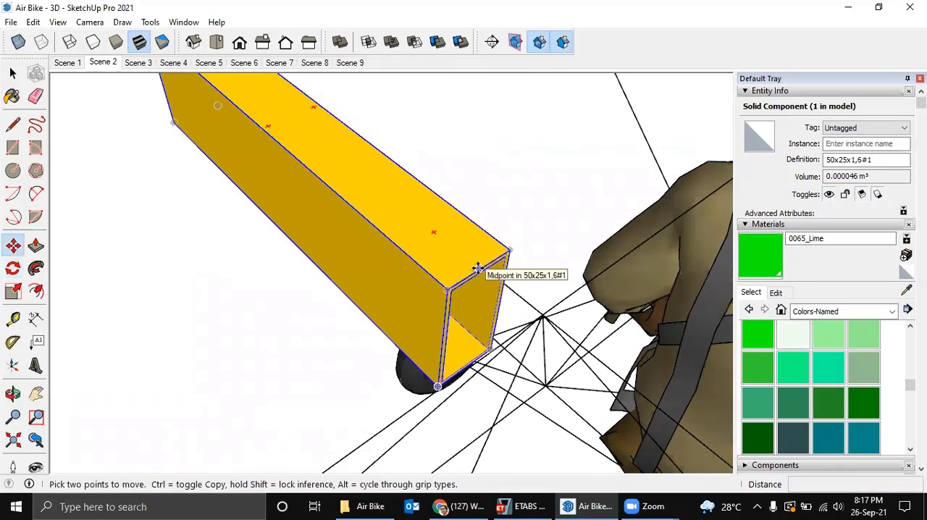
click(477, 268)
middle_drag(534, 314, 414, 249)
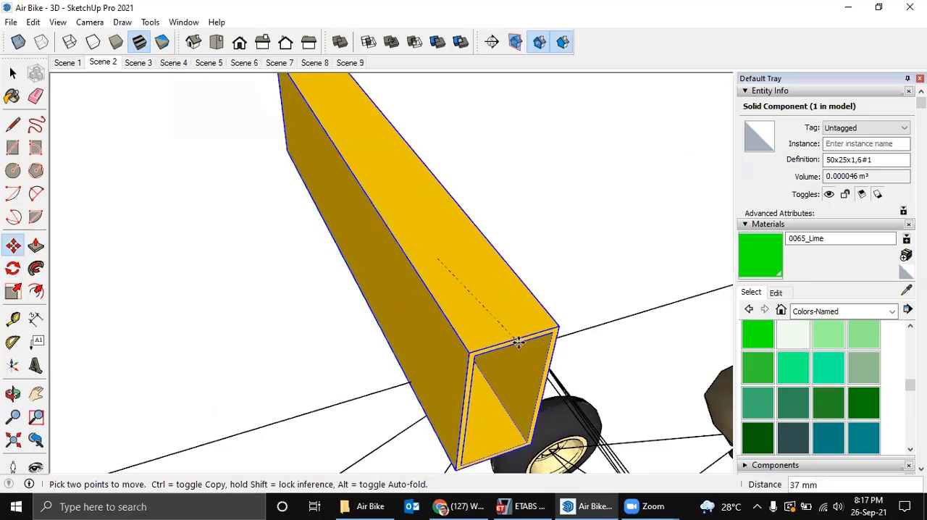
middle_drag(476, 327, 396, 328)
middle_drag(585, 383, 538, 358)
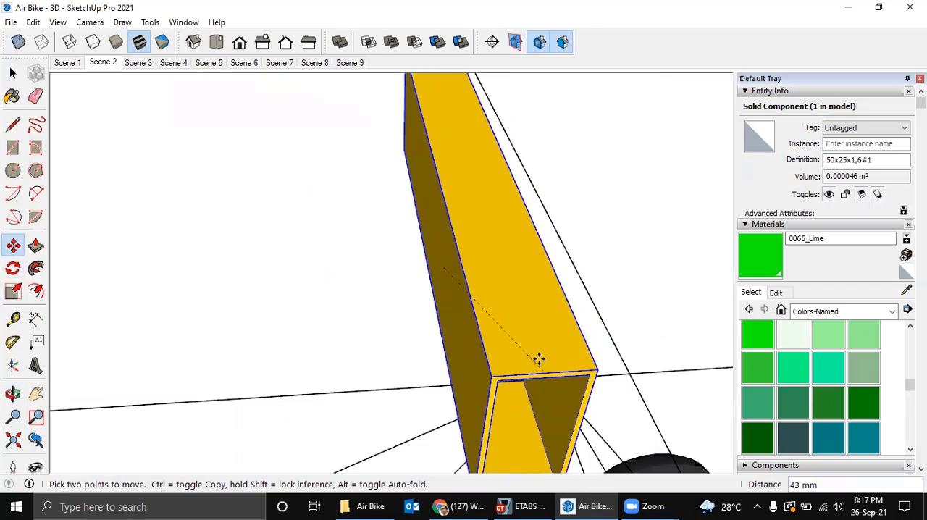
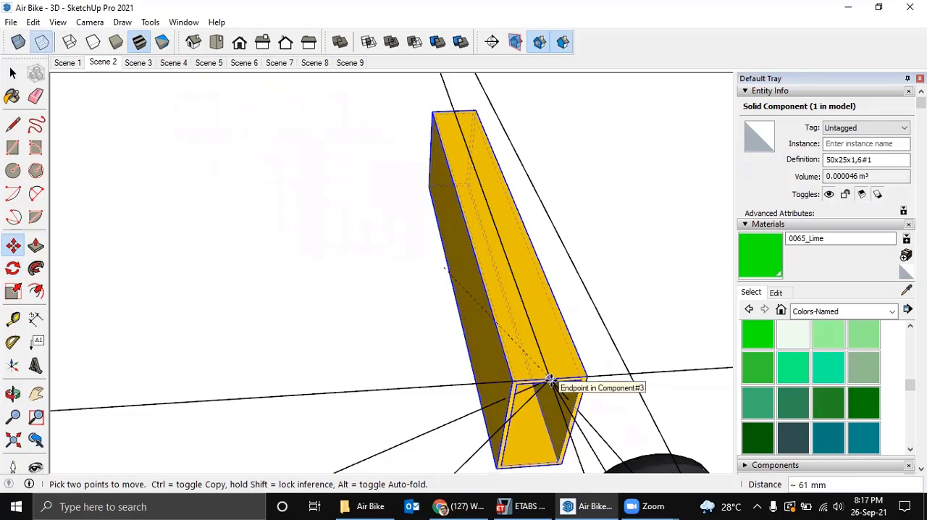
Inside the yellow tube component, move its free end 2800 mm along the rear spar line so the tube reaches the wing tip.
click(548, 382)
middle_drag(474, 306, 748, 226)
shift+middle_drag(493, 236, 453, 295)
right_click(410, 310)
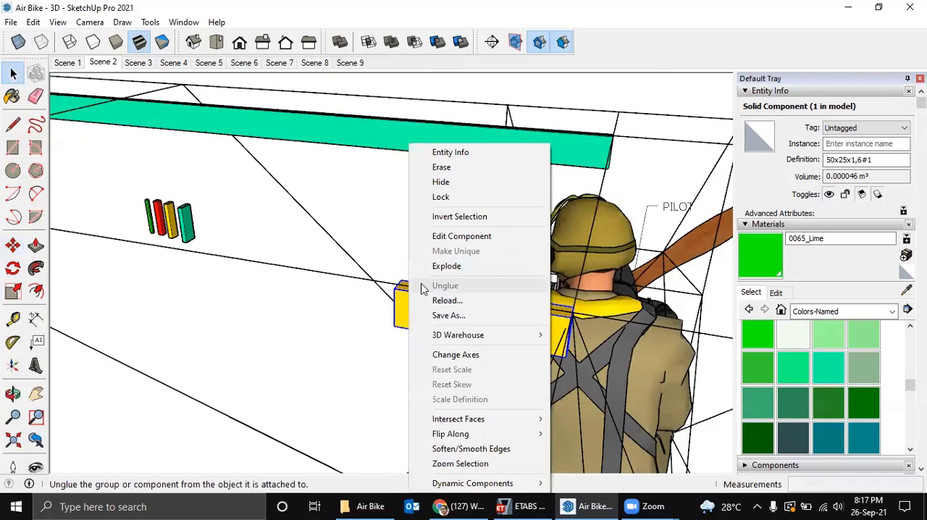
double_click(397, 307)
middle_drag(397, 301, 501, 373)
middle_drag(471, 324, 505, 300)
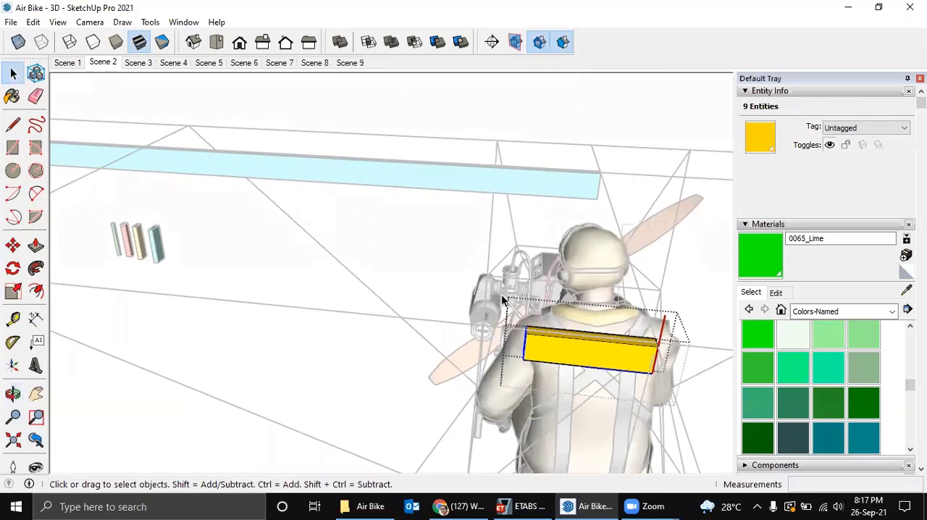
scroll(529, 344, up, 3)
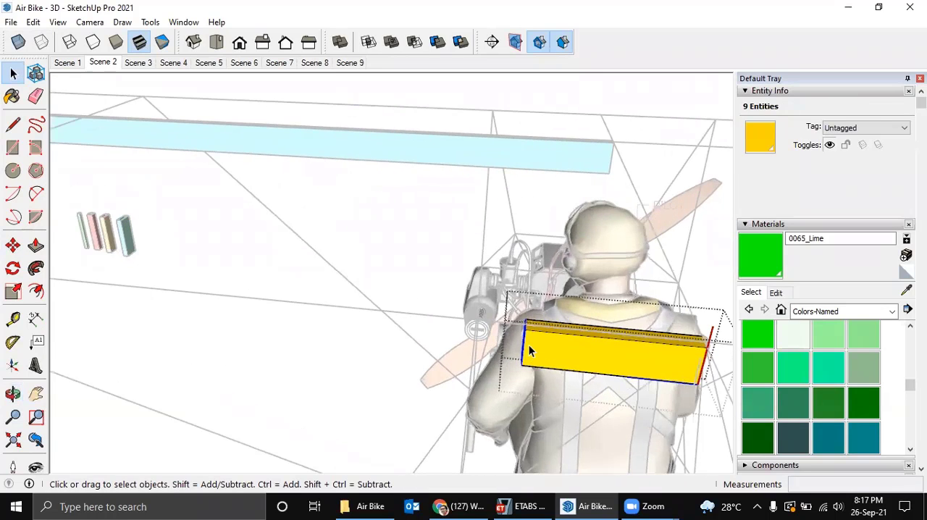
key(m)
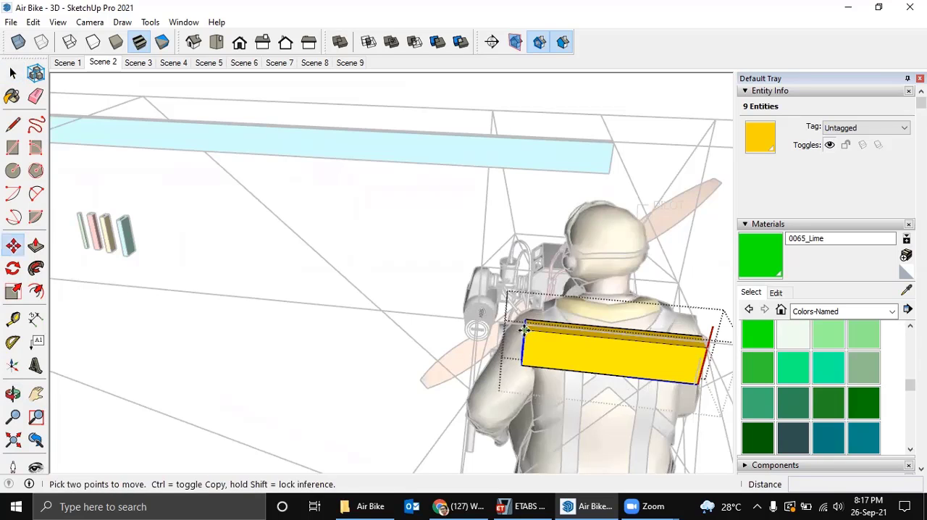
click(525, 326)
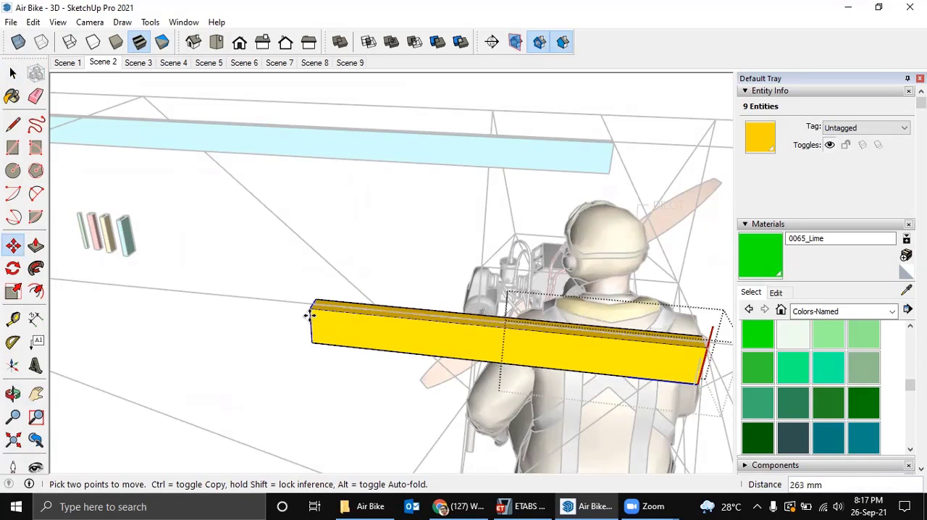
key(Right)
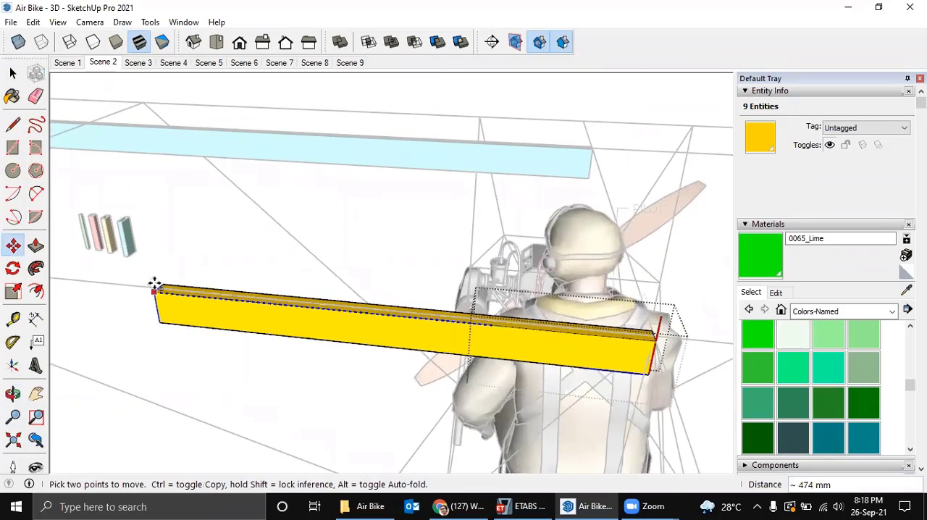
scroll(151, 284, down, 1)
shift+middle_drag(139, 286, 470, 307)
shift+middle_drag(283, 295, 530, 292)
scroll(336, 249, down, 2)
shift+middle_drag(292, 245, 530, 323)
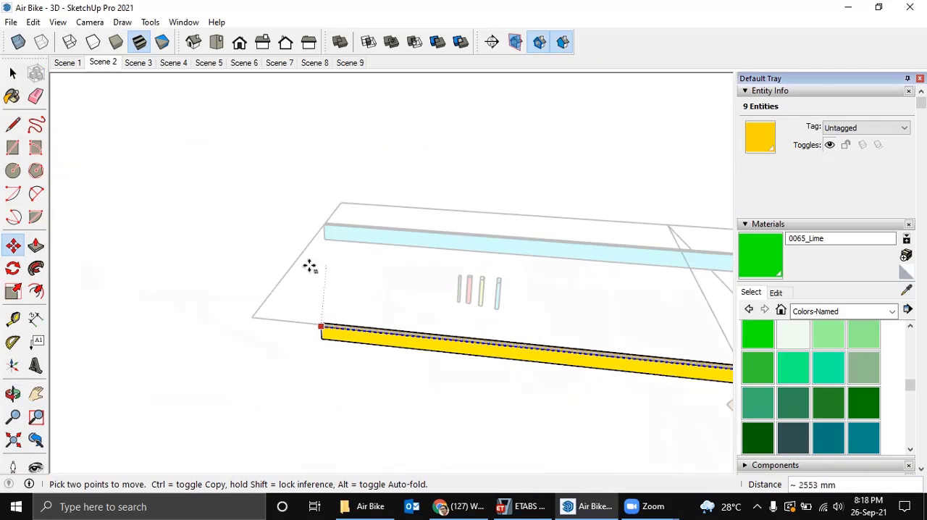
text(2800)
key(Return)
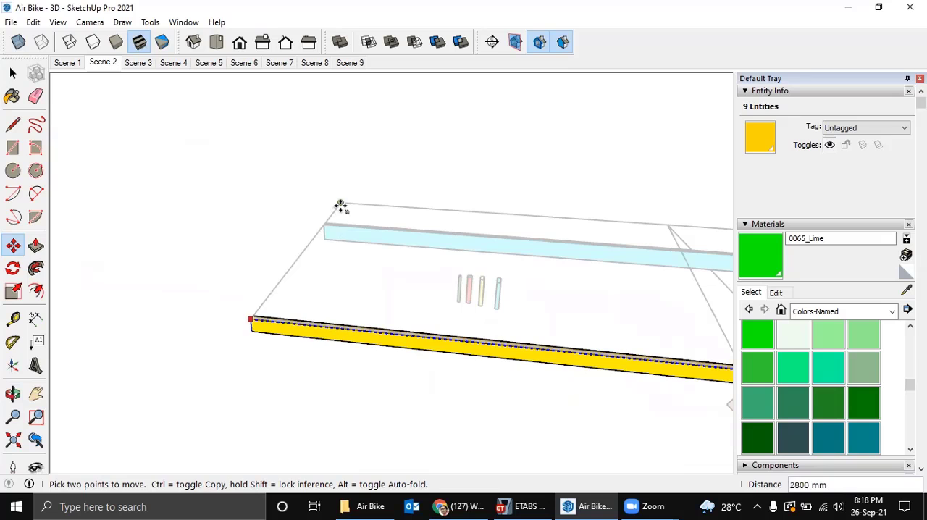
middle_drag(427, 296, 570, 298)
key(space)
click(570, 297)
Copy the yellow rear spar tube by its upper end edge's midpoint 1200 mm forward onto the node ahead of the green spar.
scroll(519, 286, down, 1)
shift+middle_drag(517, 286, 379, 300)
middle_drag(379, 300, 710, 320)
scroll(565, 222, up, 1)
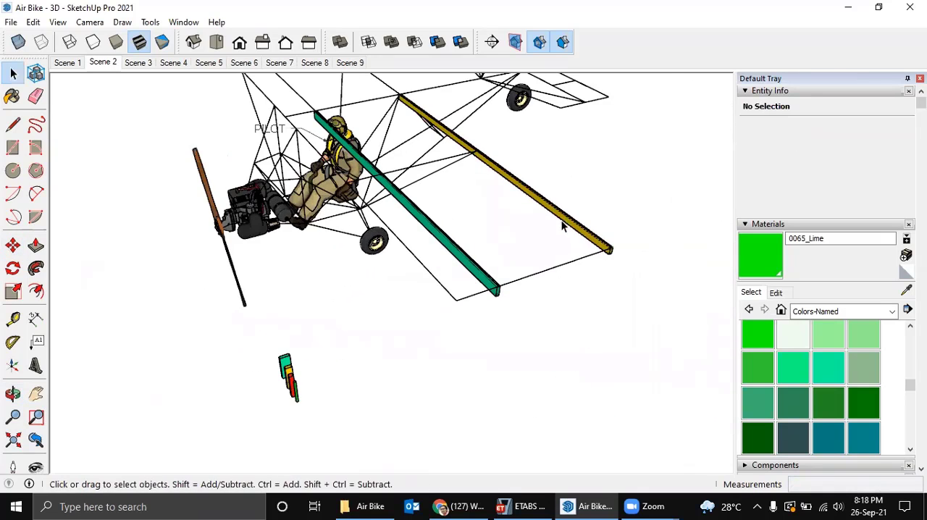
scroll(562, 221, up, 2)
click(561, 220)
shift+middle_drag(523, 224, 625, 368)
scroll(456, 190, up, 2)
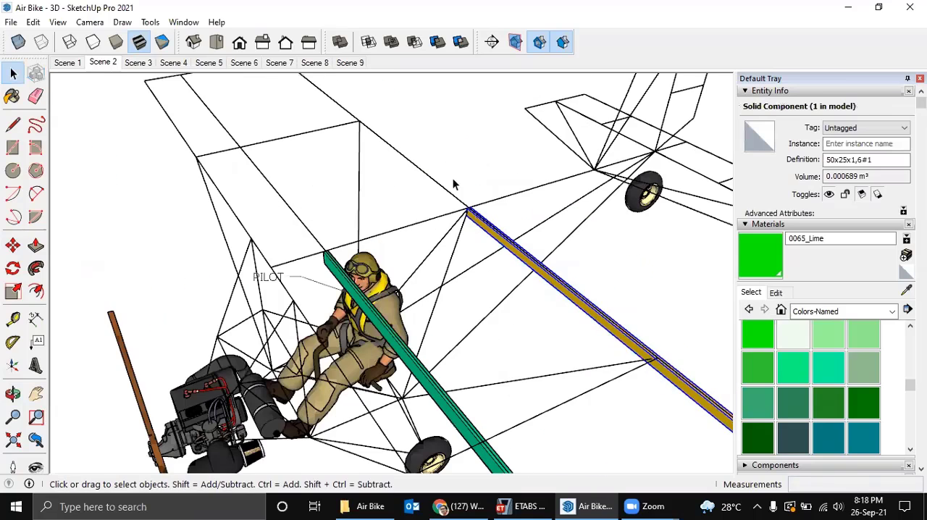
key(m)
scroll(468, 199, up, 3)
scroll(483, 248, up, 1)
key(ctrl)
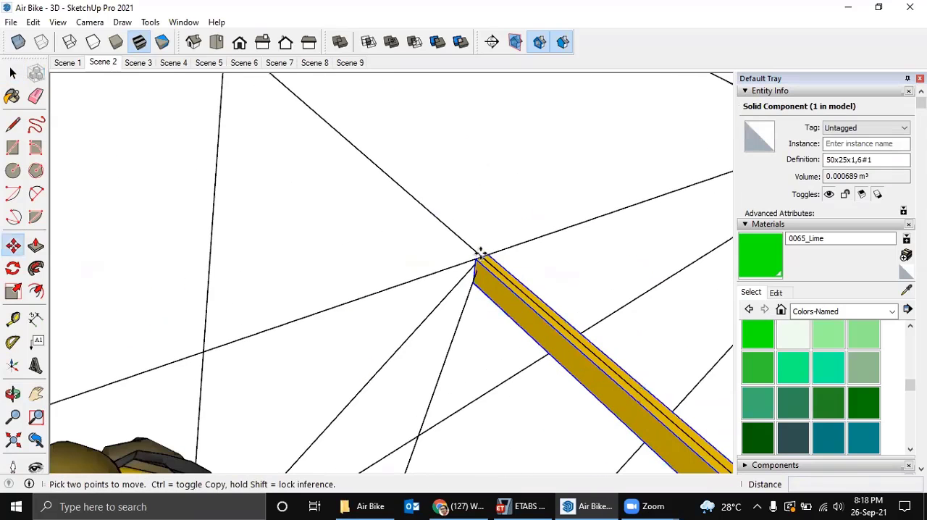
click(479, 257)
shift+middle_drag(265, 297, 519, 189)
scroll(441, 238, down, 4)
shift+middle_drag(312, 289, 464, 210)
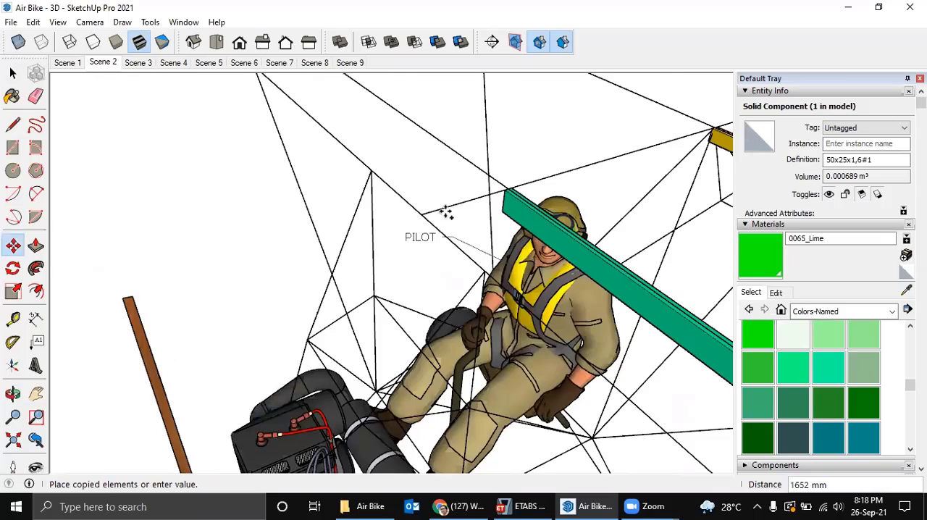
scroll(427, 210, up, 3)
click(384, 210)
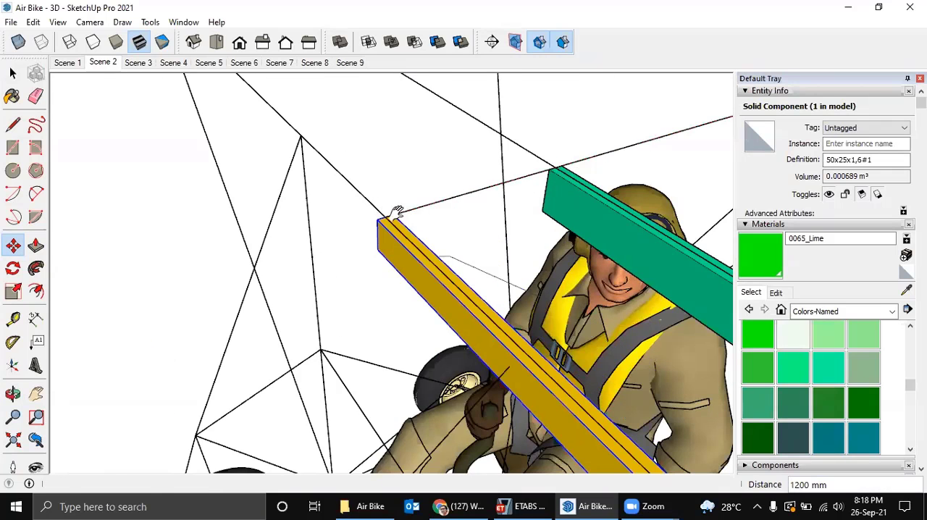
shift+middle_drag(396, 211, 340, 186)
scroll(339, 186, down, 4)
middle_drag(340, 187, 339, 118)
middle_drag(331, 169, 370, 190)
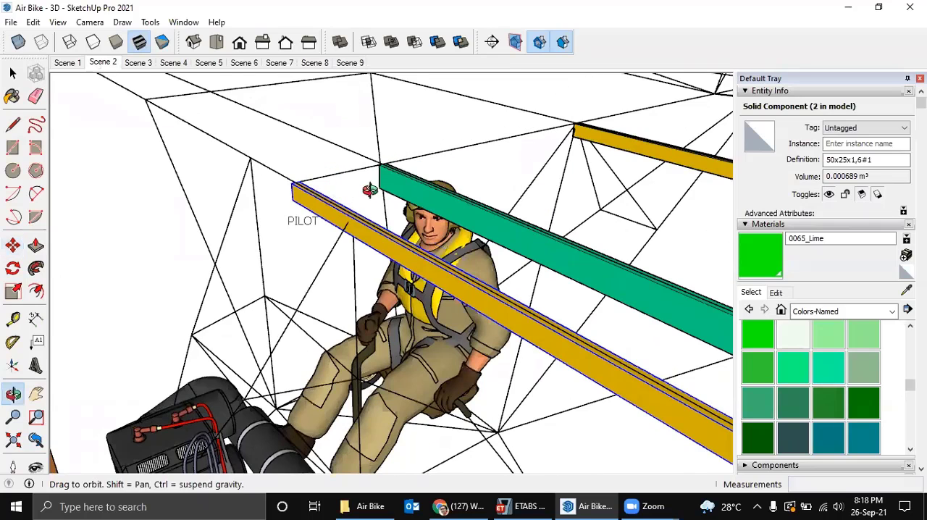
key(m)
middle_drag(327, 126, 354, 121)
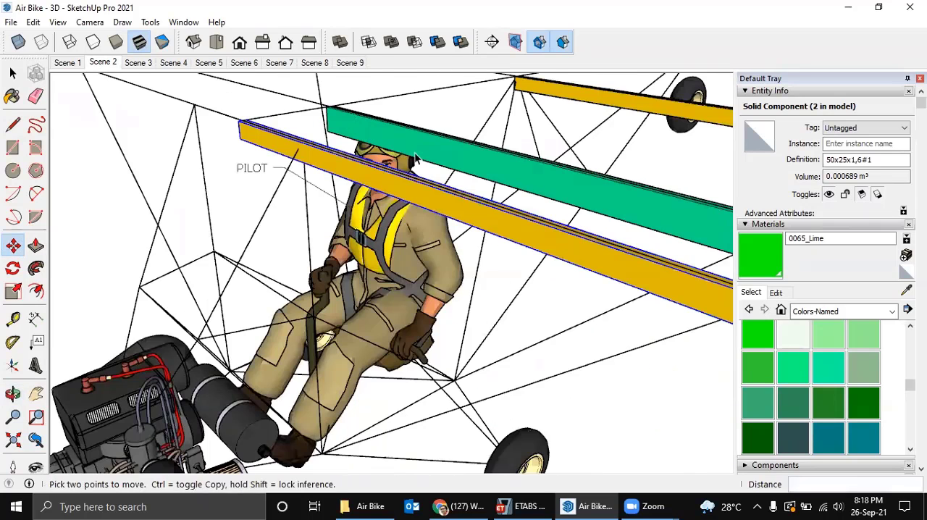
key(space)
Raise the green 75x25x2 spar 25 mm vertically from its lower end corner to level its underside with the front yellow tube's.
scroll(313, 142, down, 4)
shift+middle_drag(203, 129, 208, 129)
middle_drag(460, 196, 419, 246)
scroll(448, 230, up, 2)
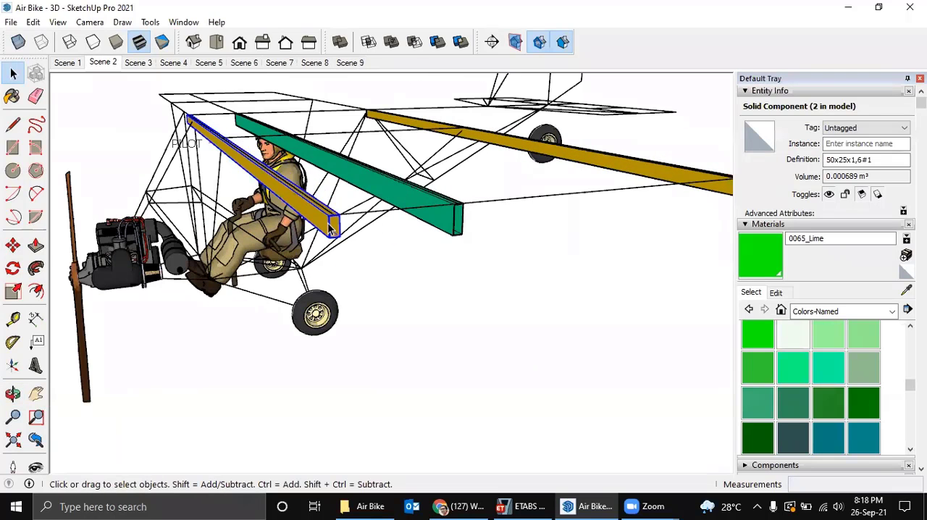
scroll(442, 230, up, 3)
scroll(326, 217, down, 1)
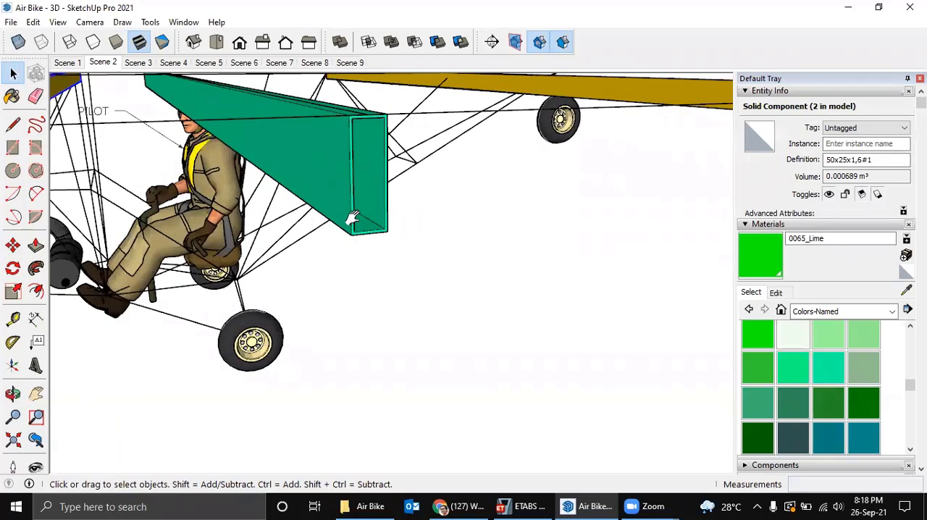
middle_drag(352, 215, 555, 257)
click(449, 244)
scroll(554, 256, up, 3)
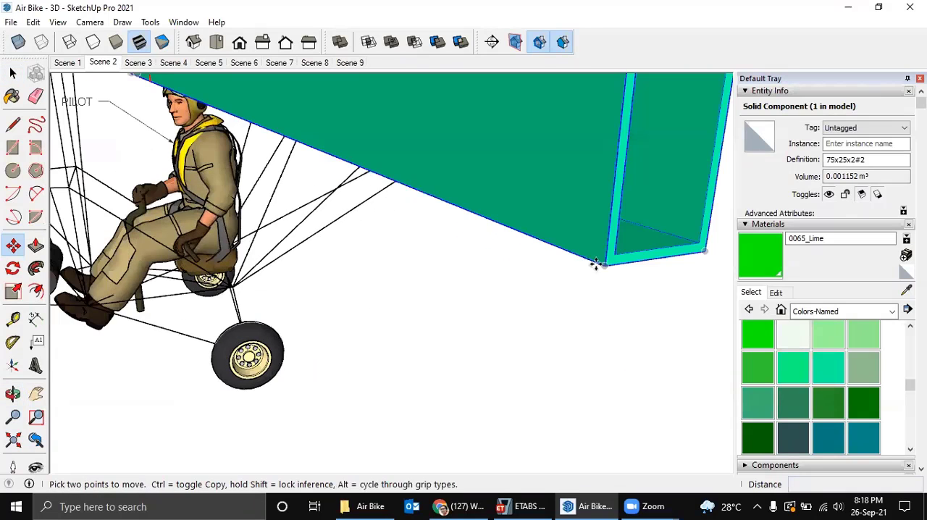
click(604, 266)
scroll(601, 246, down, 3)
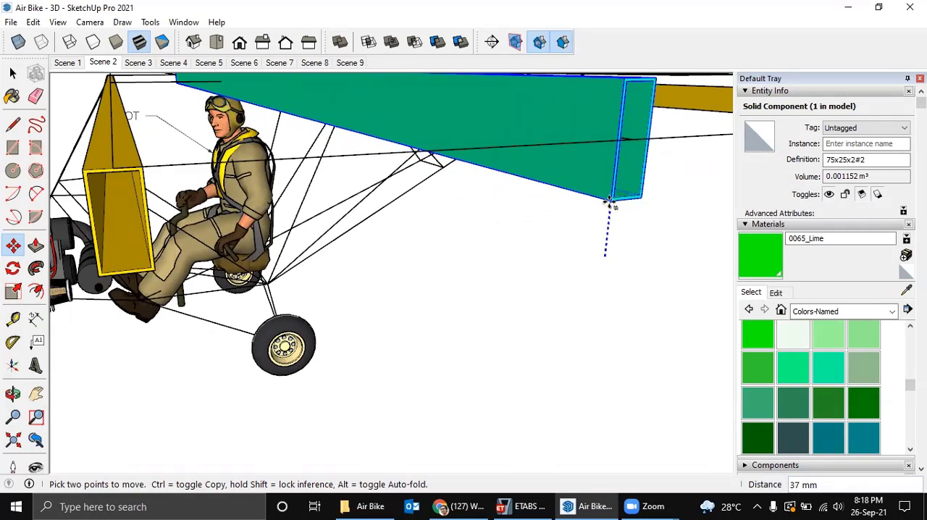
middle_drag(609, 203, 476, 210)
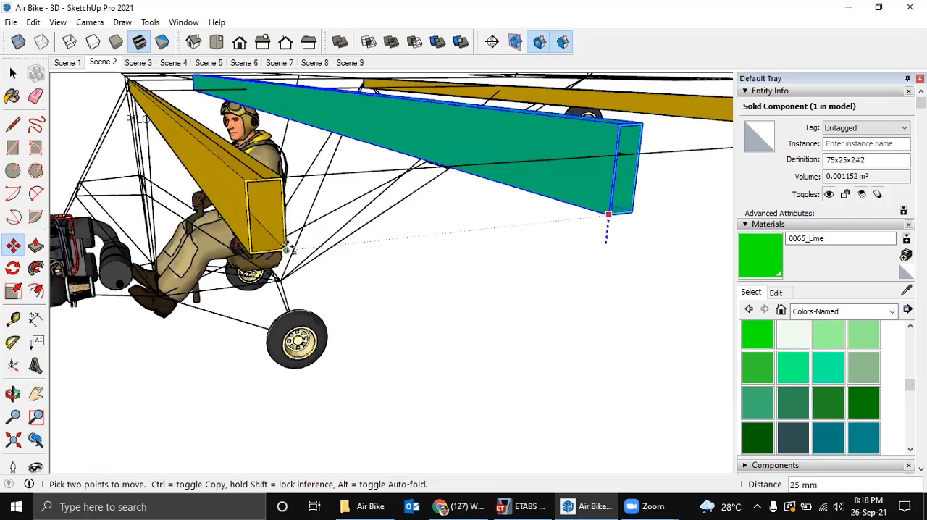
click(288, 250)
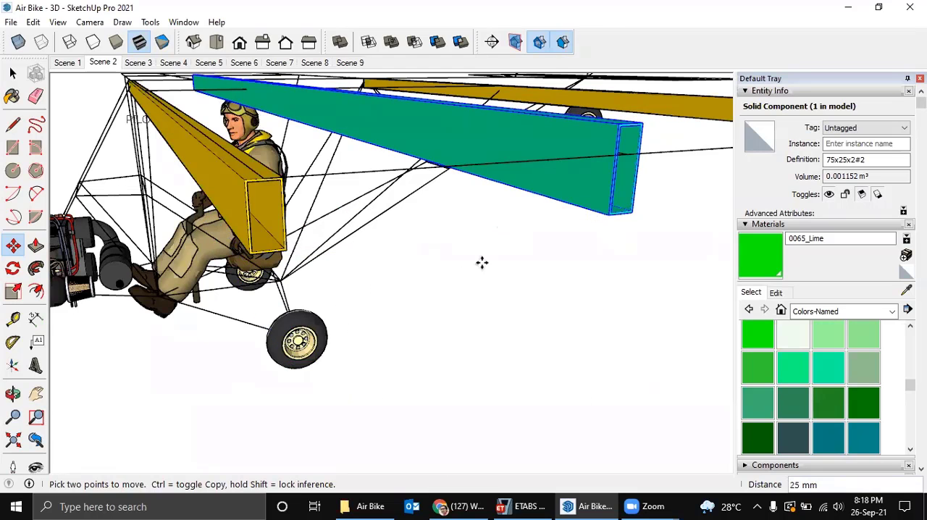
middle_drag(480, 263, 361, 276)
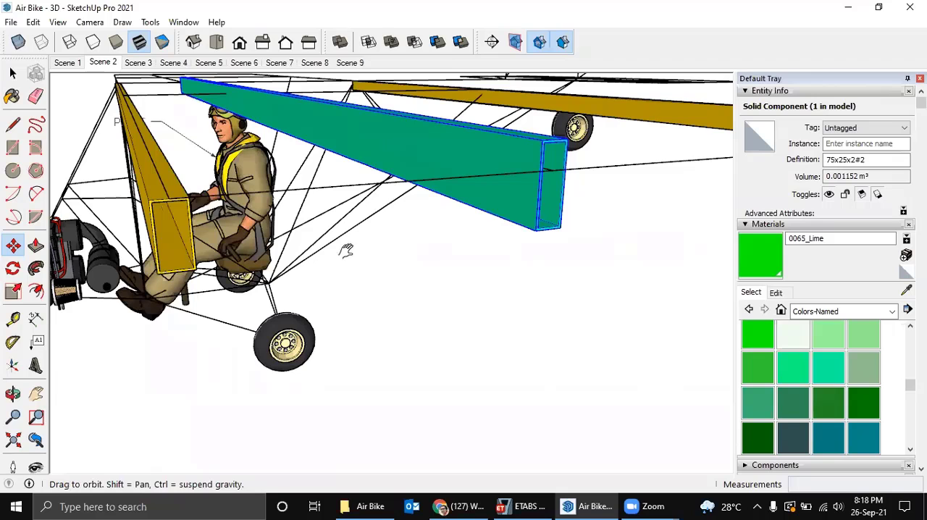
scroll(335, 244, down, 5)
Copy the green spar and both yellow tubes together along the span onto the opposite wing, end to end with the originals.
middle_drag(404, 271, 360, 232)
scroll(443, 285, up, 2)
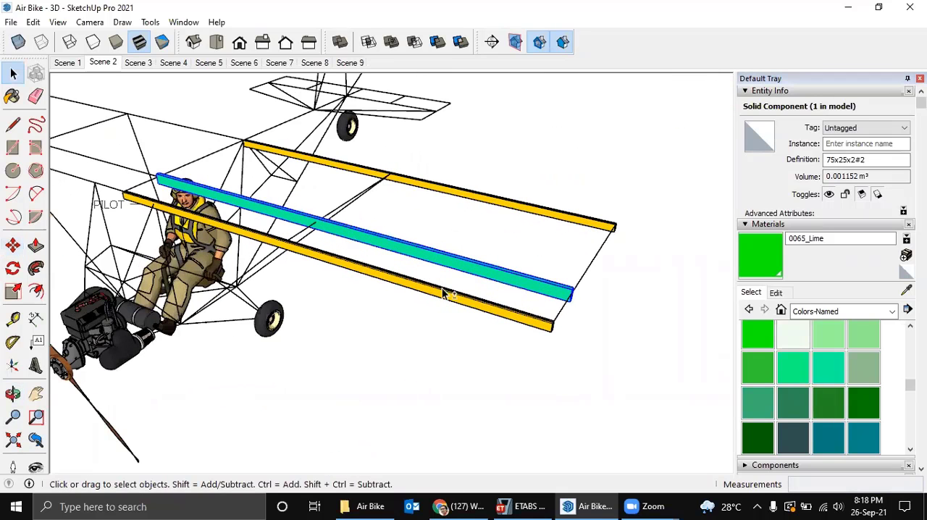
shift+click(443, 296)
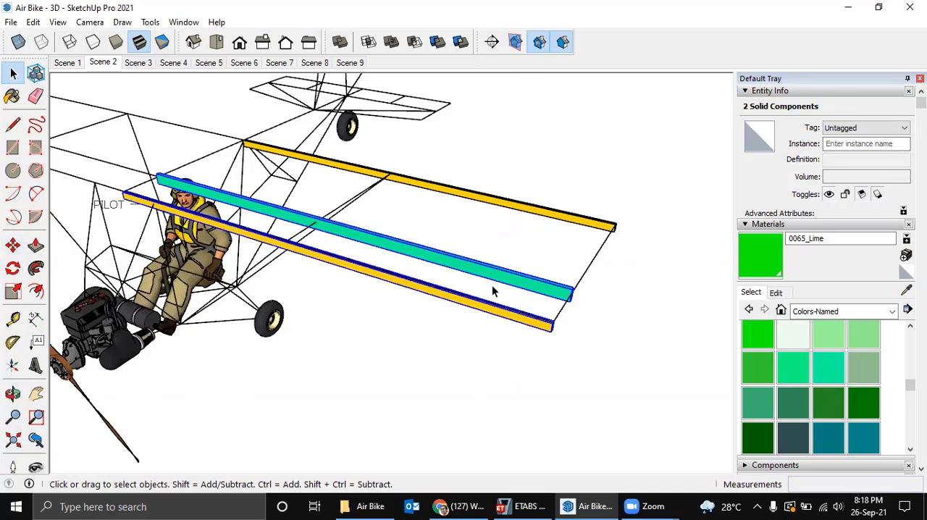
scroll(492, 285, up, 1)
scroll(500, 290, up, 1)
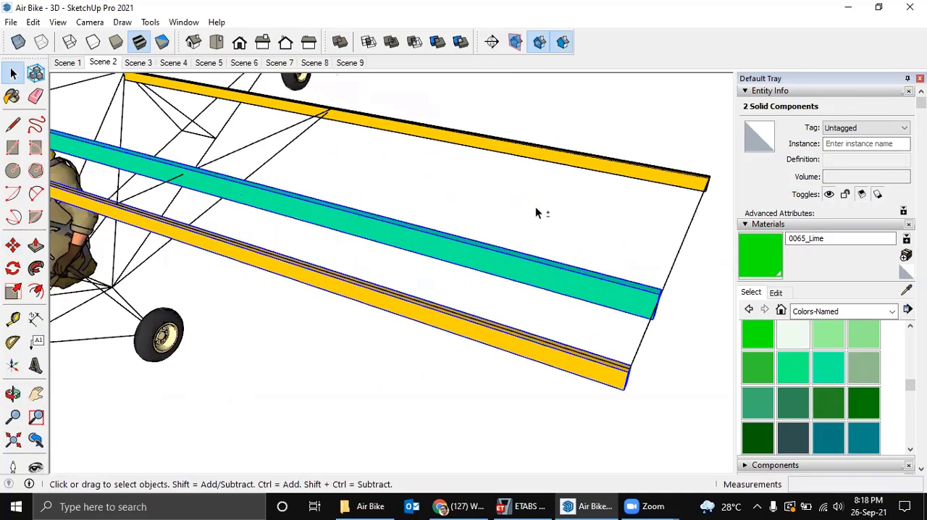
shift+click(555, 161)
scroll(554, 162, down, 2)
scroll(589, 246, down, 3)
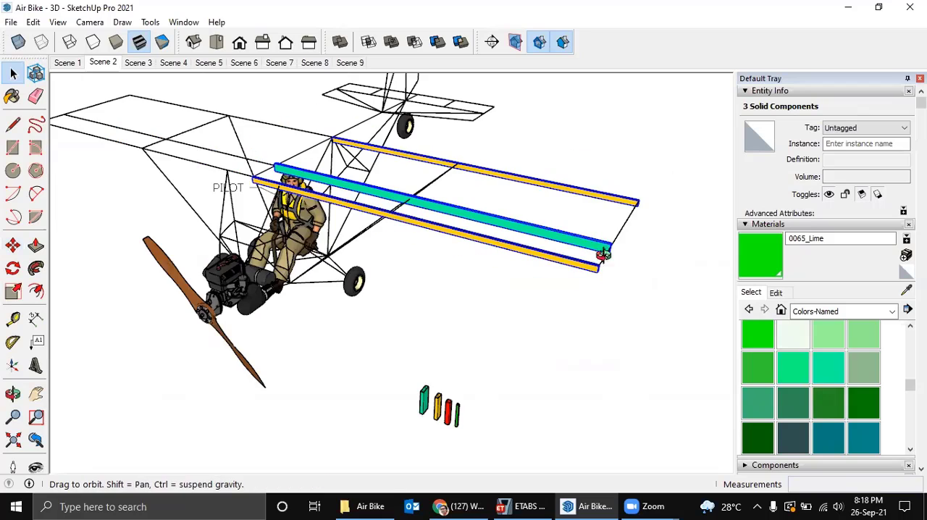
middle_drag(603, 253, 657, 278)
scroll(641, 278, up, 3)
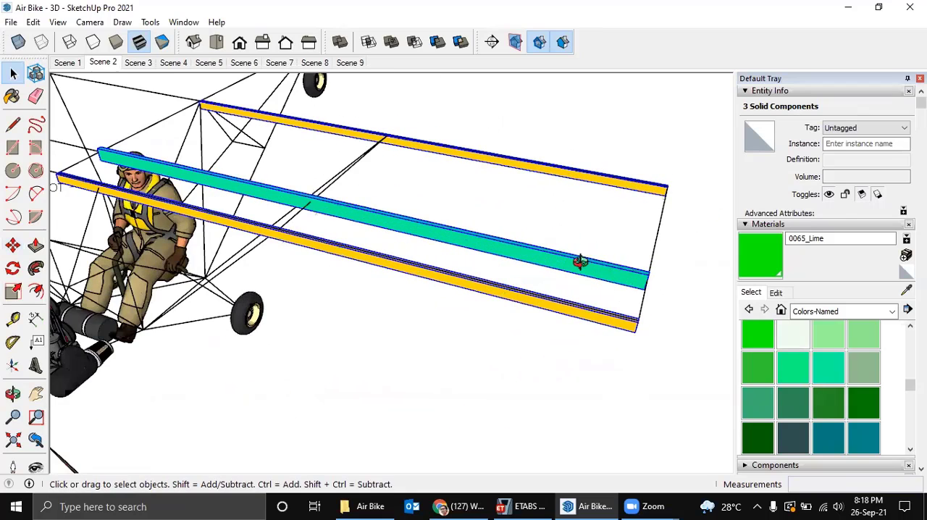
middle_drag(580, 262, 619, 291)
scroll(641, 306, up, 2)
key(m)
key(ctrl)
click(658, 312)
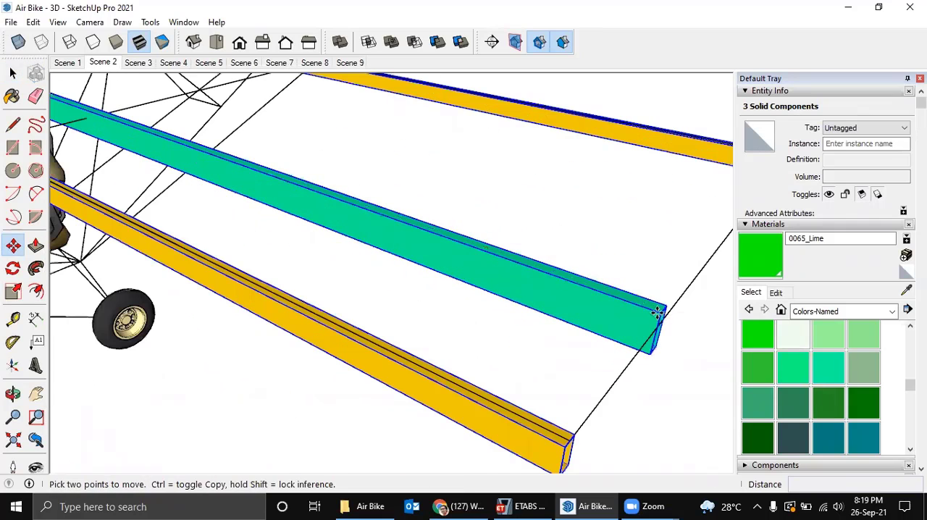
scroll(227, 178, down, 3)
shift+middle_drag(318, 224, 642, 362)
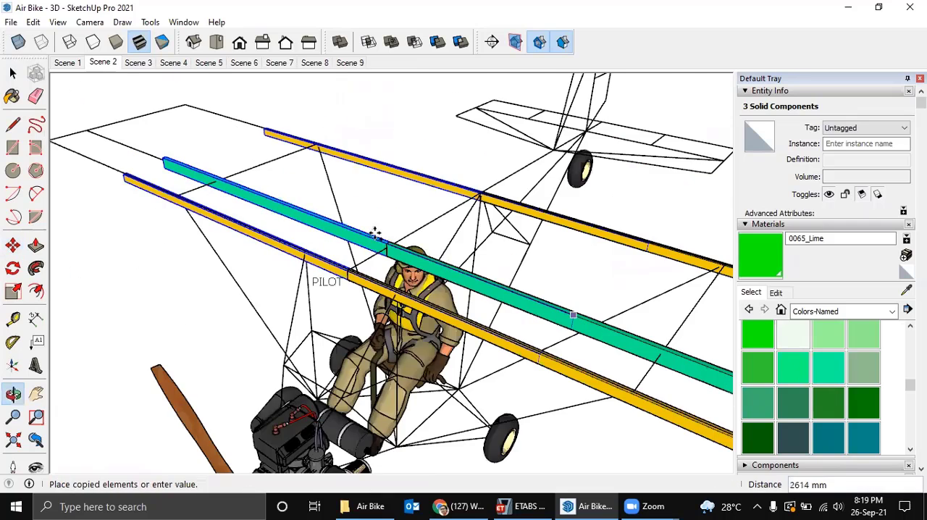
scroll(366, 233, up, 2)
click(355, 234)
scroll(373, 230, down, 3)
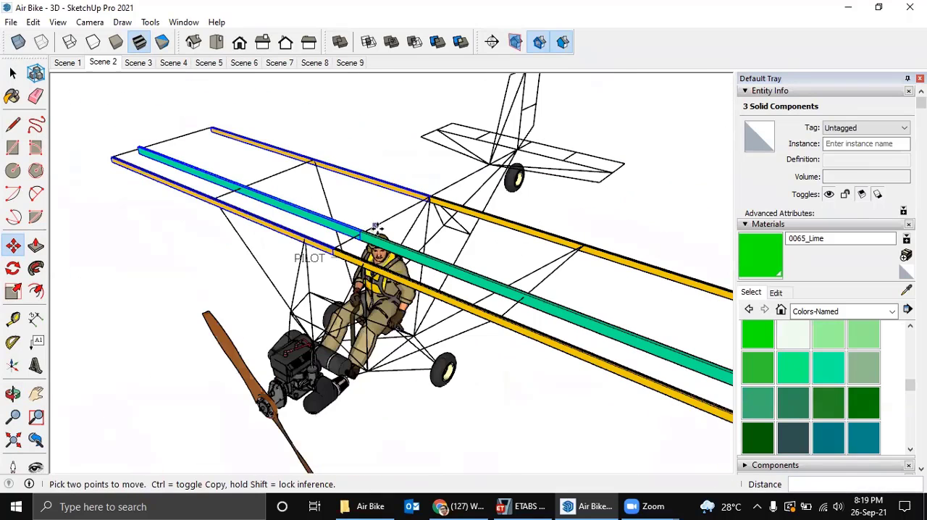
scroll(373, 213, down, 3)
key(space)
click(376, 213)
Review the copied wing spars from several sides and switch to ETABS to consult the section labels in the 3-D view.
middle_drag(385, 215, 271, 170)
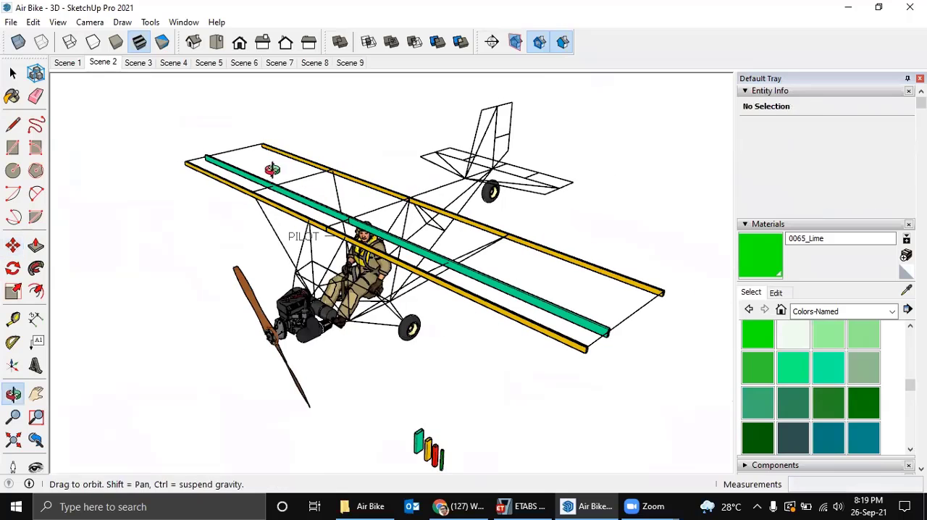
middle_drag(430, 258, 550, 312)
shift+middle_drag(550, 312, 279, 283)
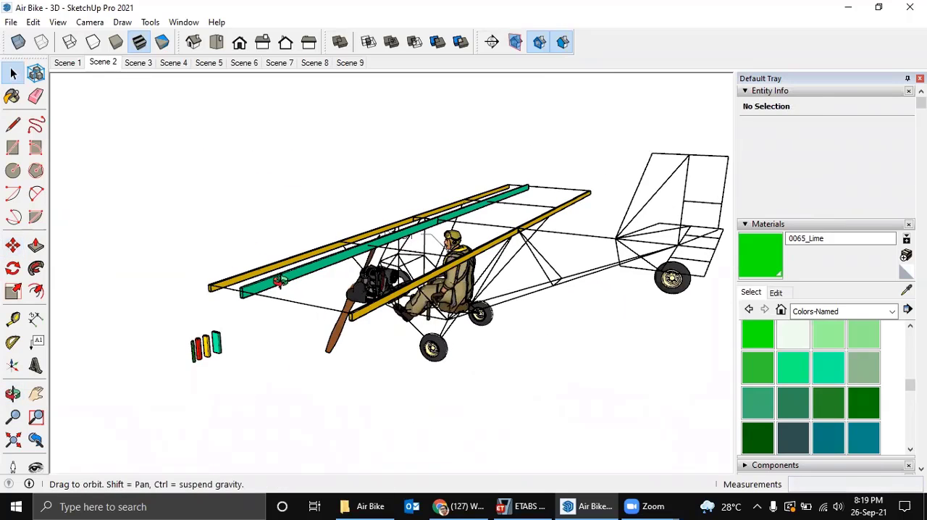
mouse_move(471, 309)
middle_down()
mouse_move(561, 325)
mouse_move(547, 306)
mouse_move(508, 298)
mouse_move(574, 292)
mouse_move(461, 272)
mouse_move(417, 245)
mouse_move(418, 217)
middle_up()
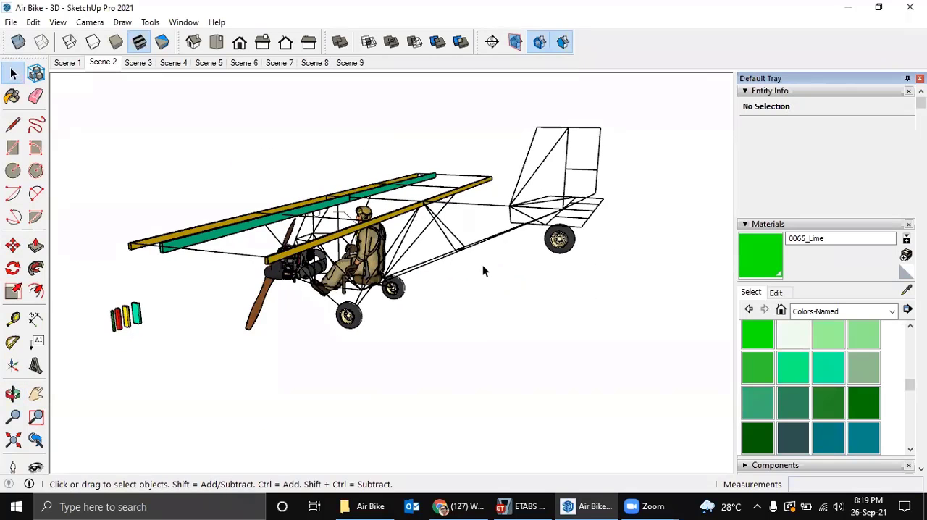
middle_drag(484, 270, 630, 481)
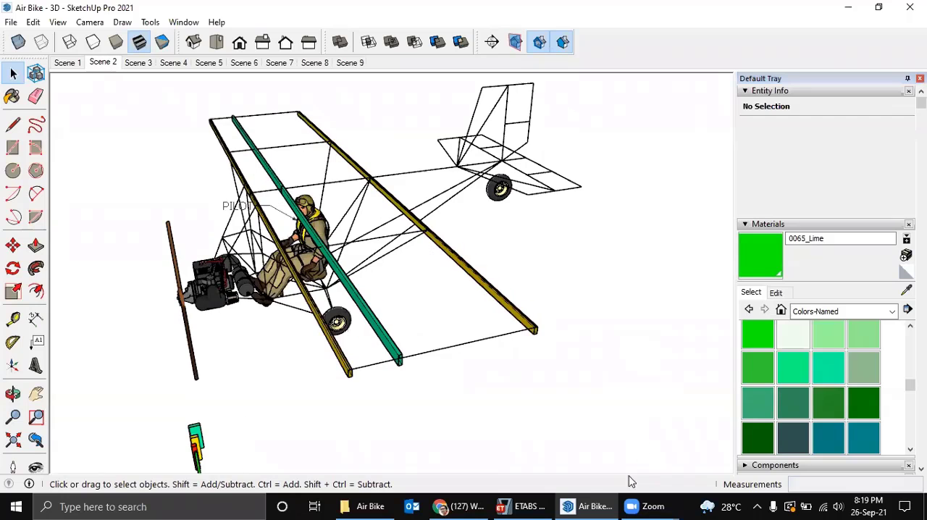
click(523, 506)
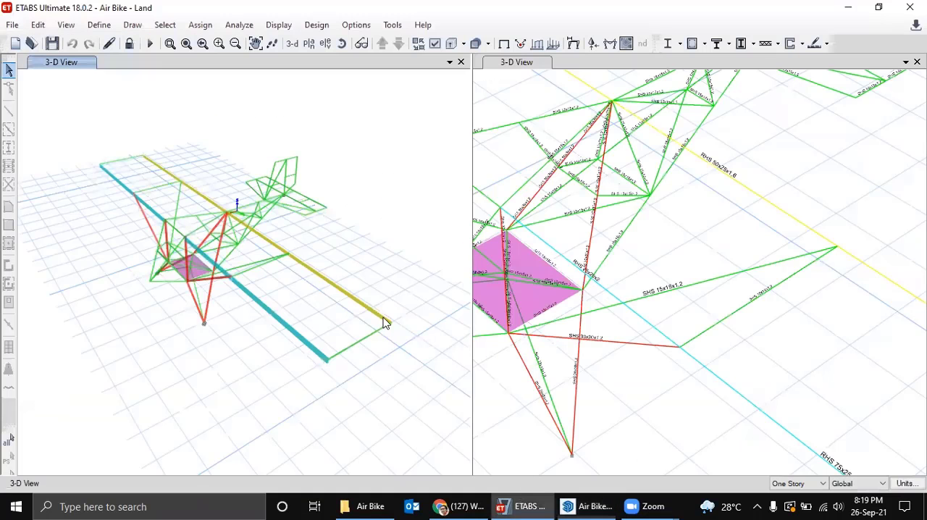
Check the frame members' section labels in the ETABS 3-D view, and switch back to the SketchUp model.
scroll(667, 177, down, 4)
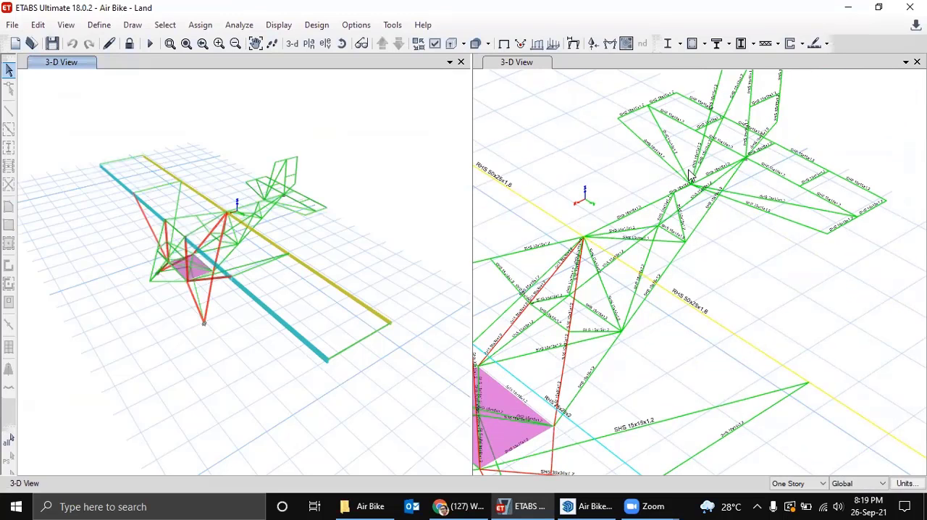
click(588, 506)
middle_drag(535, 272, 399, 269)
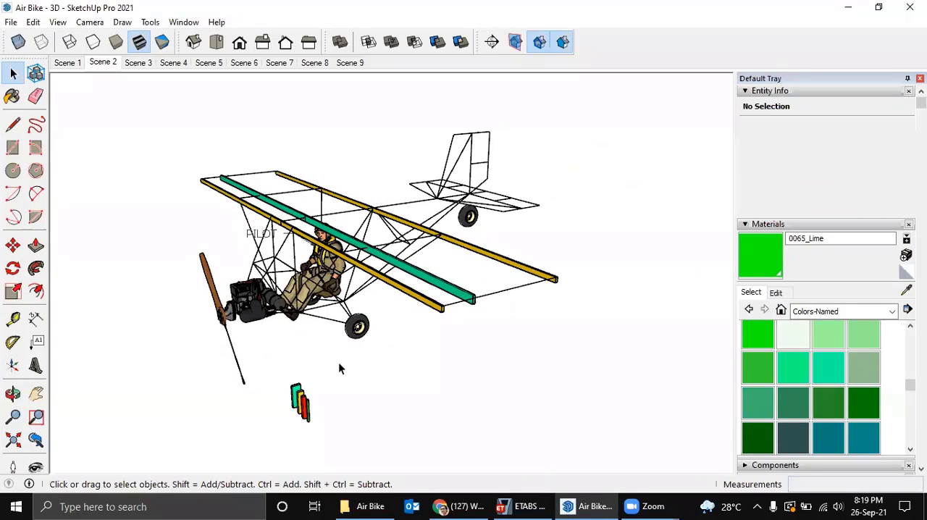
scroll(339, 368, up, 5)
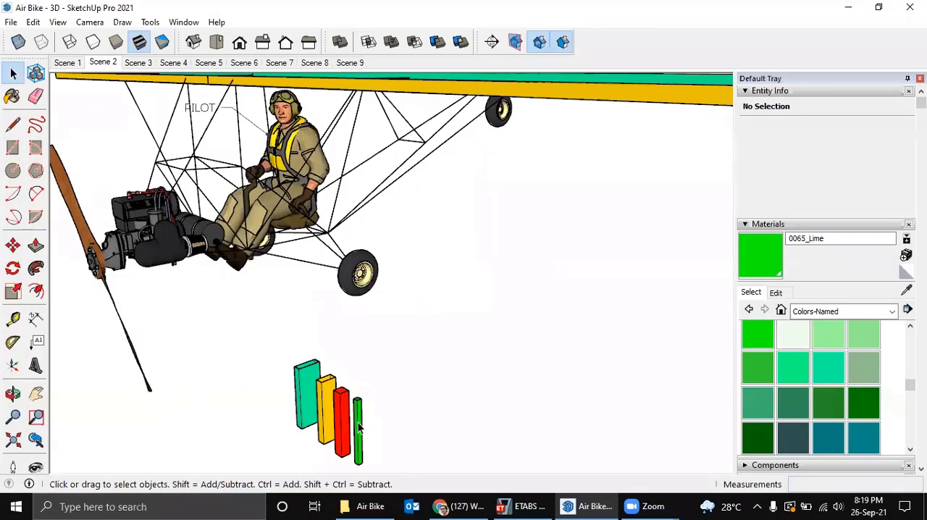
Copy the green 15x15x1.2 sample tube by its lower end onto the front yellow spar beside its mid-span joint.
click(359, 428)
scroll(358, 427, down, 2)
middle_drag(358, 426, 351, 357)
scroll(366, 395, up, 3)
key(m)
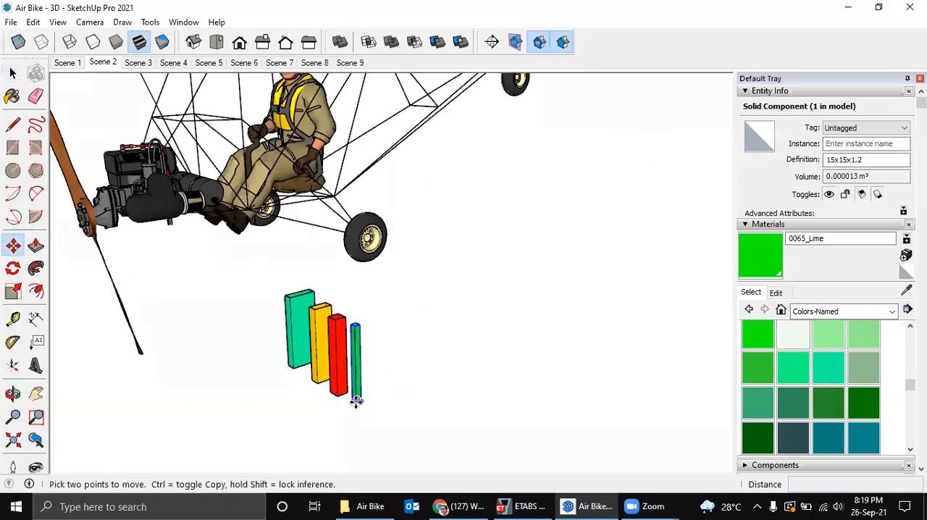
click(356, 400)
key(ctrl)
scroll(525, 257, down, 2)
middle_drag(523, 245, 393, 399)
middle_drag(492, 280, 443, 188)
middle_drag(435, 271, 367, 283)
scroll(310, 257, up, 1)
scroll(310, 257, up, 2)
scroll(273, 250, up, 3)
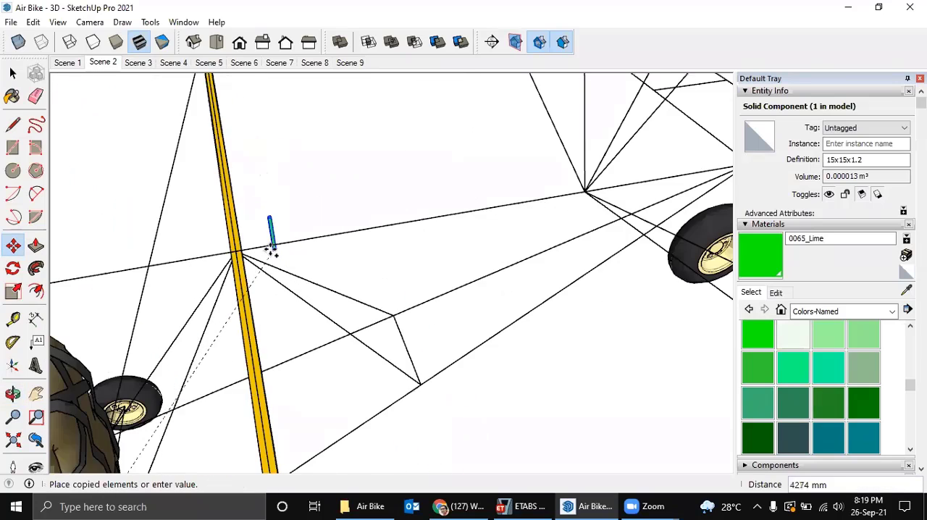
scroll(273, 249, down, 2)
scroll(267, 246, down, 2)
shift+middle_drag(266, 246, 410, 257)
middle_drag(409, 257, 502, 223)
middle_drag(287, 313, 245, 327)
shift+middle_drag(245, 327, 318, 297)
scroll(309, 299, up, 4)
scroll(310, 298, up, 5)
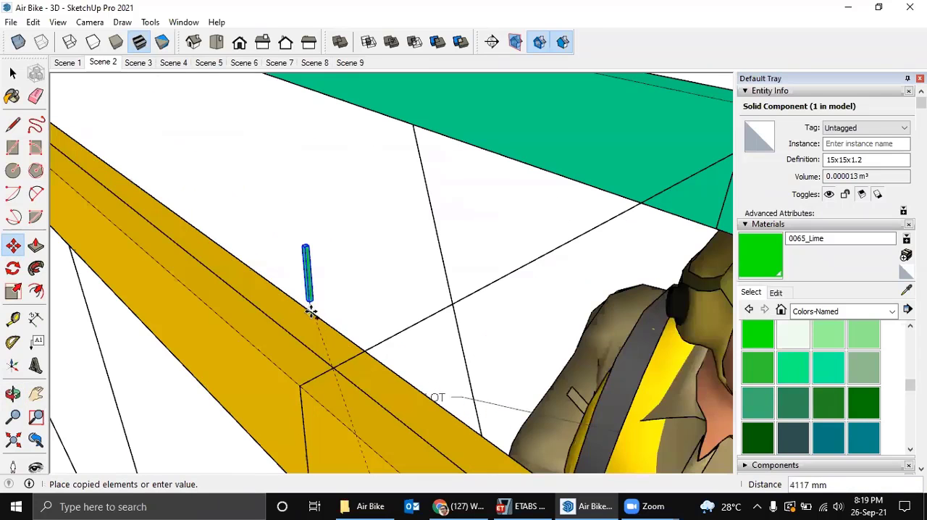
click(354, 351)
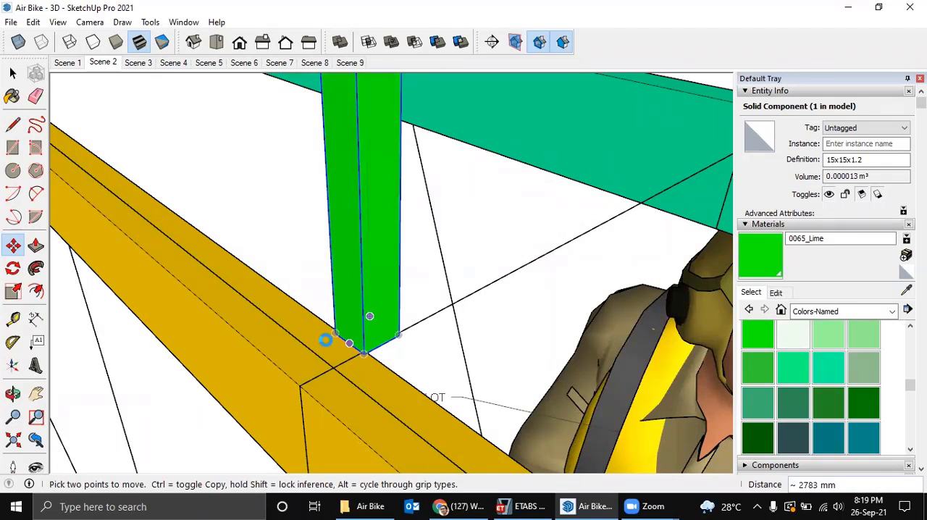
Move the copied tube by its lower edge's midpoint about 13 mm onto the mid-span joint at the spar's centreline.
middle_drag(349, 344, 366, 346)
scroll(365, 349, up, 2)
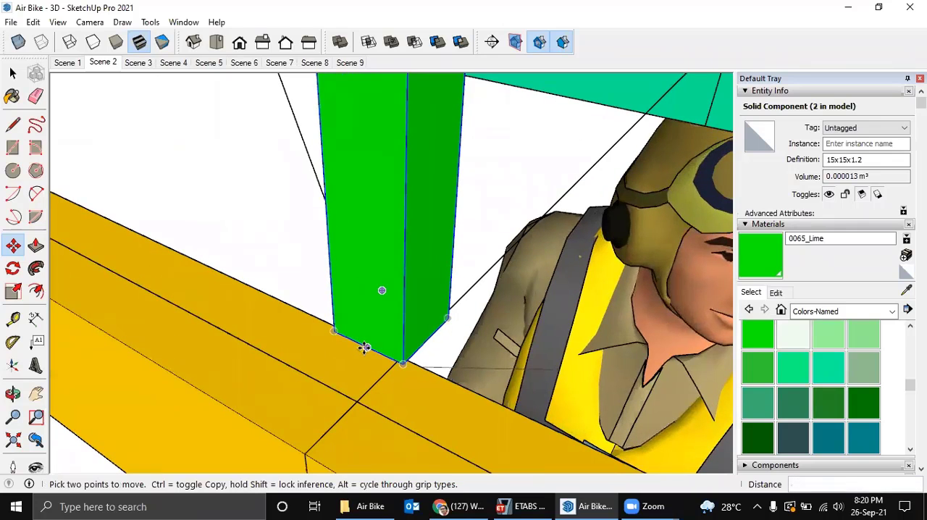
click(364, 348)
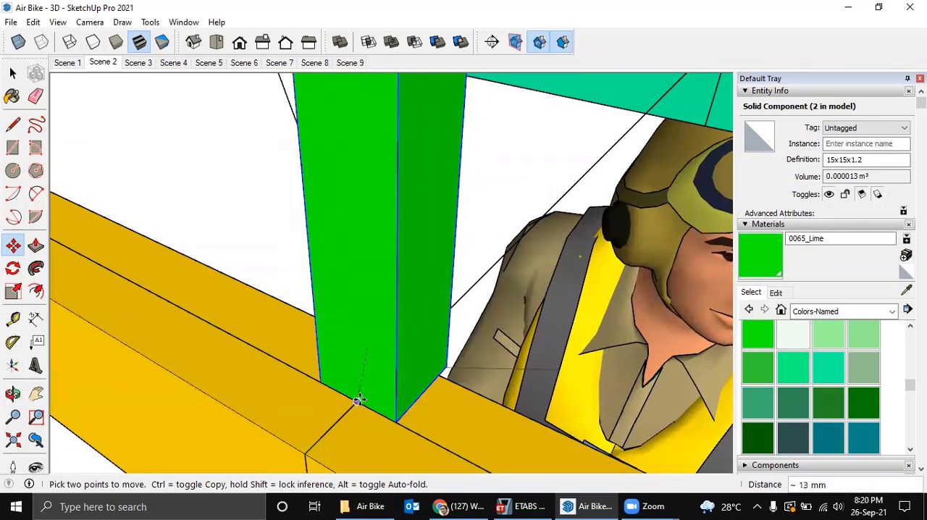
Rotate the upright green tube 90 degrees about its lower corner onto the red axis, pointing towards the tail.
scroll(362, 393, down, 3)
middle_drag(362, 393, 331, 341)
key(q)
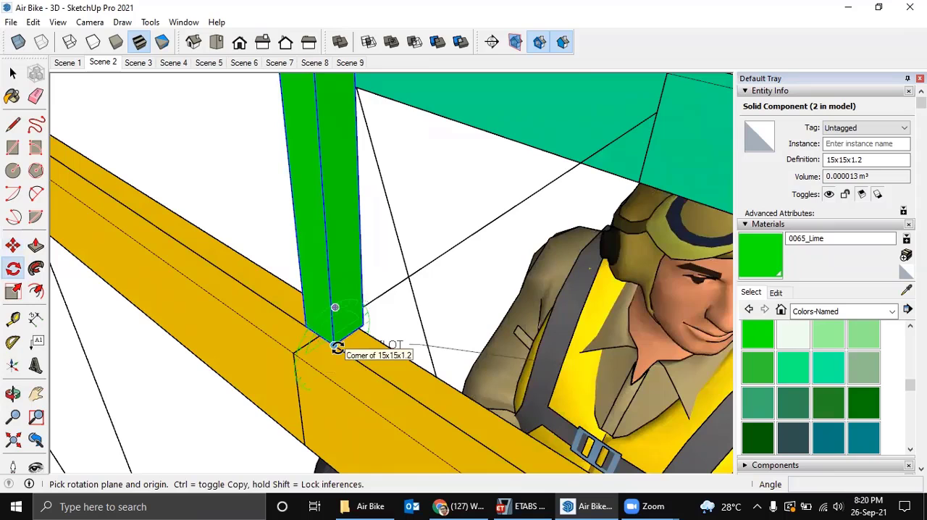
click(335, 345)
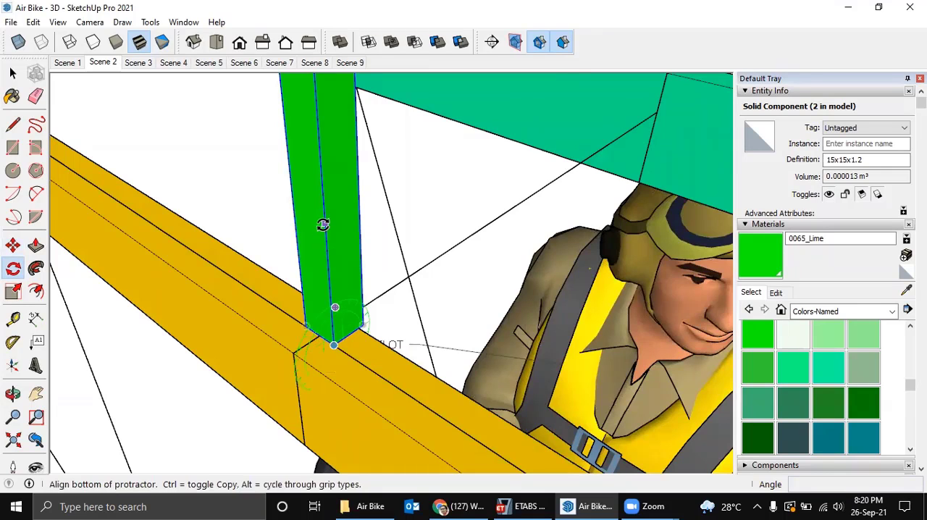
click(324, 221)
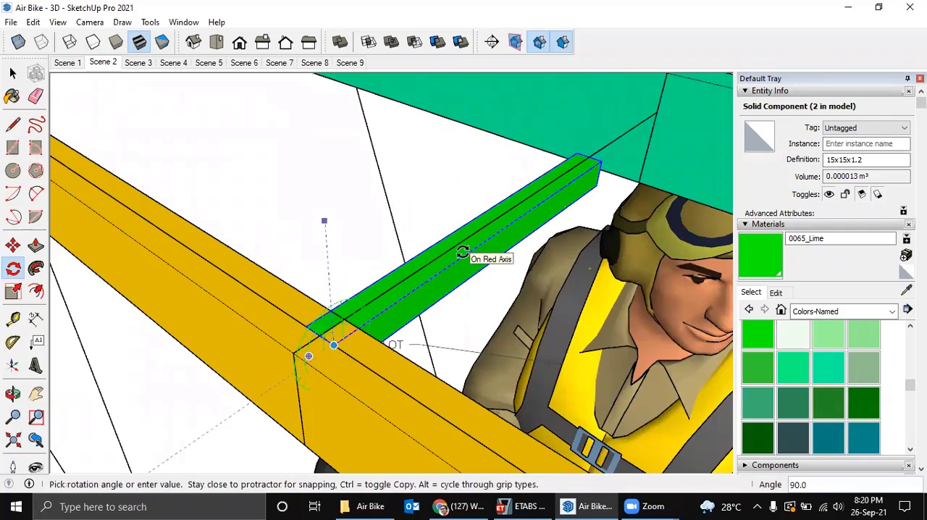
click(462, 252)
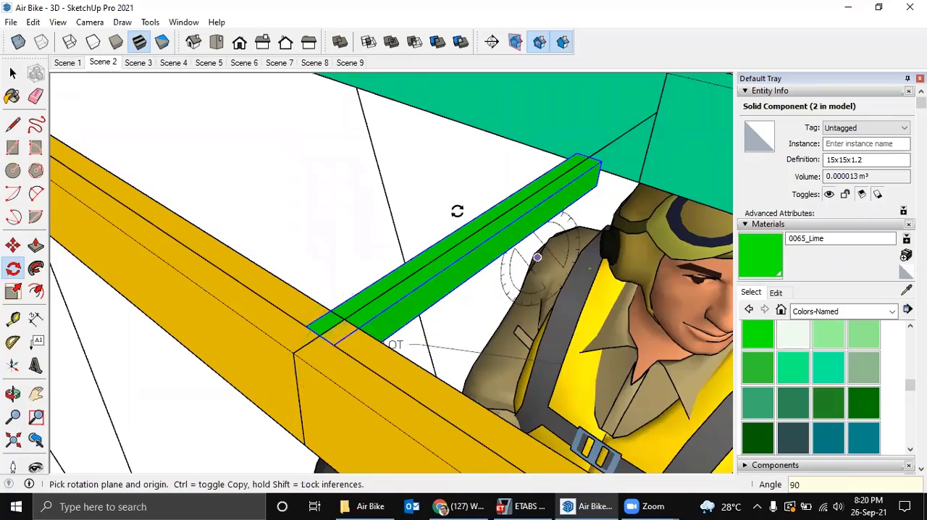
Make the rotated 15x15x1.2 tube a unique component.
scroll(459, 212, down, 2)
middle_drag(427, 214, 435, 247)
scroll(362, 199, up, 3)
key(space)
scroll(434, 247, up, 2)
right_click(434, 248)
click(474, 251)
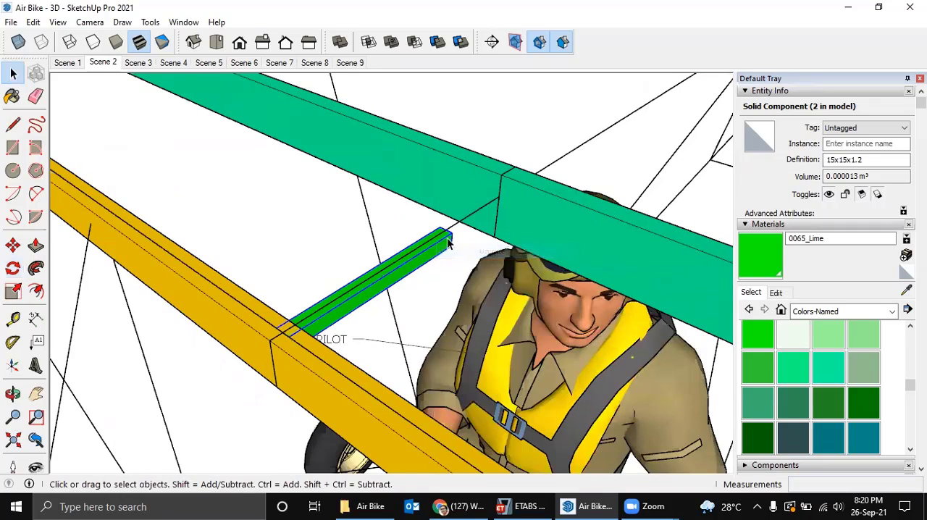
Edit the unique tube and stretch its rear end along the top fuselage line to the frame node above the tail wheel.
double_click(445, 245)
middle_drag(456, 259, 434, 277)
drag(403, 279, 439, 250)
key(m)
middle_drag(424, 256, 484, 226)
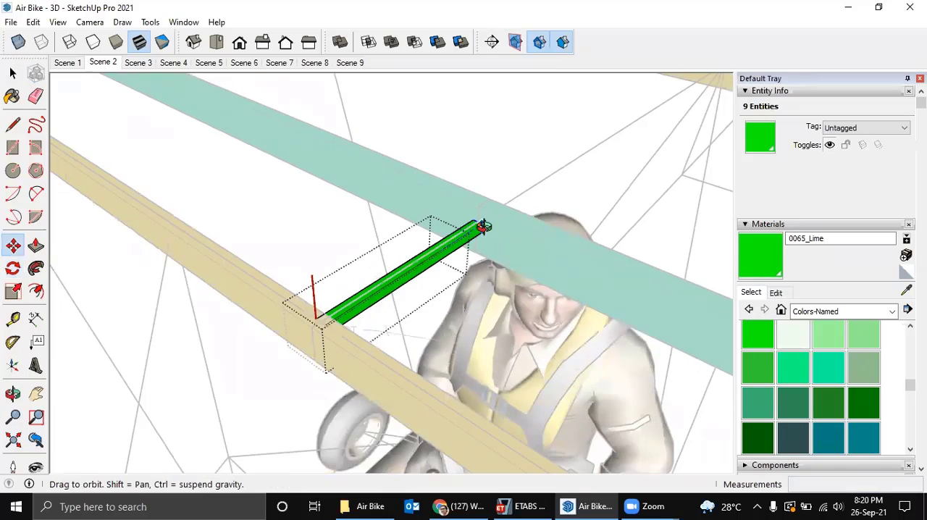
middle_drag(422, 270, 426, 270)
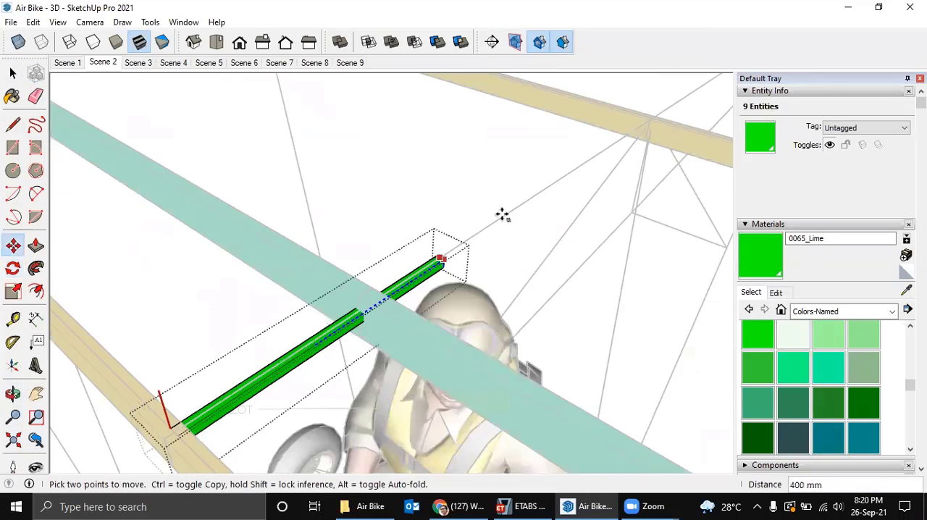
scroll(507, 210, down, 1)
middle_drag(571, 194, 521, 270)
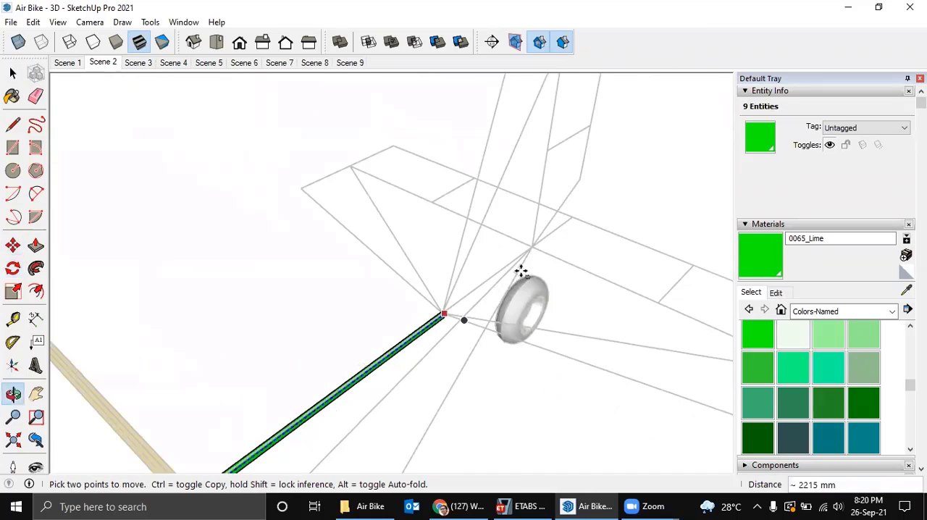
scroll(539, 250, up, 1)
click(536, 244)
key(space)
key(Escape)
scroll(540, 247, down, 4)
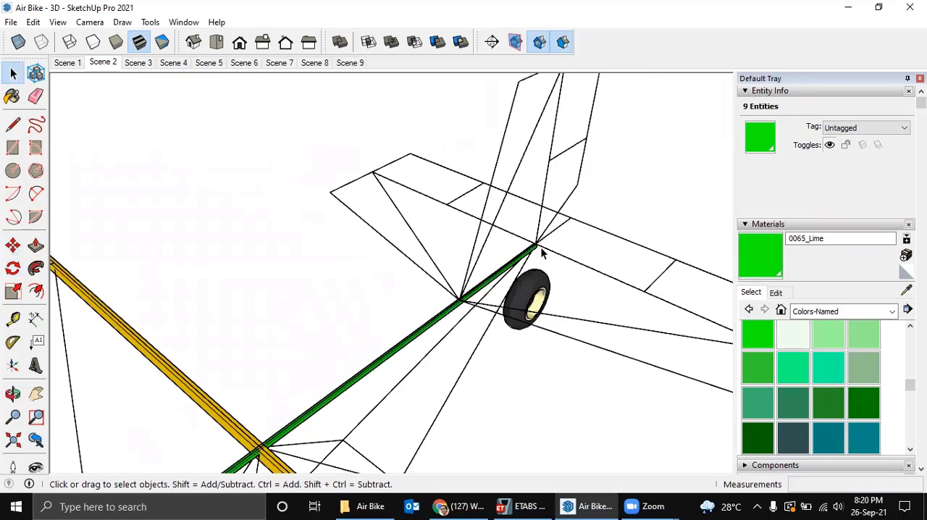
Copy the long green top tube by its front end edge's midpoint onto the lower frame node beneath the pilot's seat.
shift+middle_drag(540, 250, 515, 304)
middle_drag(456, 246, 410, 265)
scroll(416, 333, up, 3)
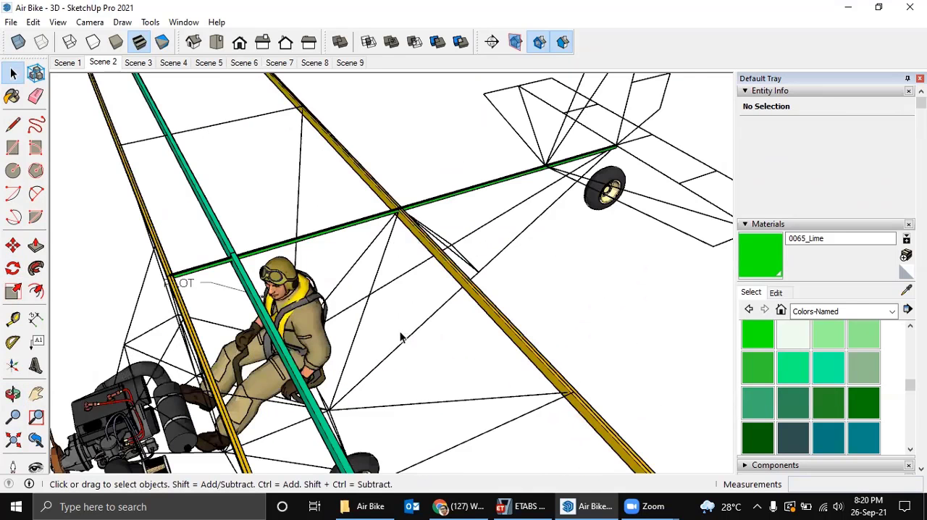
middle_drag(375, 330, 434, 293)
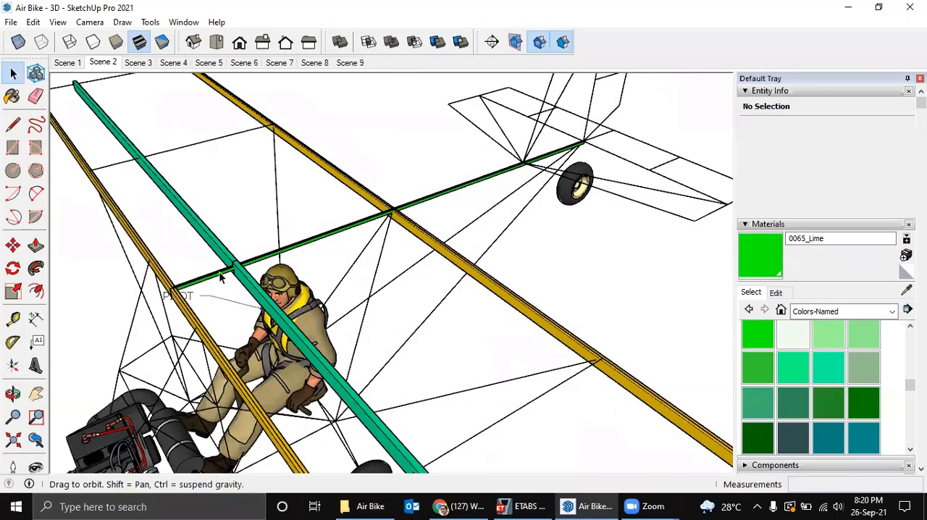
middle_drag(216, 292, 255, 297)
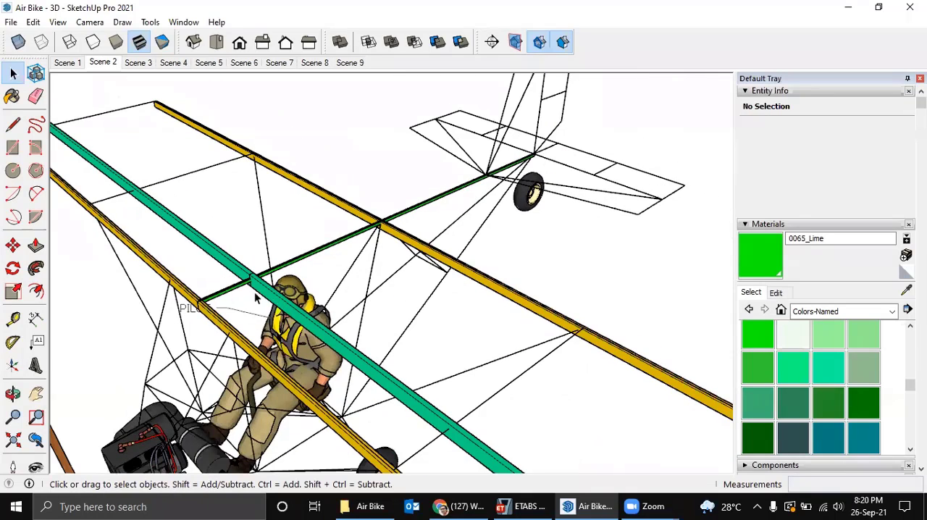
scroll(211, 309, up, 5)
click(213, 316)
scroll(211, 317, up, 1)
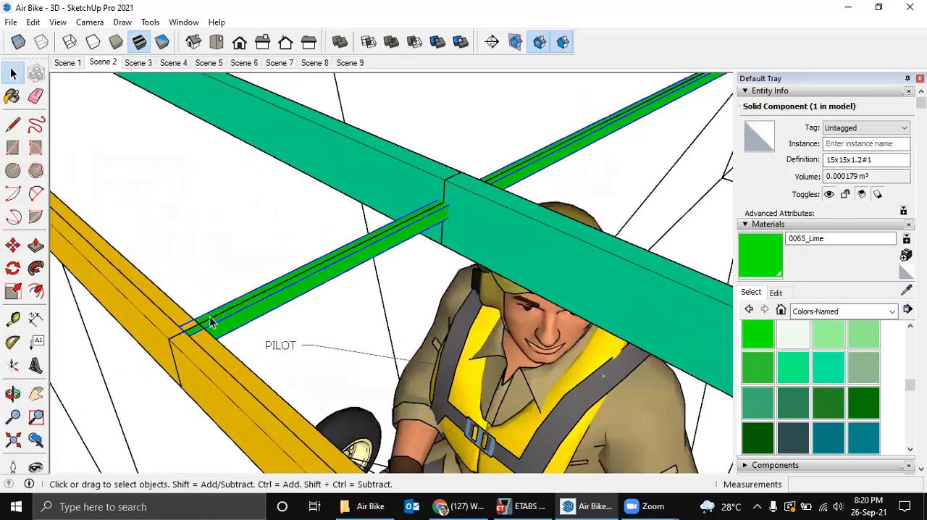
key(m)
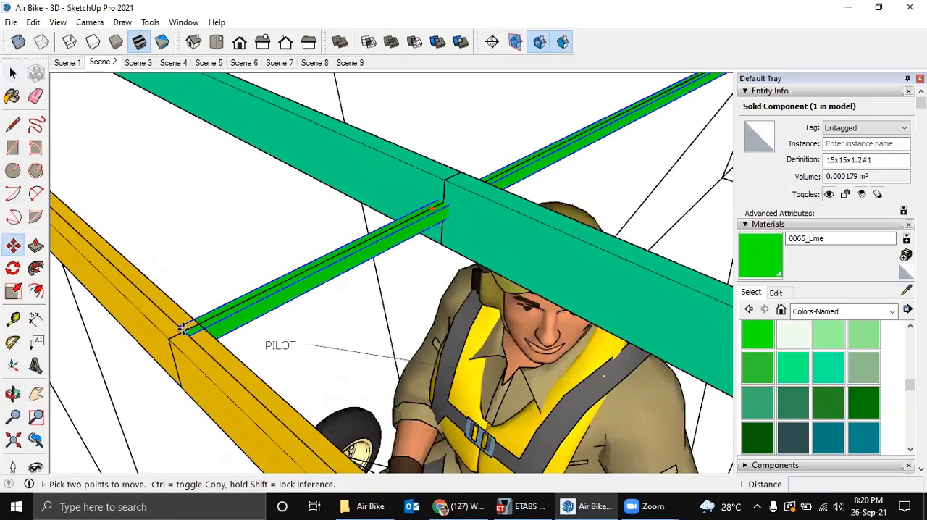
click(184, 329)
key(ctrl)
scroll(445, 341, down, 4)
middle_drag(533, 365, 143, 195)
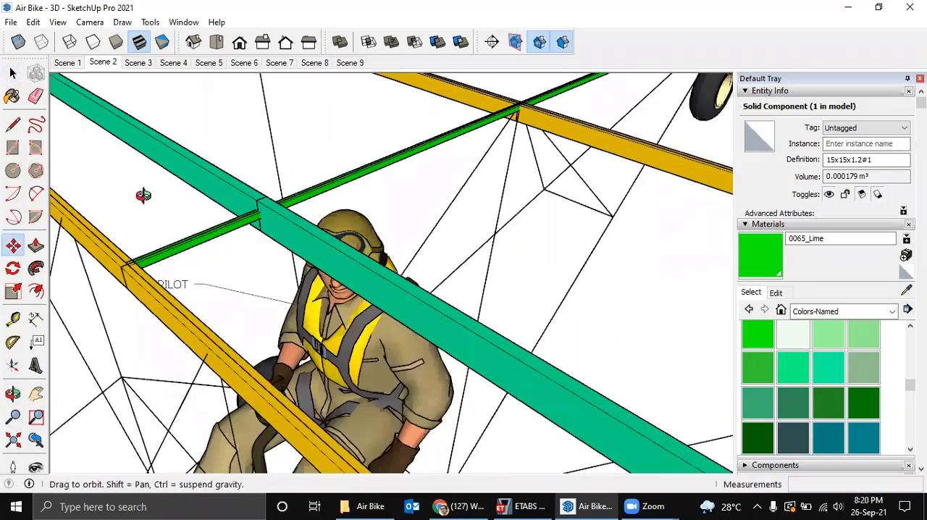
middle_drag(387, 335, 128, 376)
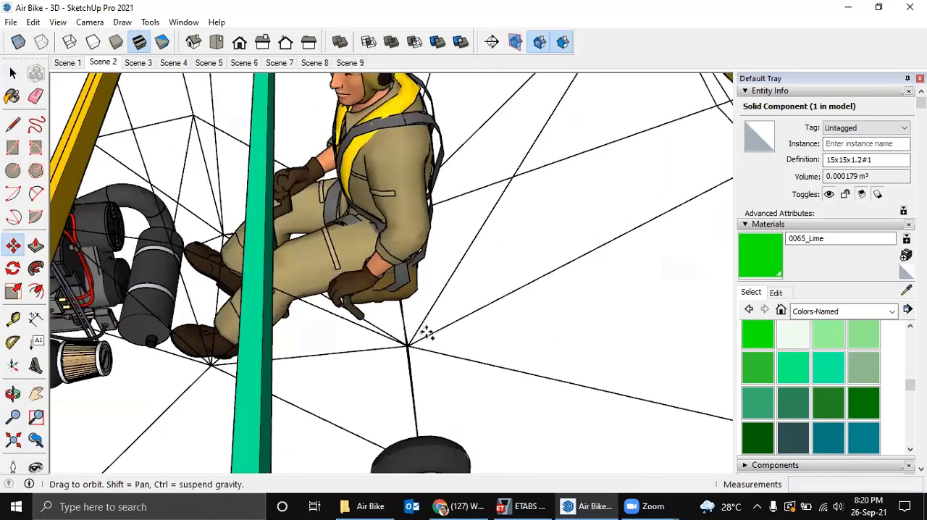
scroll(427, 333, up, 3)
scroll(425, 352, up, 2)
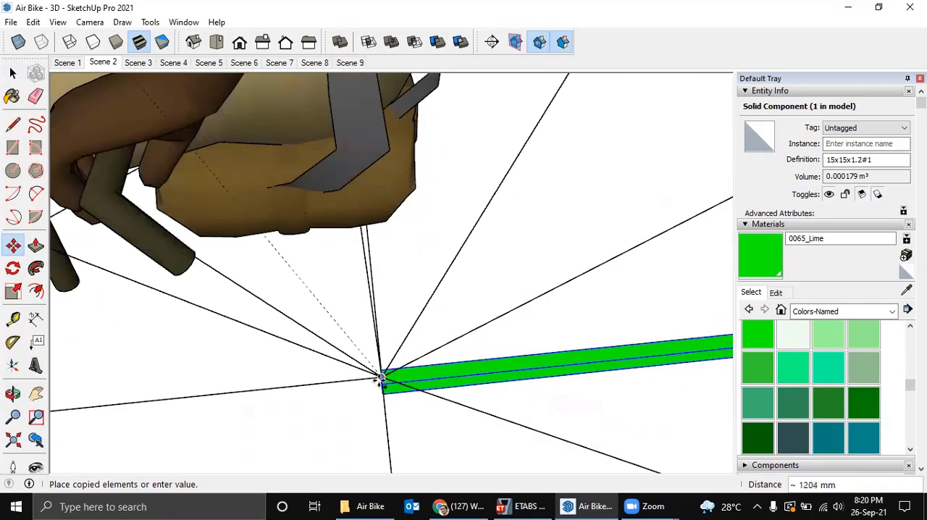
click(380, 380)
middle_drag(383, 379, 363, 350)
key(space)
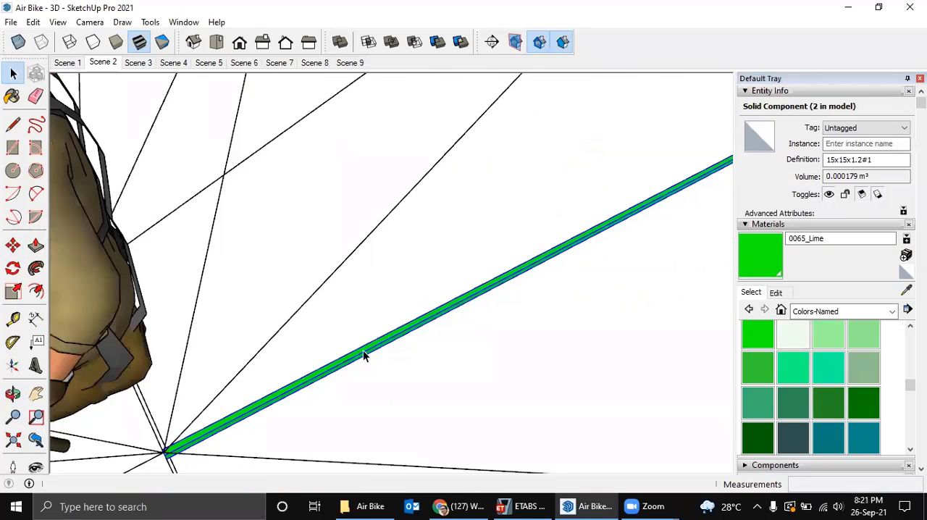
Make the copied long tube at the seat node a unique component.
scroll(374, 342, down, 2)
scroll(373, 342, down, 3)
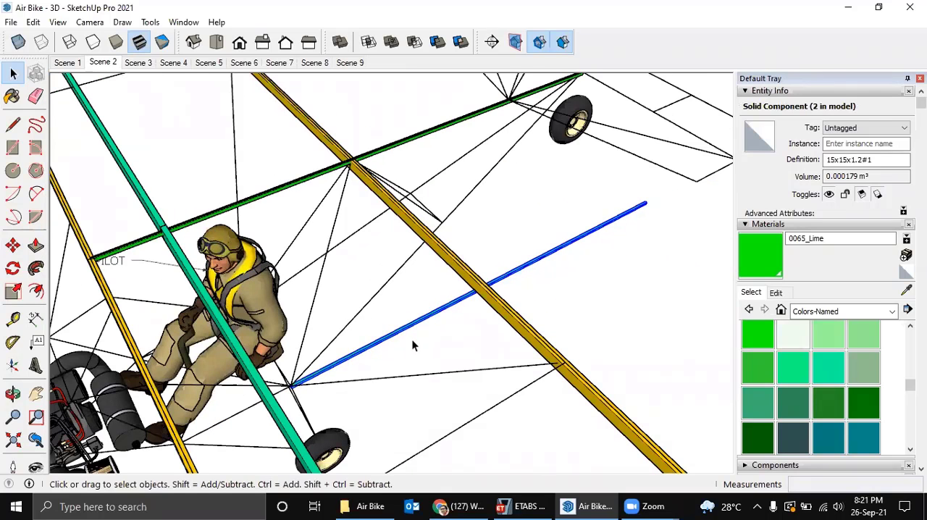
right_click(403, 333)
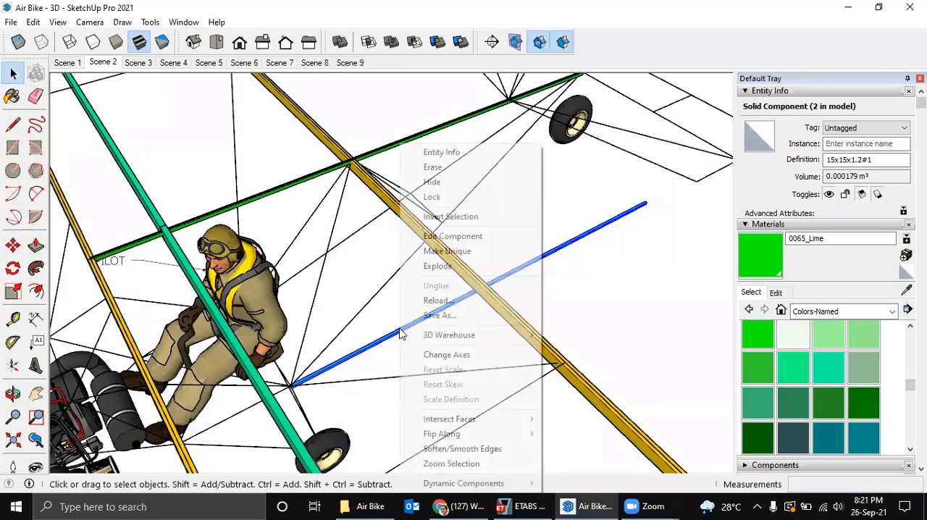
click(450, 251)
Rotate the lower green tube horizontally by about 8.1° around its front end at the seat node, towards the fuselage line running to the tail.
middle_drag(417, 299, 518, 304)
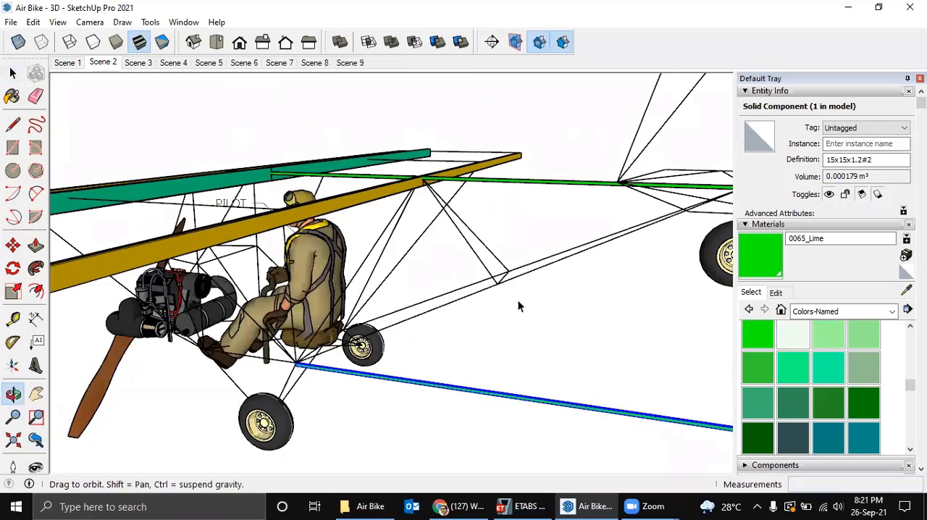
middle_drag(573, 242, 646, 420)
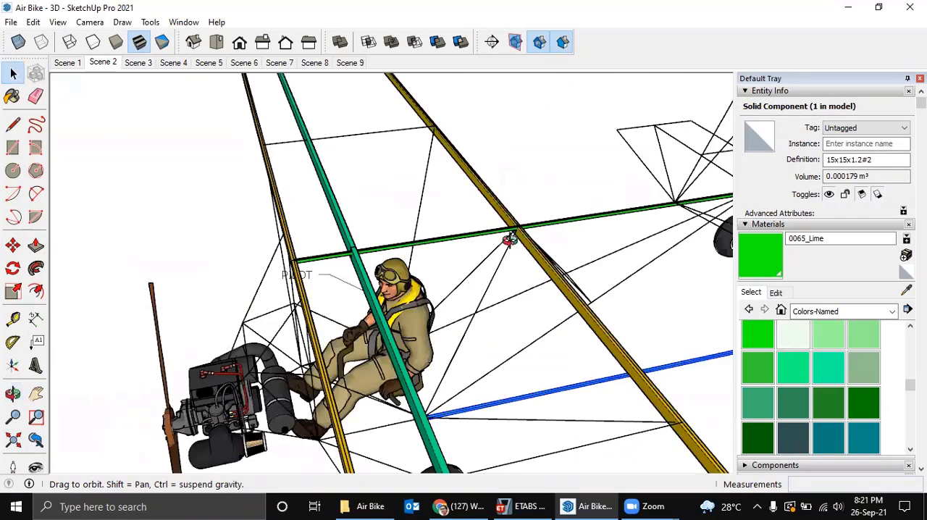
middle_drag(509, 241, 418, 246)
middle_drag(559, 297, 457, 195)
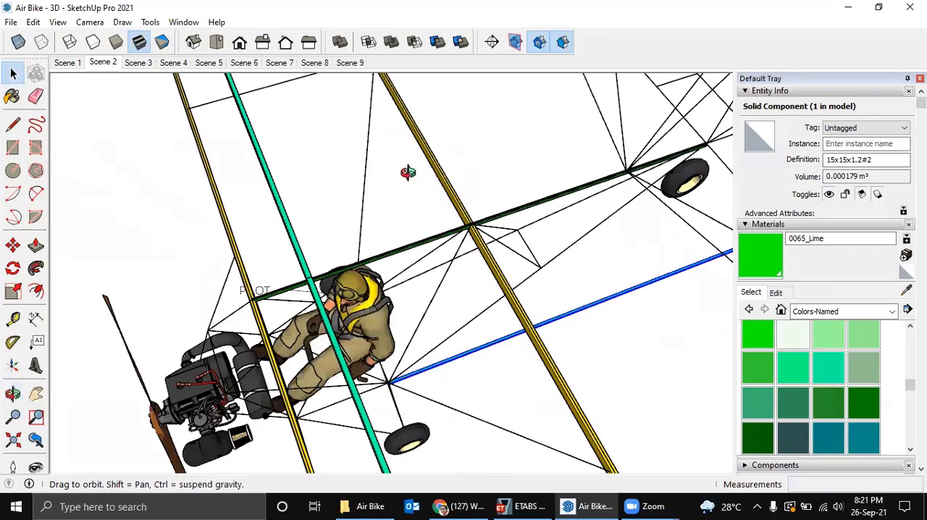
middle_drag(408, 172, 420, 210)
scroll(305, 285, up, 10)
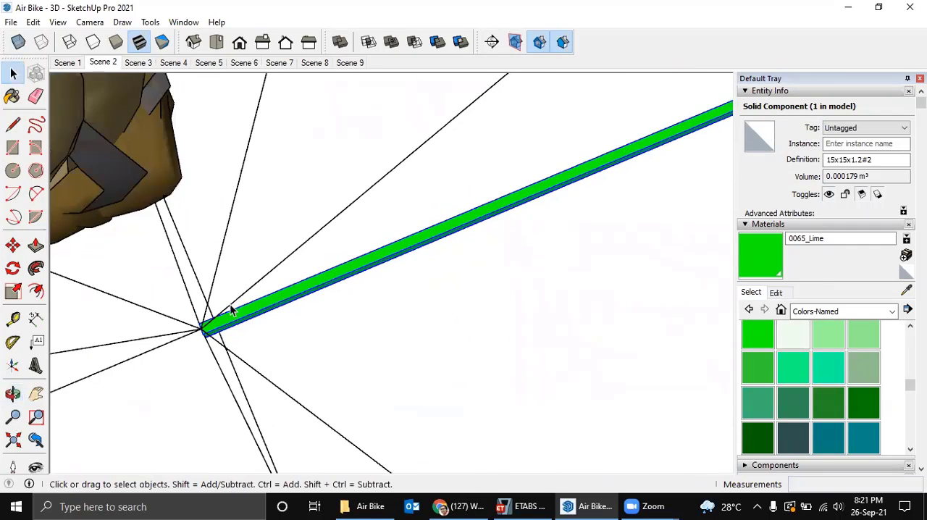
scroll(261, 328, up, 2)
middle_drag(252, 315, 309, 314)
scroll(309, 315, up, 1)
key(q)
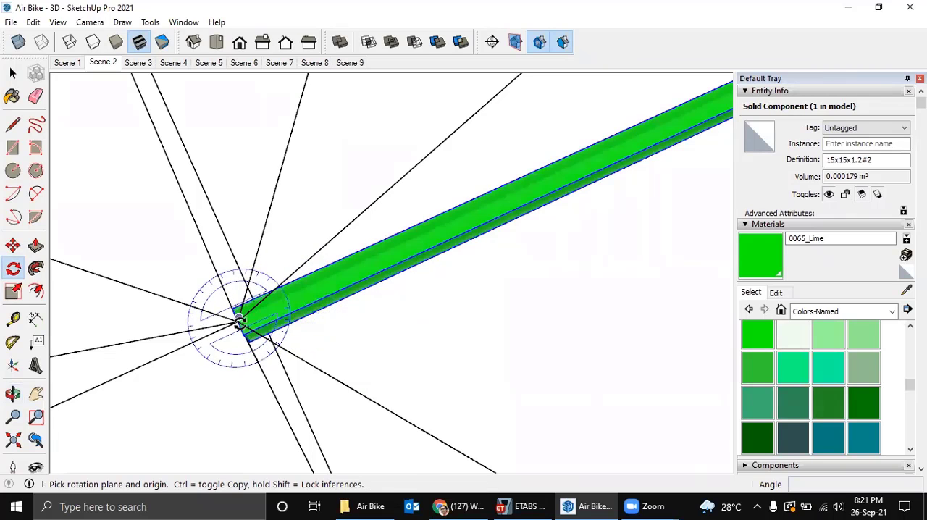
click(240, 321)
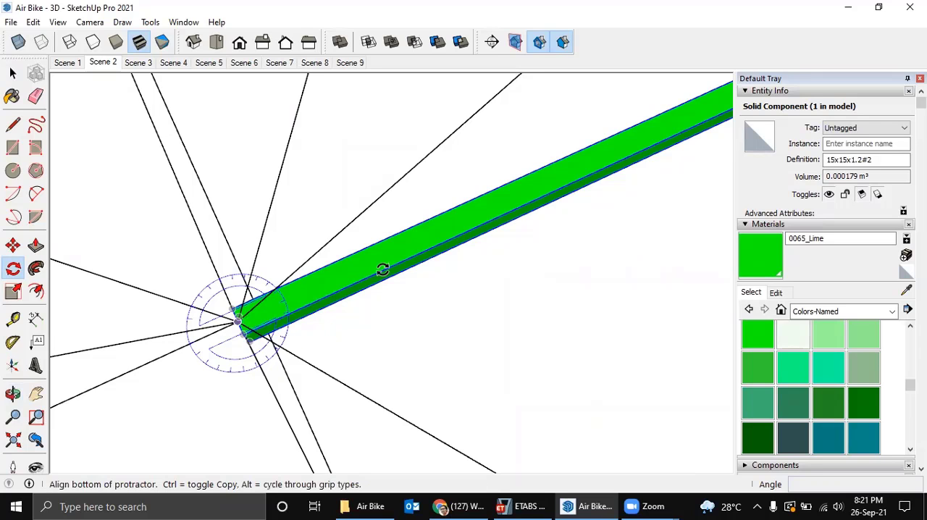
click(462, 210)
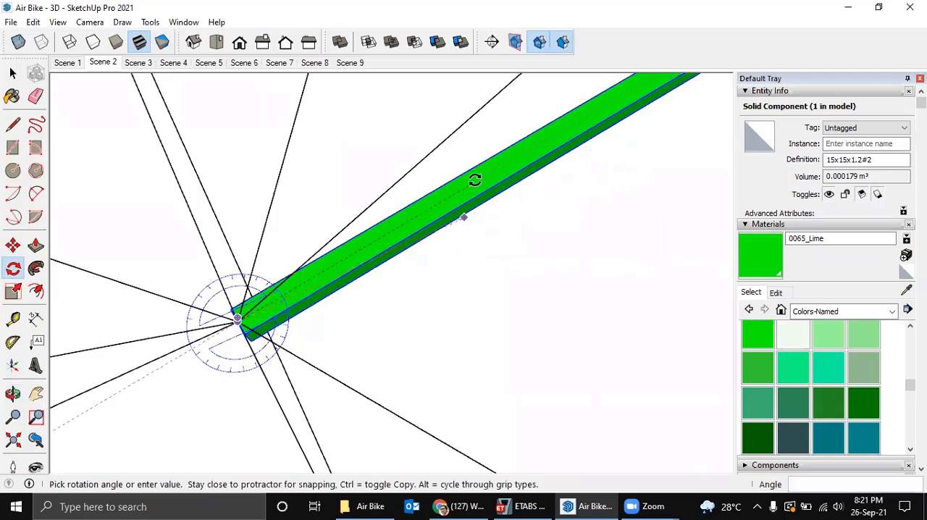
scroll(484, 172, down, 2)
middle_drag(486, 171, 418, 182)
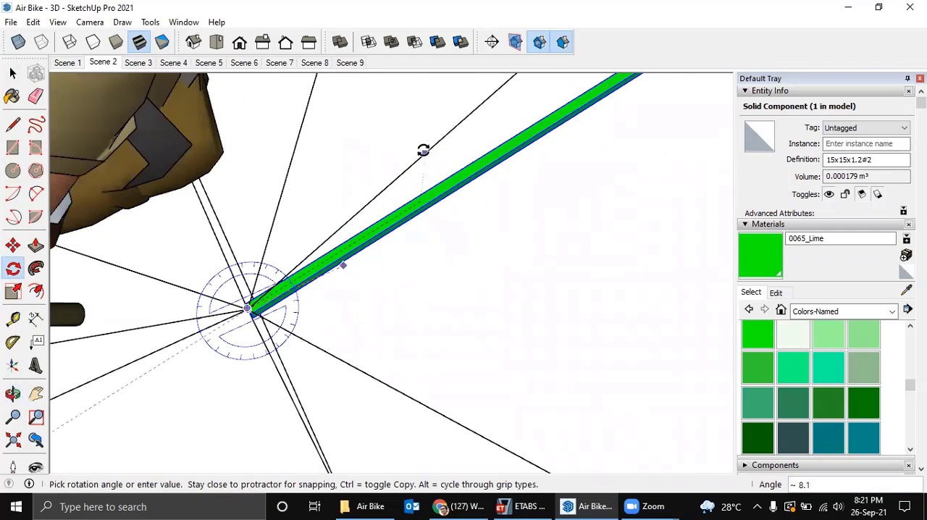
click(423, 149)
Rotate the lower tube upward by about 25.2° around its front end corner, onto the sloping lower fuselage line towards the tail.
mouse_move(424, 155)
middle_down()
mouse_move(418, 165)
mouse_move(571, 293)
mouse_move(653, 297)
mouse_move(459, 244)
mouse_move(491, 252)
mouse_move(386, 301)
mouse_move(423, 330)
mouse_move(414, 300)
mouse_move(441, 266)
mouse_move(448, 271)
mouse_move(432, 230)
middle_up()
scroll(416, 295, down, 4)
middle_drag(484, 274, 454, 194)
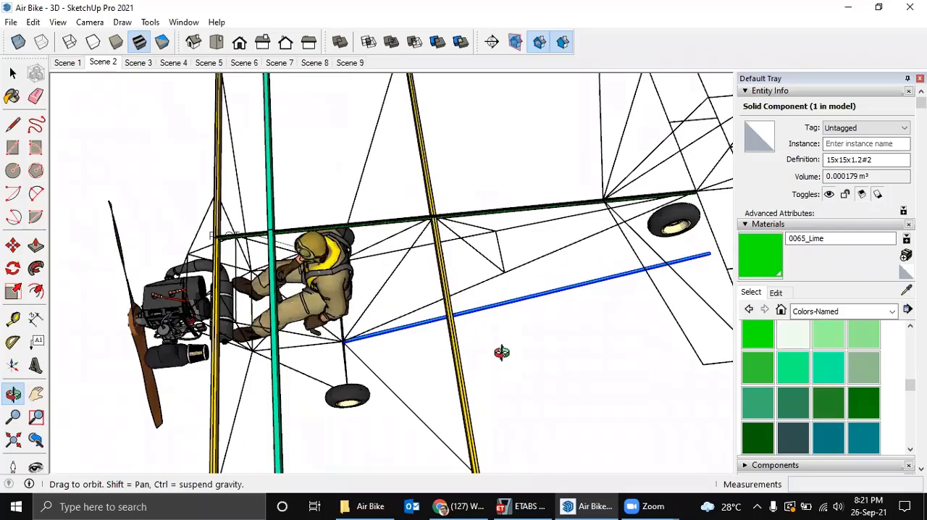
mouse_move(501, 353)
mouse_down()
mouse_move(463, 234)
mouse_move(484, 160)
mouse_move(478, 125)
mouse_move(421, 144)
mouse_up()
key(q)
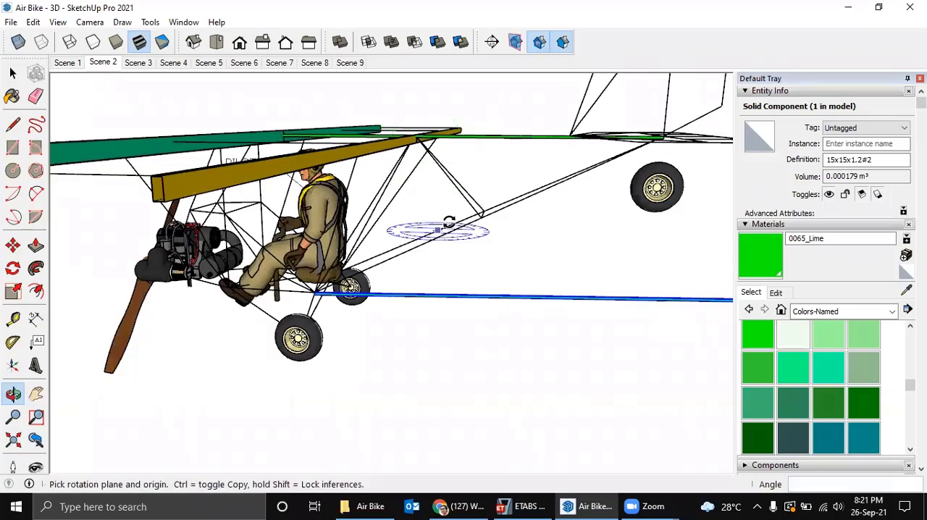
scroll(448, 225, up, 1)
scroll(301, 320, up, 3)
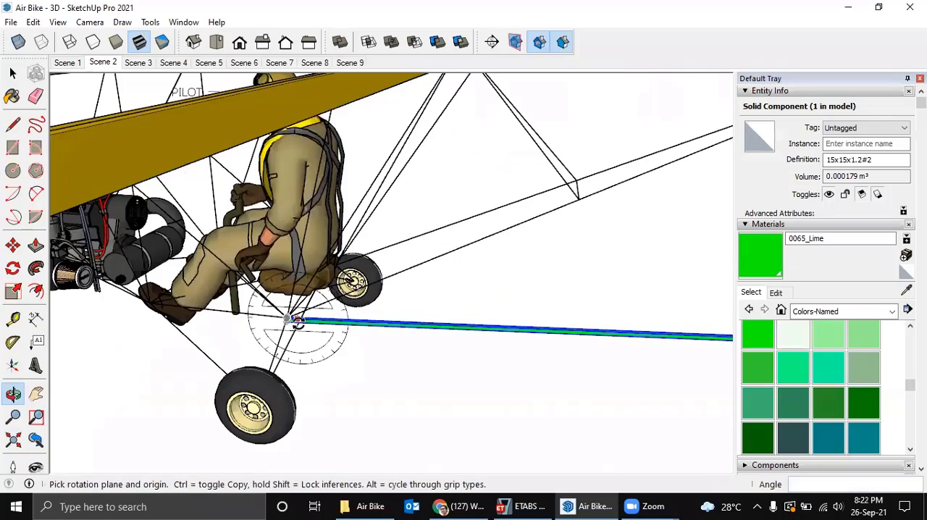
scroll(296, 320, up, 5)
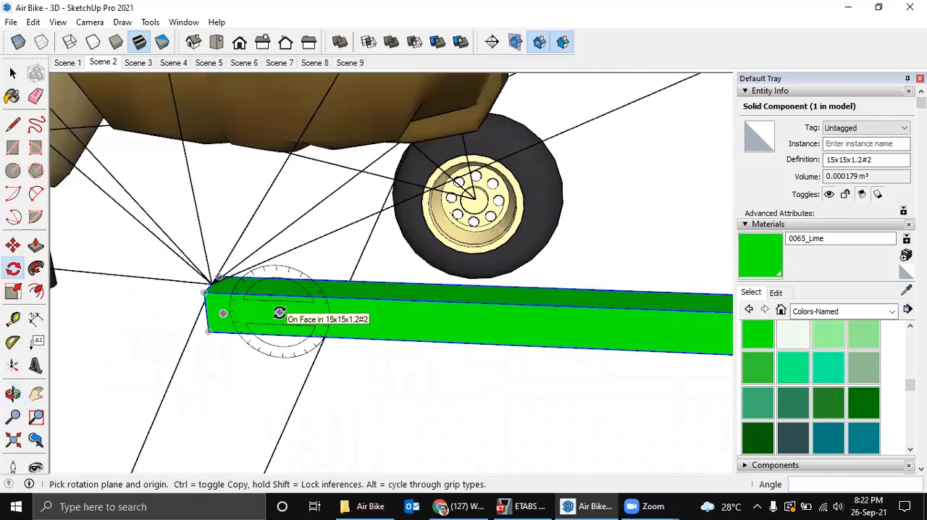
middle_drag(269, 307, 354, 336)
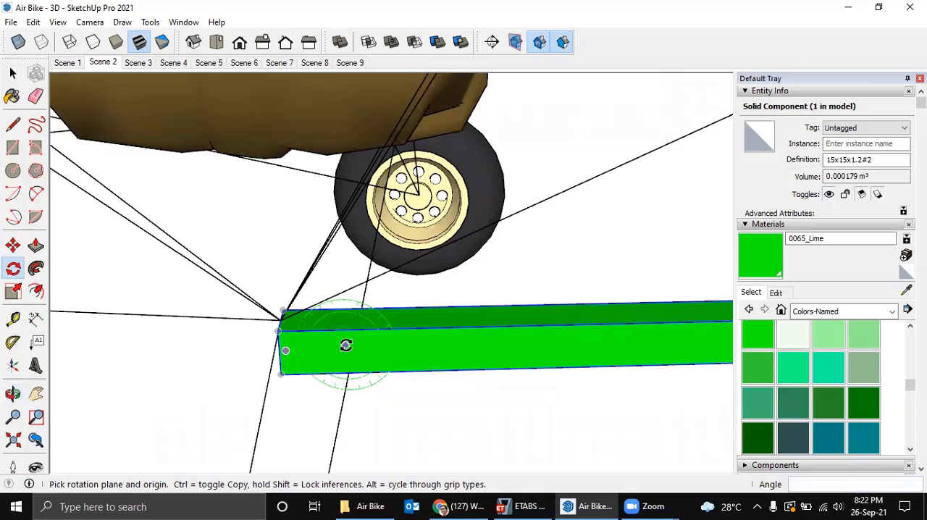
key(Right)
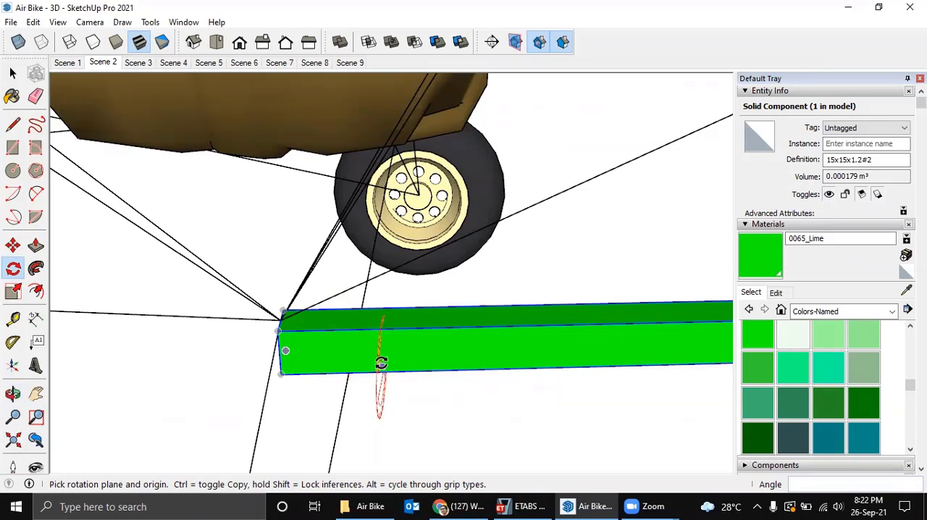
middle_drag(362, 352, 385, 342)
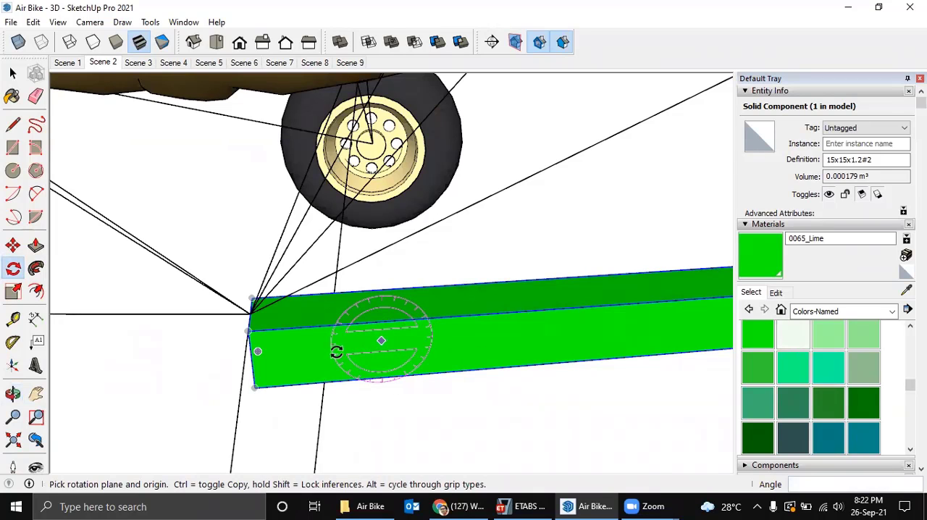
middle_drag(325, 352, 384, 348)
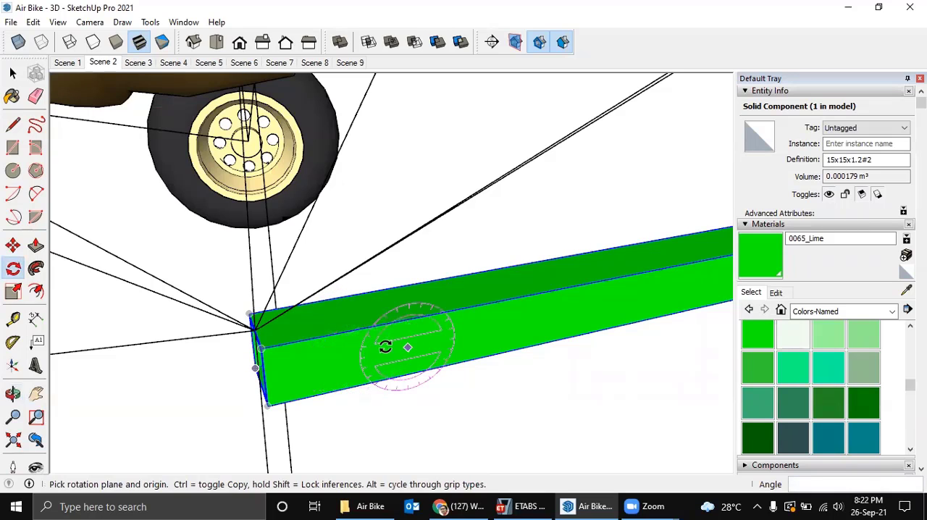
click(263, 349)
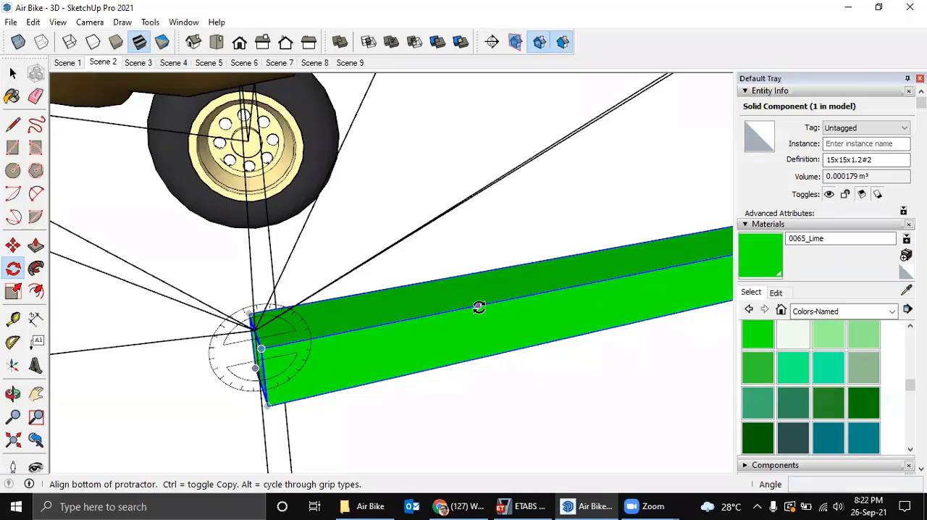
click(553, 290)
scroll(572, 249, down, 1)
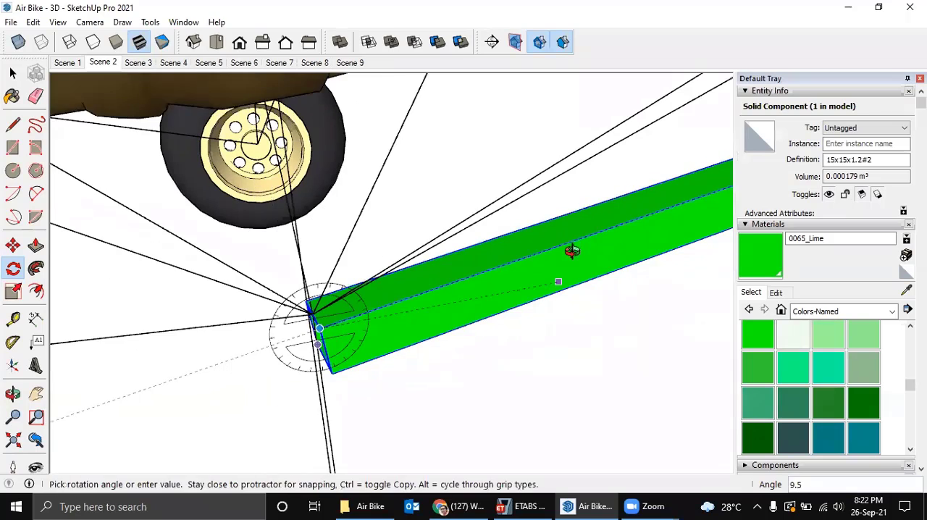
middle_drag(572, 250, 586, 265)
middle_drag(601, 195, 615, 155)
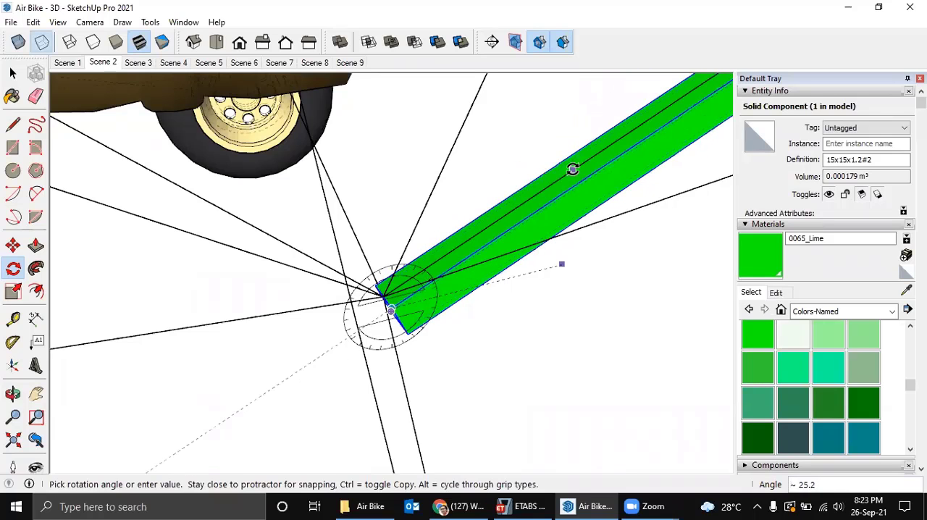
click(573, 169)
Edit the lower tube and move its rear end back along its axis by about 356 mm to the frame node above the tail wheel.
scroll(583, 182, down, 5)
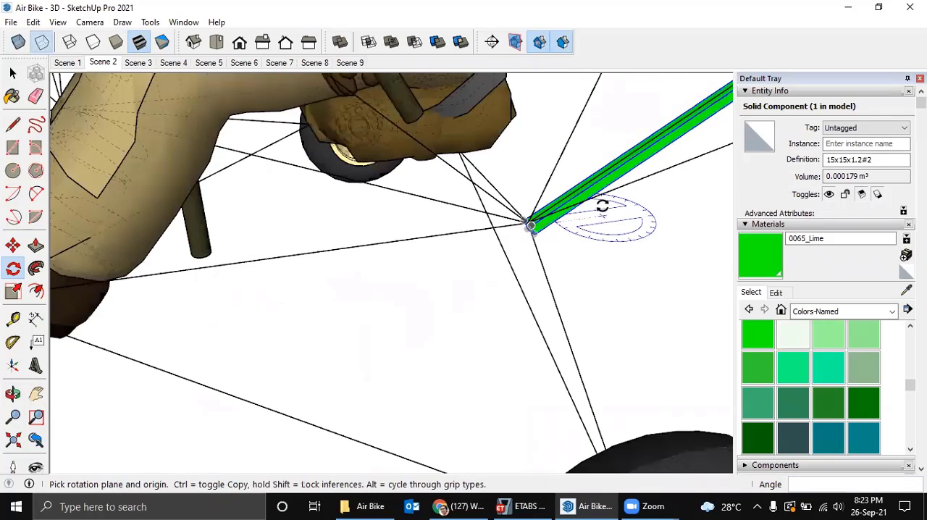
middle_drag(603, 210, 233, 425)
scroll(377, 326, down, 4)
shift+middle_drag(378, 325, 381, 320)
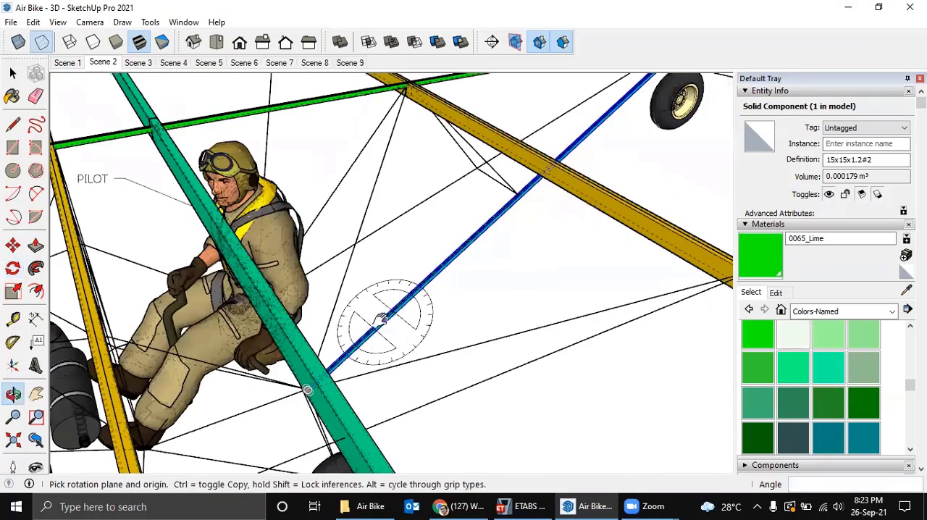
key(space)
middle_drag(503, 253, 355, 293)
scroll(618, 191, up, 3)
scroll(608, 220, up, 2)
middle_drag(570, 249, 567, 229)
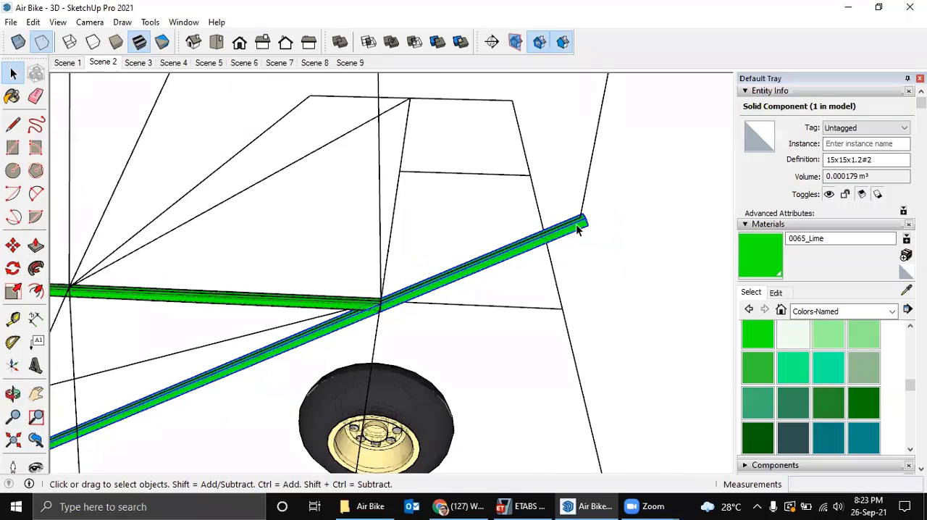
right_click(577, 228)
click(583, 233)
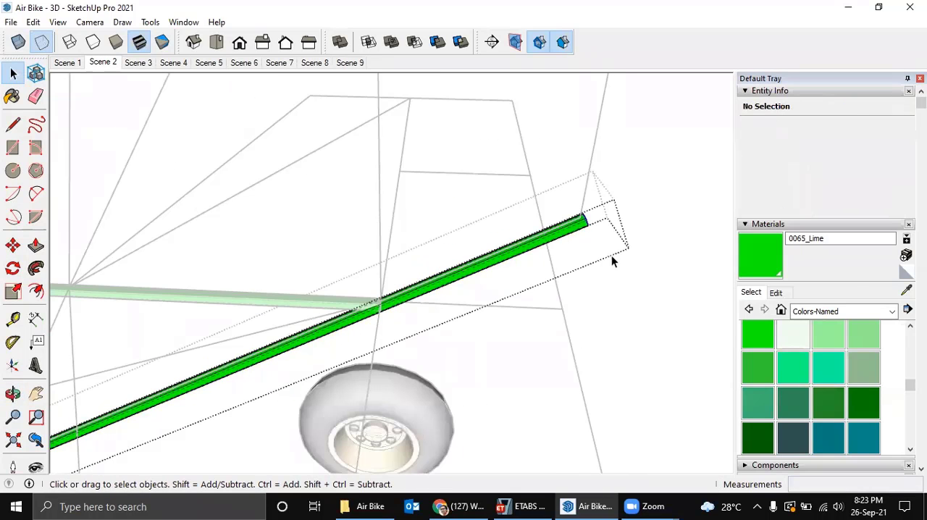
mouse_move(612, 261)
middle_down()
mouse_move(626, 271)
mouse_move(622, 249)
middle_up()
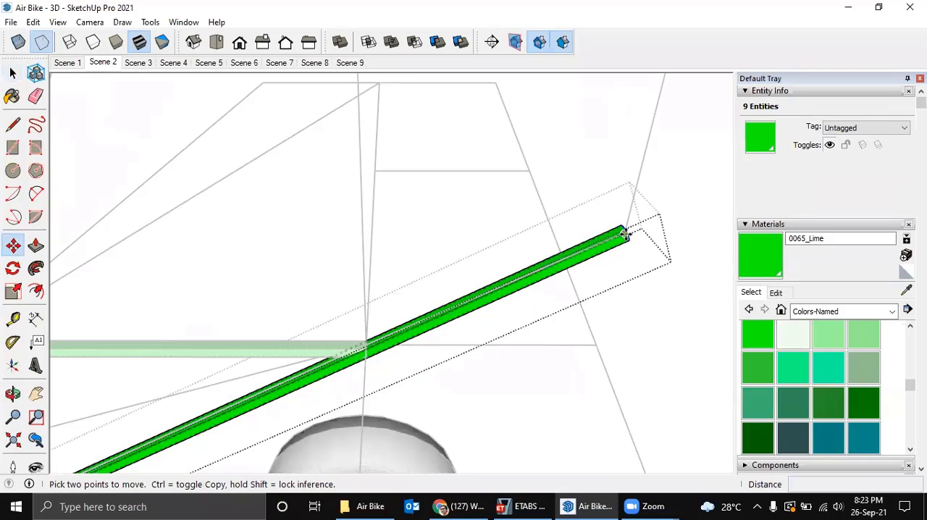
click(623, 233)
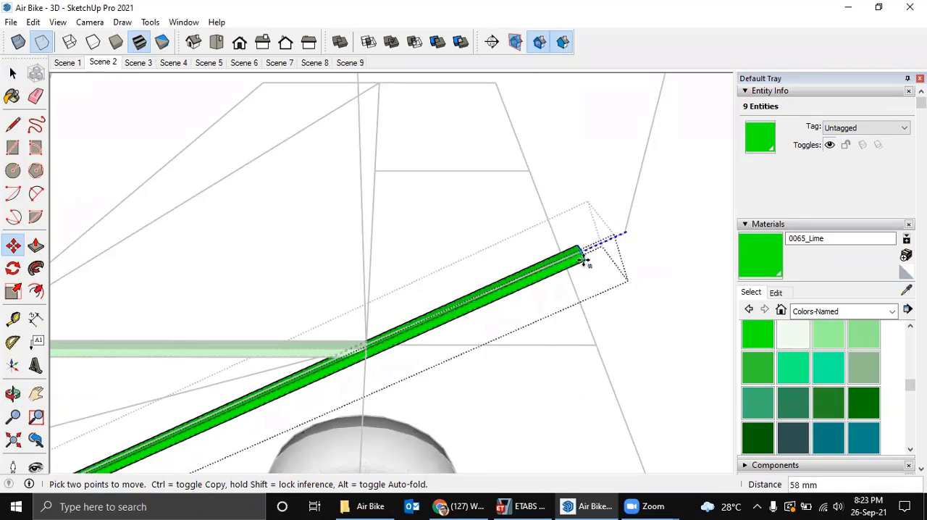
middle_drag(373, 345, 472, 325)
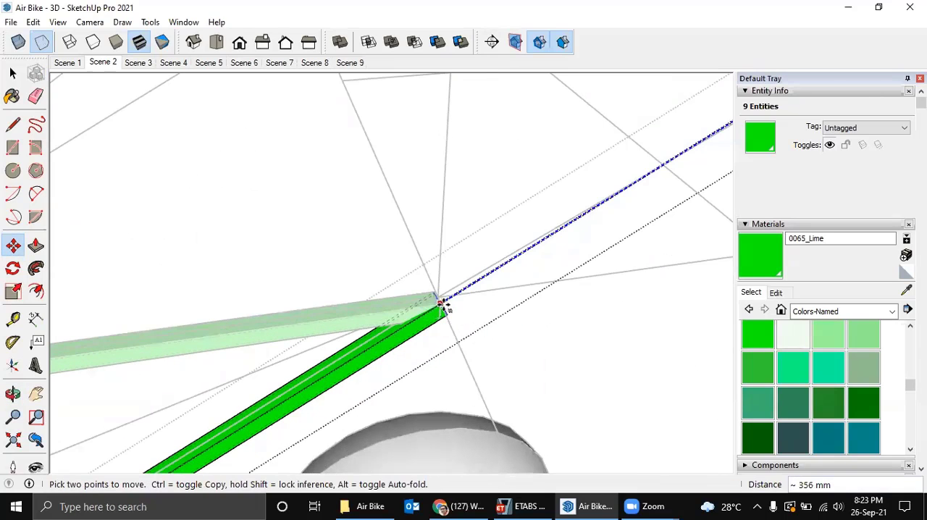
click(441, 303)
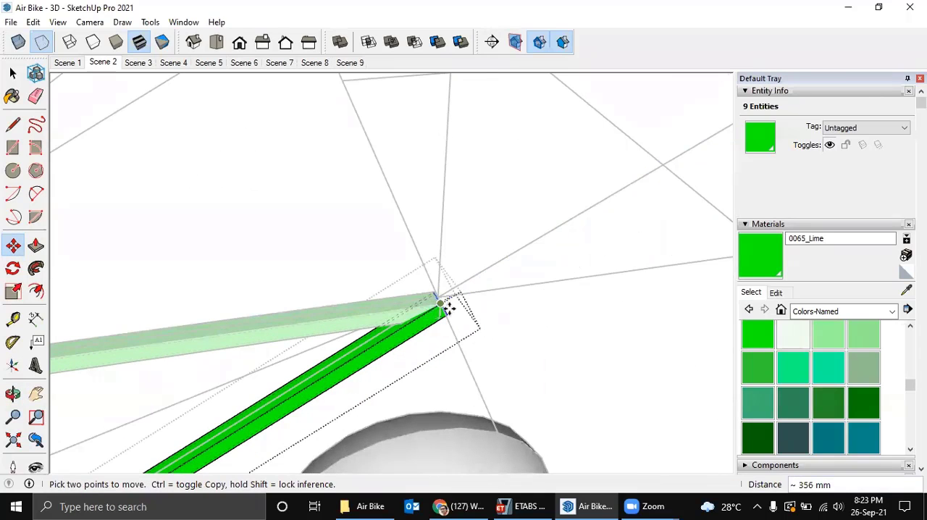
key(space)
click(483, 313)
Examine how the lower tube meets the top tube above the tail wheel and the frame node beneath the pilot's seat.
scroll(484, 315, down, 8)
middle_drag(465, 321, 577, 259)
scroll(607, 230, up, 8)
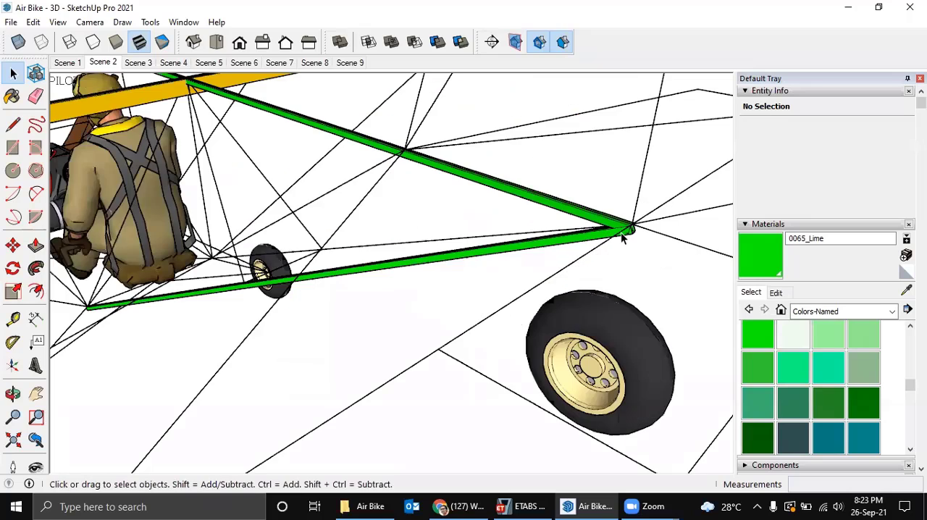
scroll(641, 219, down, 5)
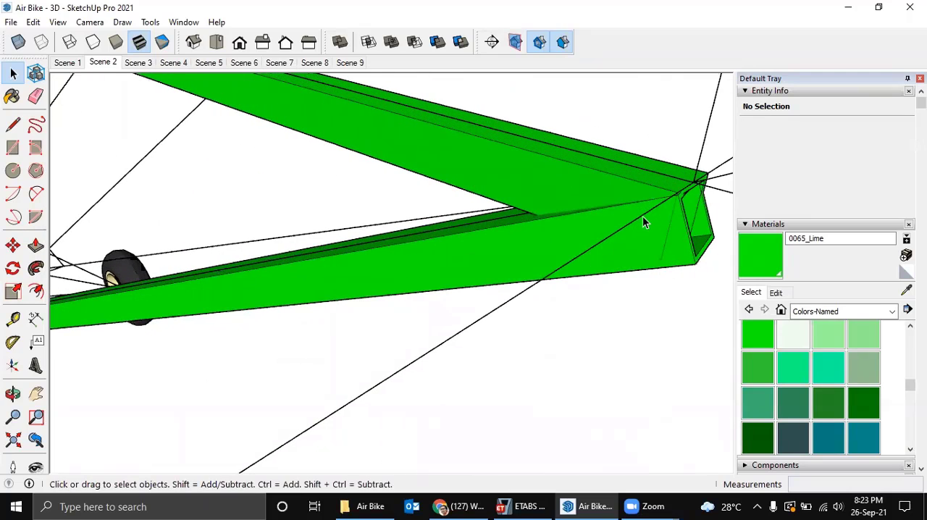
scroll(643, 218, down, 6)
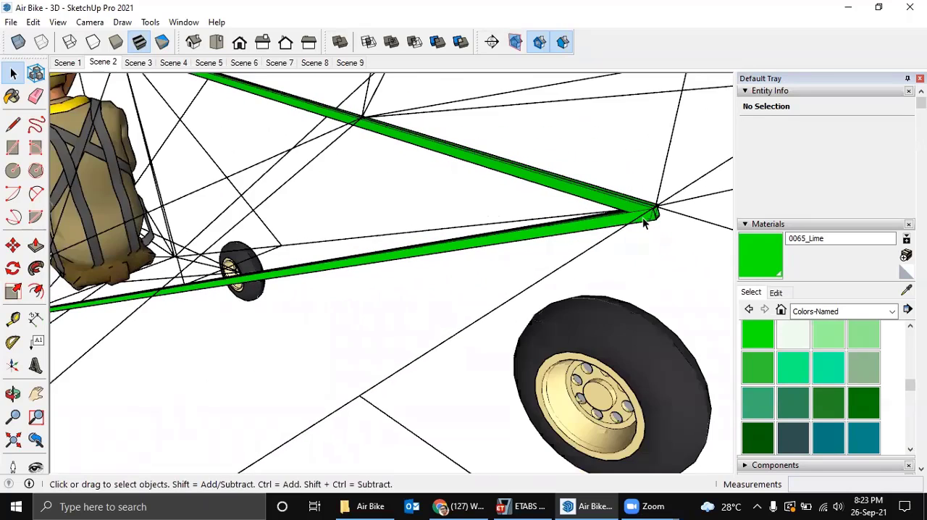
middle_drag(449, 257, 204, 353)
scroll(246, 307, up, 5)
scroll(256, 296, up, 3)
click(256, 294)
scroll(256, 295, down, 3)
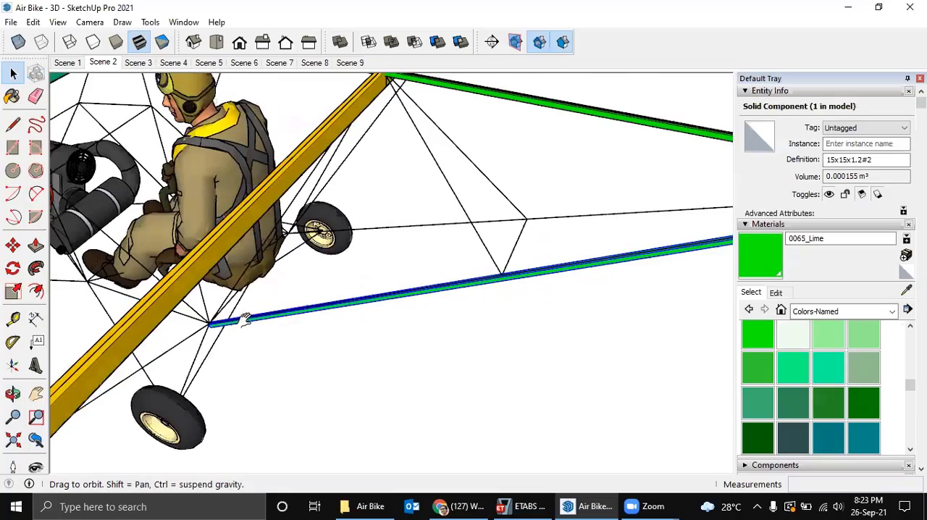
middle_drag(244, 320, 217, 333)
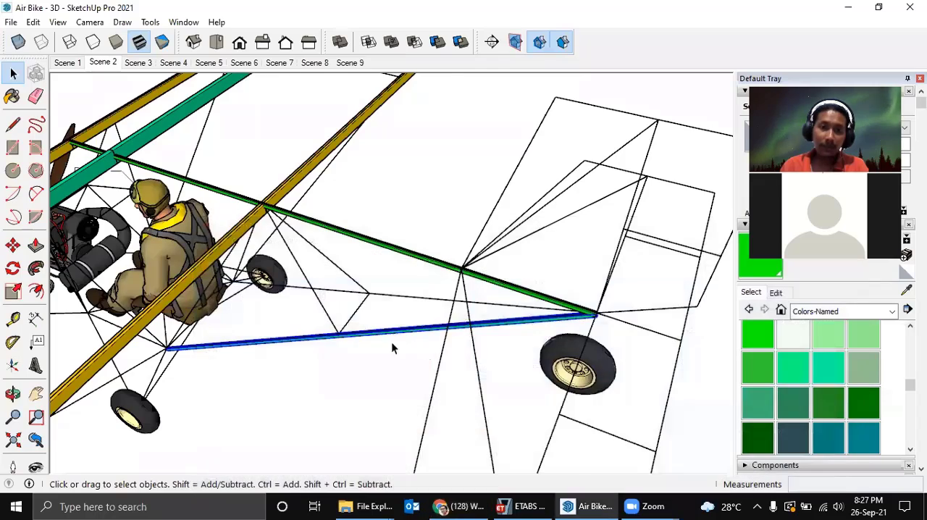
mouse_move(391, 342)
middle_down()
mouse_move(341, 341)
mouse_move(399, 358)
middle_up()
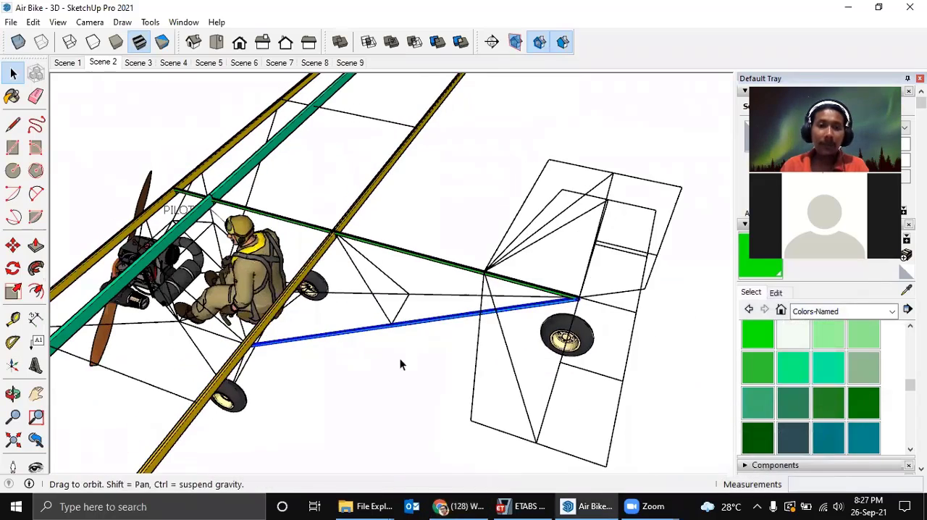
click(399, 358)
middle_drag(343, 341, 585, 326)
scroll(348, 375, up, 3)
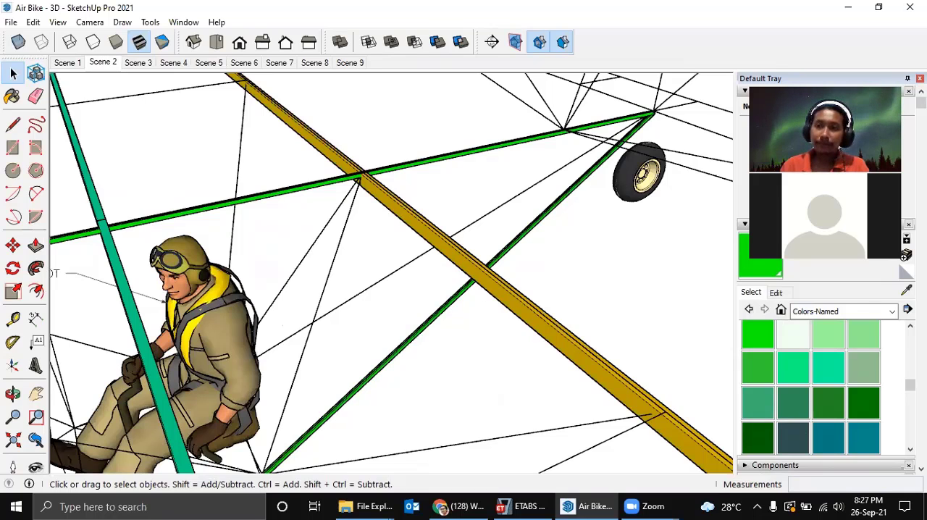
click(839, 90)
middle_drag(371, 327, 405, 364)
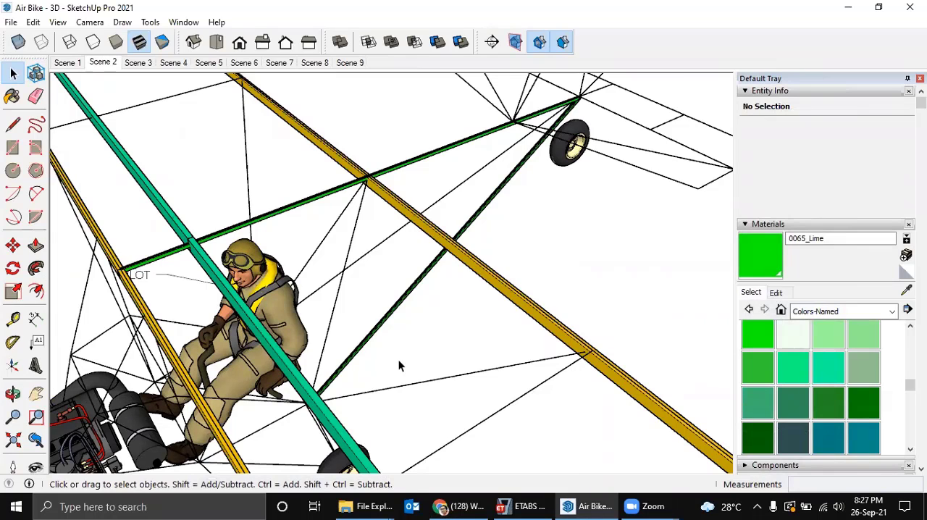
Copy the lower green tube by its front end to the matching frame node on the other side of the pilot's seat.
scroll(398, 366, up, 4)
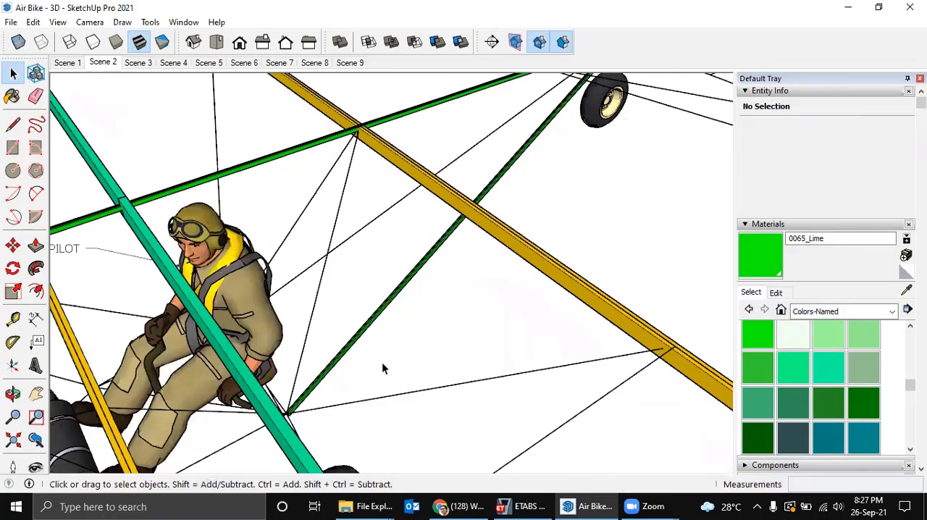
middle_drag(379, 366, 292, 382)
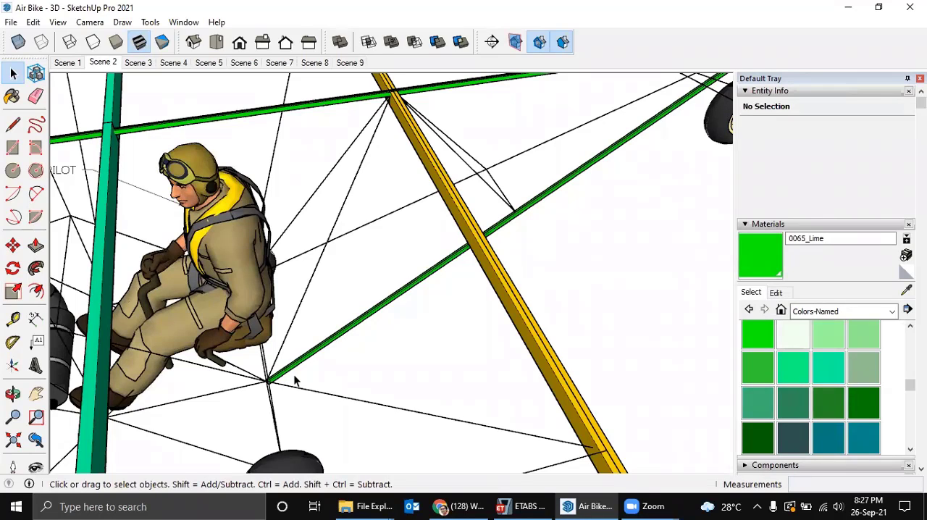
scroll(270, 379, up, 5)
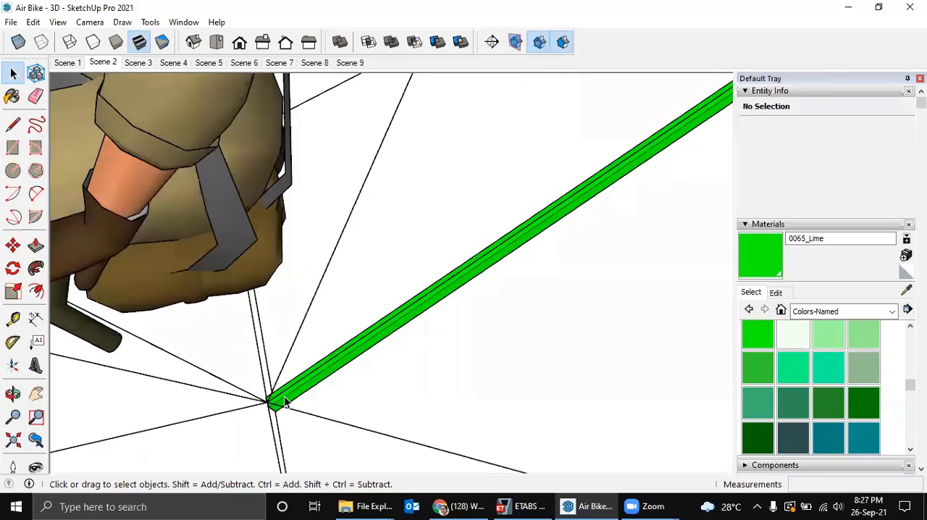
middle_drag(275, 386, 263, 404)
click(263, 402)
scroll(264, 387, up, 4)
key(m)
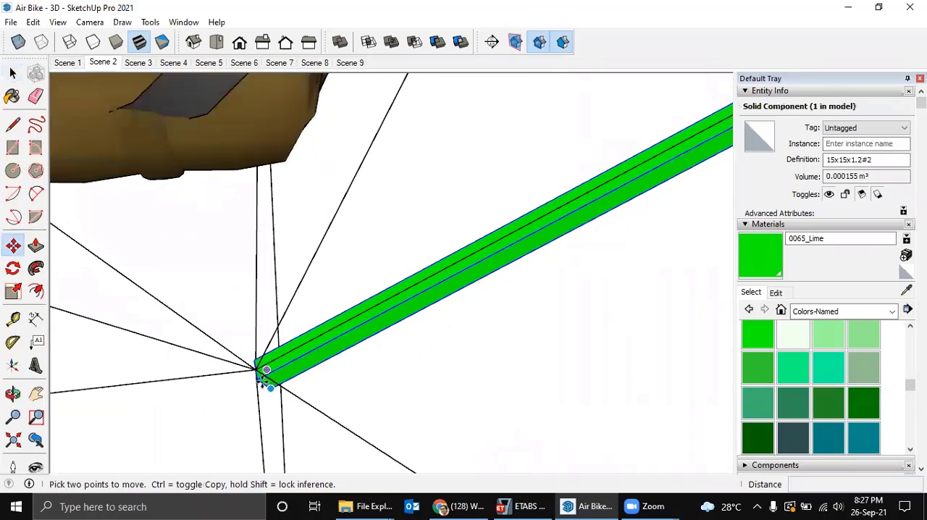
click(257, 365)
key(ctrl)
middle_drag(300, 283, 497, 362)
click(243, 220)
Rotate the copied lower tube by about 16° around its front end so its rear end meets the frame node above the tail wheel.
scroll(502, 364, up, 4)
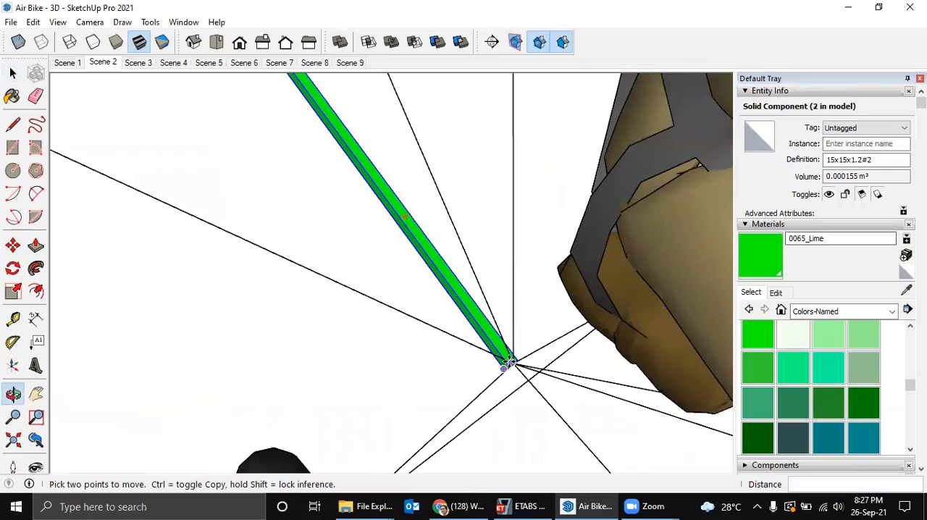
key(q)
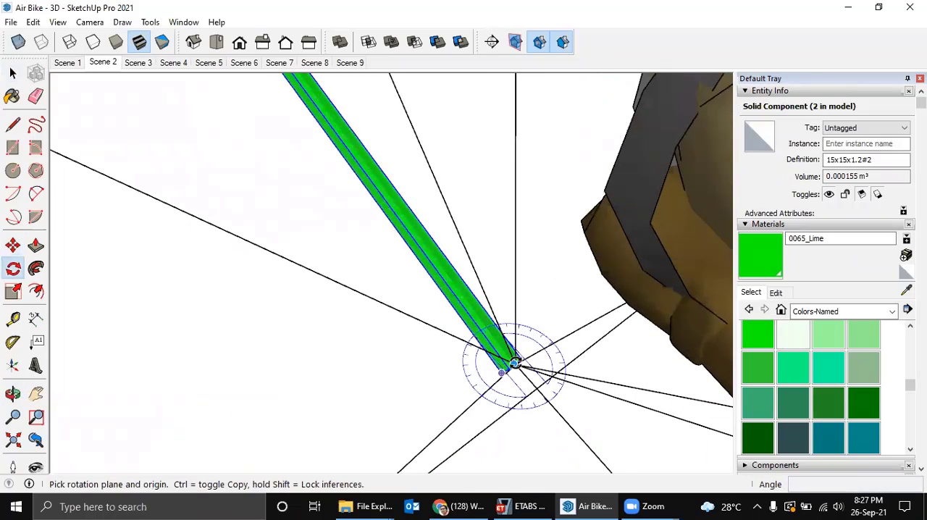
scroll(516, 364, up, 2)
scroll(518, 368, up, 1)
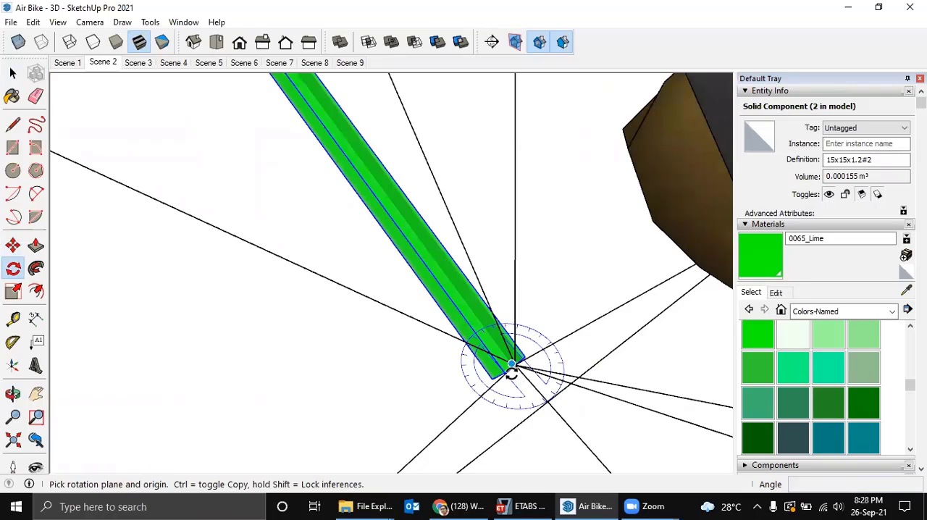
middle_drag(514, 365, 433, 450)
scroll(339, 263, down, 4)
middle_drag(420, 412, 250, 205)
scroll(250, 205, up, 5)
scroll(273, 256, up, 2)
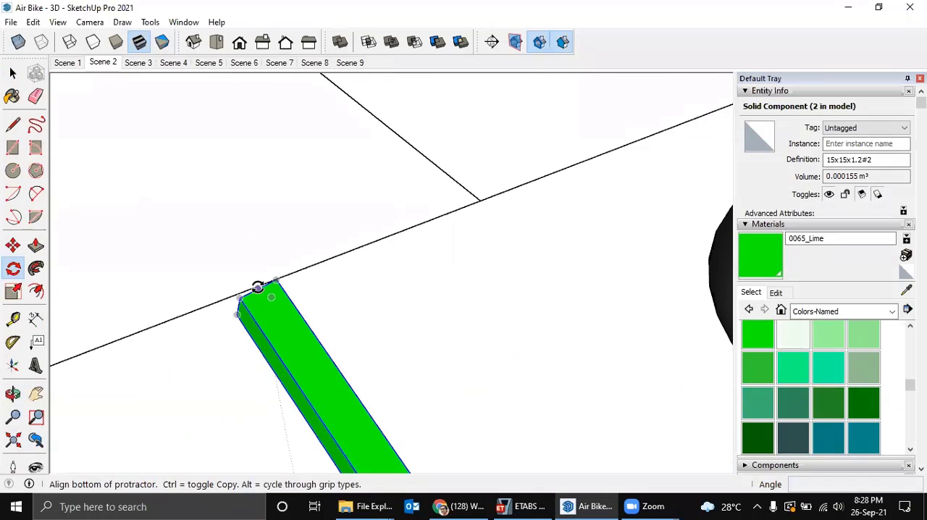
click(257, 288)
scroll(333, 232, down, 3)
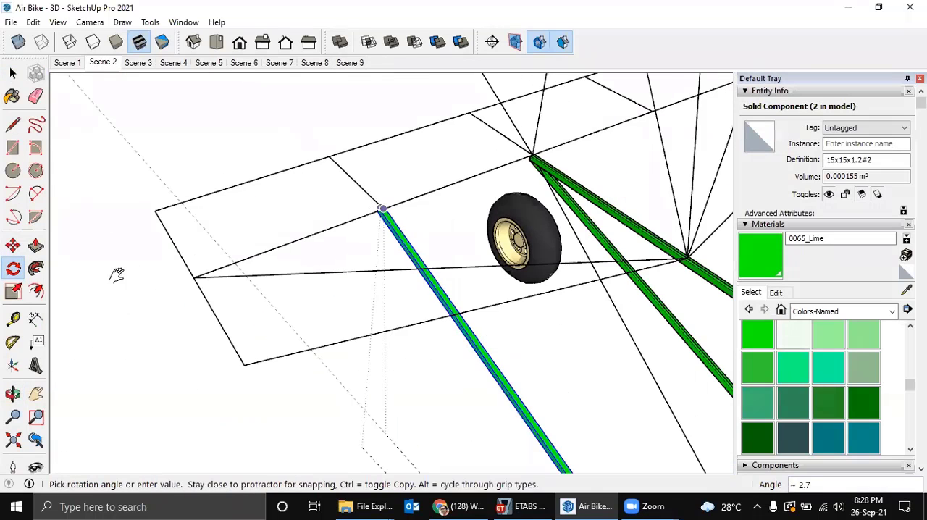
scroll(247, 247, up, 2)
scroll(283, 227, up, 4)
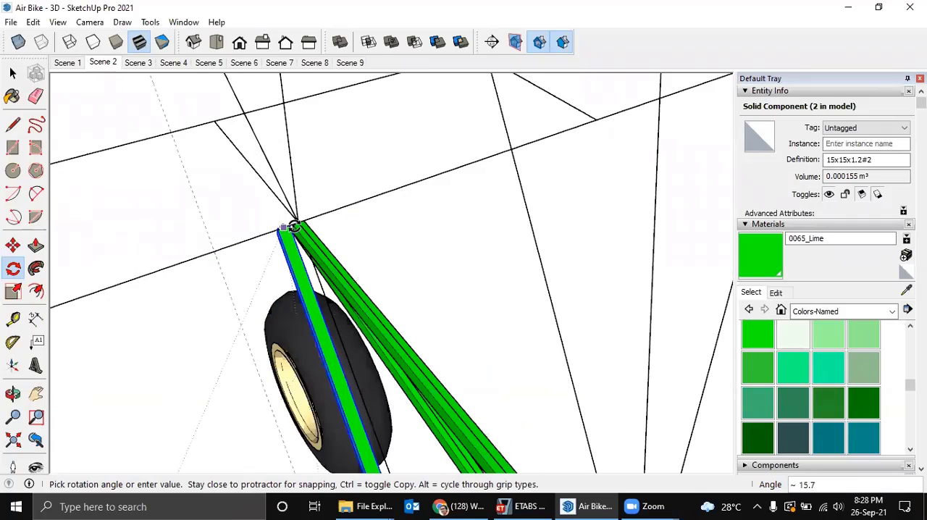
click(311, 216)
Examine the pair of lower tubes running from the seat nodes to the tail and the braces that meet them.
scroll(333, 226, down, 5)
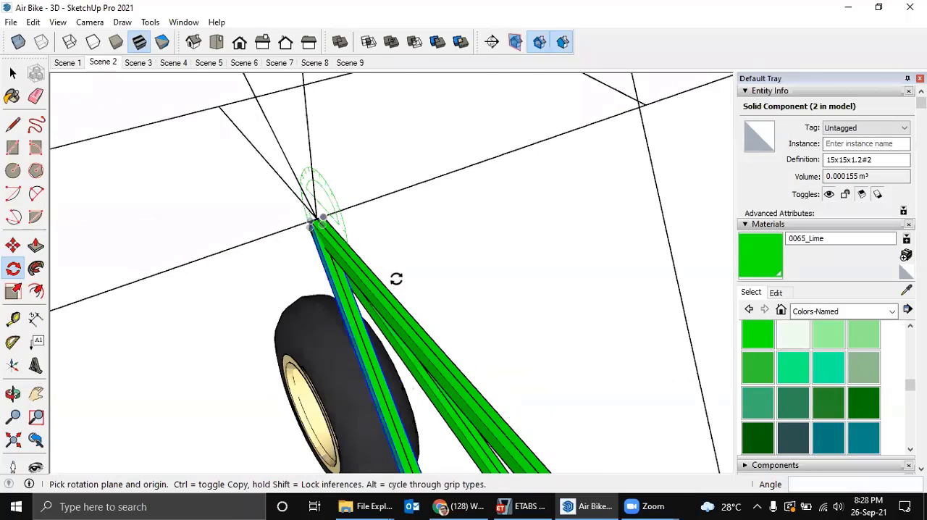
shift+middle_drag(402, 305, 311, 175)
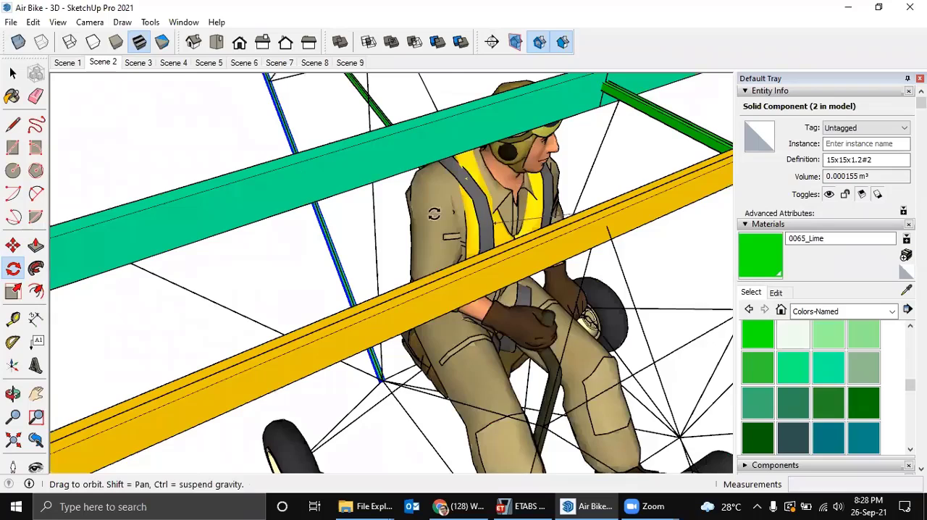
middle_drag(434, 214, 243, 411)
key(q)
scroll(561, 333, up, 6)
key(space)
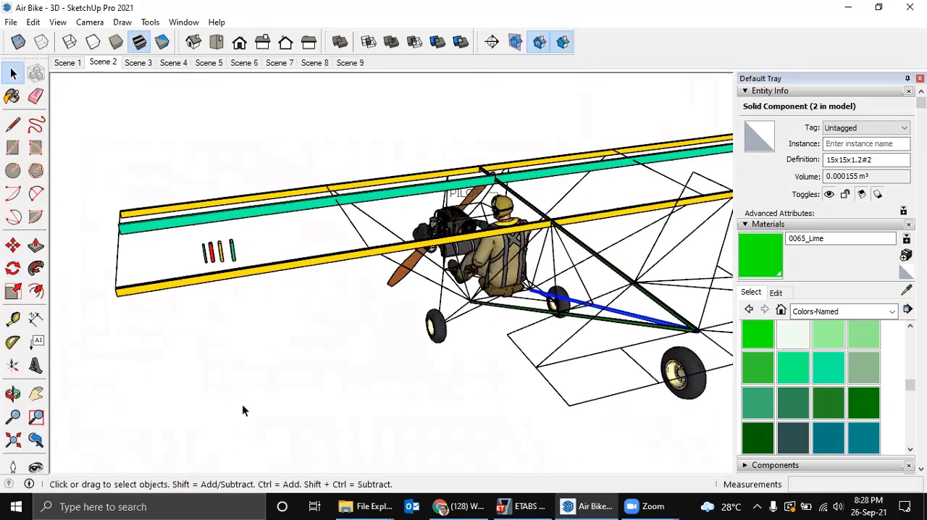
middle_drag(418, 347, 576, 311)
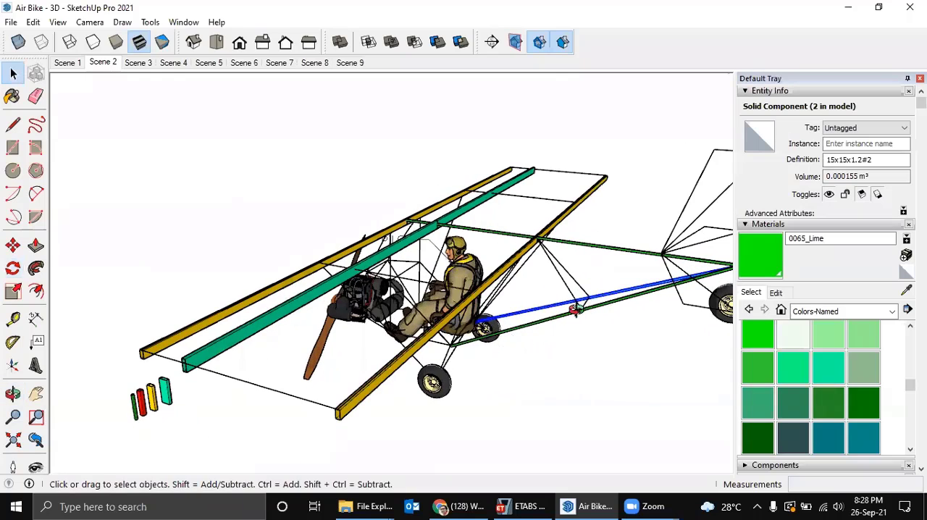
scroll(537, 305, up, 4)
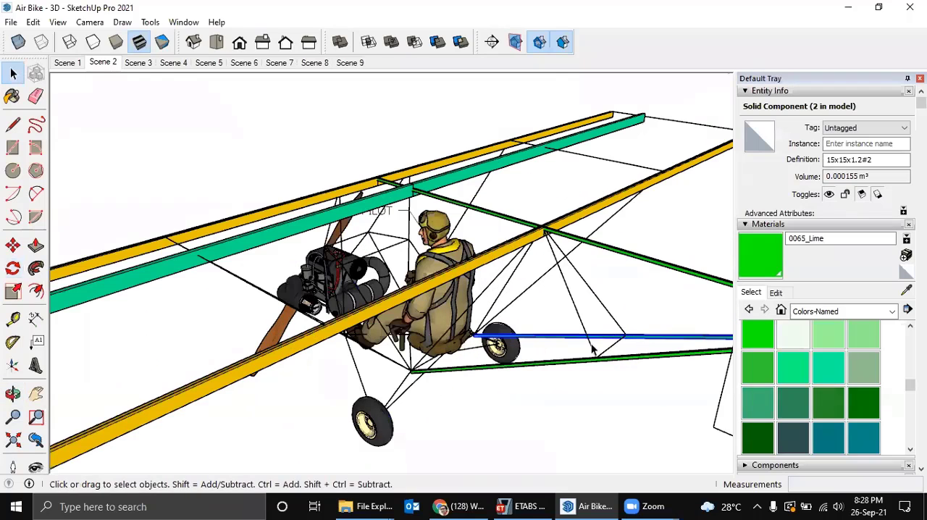
scroll(326, 377, down, 3)
Copy the short green 15x15x1.2 sample tube to the brace node partway along one of the lower fuselage tubes.
middle_drag(326, 378, 462, 343)
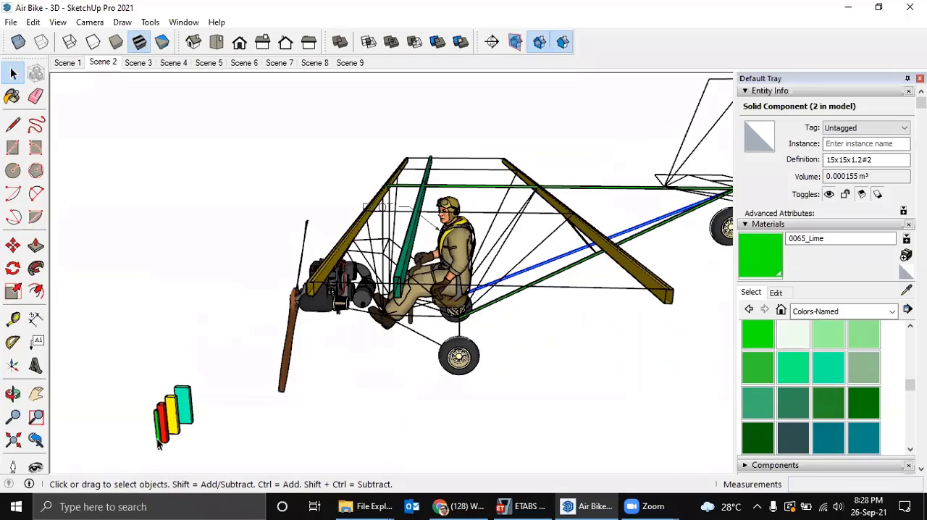
scroll(157, 437, up, 3)
middle_drag(168, 423, 354, 430)
key(m)
click(353, 426)
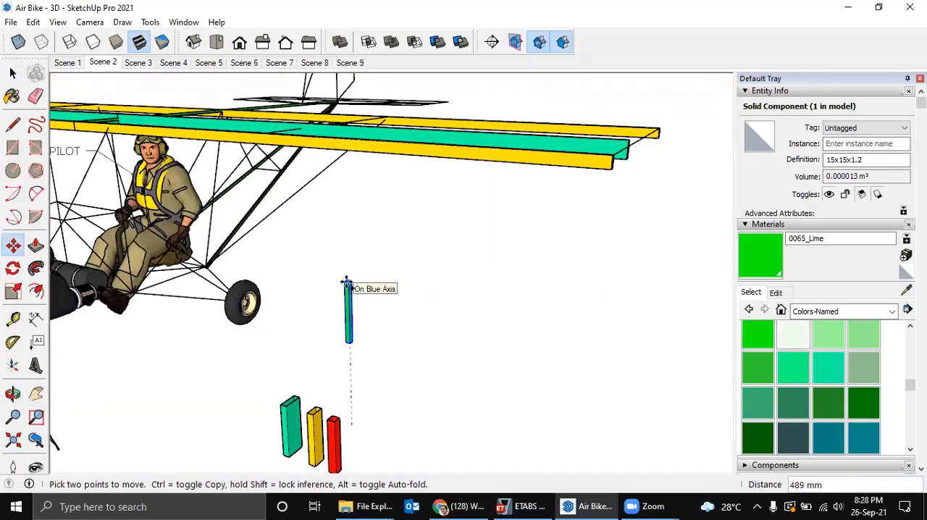
key(ctrl)
middle_drag(340, 271, 279, 449)
scroll(290, 331, up, 10)
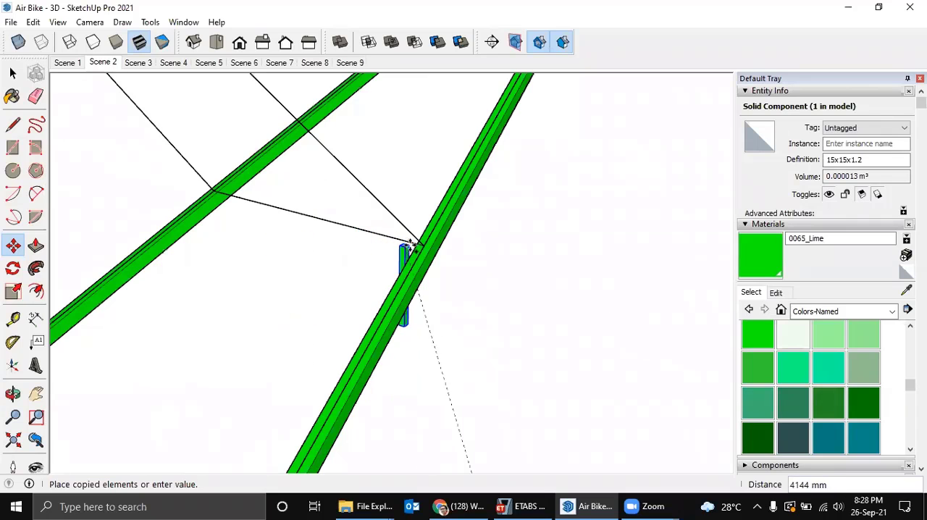
click(413, 243)
Make the short tube copied onto the lower fuselage tube a unique component.
middle_drag(399, 250, 404, 292)
scroll(397, 289, up, 2)
key(space)
right_click(333, 268)
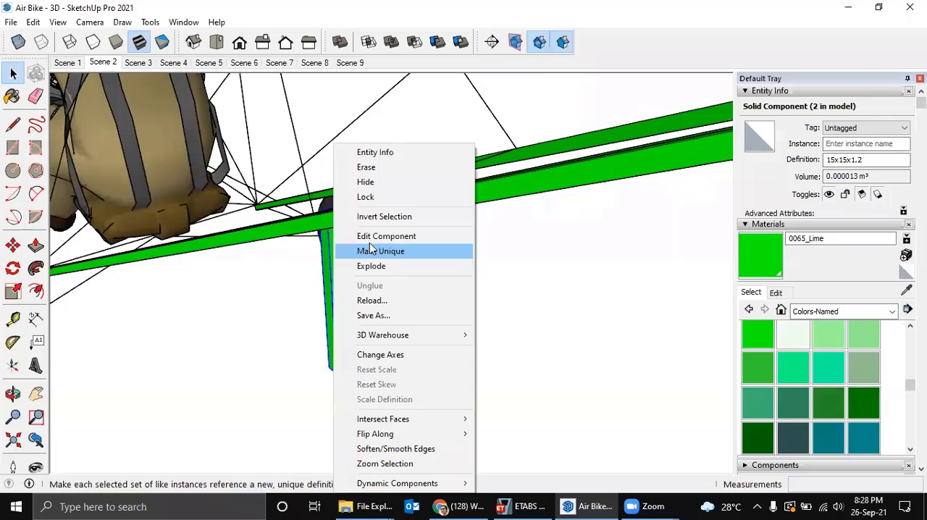
click(384, 251)
Rotate the short tube 90° around its upper end corner so it lies across the frame between the two lower tubes.
middle_drag(384, 250, 669, 296)
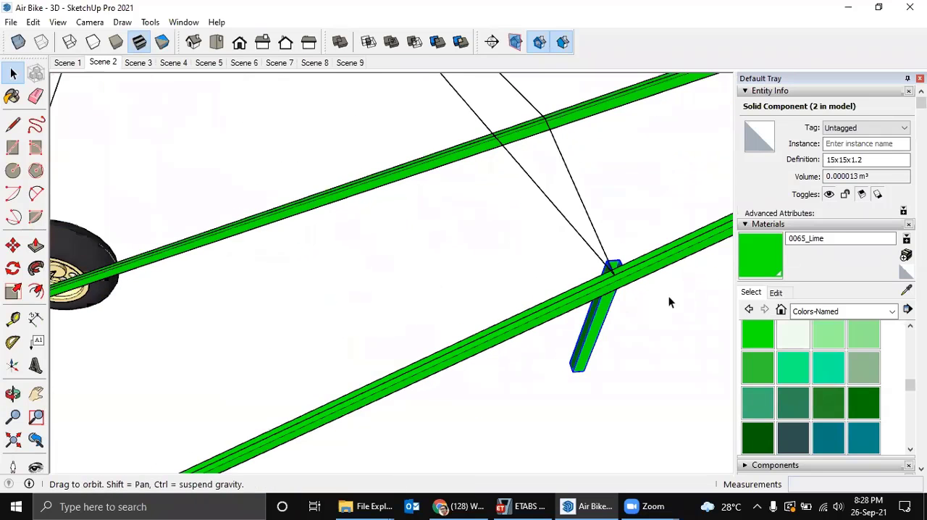
middle_drag(478, 296, 518, 216)
scroll(511, 205, up, 2)
scroll(474, 182, up, 4)
scroll(500, 180, down, 4)
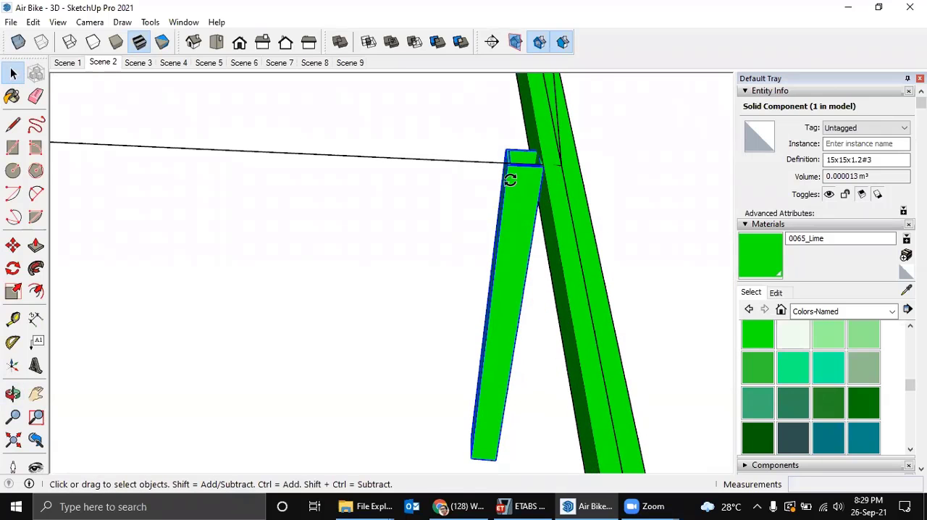
key(q)
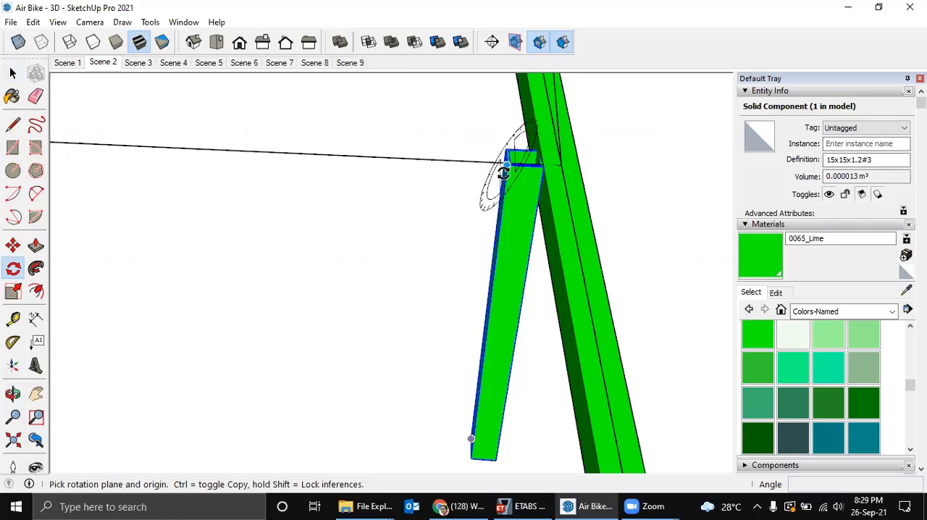
click(506, 167)
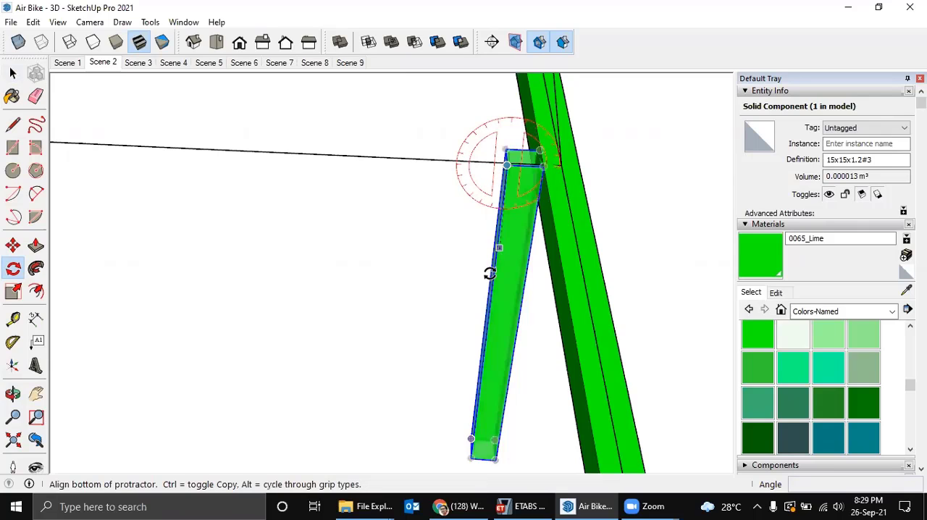
click(492, 282)
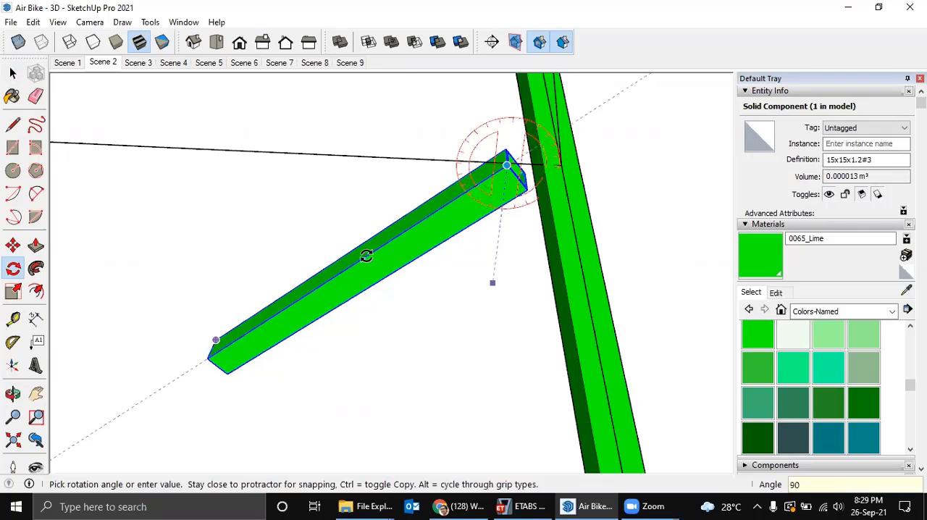
click(367, 256)
Move the short cross tube about 23 mm by the midpoint of its upper end edge onto the node on the lower fuselage tube.
middle_drag(366, 253, 306, 257)
scroll(302, 244, up, 7)
key(space)
scroll(292, 229, down, 2)
scroll(306, 256, up, 2)
key(m)
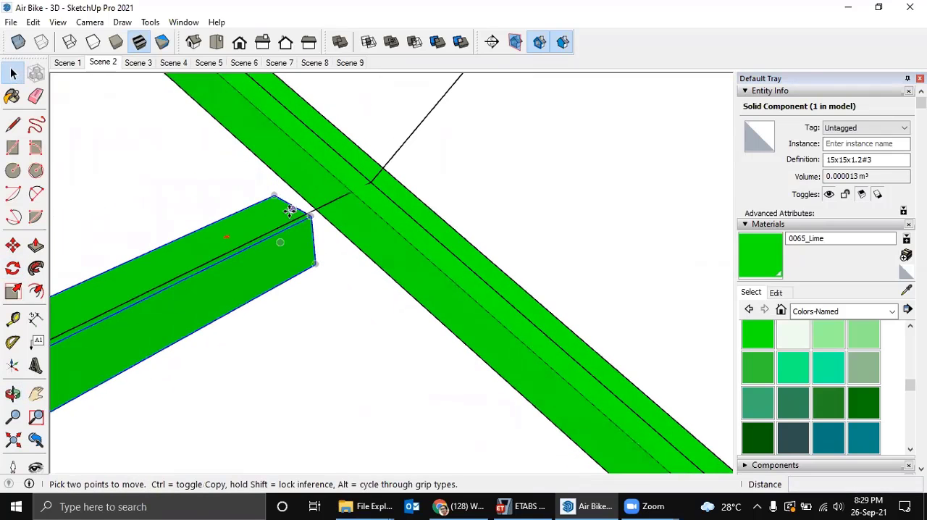
click(288, 208)
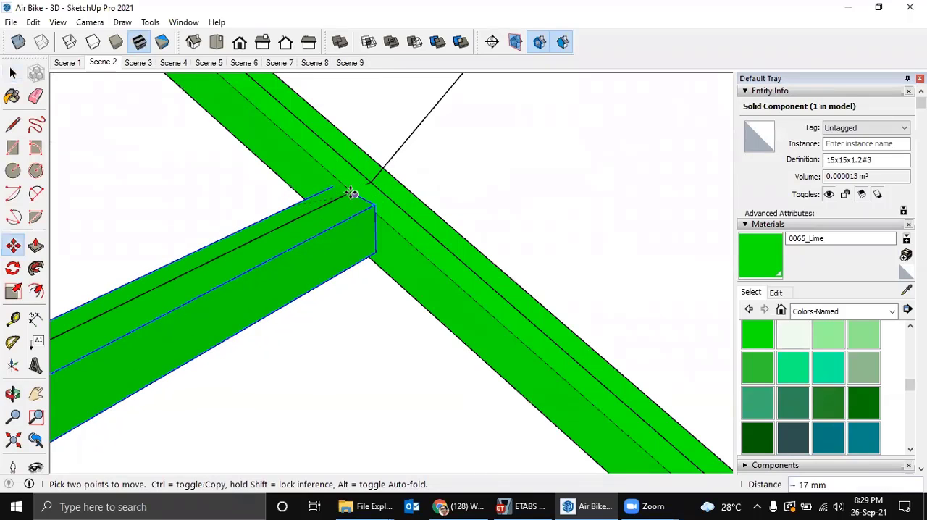
scroll(352, 193, up, 3)
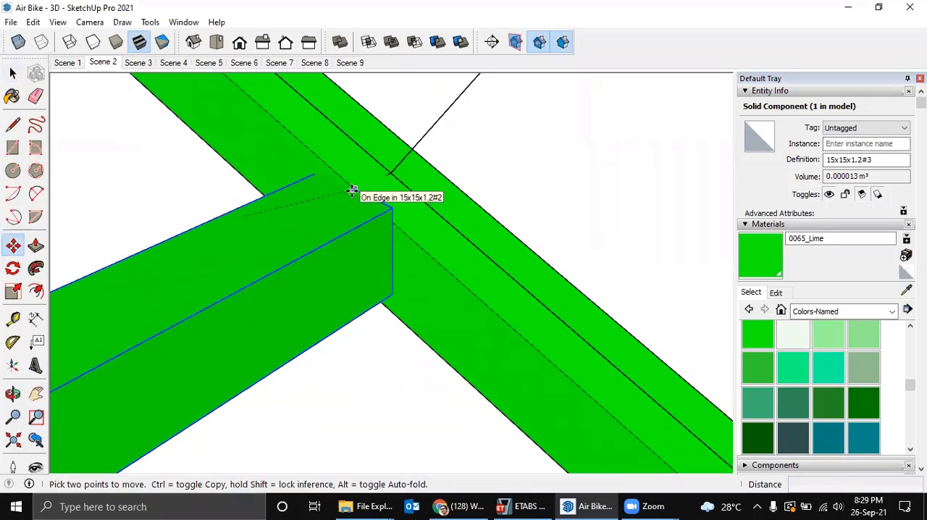
click(352, 191)
scroll(347, 194, down, 3)
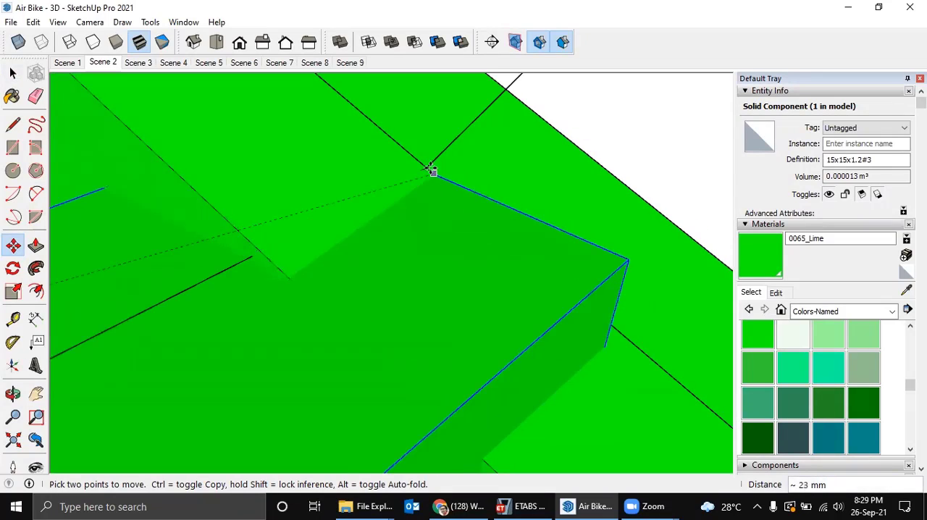
click(449, 186)
scroll(449, 203, down, 3)
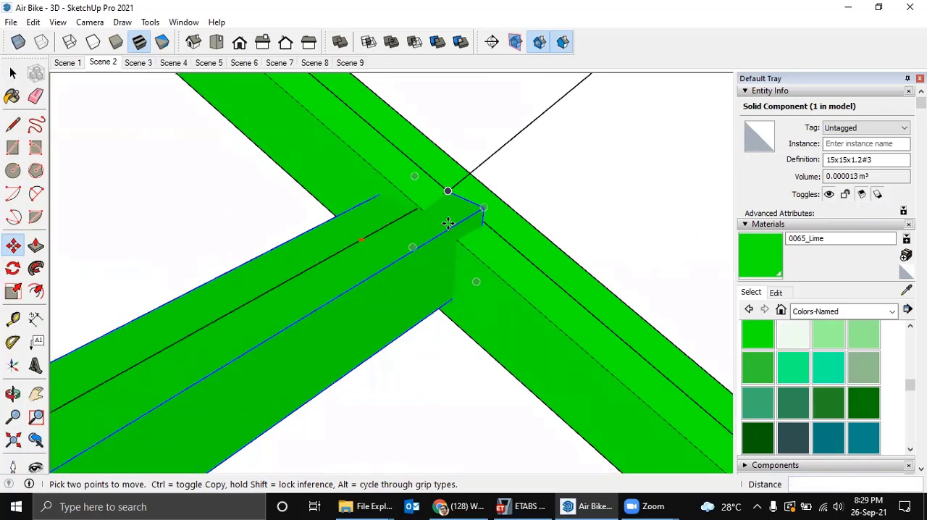
scroll(449, 224, down, 6)
shift+middle_drag(409, 226, 499, 177)
scroll(498, 181, down, 2)
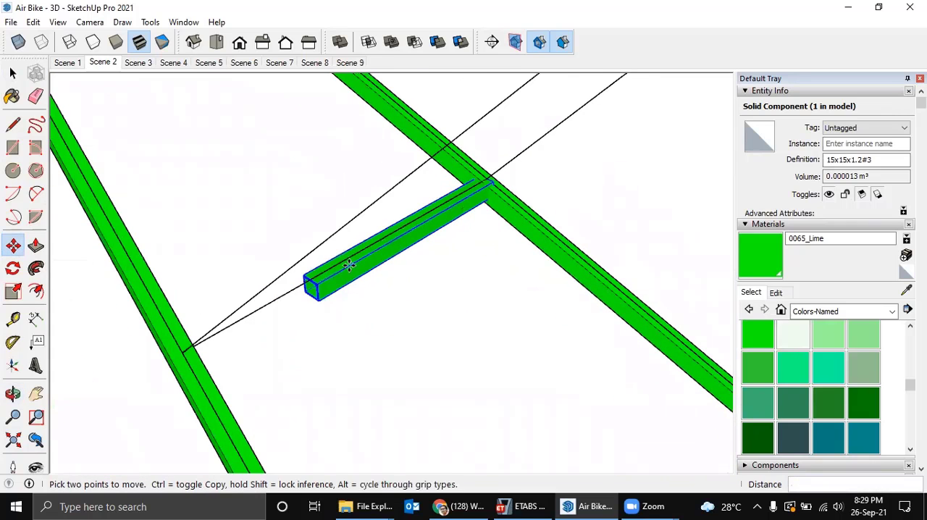
Switch to the Chrome browser, close the WhatsApp page and minimise the browser window.
click(467, 505)
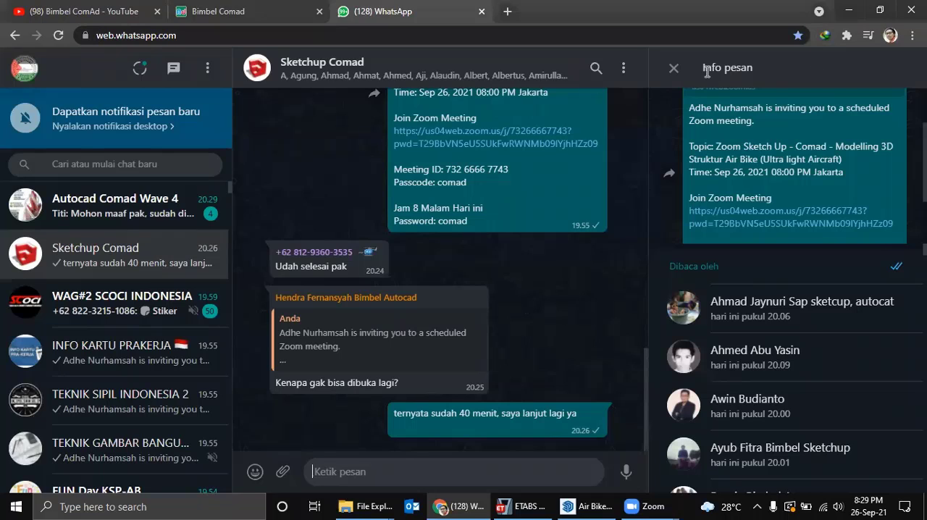
drag(702, 11, 700, 102)
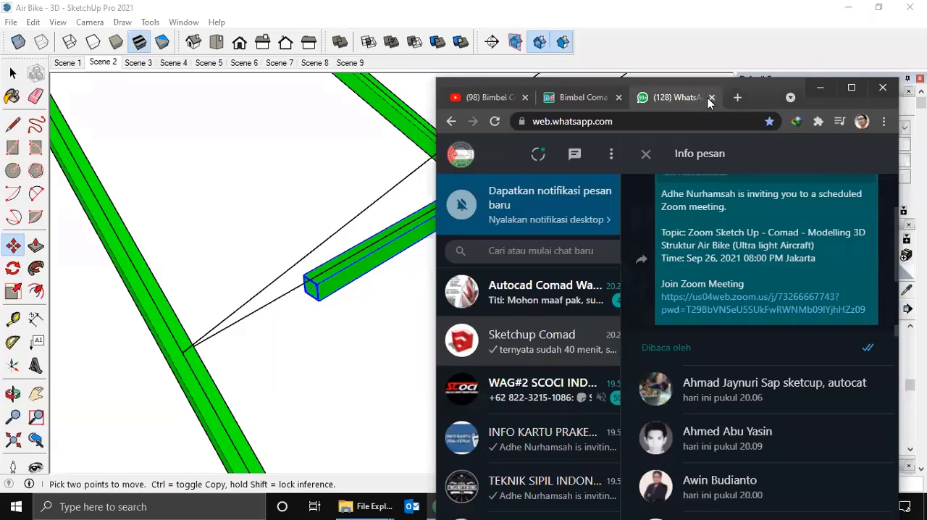
click(711, 97)
click(819, 87)
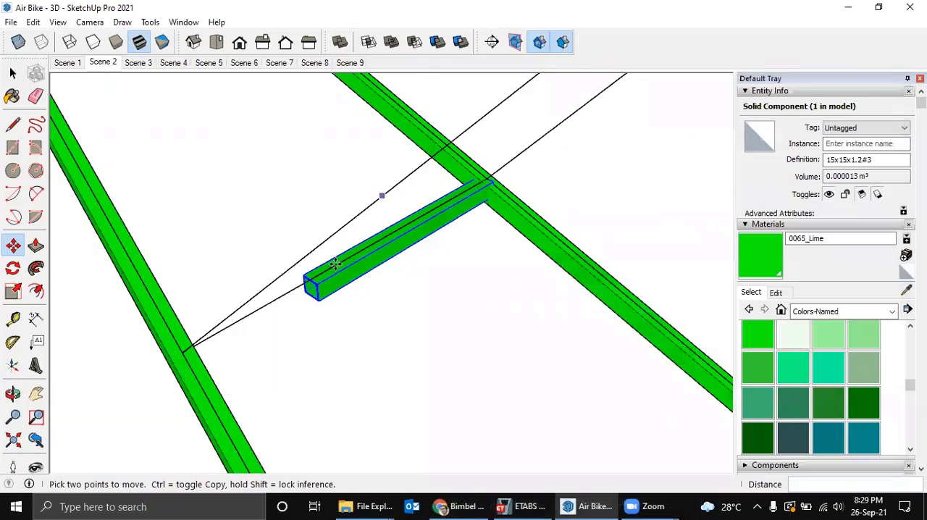
Stretch the short cross tube by moving its free end face about 100 mm onto the node on the opposite lower fuselage tube.
key(space)
right_click(337, 283)
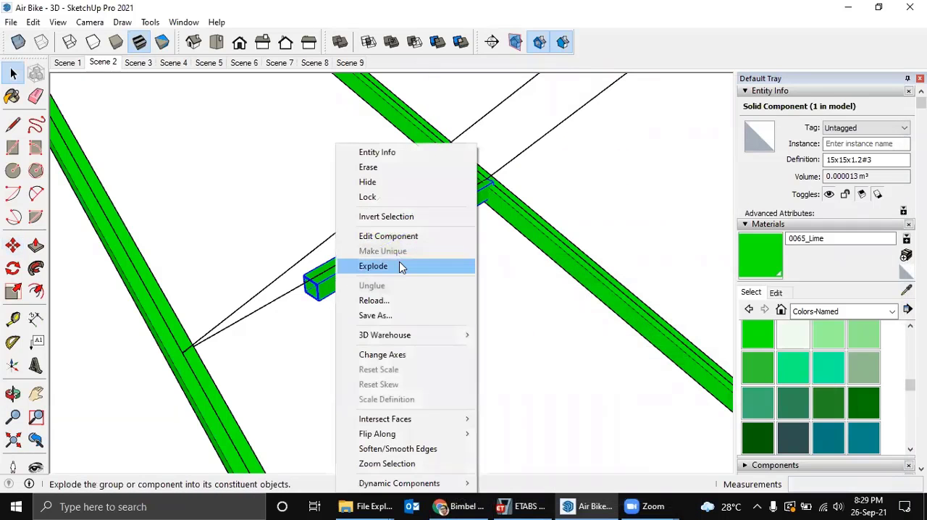
double_click(320, 282)
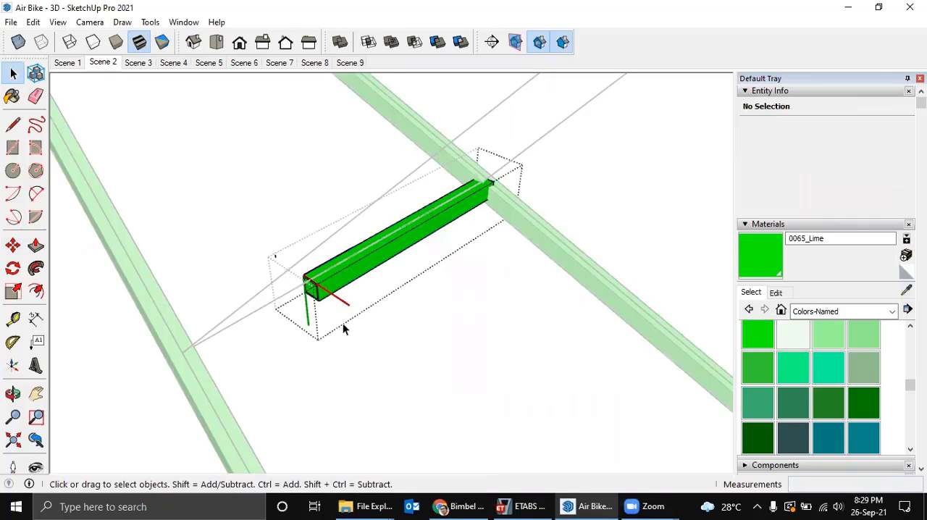
scroll(330, 312, up, 2)
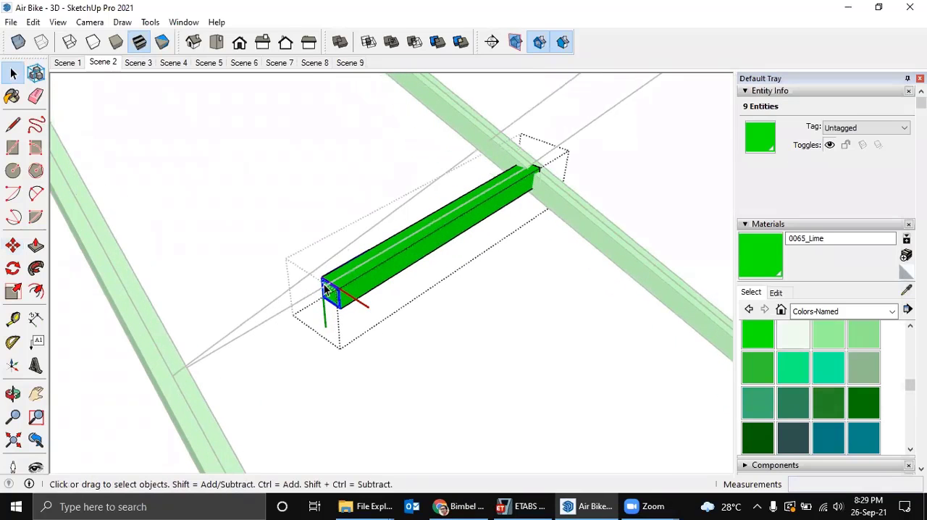
scroll(323, 283, up, 2)
key(m)
click(321, 276)
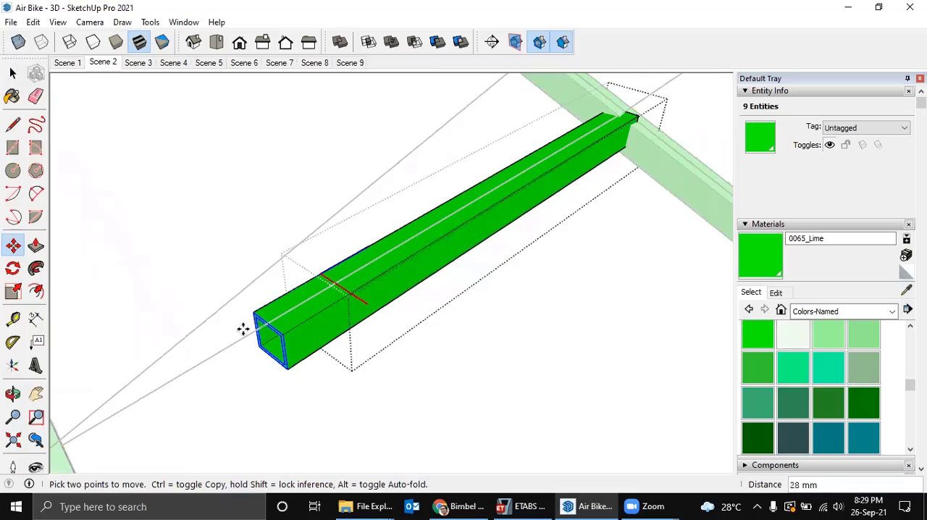
scroll(220, 333, down, 2)
shift+middle_drag(215, 317, 307, 249)
scroll(165, 369, up, 1)
scroll(165, 369, up, 1)
click(165, 367)
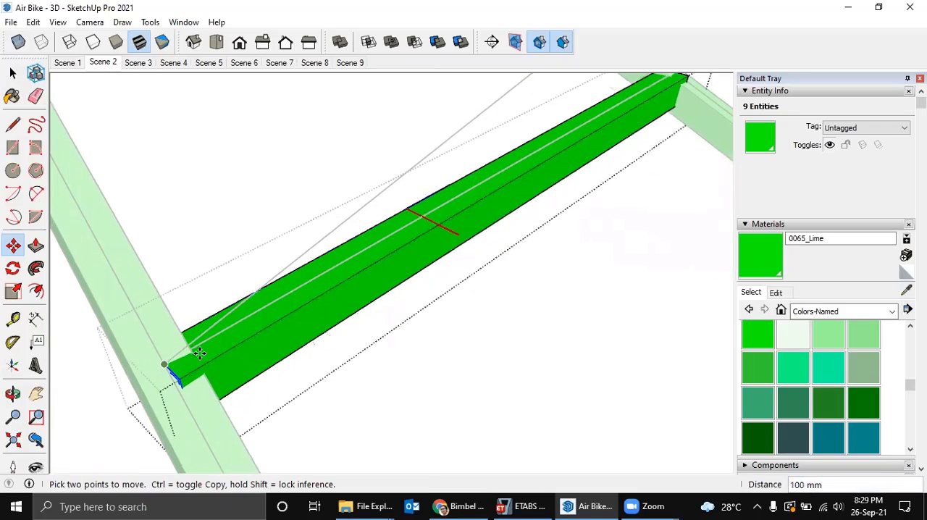
middle_drag(314, 336, 331, 330)
key(space)
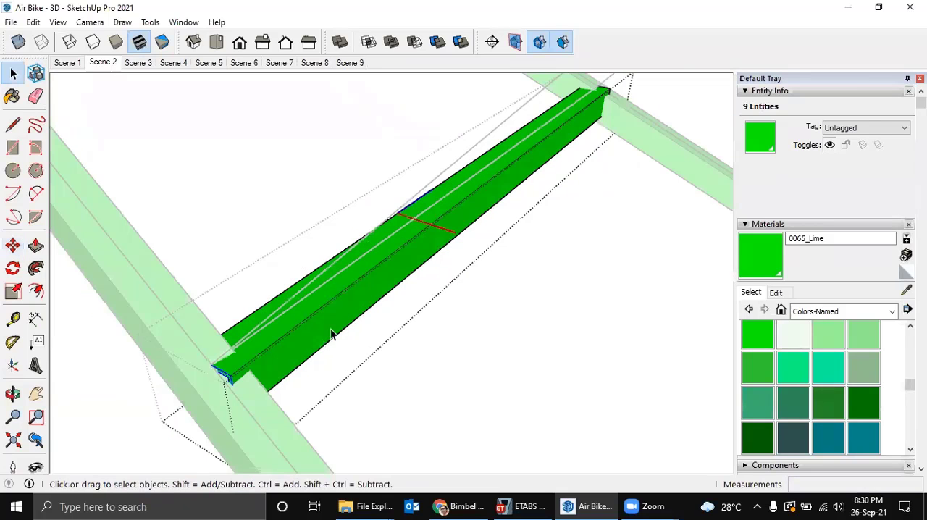
key(Escape)
Rotate the cross tube about 25.5° around its upper end corner at the node so its end edge follows the lower fuselage tube.
scroll(434, 257, down, 2)
middle_drag(439, 254, 416, 228)
scroll(429, 230, up, 2)
scroll(419, 228, up, 1)
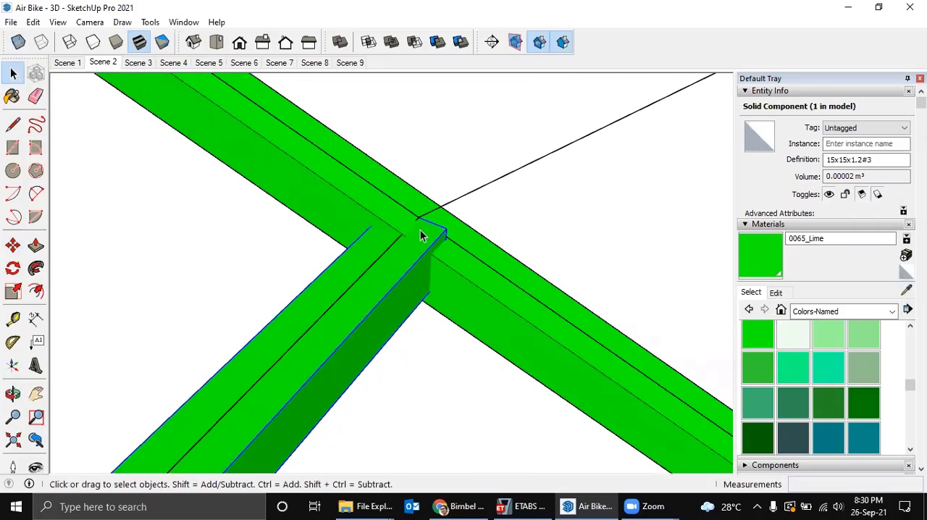
key(q)
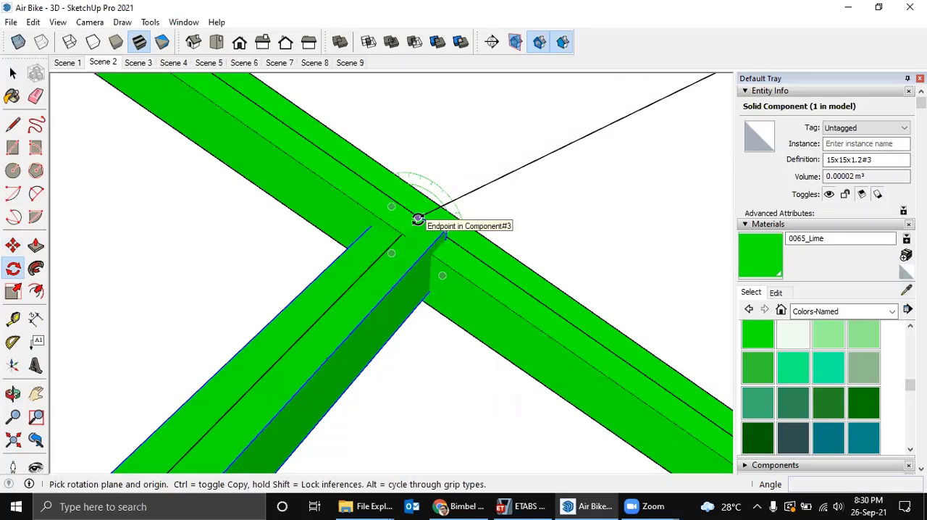
scroll(418, 219, up, 2)
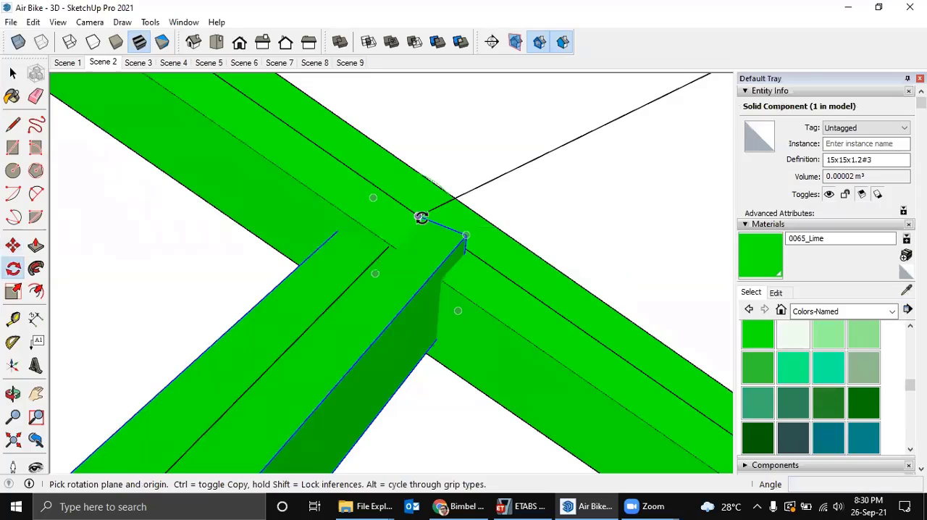
click(418, 216)
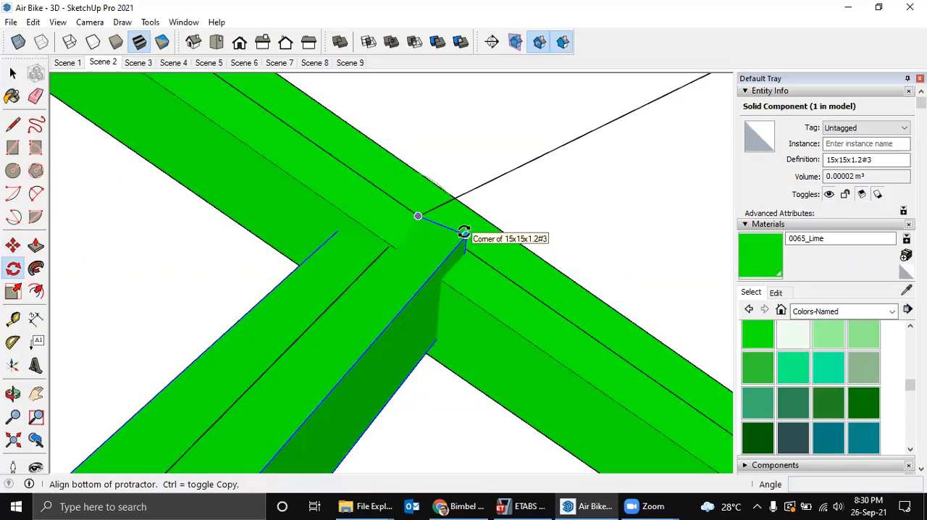
click(465, 233)
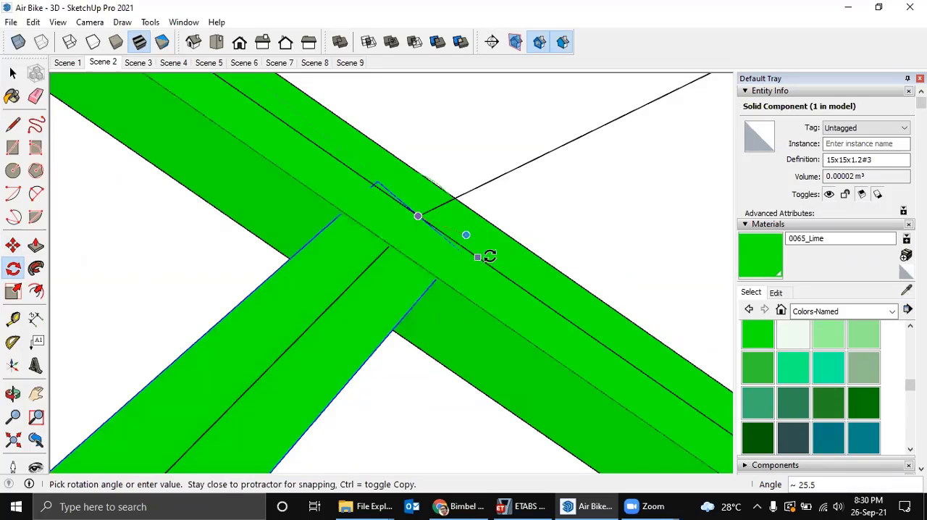
click(510, 276)
scroll(496, 272, down, 4)
key(space)
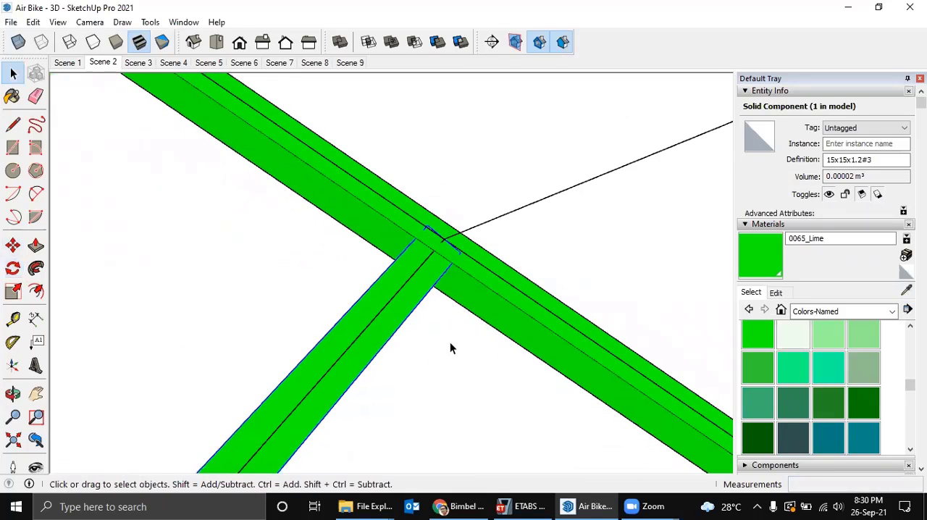
click(449, 342)
Copy the green 15x15x1.2 sample tube by its bottom corner about 3648 mm onto the node where the cross tube meets the lower fuselage tube.
scroll(444, 327, down, 7)
shift+middle_drag(437, 309, 432, 305)
middle_drag(523, 186, 333, 443)
middle_drag(361, 392, 423, 353)
middle_drag(599, 370, 405, 366)
scroll(304, 336, up, 5)
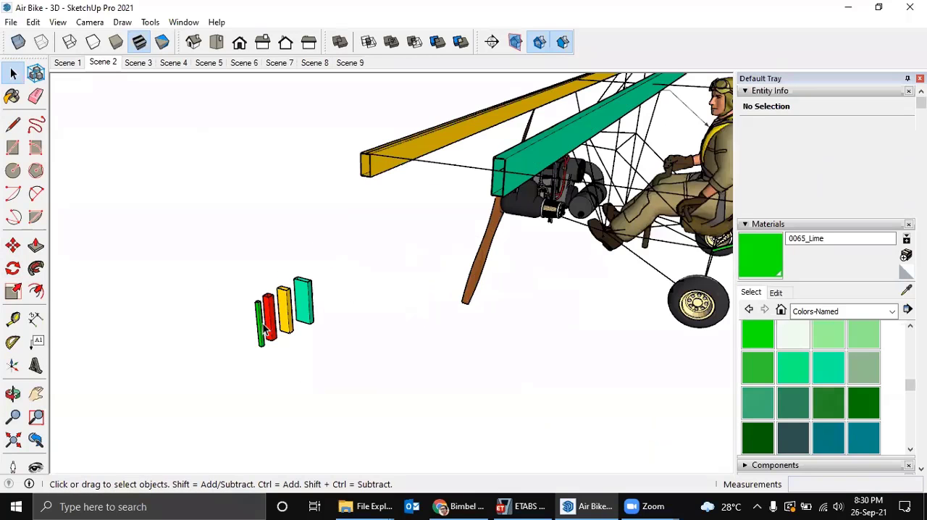
click(261, 330)
scroll(263, 346, up, 4)
middle_drag(251, 362, 257, 358)
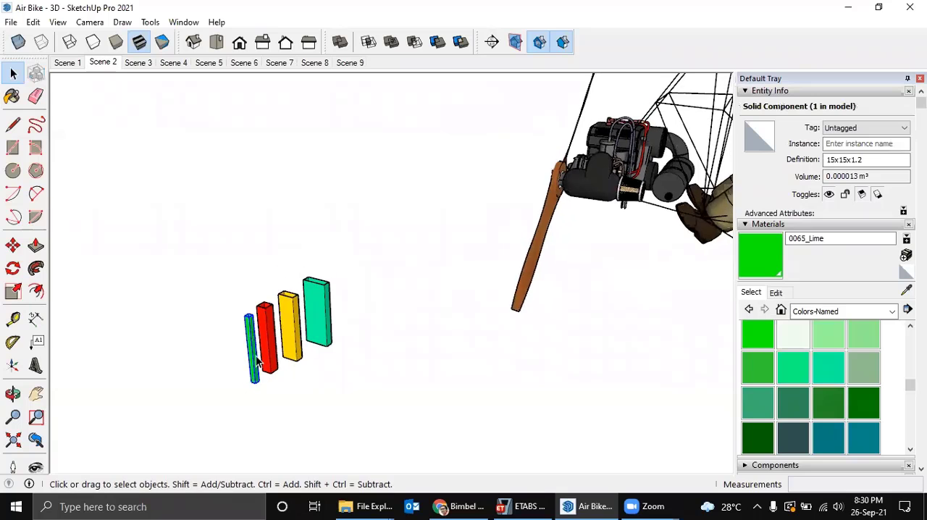
scroll(256, 358, up, 3)
key(m)
scroll(253, 401, up, 3)
click(256, 388)
key(ctrl)
scroll(367, 337, down, 4)
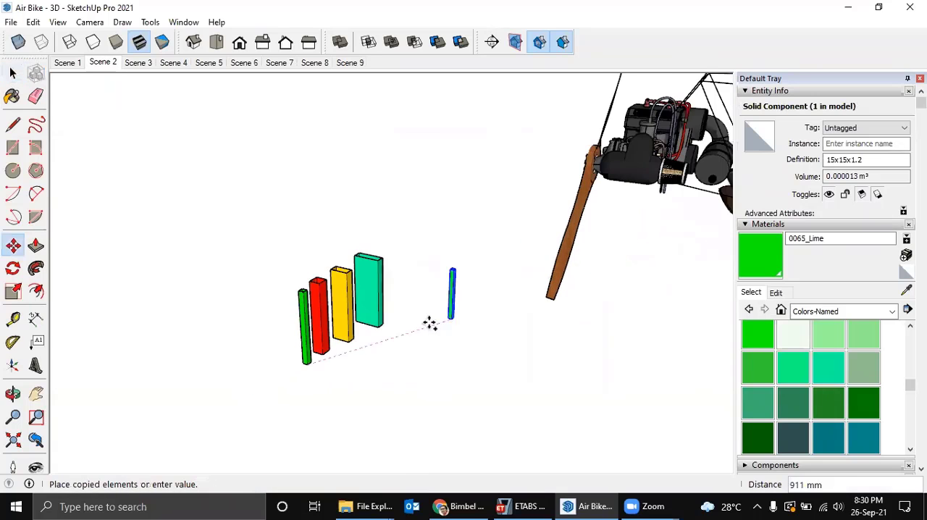
scroll(691, 272, down, 3)
shift+middle_drag(691, 273, 464, 365)
middle_drag(641, 291, 500, 341)
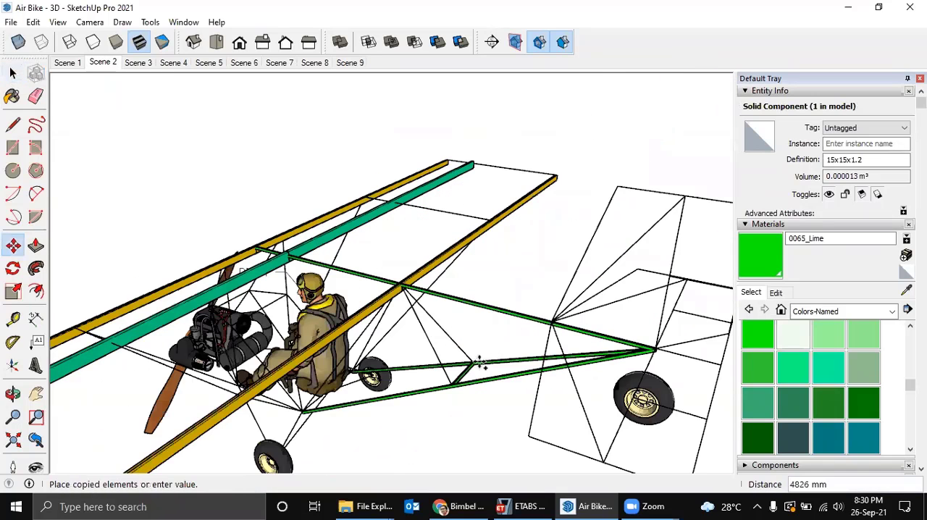
scroll(451, 382, up, 2)
scroll(432, 393, up, 4)
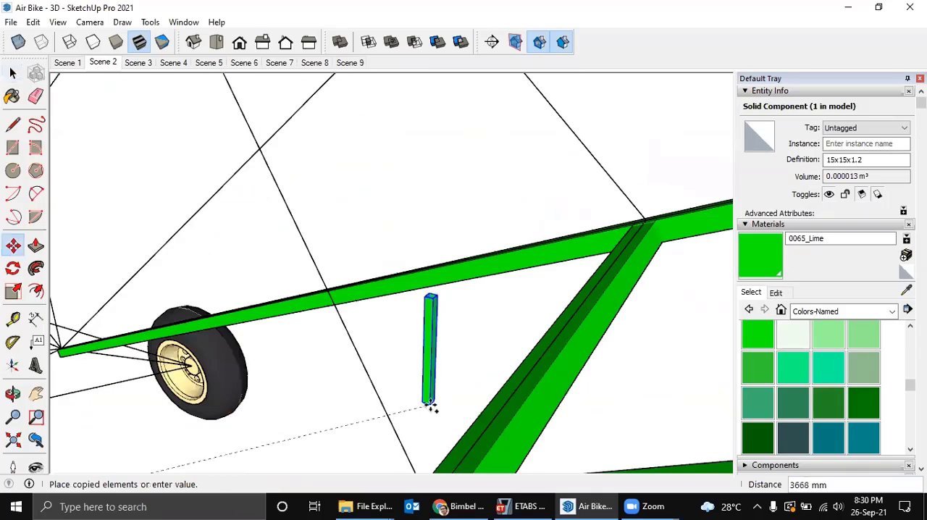
scroll(436, 388, up, 2)
scroll(474, 363, up, 4)
shift+middle_drag(554, 263, 391, 458)
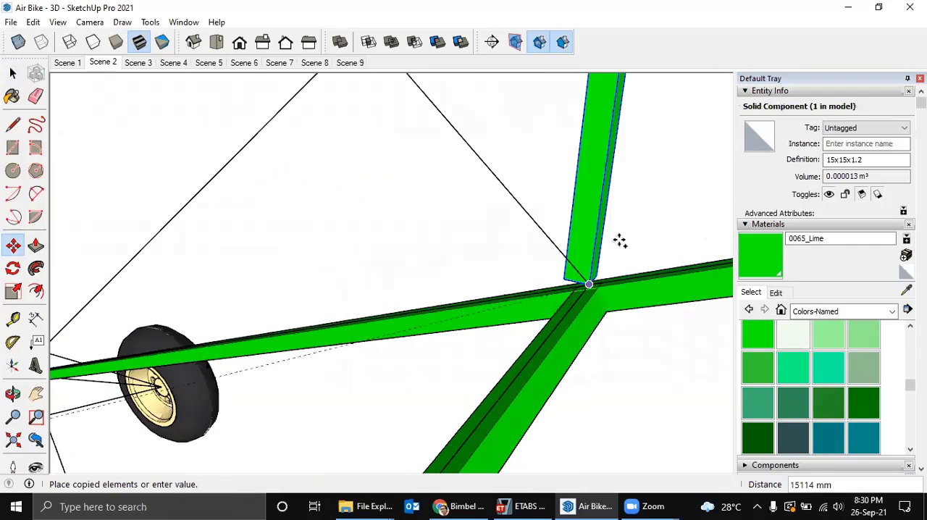
scroll(595, 269, up, 3)
scroll(595, 270, down, 4)
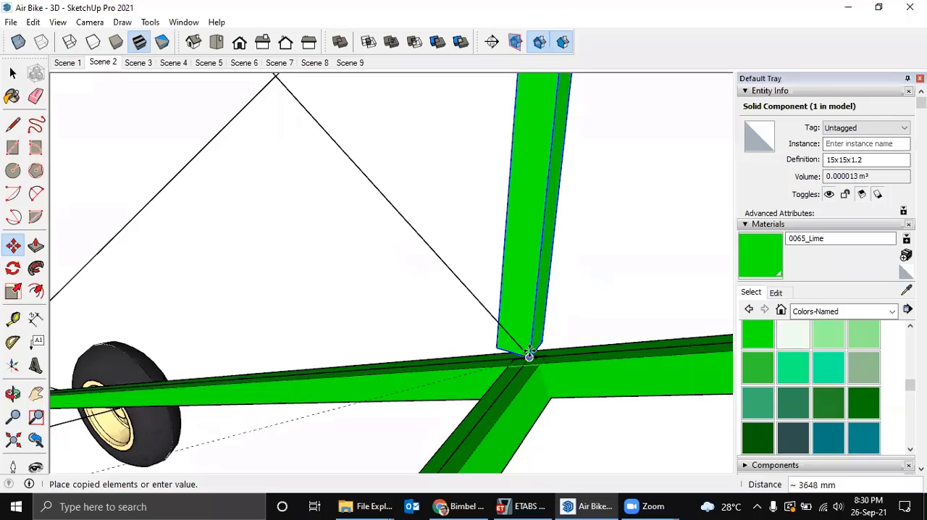
click(529, 353)
Examine the upright tube copy and the diagonal frame line at its node from several angles.
scroll(530, 353, up, 2)
scroll(530, 353, down, 2)
middle_drag(530, 353, 620, 305)
scroll(538, 321, down, 3)
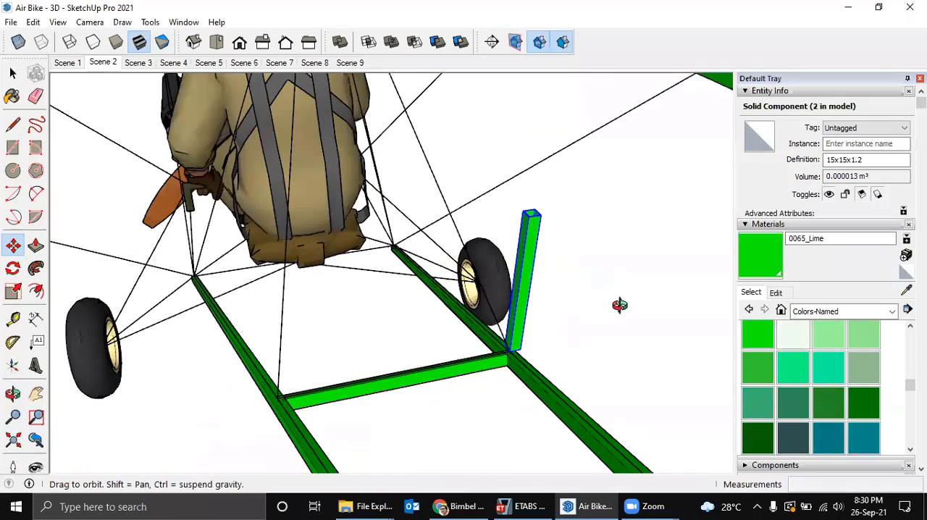
middle_drag(729, 255, 650, 255)
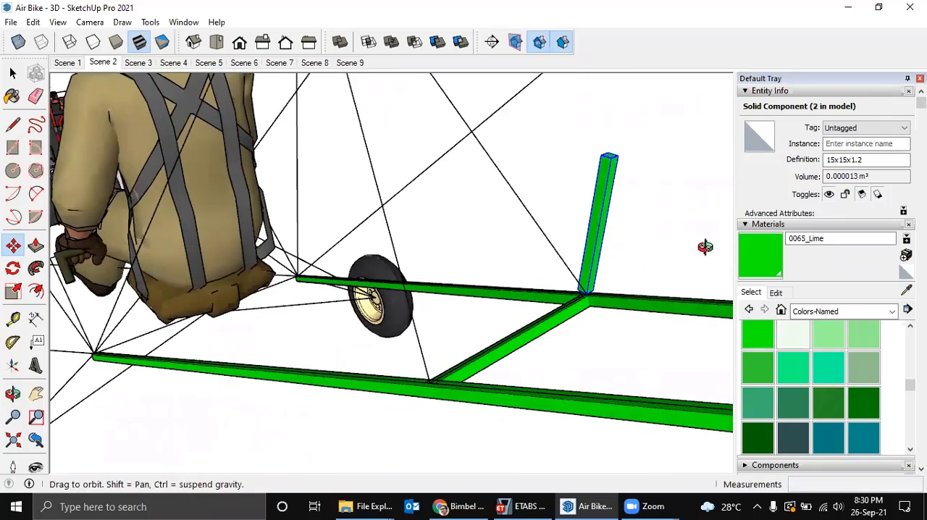
middle_drag(705, 247, 397, 449)
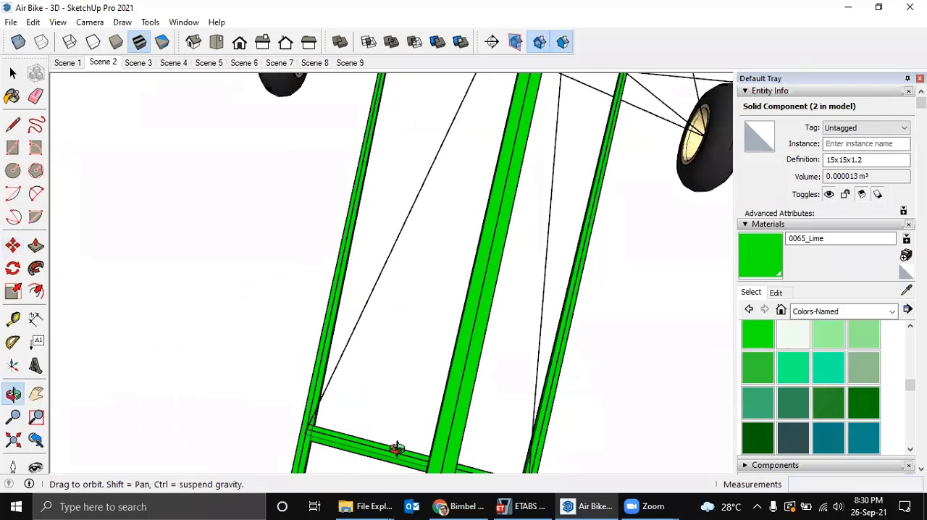
scroll(459, 366, down, 3)
shift+middle_drag(427, 344, 418, 337)
middle_drag(349, 326, 615, 209)
Rotate the upright tube copy about 42° in the green-axis plane around its bottom corner at the node towards the diagonal frame line.
scroll(587, 259, up, 4)
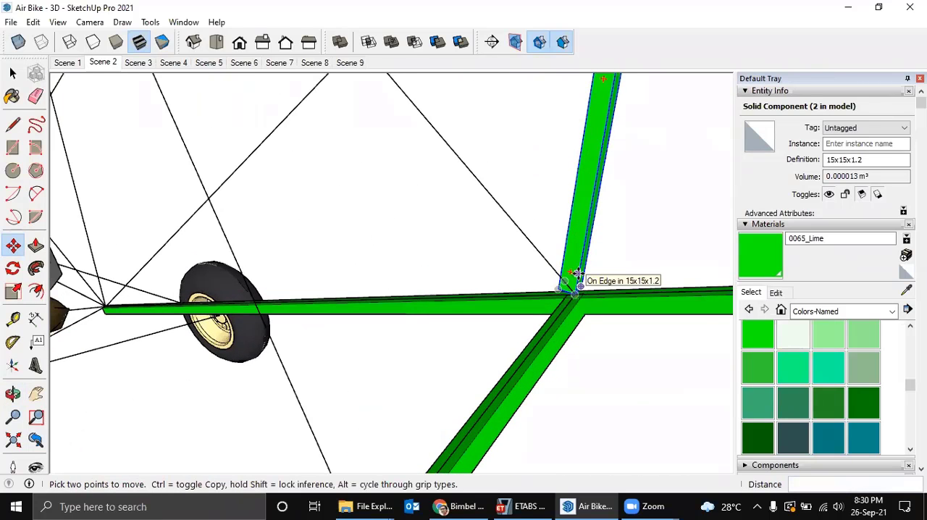
middle_drag(577, 276, 598, 267)
scroll(596, 265, down, 3)
scroll(596, 266, up, 3)
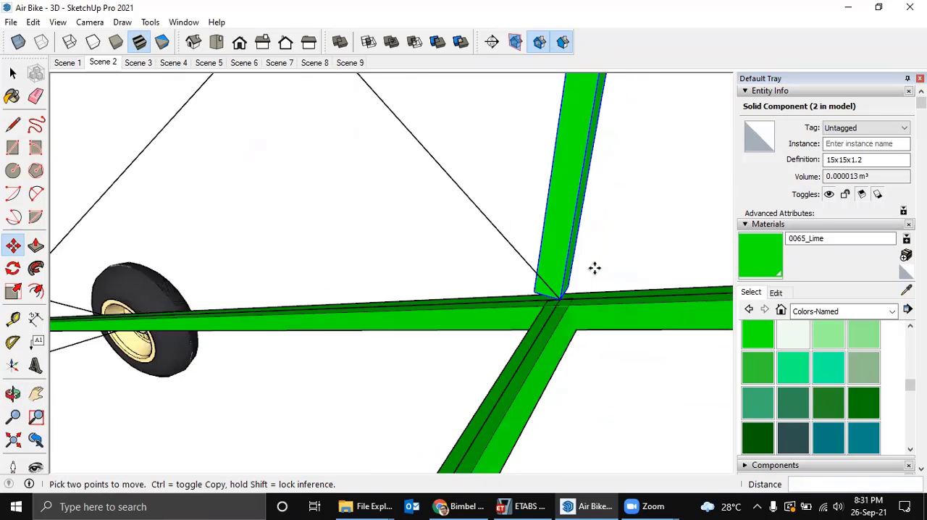
key(q)
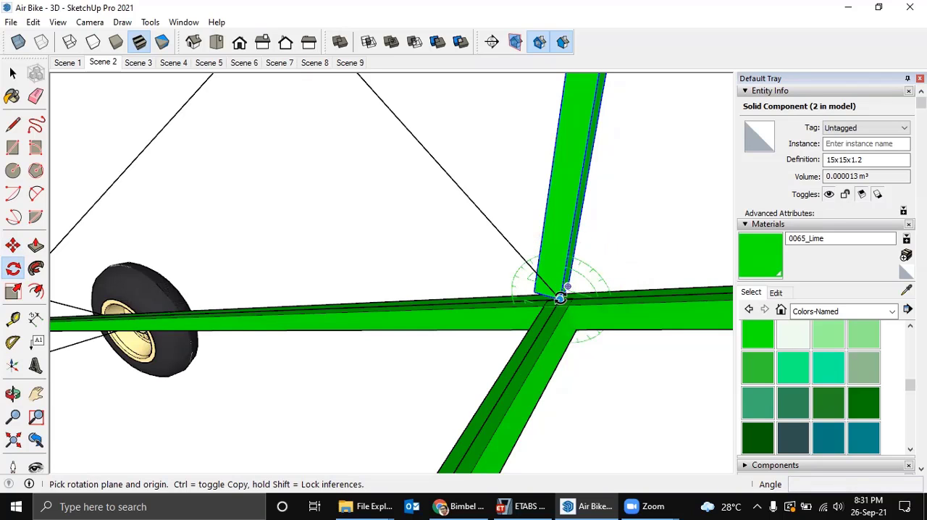
scroll(560, 299, up, 2)
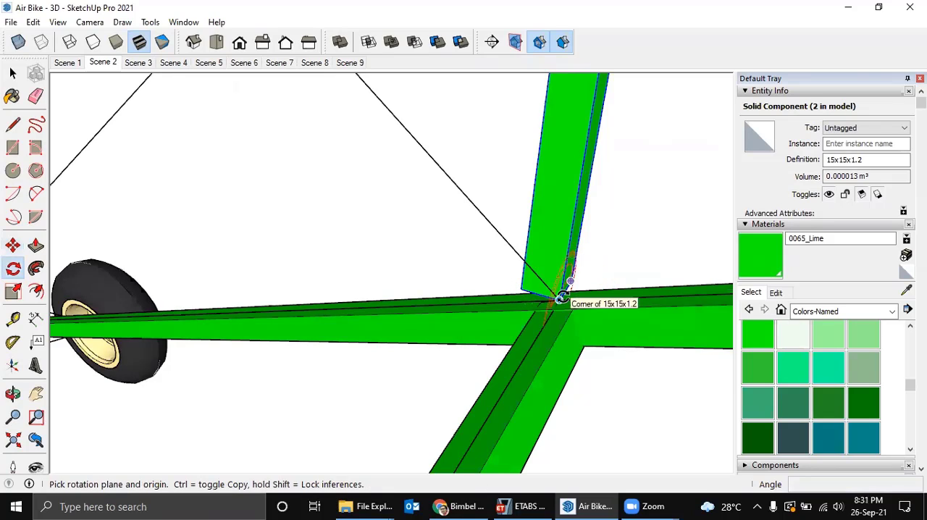
key(Left)
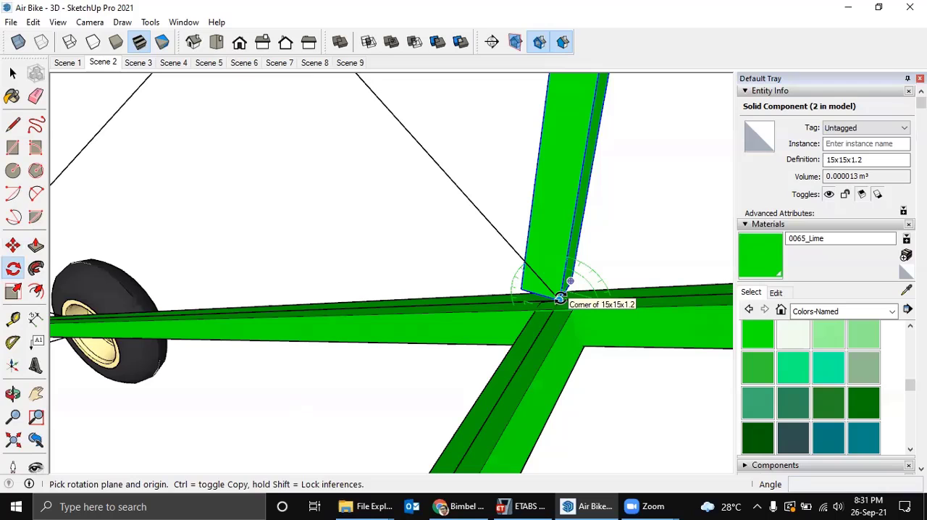
click(560, 298)
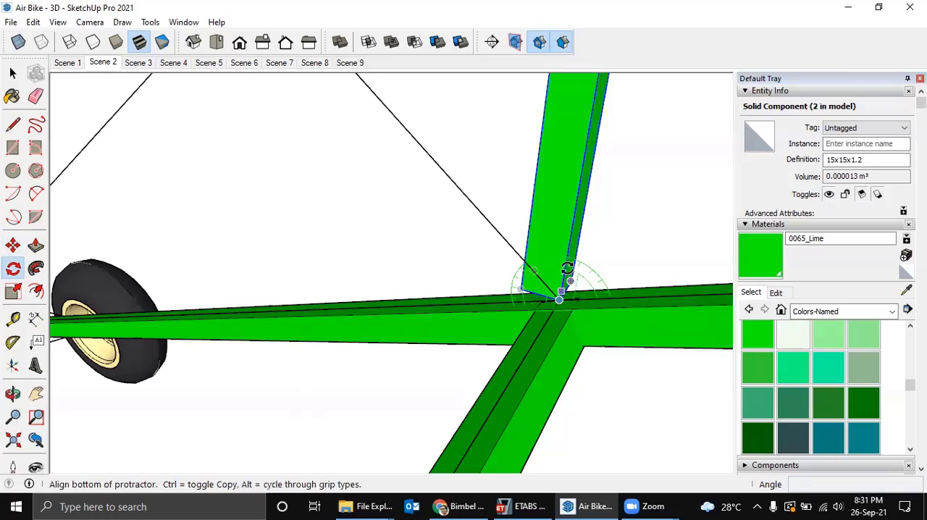
click(590, 128)
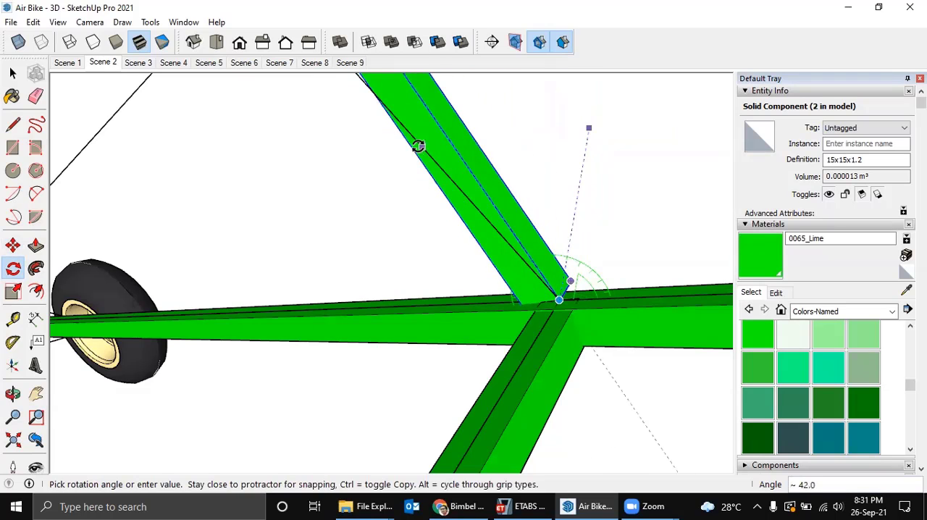
scroll(409, 141, down, 6)
shift+middle_drag(414, 153, 444, 232)
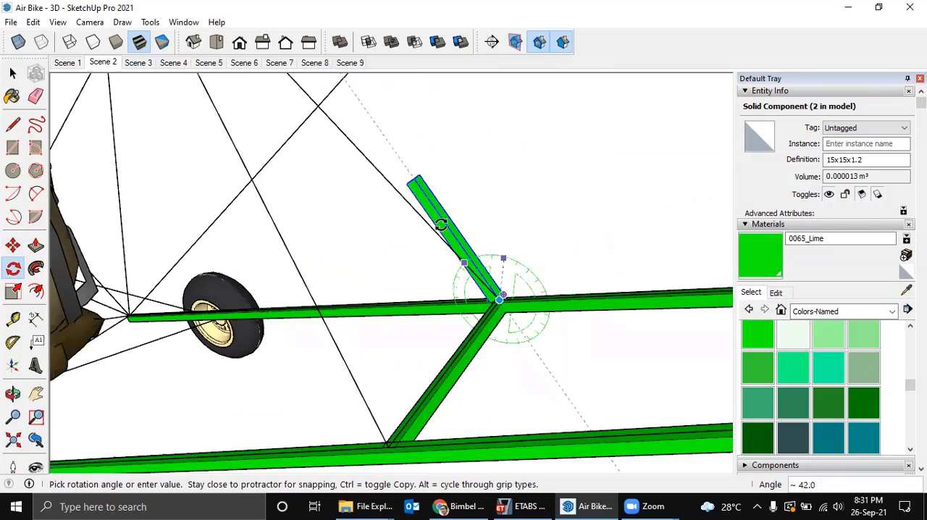
click(368, 161)
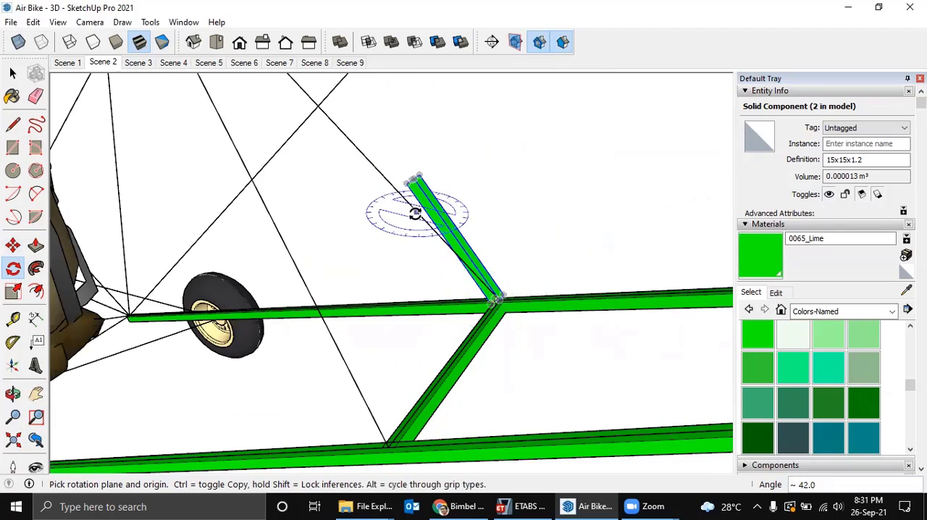
key(space)
Try to rotate the tilted tube copy about 18.4° in the horizontal plane around its bottom corner at the node towards the diagonal frame line.
middle_drag(447, 328, 422, 360)
scroll(333, 366, up, 4)
scroll(421, 361, up, 2)
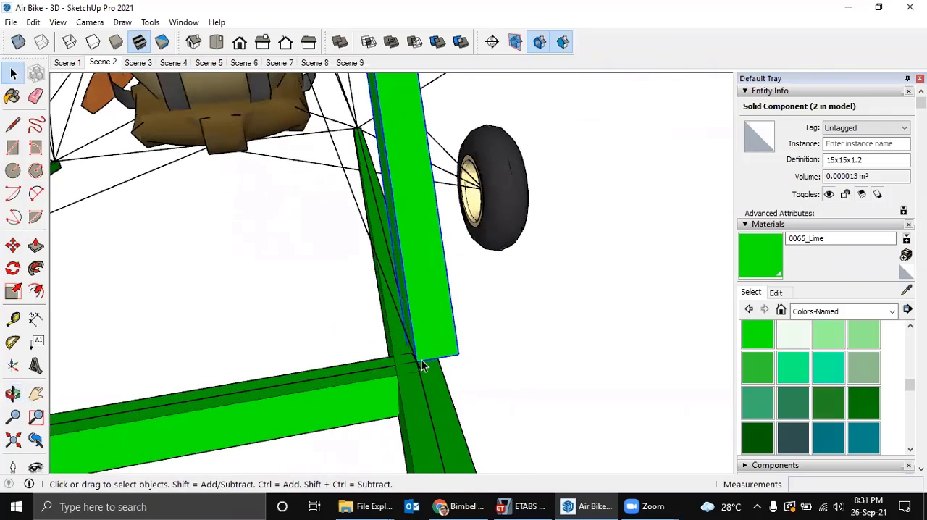
key(q)
scroll(422, 371, up, 1)
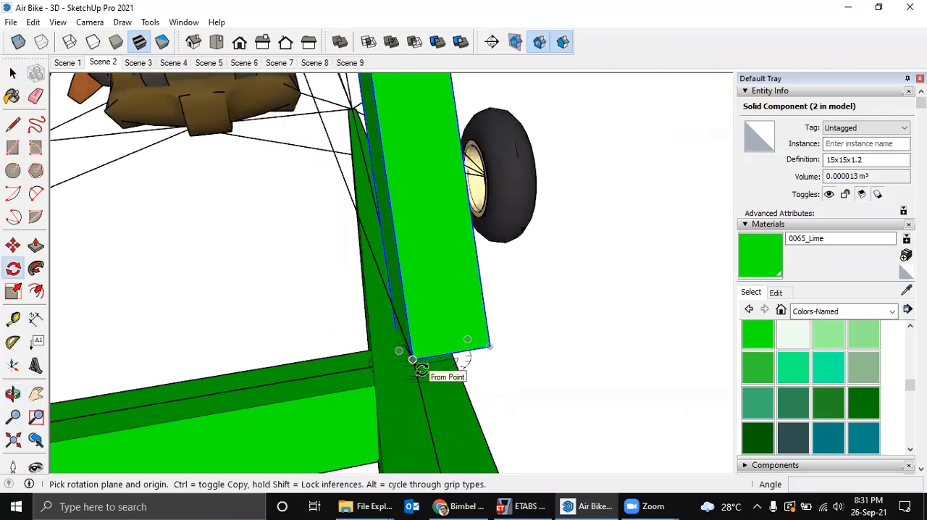
scroll(413, 358, up, 2)
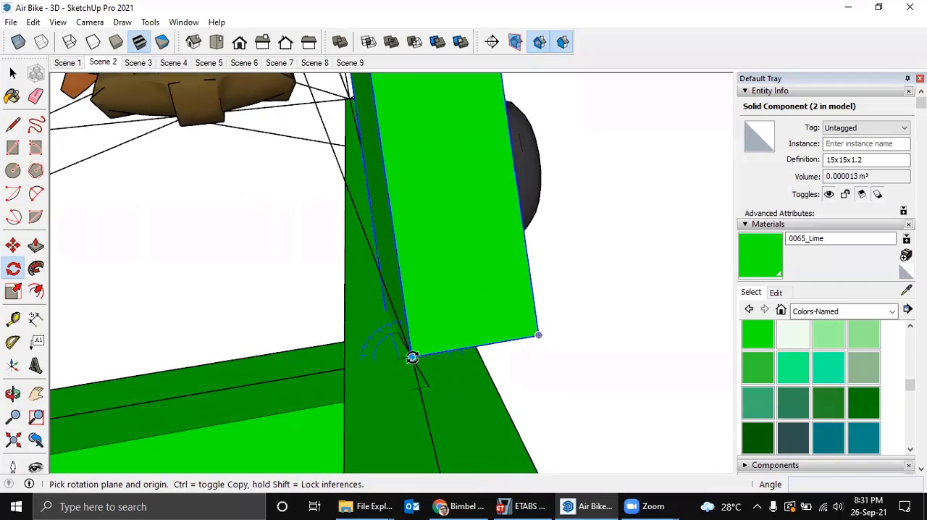
click(411, 357)
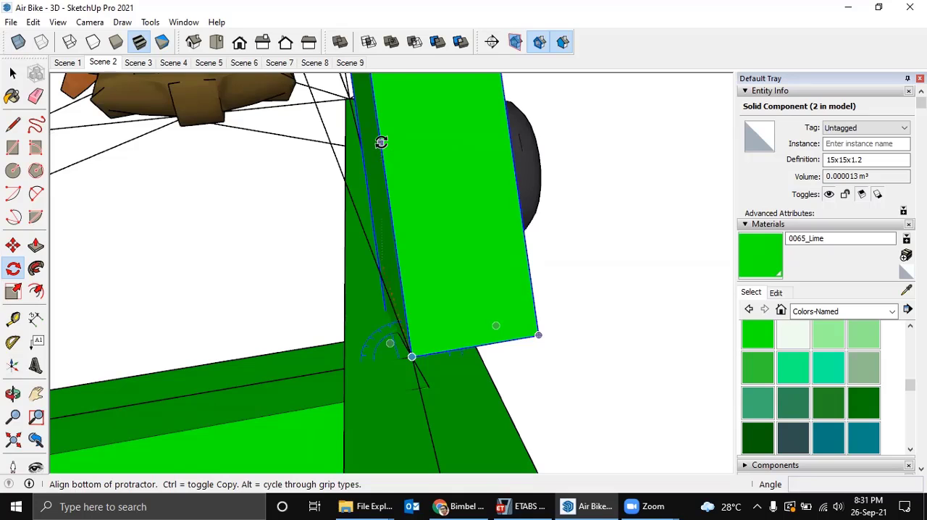
click(380, 142)
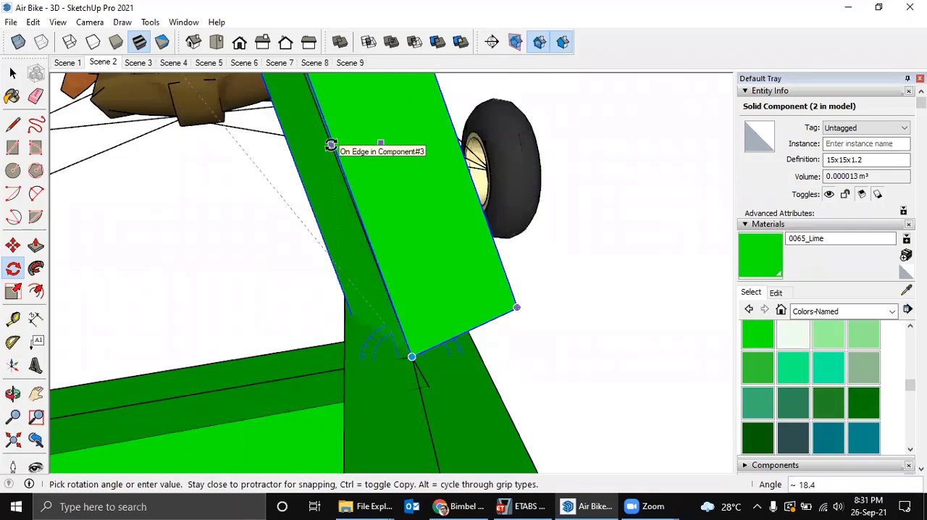
click(331, 142)
Check the tilted tube copy against the diagonal frame line and undo its rotations to bring it back upright.
middle_drag(331, 145, 529, 347)
middle_drag(560, 269, 416, 352)
key(q)
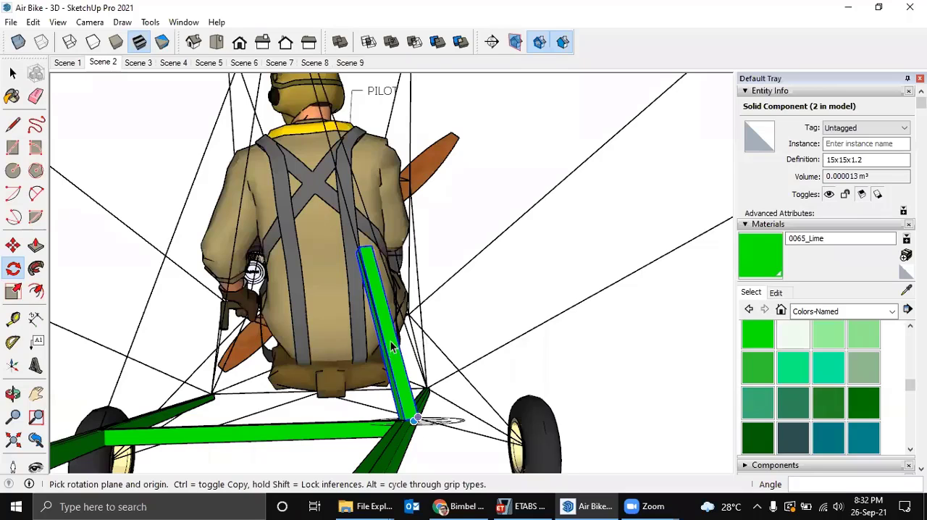
key(space)
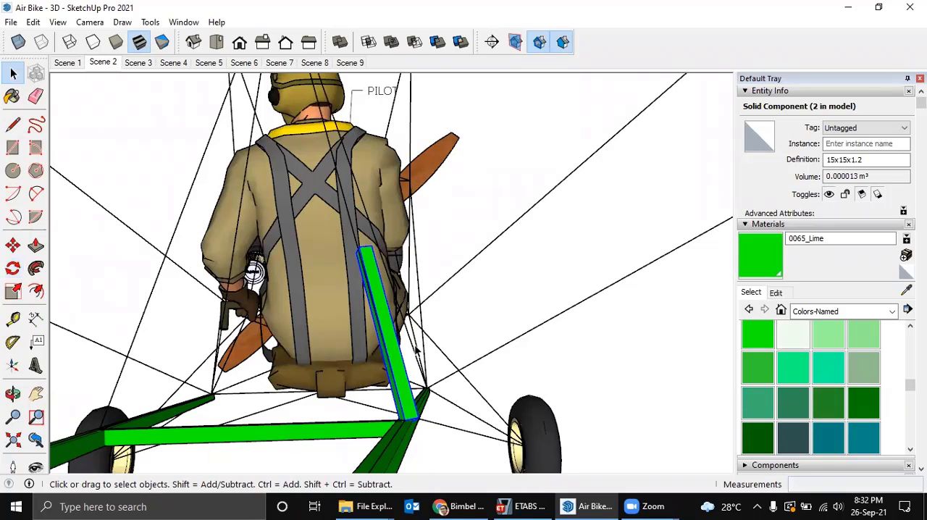
key(ctrl+z)
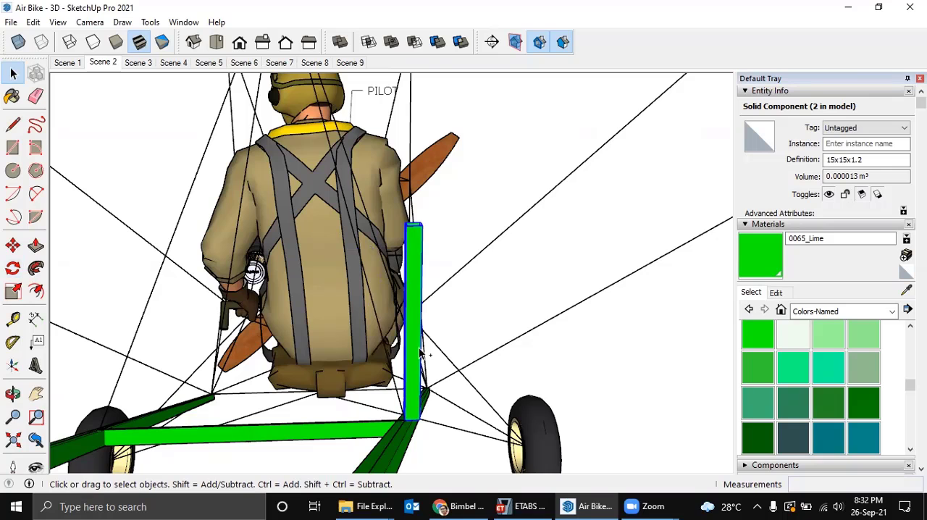
Rotate the upright tube copy 90° in the green-axis plane around its bottom corner at the node so it lies horizontally towards the wing.
middle_drag(387, 360, 531, 327)
middle_drag(607, 330, 679, 345)
scroll(481, 395, up, 3)
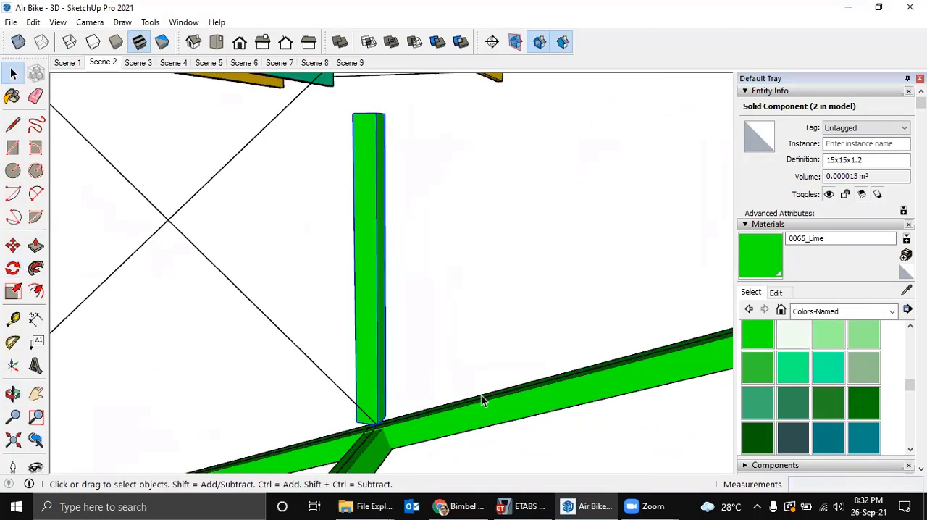
key(q)
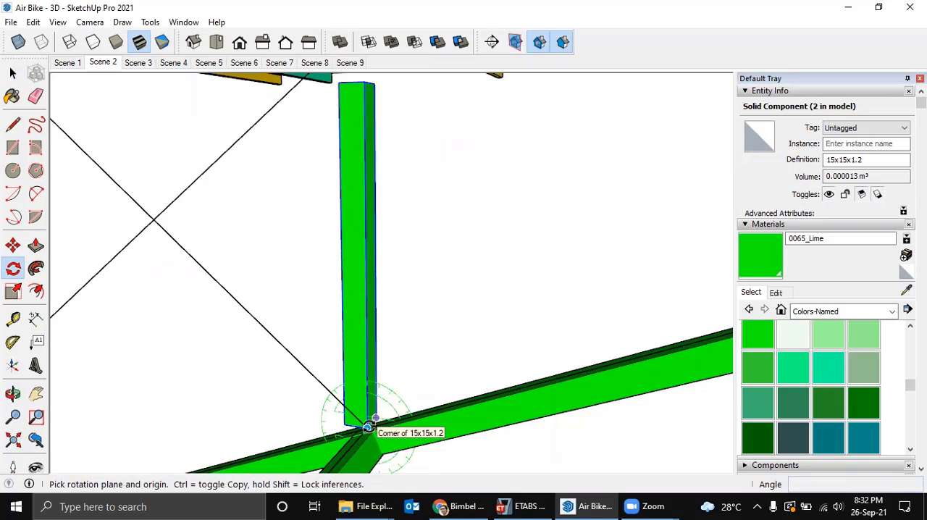
click(368, 427)
click(365, 234)
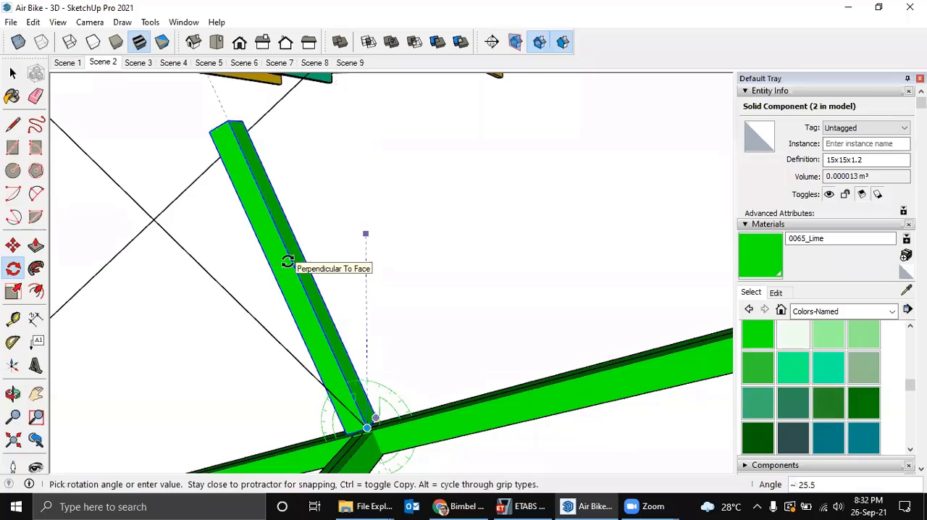
text(90)
key(Return)
scroll(283, 269, down, 6)
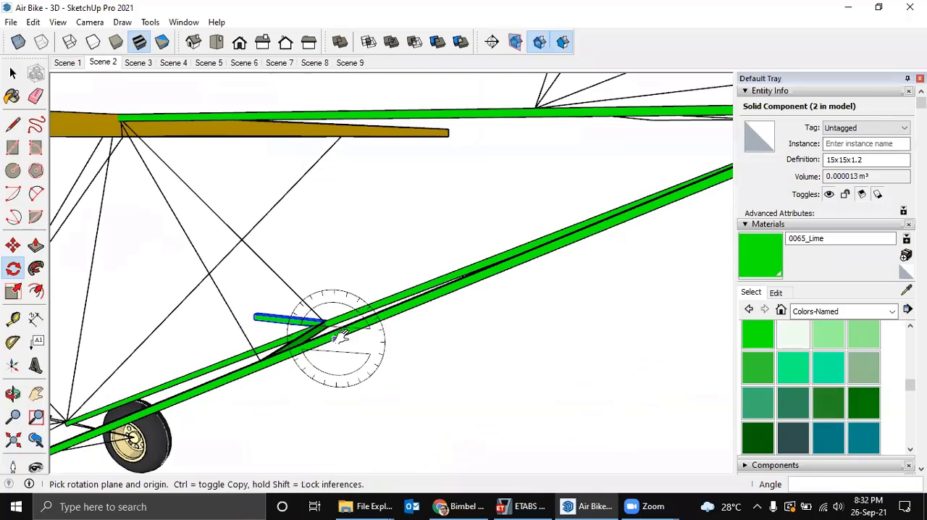
Rotate the horizontal tube about 18.4° in the horizontal plane around its end corner at the node, in line with the diagonal frame line.
middle_drag(342, 337, 180, 425)
shift+middle_drag(361, 418, 308, 380)
key(q)
scroll(265, 372, up, 4)
scroll(266, 338, up, 3)
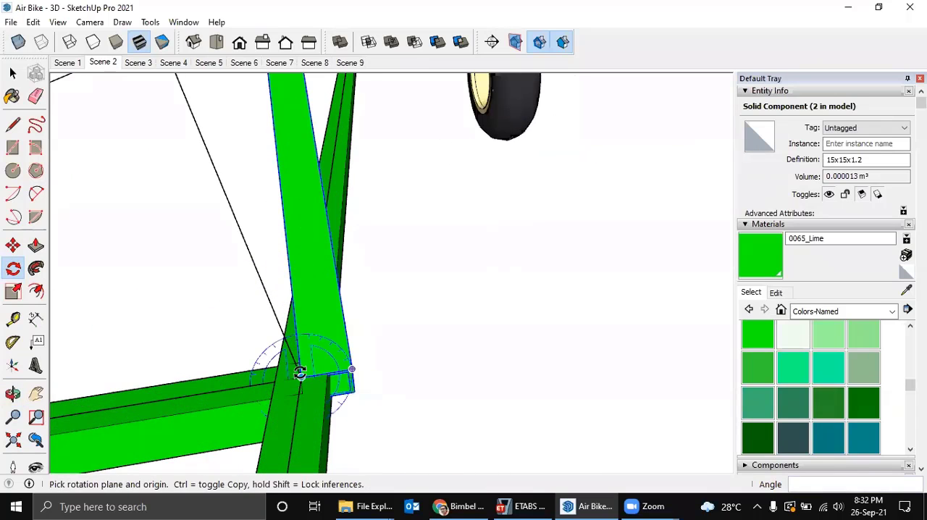
click(300, 375)
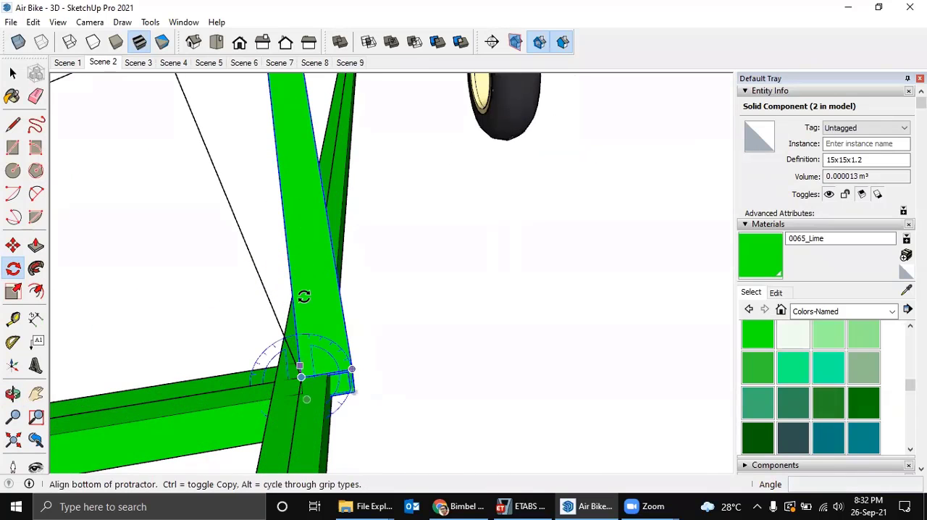
click(276, 165)
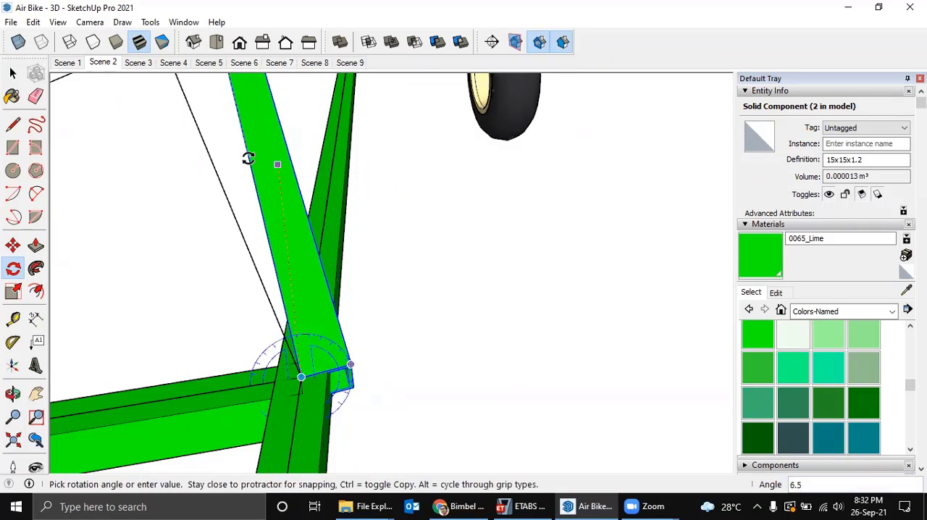
middle_drag(249, 159, 245, 258)
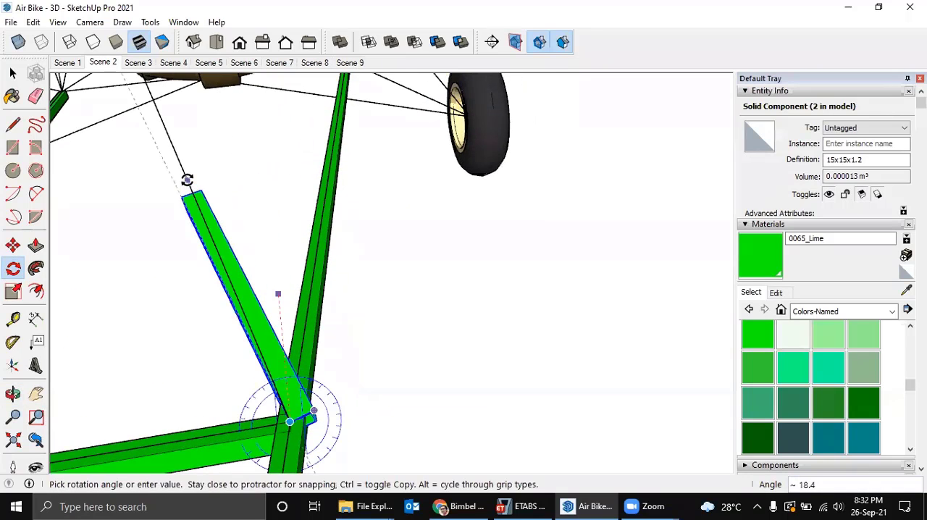
click(187, 181)
Examine the horizontal tube and the diagonal frame line at their shared node from several angles.
middle_drag(320, 213, 527, 143)
middle_drag(132, 255, 55, 205)
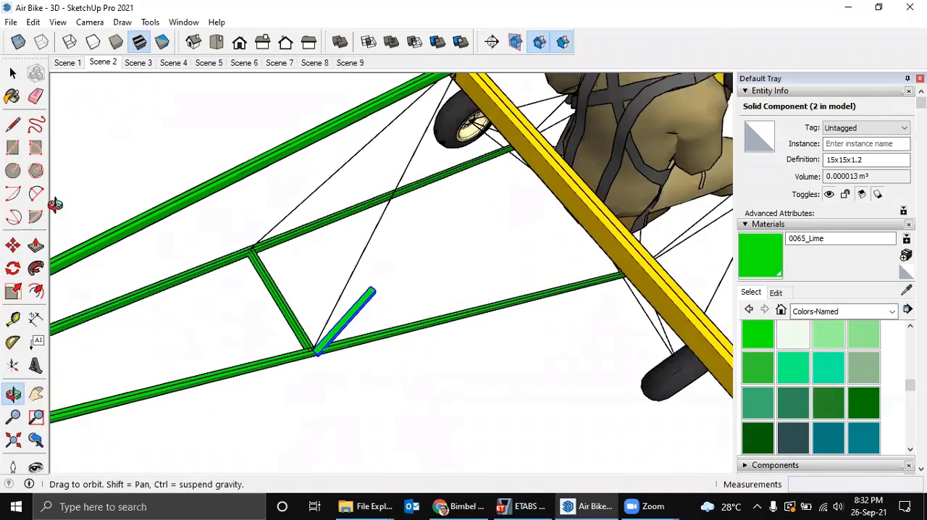
middle_drag(468, 180, 721, 106)
key(q)
scroll(507, 256, up, 8)
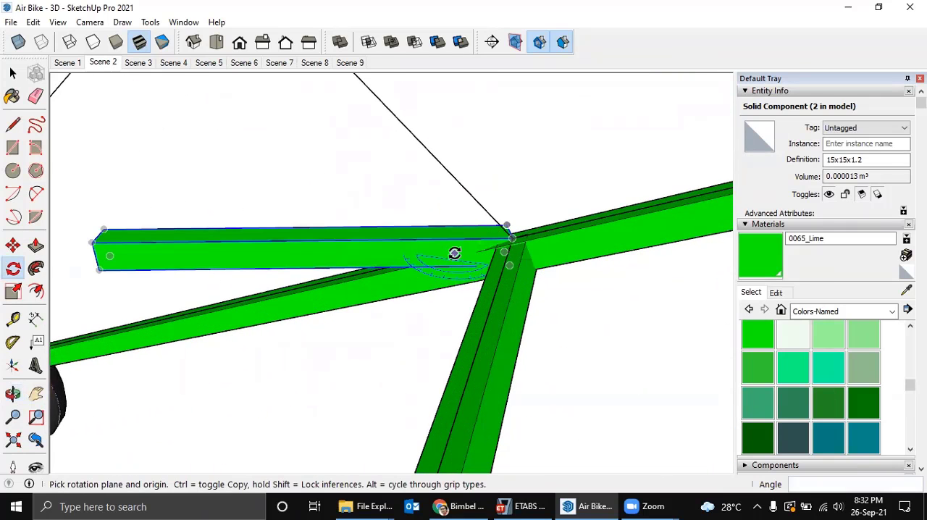
scroll(458, 254, up, 2)
scroll(466, 259, down, 5)
middle_drag(466, 258, 478, 281)
scroll(477, 280, up, 3)
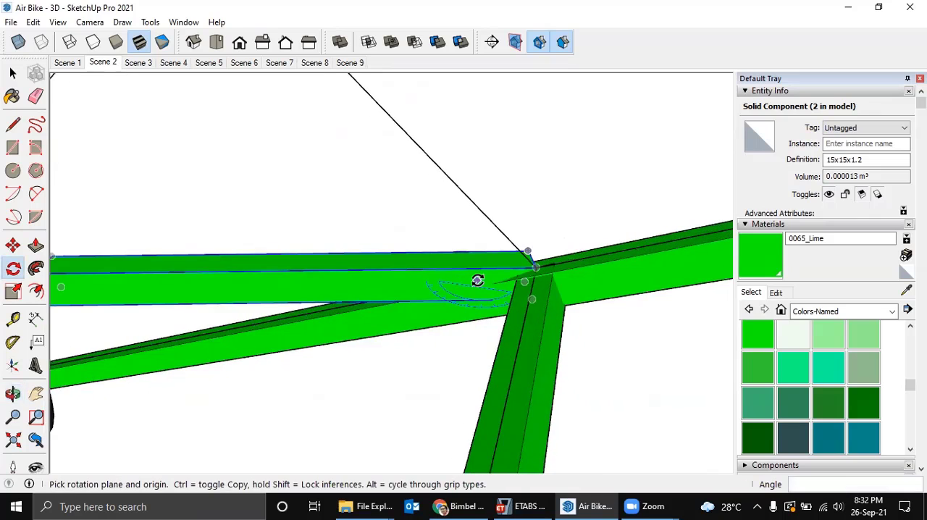
scroll(477, 280, down, 1)
key(space)
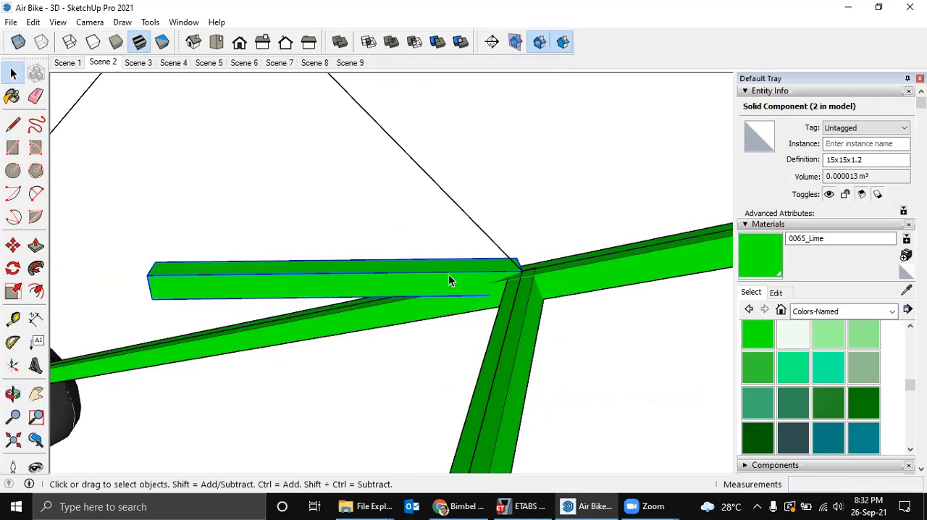
Rotate the tube about 46.5° upwards in the plane of its side face around the node corner onto the diagonal frame line.
key(q)
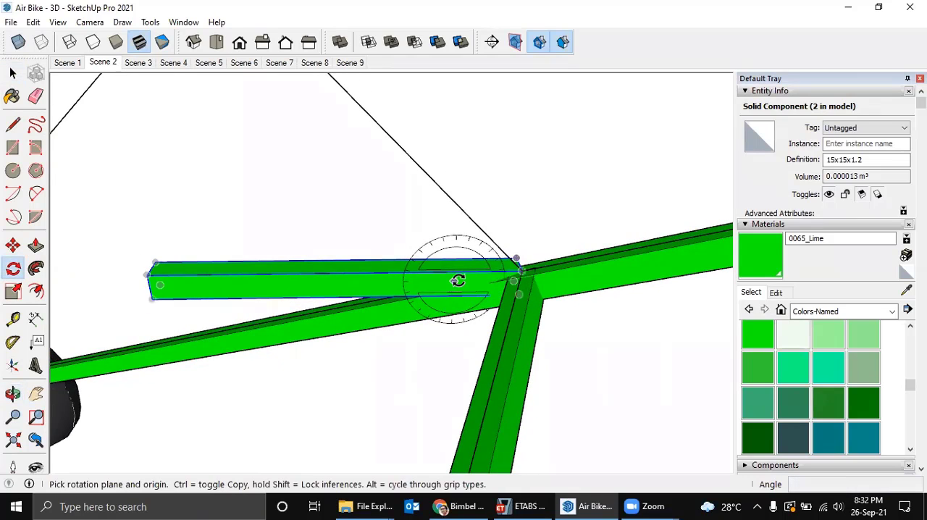
scroll(457, 281, up, 2)
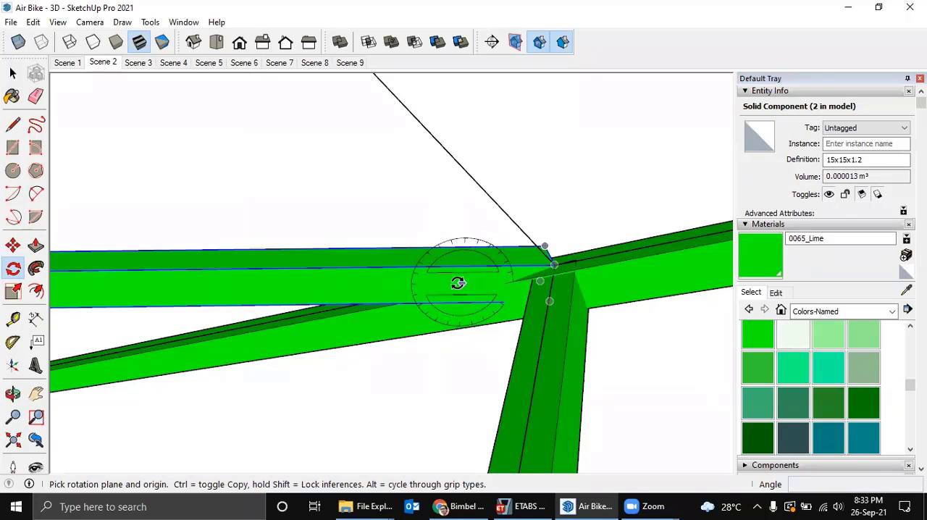
mouse_move(411, 288)
middle_down()
mouse_move(459, 277)
mouse_move(422, 287)
middle_up()
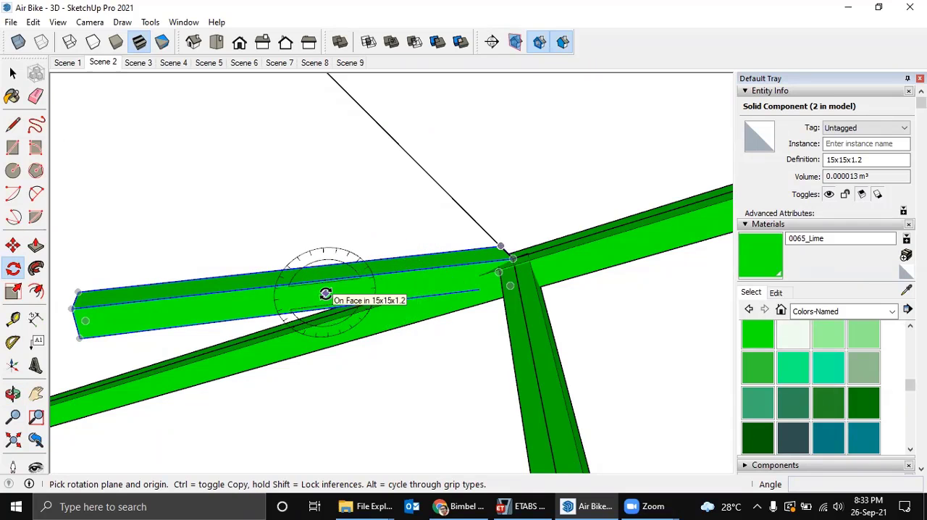
scroll(462, 270, up, 2)
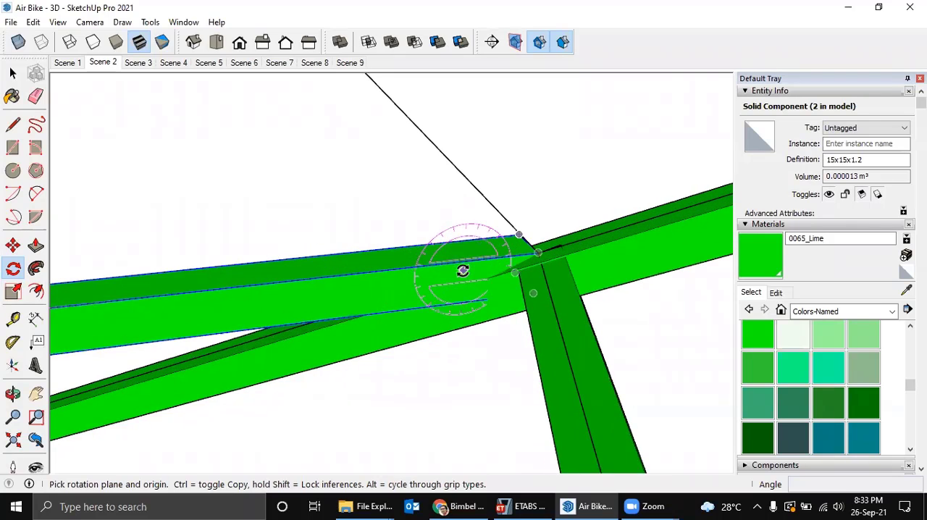
scroll(461, 270, up, 1)
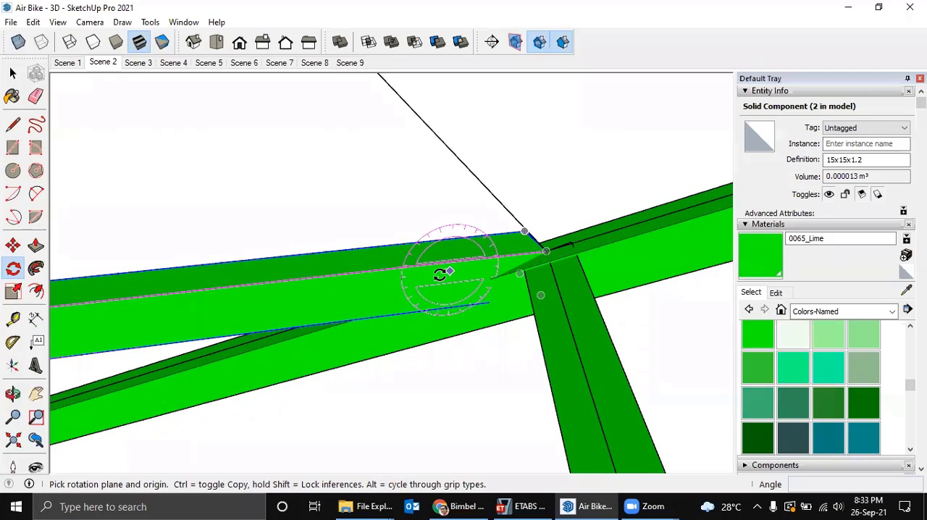
click(543, 252)
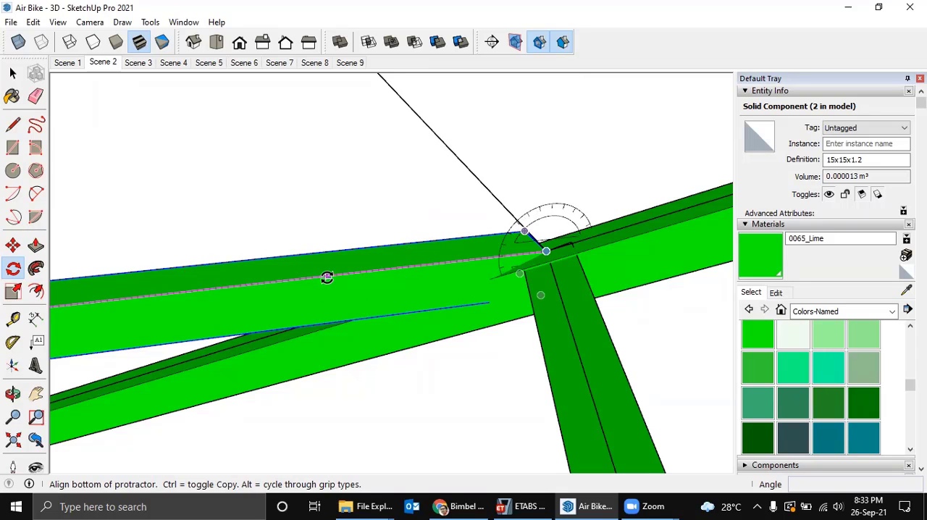
click(326, 278)
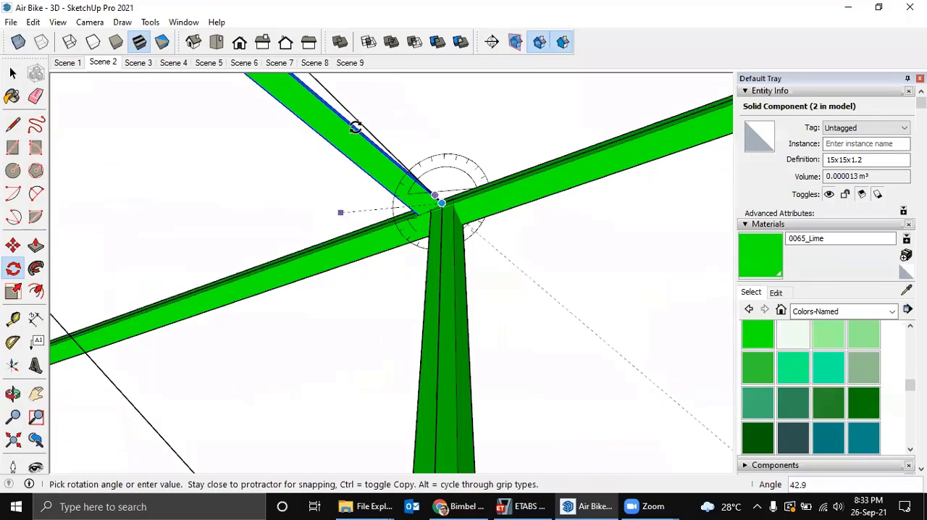
scroll(352, 126, down, 4)
middle_drag(346, 132, 340, 196)
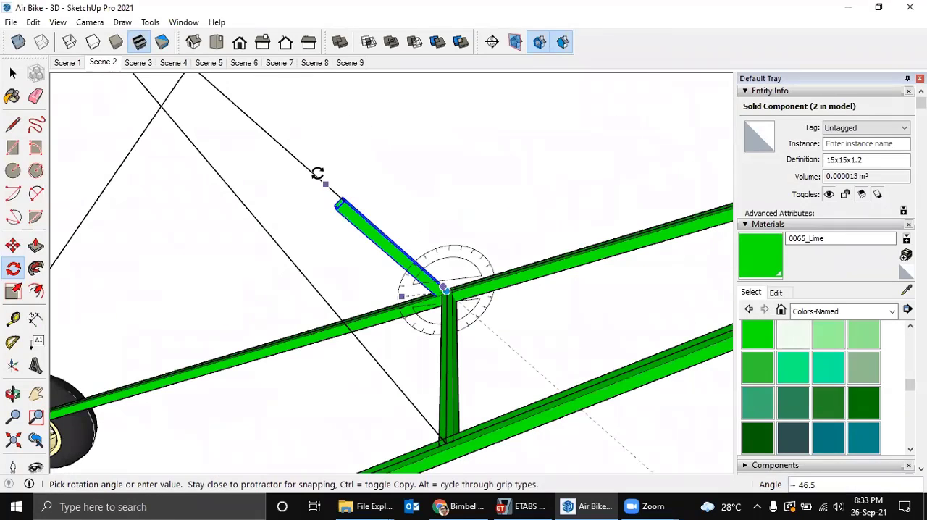
click(309, 168)
Make the diagonal 15x15x1.2 tube copy a unique component.
middle_drag(478, 231, 168, 317)
scroll(214, 214, up, 3)
middle_drag(220, 214, 428, 307)
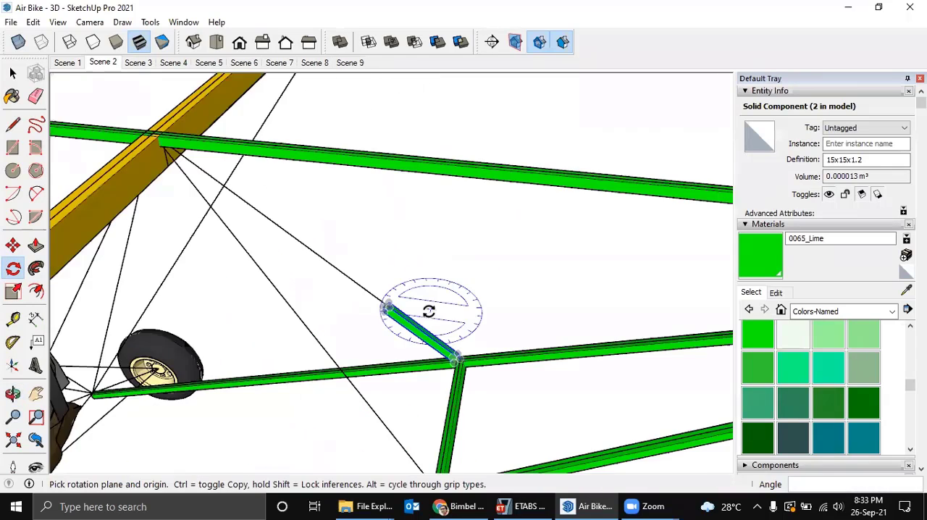
scroll(399, 315, up, 4)
scroll(399, 317, up, 3)
scroll(397, 318, up, 3)
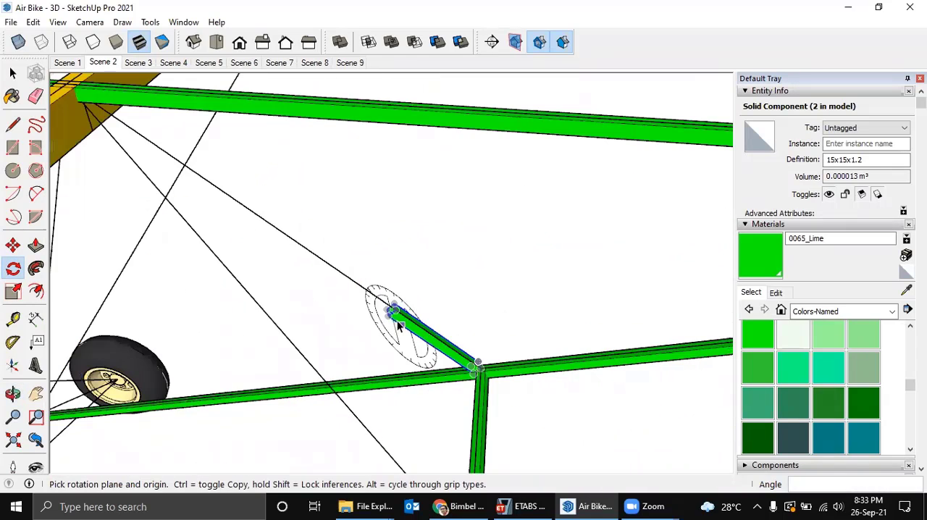
key(space)
right_click(395, 313)
click(456, 249)
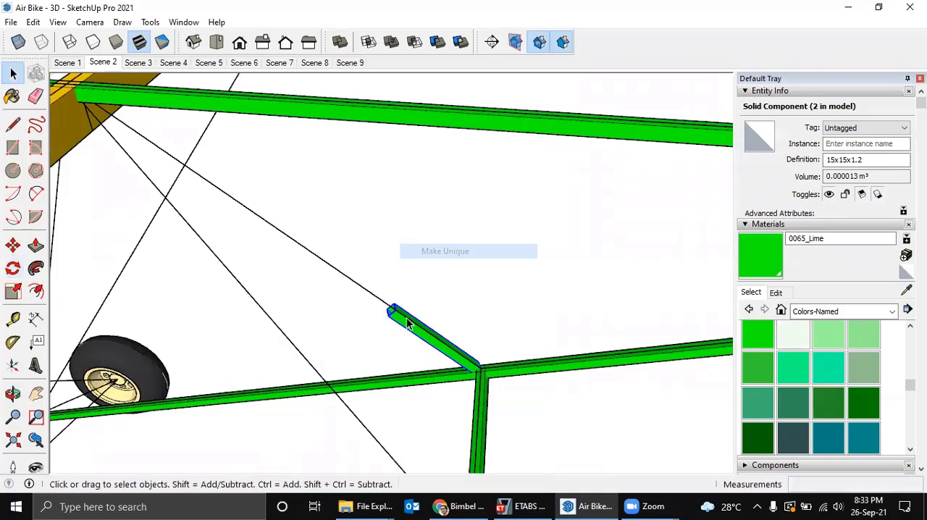
Stretch the far end face of the unique diagonal tube about 489 mm along the frame line to the node at the yellow beam.
scroll(406, 318, up, 2)
double_click(396, 317)
drag(358, 274, 422, 344)
middle_drag(422, 344, 420, 353)
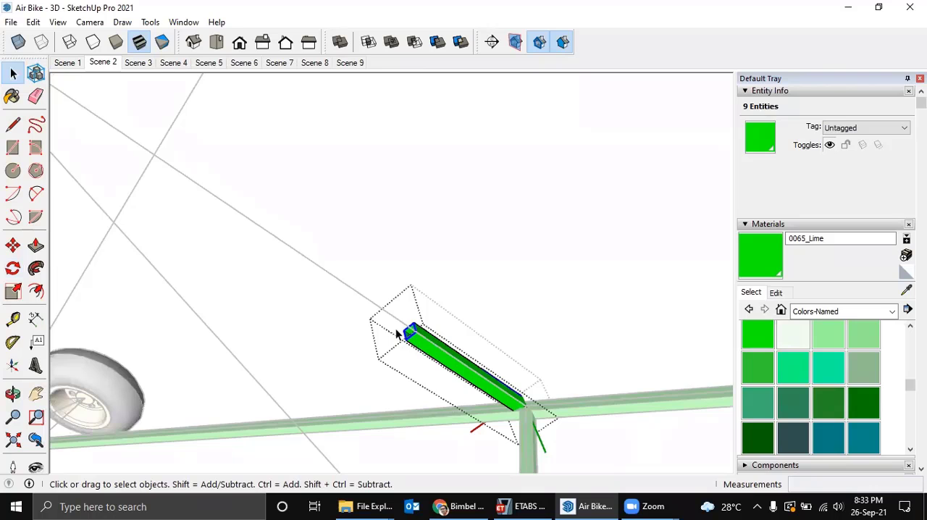
scroll(397, 330, up, 1)
key(m)
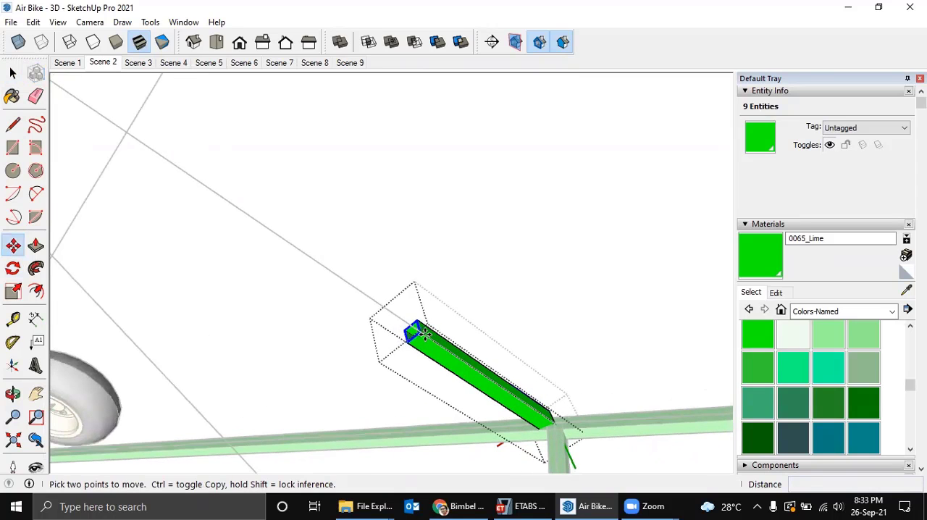
click(425, 333)
scroll(296, 257, down, 3)
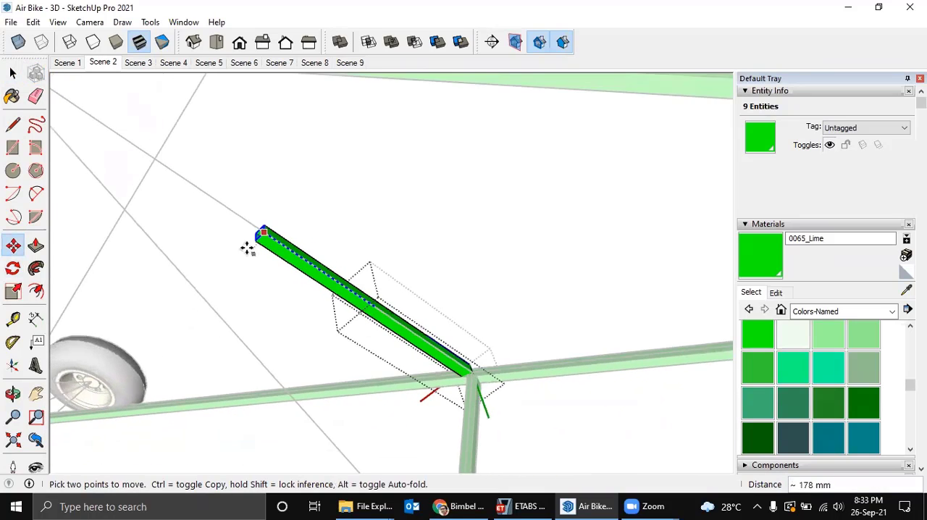
shift+middle_drag(247, 249, 415, 408)
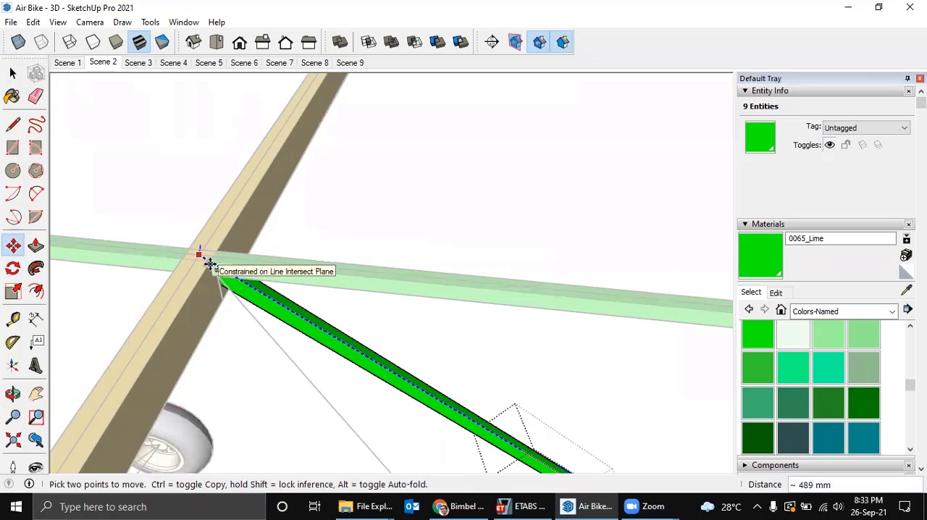
click(210, 264)
key(space)
middle_drag(265, 282, 251, 289)
click(414, 364)
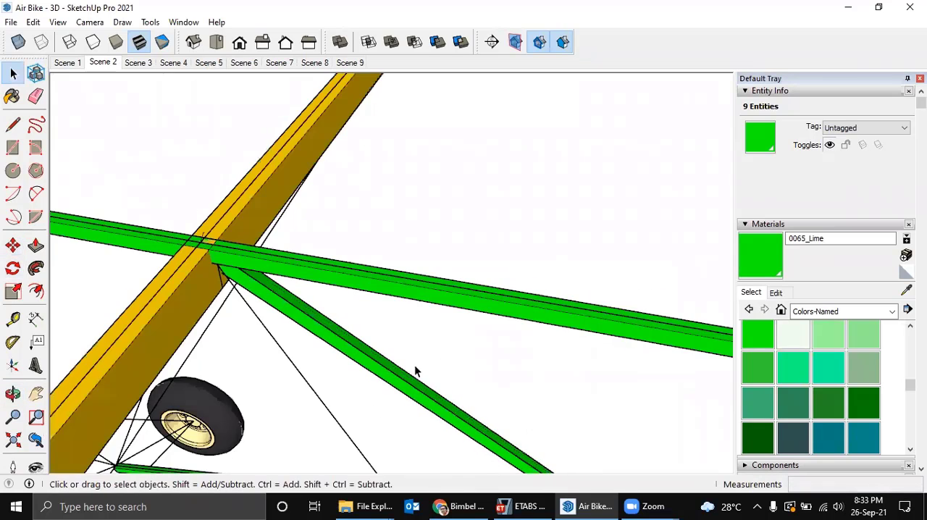
Move the diagonal tube about 12 mm so its lower end corner sits on the cross-tube node.
scroll(414, 364, down, 3)
shift+middle_drag(438, 368, 254, 251)
middle_drag(89, 294, 23, 304)
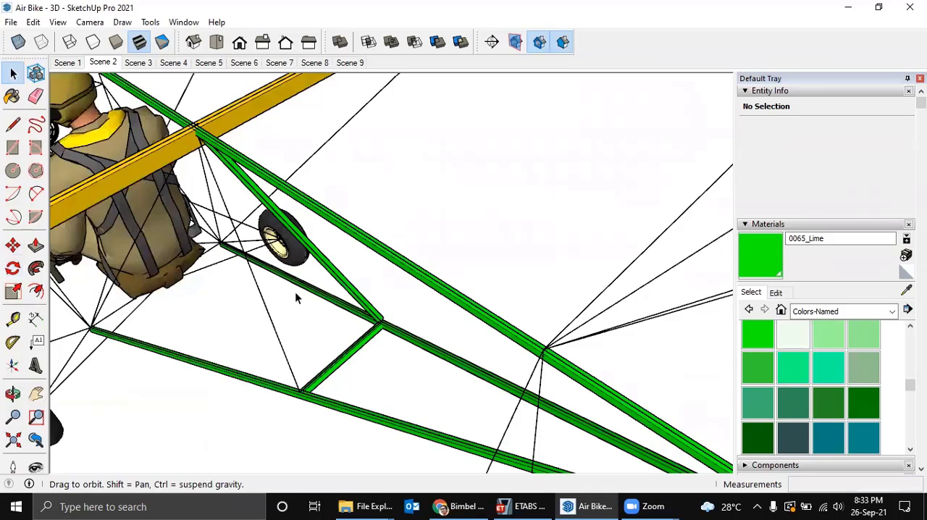
scroll(355, 311, up, 4)
middle_drag(368, 316, 167, 314)
middle_drag(238, 287, 321, 413)
scroll(282, 345, up, 3)
click(283, 347)
scroll(284, 347, up, 2)
key(m)
click(315, 419)
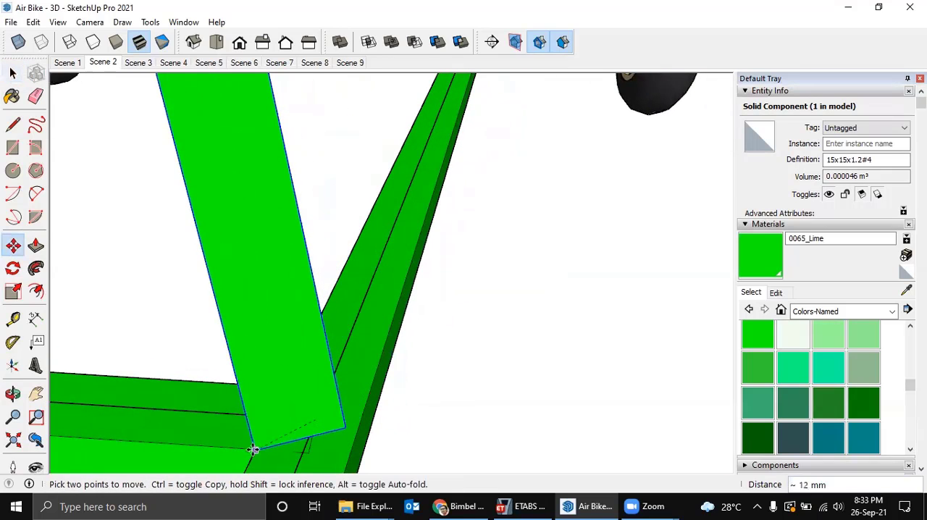
click(253, 448)
Try to rotate the diagonal tube about 42.2° around its lower end corner, and undo the rotation.
scroll(295, 440, down, 3)
middle_drag(292, 445, 178, 372)
scroll(217, 379, down, 3)
scroll(239, 384, down, 5)
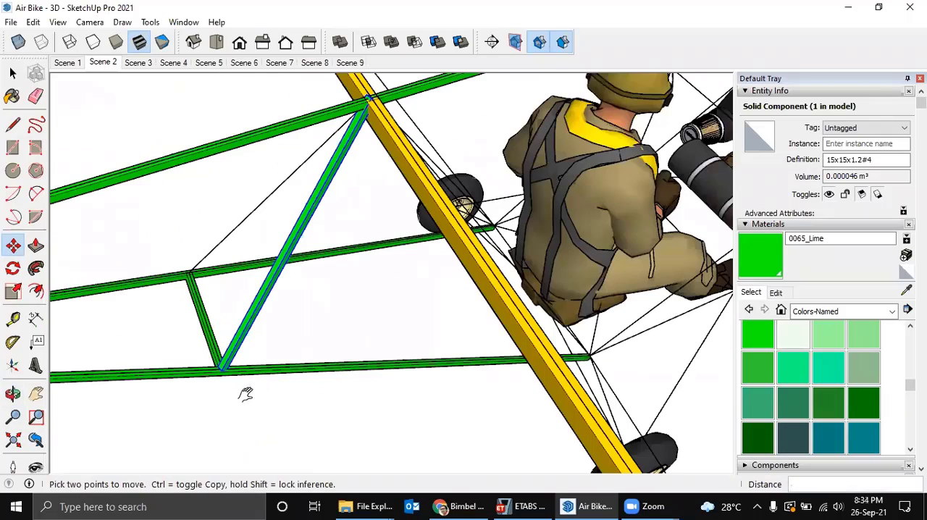
middle_drag(244, 391, 249, 379)
middle_drag(292, 355, 321, 344)
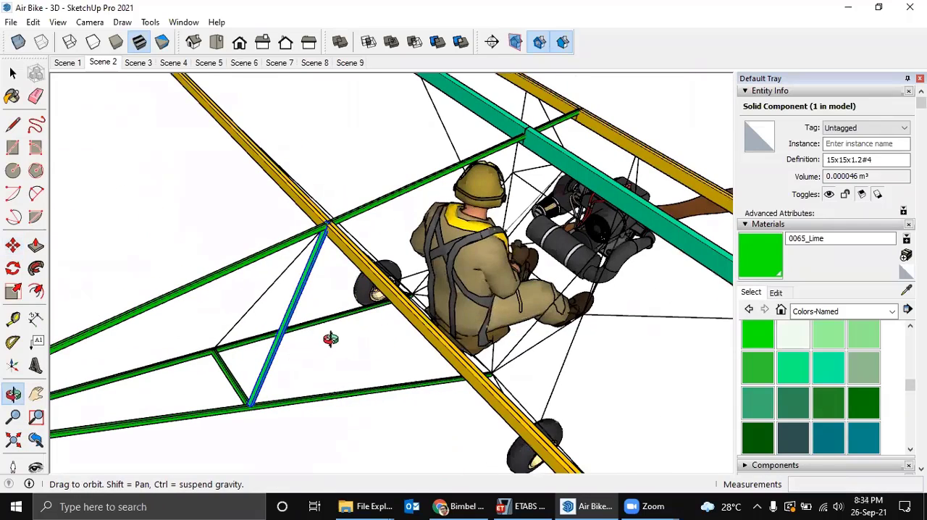
scroll(254, 414, up, 5)
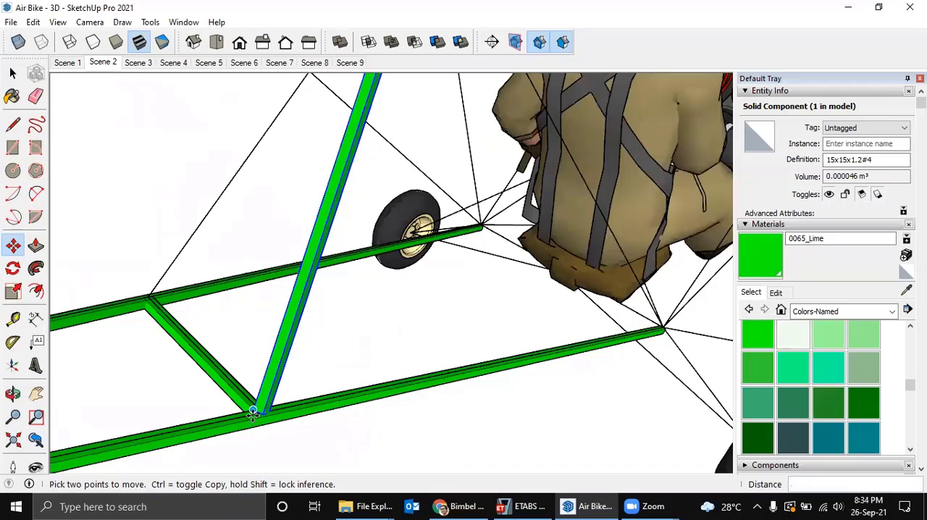
scroll(252, 411, up, 5)
middle_drag(261, 415, 326, 306)
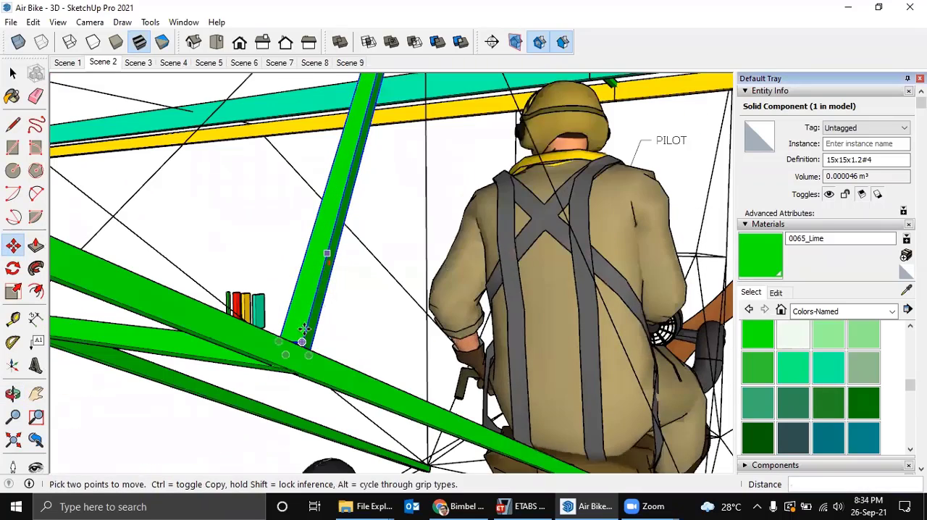
scroll(297, 348, up, 4)
scroll(298, 351, up, 2)
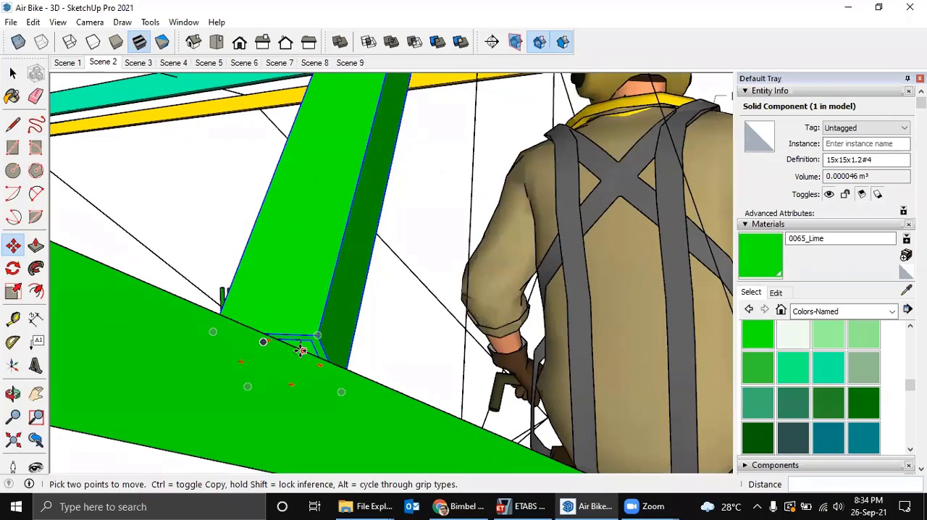
scroll(303, 348, up, 1)
key(q)
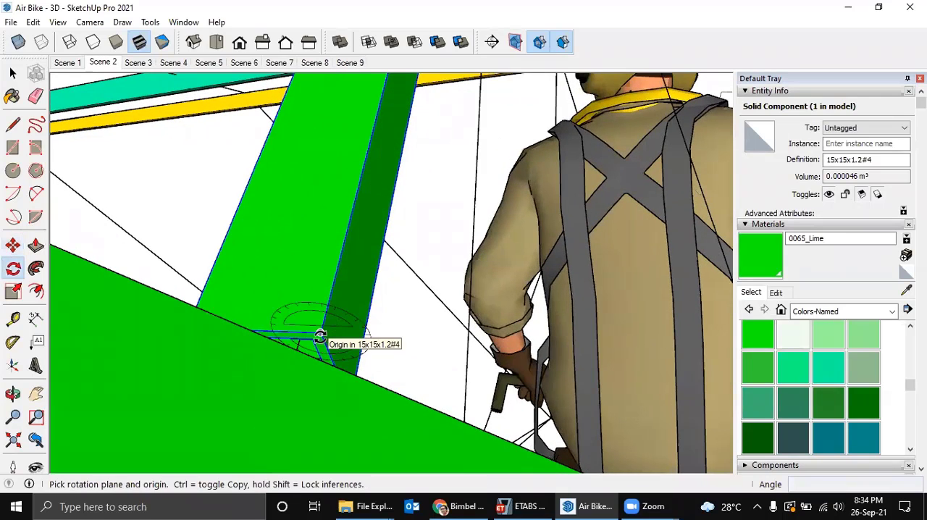
scroll(318, 338, up, 2)
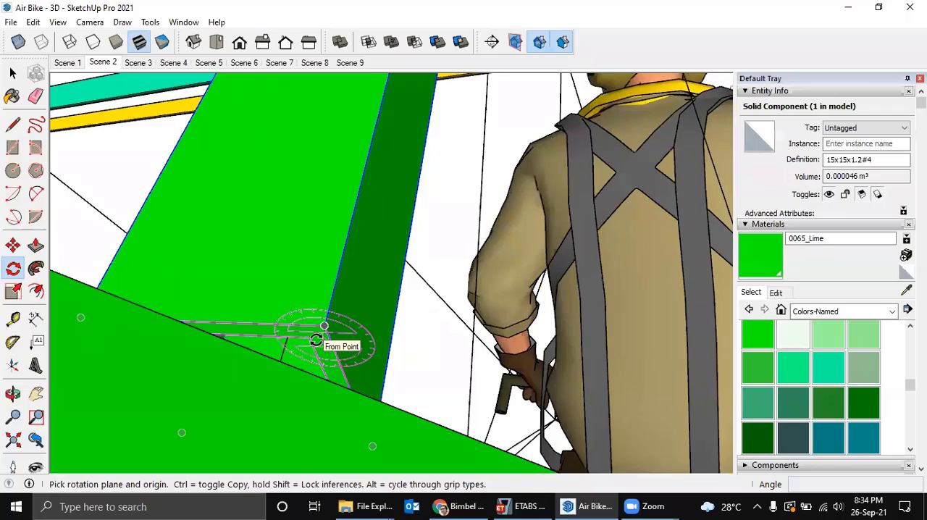
click(319, 328)
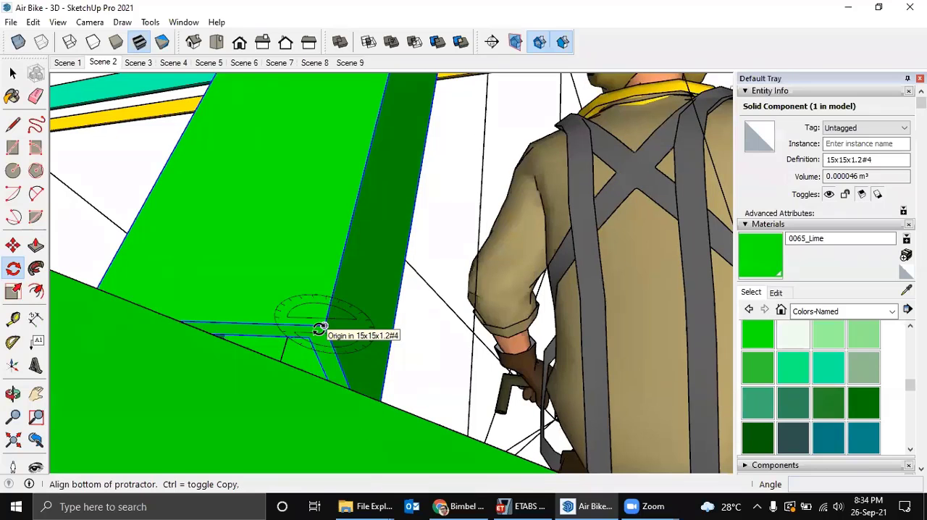
click(343, 375)
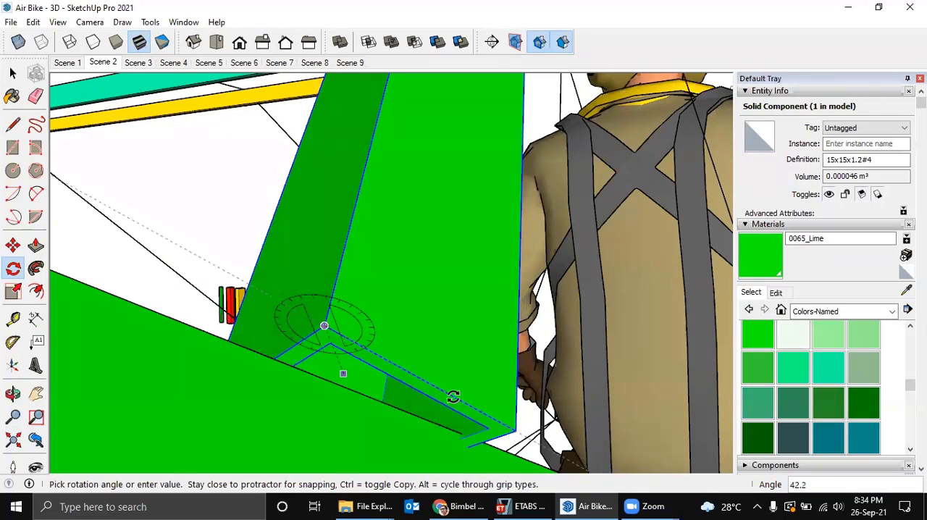
click(452, 397)
middle_drag(444, 382, 417, 483)
key(ctrl+z)
Examine the diagonal tube and the matching frame line on the opposite side of the fuselage from several angles.
scroll(393, 424, down, 3)
middle_drag(391, 427, 559, 353)
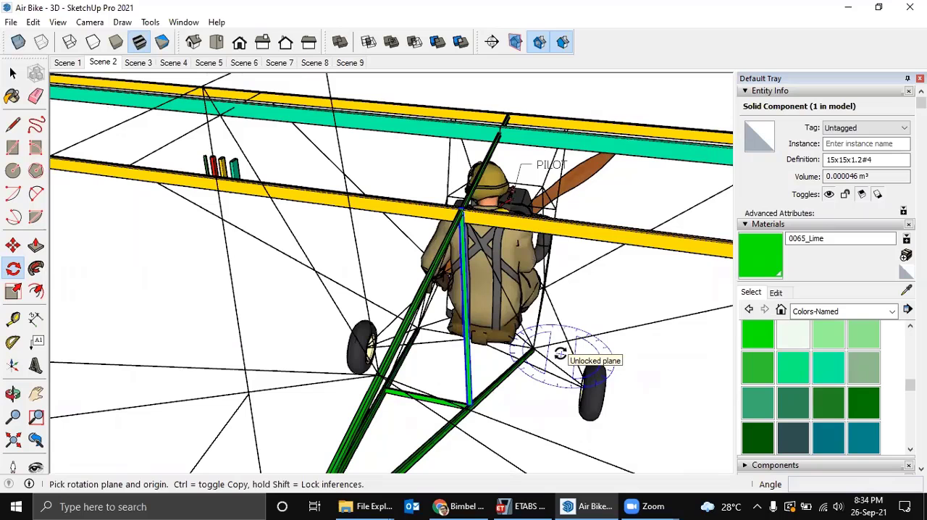
middle_drag(560, 353, 605, 347)
key(space)
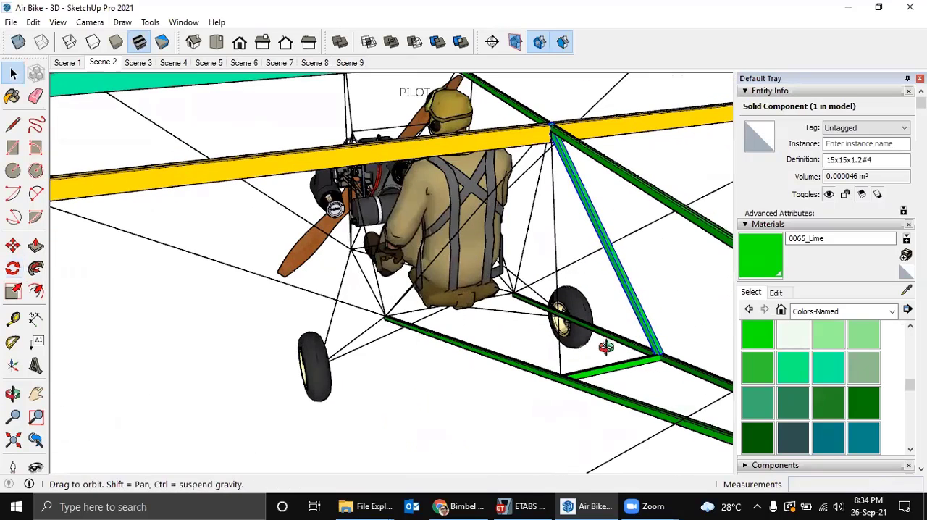
middle_drag(688, 327, 691, 326)
click(659, 333)
scroll(655, 334, up, 3)
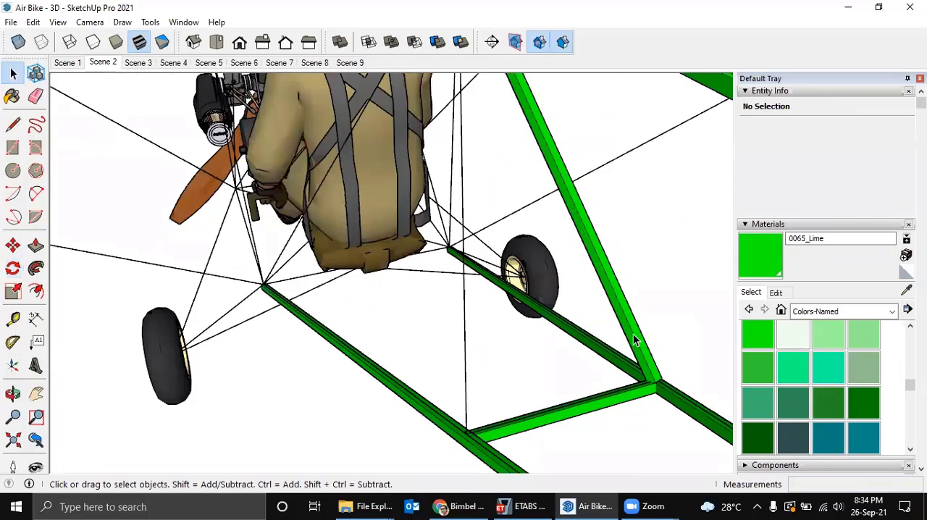
click(633, 334)
scroll(633, 336, down, 3)
middle_drag(628, 341, 646, 366)
scroll(650, 368, up, 2)
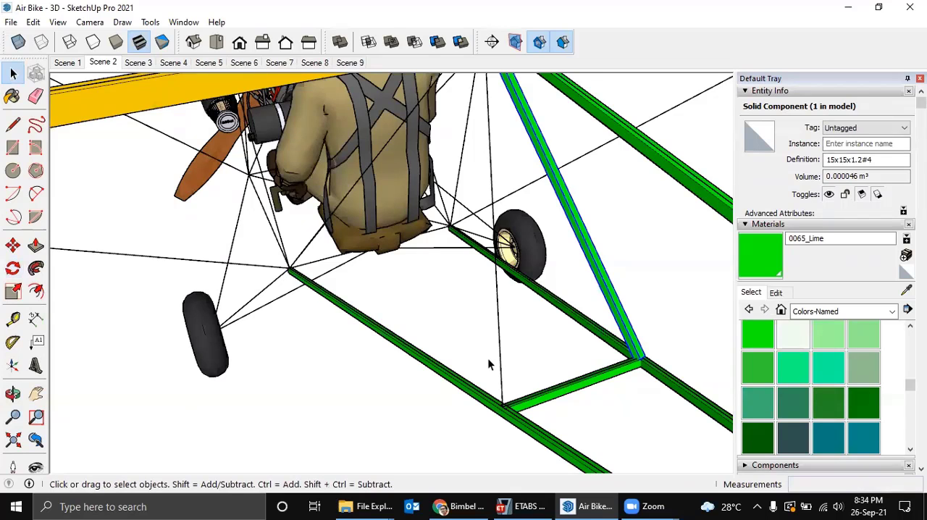
Try copying the diagonal tube about 291 mm to the other end of the cross tube, and delete the copy.
middle_drag(491, 358, 589, 360)
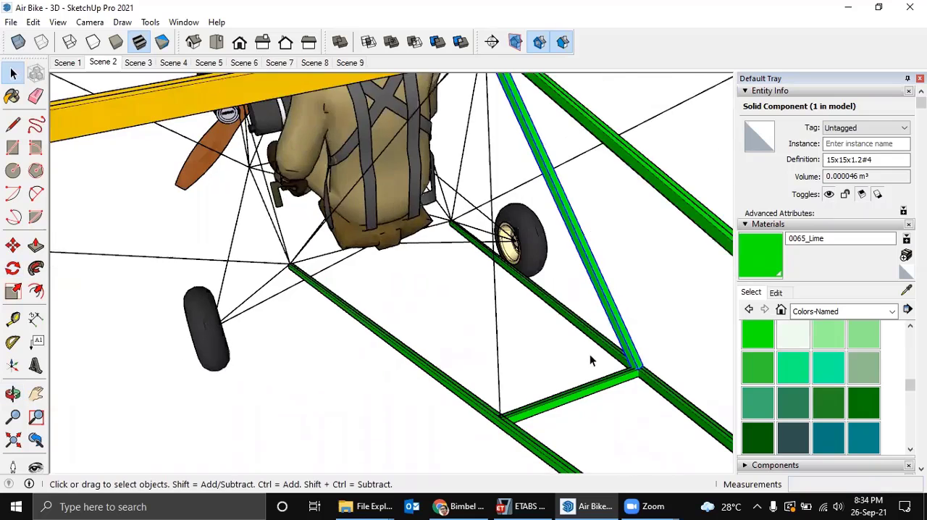
scroll(622, 365, up, 1)
scroll(644, 373, up, 3)
key(m)
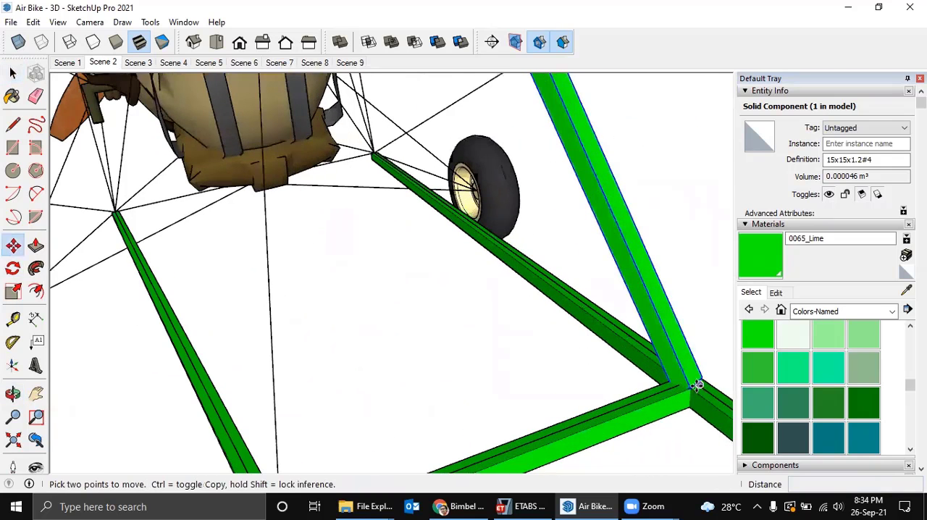
click(689, 388)
key(ctrl)
middle_drag(408, 454, 408, 374)
click(395, 379)
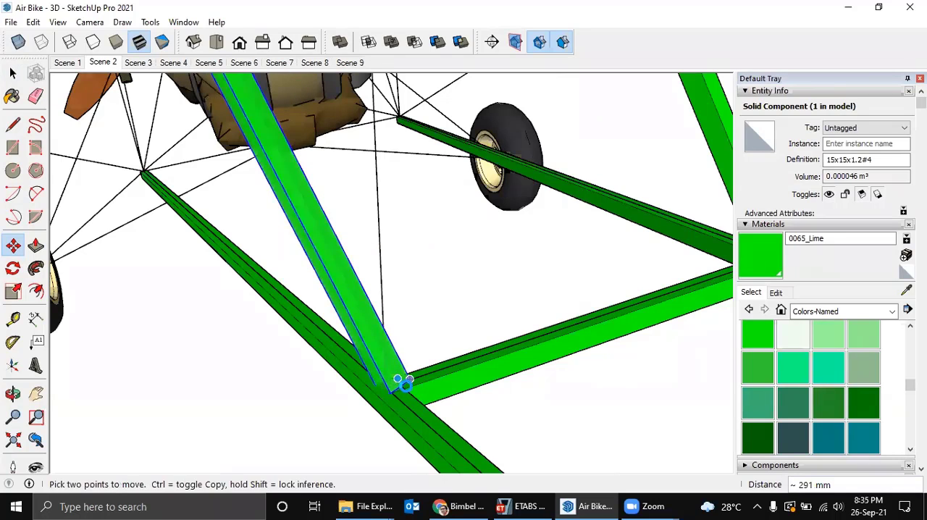
middle_drag(434, 393, 426, 384)
key(space)
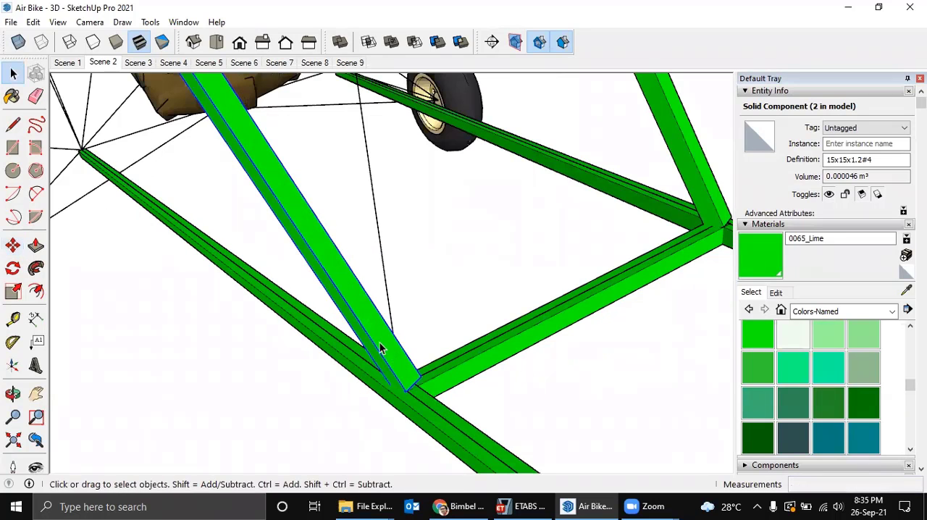
scroll(393, 338, down, 3)
key(Delete)
scroll(421, 317, down, 4)
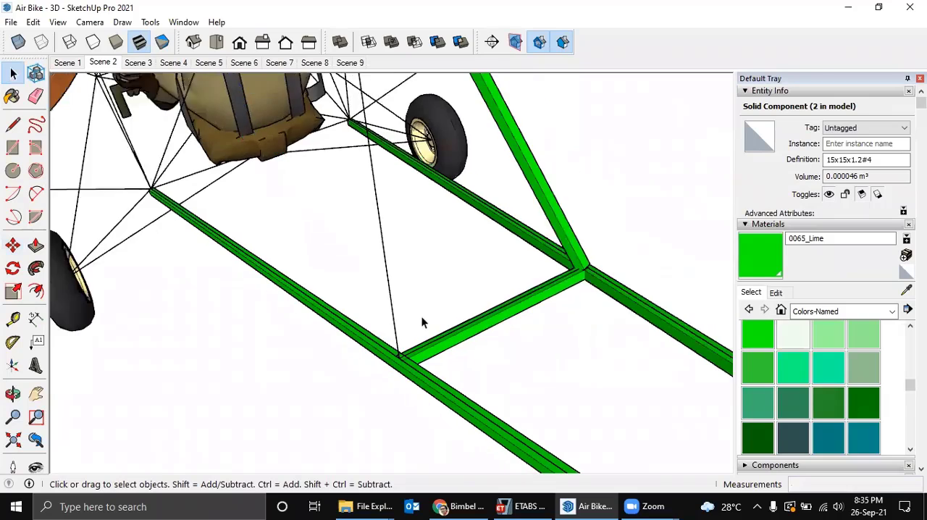
Copy the diagonal tube together with the cross tube about 676 mm sideways, clear of the fuselage.
middle_drag(467, 309, 476, 275)
scroll(475, 275, down, 3)
scroll(470, 250, up, 3)
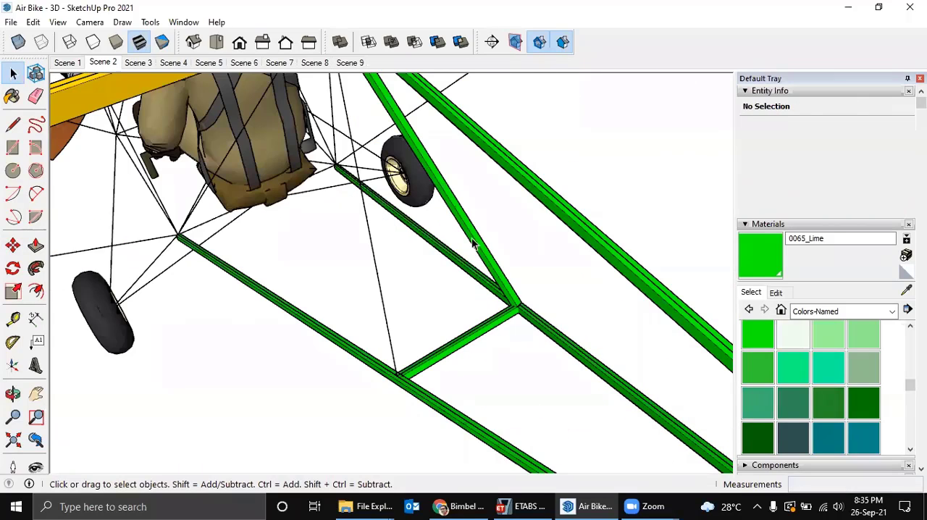
click(471, 238)
shift+click(472, 336)
middle_drag(472, 336, 446, 343)
key(m)
key(ctrl)
click(473, 360)
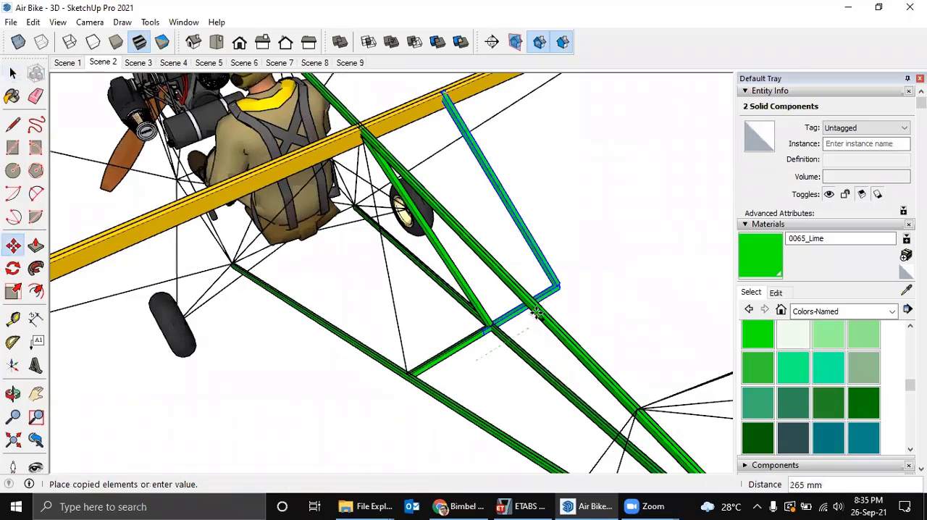
click(601, 273)
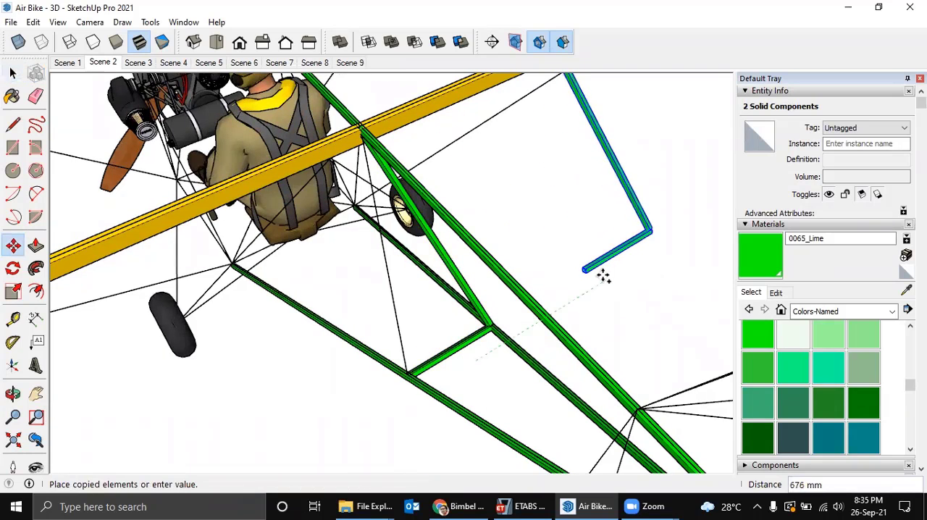
middle_drag(551, 362, 603, 342)
key(space)
click(618, 342)
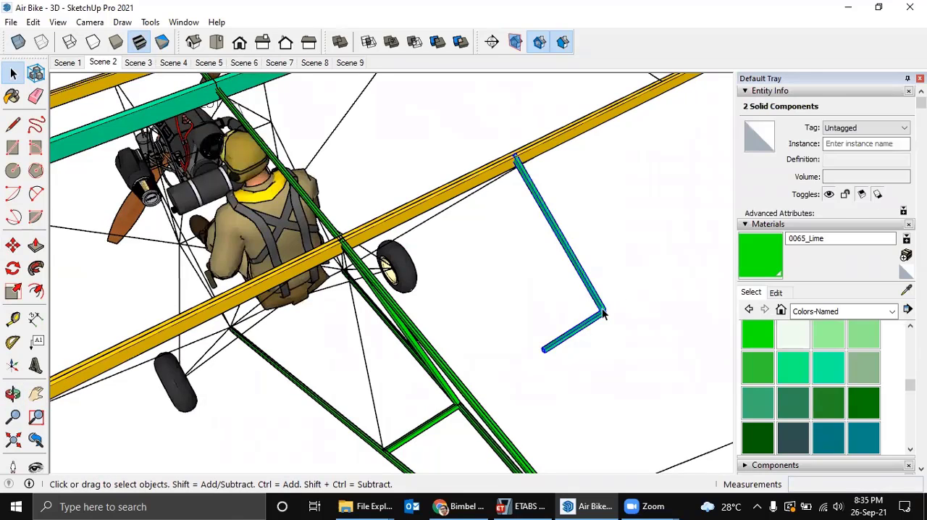
Combine the copied diagonal and cross tubes into one component.
middle_drag(603, 313, 607, 316)
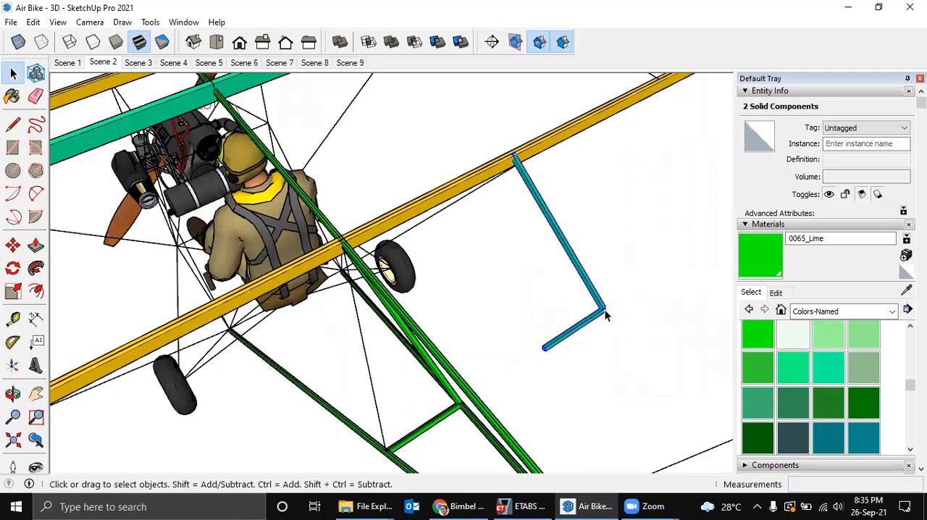
key(g)
key(Return)
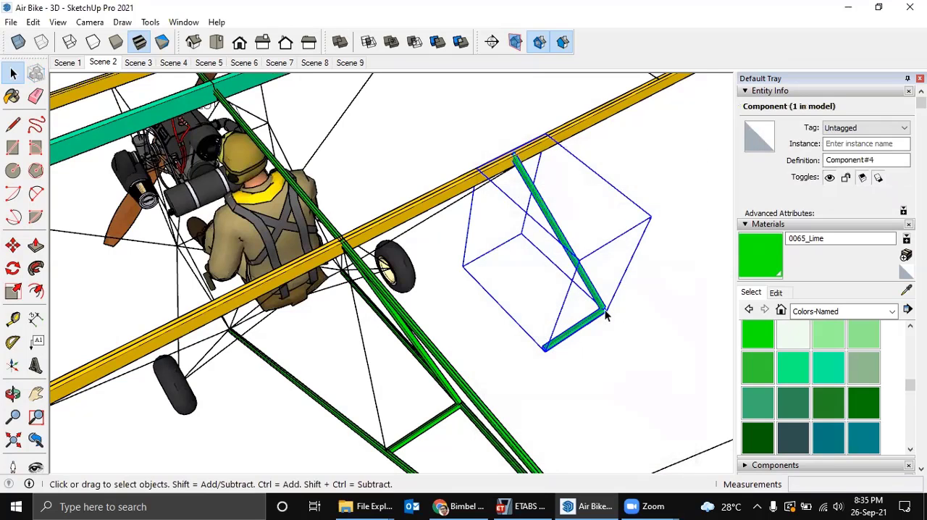
Try to scale the combined tube component along its green axis about the opposite point.
mouse_move(603, 295)
middle_down()
mouse_move(548, 292)
mouse_move(604, 282)
middle_up()
key(s)
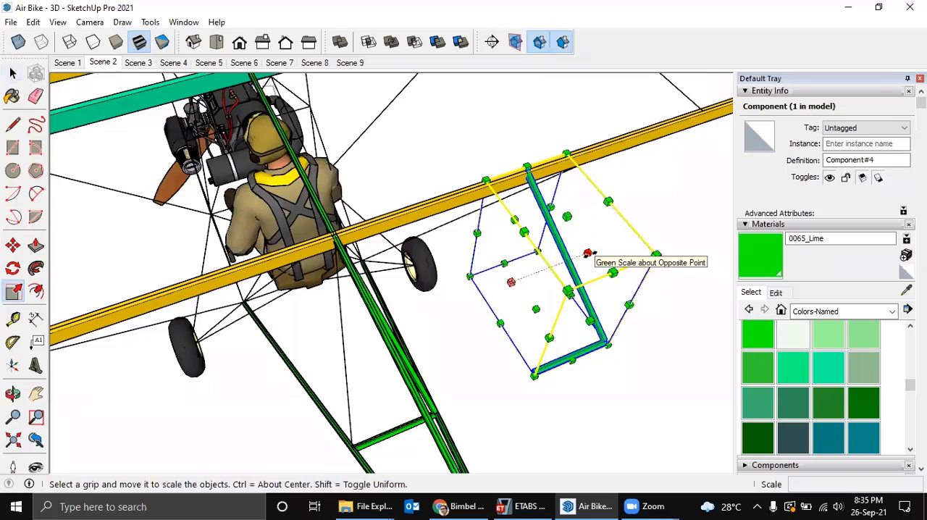
drag(588, 253, 460, 331)
key(space)
Copy the original diagonal tube by itself to a free spot along the yellow beam, beyond the combined component.
middle_drag(459, 331, 443, 360)
click(443, 359)
key(m)
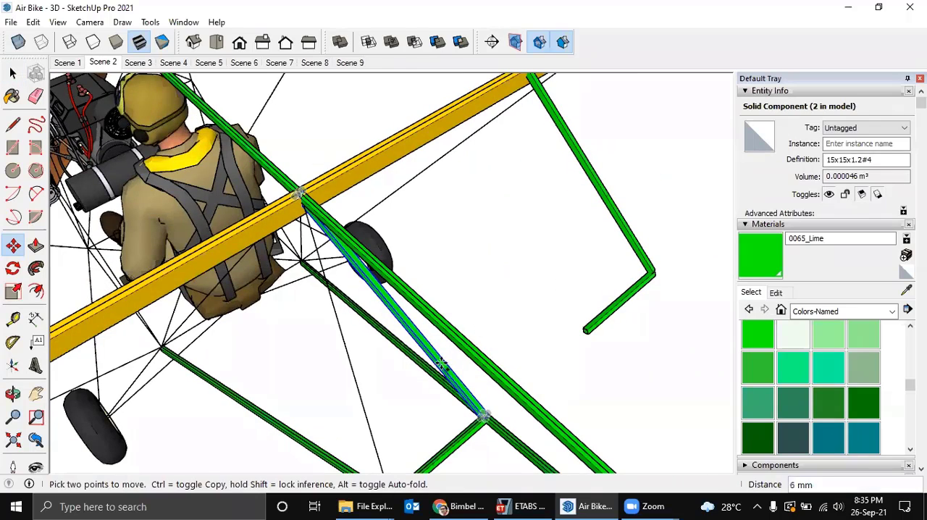
middle_drag(583, 276, 394, 387)
key(ctrl)
click(394, 387)
click(617, 226)
middle_drag(617, 225, 558, 310)
key(space)
click(559, 311)
key(s)
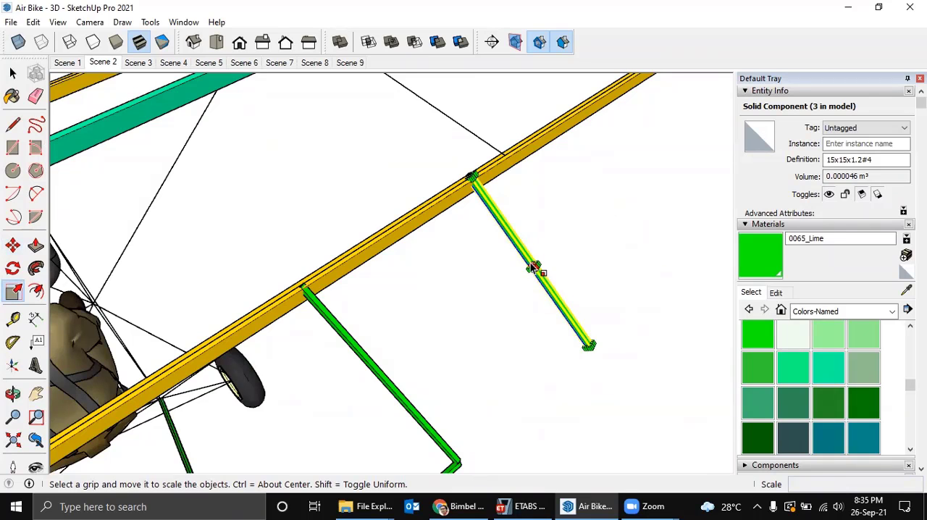
key(space)
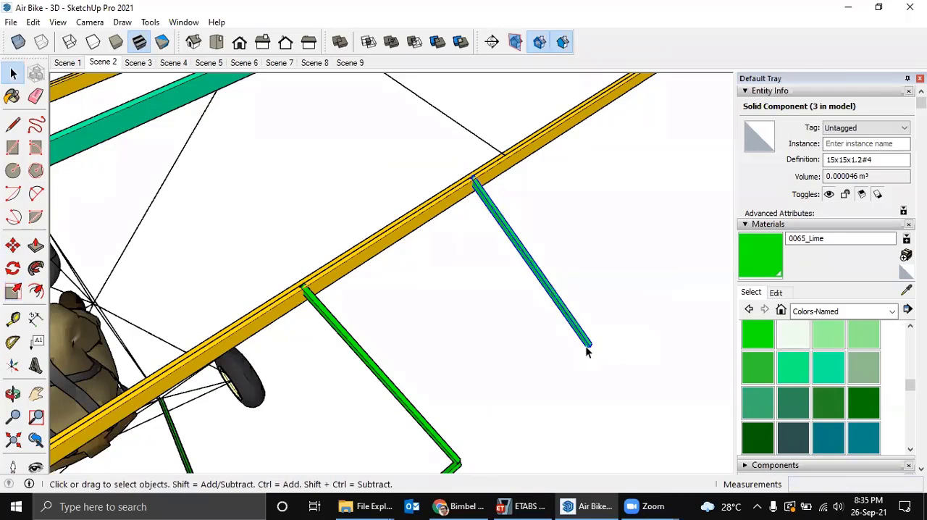
Delete the spare diagonal tube copy and mirror the combined tube component along its green axis with a scale factor of -1.
key(Delete)
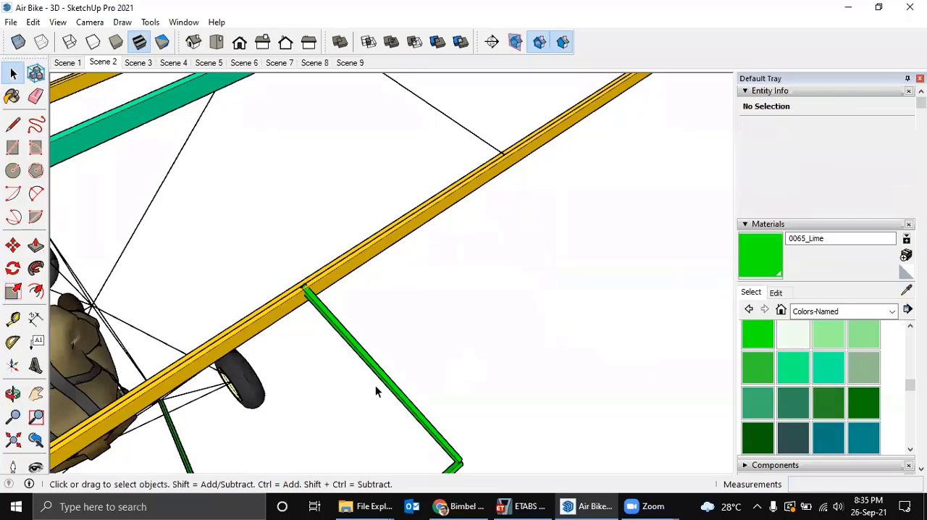
click(386, 381)
scroll(398, 384, down, 2)
middle_drag(425, 356, 479, 307)
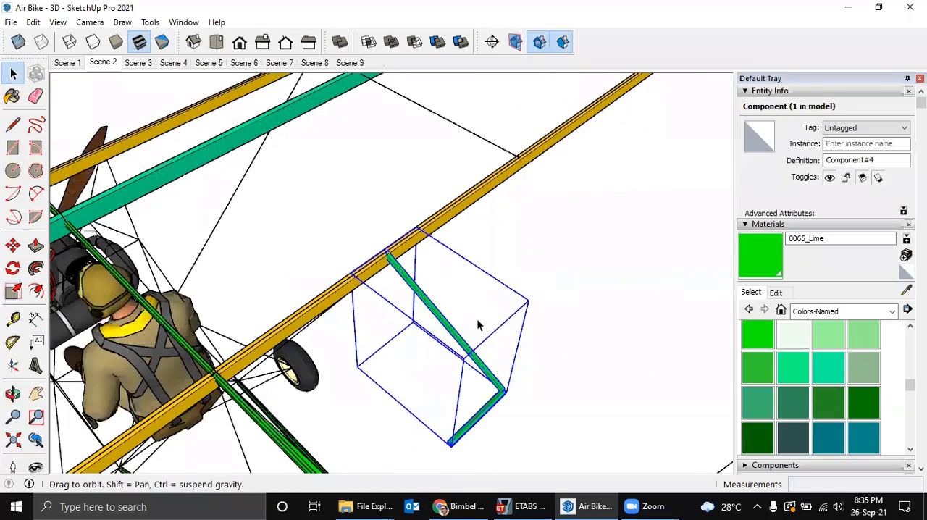
key(s)
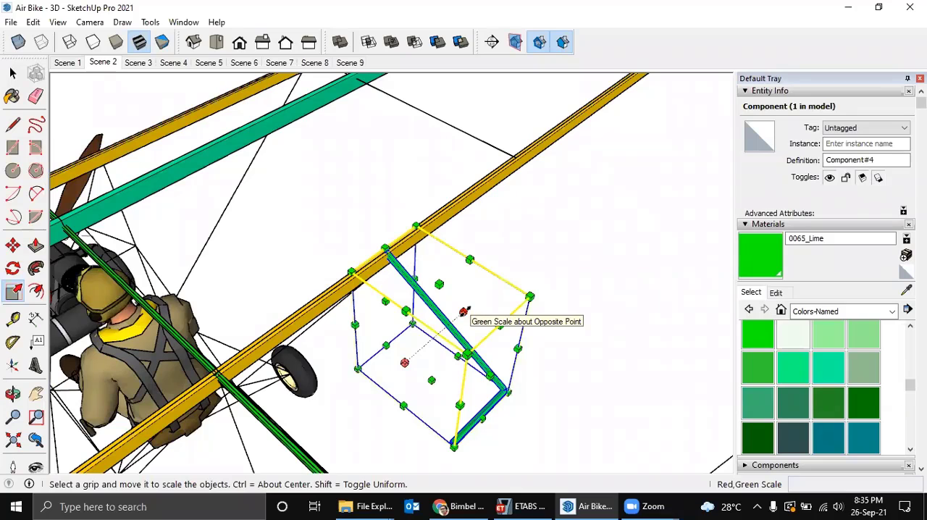
drag(464, 311, 453, 323)
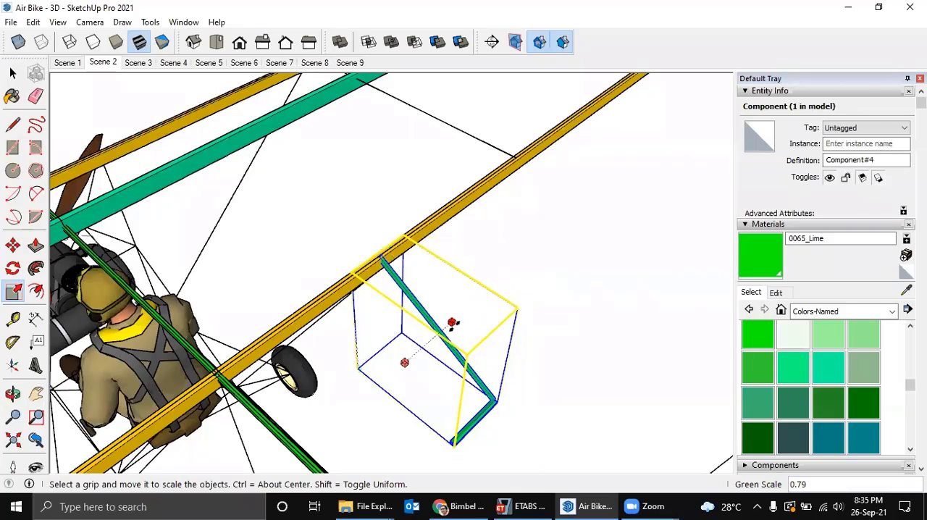
key(Return)
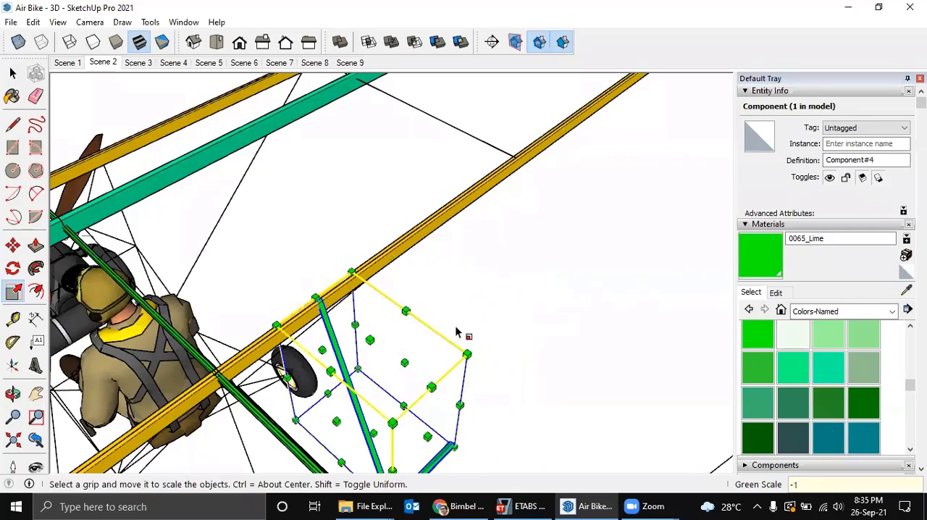
scroll(467, 352, down, 1)
middle_drag(418, 383, 450, 362)
key(space)
scroll(465, 407, up, 2)
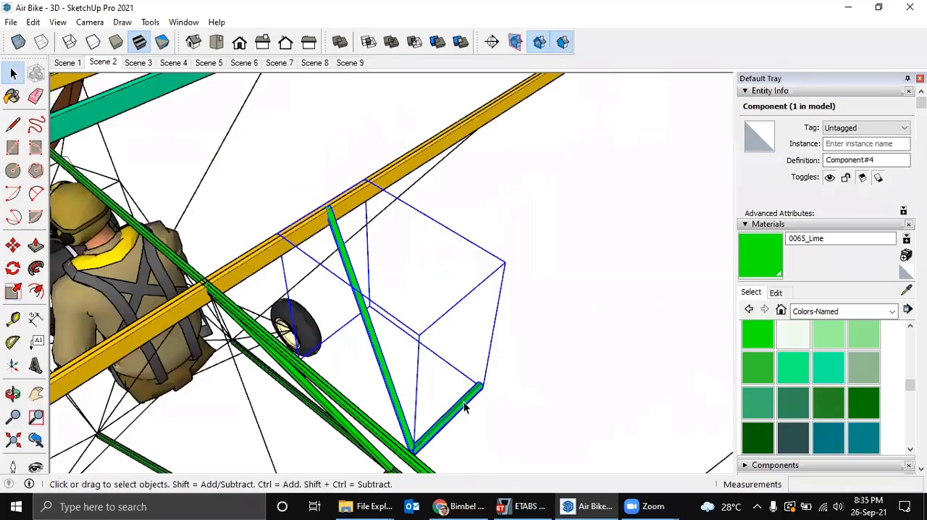
Delete the cross tube inside the mirrored component, keeping only its diagonal tube, and leave component editing.
double_click(465, 408)
click(465, 408)
key(Delete)
scroll(464, 401, down, 1)
middle_drag(465, 383, 472, 379)
key(Escape)
Move the mirrored diagonal component by its lower end to the free end of the cross tube on the opposite lower fuselage tube.
scroll(451, 419, down, 1)
shift+middle_drag(475, 345, 482, 320)
mouse_move(482, 321)
middle_down()
mouse_move(405, 333)
mouse_move(403, 371)
mouse_move(425, 382)
mouse_move(487, 329)
middle_up()
scroll(416, 379, up, 1)
click(415, 376)
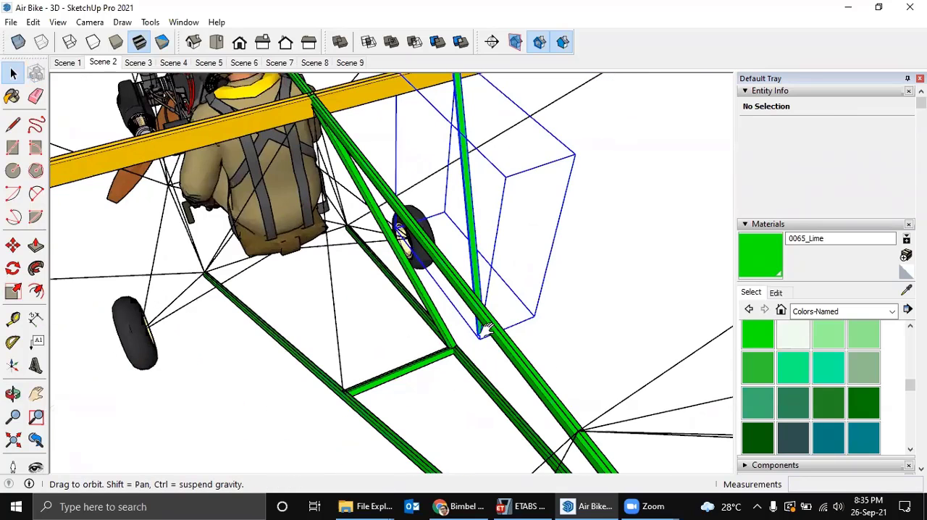
scroll(482, 329, up, 2)
scroll(484, 323, up, 1)
scroll(484, 323, up, 1)
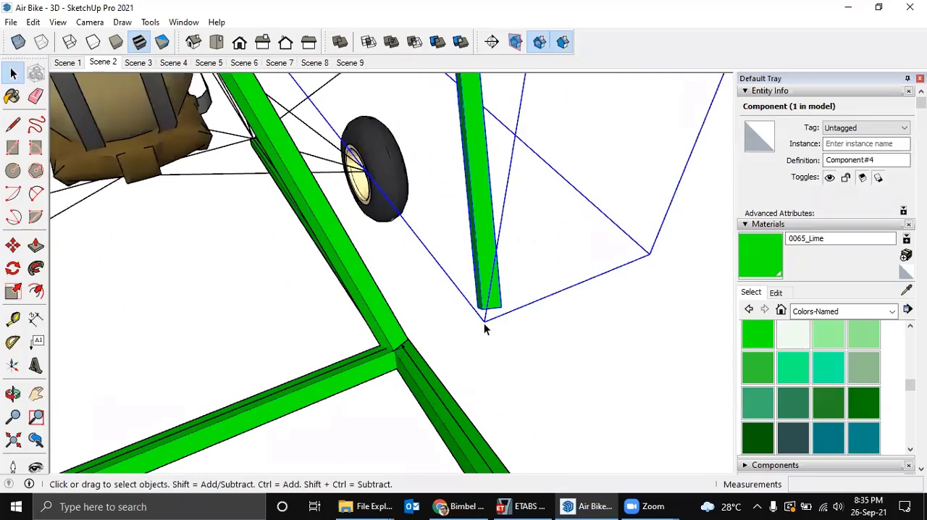
key(m)
click(482, 312)
middle_drag(311, 383, 287, 333)
click(288, 334)
Shift the mirrored diagonal about 6 mm so its lower corner meets the joint between the cross tube and lower fuselage tube.
scroll(288, 325, up, 3)
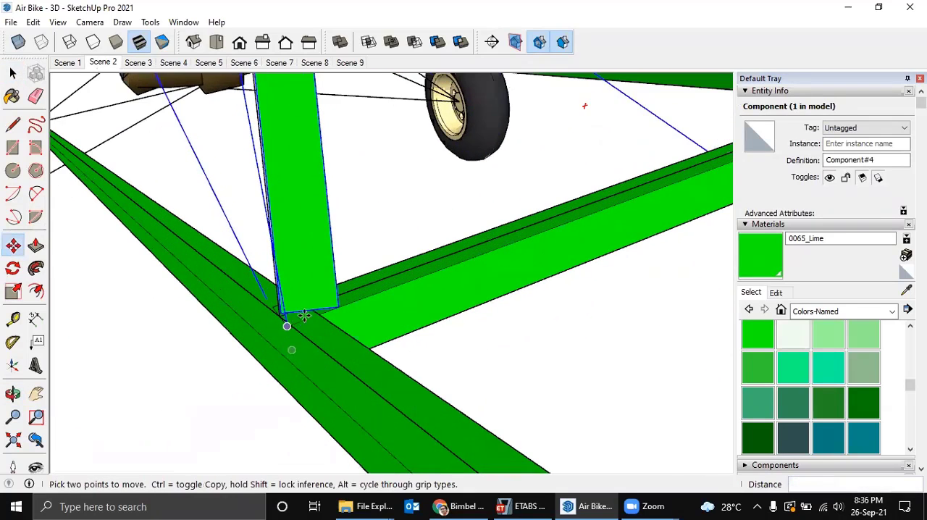
click(348, 302)
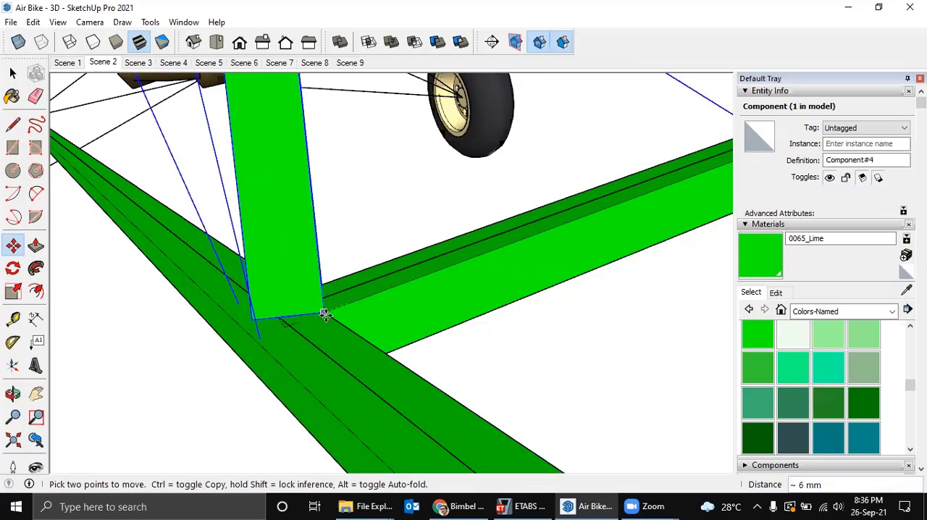
click(326, 315)
scroll(320, 316, down, 3)
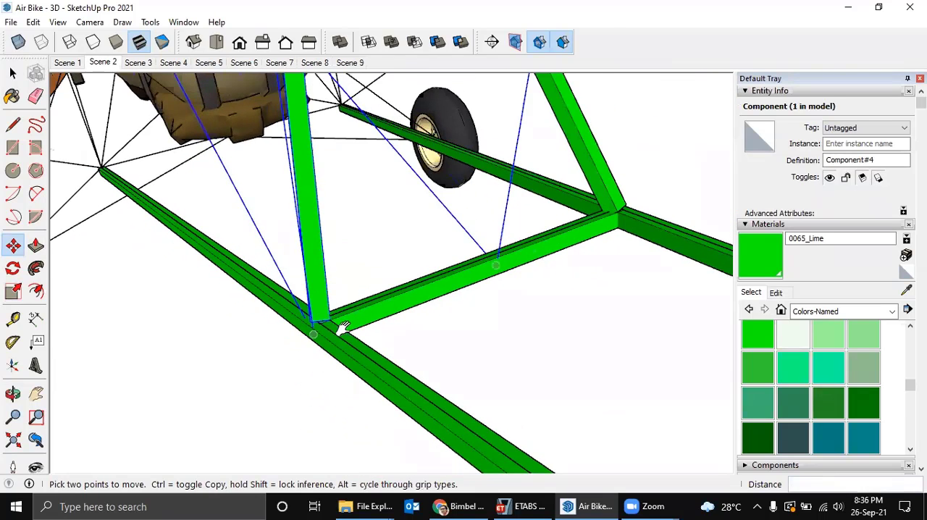
middle_drag(344, 327, 467, 340)
key(space)
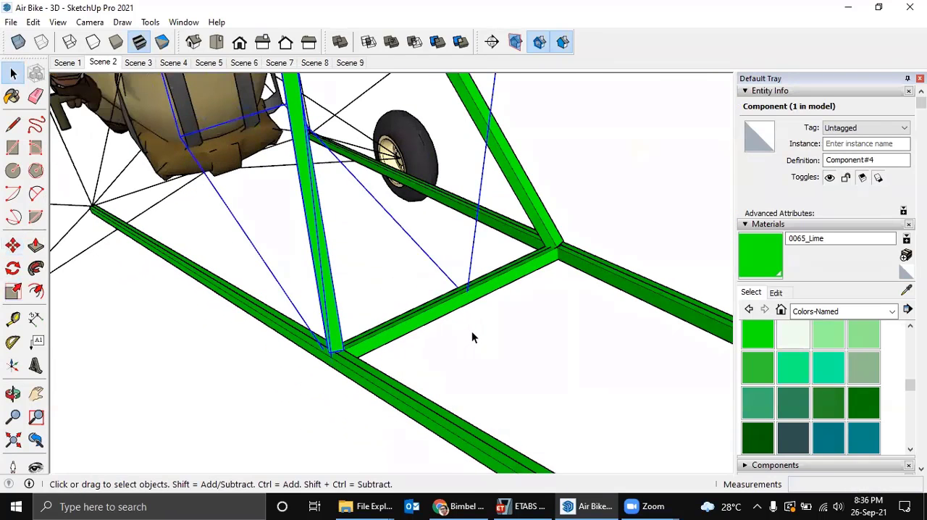
Clear the selection and examine the paired diagonals, fuselage tubes and tail from several angles.
scroll(472, 335, down, 4)
middle_drag(451, 378, 544, 349)
click(469, 355)
middle_drag(481, 351, 526, 304)
scroll(492, 279, down, 1)
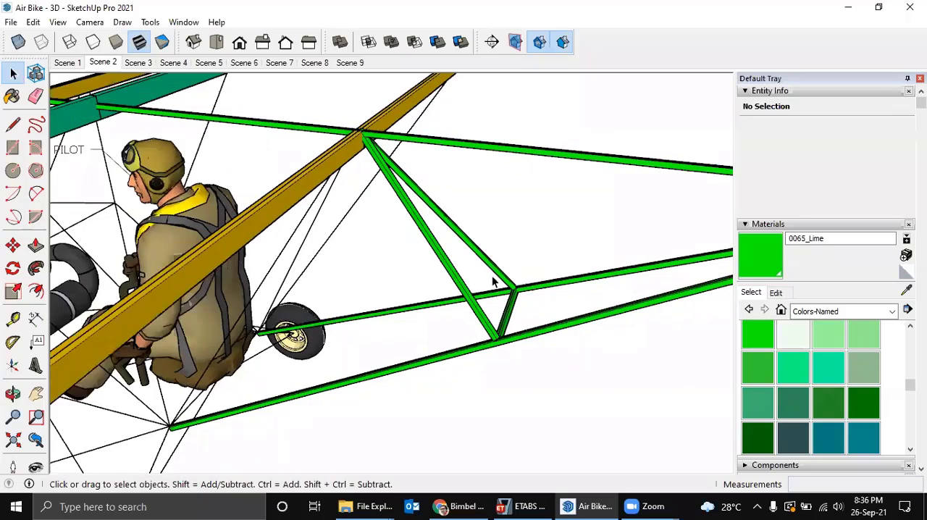
middle_drag(492, 277, 289, 223)
scroll(226, 241, up, 1)
scroll(285, 261, down, 2)
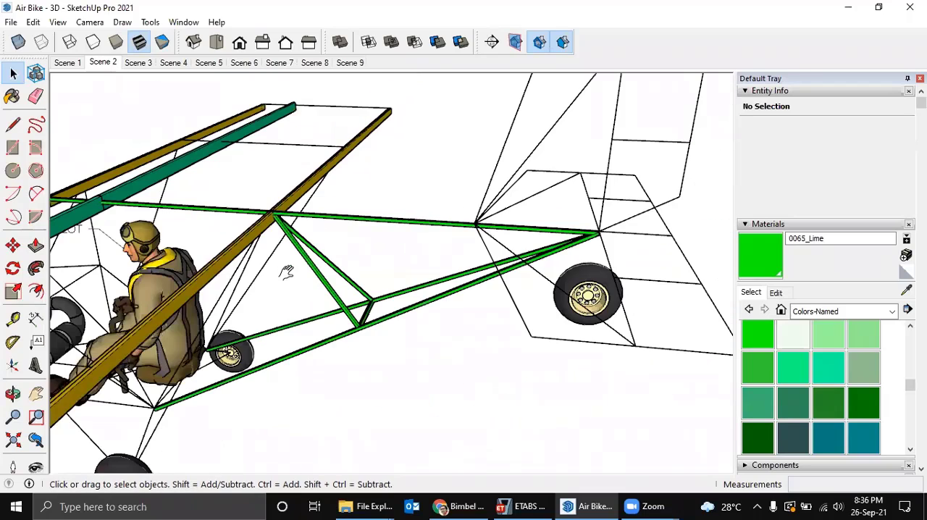
middle_drag(286, 265, 524, 337)
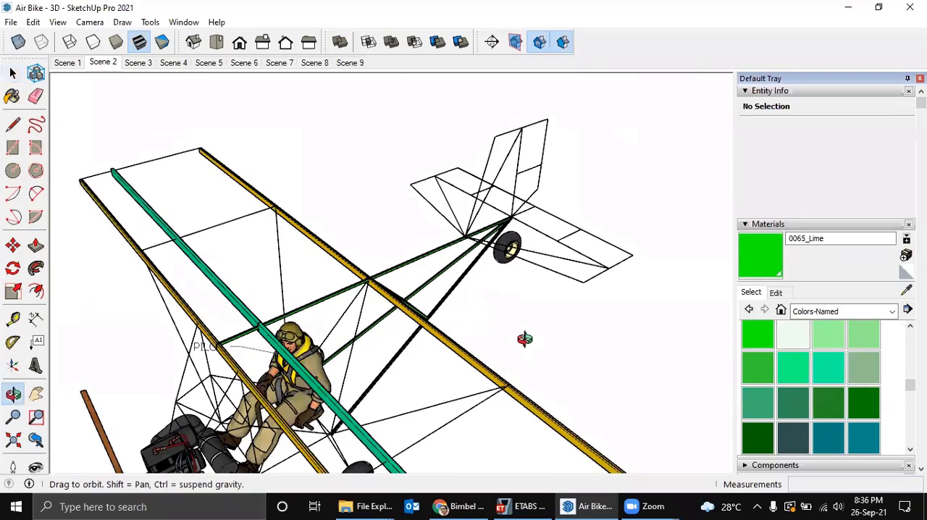
mouse_move(500, 280)
middle_down()
mouse_move(443, 265)
mouse_move(509, 243)
mouse_move(519, 281)
mouse_move(497, 270)
middle_up()
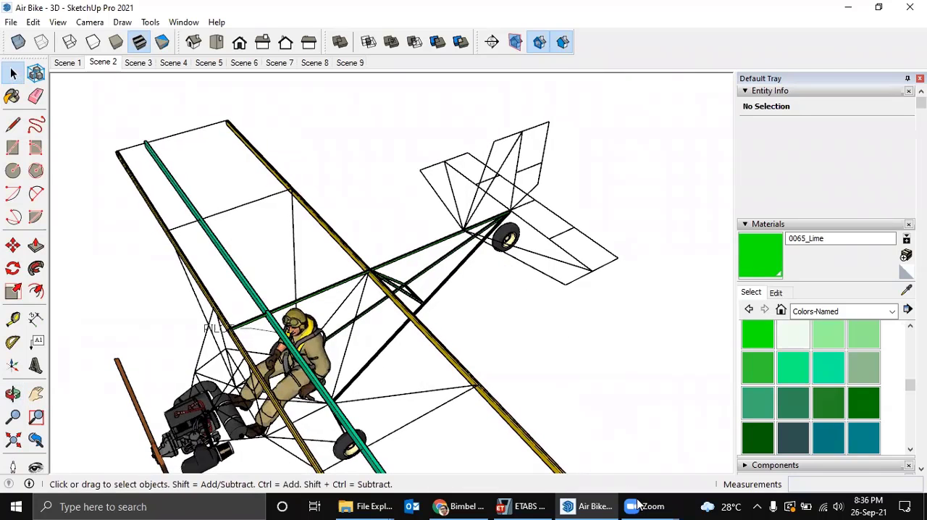
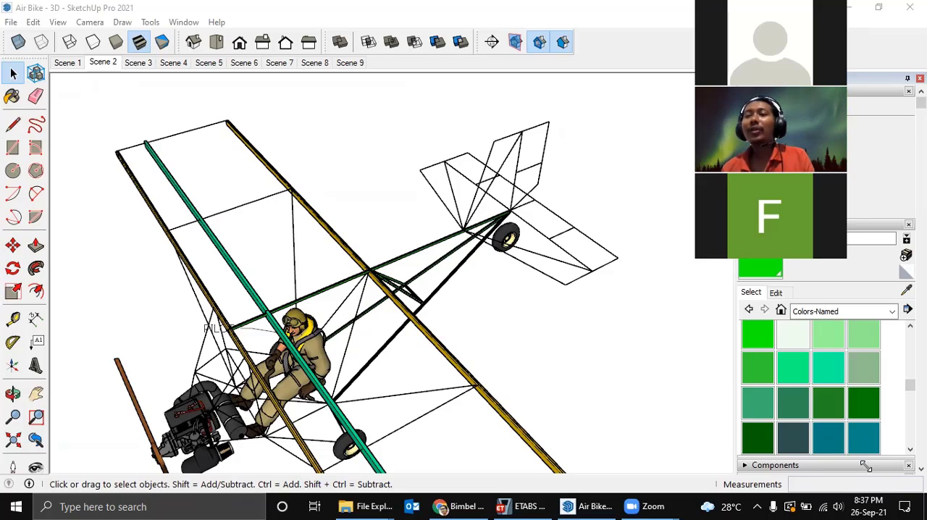
Copy the blue-selected cross tube and its attached diagonal tube from the rear fuselage to open space beside it.
middle_drag(433, 253, 235, 281)
mouse_move(362, 286)
middle_down()
mouse_move(265, 298)
mouse_move(352, 282)
middle_up()
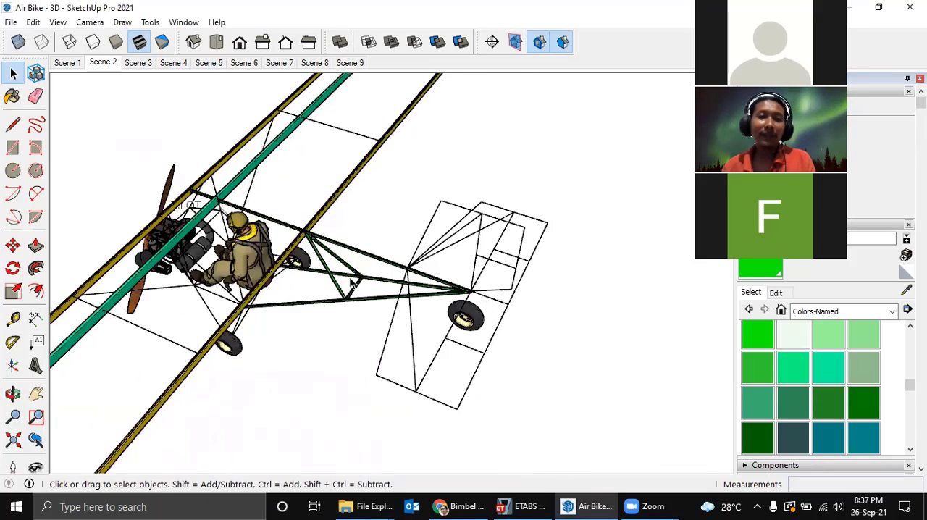
scroll(362, 294, up, 2)
click(362, 284)
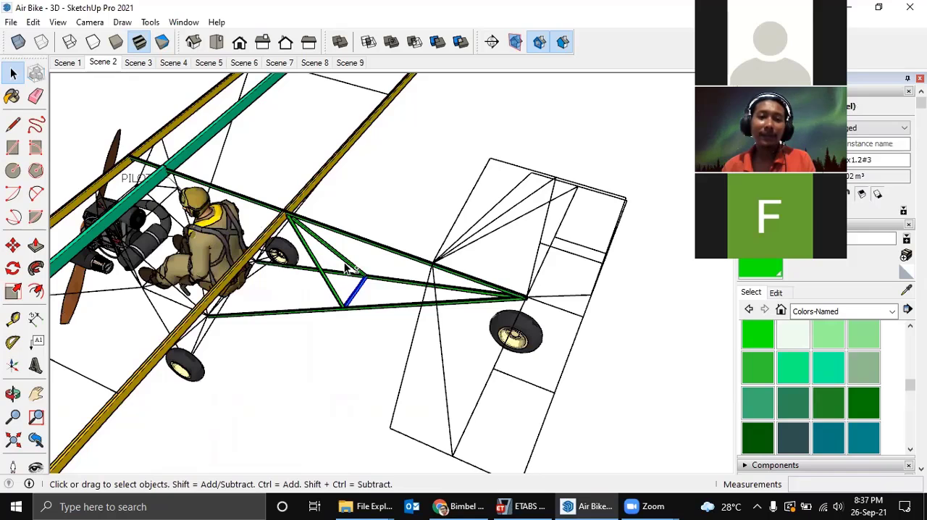
middle_drag(363, 278, 350, 310)
key(m)
key(ctrl)
click(365, 304)
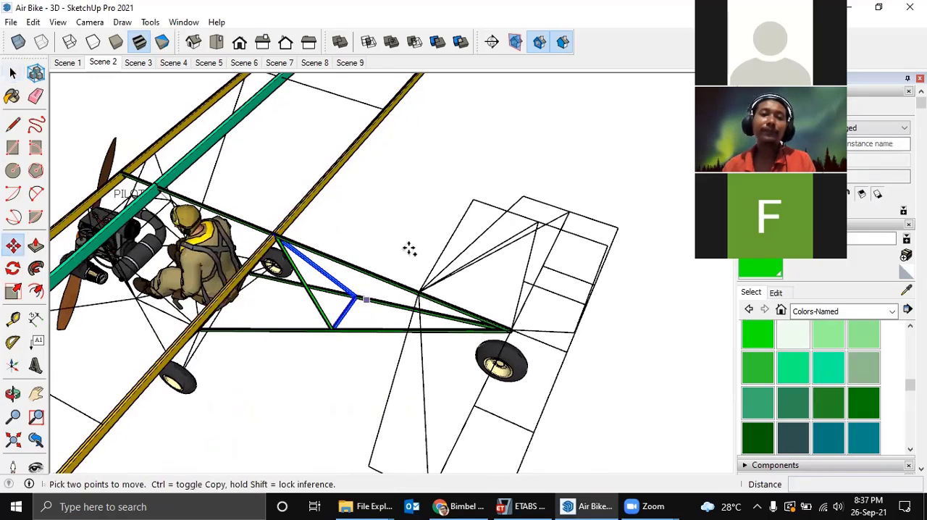
click(434, 214)
key(space)
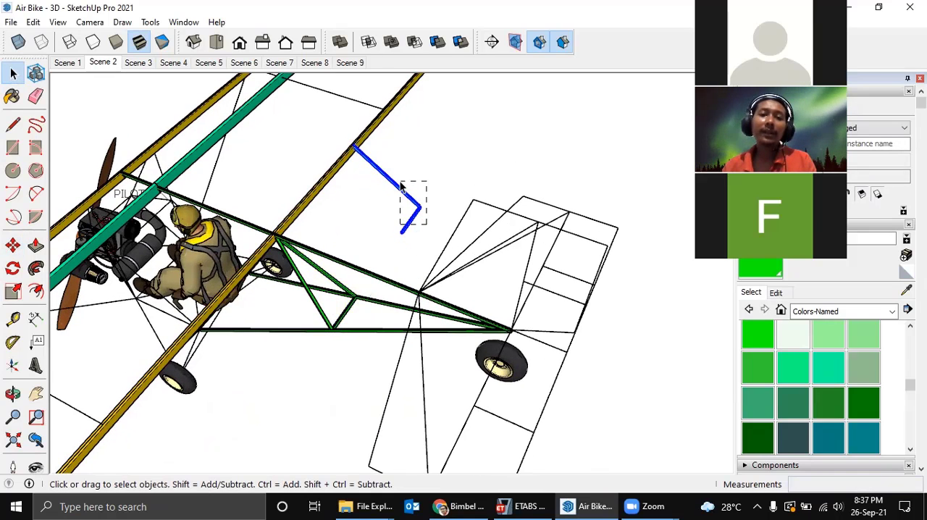
Combine the copied diagonal and cross tube into a single component.
drag(401, 182, 400, 182)
middle_drag(414, 193, 418, 204)
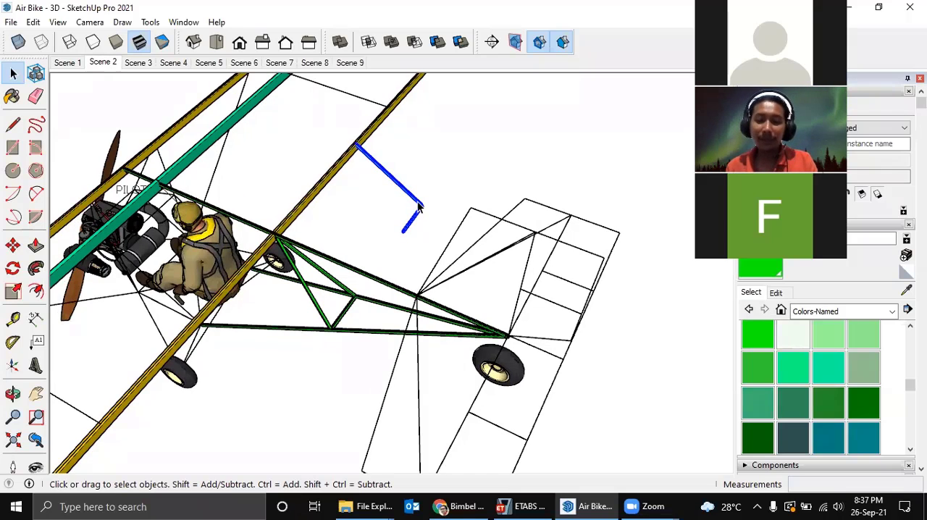
key(g)
key(Return)
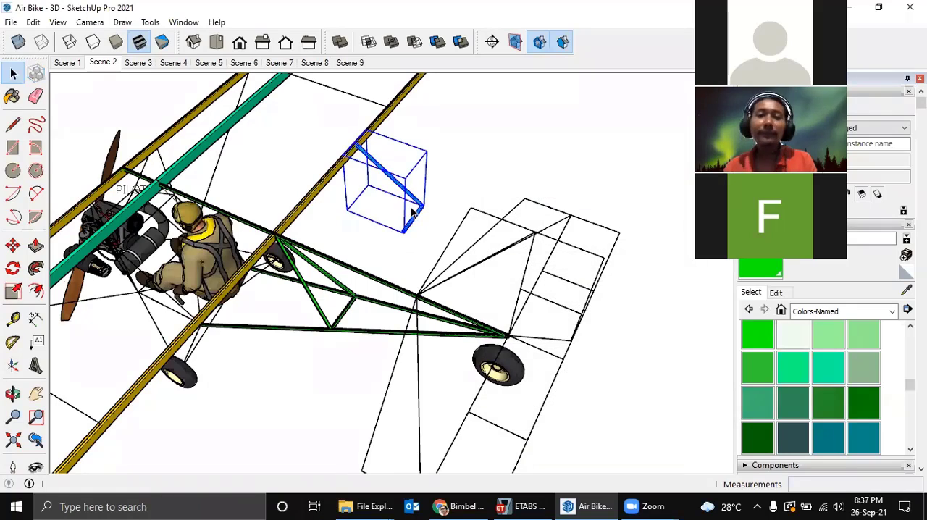
middle_drag(411, 211, 378, 231)
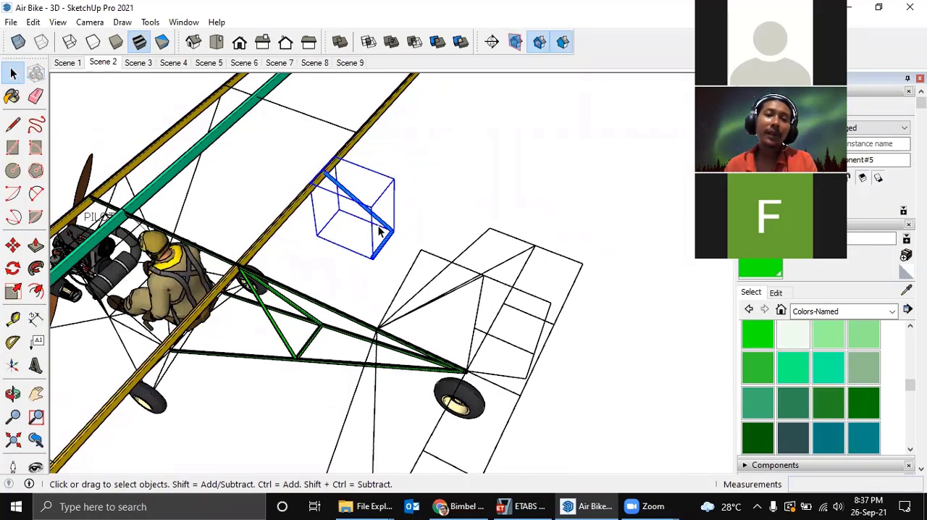
Try stretching the combined component along its vertical axis with Scale, including uniform scaling from the same grip.
key(s)
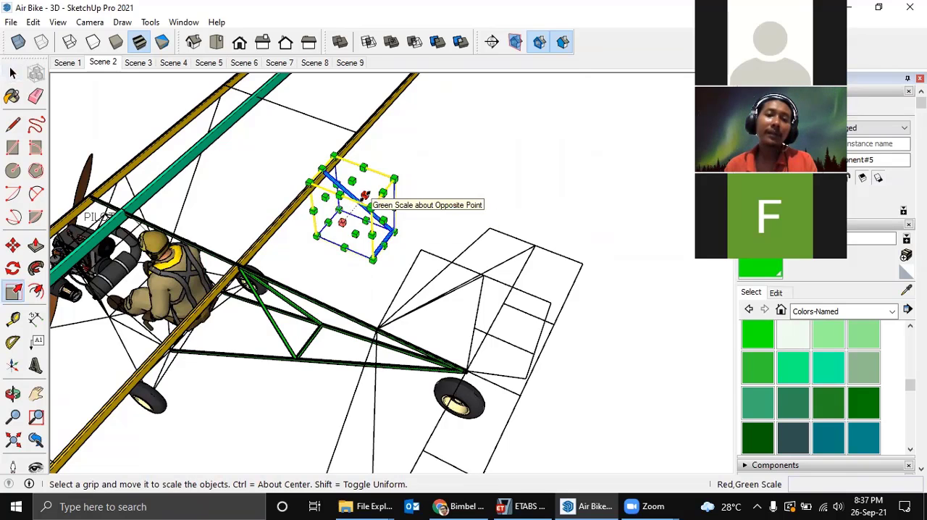
drag(365, 194, 327, 227)
key(Escape)
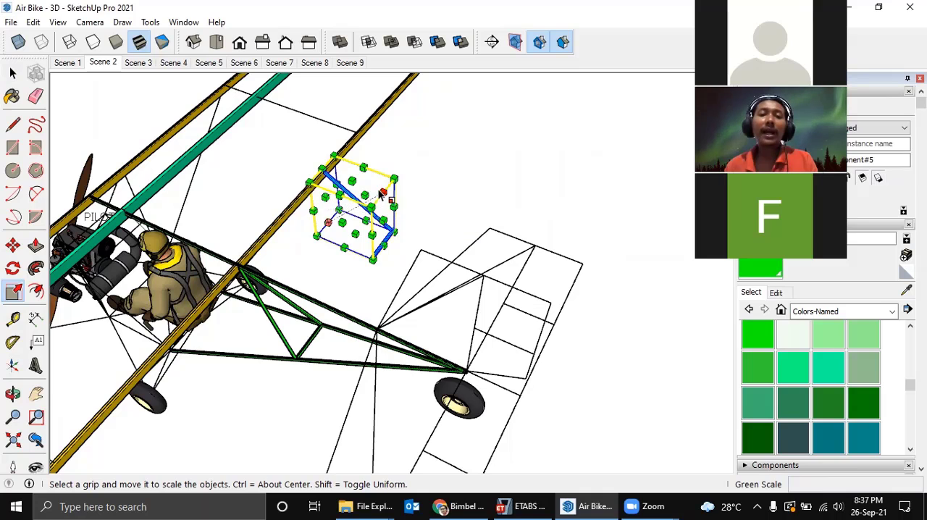
drag(354, 173, 350, 146)
middle_drag(350, 148, 334, 215)
drag(338, 153, 343, 121)
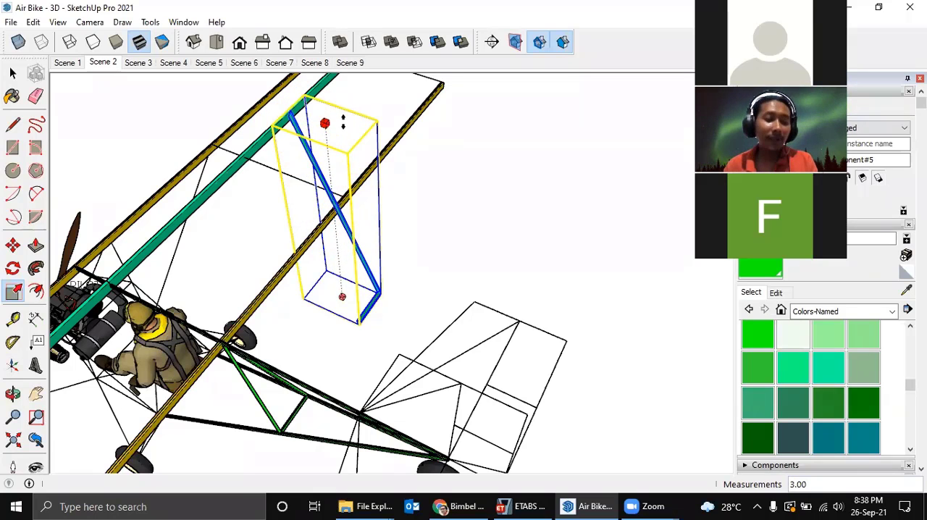
key(shift)
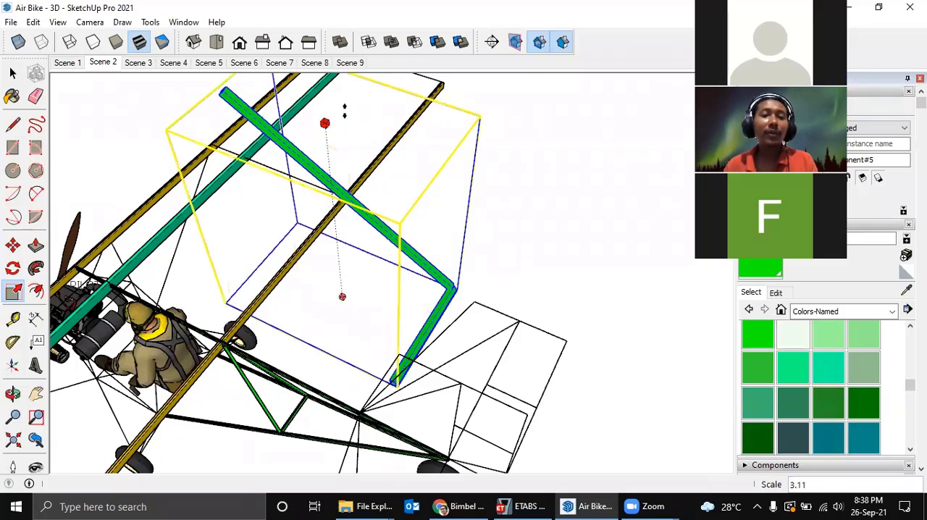
shift+drag(344, 110, 412, 221)
key(space)
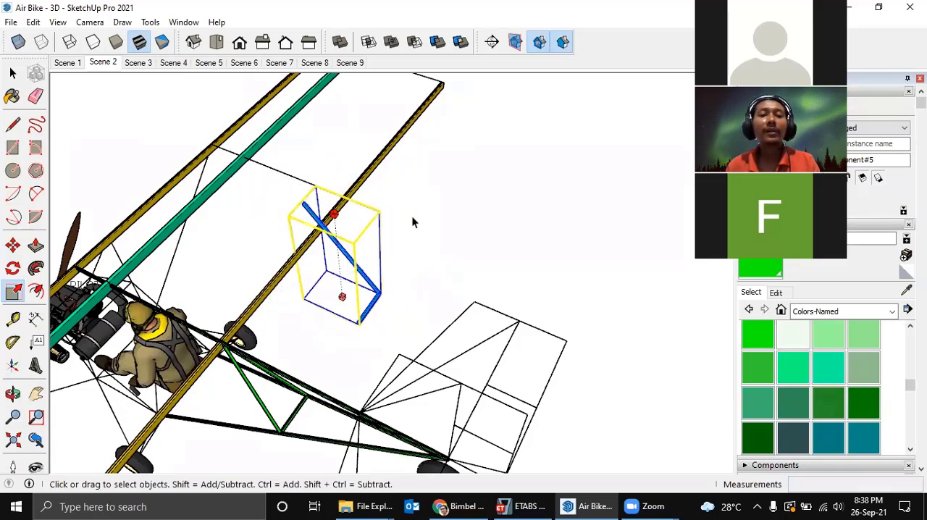
Delete the scaled trial component beside the wing.
drag(369, 273, 369, 273)
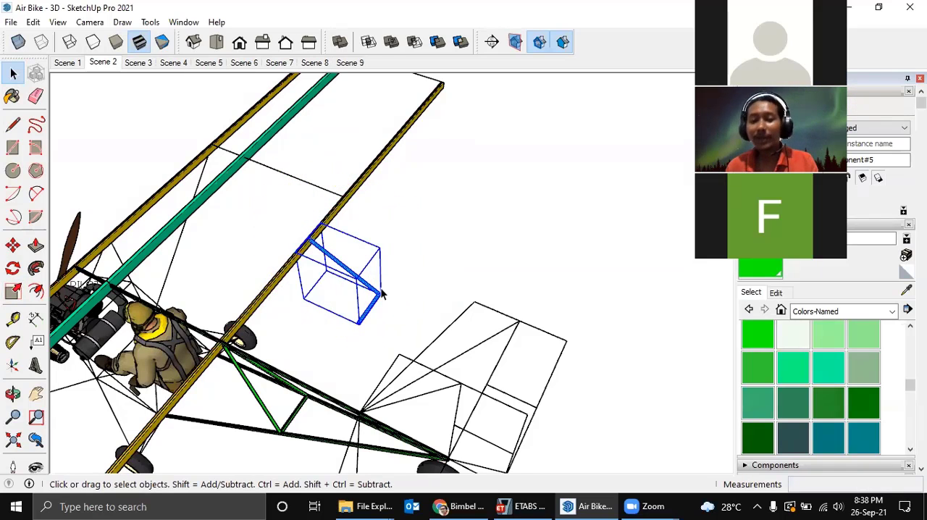
middle_drag(381, 288, 429, 279)
key(Delete)
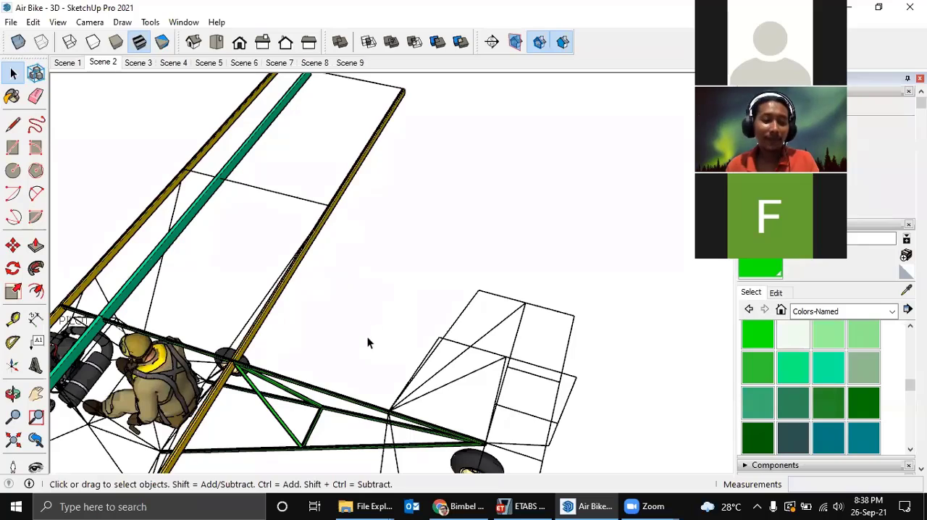
middle_drag(367, 338, 415, 210)
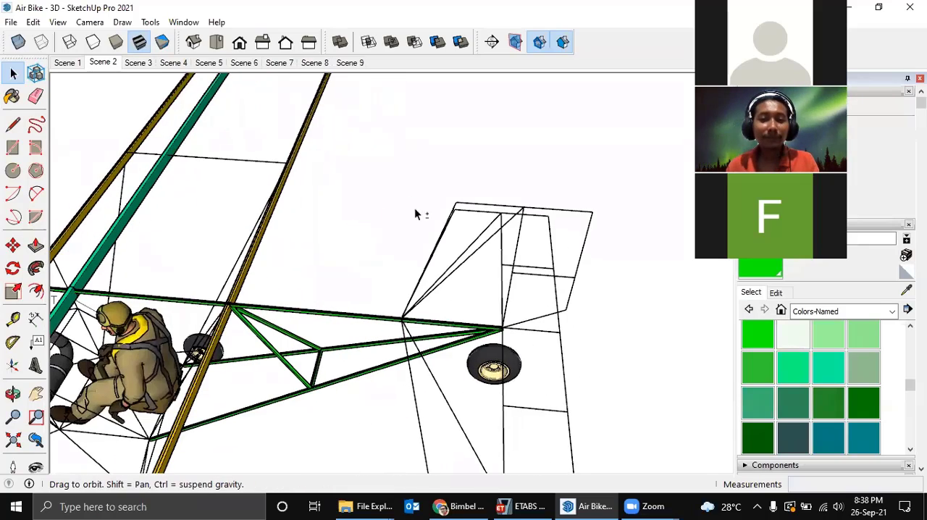
scroll(405, 231, down, 5)
middle_drag(393, 246, 373, 230)
scroll(381, 244, down, 2)
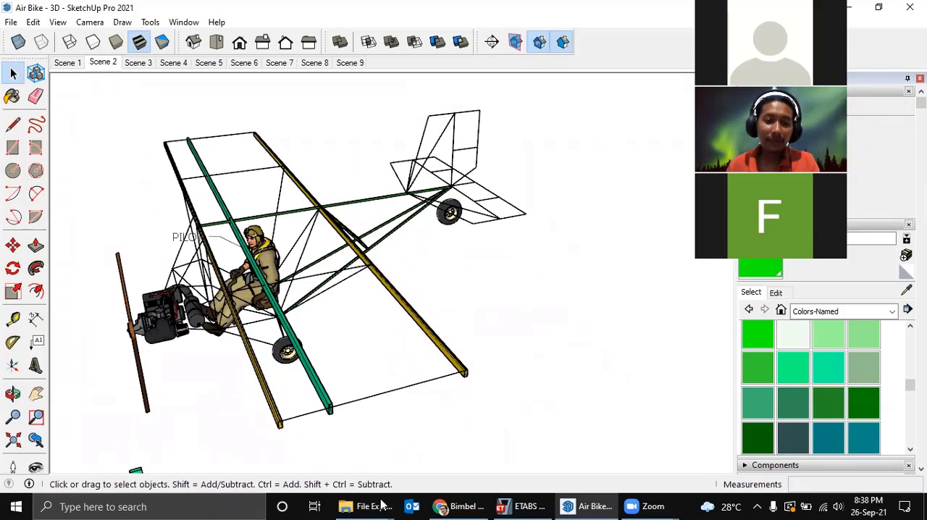
Open the reference drawing Gambar Kerja Tail A320 n B737 (L) from the Hanggar Docking folder and collapse the tools pane.
mouse_move(373, 505)
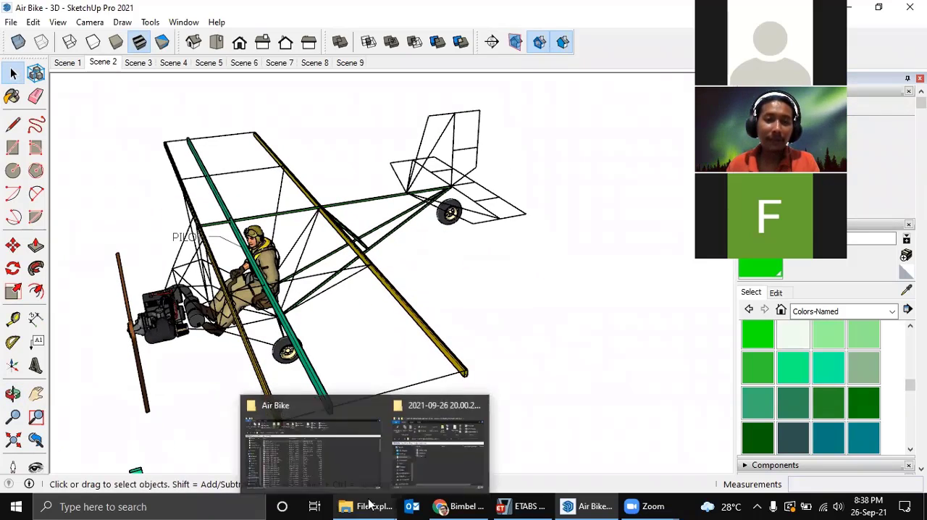
click(358, 458)
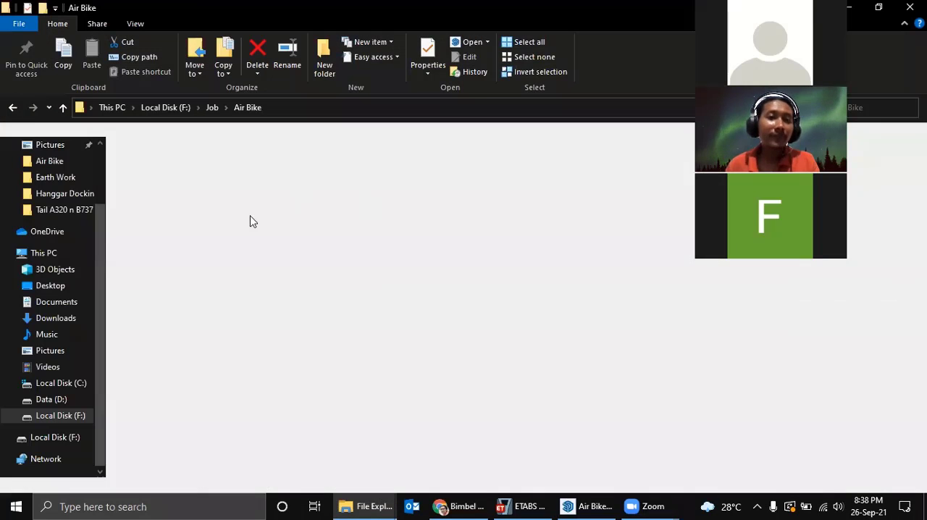
scroll(210, 260, down, 1)
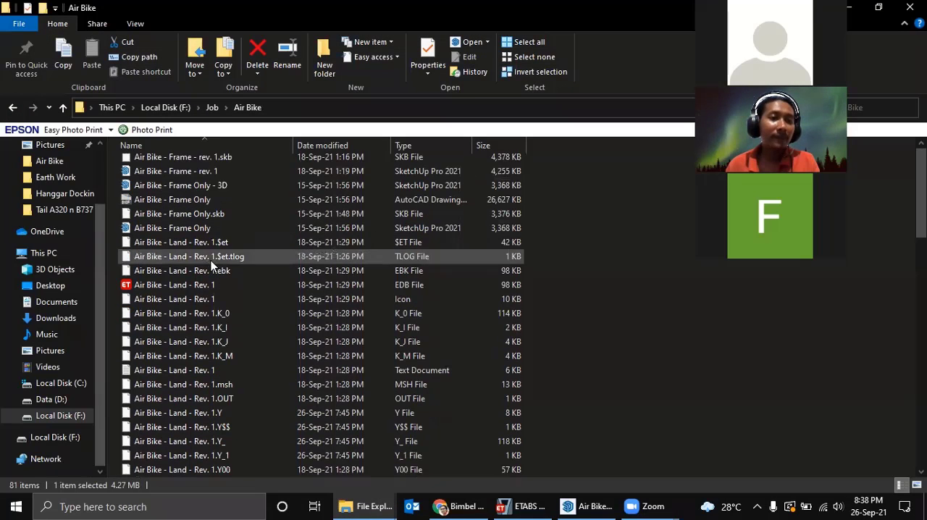
click(68, 195)
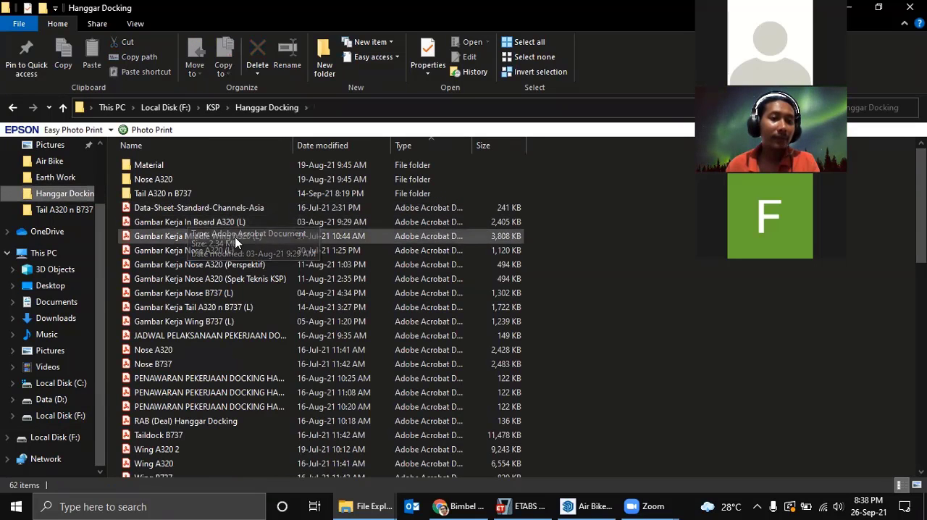
double_click(216, 308)
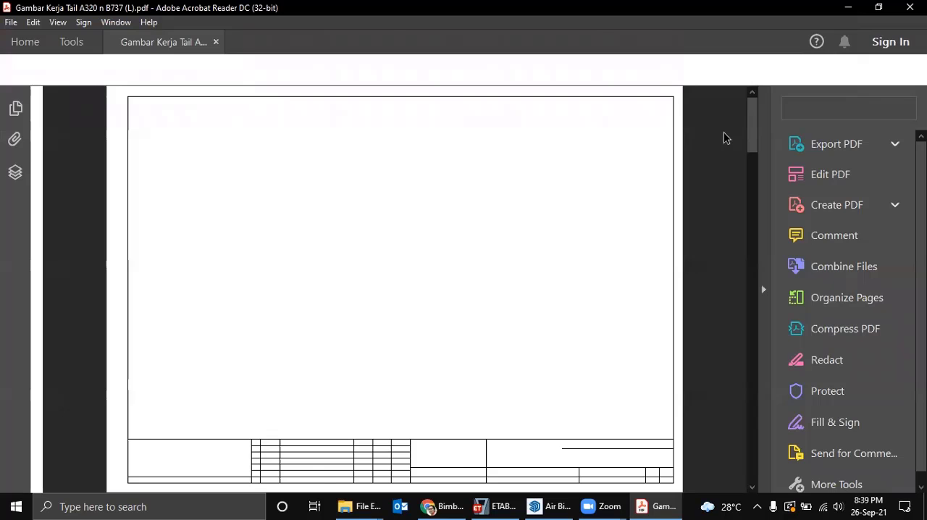
click(764, 291)
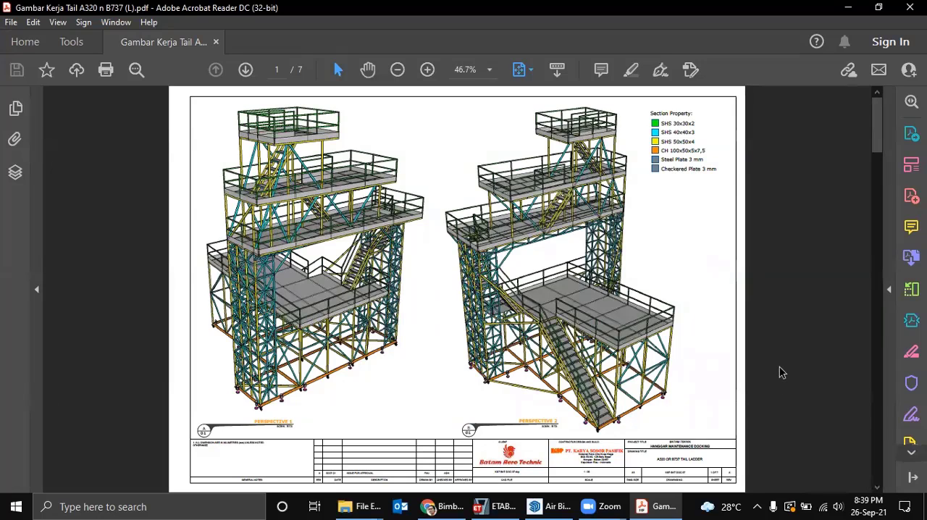
Examine the tail ladder drawing's perspectives, layouts, elevations and colour-coded section property legend across its pages.
scroll(780, 373, down, 2)
scroll(728, 360, up, 2)
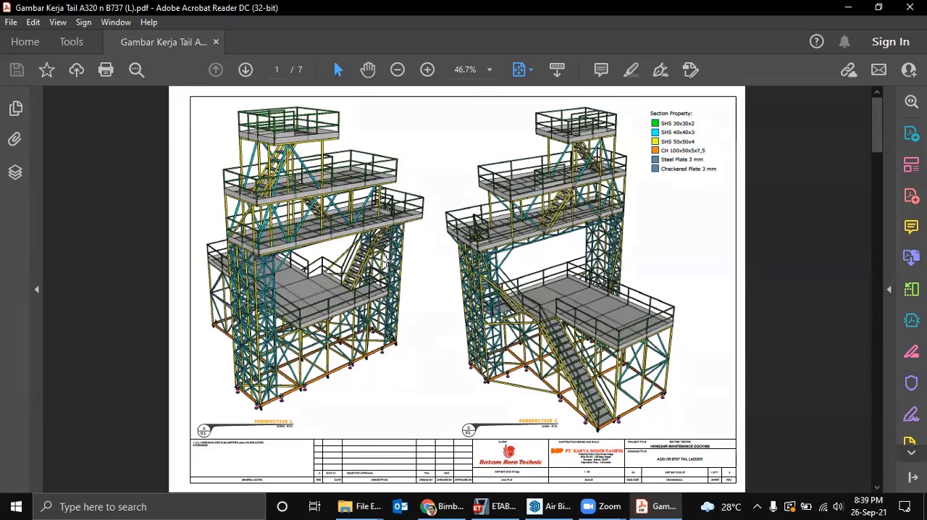
scroll(387, 264, down, 8)
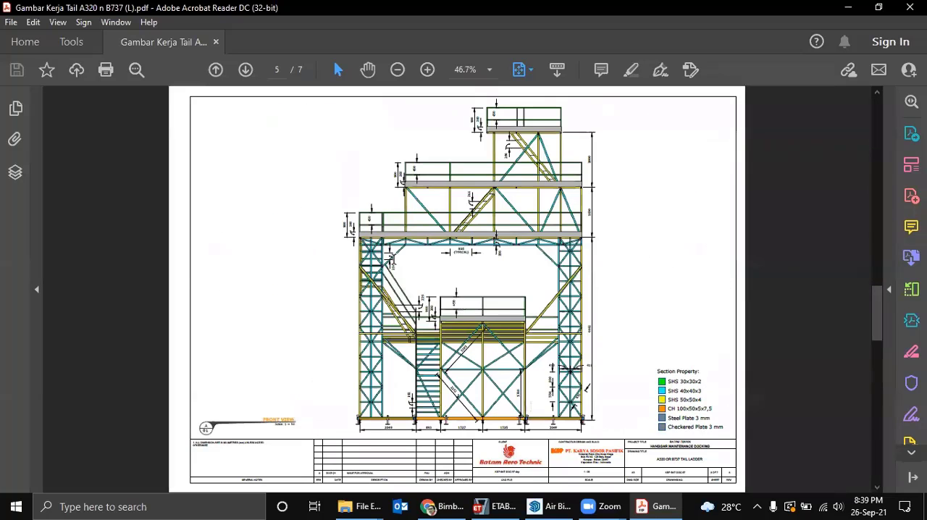
scroll(449, 255, down, 4)
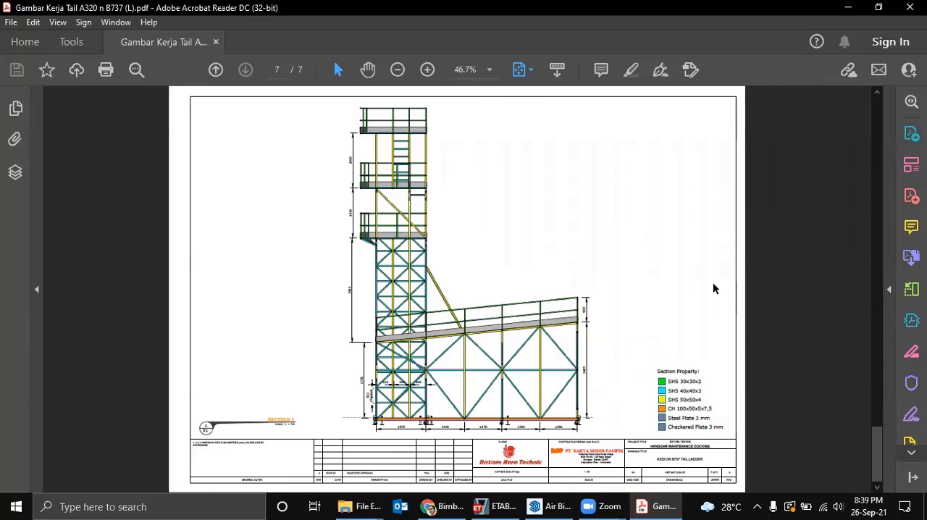
scroll(713, 288, up, 10)
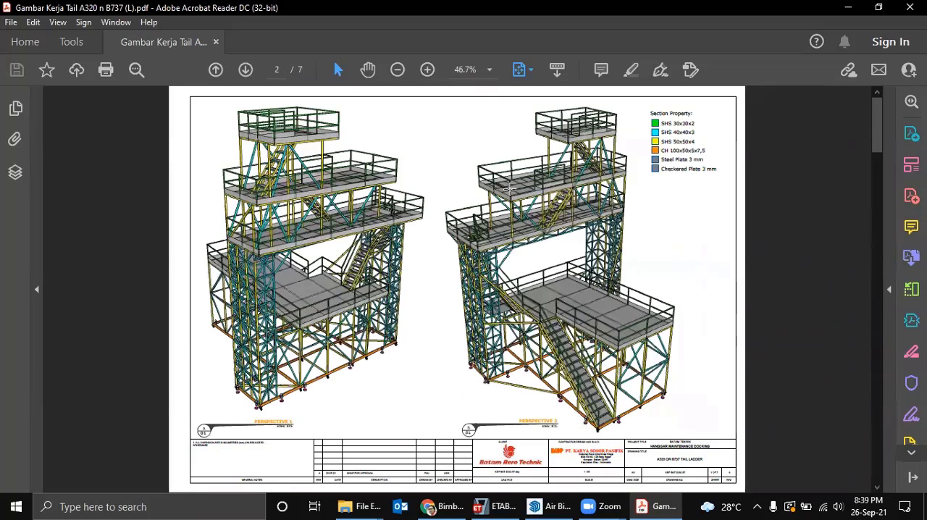
scroll(543, 226, down, 4)
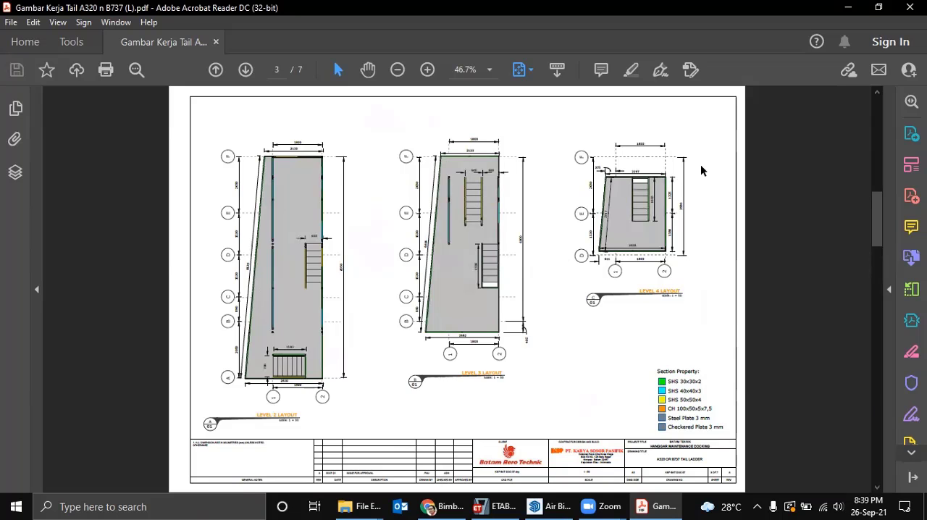
scroll(724, 197, up, 2)
scroll(656, 200, down, 2)
scroll(644, 198, up, 4)
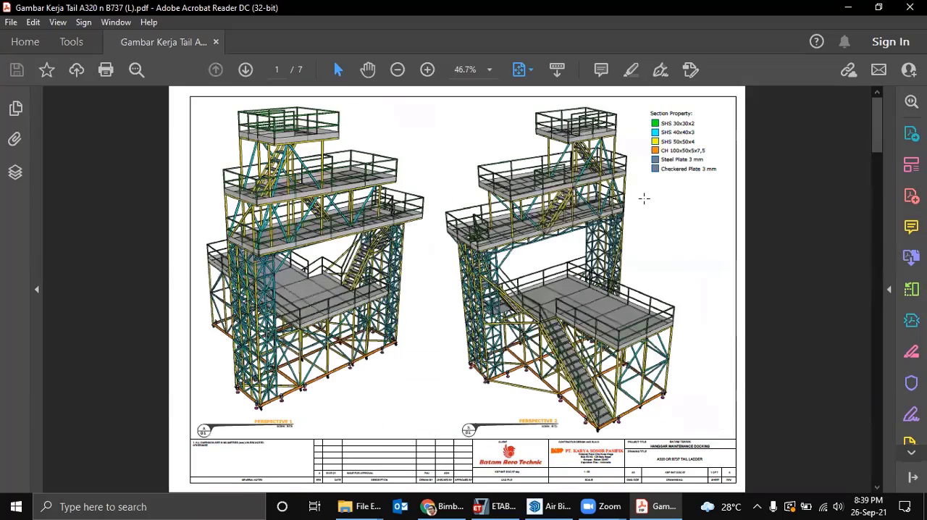
scroll(643, 197, down, 2)
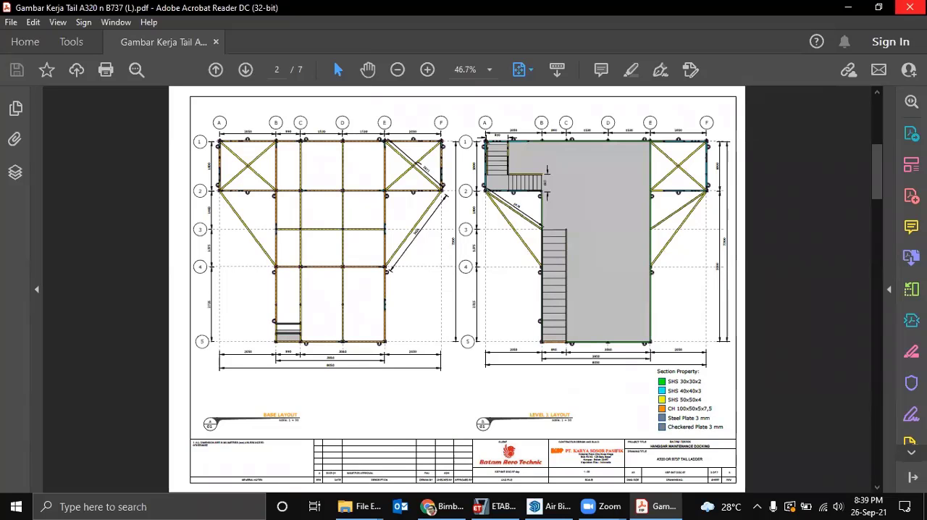
Close the PDF drawing and return to the Air Bike model in SketchUp.
click(909, 7)
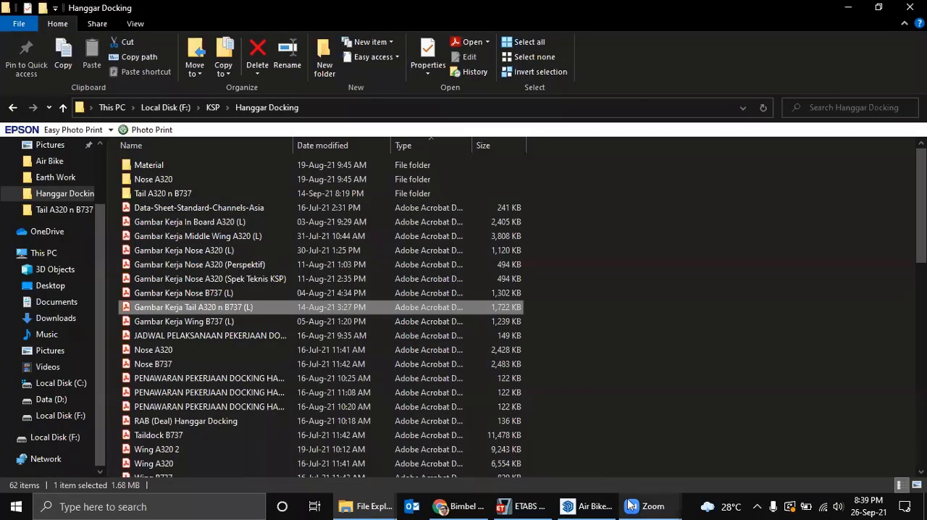
click(591, 505)
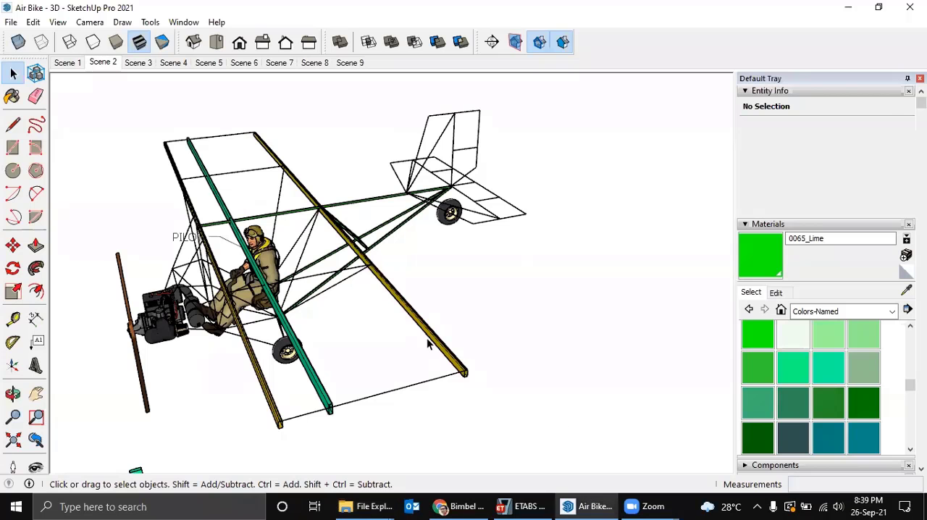
middle_drag(316, 267, 453, 216)
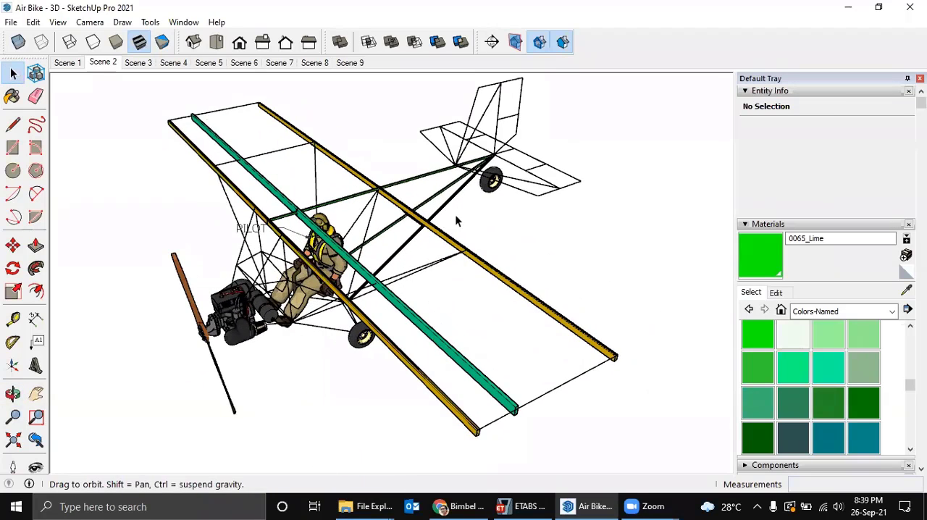
shift+middle_drag(411, 245, 389, 187)
Copy the green 15x15x1.2 section component from the sample sections to the tail frame joint where the stabilizer lines meet.
middle_drag(319, 376, 343, 349)
scroll(297, 439, up, 3)
scroll(294, 443, up, 2)
middle_drag(294, 440, 292, 427)
click(292, 428)
scroll(291, 420, up, 2)
key(m)
key(ctrl)
click(295, 412)
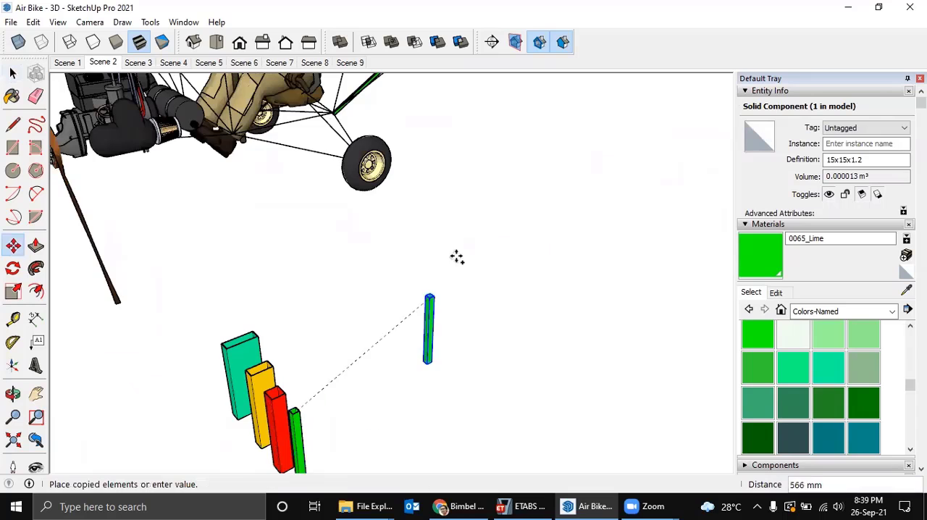
scroll(488, 190, down, 3)
middle_drag(496, 171, 434, 293)
middle_drag(410, 261, 412, 321)
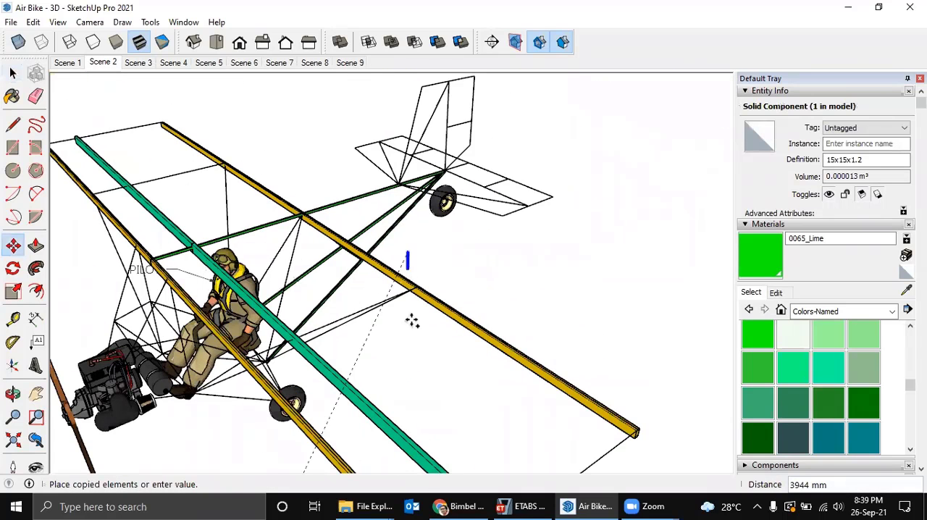
scroll(429, 246, up, 4)
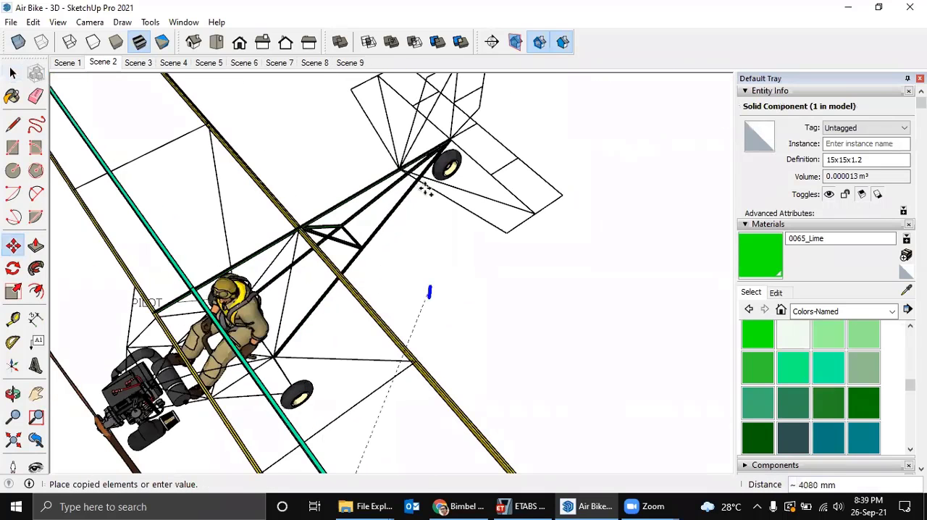
click(375, 193)
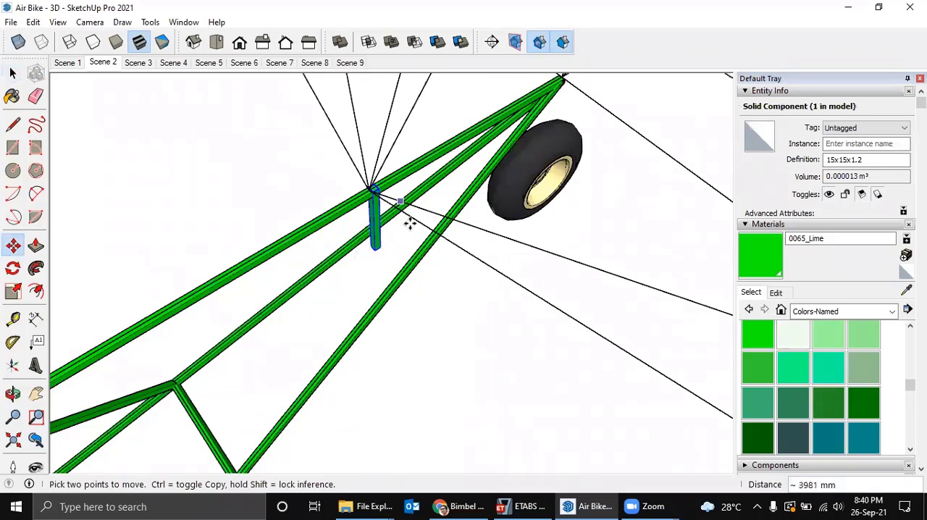
Rotate the copied 15x15x1.2 section 90 degrees so it lies outward from the tail joint.
middle_drag(408, 221, 393, 248)
middle_drag(454, 239, 420, 250)
scroll(344, 250, up, 5)
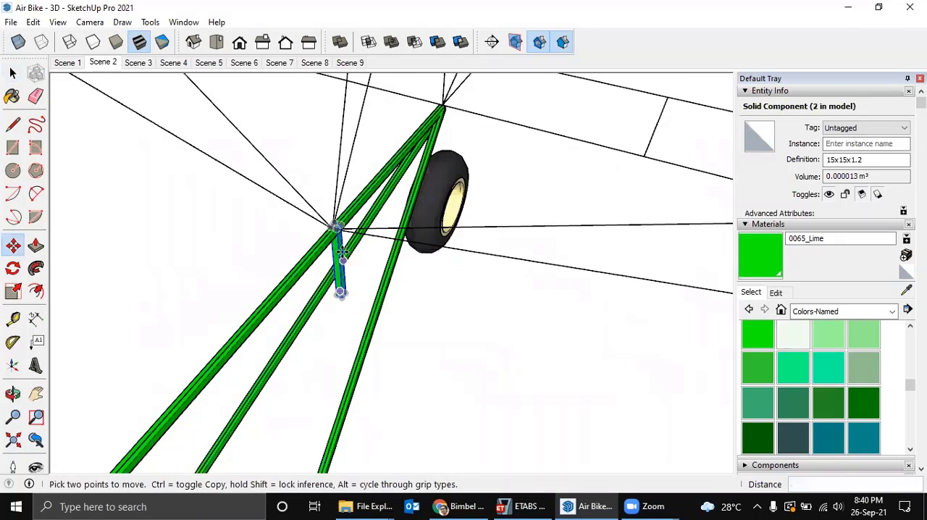
key(q)
scroll(328, 210, up, 2)
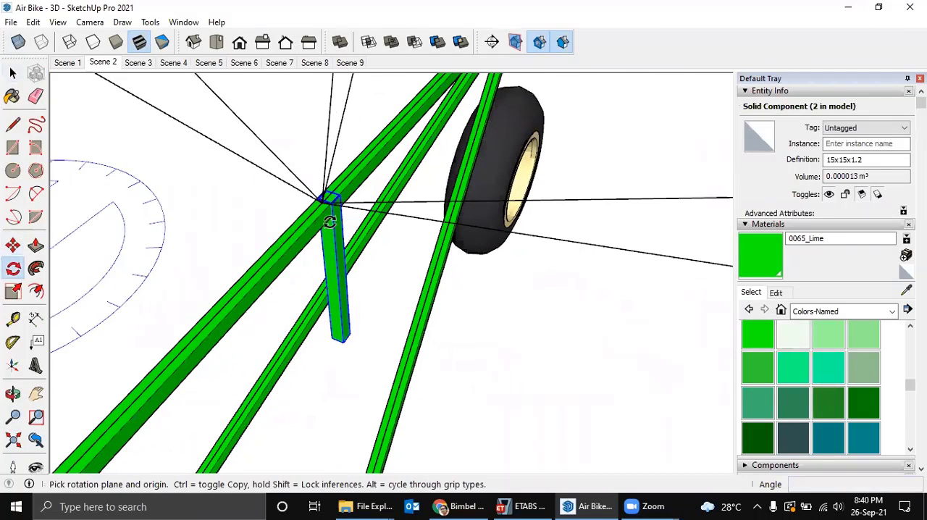
click(336, 266)
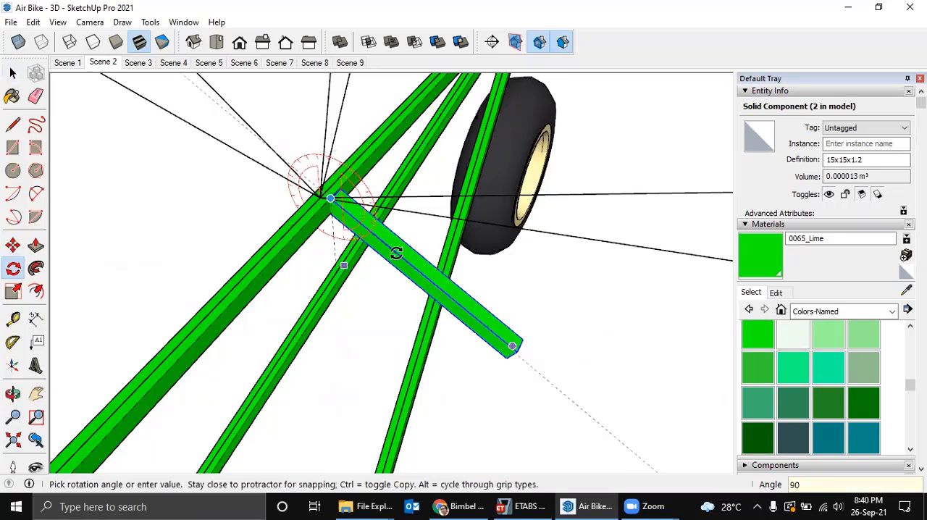
click(410, 256)
Move the rotated section by its inner end corner onto the tail joint where the wireframe lines meet.
middle_drag(410, 256, 312, 265)
scroll(352, 277, up, 3)
scroll(312, 265, up, 2)
key(m)
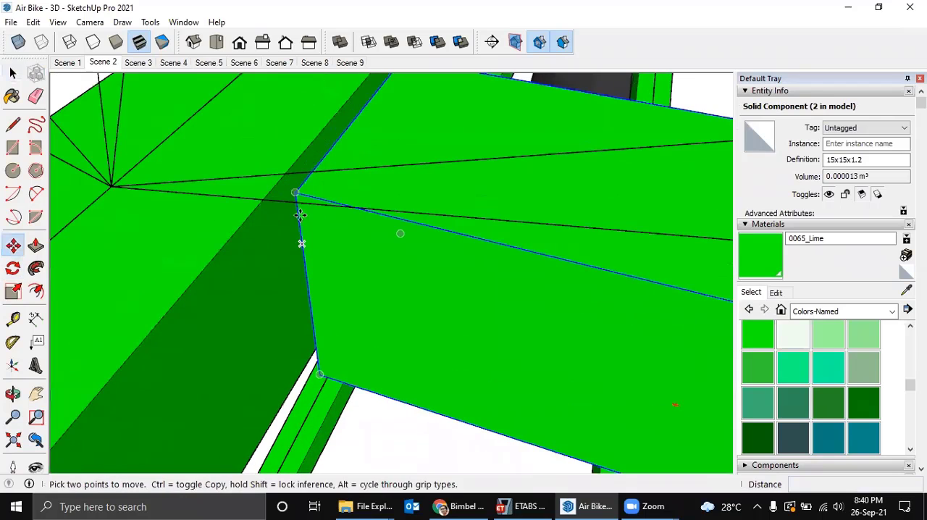
scroll(296, 196, down, 4)
middle_drag(250, 209, 252, 250)
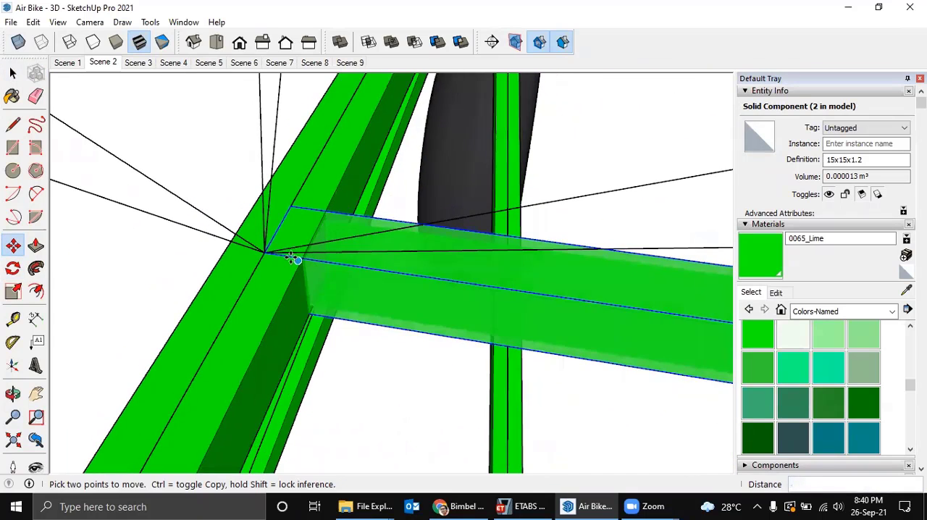
Rotate the section about the tail joint to align it with the stabilizer's forward edge line.
scroll(307, 302, down, 3)
middle_drag(263, 307, 290, 309)
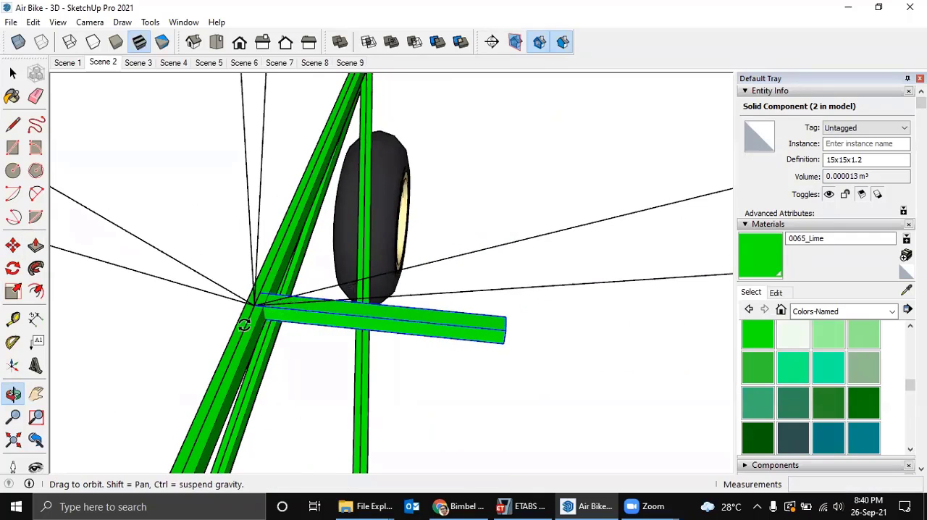
scroll(244, 325, up, 3)
key(q)
click(248, 302)
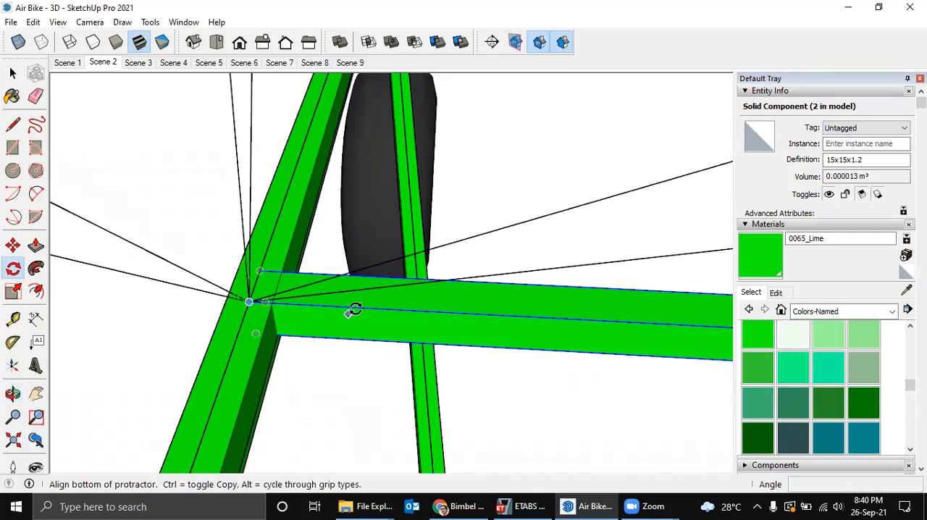
key(Escape)
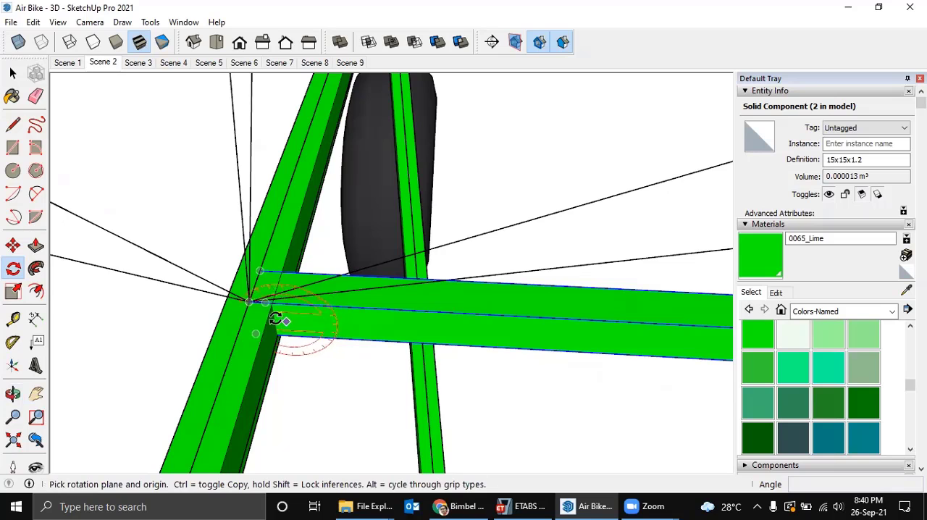
click(251, 303)
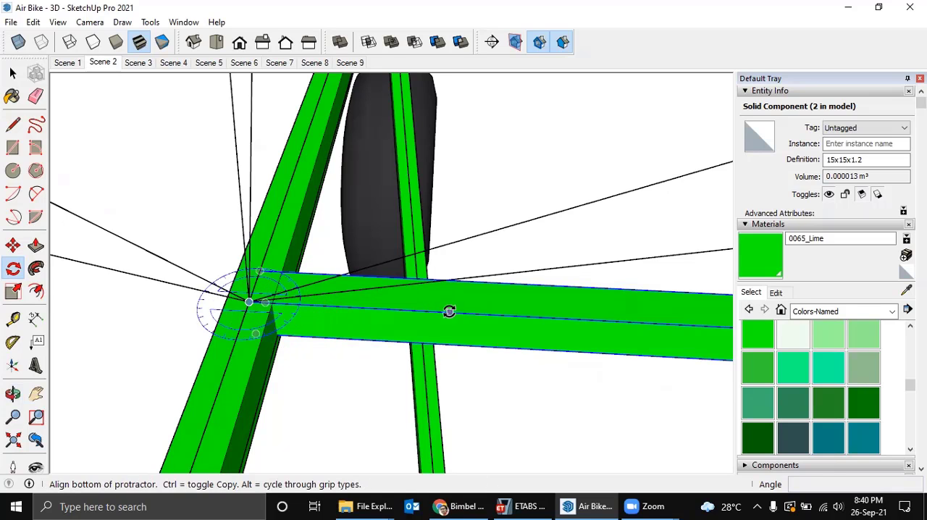
click(449, 312)
scroll(491, 277, down, 1)
shift+middle_drag(443, 302, 420, 323)
scroll(508, 304, down, 1)
shift+middle_drag(508, 304, 406, 294)
click(462, 327)
Make the aligned stabilizer edge section a unique component.
key(space)
right_click(441, 332)
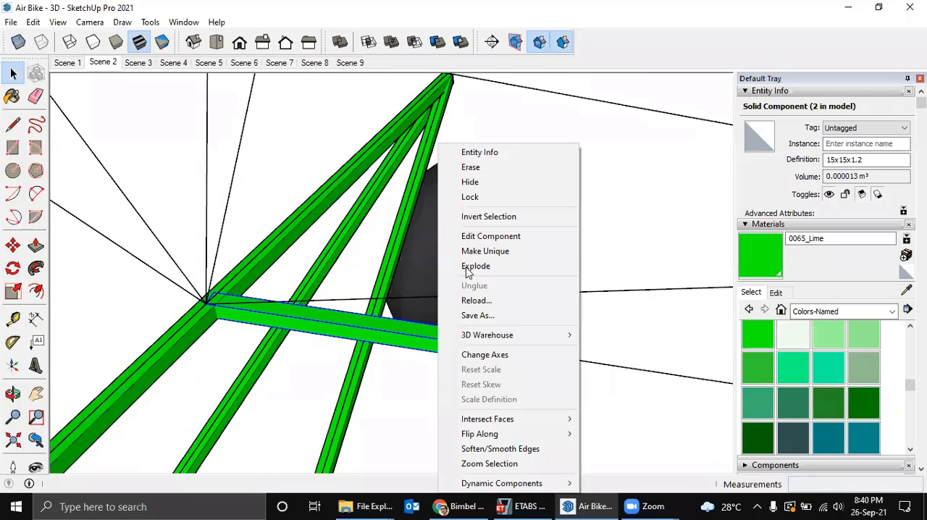
click(478, 252)
Edit the unique component and stretch its outer end to the outboard corner of the stabilizer's forward edge, about 828 mm farther.
double_click(439, 333)
middle_drag(439, 332, 401, 358)
key(ctrl+a)
key(m)
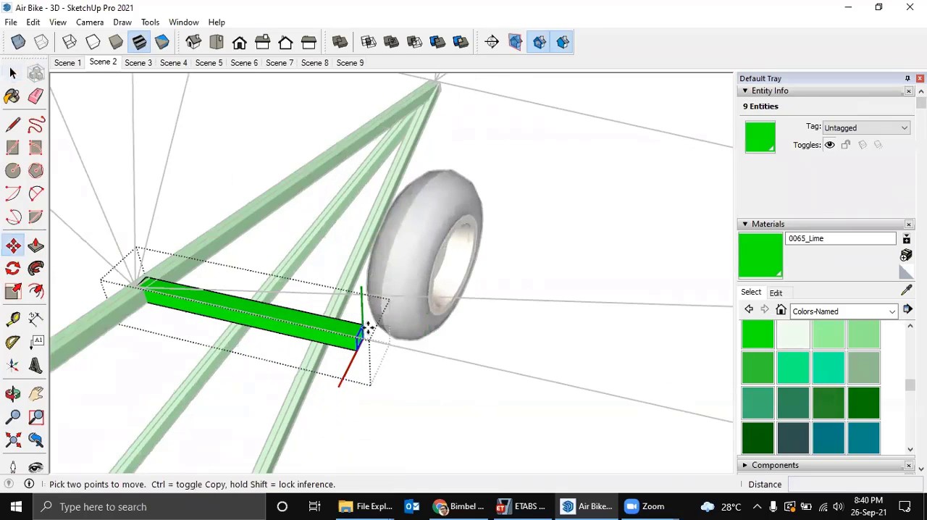
click(366, 329)
scroll(477, 343, down, 4)
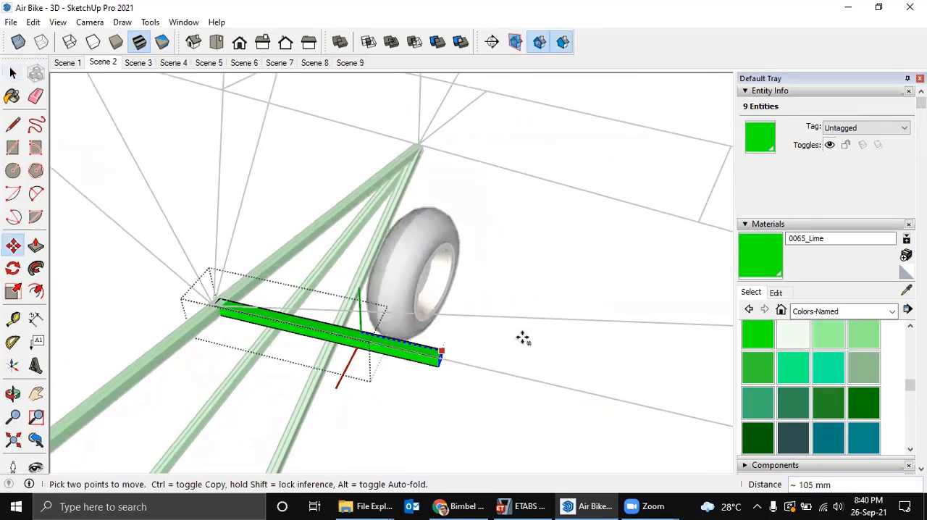
shift+middle_drag(531, 341, 367, 333)
shift+middle_drag(498, 352, 318, 297)
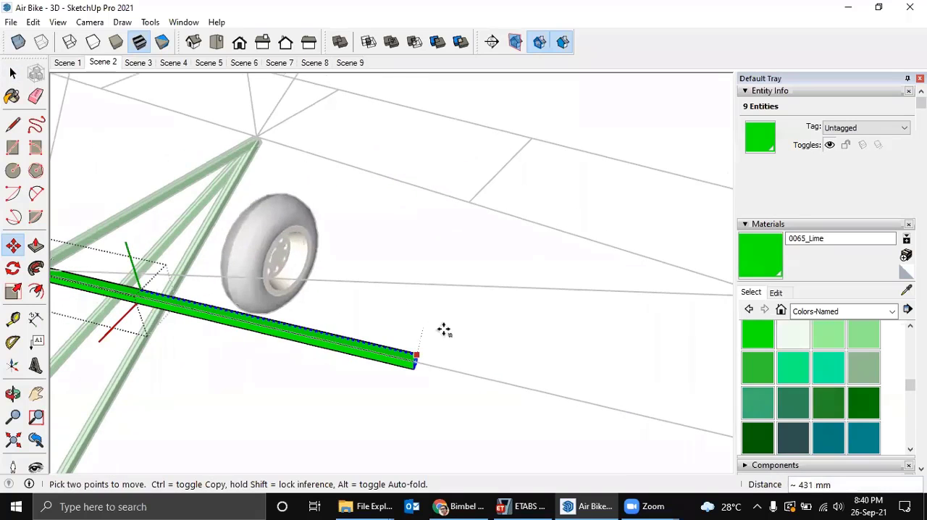
shift+middle_drag(439, 311, 282, 275)
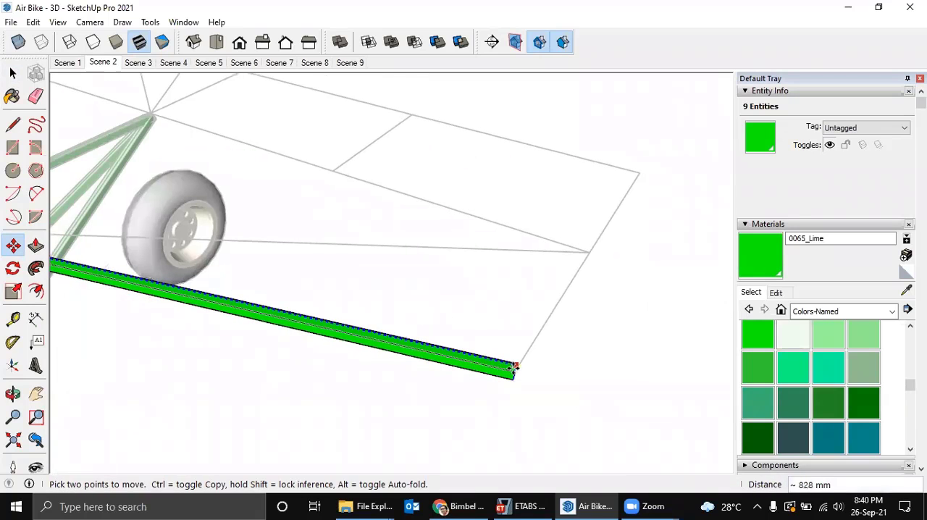
click(515, 366)
key(space)
click(475, 345)
scroll(457, 359, down, 6)
shift+middle_drag(456, 283, 496, 96)
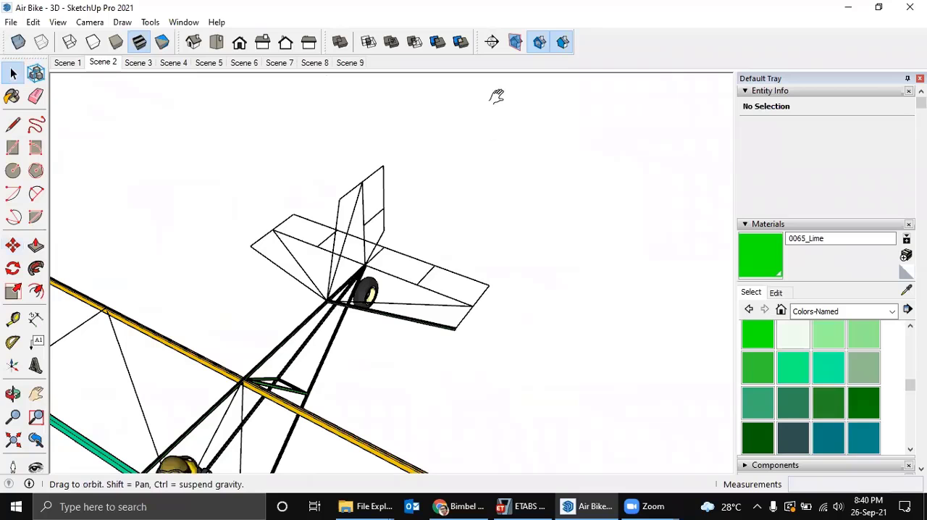
shift+middle_drag(374, 311, 426, 109)
scroll(425, 323, down, 2)
scroll(459, 359, up, 2)
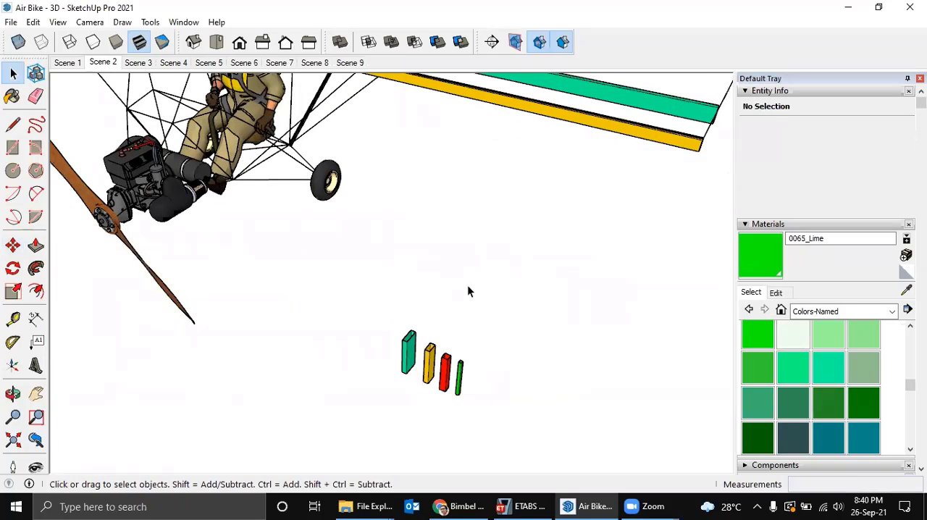
scroll(462, 268, down, 5)
scroll(390, 298, up, 4)
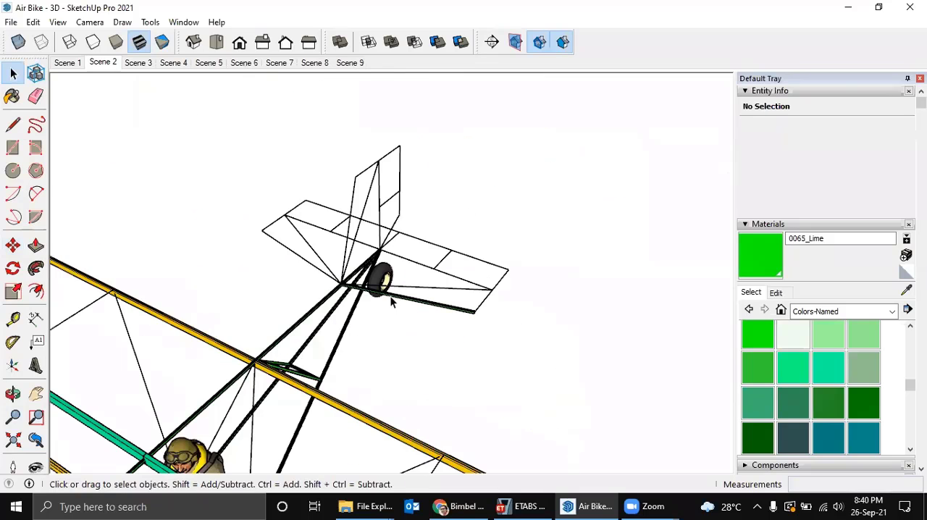
Rotate a copy of the stabilizer edge tube about the tail joint onto the adjacent diagonal line.
scroll(390, 298, up, 4)
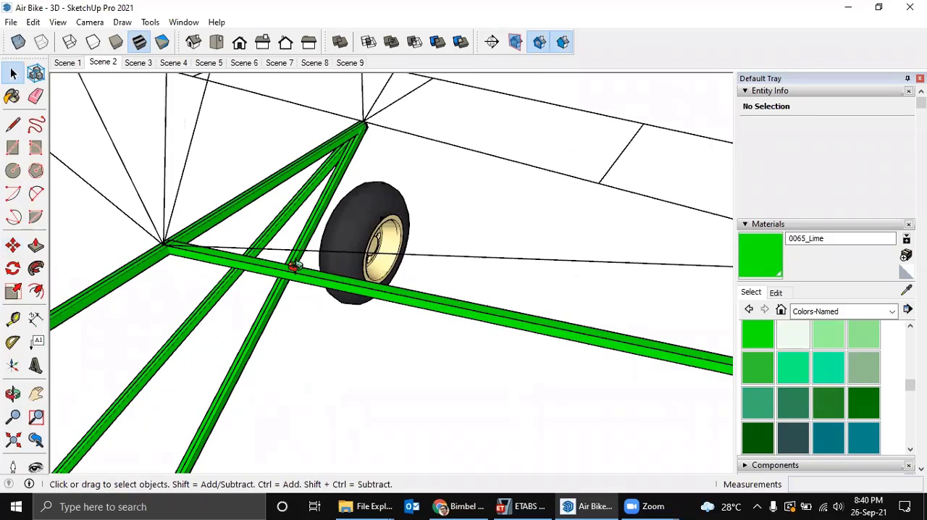
middle_drag(290, 261, 328, 306)
scroll(205, 289, up, 2)
click(204, 289)
middle_drag(229, 292, 221, 325)
scroll(240, 322, up, 1)
scroll(221, 325, up, 1)
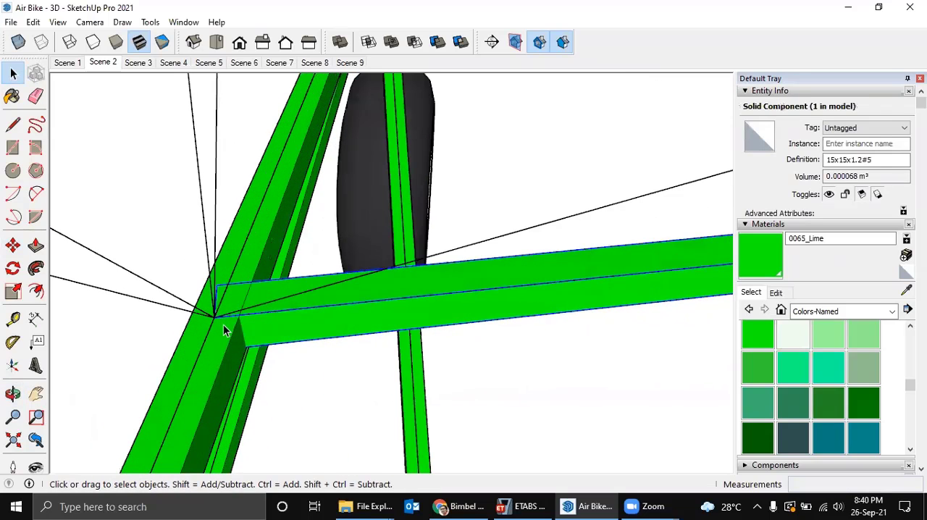
key(q)
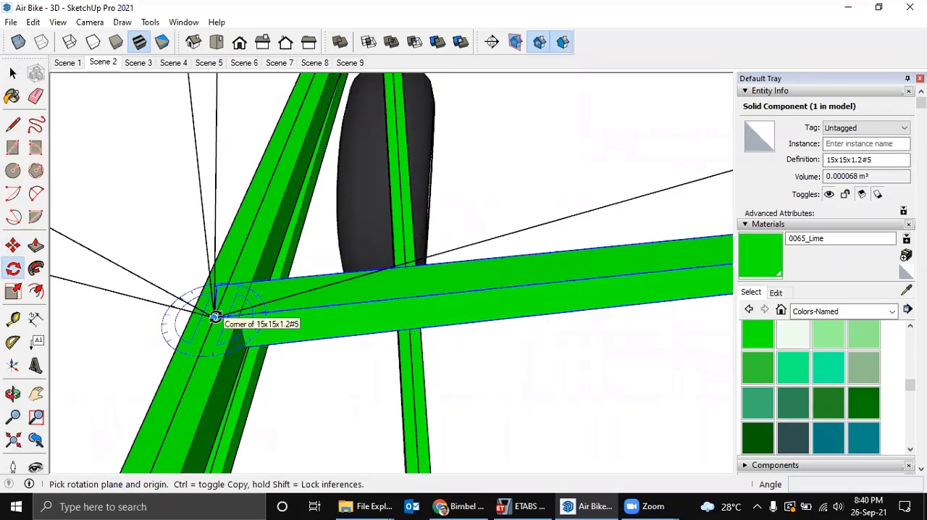
click(214, 317)
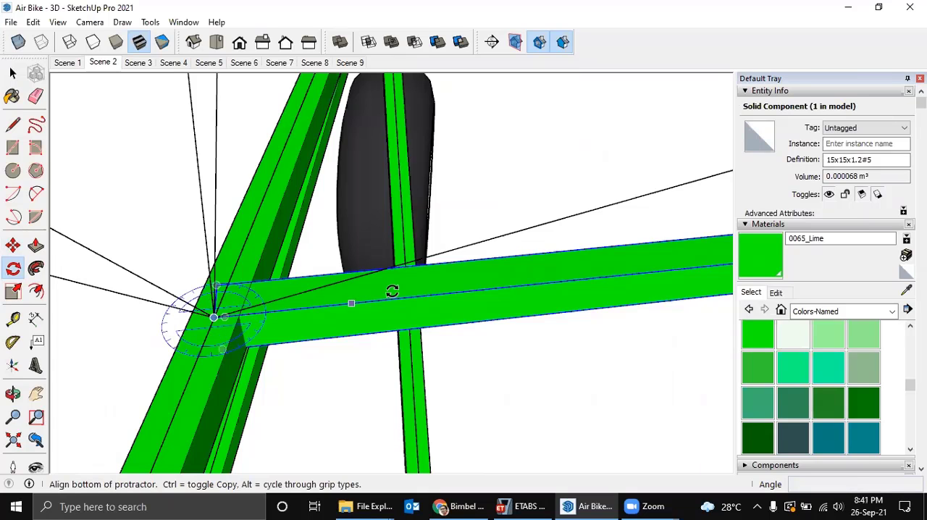
middle_drag(484, 280, 482, 312)
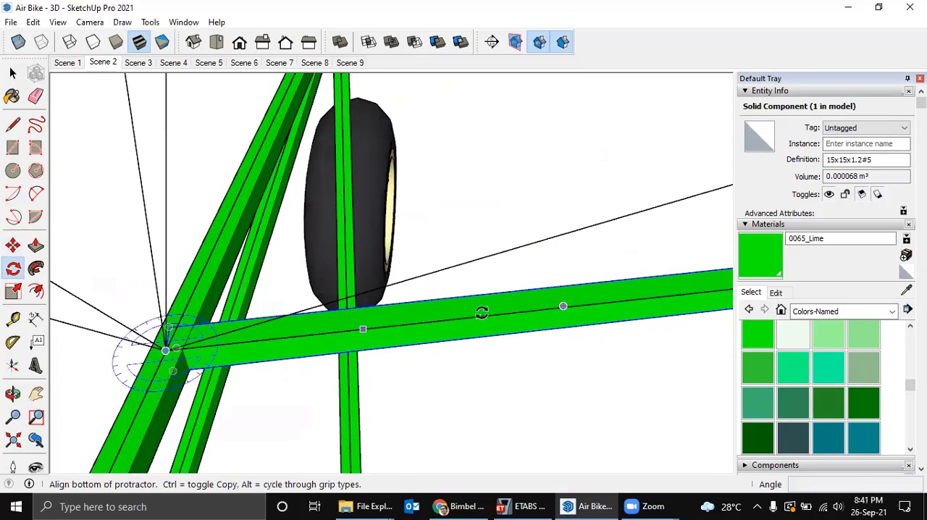
click(546, 310)
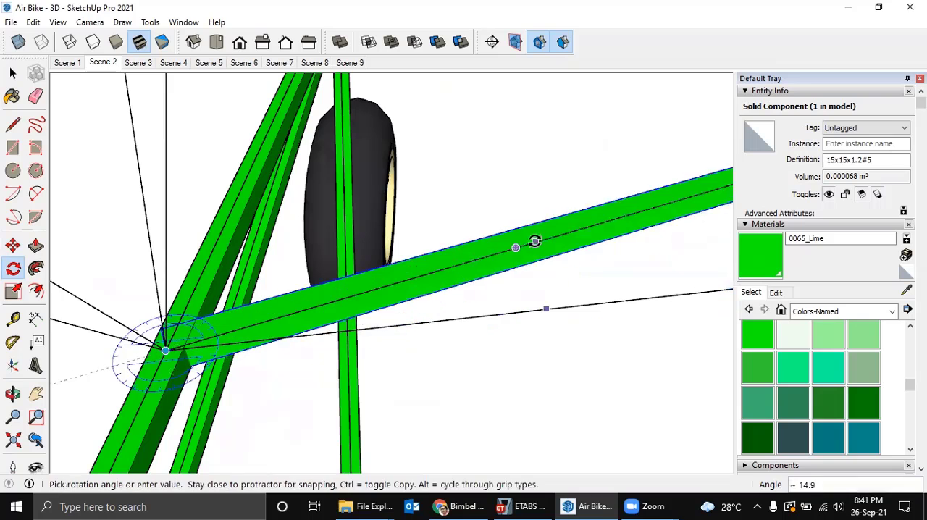
key(ctrl)
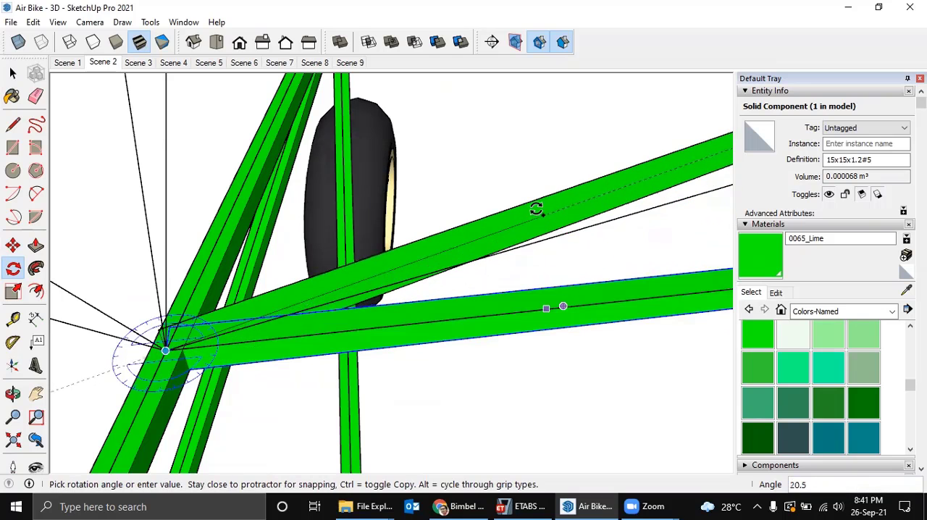
click(555, 236)
Make the diagonal stabilizer tube copy a unique component.
scroll(551, 238, down, 6)
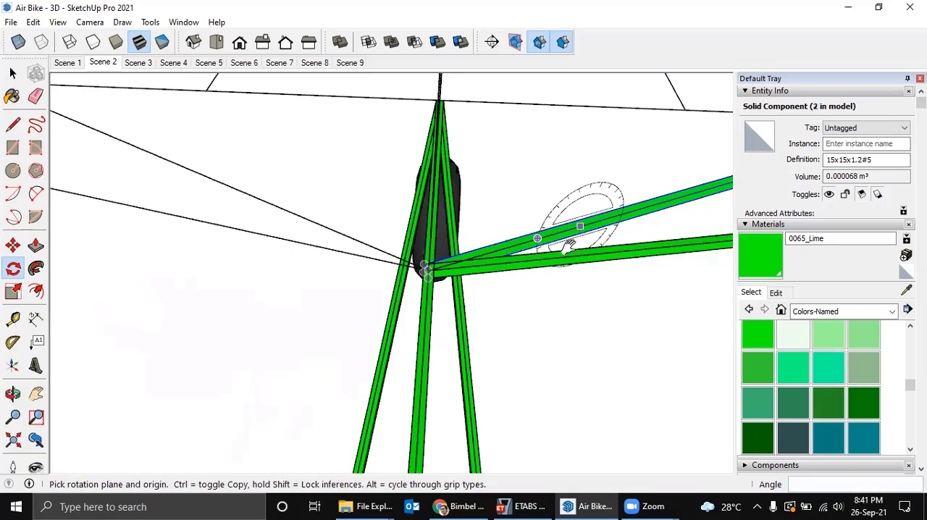
middle_drag(569, 244, 261, 355)
key(space)
scroll(464, 273, up, 8)
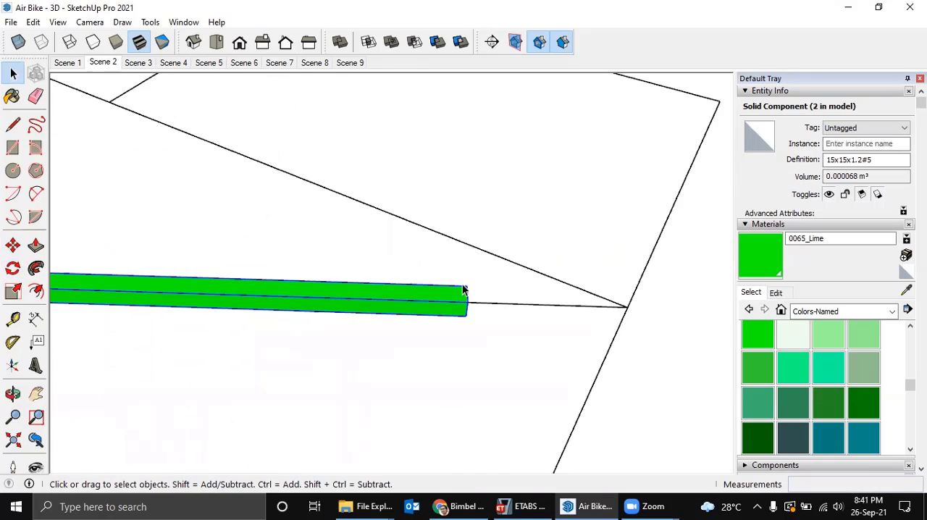
scroll(462, 292, down, 3)
middle_drag(462, 295, 444, 314)
right_click(445, 304)
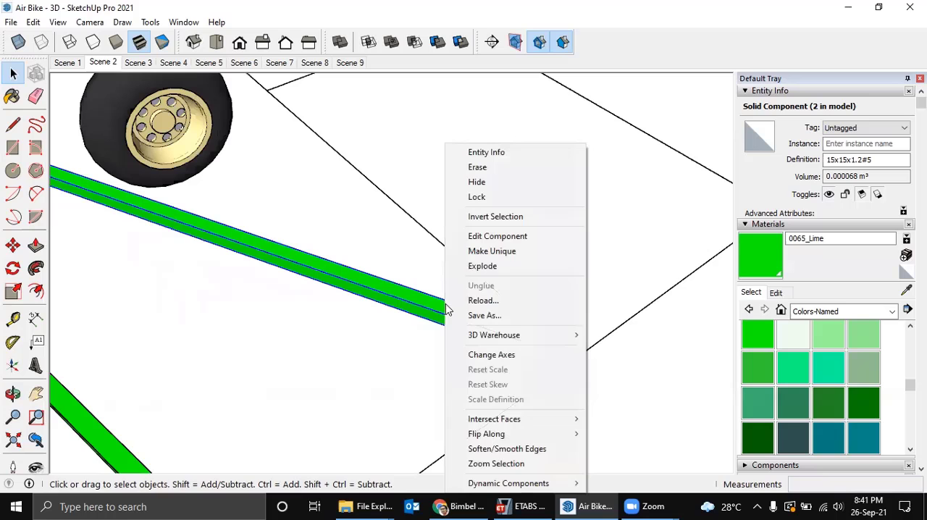
click(497, 251)
Edit the unique diagonal stabilizer tube and stretch its outer end about 108 mm to the line junction at the stabilizer's outboard edge.
scroll(445, 319, up, 5)
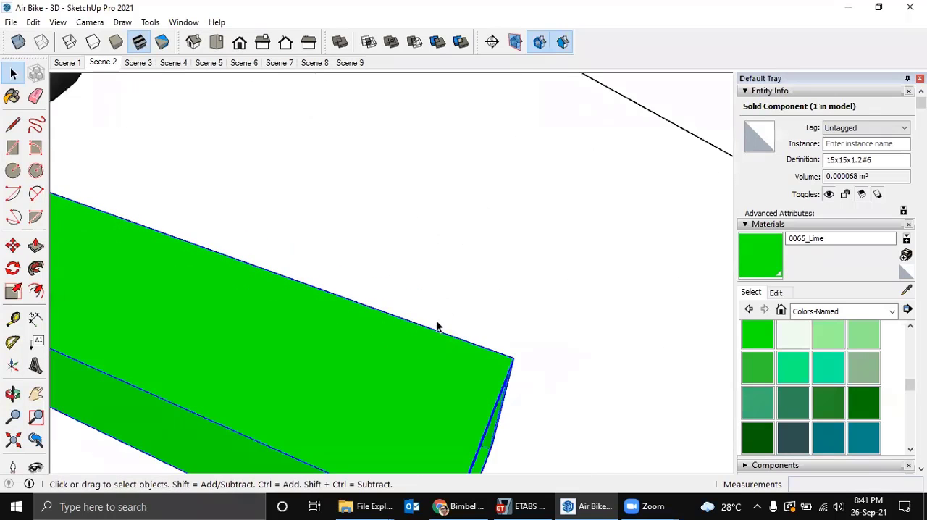
scroll(436, 325, down, 5)
double_click(421, 309)
drag(415, 300, 468, 376)
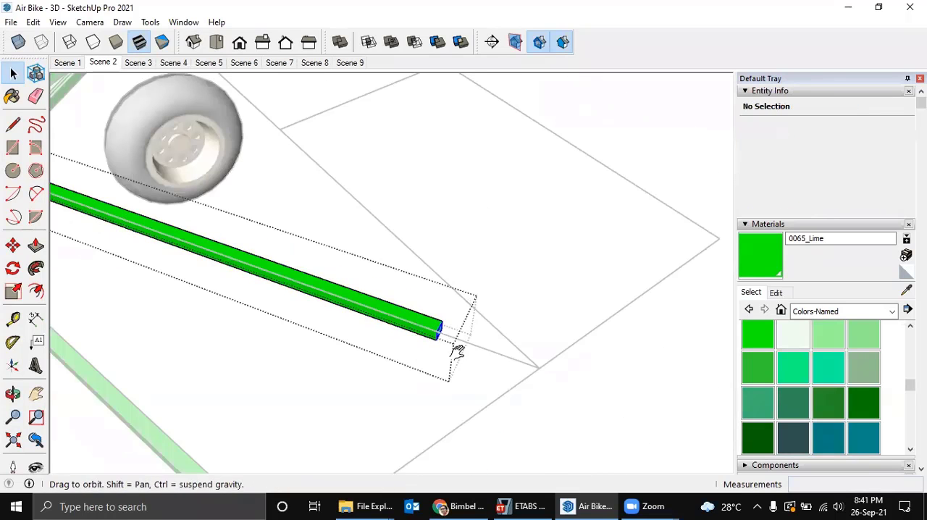
middle_drag(457, 347, 404, 329)
scroll(404, 329, up, 3)
key(m)
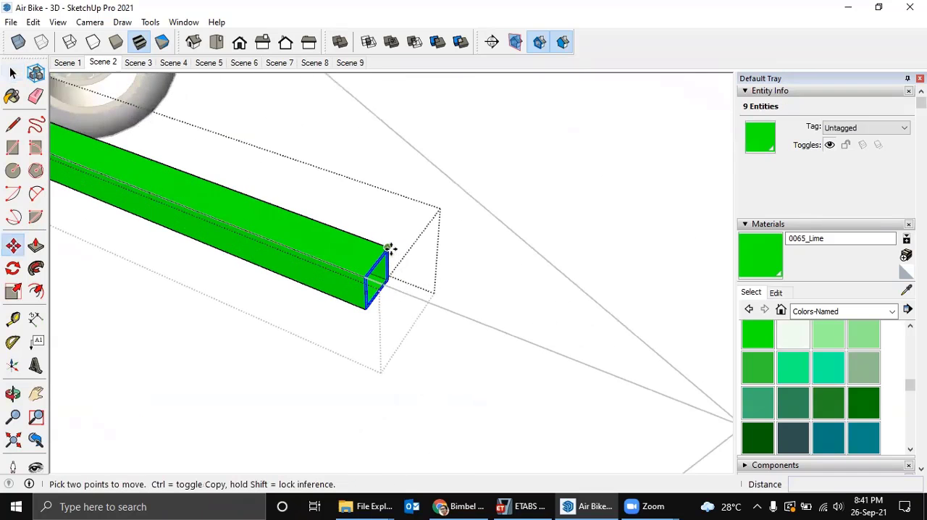
click(393, 251)
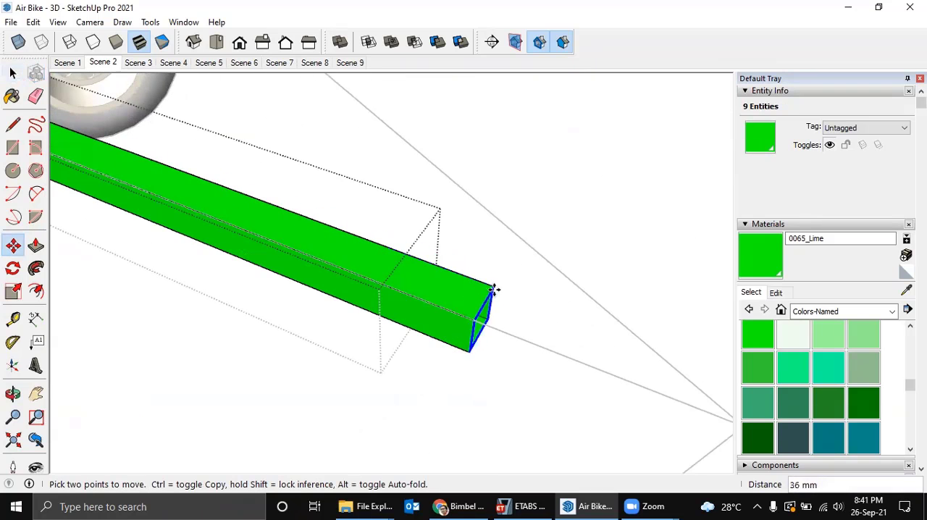
click(504, 296)
scroll(514, 312, down, 1)
scroll(516, 313, down, 2)
shift+middle_drag(515, 311, 373, 280)
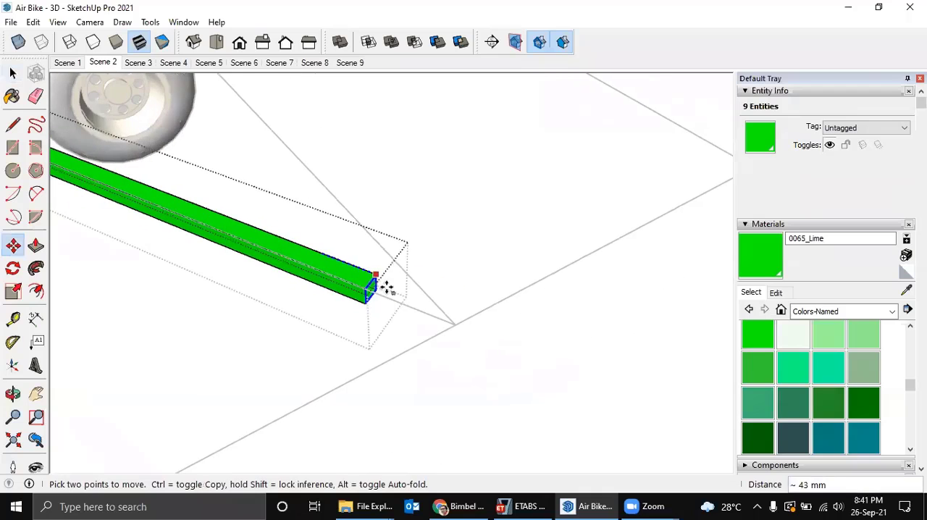
scroll(444, 298, down, 1)
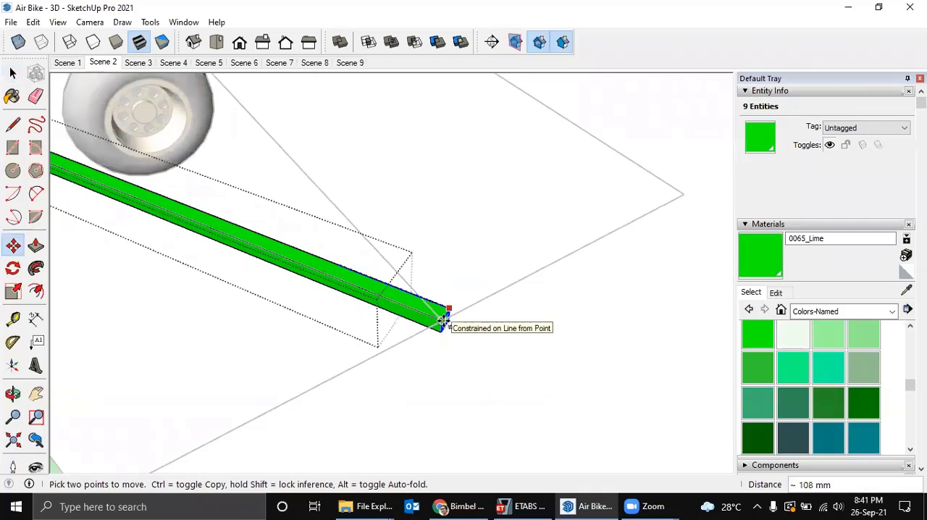
click(444, 320)
key(space)
key(Escape)
scroll(454, 317, down, 6)
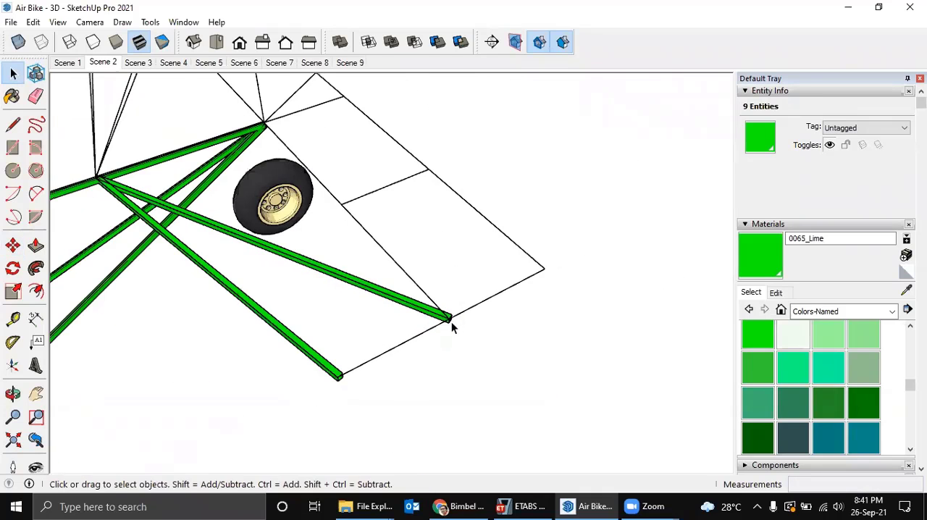
middle_drag(478, 327, 528, 257)
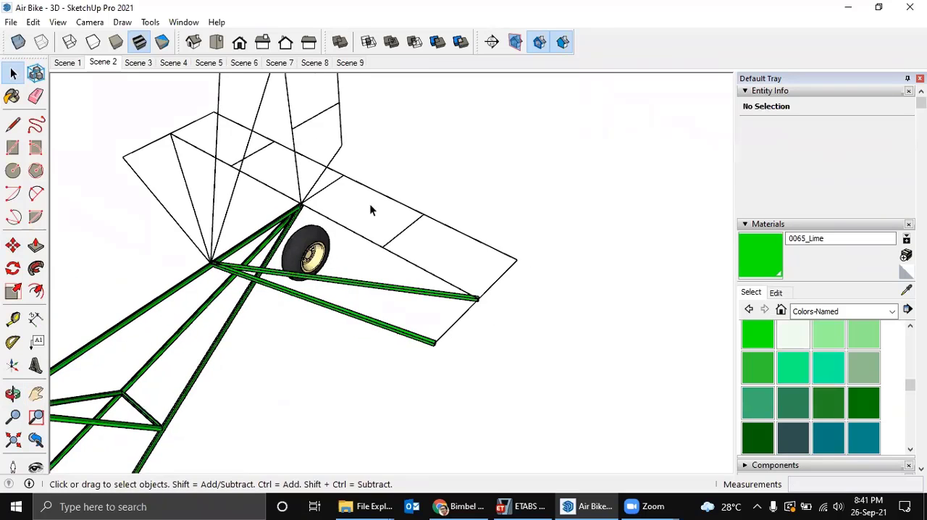
scroll(332, 218, down, 3)
shift+middle_drag(336, 218, 475, 162)
middle_drag(475, 162, 474, 210)
shift+middle_drag(501, 171, 469, 256)
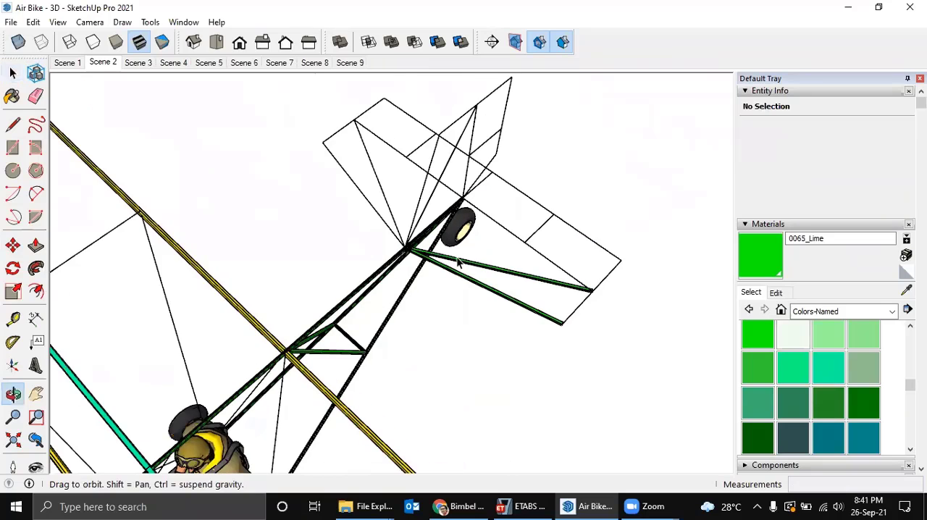
scroll(458, 262, up, 2)
click(463, 65)
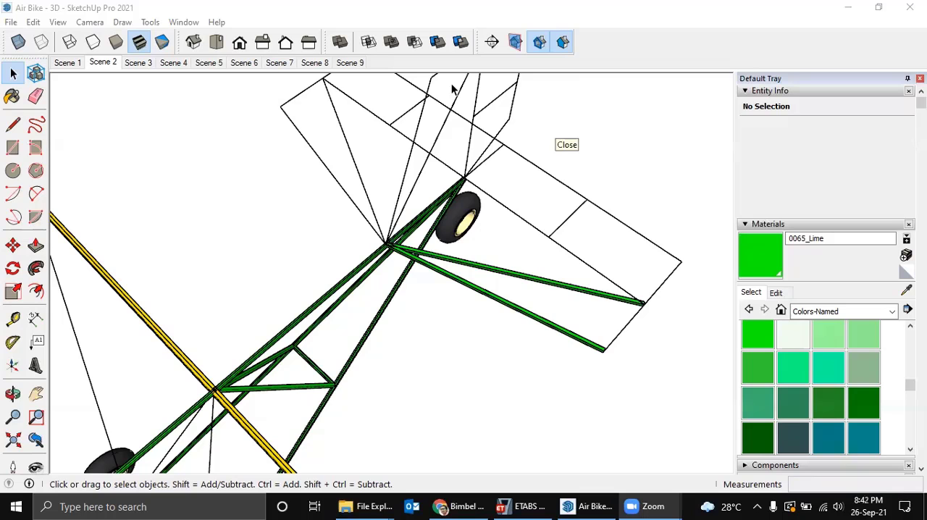
click(58, 21)
mouse_move(29, 23)
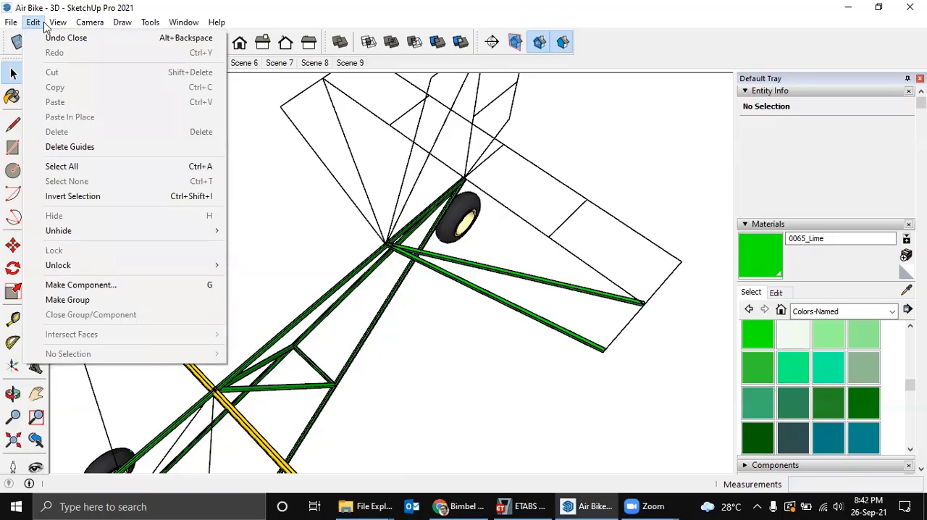
mouse_move(114, 24)
click(660, 162)
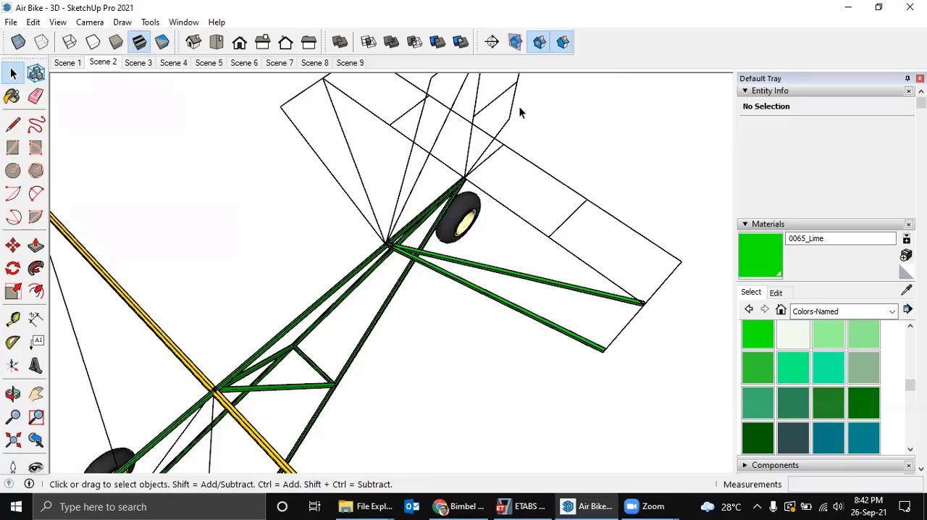
click(509, 274)
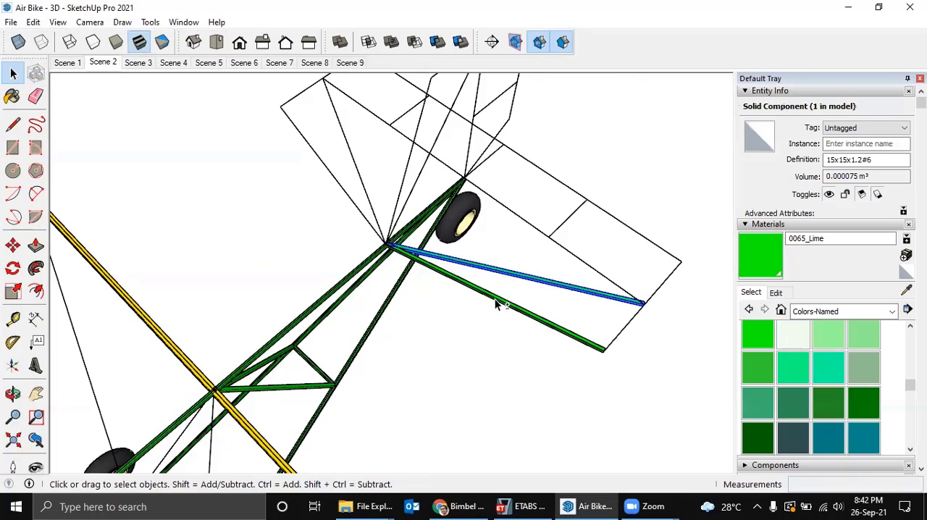
ctrl+click(495, 298)
right_click(495, 298)
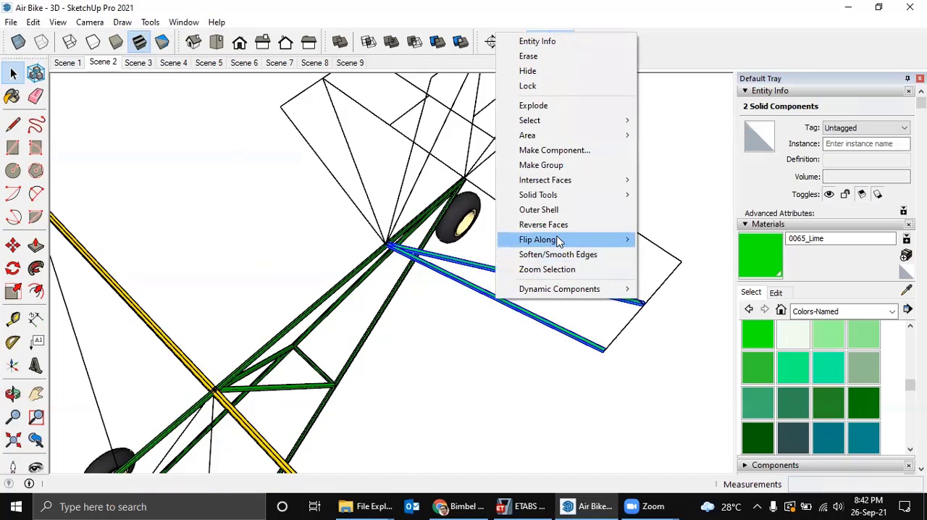
mouse_move(558, 241)
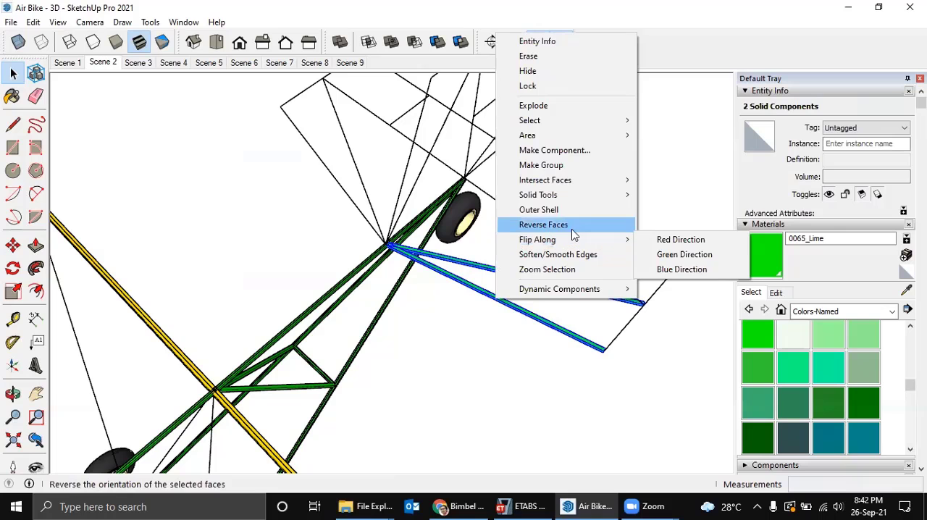
click(657, 177)
scroll(487, 274, up, 2)
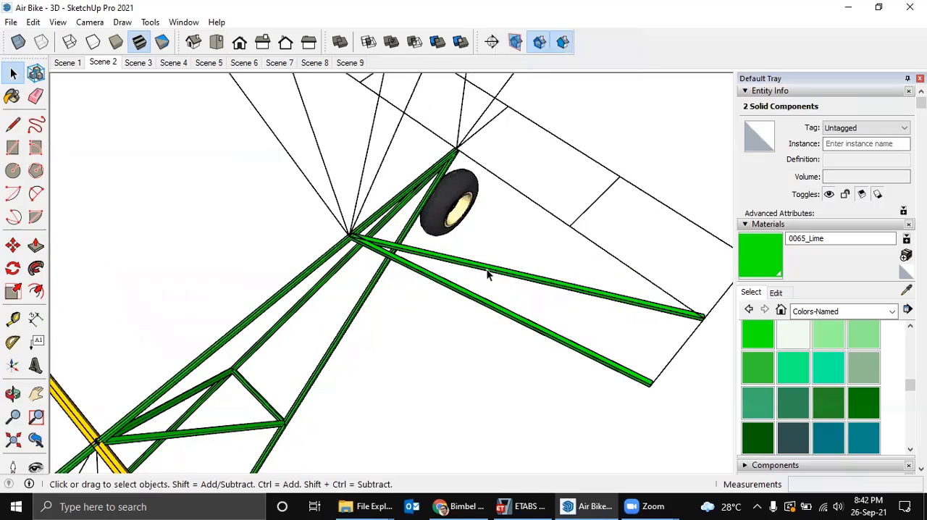
scroll(490, 269, up, 1)
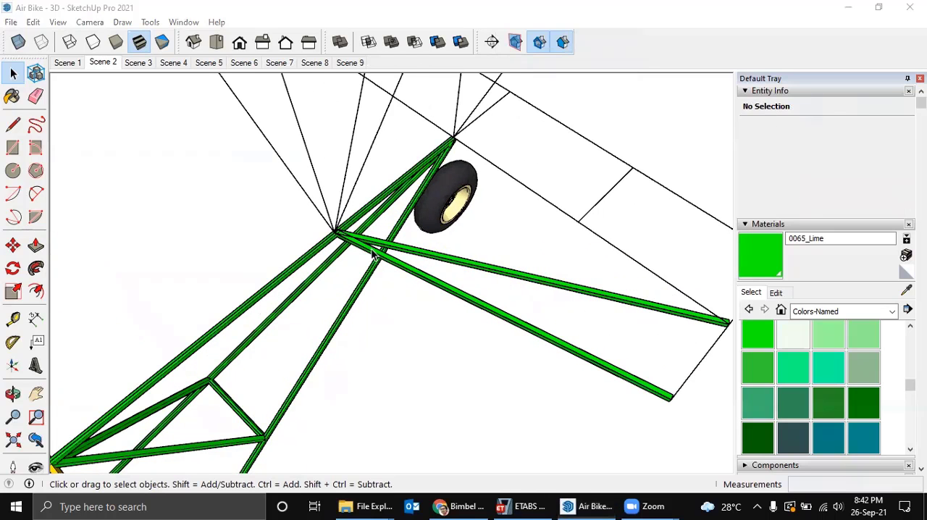
scroll(437, 244, down, 3)
scroll(471, 244, up, 4)
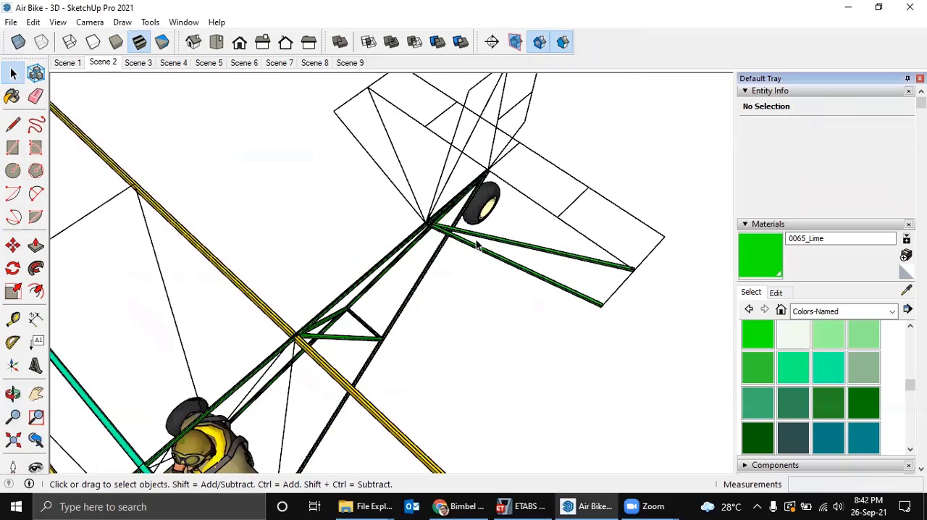
Copy the two green stabilizer tubes about 1449 mm along the green axis to the opposite side of the tail.
click(479, 246)
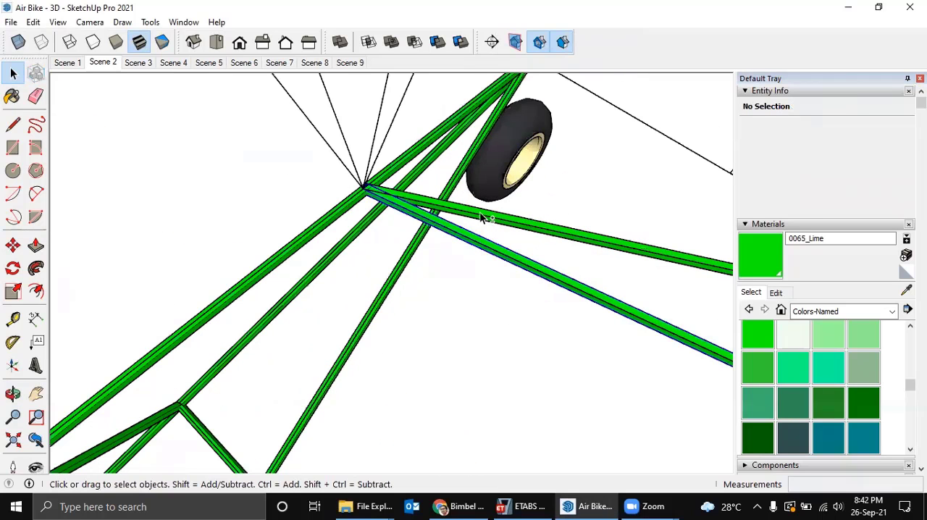
shift+click(487, 215)
scroll(484, 219, down, 2)
key(m)
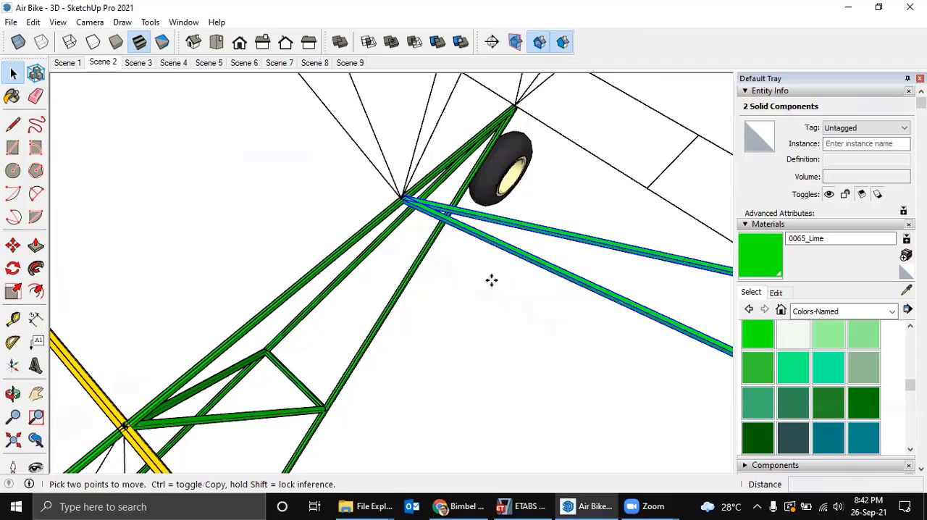
click(485, 285)
key(ctrl)
scroll(317, 219, down, 3)
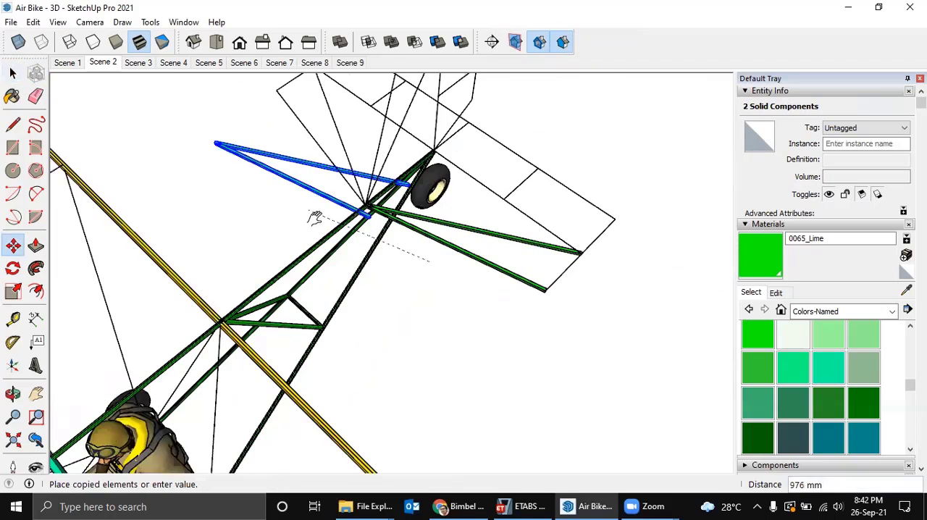
shift+middle_drag(314, 218, 389, 288)
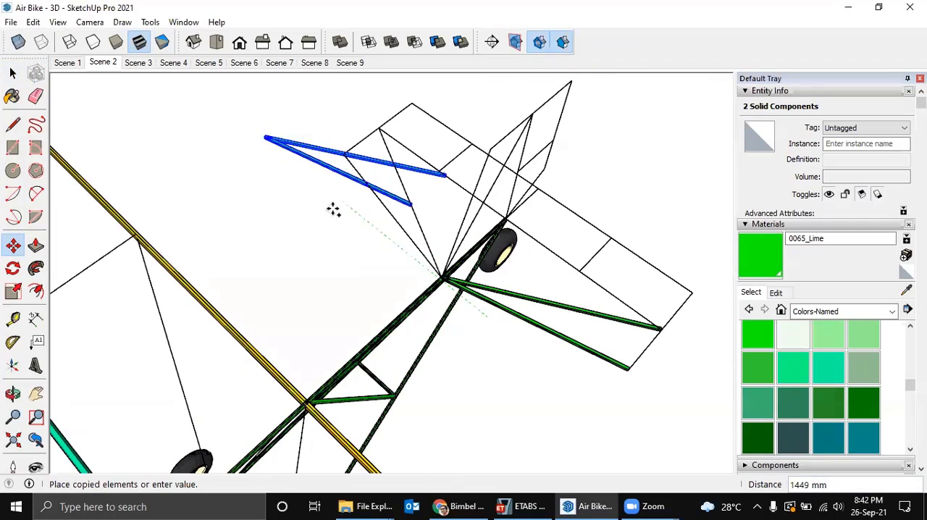
click(336, 206)
shift+middle_drag(337, 206, 352, 271)
key(space)
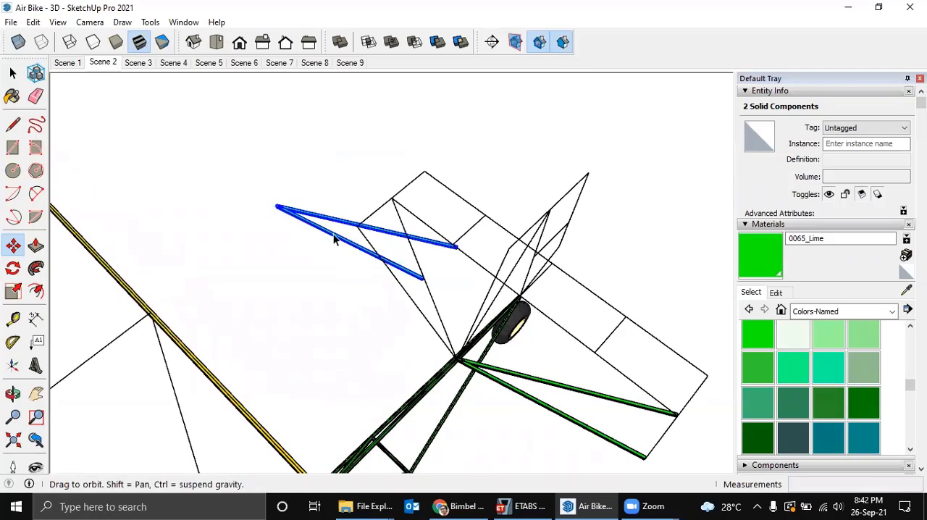
scroll(323, 220, up, 2)
right_click(323, 219)
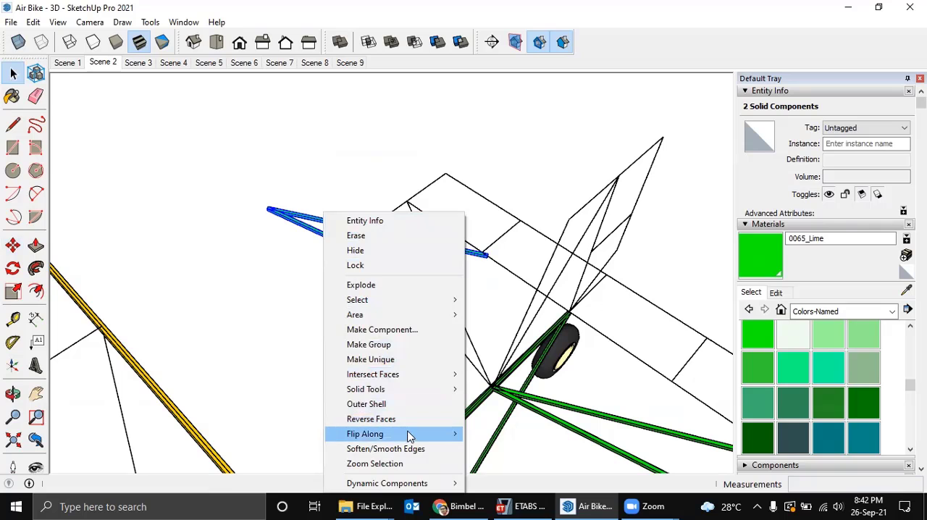
mouse_move(409, 434)
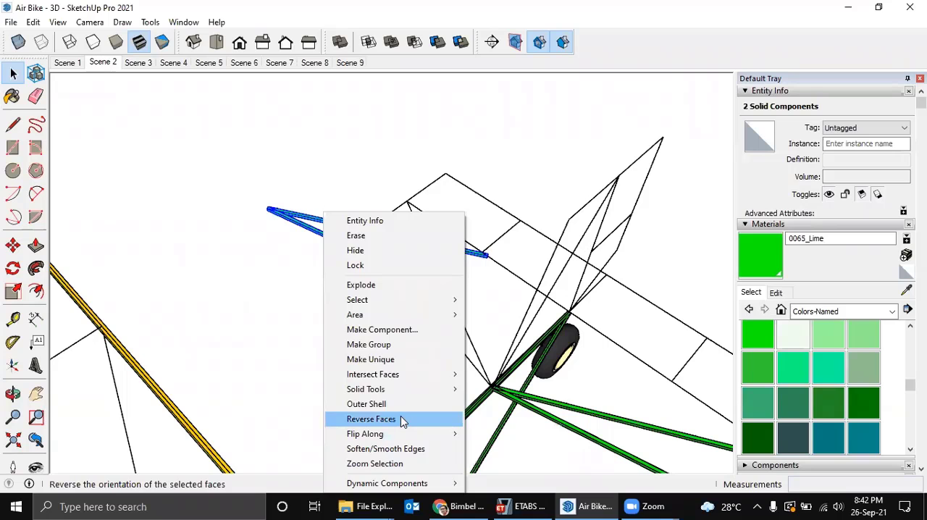
click(313, 364)
Turn on the display of the model axes.
scroll(320, 351, down, 6)
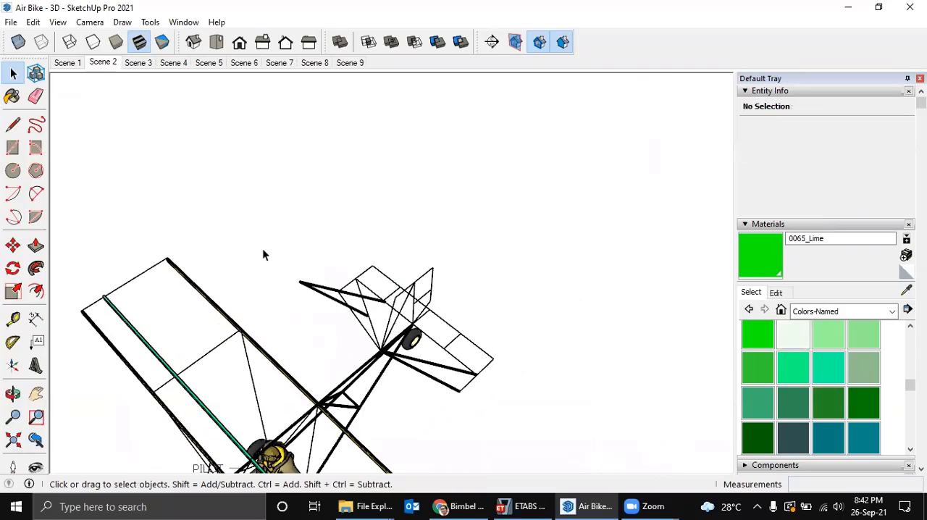
scroll(275, 290, down, 3)
middle_drag(285, 335, 435, 200)
click(33, 22)
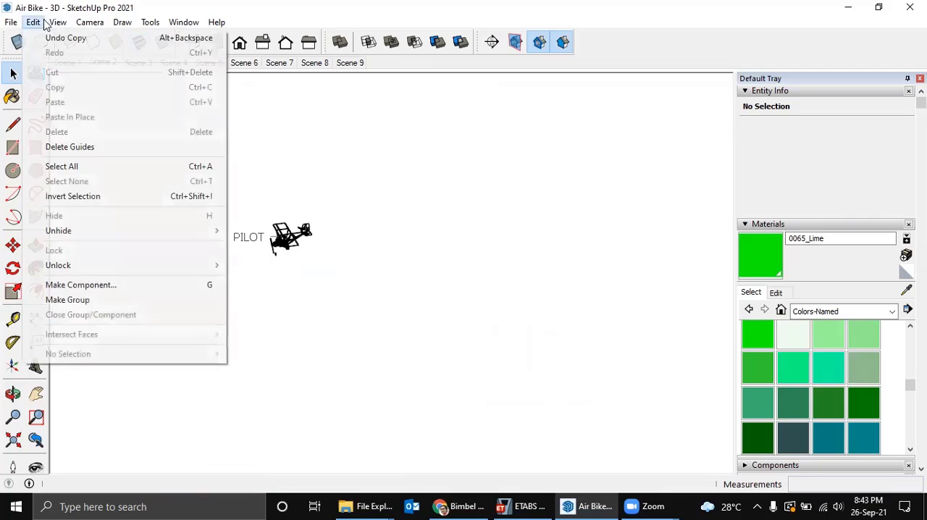
mouse_move(58, 23)
click(101, 147)
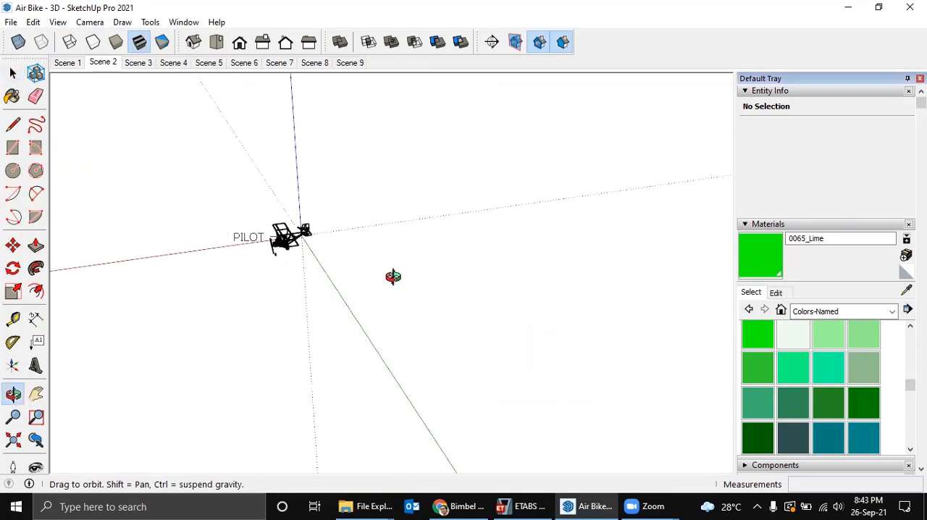
Select the two copied stabilizer tubes and flip them along the green direction.
middle_drag(393, 275, 481, 325)
key(space)
scroll(271, 282, up, 6)
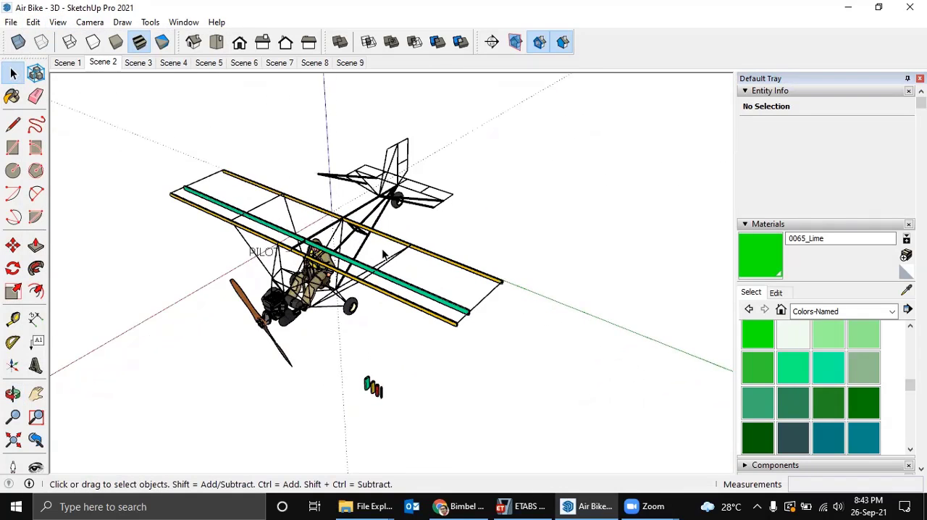
scroll(355, 210, down, 3)
middle_drag(353, 187, 355, 222)
scroll(356, 222, up, 5)
scroll(355, 229, up, 2)
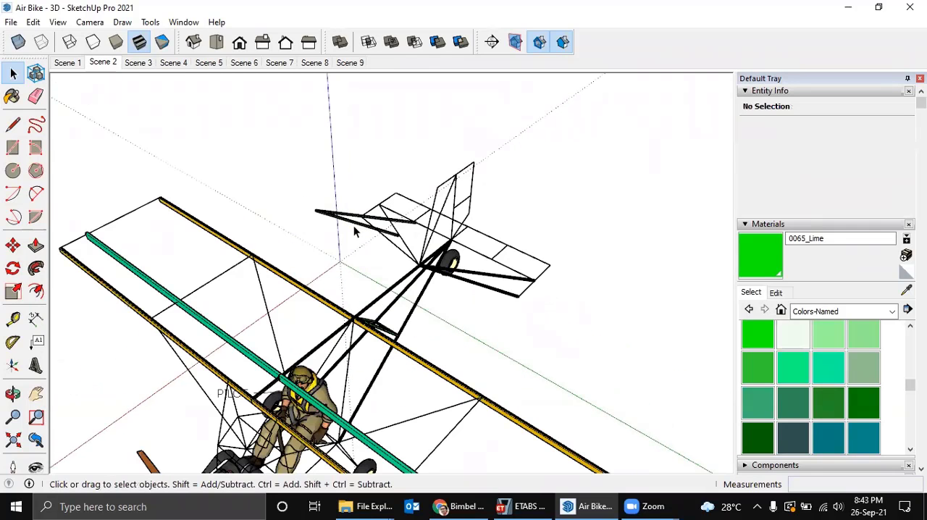
scroll(344, 223, up, 5)
drag(354, 235, 273, 159)
middle_drag(316, 199, 317, 239)
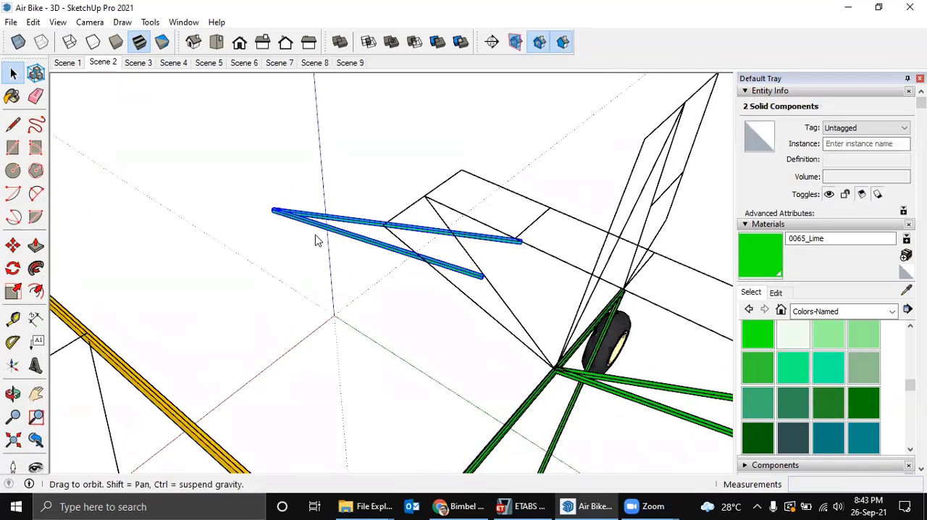
right_click(316, 234)
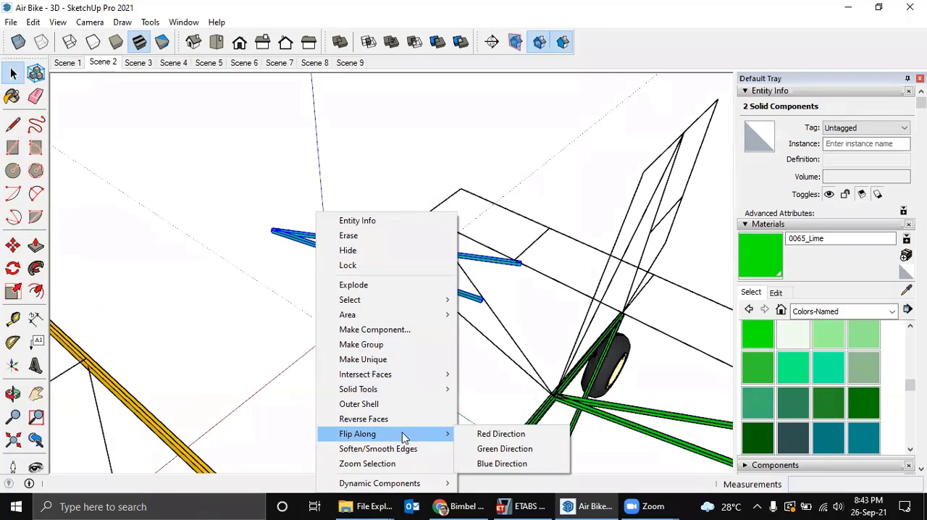
click(498, 449)
Move the two flipped stabilizer tubes about 474 mm by their inner corner to the frame node where the opposite pair meets.
middle_drag(369, 345, 491, 288)
middle_drag(424, 306, 423, 197)
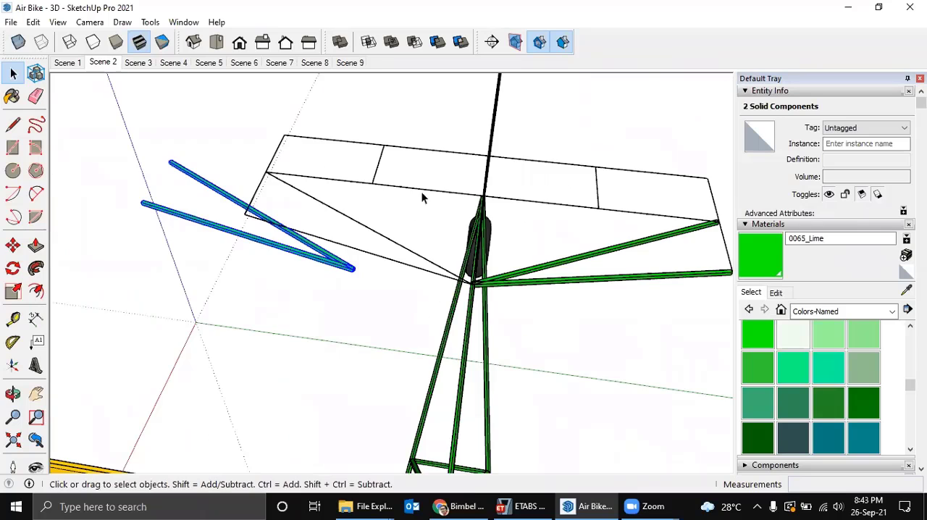
middle_drag(354, 292, 348, 278)
scroll(529, 304, up, 5)
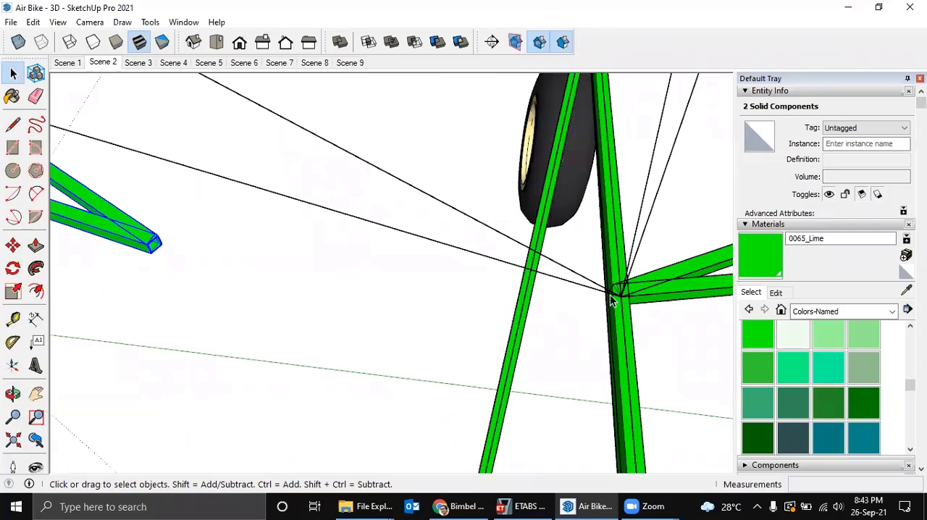
middle_drag(141, 246, 204, 293)
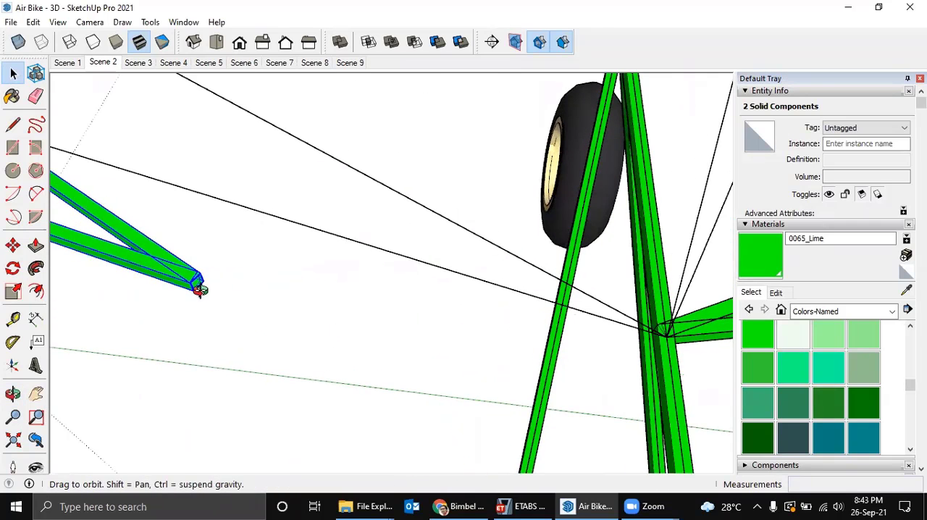
key(m)
scroll(195, 290, up, 3)
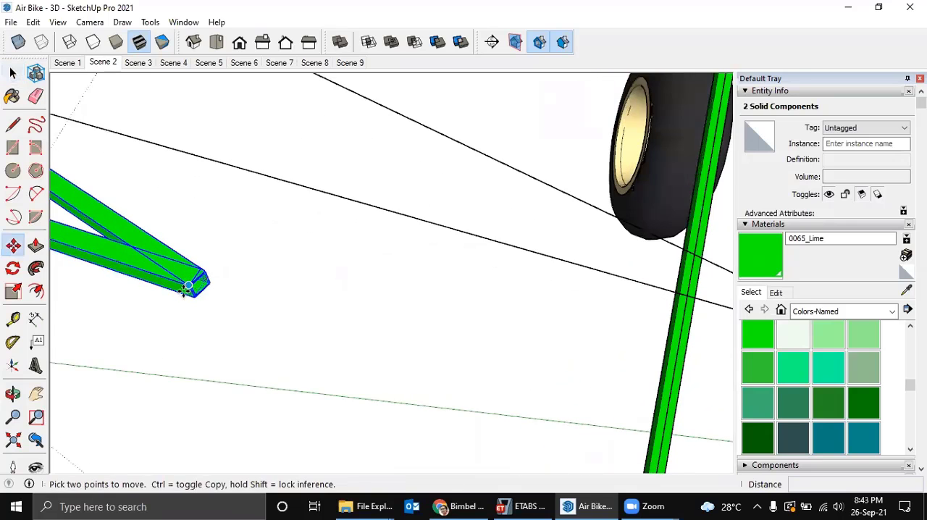
scroll(197, 297, up, 4)
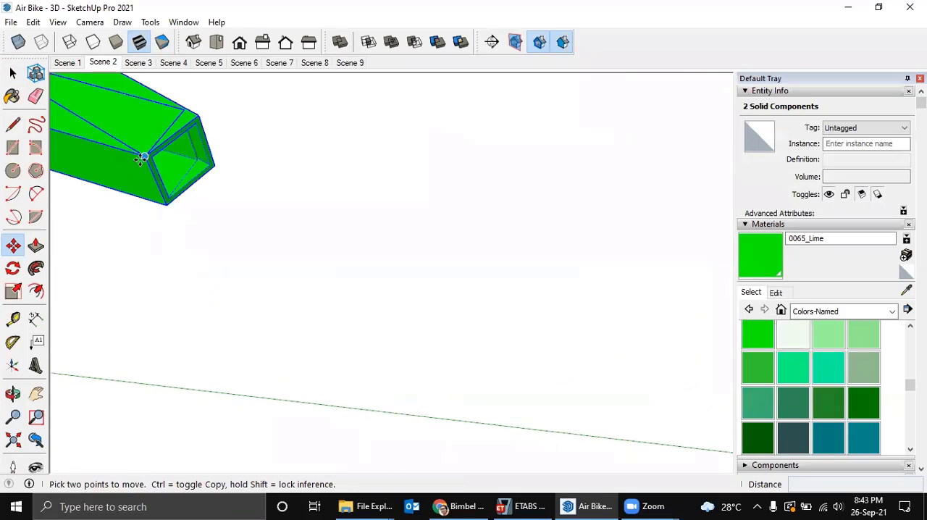
click(142, 156)
scroll(418, 176, down, 7)
middle_drag(517, 186, 435, 313)
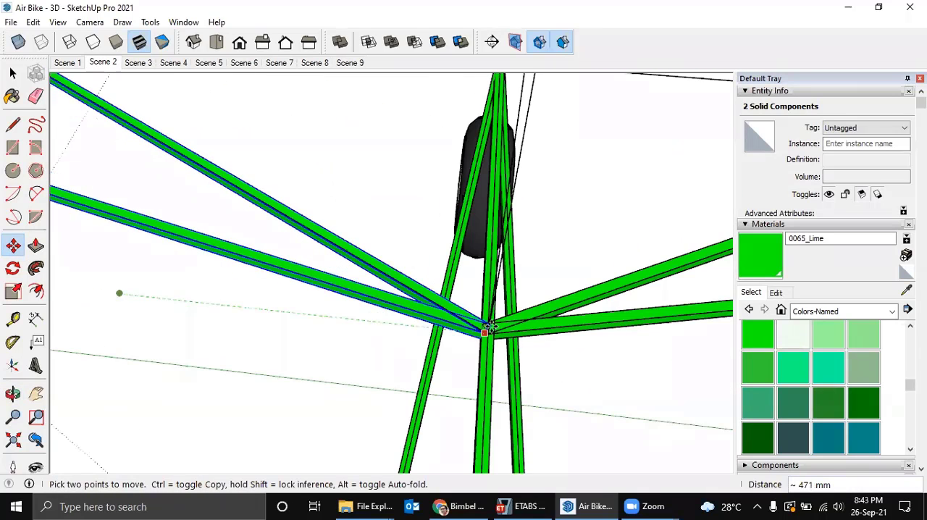
click(487, 327)
mouse_move(486, 327)
middle_down()
mouse_move(458, 320)
mouse_move(480, 336)
middle_up()
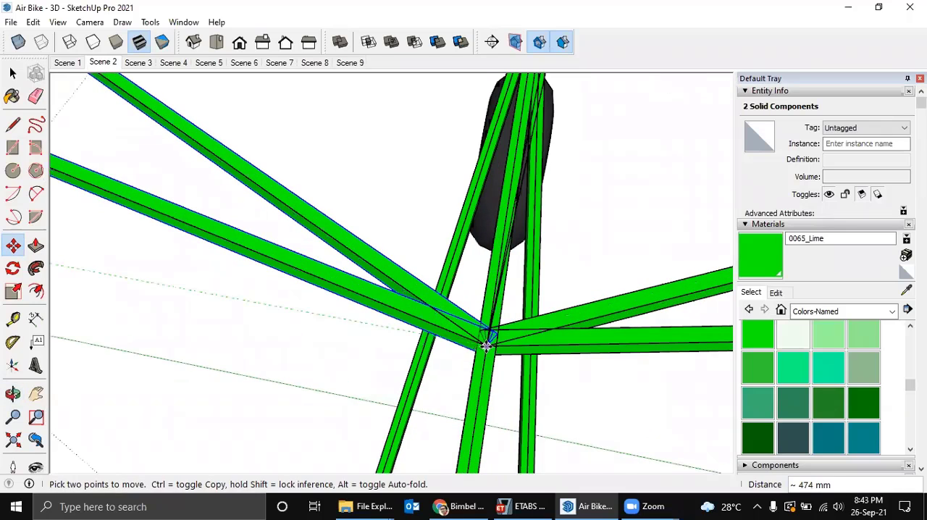
click(485, 346)
scroll(464, 330, down, 6)
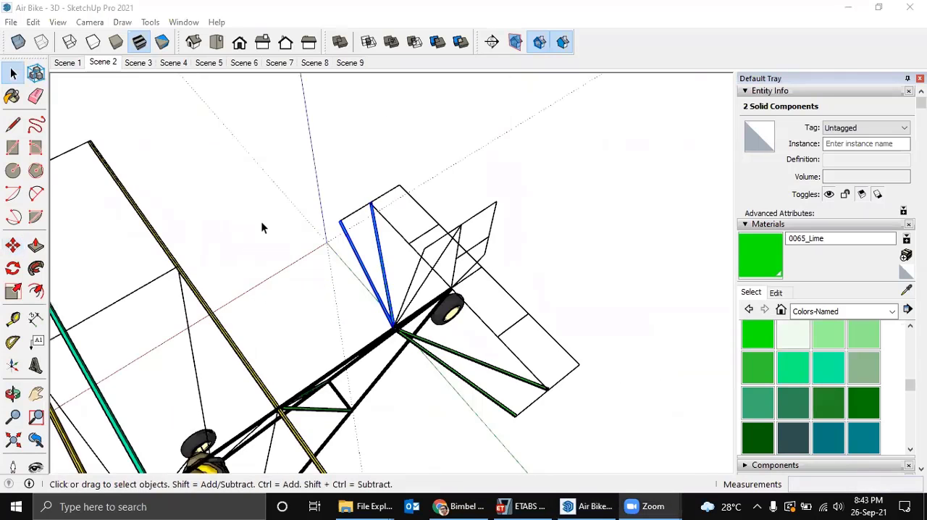
Copy the rear frame's diagonal tube and short cross tube about 696 mm along the green axis, clear of the frame.
middle_drag(261, 227, 309, 222)
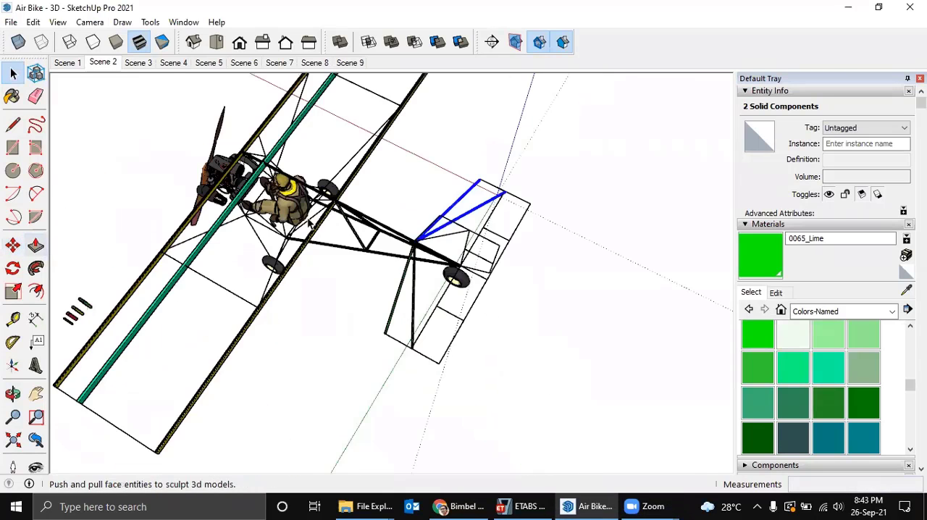
scroll(410, 246, up, 5)
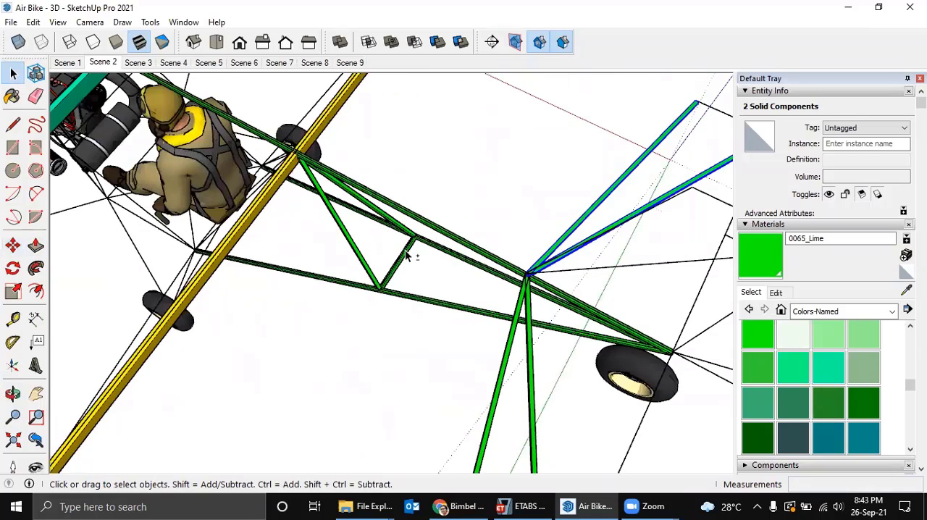
click(407, 256)
ctrl+click(407, 254)
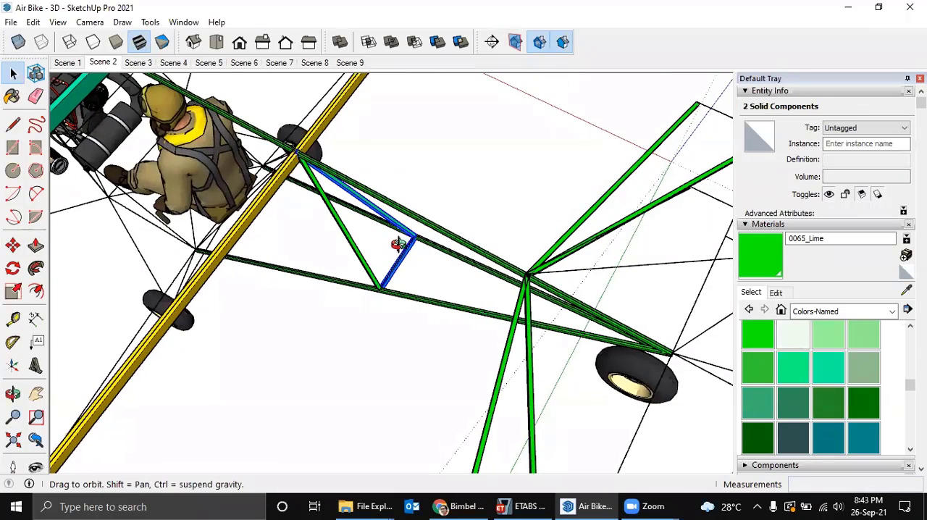
middle_drag(399, 238, 425, 261)
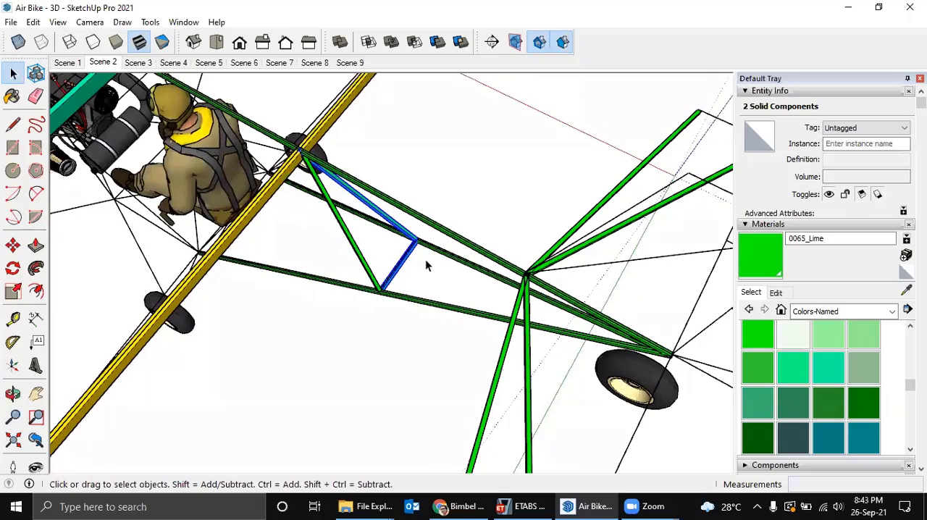
key(m)
click(487, 195)
key(ctrl)
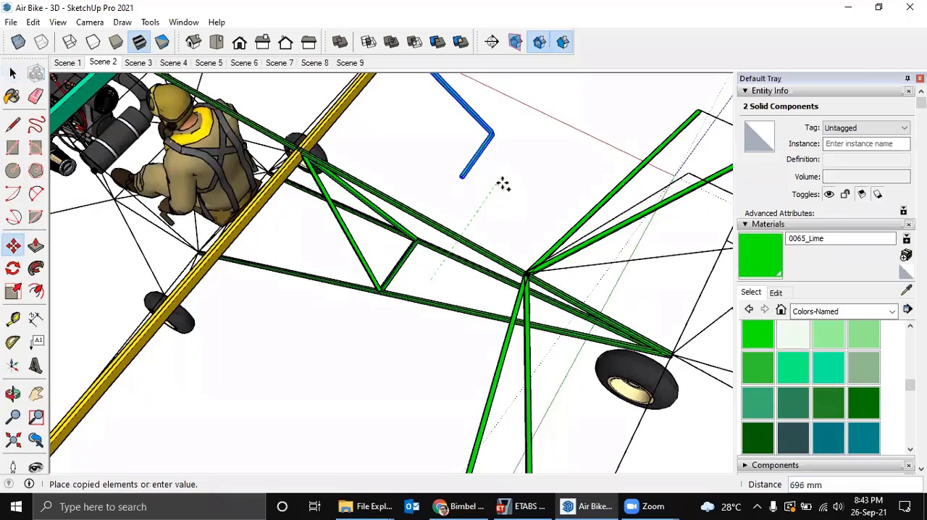
click(502, 184)
key(space)
Delete the copy of the short cross tube.
middle_drag(502, 183, 475, 238)
click(470, 201)
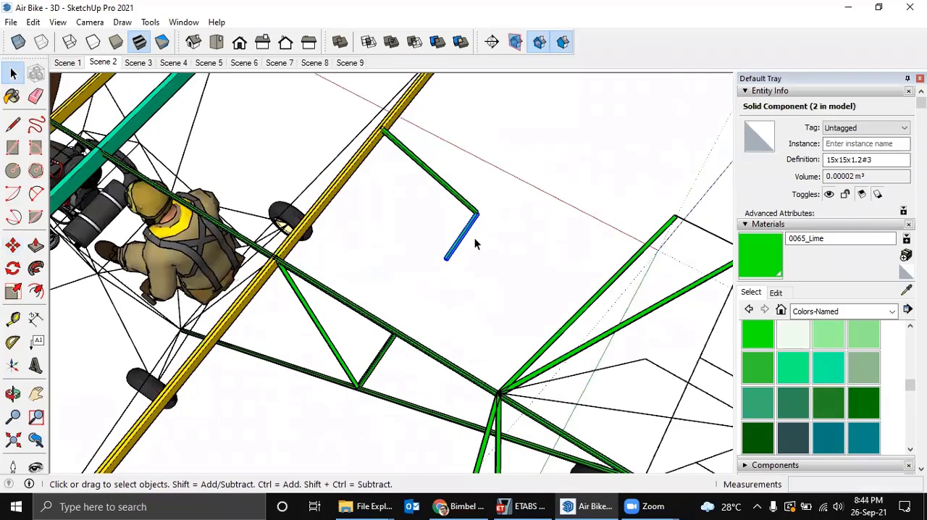
key(Delete)
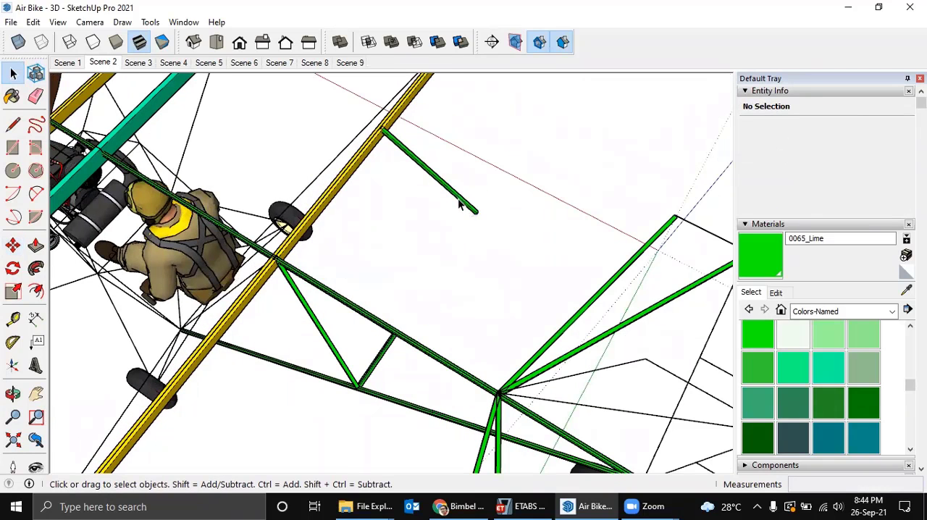
Select the remaining copied diagonal tube and flip it along the component's green axis.
click(459, 204)
middle_drag(472, 236, 422, 196)
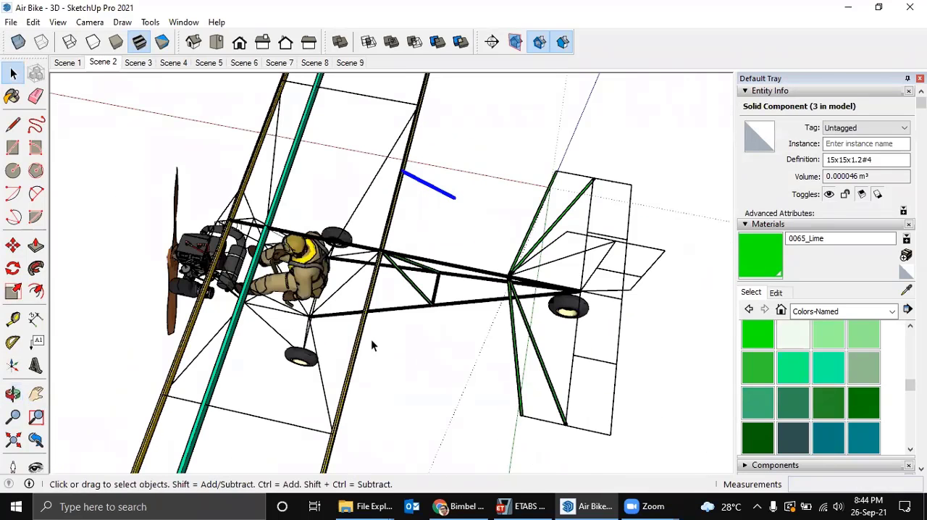
middle_drag(370, 340, 576, 252)
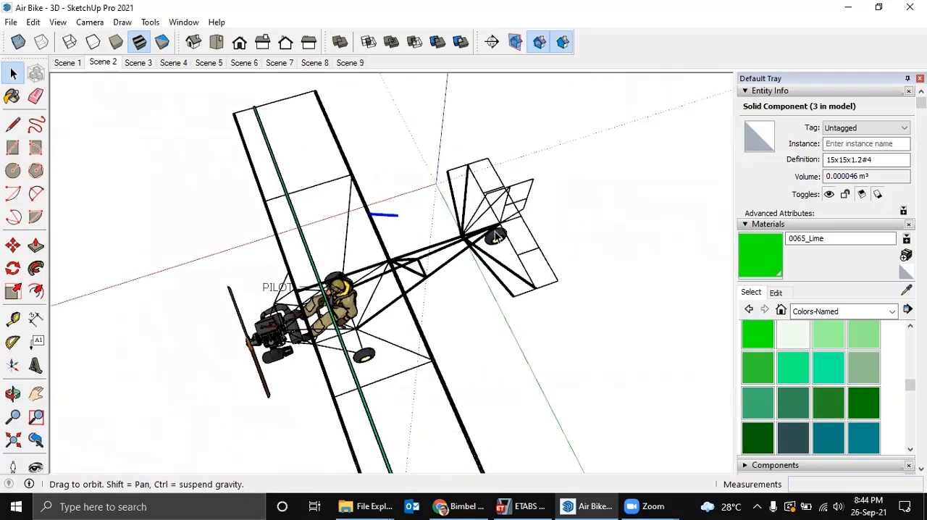
middle_drag(496, 235, 480, 282)
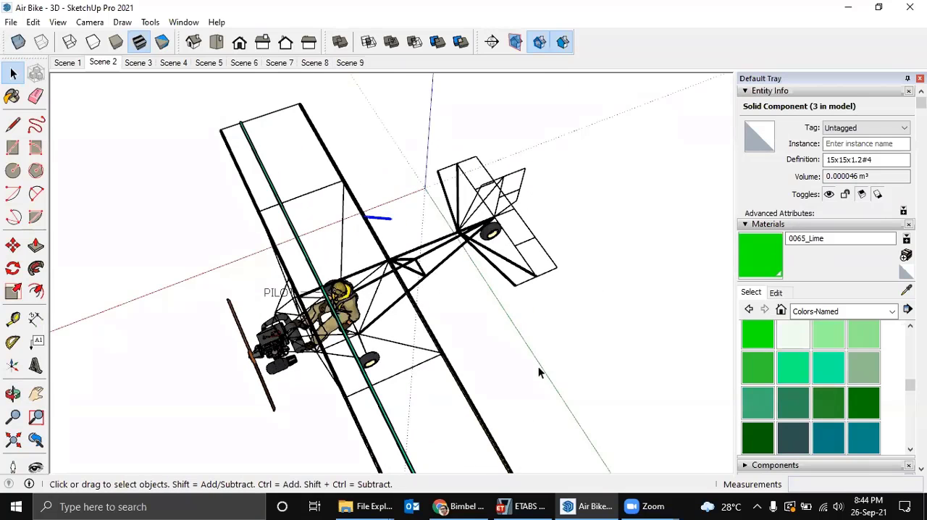
middle_drag(508, 314, 438, 229)
scroll(436, 242, up, 3)
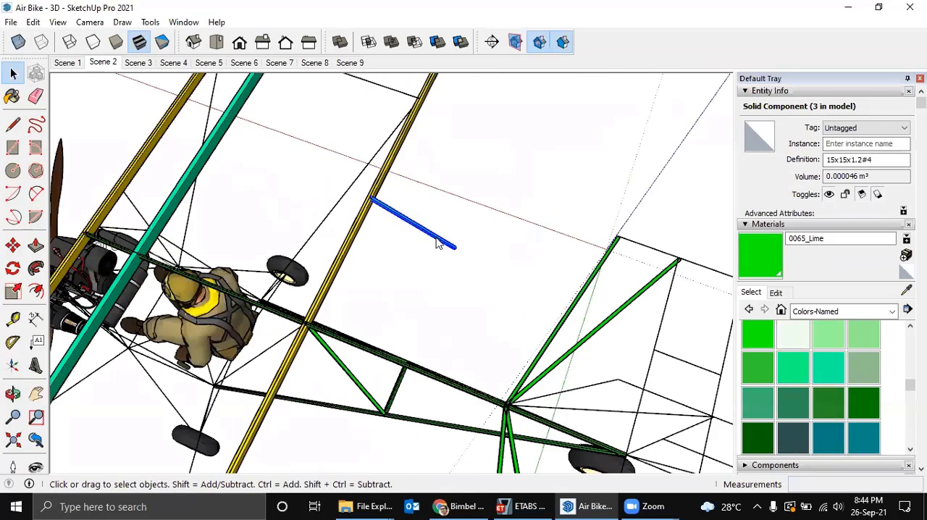
right_click(438, 243)
mouse_move(536, 434)
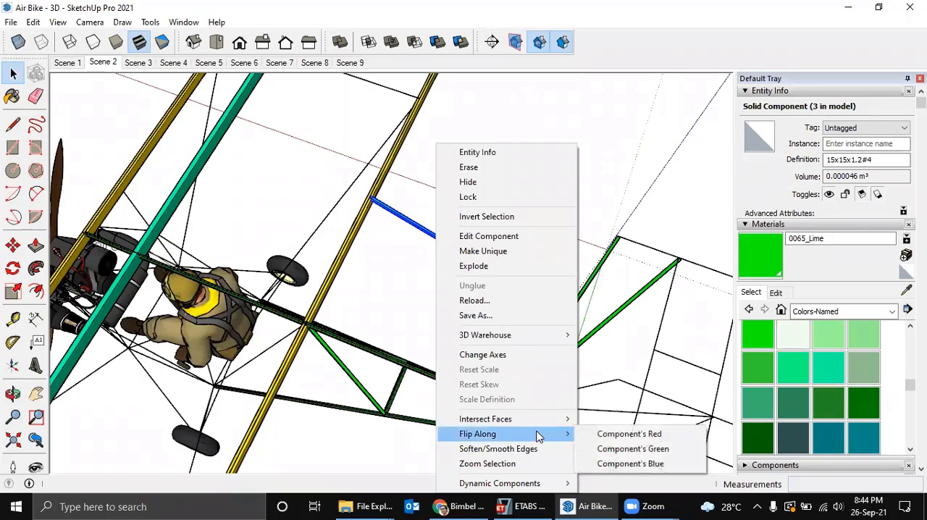
click(607, 450)
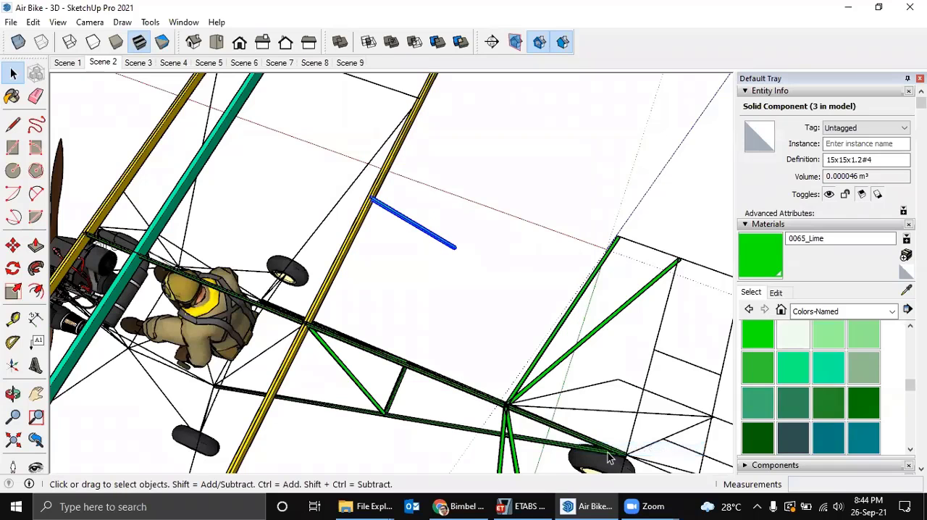
Repeat the flip of the copied diagonal tube along the component's green axis.
middle_drag(495, 302, 463, 260)
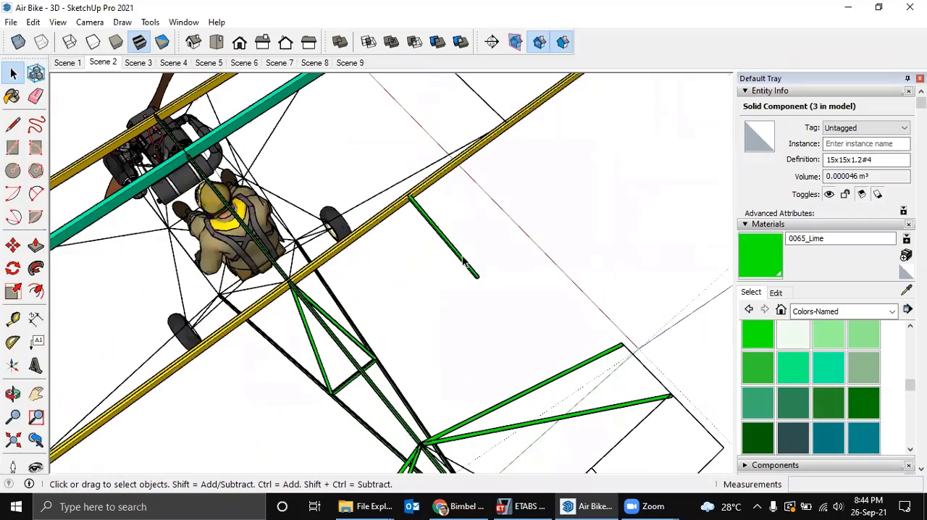
right_click(463, 266)
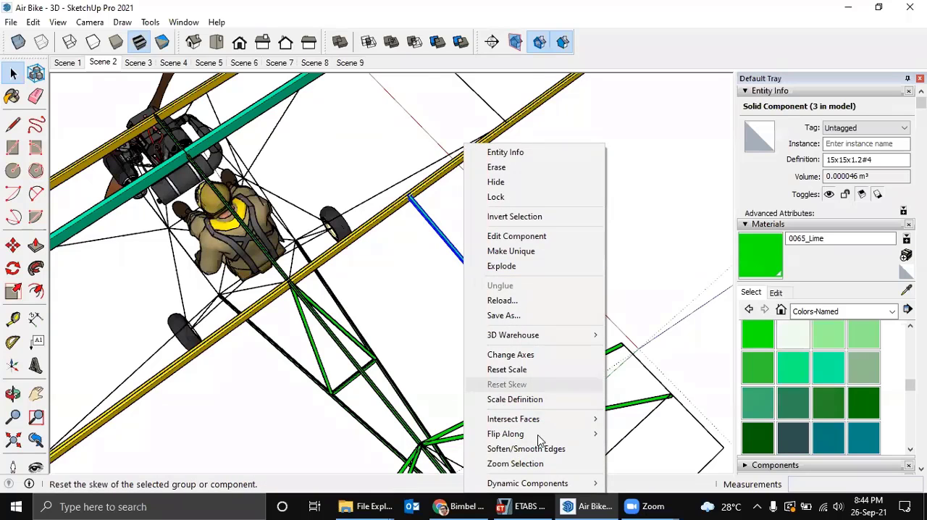
mouse_move(572, 437)
click(645, 445)
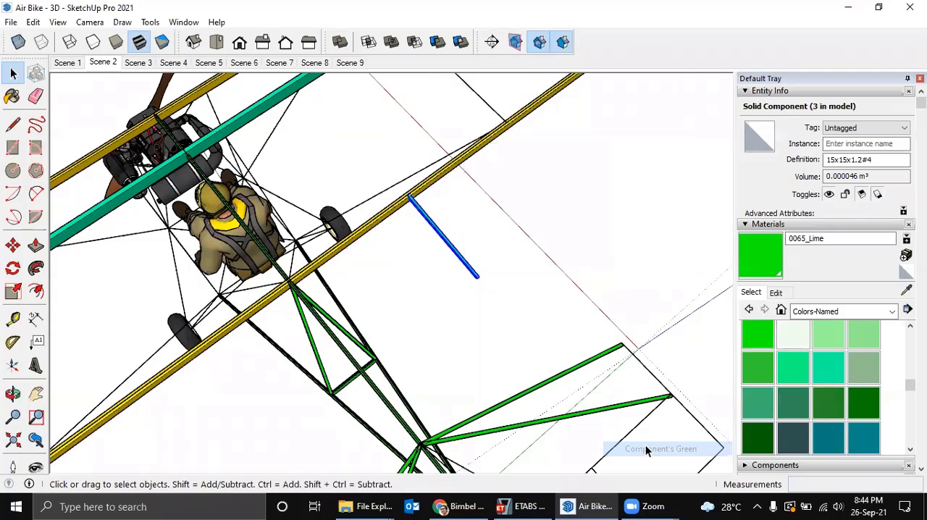
right_click(474, 277)
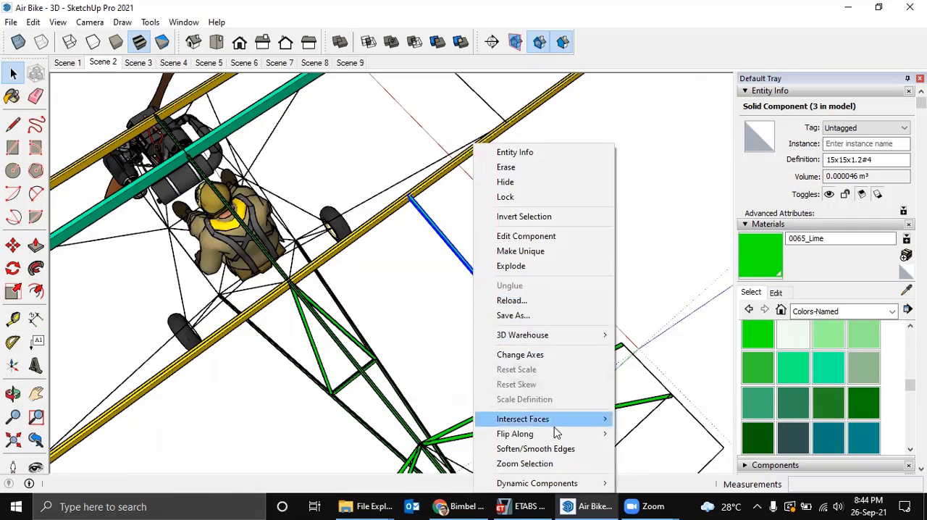
mouse_move(565, 433)
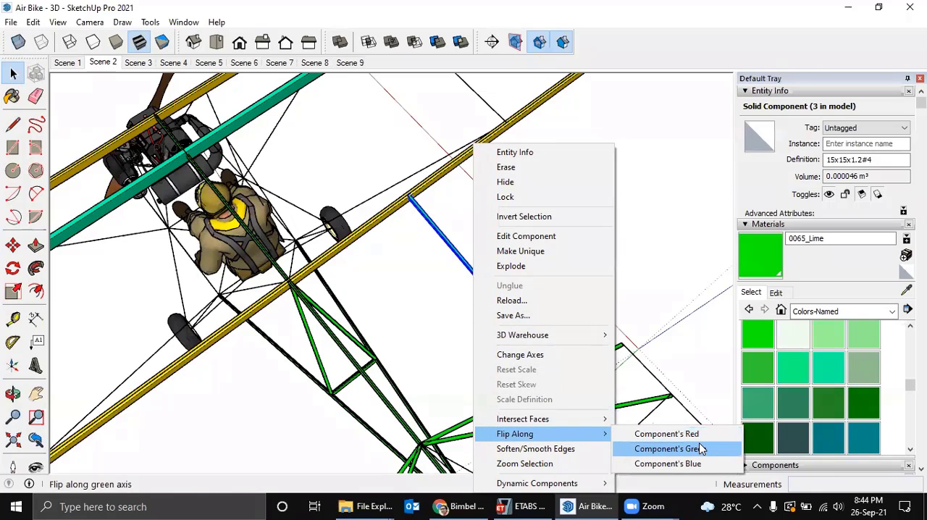
click(449, 283)
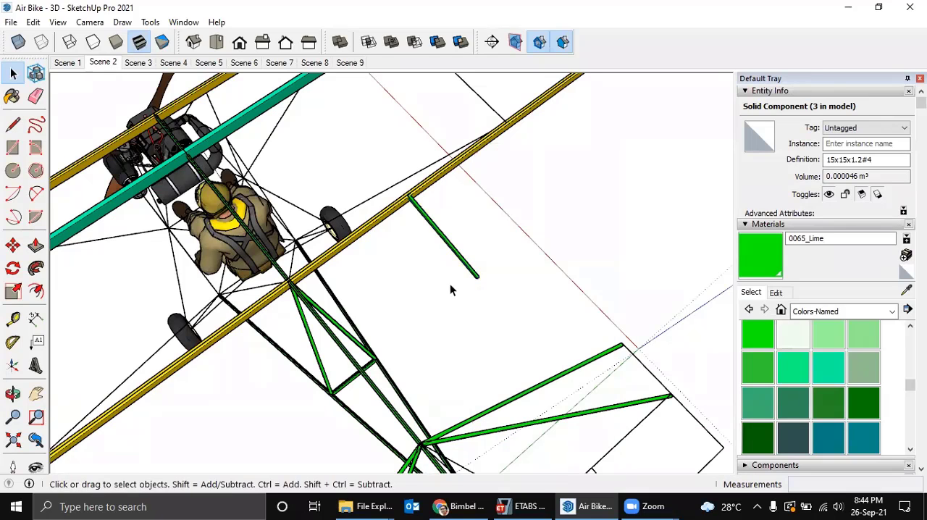
Delete the copied diagonal tube beside the frame.
middle_drag(489, 286, 598, 259)
click(453, 246)
click(376, 363)
Select the rear frame's diagonal and short cross tubes together and copy them along the green axis, clear of the frame.
scroll(434, 341, up, 2)
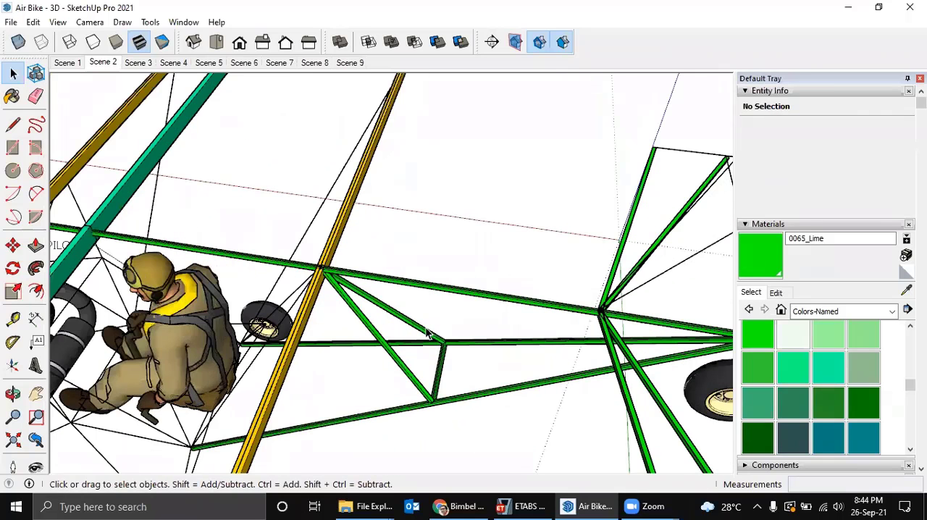
click(439, 364)
middle_drag(440, 365, 416, 423)
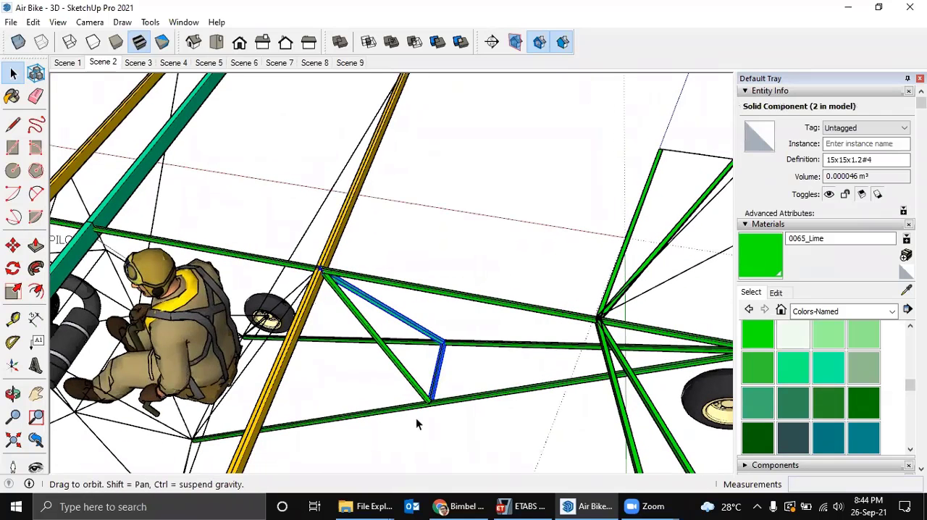
middle_drag(571, 209, 552, 149)
key(ctrl+c)
key(ctrl+v)
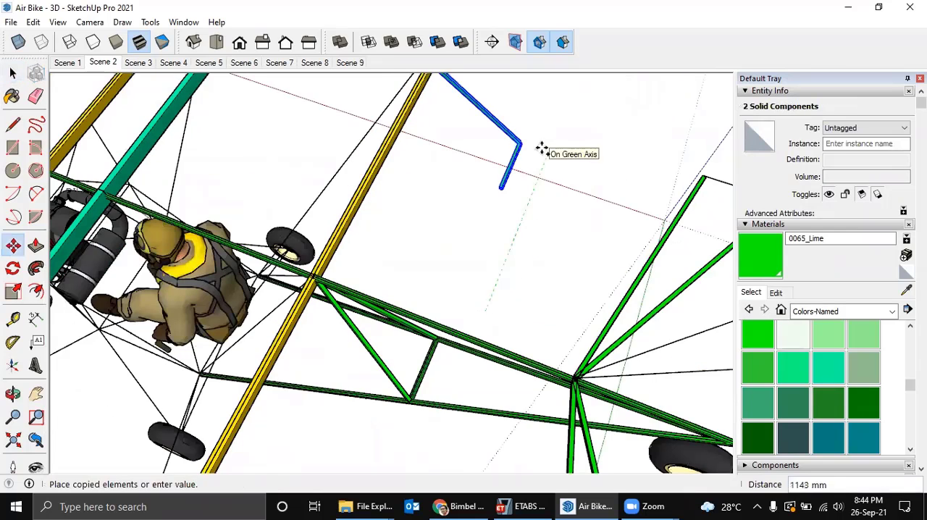
click(531, 182)
Flip the copied diagonal and cross tubes together along the green direction.
middle_drag(500, 241, 470, 206)
right_click(466, 201)
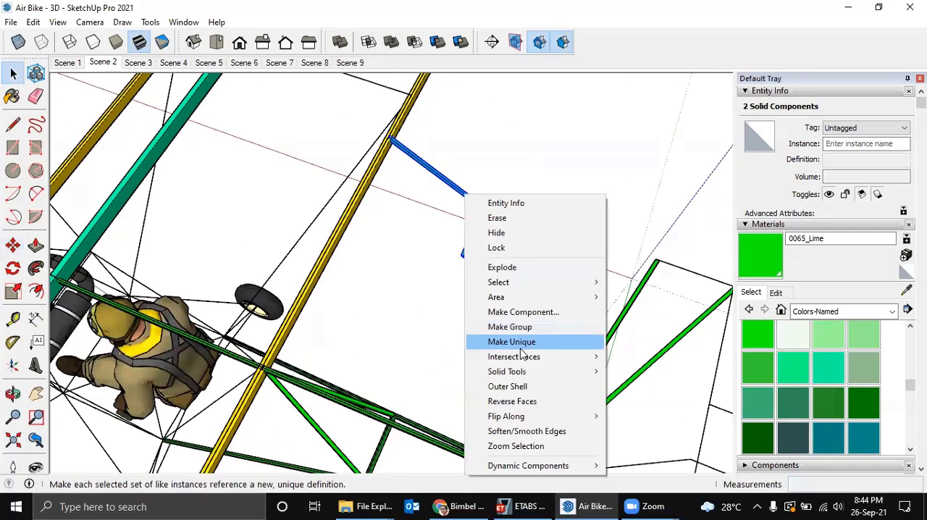
mouse_move(599, 419)
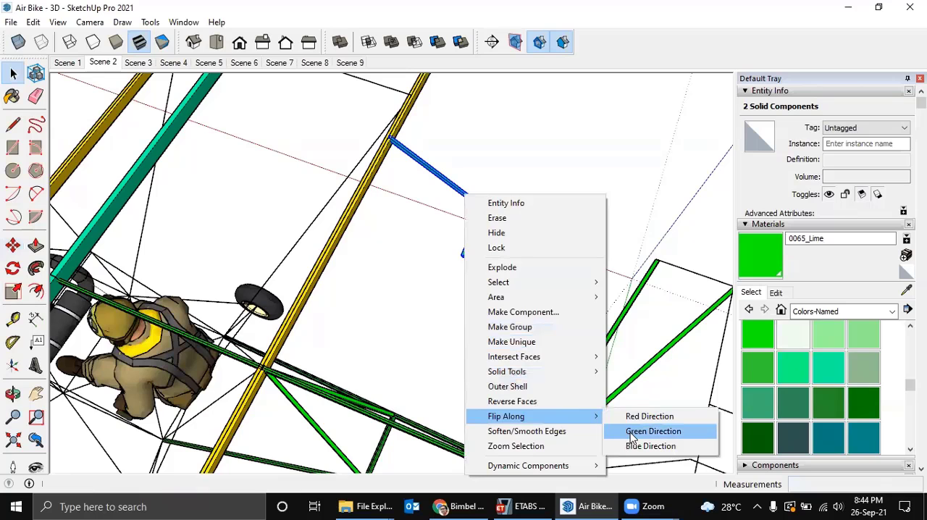
click(630, 433)
middle_drag(507, 310, 553, 297)
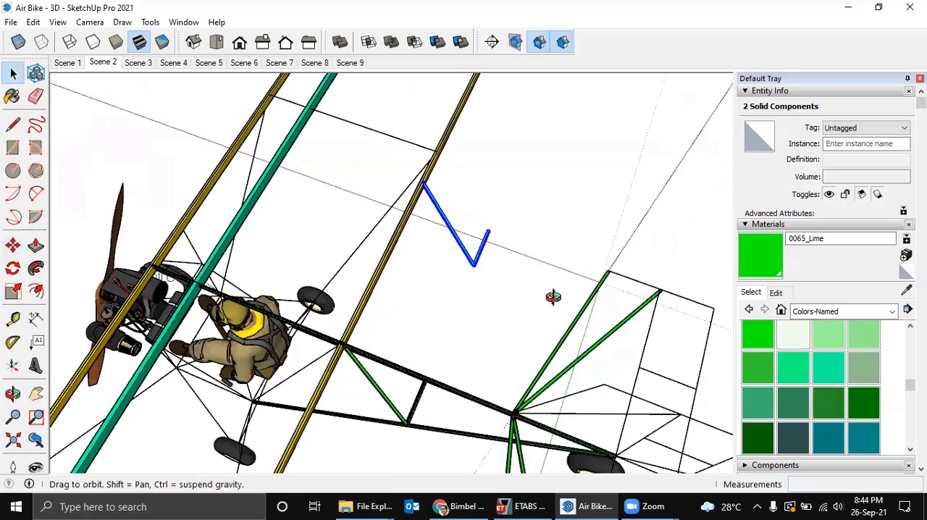
middle_drag(478, 317, 487, 295)
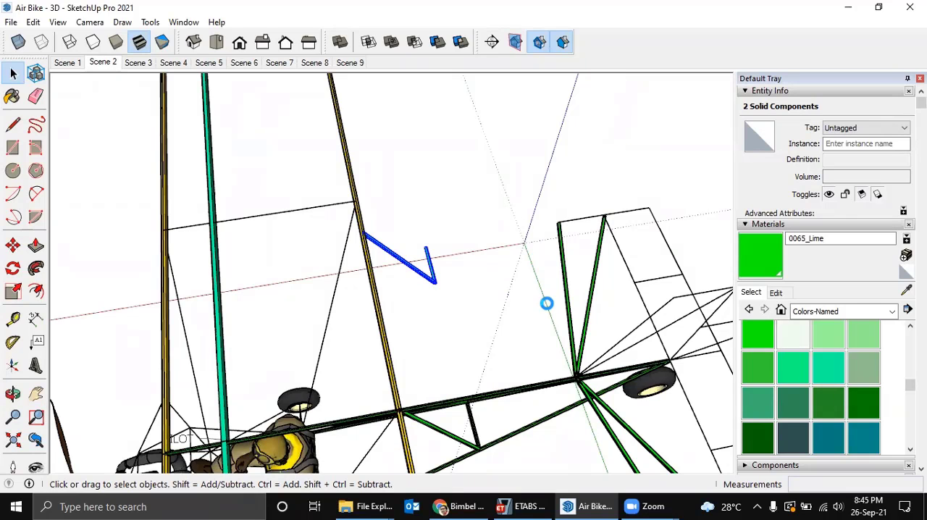
Delete the copied short cross tube beside the frame.
middle_drag(485, 280, 340, 267)
scroll(443, 269, up, 4)
key(s)
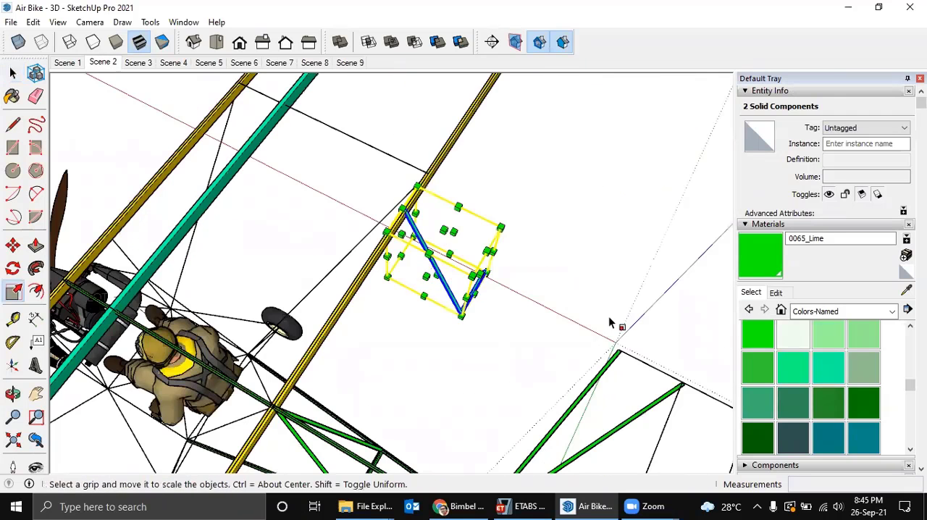
middle_drag(613, 323, 589, 286)
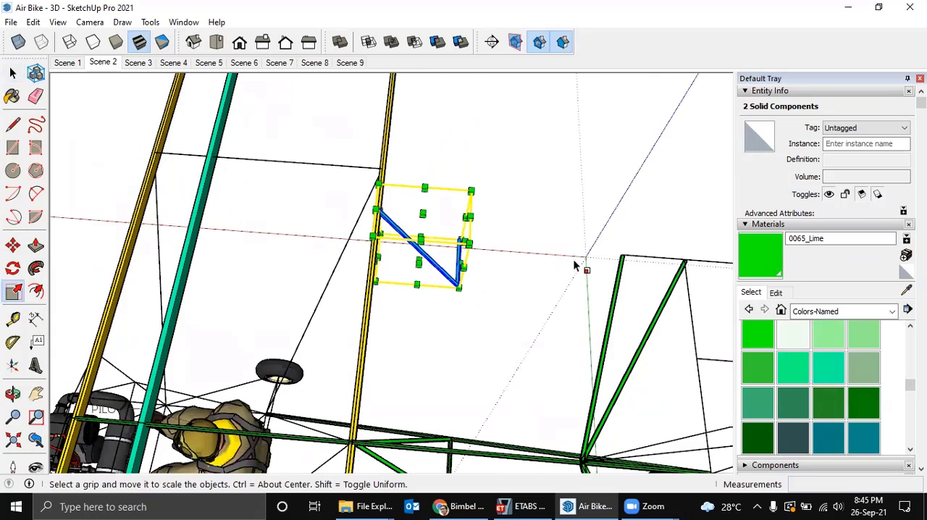
middle_drag(482, 239, 490, 292)
key(space)
scroll(487, 291, up, 3)
click(489, 293)
key(Delete)
Place the remaining copied diagonal tube in the rear frame as the second diagonal, between the yellow spar joint and the other lower rail.
scroll(433, 280, up, 2)
click(436, 269)
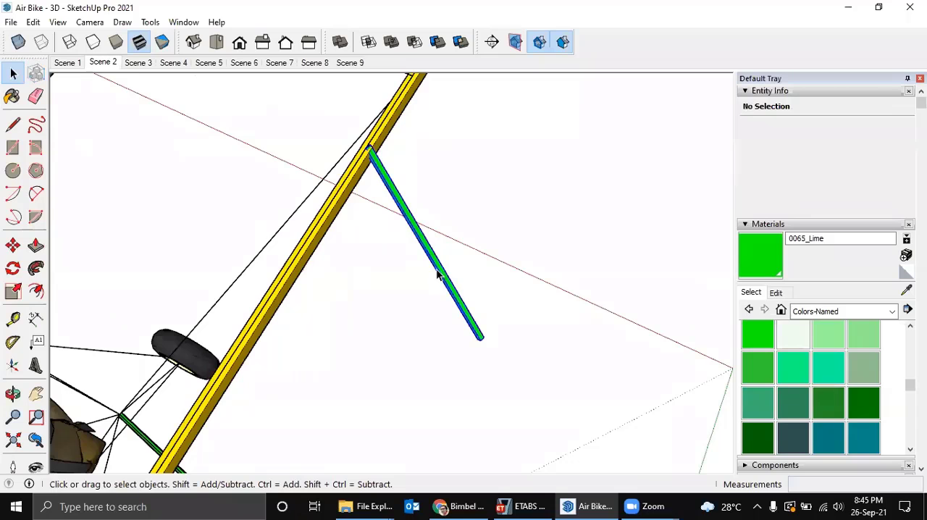
key(s)
middle_drag(445, 265, 427, 244)
scroll(427, 244, up, 2)
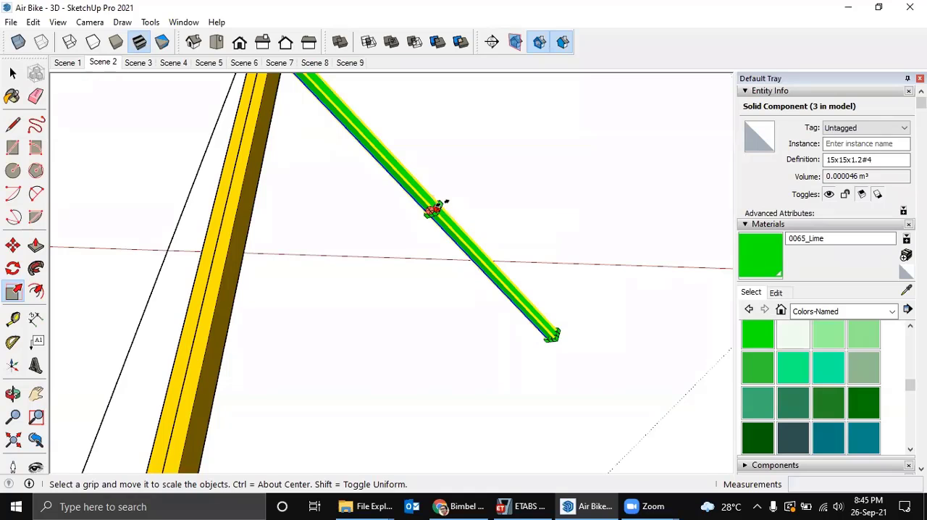
middle_drag(434, 209, 480, 224)
middle_drag(499, 265, 431, 177)
scroll(435, 180, down, 3)
scroll(456, 215, down, 5)
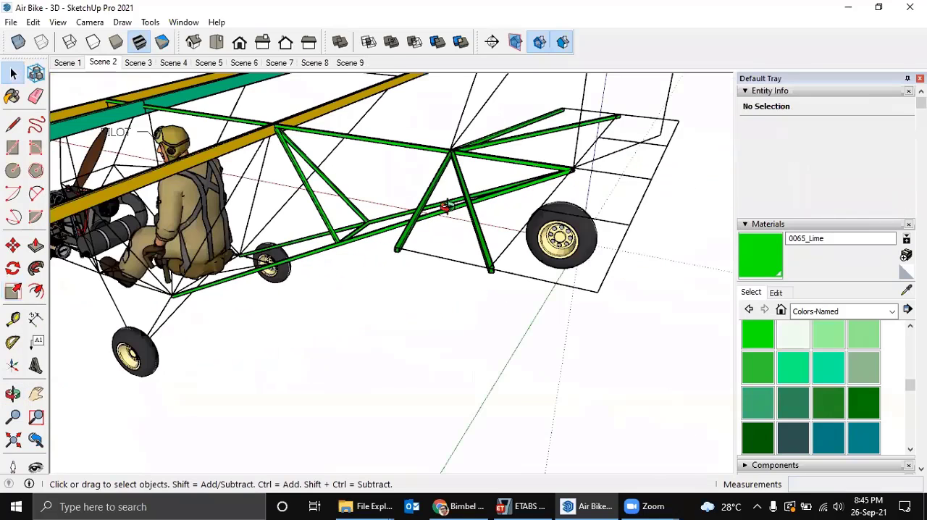
Select the two tubes on one side of the horizontal tail and rotate-copy them 90° upright about the top tube joint.
middle_drag(446, 208, 568, 221)
scroll(564, 201, down, 5)
scroll(554, 132, up, 3)
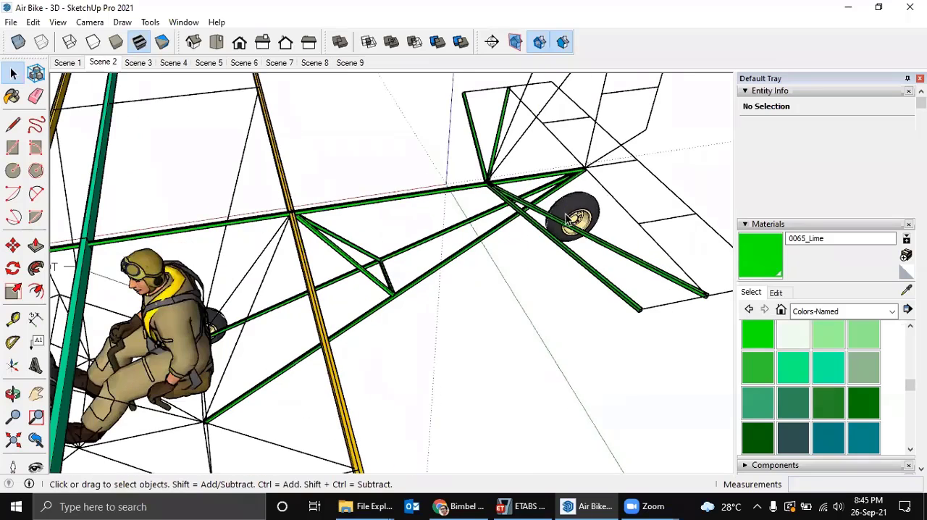
middle_drag(515, 163, 599, 201)
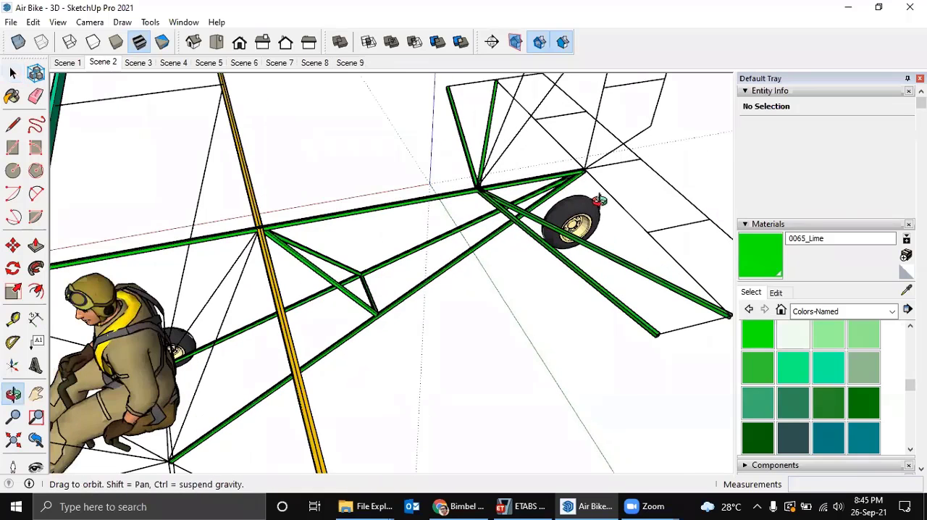
scroll(528, 230, up, 3)
scroll(508, 211, up, 3)
click(510, 199)
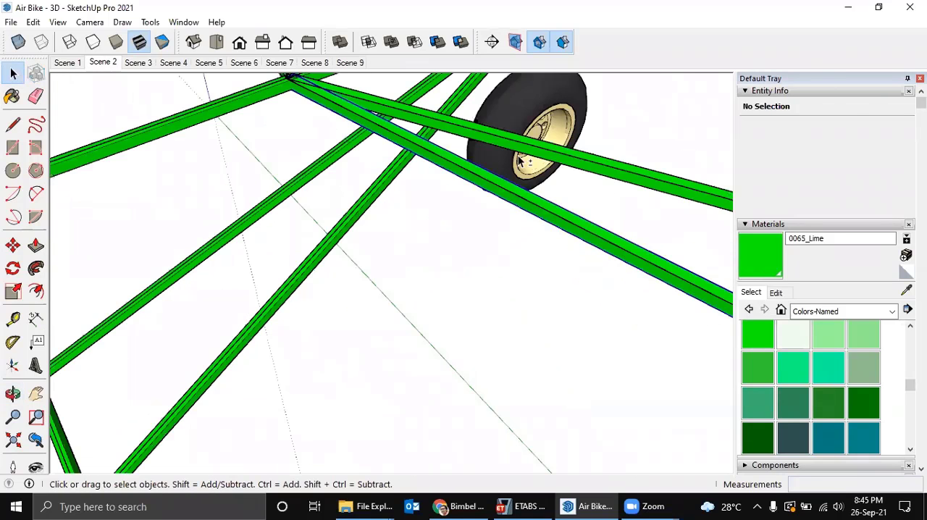
shift+click(519, 144)
scroll(517, 153, down, 2)
shift+middle_drag(467, 241, 456, 249)
middle_drag(563, 239, 383, 157)
scroll(391, 182, up, 2)
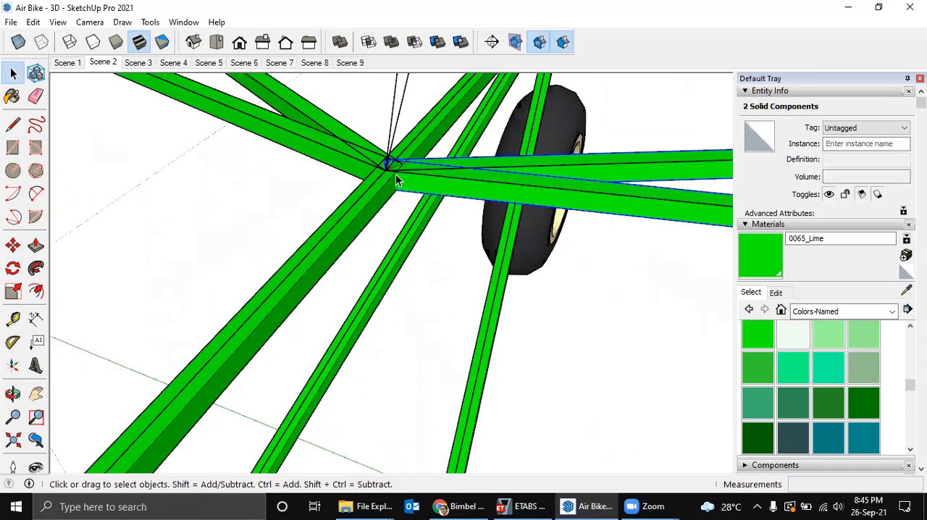
key(q)
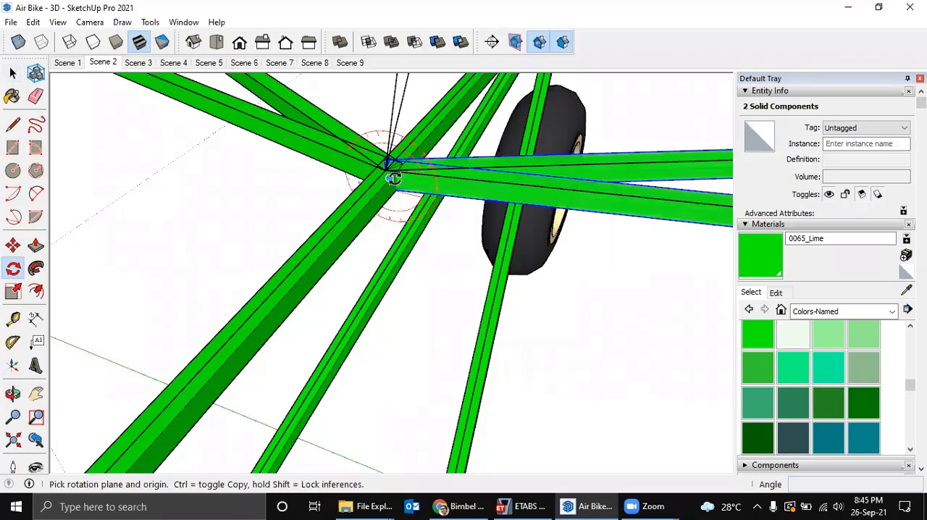
click(385, 171)
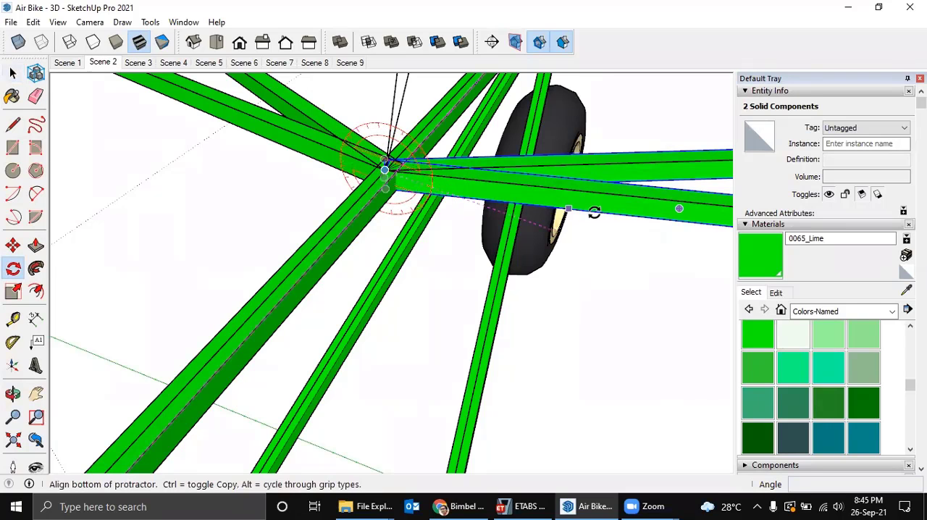
middle_drag(567, 217, 630, 271)
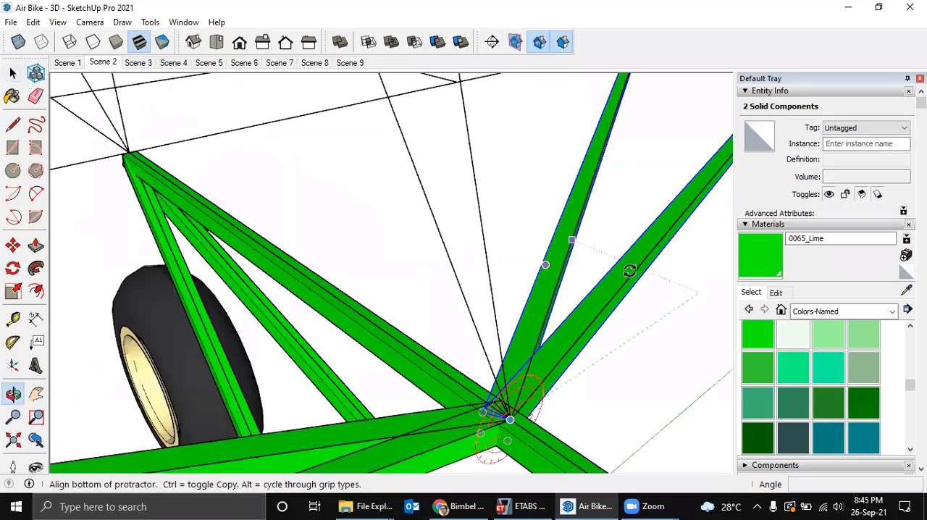
click(663, 311)
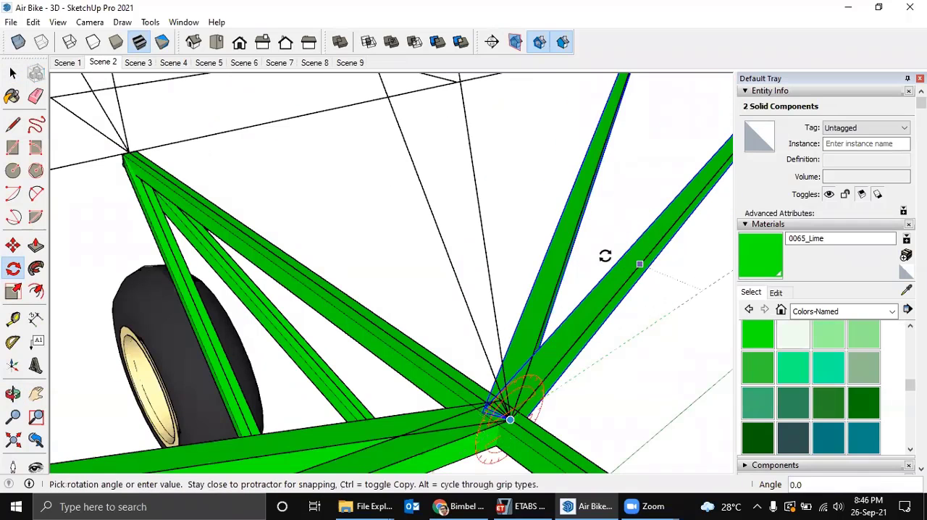
click(524, 212)
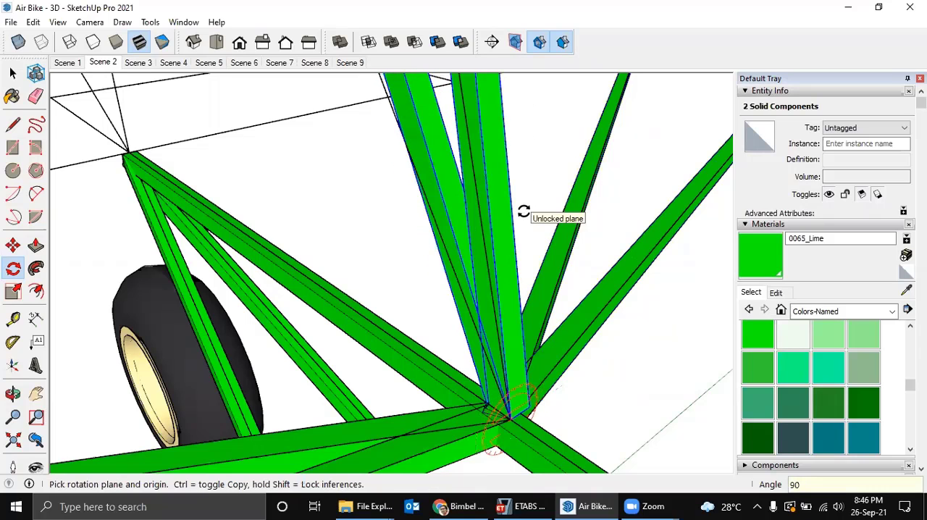
scroll(523, 208, down, 3)
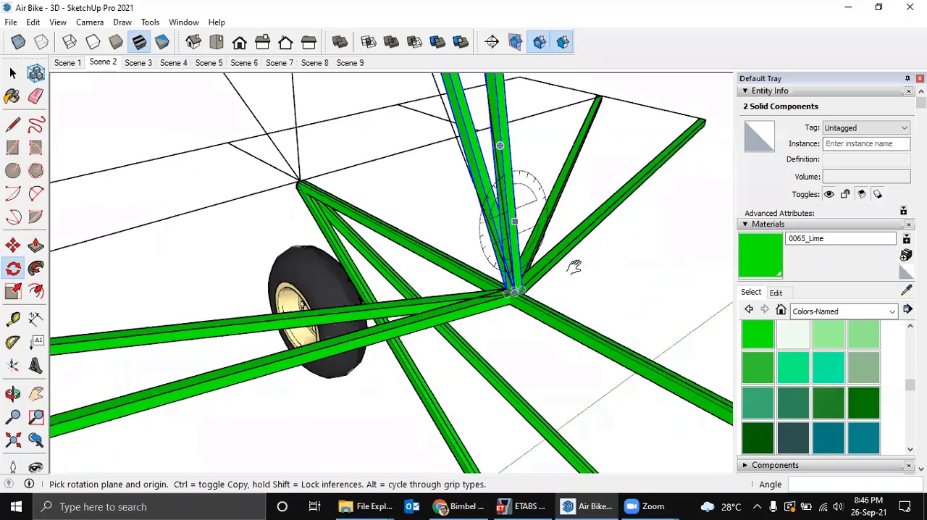
middle_drag(573, 265, 78, 312)
key(space)
Rotate the longer upright tube slightly rearward about its base joint, towards the fin outline's hinge line.
click(216, 276)
middle_drag(217, 277, 203, 279)
scroll(276, 333, up, 6)
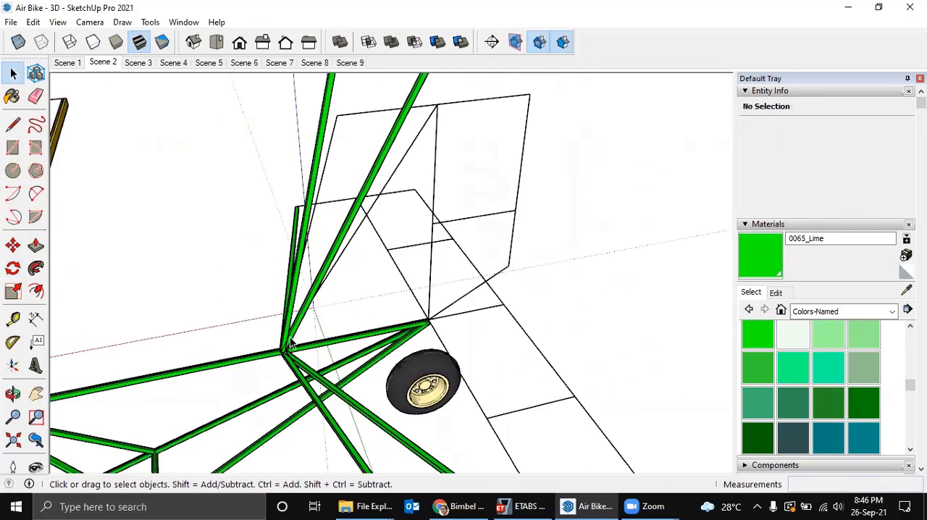
scroll(276, 333, down, 3)
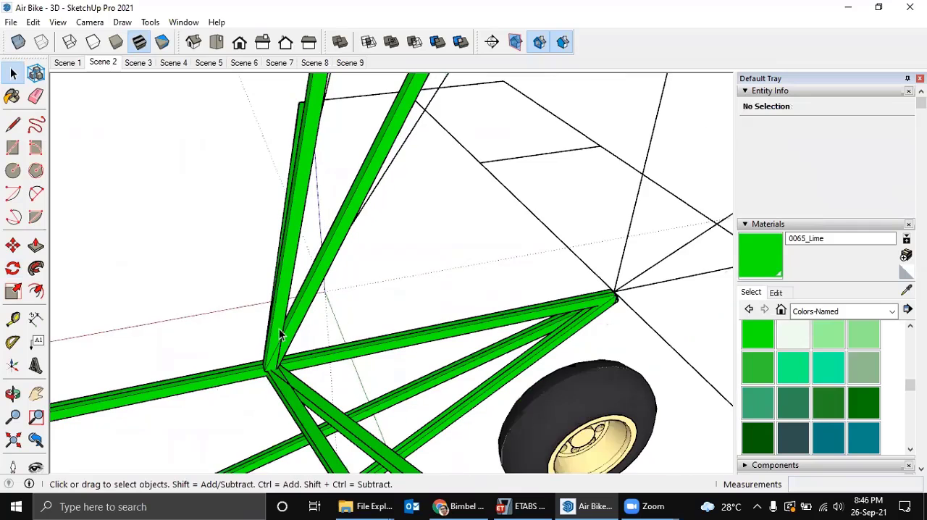
middle_drag(278, 328, 619, 294)
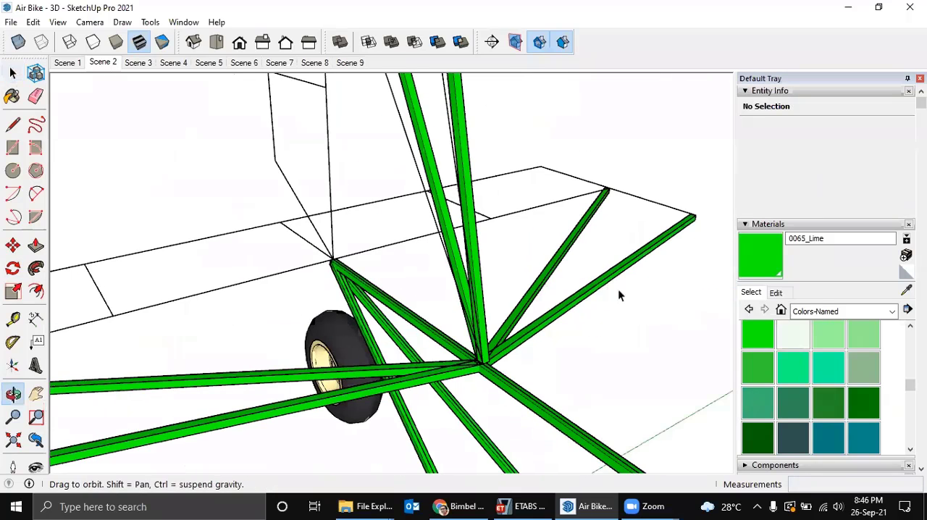
scroll(444, 335, up, 4)
middle_drag(457, 318, 484, 382)
scroll(444, 335, down, 1)
scroll(443, 346, down, 1)
click(443, 353)
key(q)
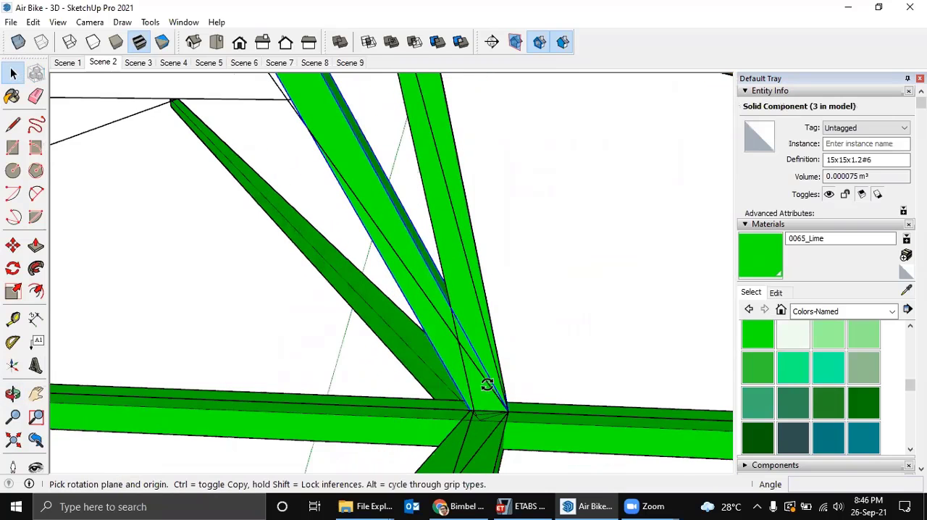
scroll(493, 395, up, 1)
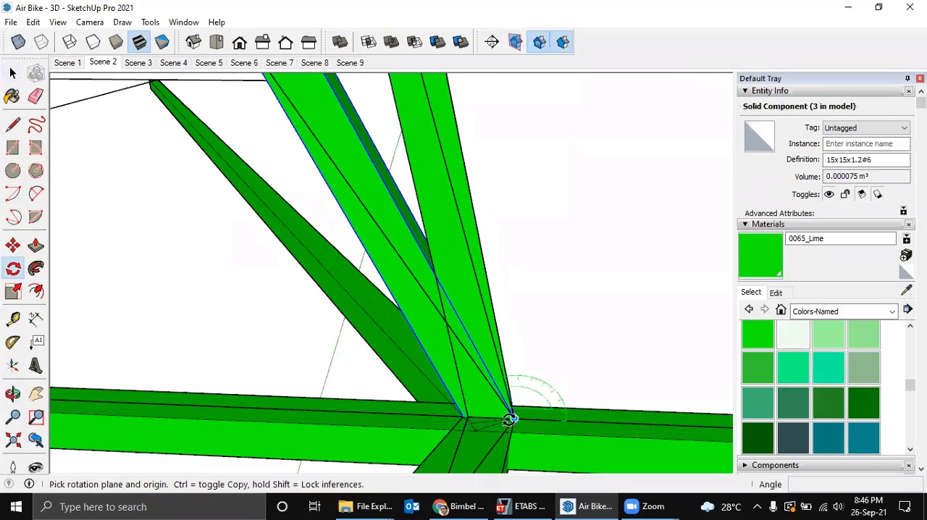
click(513, 419)
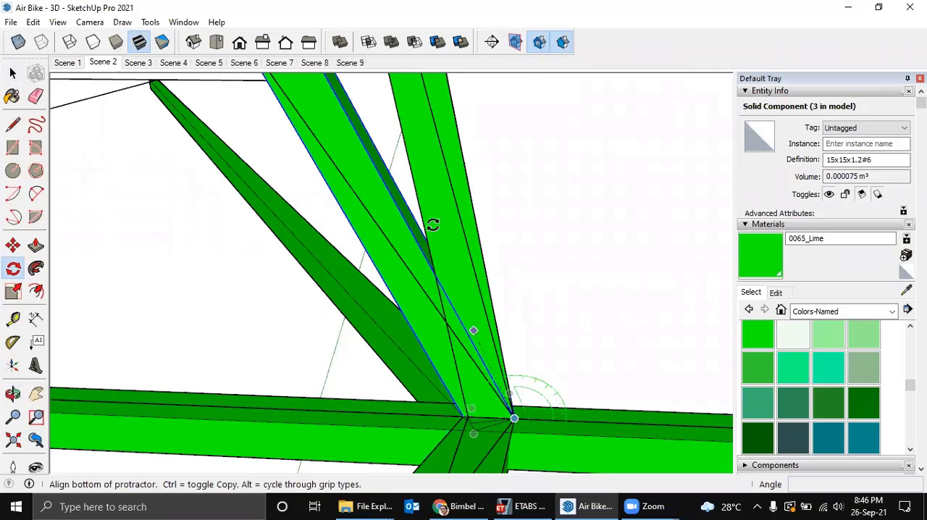
click(393, 203)
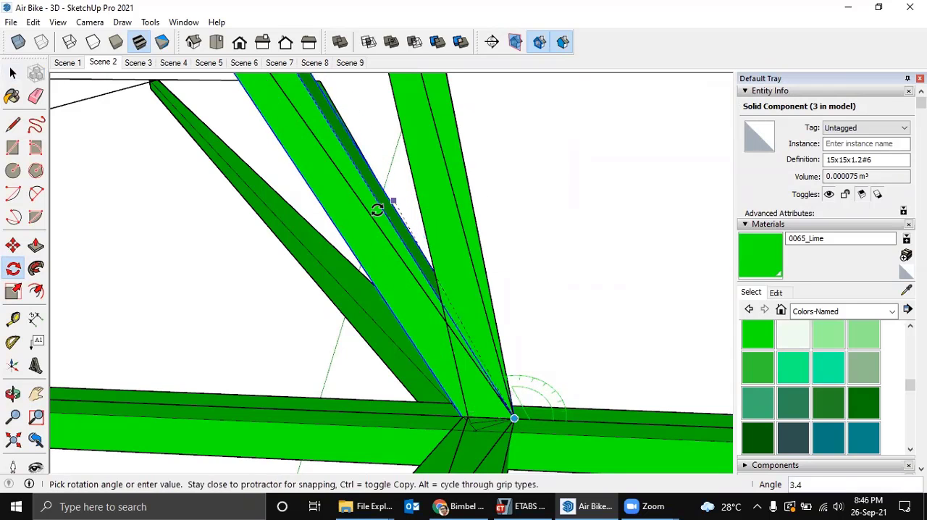
click(371, 216)
scroll(391, 248, down, 2)
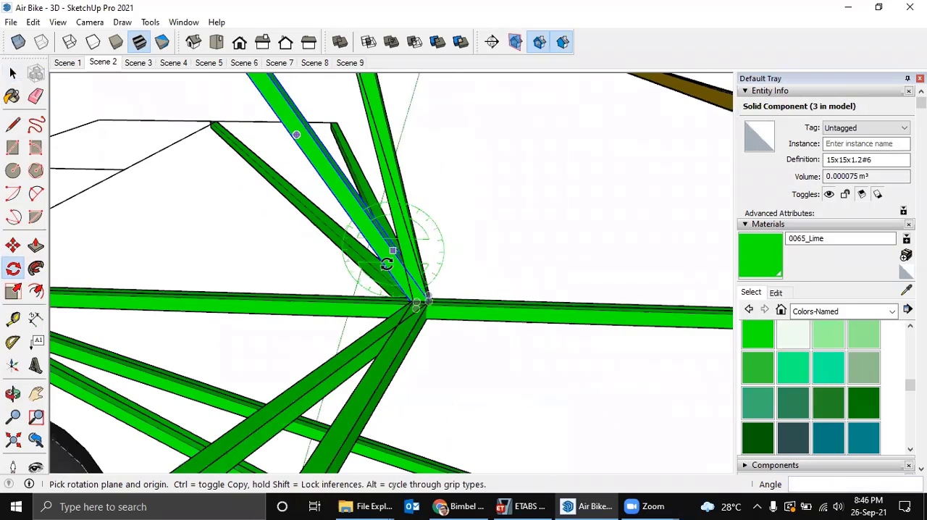
scroll(393, 251, down, 2)
scroll(396, 244, up, 3)
key(space)
Rotate the shorter upright tube slightly rearward about the same base joint, towards the fin outline's front corner.
click(399, 273)
scroll(406, 319, up, 2)
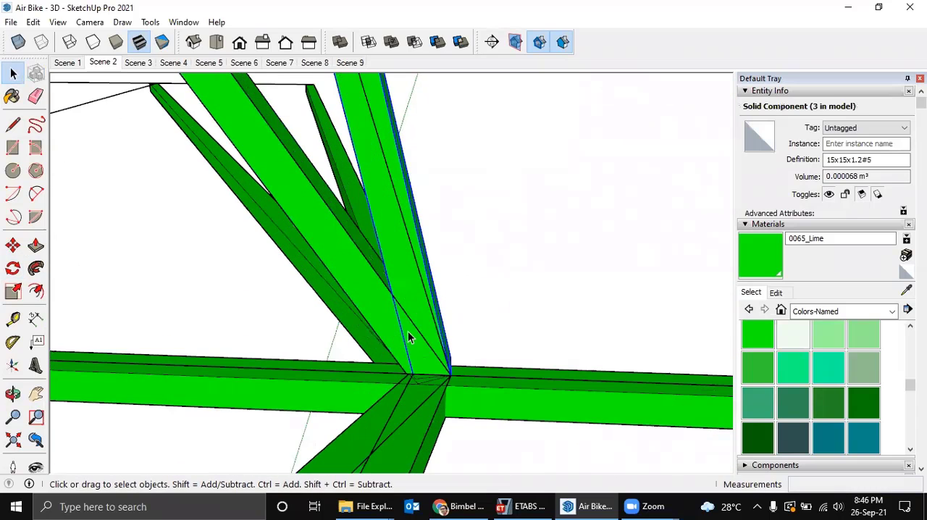
key(q)
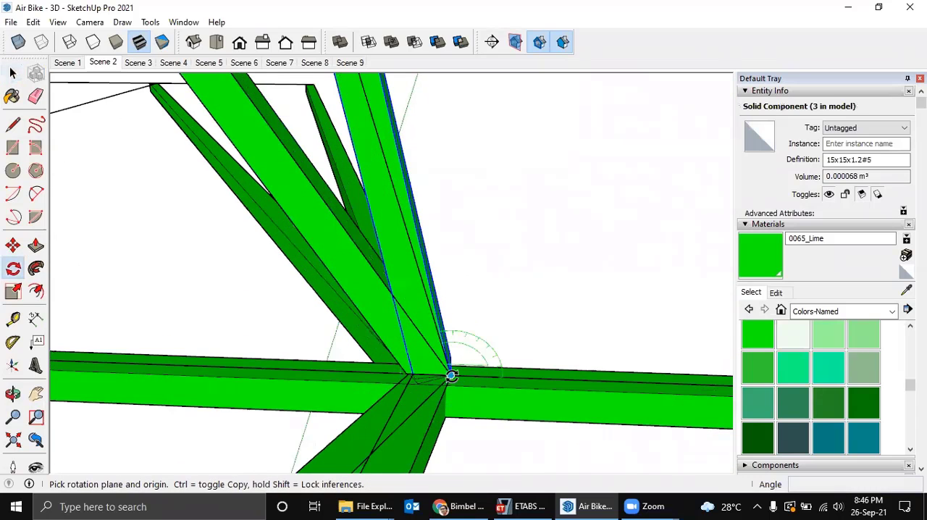
click(450, 375)
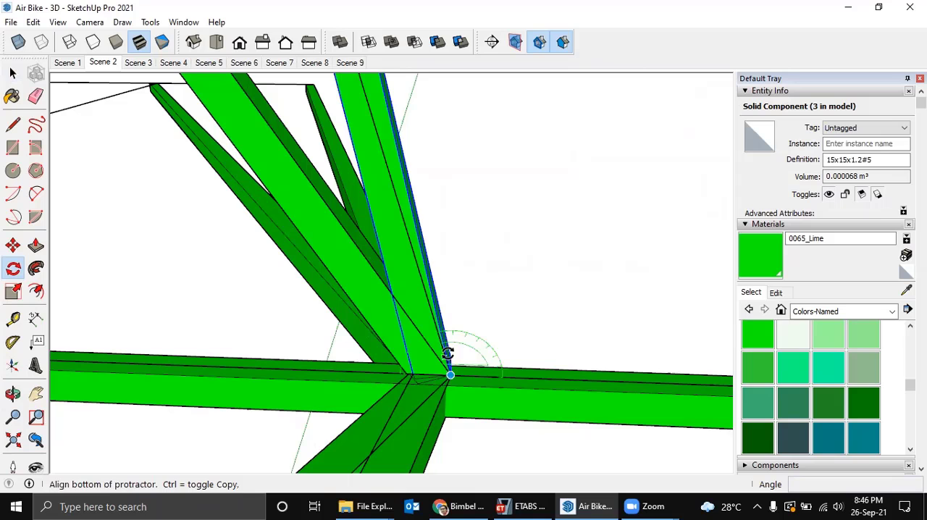
click(417, 236)
click(409, 239)
scroll(381, 234, down, 3)
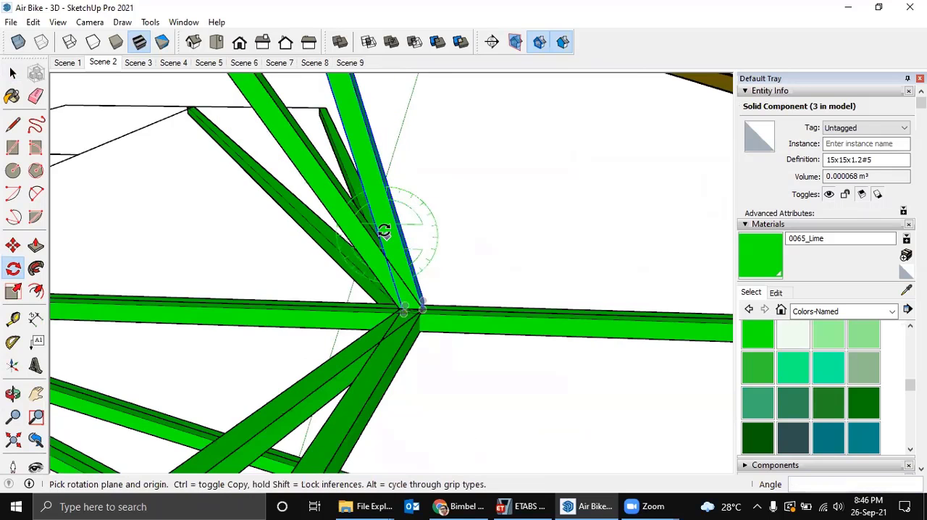
middle_drag(323, 240, 268, 194)
scroll(310, 265, down, 2)
key(space)
Make the longer upright tube a unique component.
scroll(262, 194, up, 2)
scroll(194, 194, up, 2)
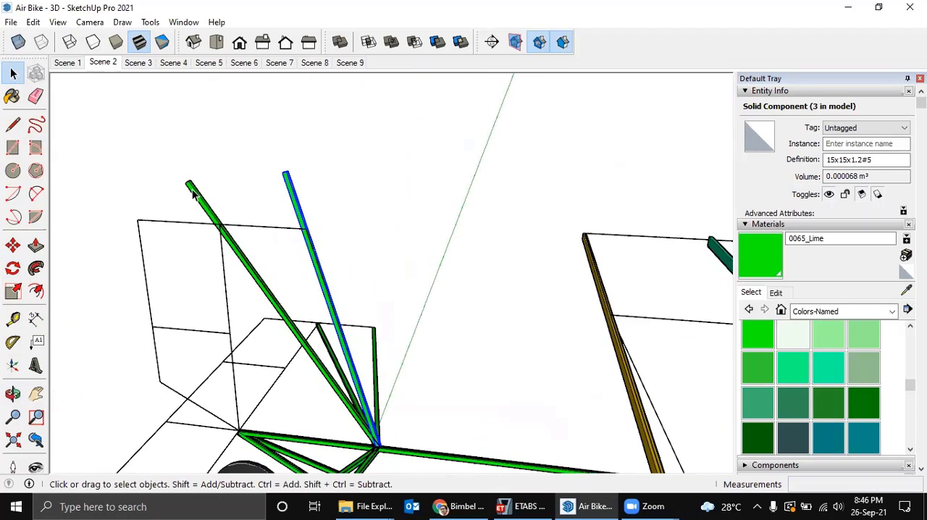
right_click(192, 192)
click(239, 252)
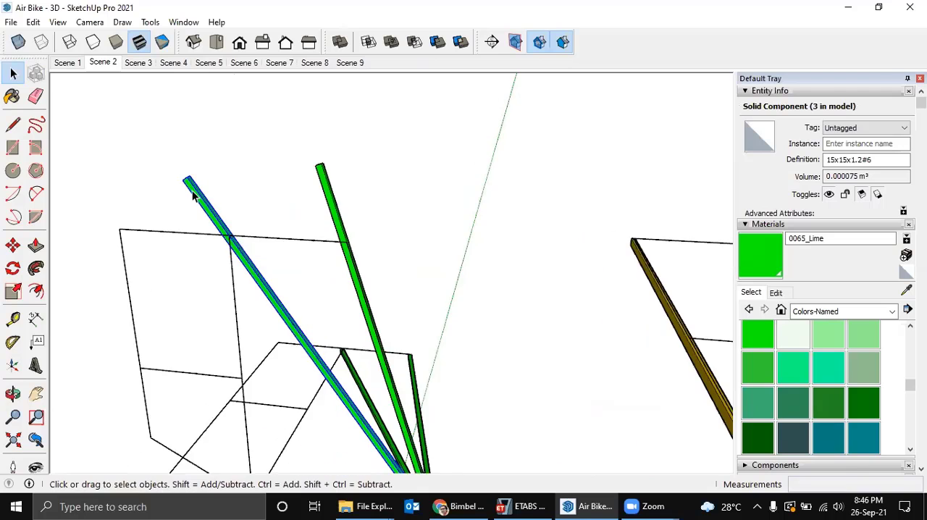
Shorten the longer upright tube by moving its upper end about 171 mm down to the top of the fin outline's hinge line.
double_click(194, 189)
mouse_move(221, 196)
middle_down()
mouse_move(227, 200)
mouse_move(219, 200)
middle_up()
scroll(226, 199, up, 1)
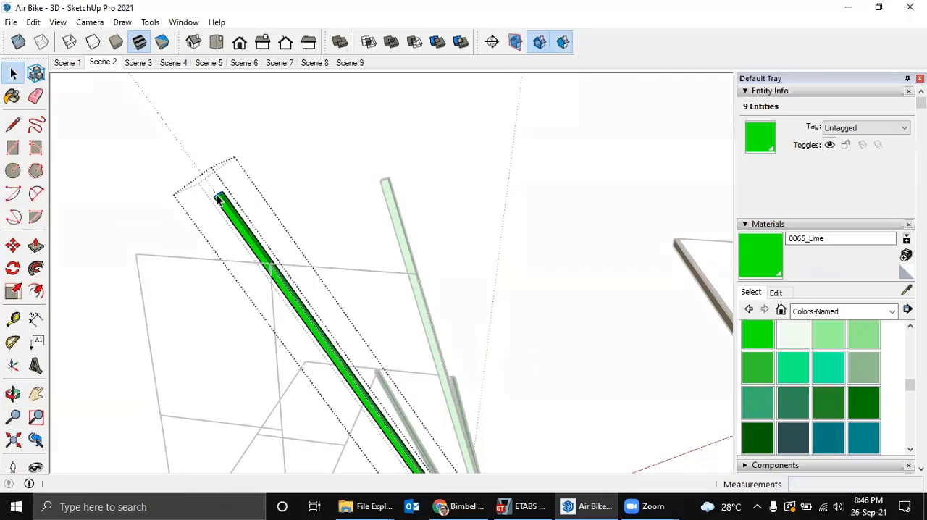
key(m)
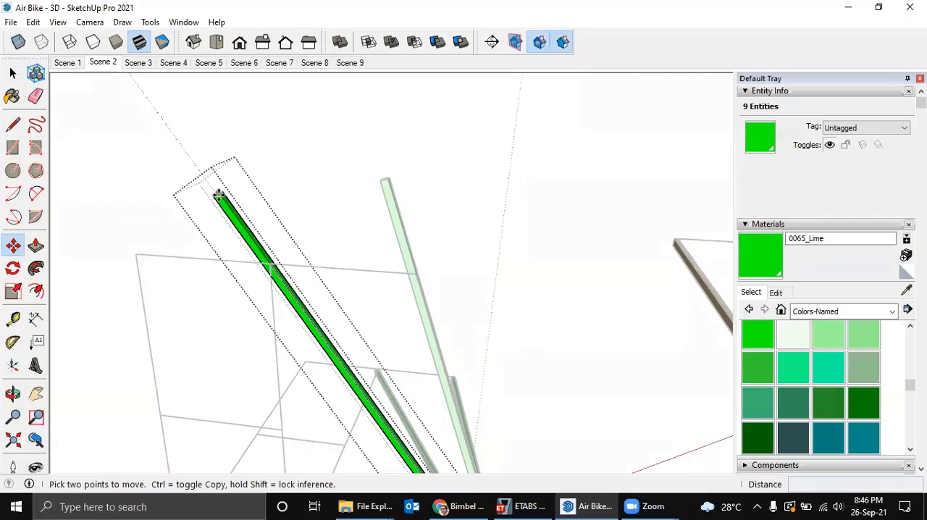
middle_drag(219, 195, 213, 190)
click(219, 192)
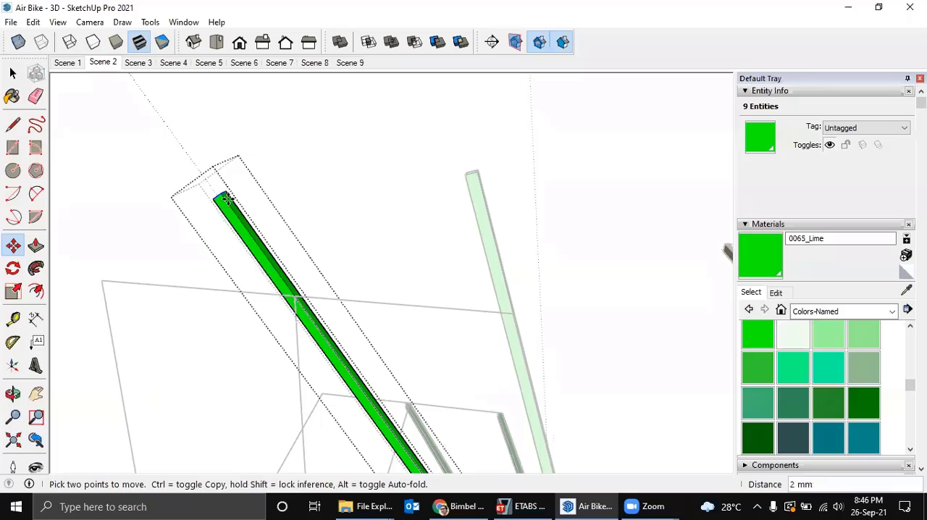
click(295, 297)
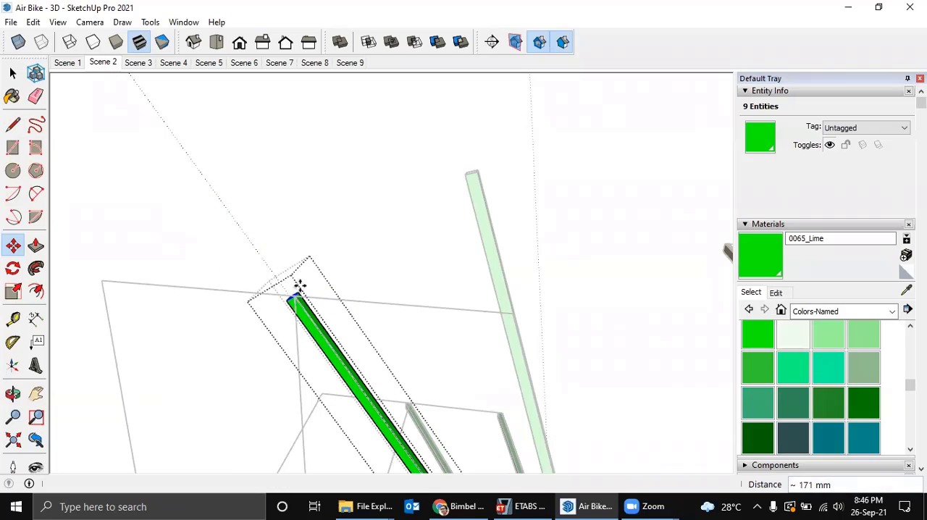
middle_drag(299, 286, 286, 229)
key(space)
Make the front upright tube a unique component and move its upper end about 193 mm down to the fin outline's front corner.
click(386, 173)
right_click(407, 161)
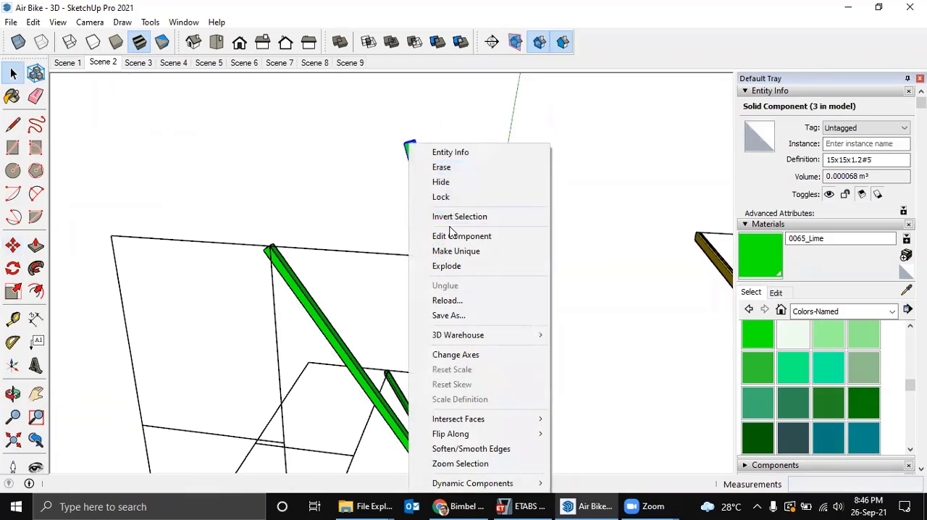
click(458, 249)
double_click(416, 156)
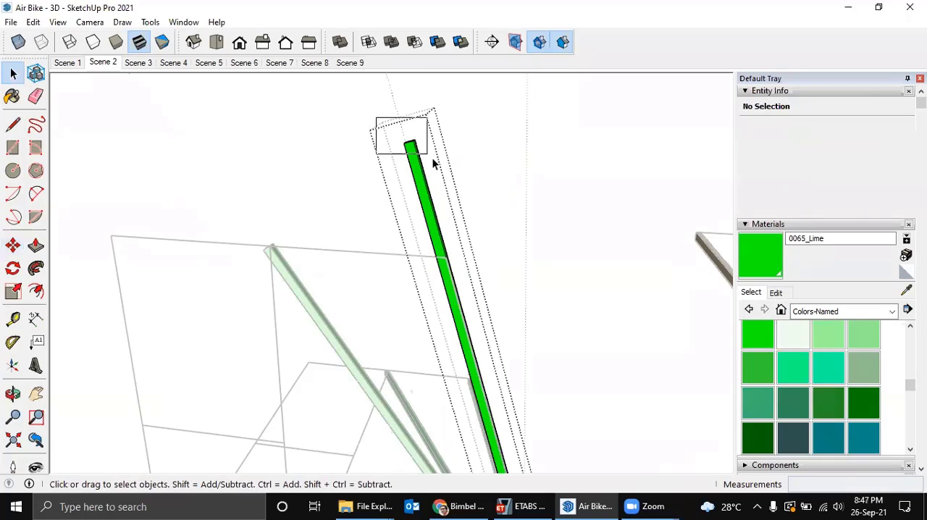
middle_drag(432, 158, 423, 171)
key(m)
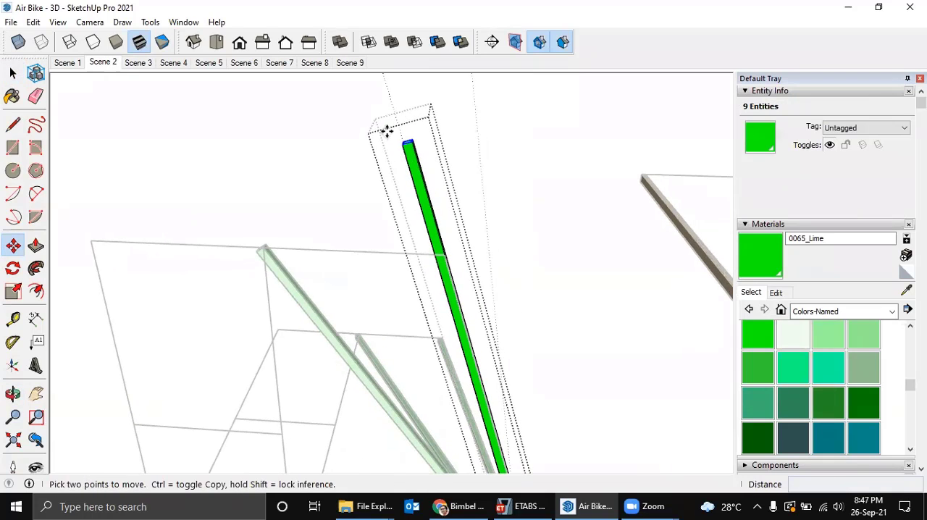
click(408, 143)
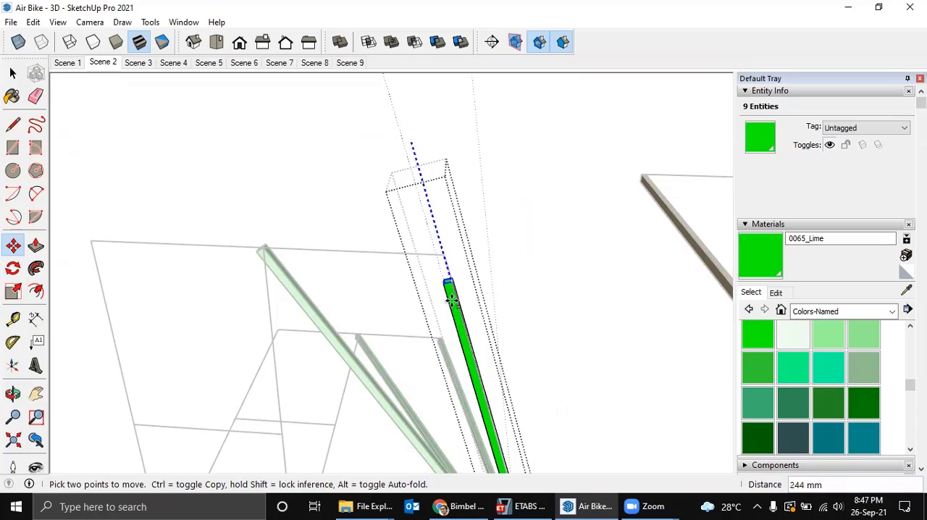
middle_drag(447, 283, 424, 162)
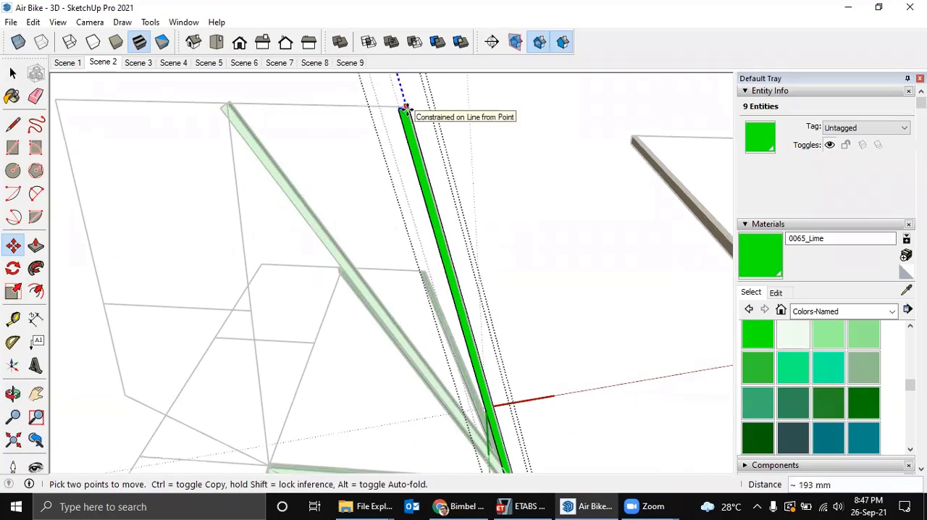
click(406, 108)
key(space)
key(Escape)
Copy the green 15x15x1.2 sample section to the outer end of the tailplane's front diagonal tube.
scroll(429, 172, down, 1)
scroll(465, 190, down, 3)
middle_drag(365, 203, 348, 205)
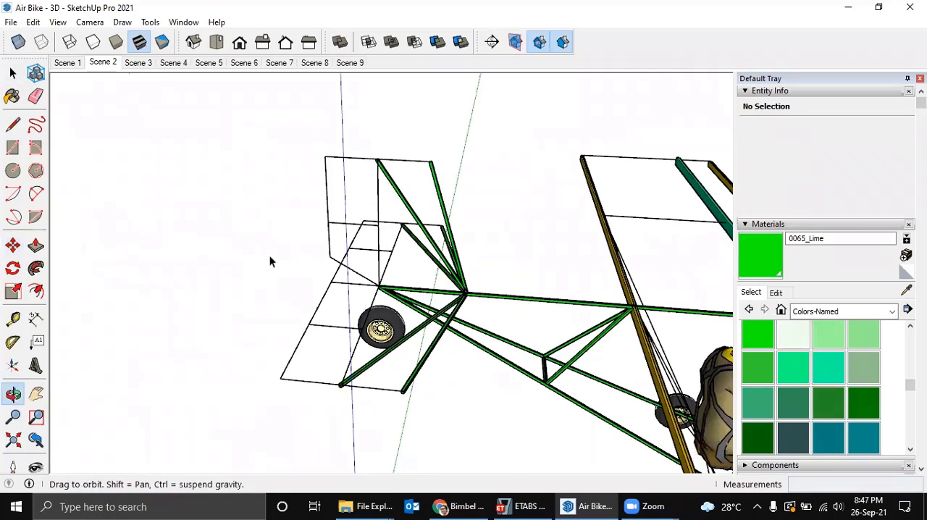
middle_drag(270, 261, 328, 208)
scroll(351, 139, down, 2)
middle_drag(352, 148, 352, 129)
middle_drag(182, 299, 190, 236)
scroll(137, 378, up, 3)
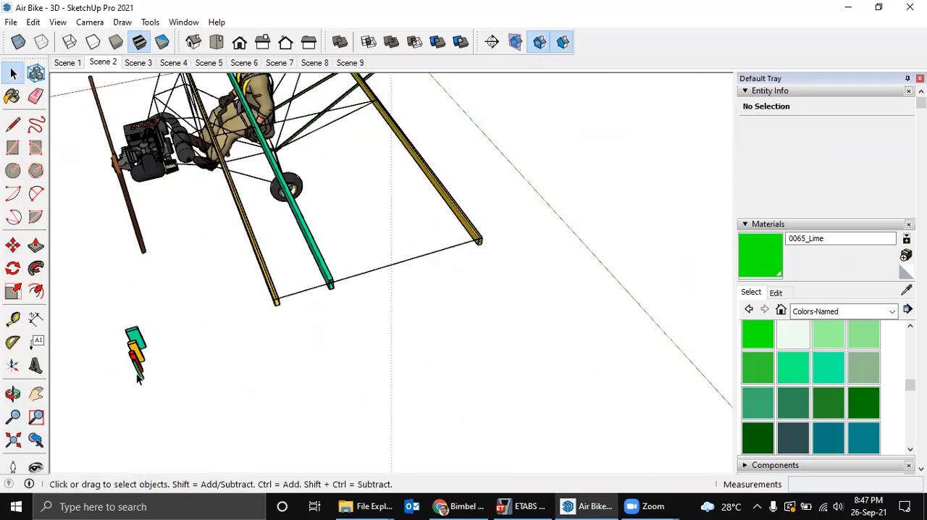
scroll(139, 378, up, 2)
click(140, 376)
scroll(141, 377, up, 1)
middle_drag(172, 357, 223, 414)
scroll(223, 416, up, 2)
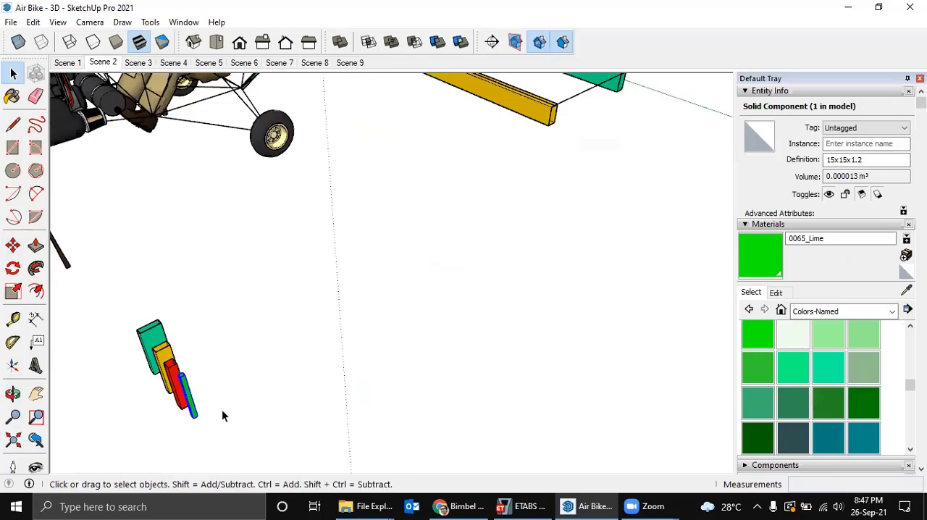
scroll(192, 391, down, 2)
key(m)
click(189, 411)
key(ctrl)
scroll(405, 189, down, 2)
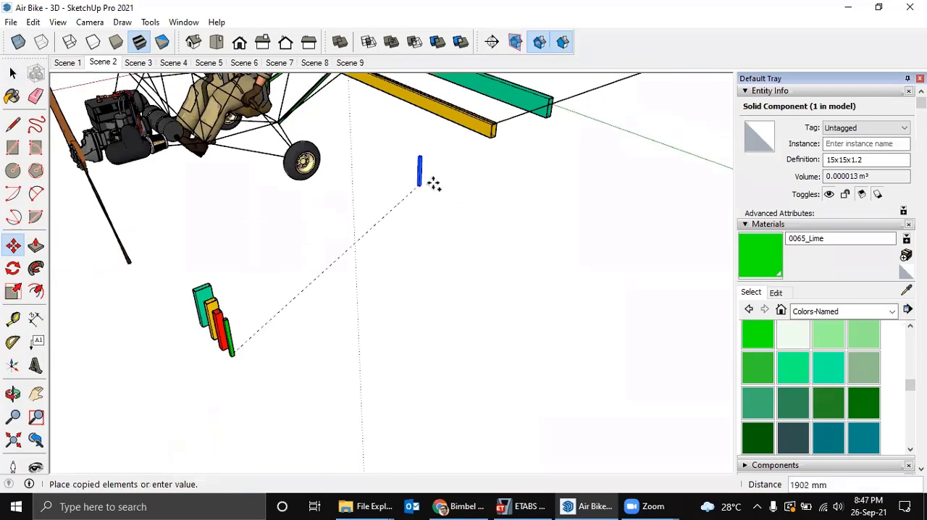
middle_drag(433, 184, 326, 402)
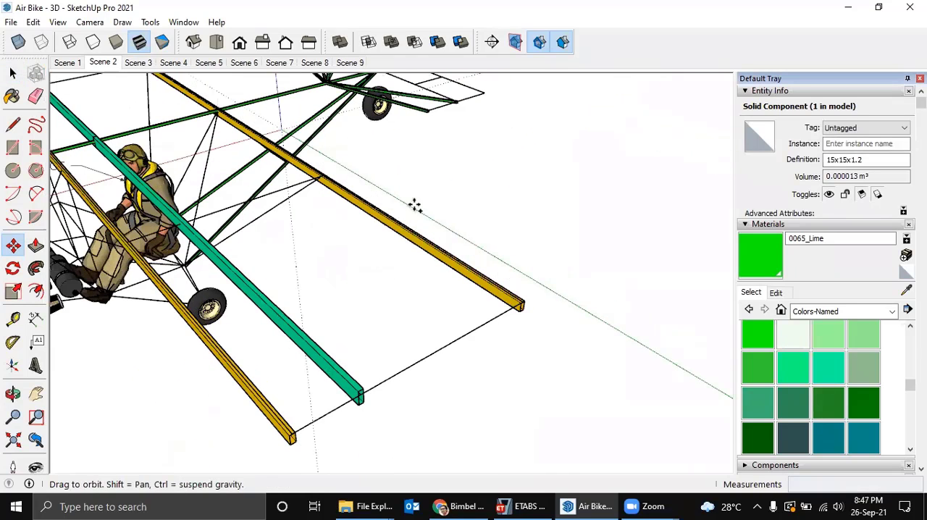
scroll(433, 108, up, 10)
click(227, 153)
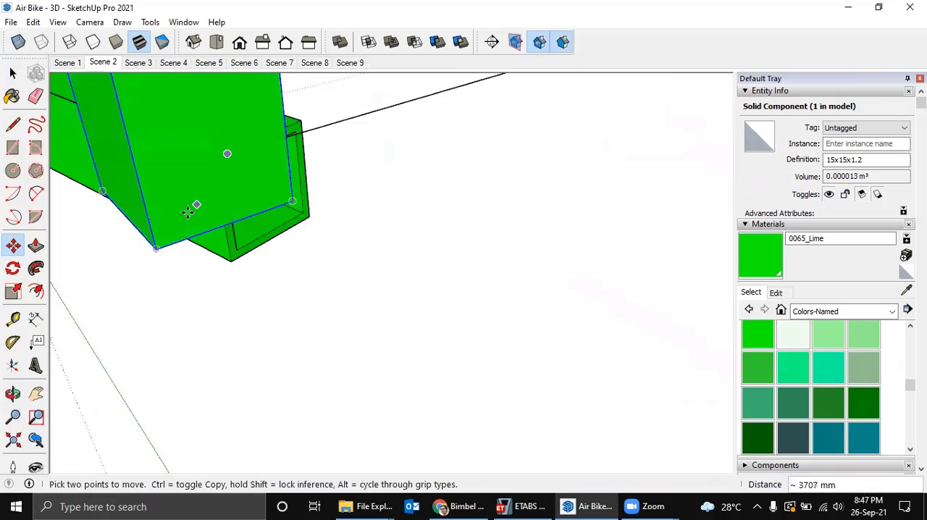
Move the copied section about 20 mm so its lower corner meets the upper corner of the front diagonal tube's end.
click(158, 246)
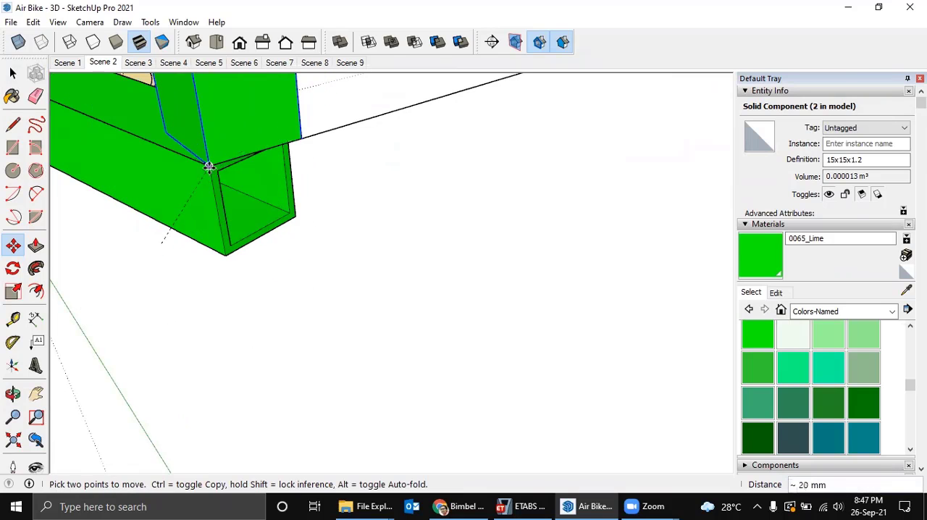
click(209, 167)
scroll(190, 207, up, 3)
Rotate the copied section 90° about the shared corner so it lies along the tailplane's tip outline.
key(q)
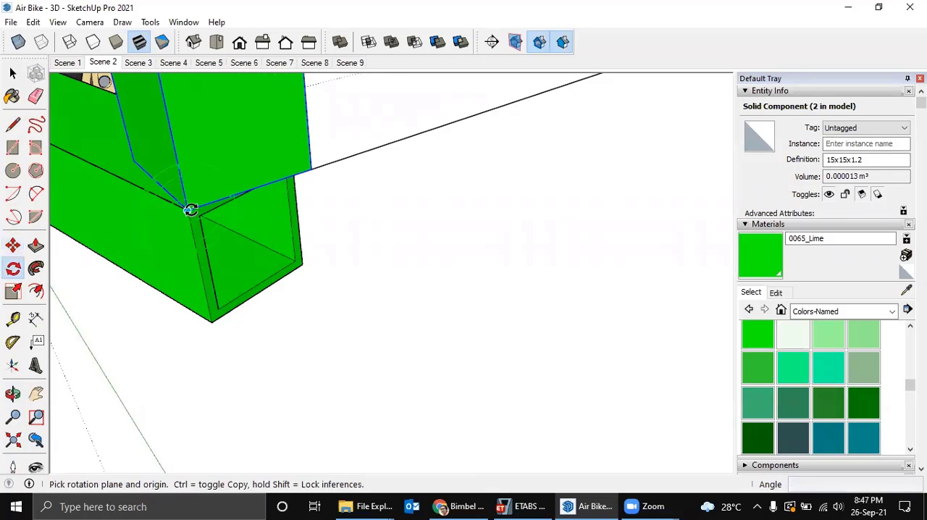
click(188, 210)
click(177, 131)
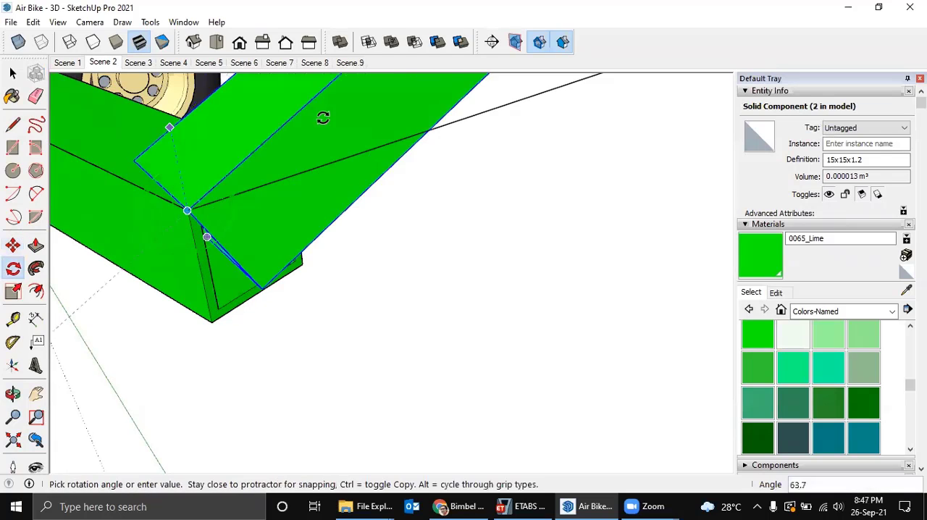
click(384, 140)
scroll(465, 181, down, 2)
middle_drag(466, 182, 323, 316)
key(space)
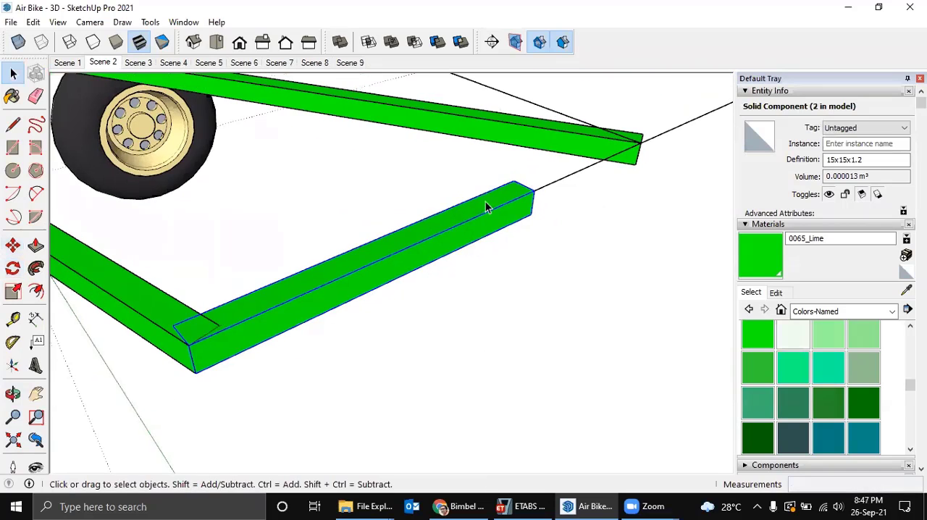
Make the tip tube a unique component and extend its free end about 401 mm to the tailplane outline's rear corner.
right_click(487, 202)
click(535, 251)
middle_drag(551, 200, 319, 319)
double_click(320, 320)
drag(265, 280, 437, 441)
middle_drag(437, 441, 318, 211)
key(m)
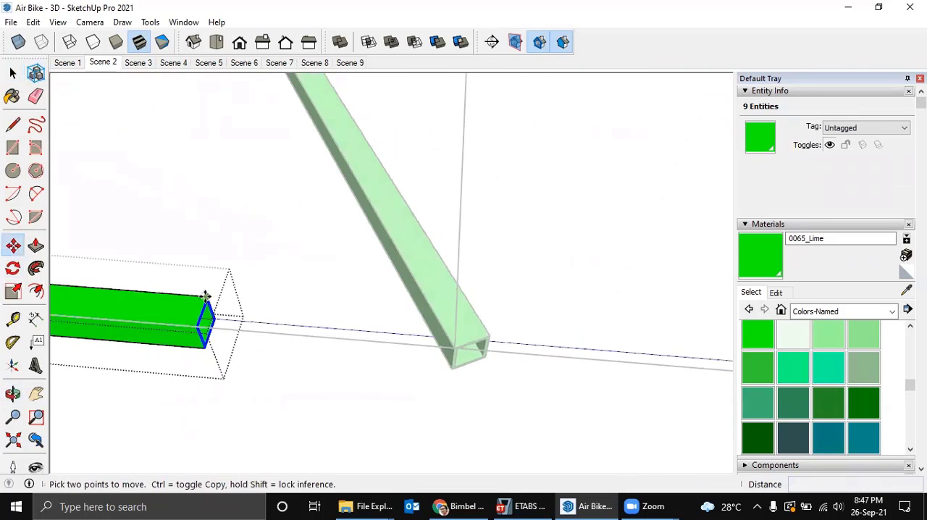
click(208, 295)
middle_drag(354, 287, 101, 295)
middle_drag(232, 323, 191, 317)
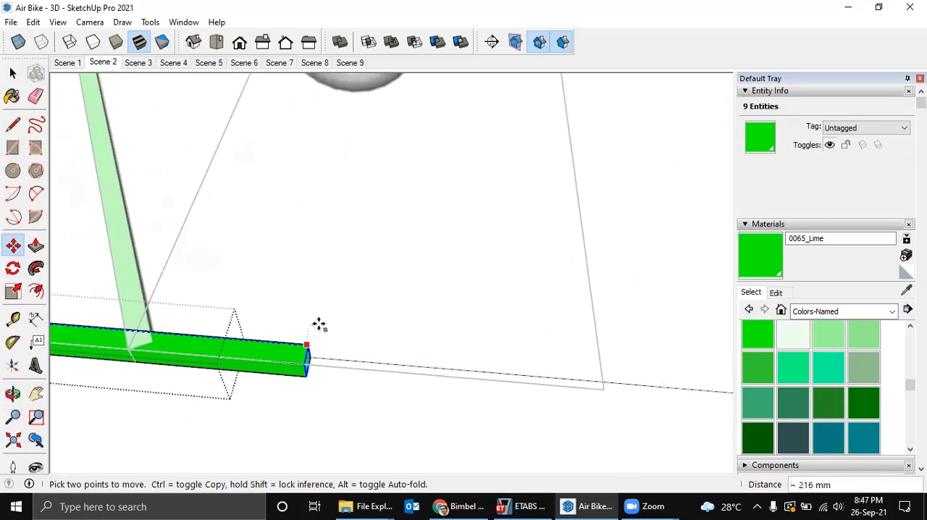
middle_drag(394, 327, 268, 298)
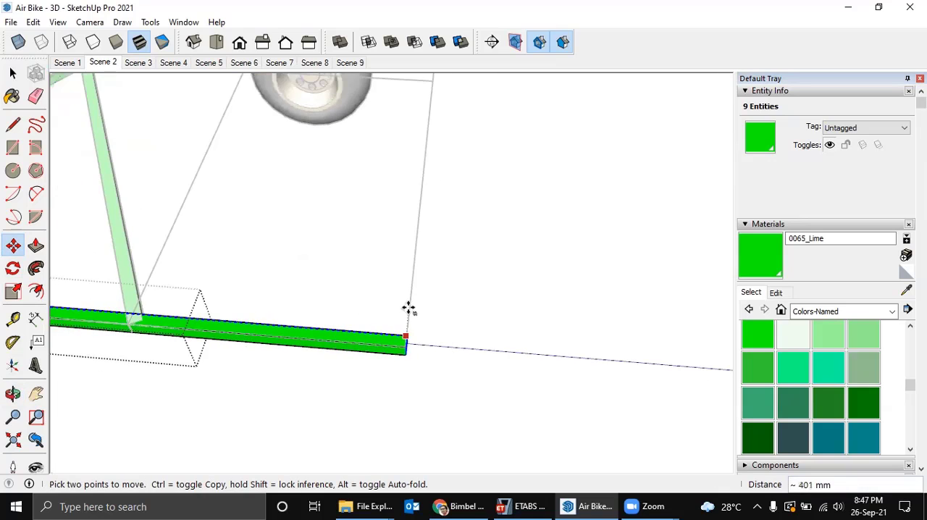
click(405, 345)
key(space)
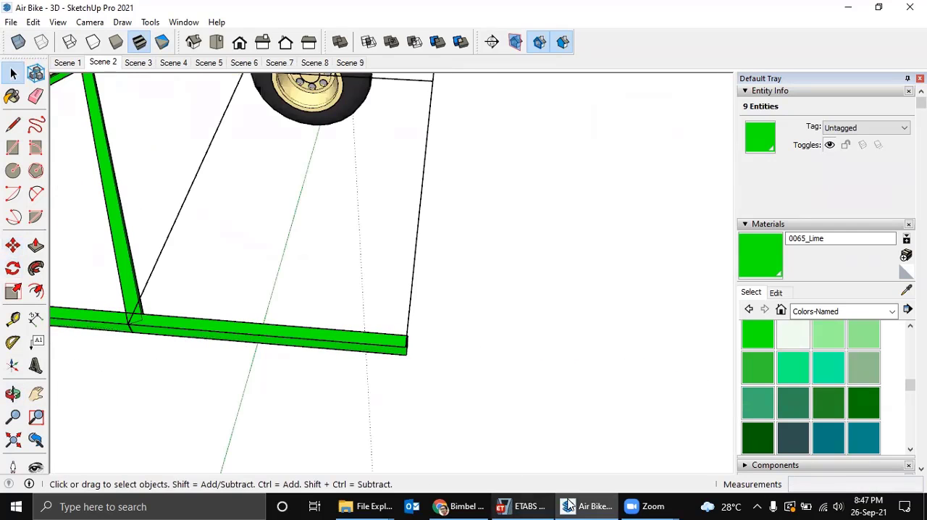
Delete the two diagonal tubes on the opposite half of the tailplane.
middle_drag(470, 225, 478, 371)
scroll(427, 360, up, 3)
scroll(450, 365, down, 4)
middle_drag(350, 316, 375, 346)
scroll(274, 335, up, 3)
click(271, 337)
key(Delete)
click(282, 328)
key(Delete)
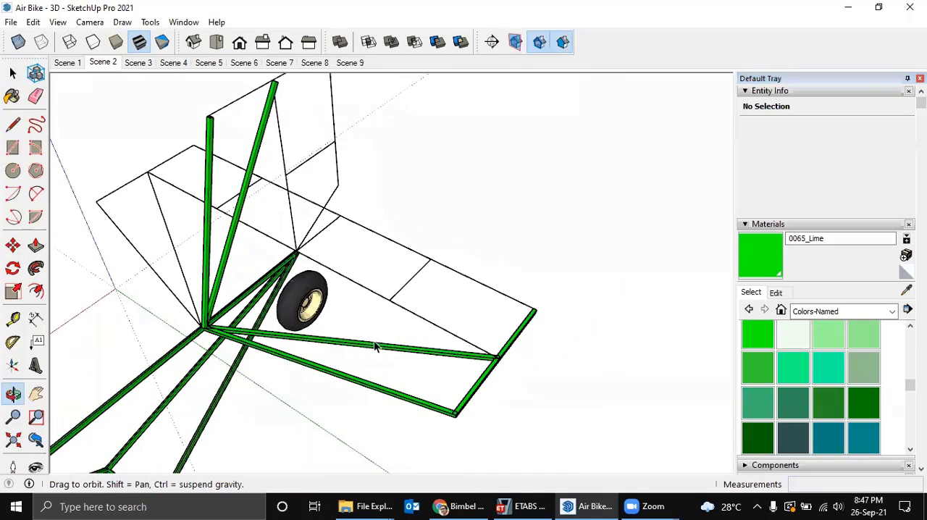
Make a copy of the tip tube rotated 90° about its rear end, along the tailplane's trailing edge.
scroll(399, 333, up, 2)
middle_drag(380, 307, 371, 301)
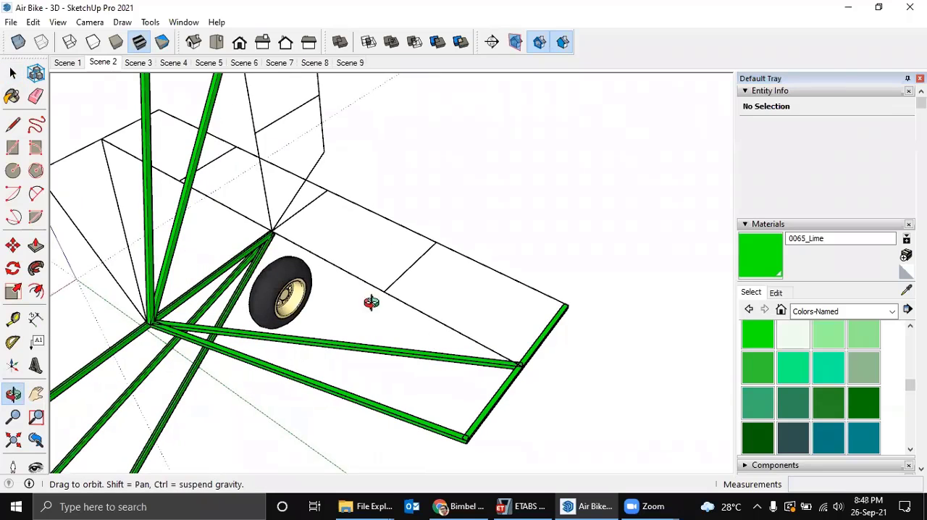
scroll(565, 310, up, 3)
scroll(565, 310, up, 2)
click(563, 307)
scroll(563, 308, up, 2)
key(q)
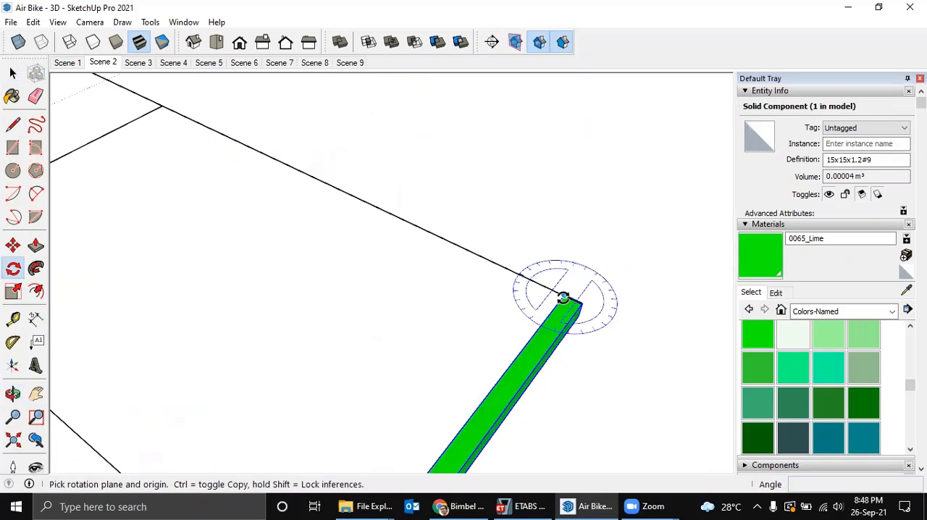
click(562, 298)
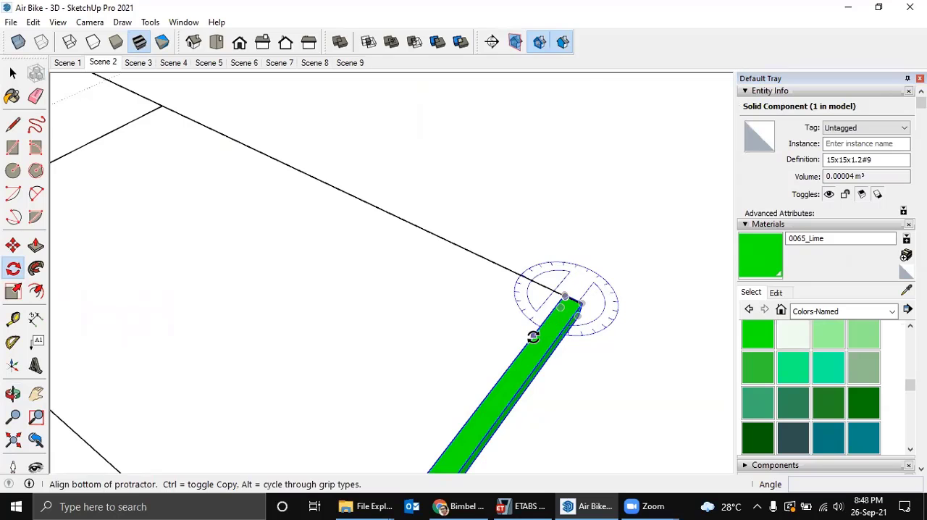
click(532, 336)
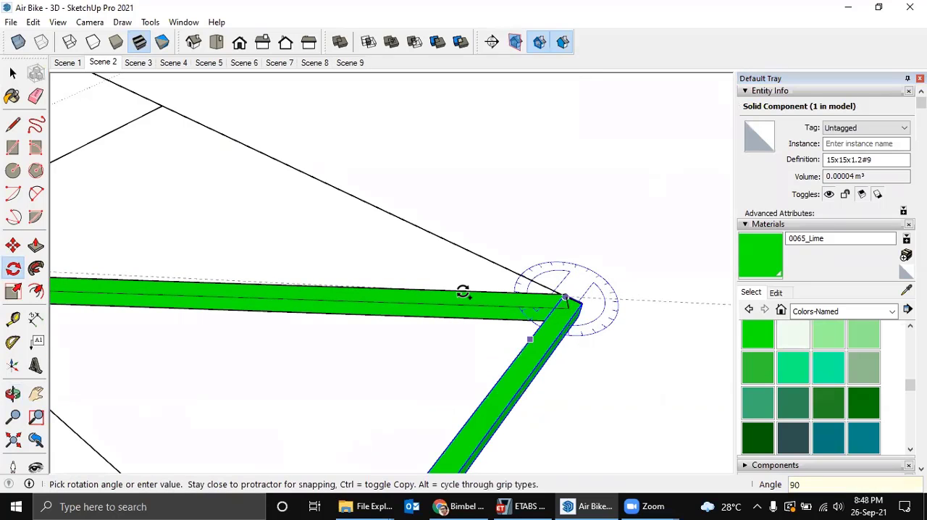
key(Return)
scroll(473, 268, down, 4)
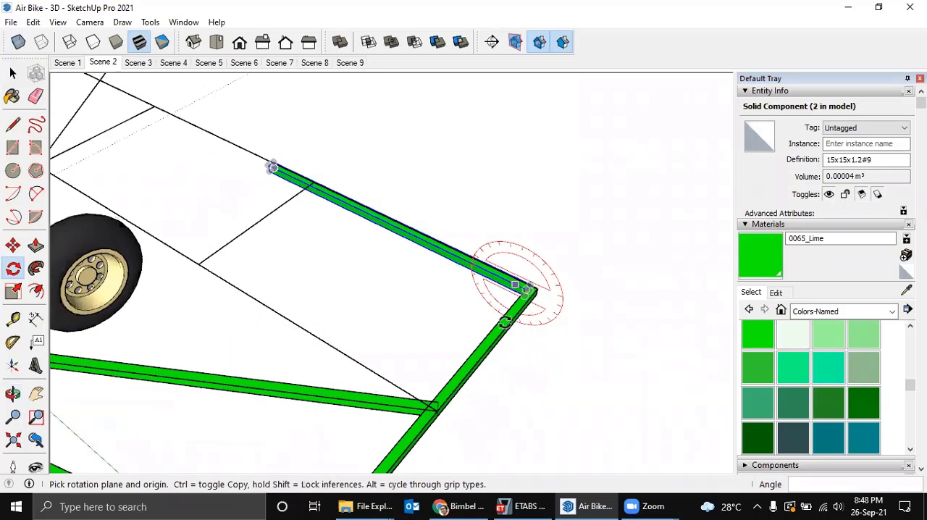
Try to move the trailing-edge tube about 11 mm away from the tip tube along the outline.
middle_drag(505, 323, 248, 341)
scroll(414, 352, up, 3)
middle_drag(414, 352, 413, 377)
scroll(409, 380, up, 4)
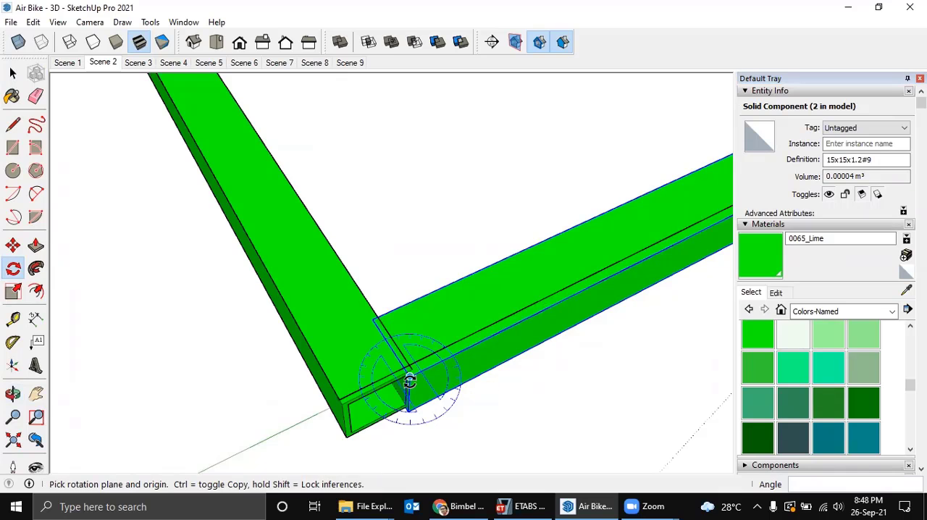
key(m)
click(407, 382)
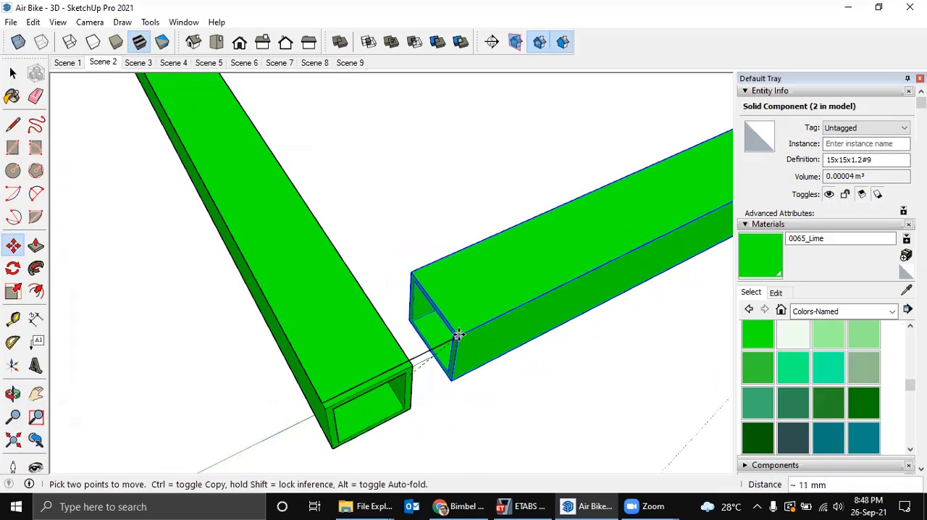
click(458, 334)
middle_drag(458, 335, 612, 297)
key(space)
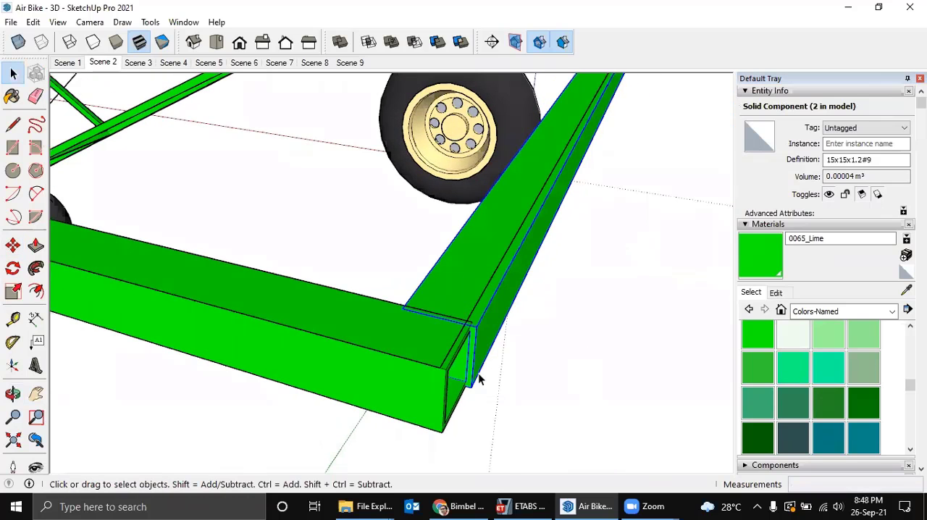
Shorten the tip tube slightly by moving its rear end back to the tailplane outline's corner.
double_click(437, 386)
drag(414, 326, 545, 462)
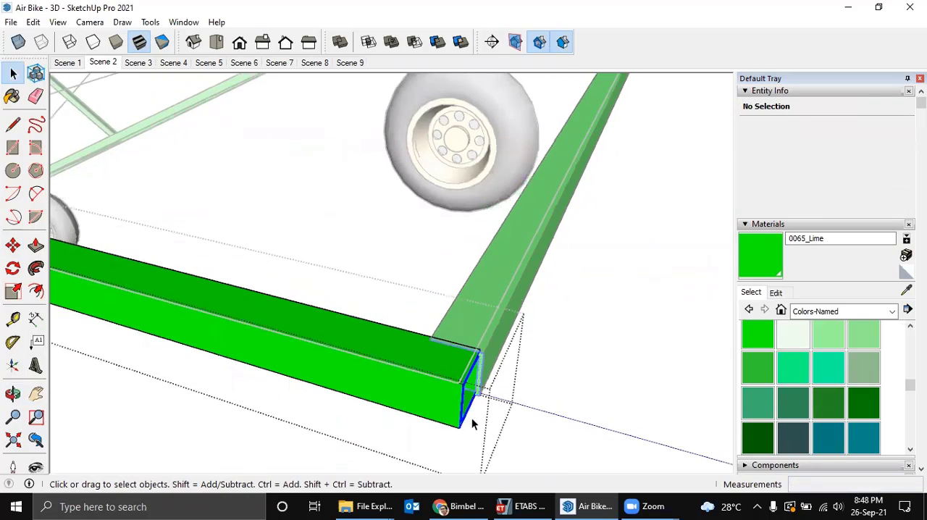
scroll(463, 380, up, 2)
key(m)
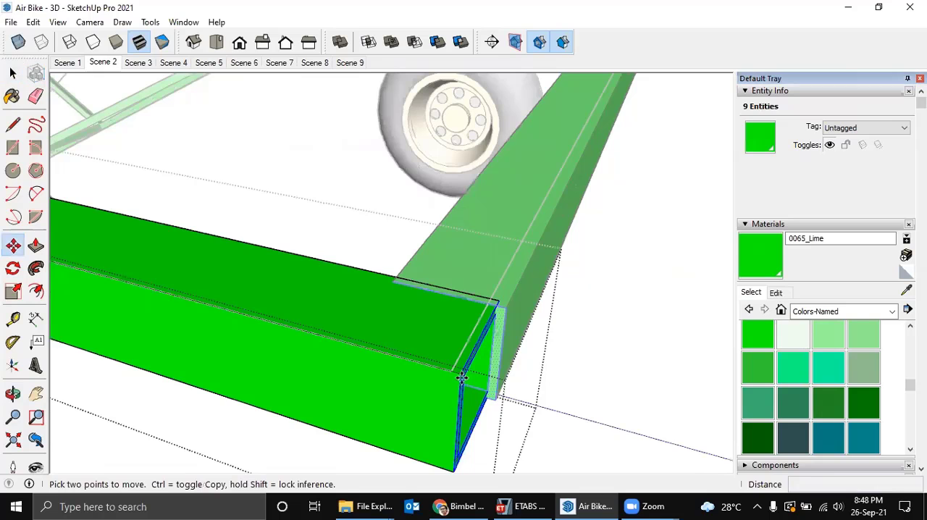
click(452, 373)
scroll(482, 369, down, 2)
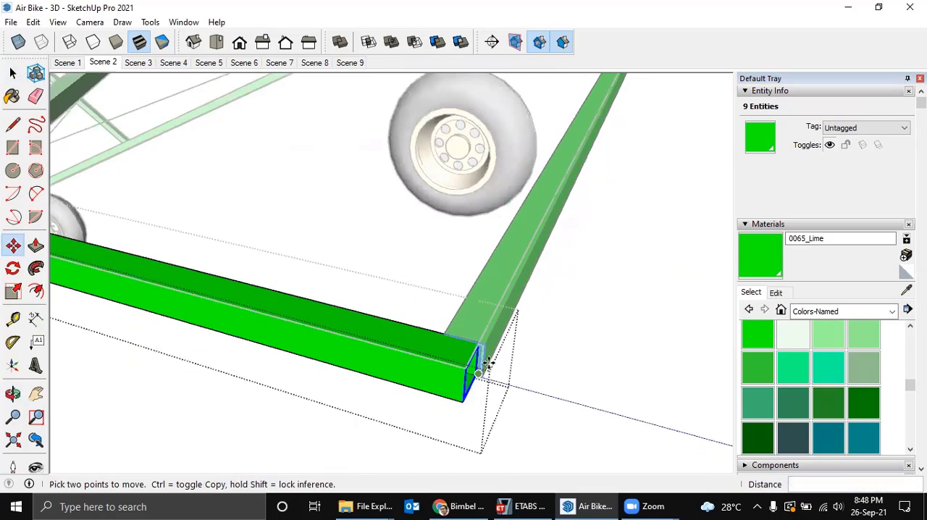
middle_drag(621, 364, 804, 405)
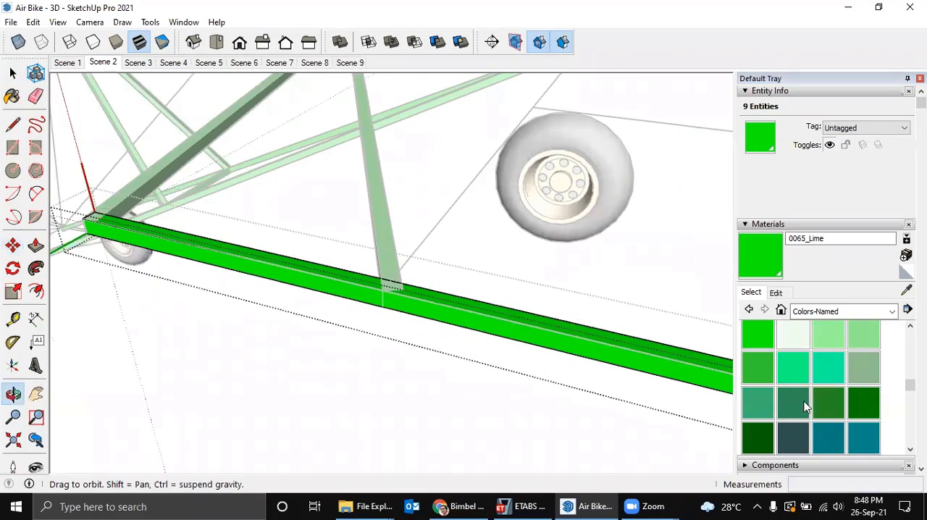
key(space)
click(339, 303)
Examine the tip tube's front end and its rear joint with the trailing-edge tube.
scroll(82, 226, up, 3)
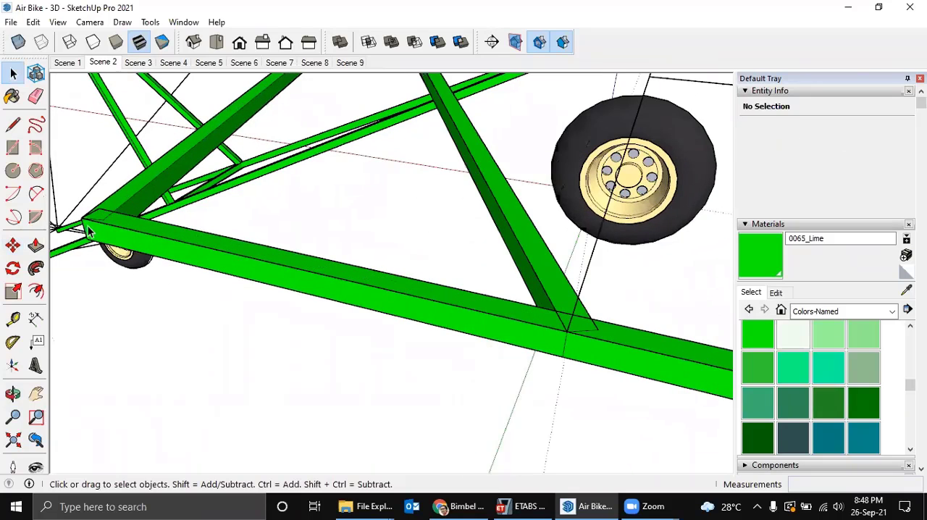
middle_drag(90, 232, 253, 241)
scroll(511, 268, down, 5)
scroll(394, 284, up, 3)
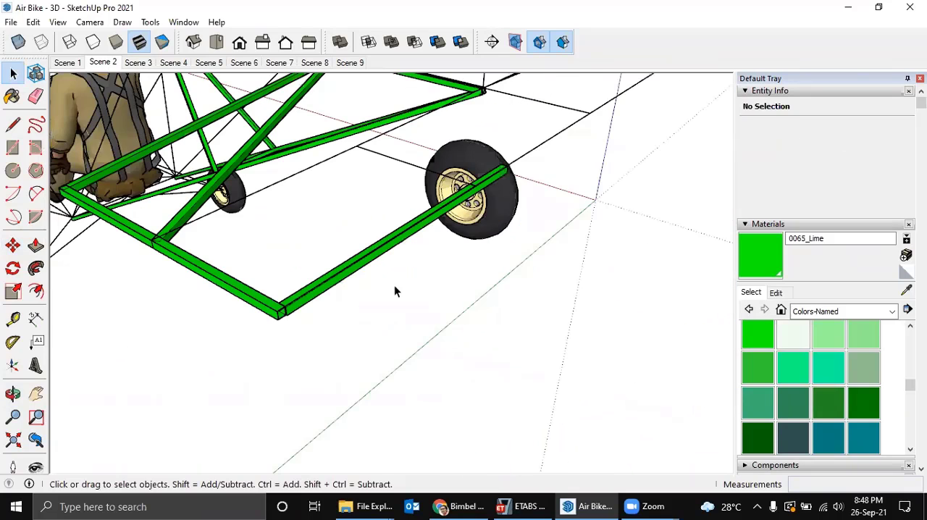
scroll(258, 309, up, 2)
scroll(258, 309, up, 4)
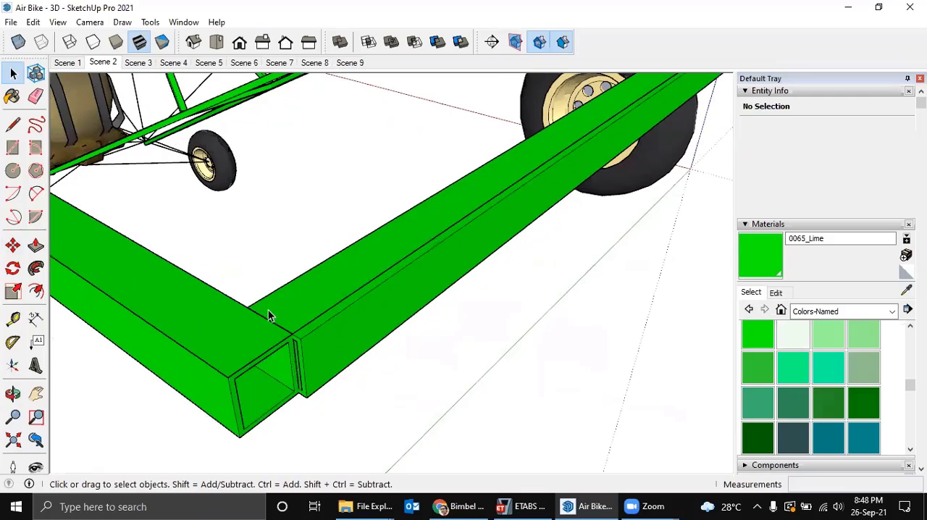
Move the trailing-edge tube sideways until its outer end sits flush with the tip tube's outer face at the tailplane corner.
middle_drag(268, 309, 313, 324)
scroll(322, 330, up, 2)
click(342, 343)
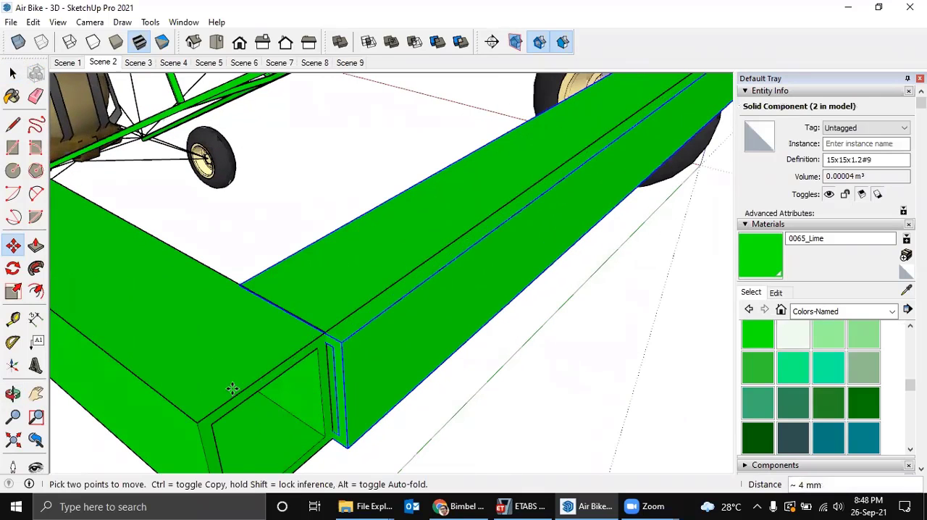
scroll(248, 355, down, 6)
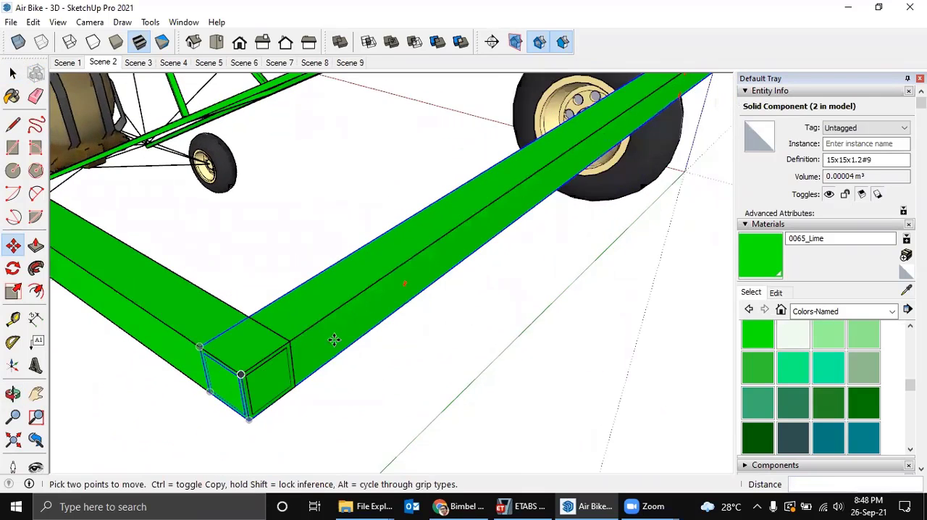
middle_drag(364, 333, 235, 390)
scroll(370, 285, up, 3)
key(space)
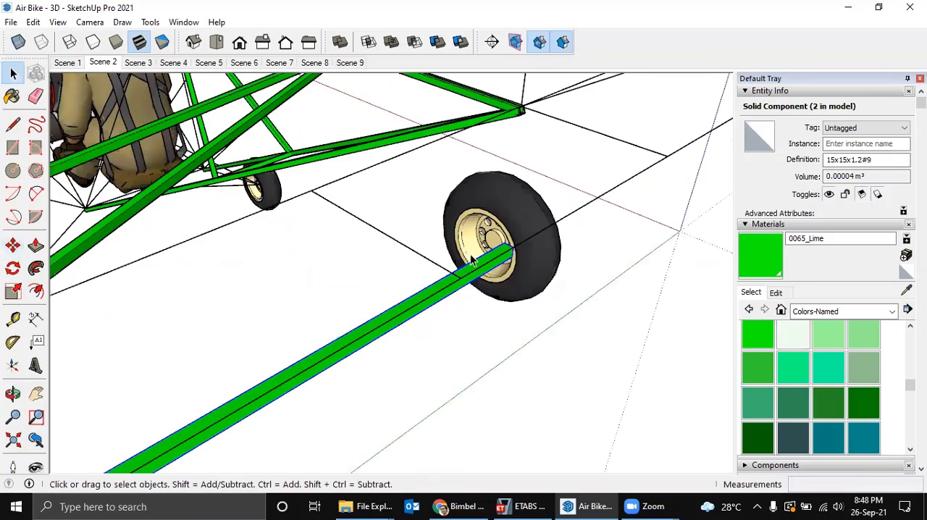
Make the trailing-edge tube unique and try to extend its inboard end.
right_click(476, 261)
click(535, 251)
double_click(504, 259)
drag(532, 306, 532, 306)
middle_drag(532, 306, 427, 359)
key(ctrl+a)
key(m)
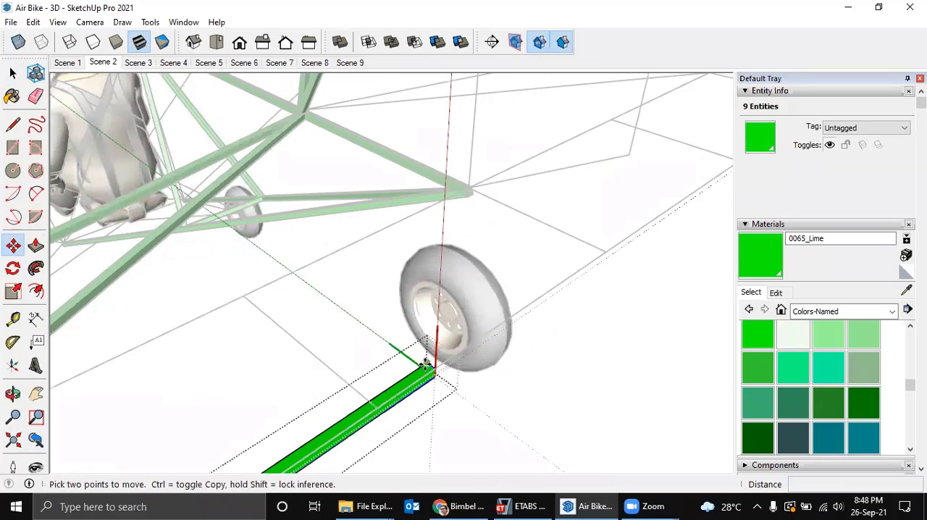
click(426, 364)
key(Escape)
middle_drag(447, 356, 424, 349)
key(space)
click(396, 341)
scroll(427, 360, up, 2)
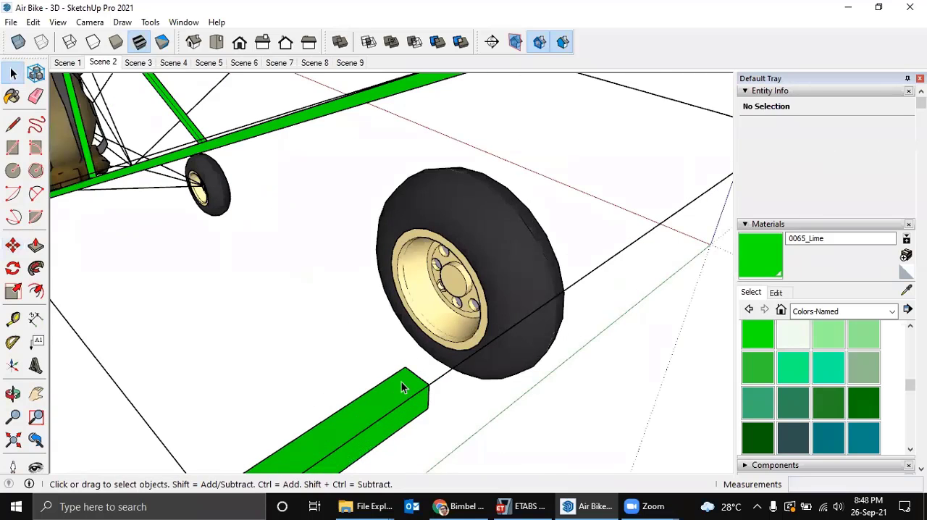
Display back edges and try to stretch the trailing-edge tube's inboard end along its length.
double_click(403, 385)
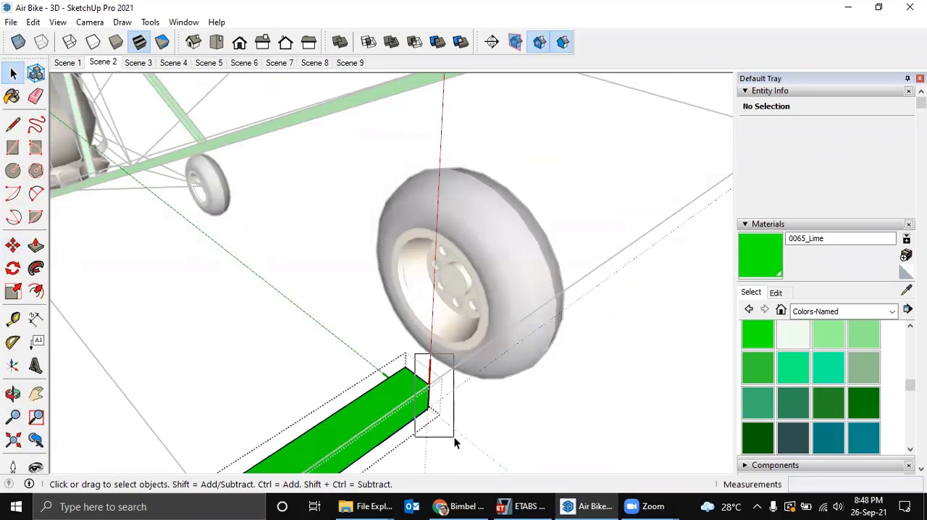
click(454, 431)
double_click(400, 387)
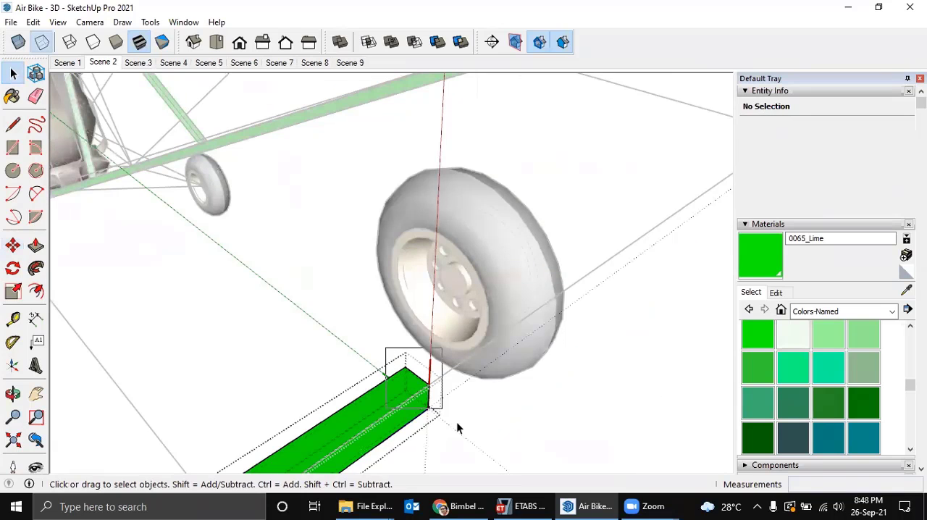
drag(470, 433, 470, 434)
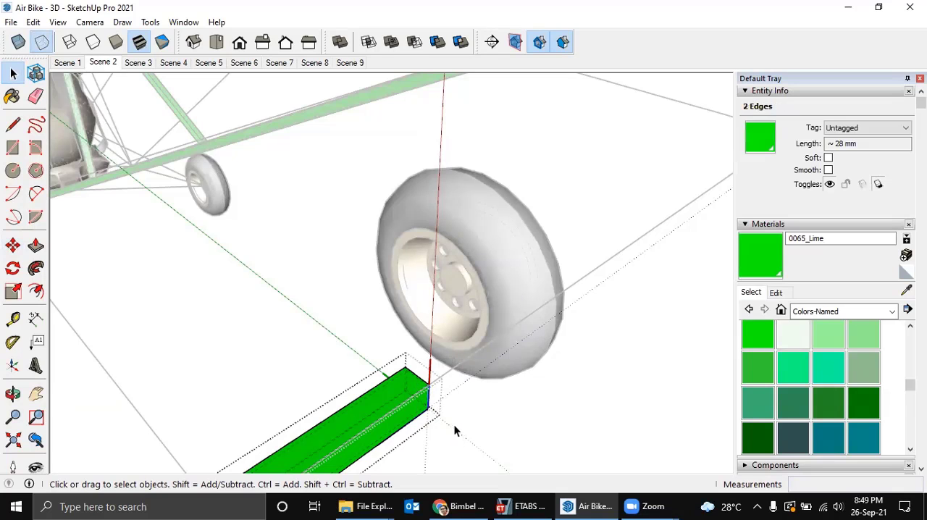
key(m)
click(444, 405)
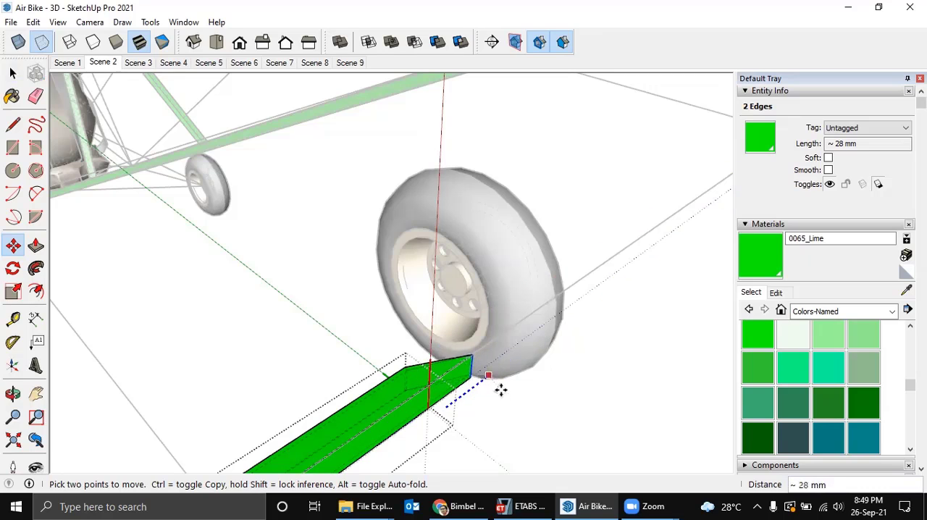
key(Escape)
key(space)
Stretch the trailing-edge tube's inboard end along its length to the inner corner of the tailplane outline.
key(ctrl+a)
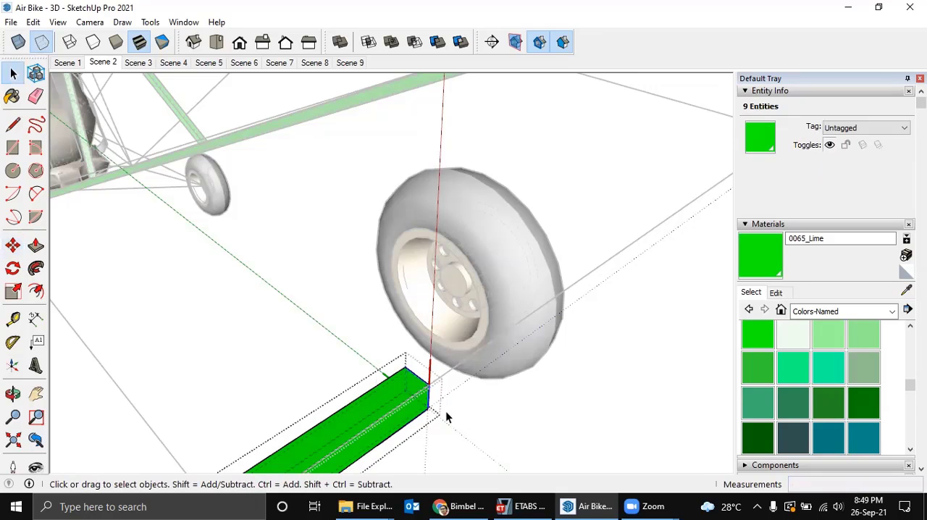
key(m)
click(428, 383)
scroll(494, 349, down, 2)
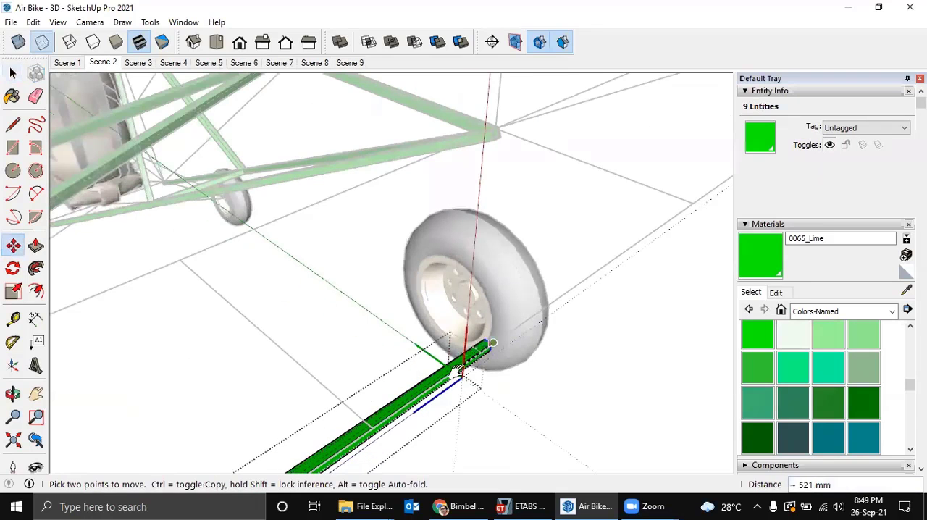
middle_drag(483, 360, 434, 387)
scroll(565, 297, down, 1)
middle_drag(571, 292, 463, 308)
click(461, 296)
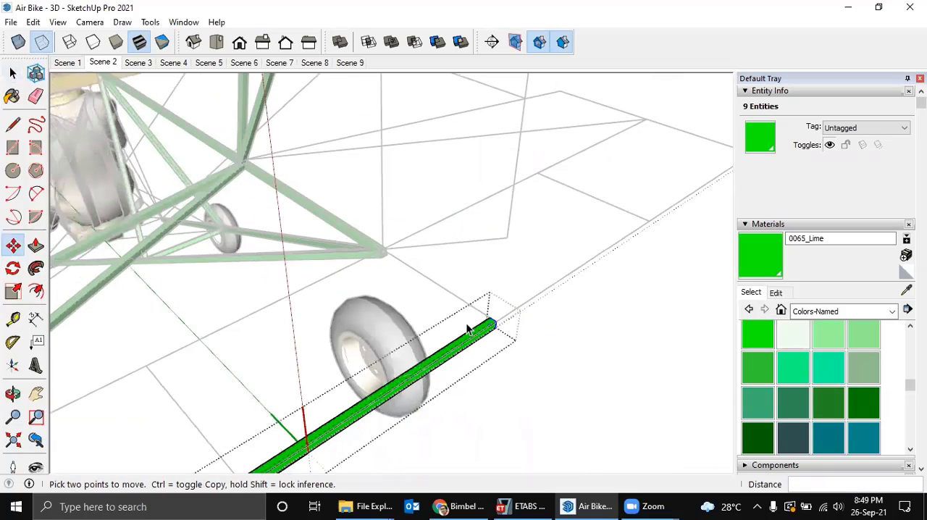
scroll(463, 333, up, 2)
key(space)
middle_drag(503, 288, 320, 382)
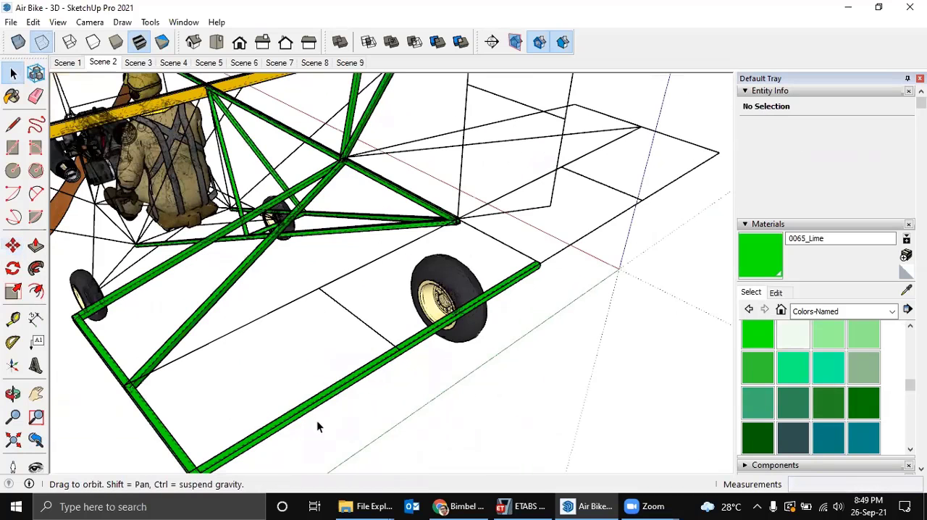
scroll(317, 427, up, 3)
scroll(409, 442, down, 2)
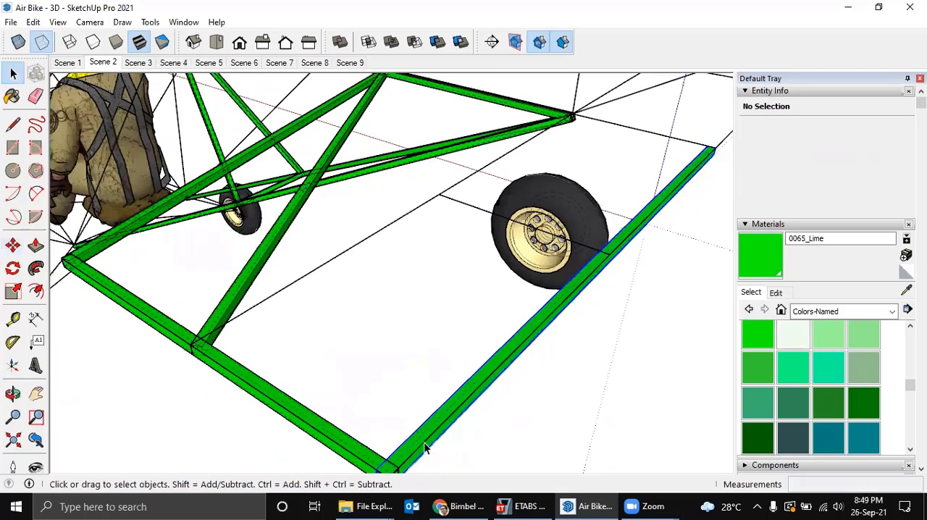
Copy the trailing-edge tube forward onto the tailplane's middle spanwise line, between the tip tube and the fuselage's rear end.
click(424, 443)
key(m)
click(426, 436)
key(ctrl)
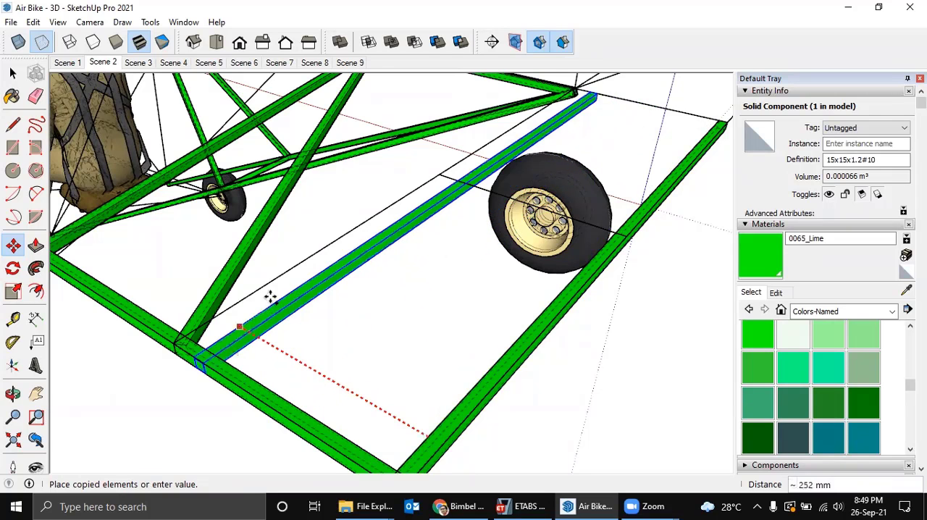
scroll(270, 297, down, 2)
click(288, 296)
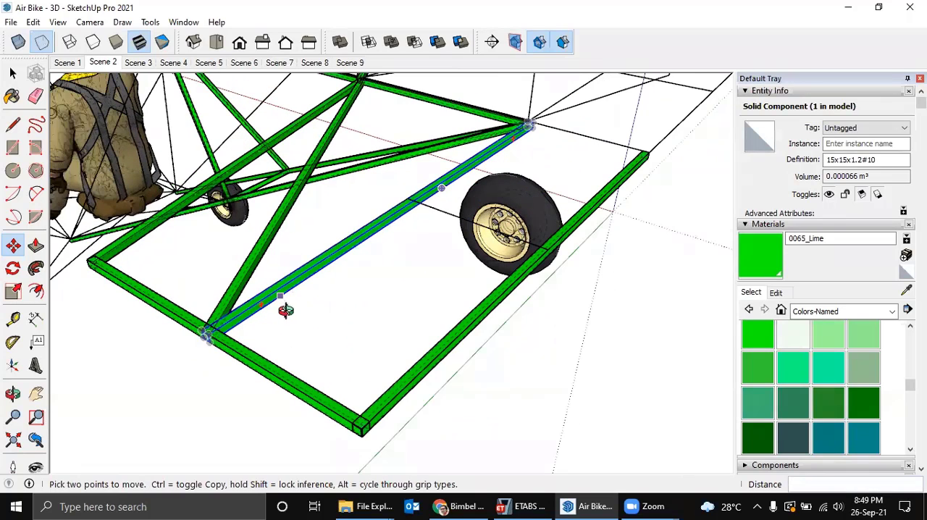
middle_drag(374, 324, 401, 338)
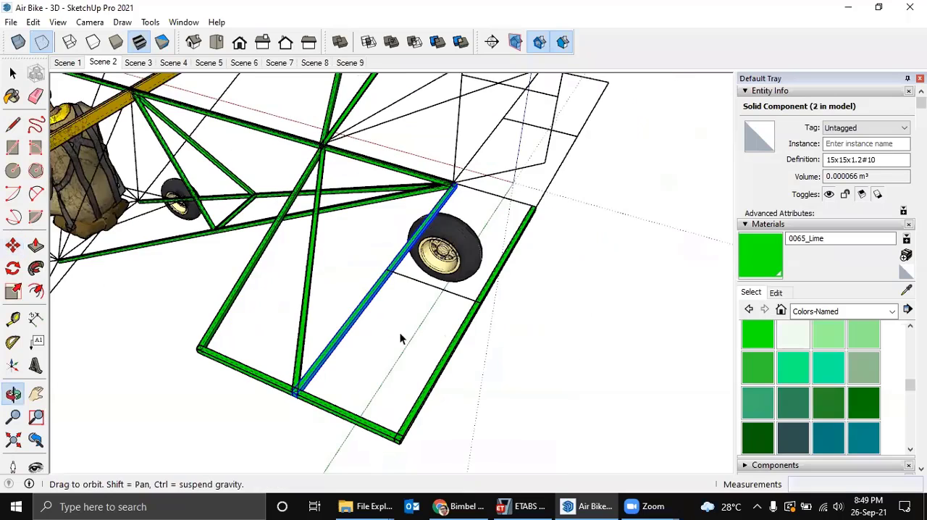
key(space)
click(481, 396)
Copy the tip tube 485 mm inboard onto the intermediate rib line at the trailing edge.
scroll(362, 419, up, 2)
click(385, 413)
scroll(440, 418, up, 3)
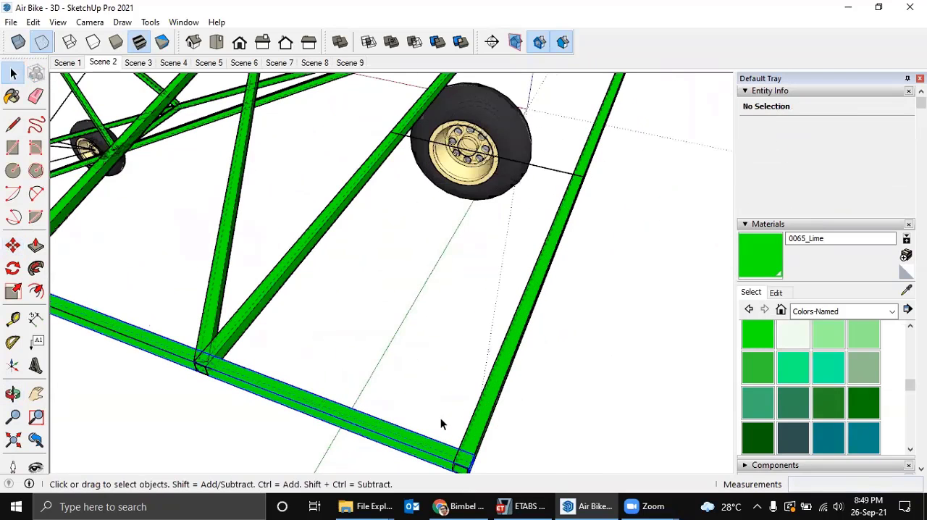
click(462, 436)
key(m)
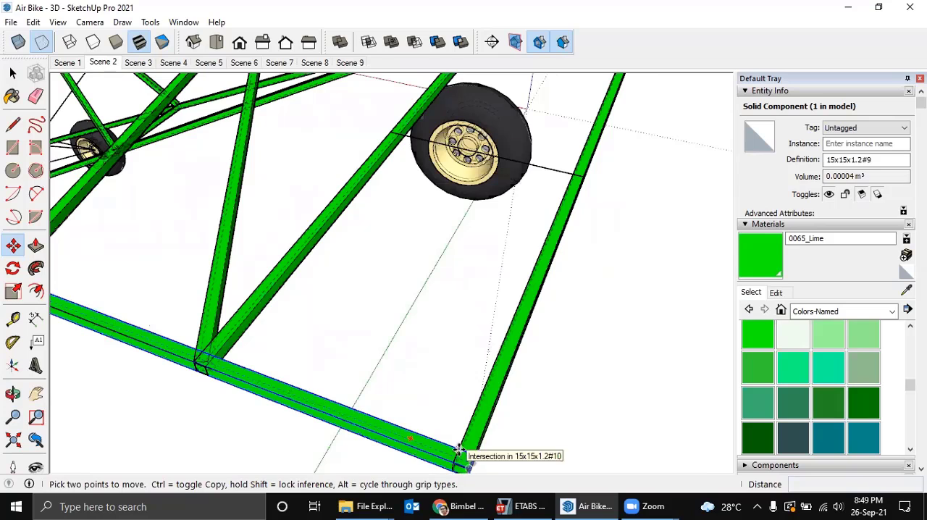
click(459, 450)
key(ctrl)
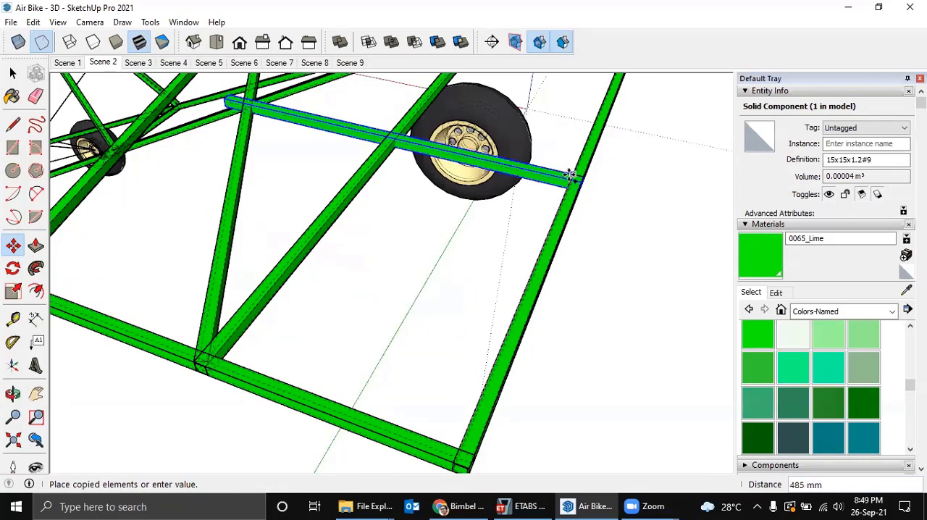
click(571, 174)
key(space)
Hide the back edges and make the copied intermediate rib tube unique.
right_click(419, 200)
middle_drag(390, 231, 327, 196)
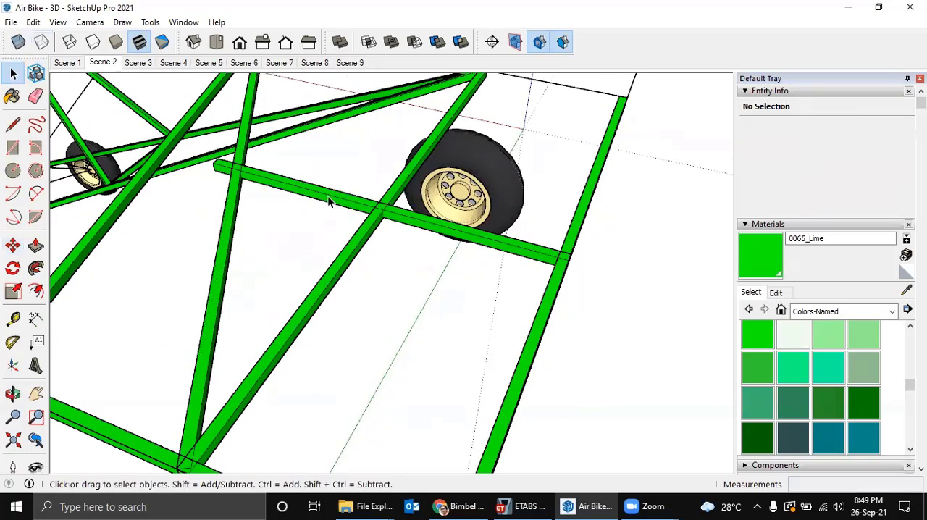
right_click(328, 195)
click(373, 249)
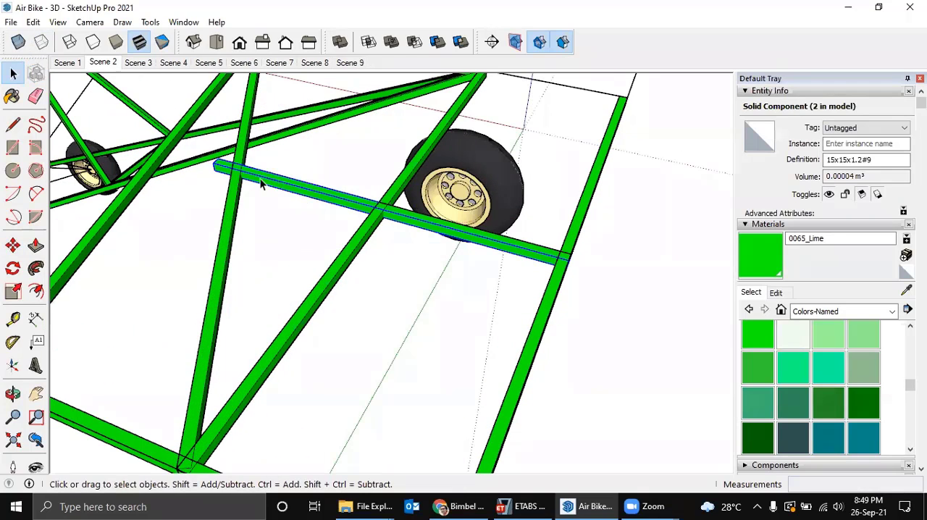
Shorten the intermediate rib by moving its front end back to the tailplane's middle spanwise tube.
double_click(260, 178)
middle_drag(228, 179, 249, 215)
key(m)
click(244, 235)
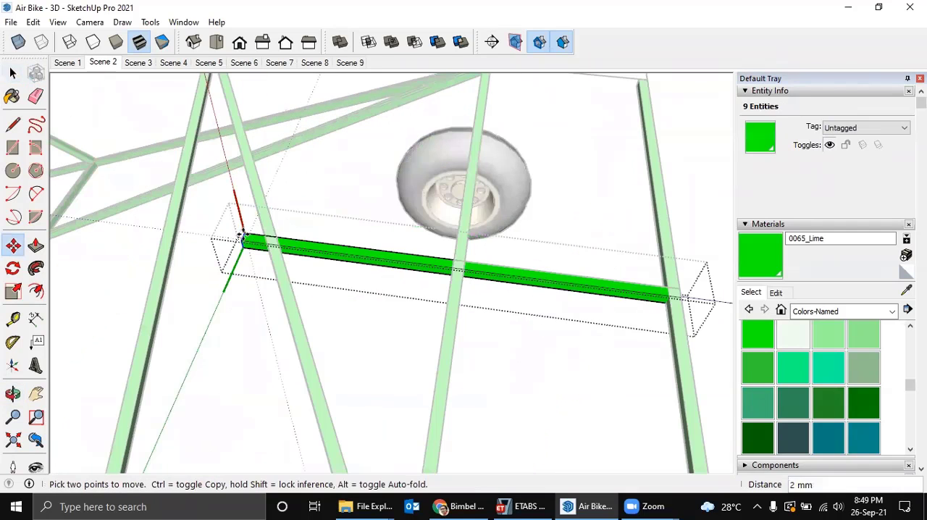
click(467, 248)
key(space)
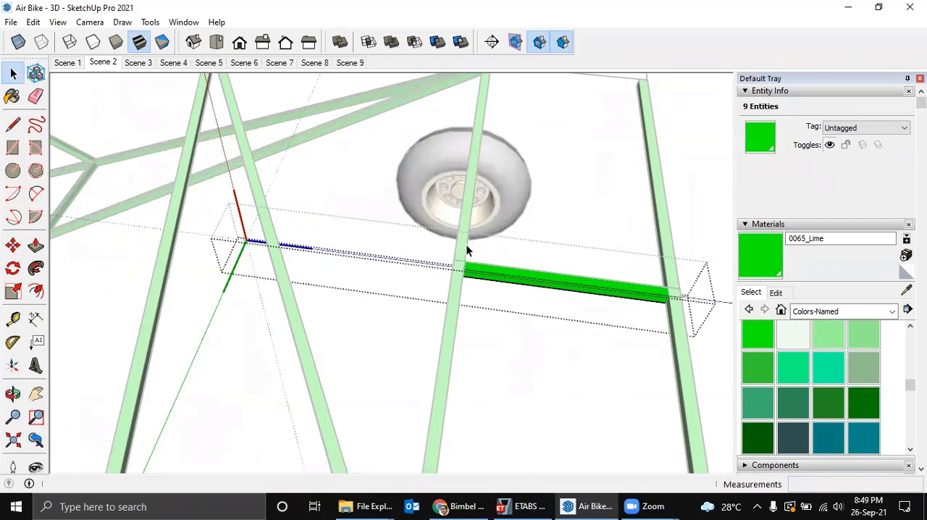
key(Escape)
scroll(484, 283, down, 3)
scroll(469, 290, down, 2)
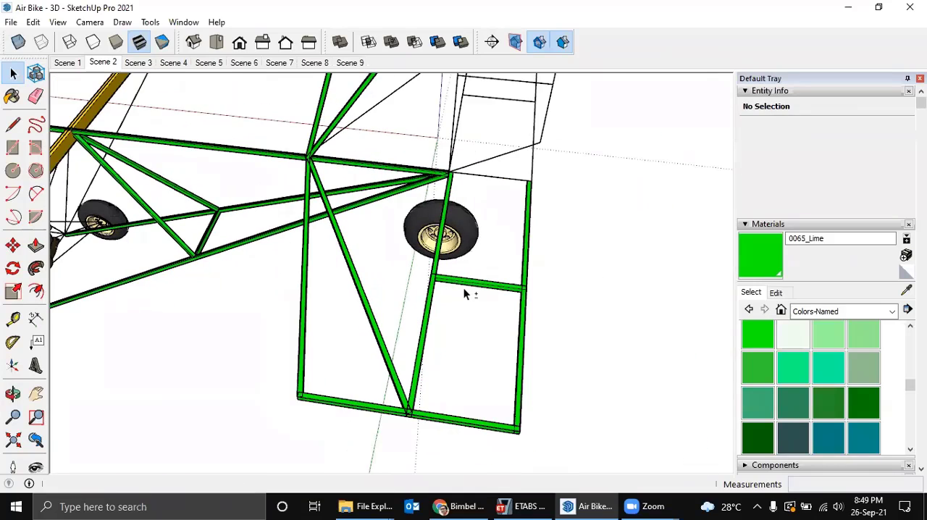
Copy the six tubes of the finished tailplane half across to the opposite side of the aircraft.
middle_drag(468, 292, 517, 280)
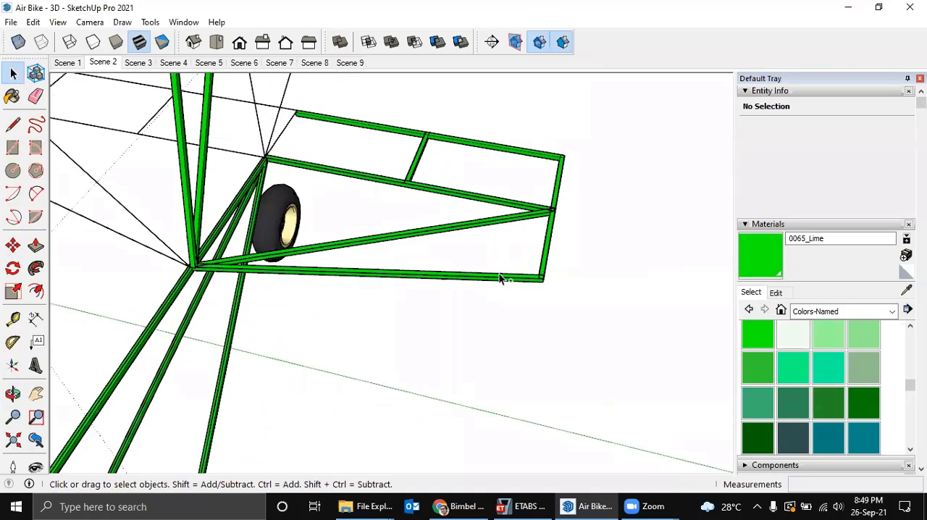
click(498, 274)
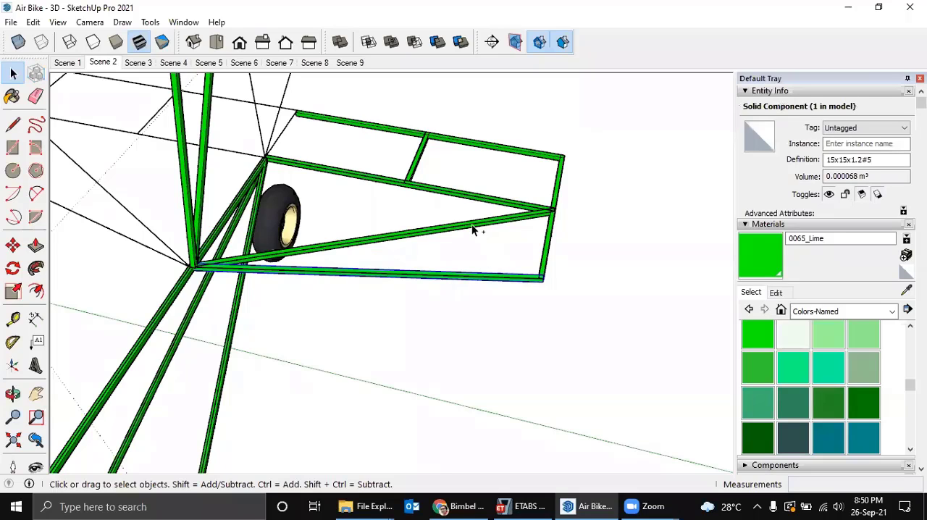
ctrl+click(473, 199)
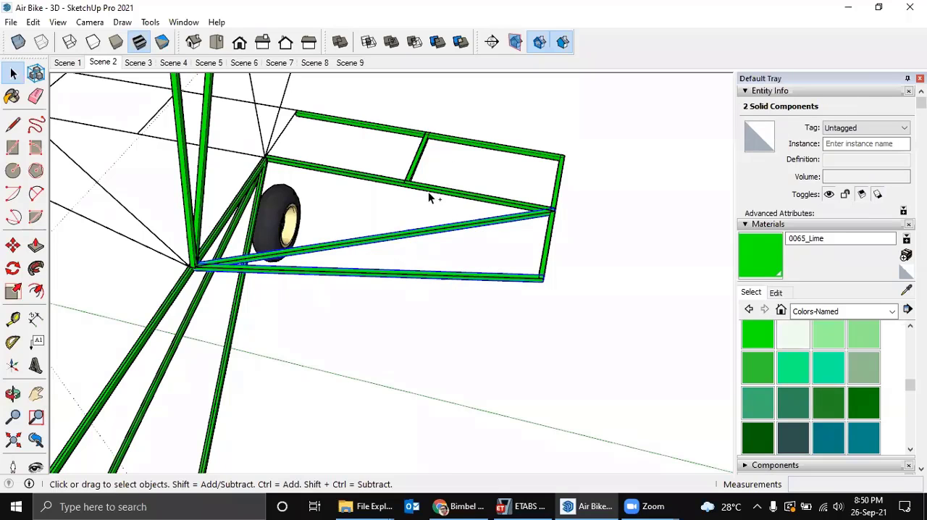
ctrl+click(554, 233)
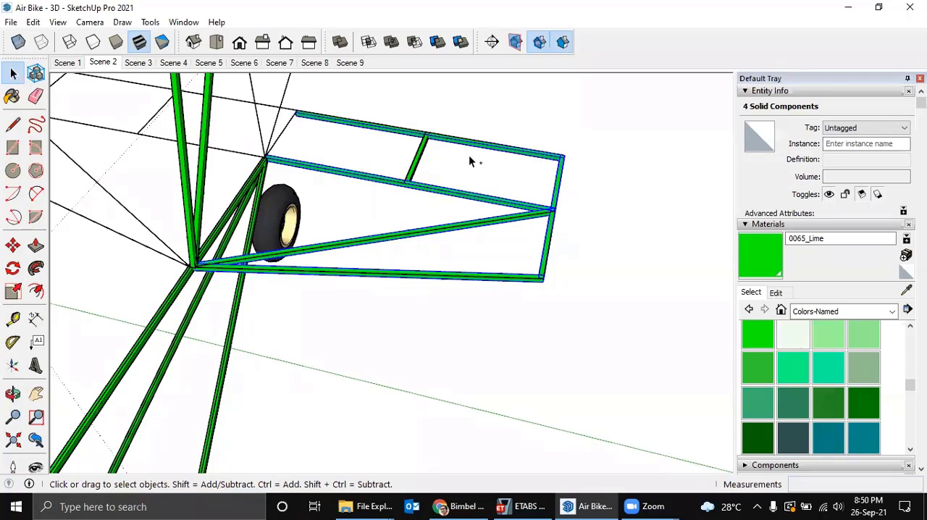
middle_drag(424, 165, 486, 258)
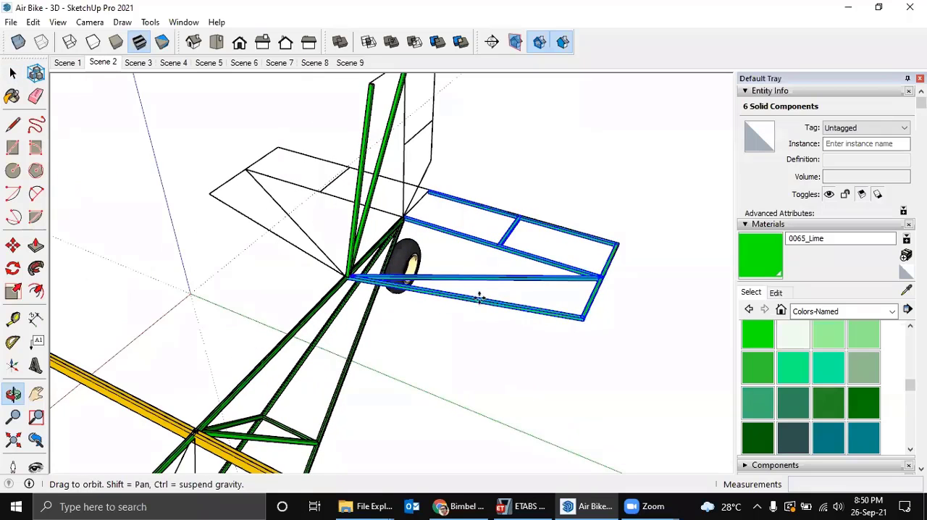
key(m)
click(475, 325)
key(ctrl)
mouse_move(391, 319)
middle_down()
mouse_move(416, 331)
mouse_move(402, 322)
middle_up()
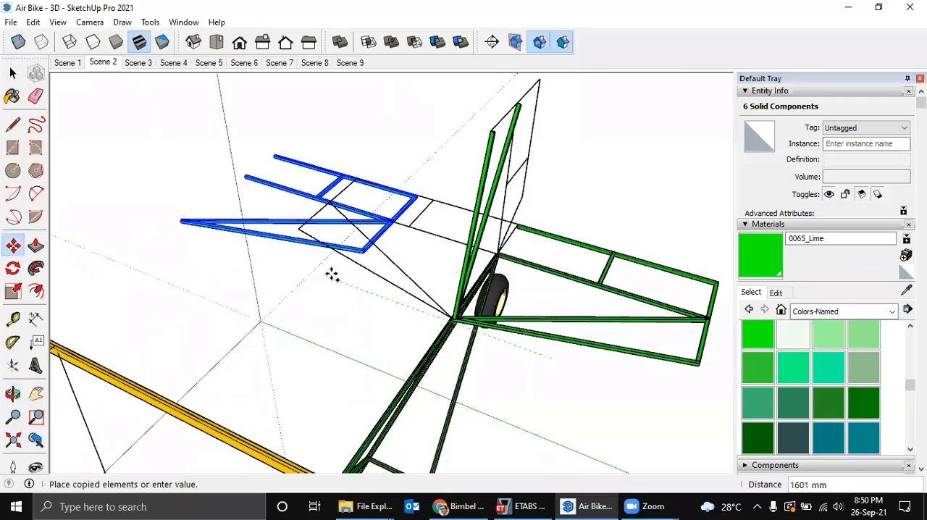
middle_drag(314, 263, 362, 268)
click(380, 262)
key(s)
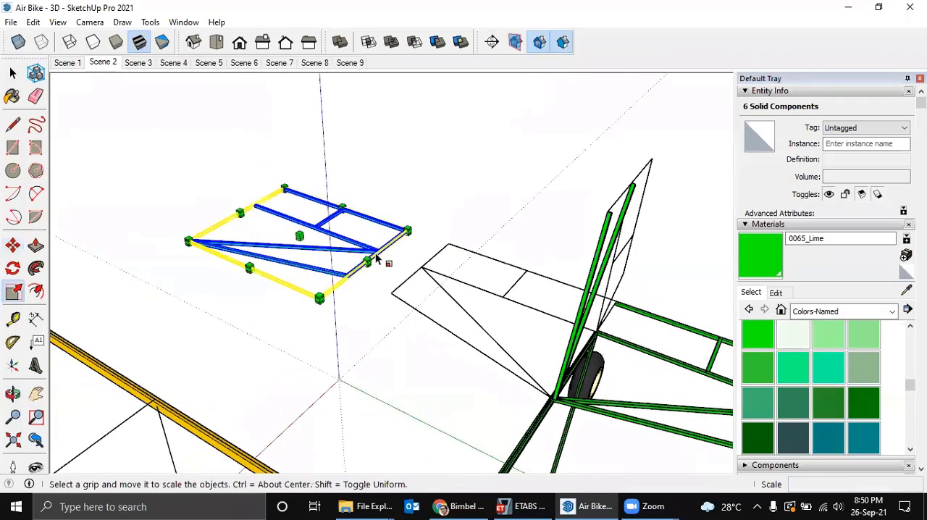
scroll(375, 259, up, 4)
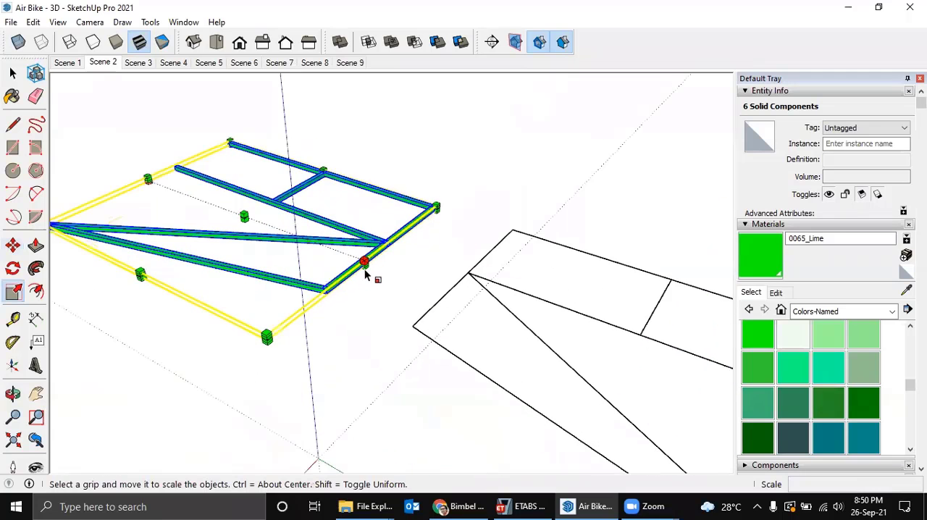
scroll(365, 267, up, 4)
scroll(364, 255, down, 2)
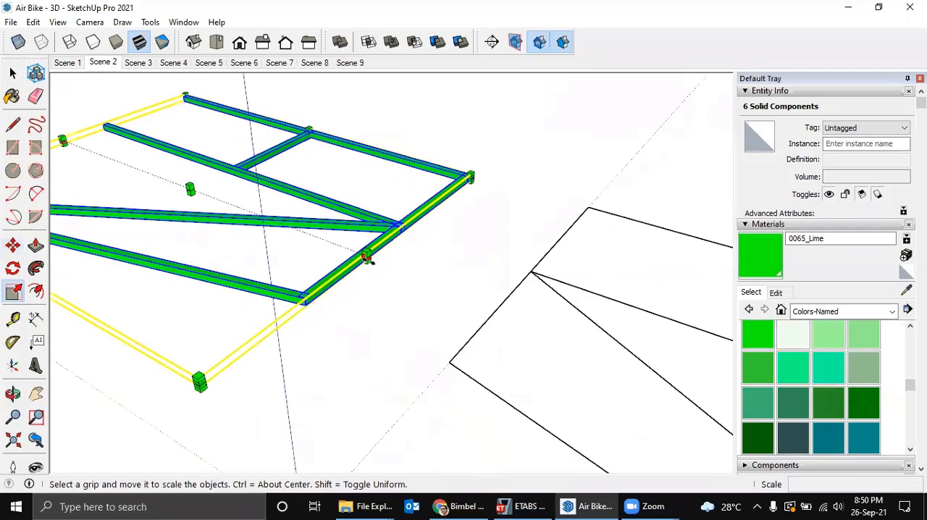
scroll(380, 249, down, 1)
key(space)
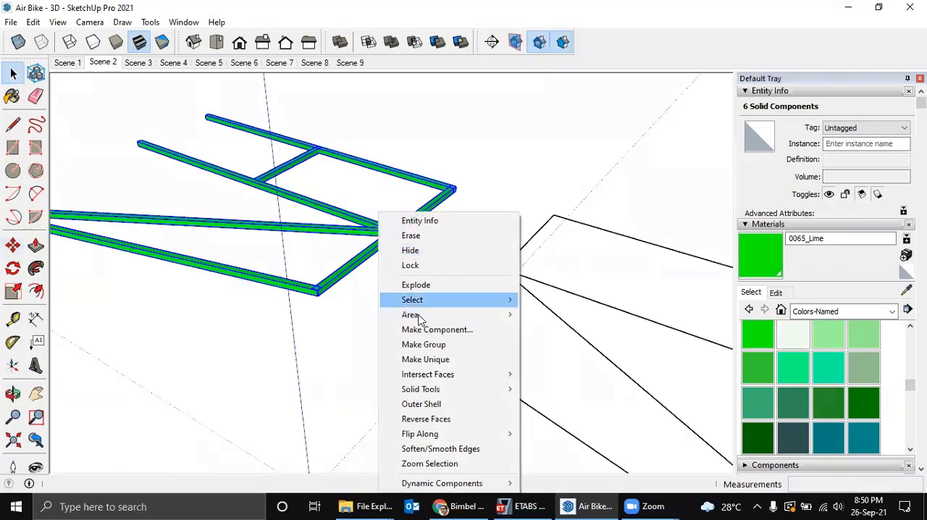
Flip the six copied tailplane tubes along the green direction and move them to join the original half at the aircraft's centreline.
mouse_move(483, 438)
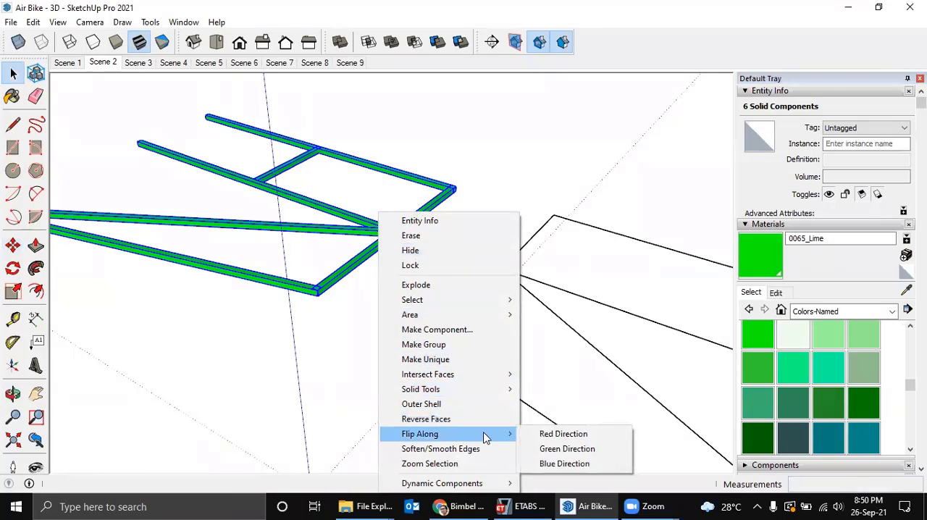
click(544, 448)
middle_drag(428, 352, 343, 451)
scroll(497, 298, up, 5)
key(m)
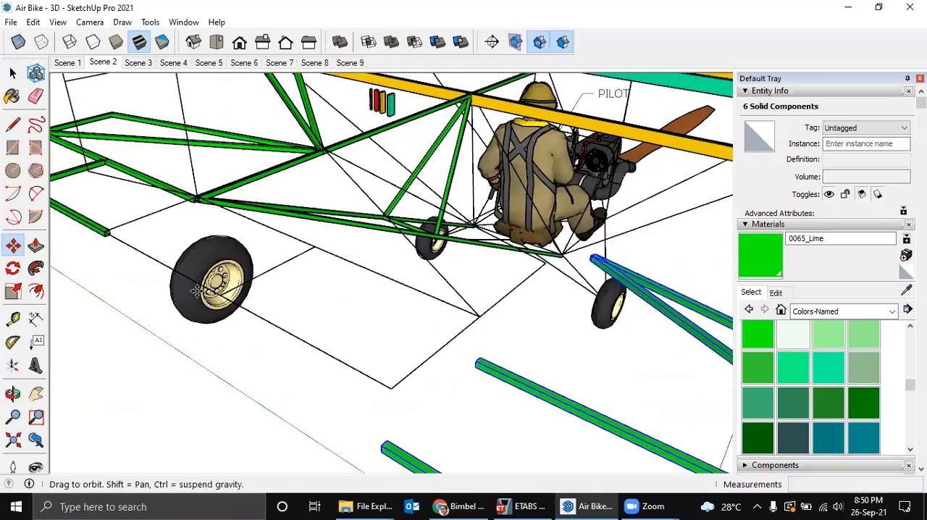
scroll(196, 291, up, 3)
middle_drag(206, 291, 456, 339)
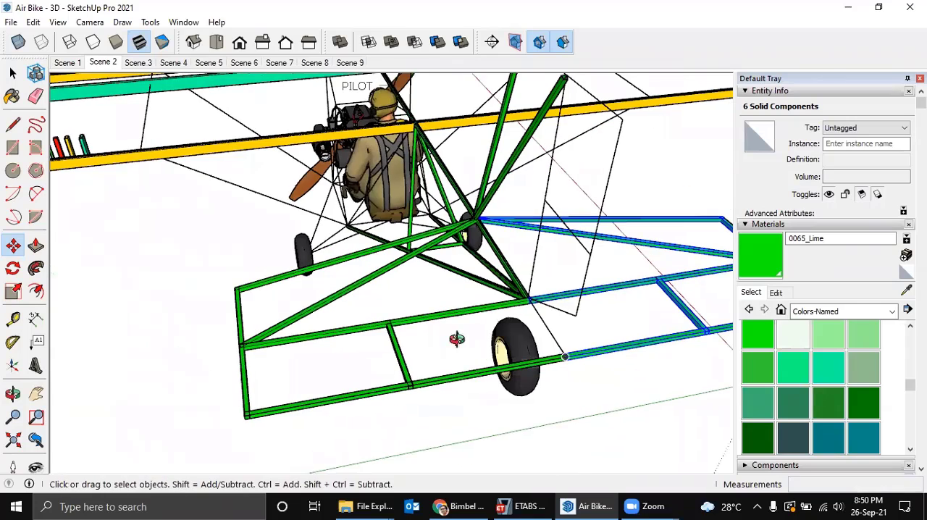
click(496, 387)
middle_drag(496, 387, 547, 390)
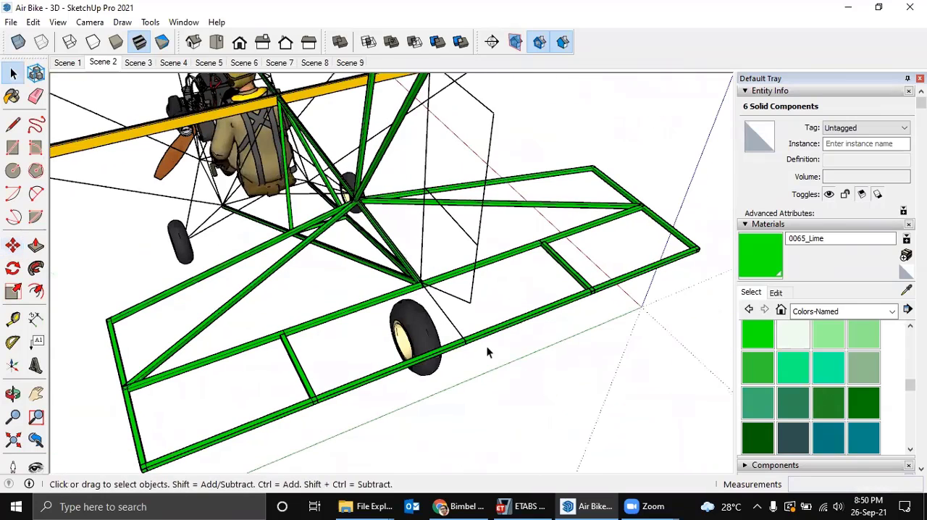
Merge the two trailing-edge tubes of the tailplane into one solid with the Union solid tool.
scroll(474, 330, up, 2)
shift+click(432, 345)
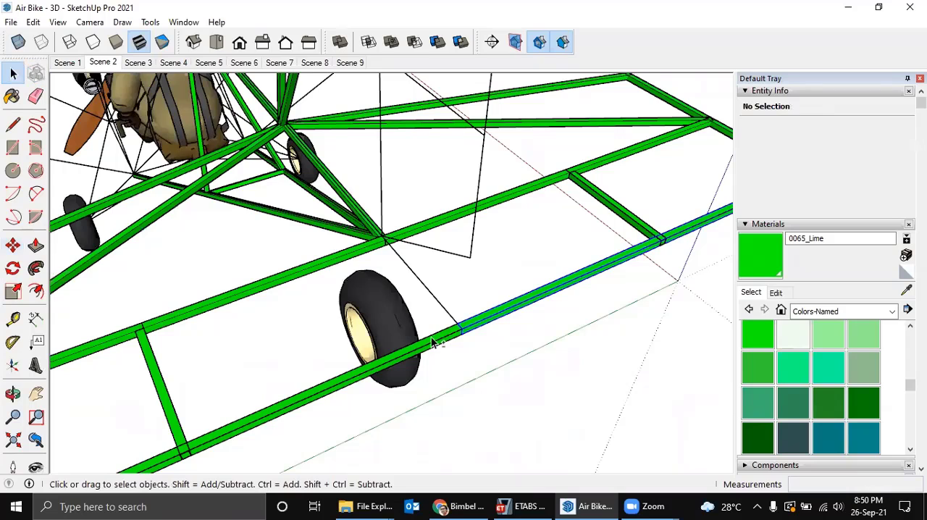
shift+click(432, 346)
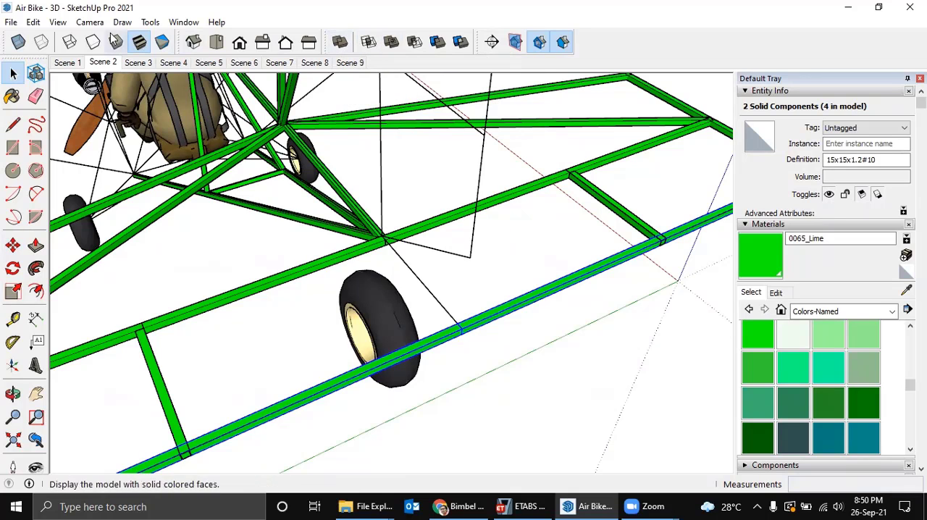
click(88, 23)
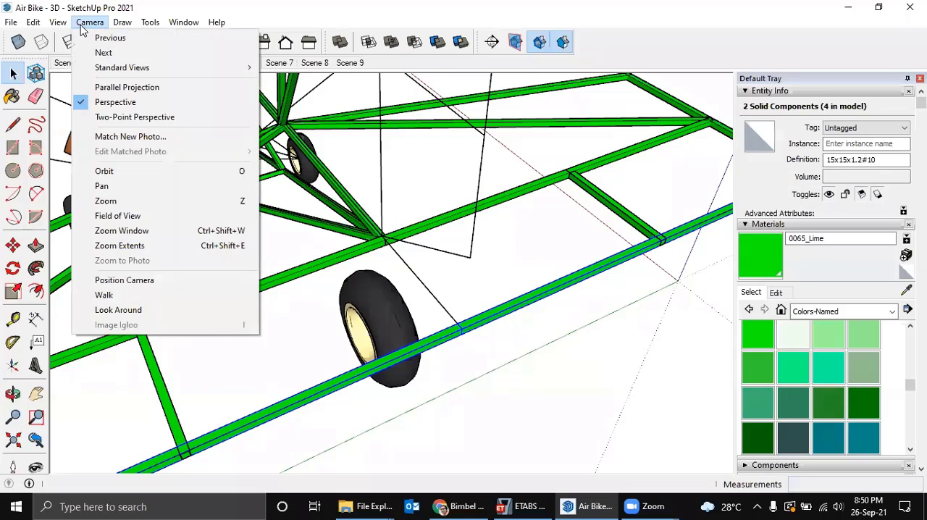
mouse_move(62, 27)
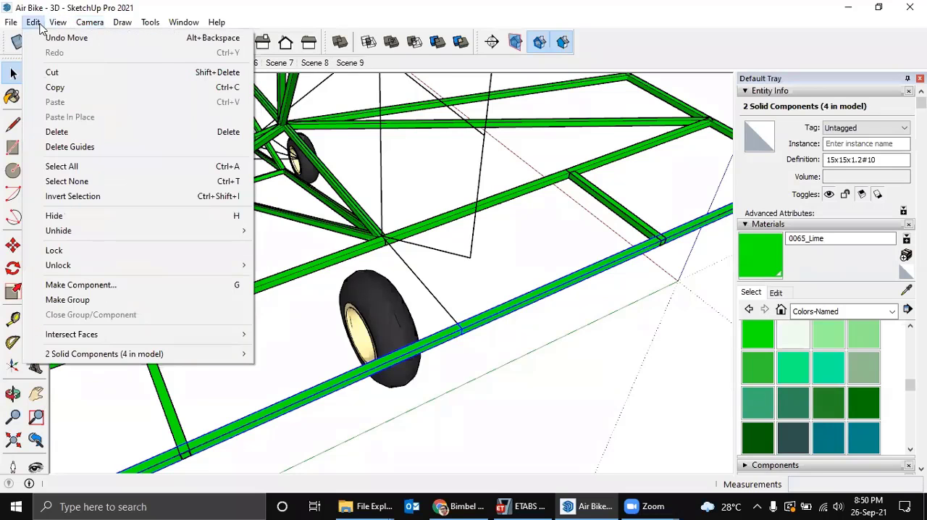
mouse_move(138, 24)
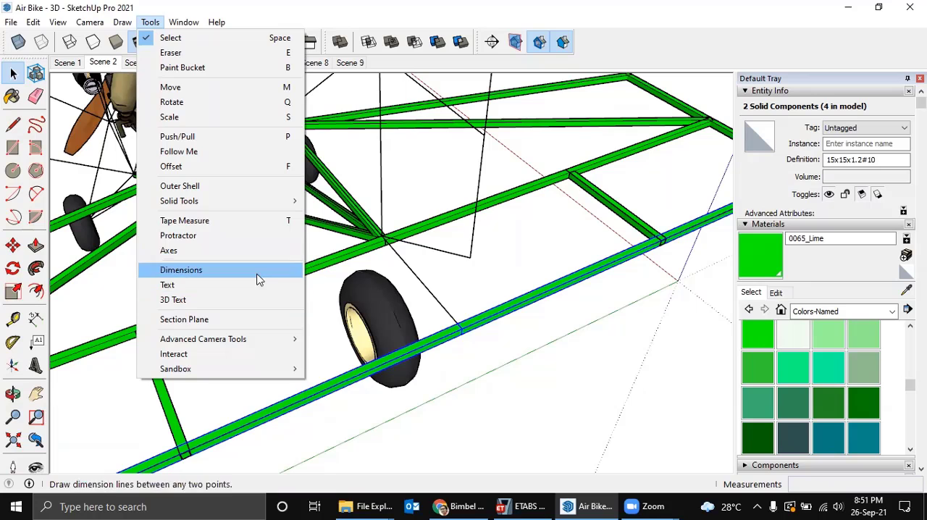
mouse_move(265, 202)
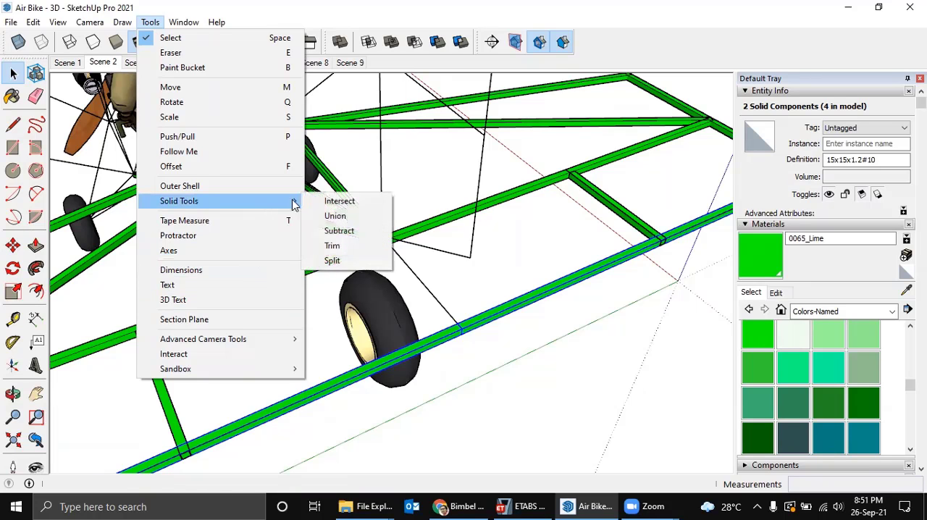
click(336, 217)
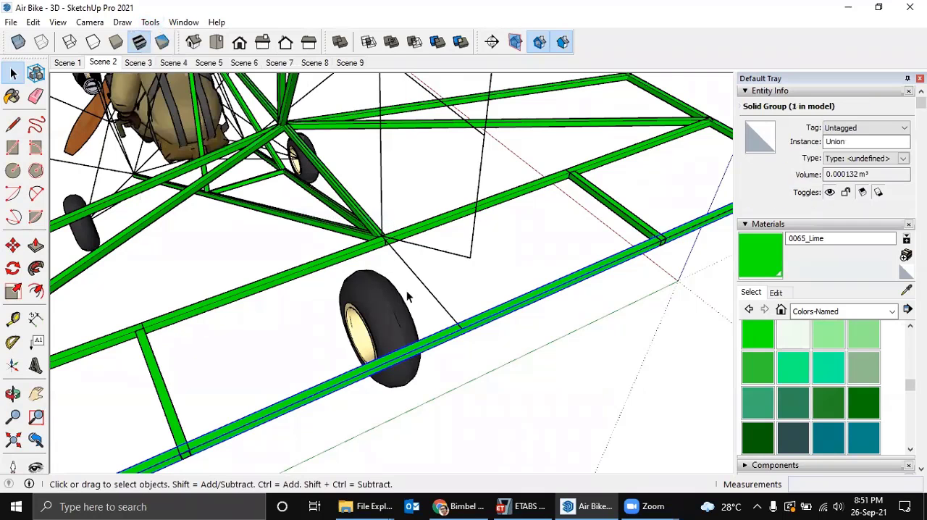
click(513, 280)
click(376, 357)
Union the two middle spanwise tubes of the tailplane halves into a single solid.
click(409, 234)
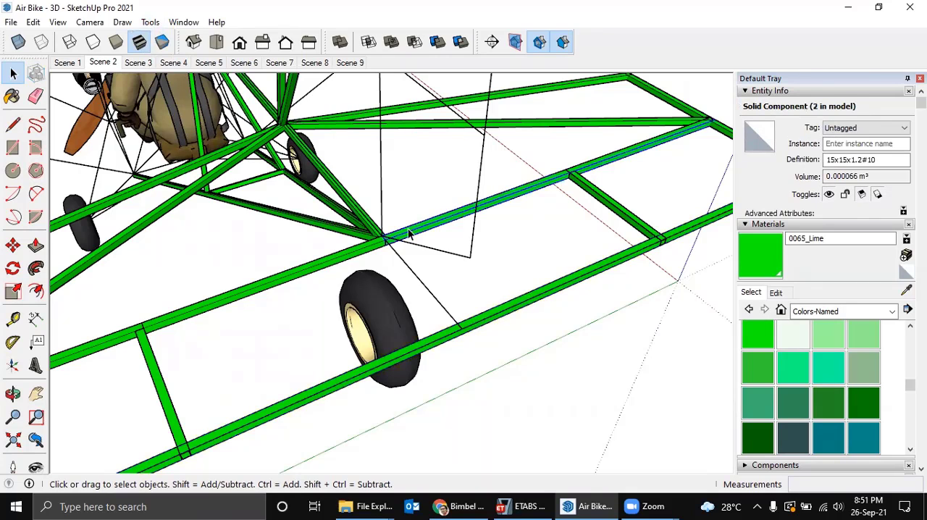
shift+click(355, 249)
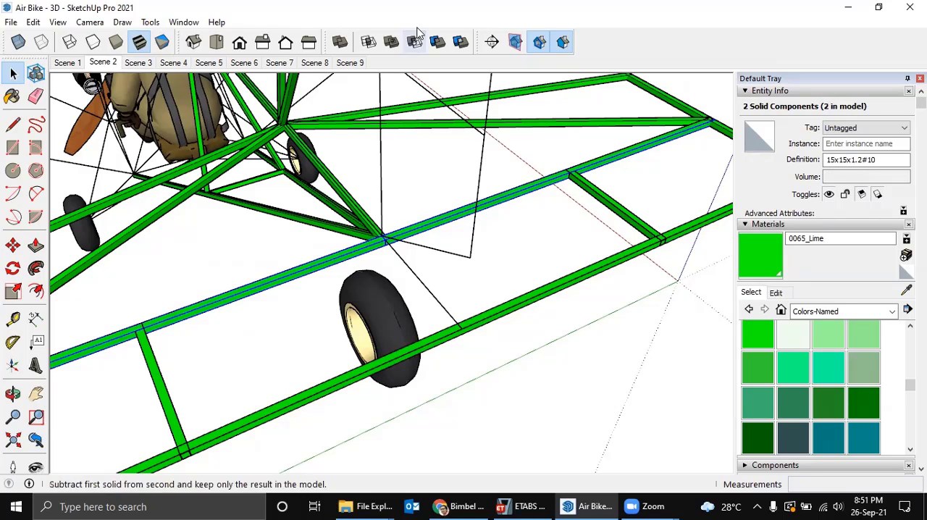
click(391, 42)
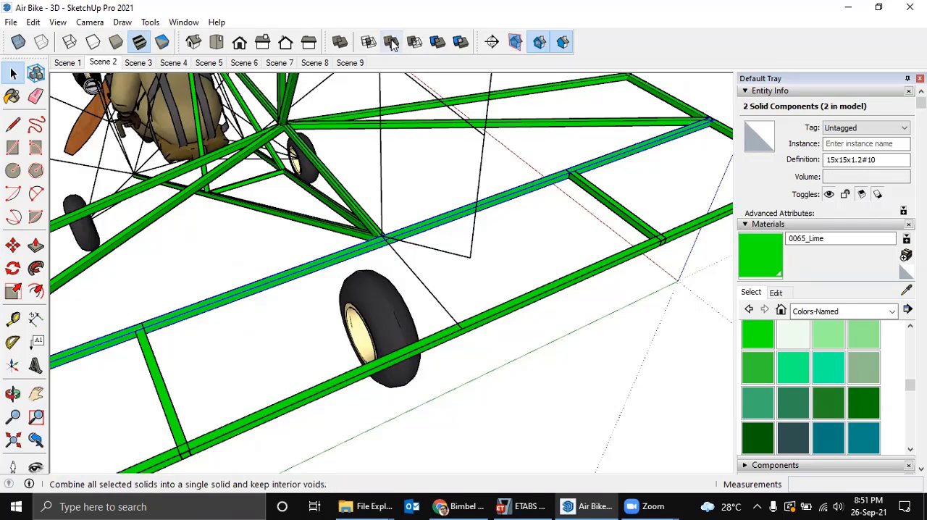
click(496, 246)
click(434, 223)
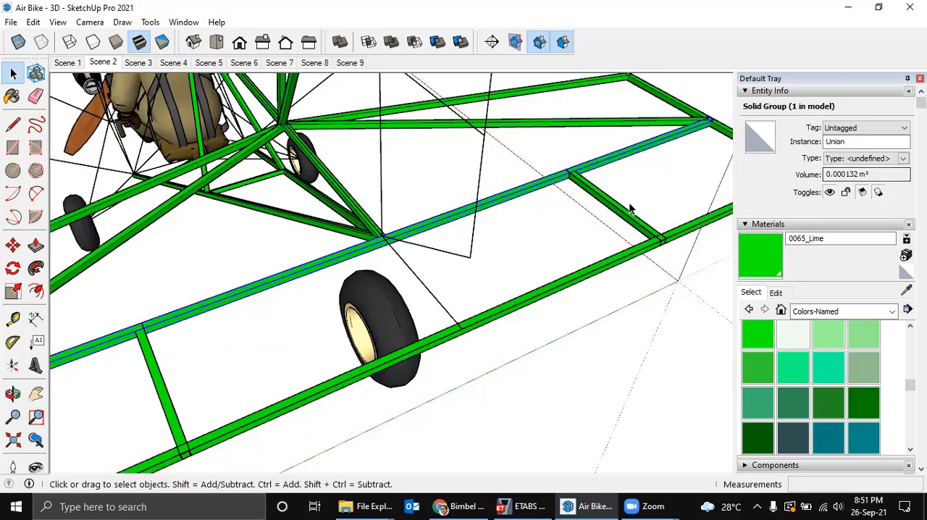
click(547, 227)
scroll(536, 217, down, 5)
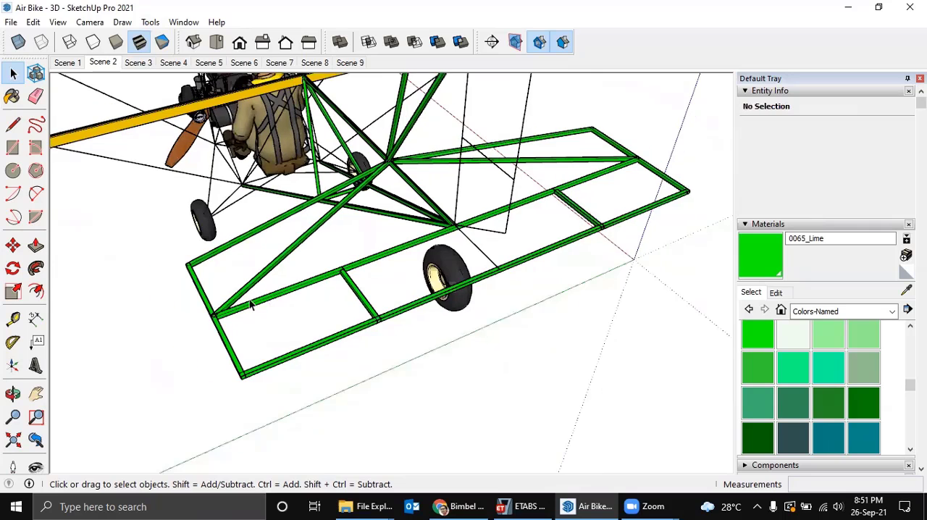
Open the component containing the wing's wireframe, reveal its hidden ribs and leave the component.
middle_drag(369, 283, 440, 283)
drag(434, 261, 475, 268)
middle_drag(372, 271, 312, 271)
scroll(290, 239, up, 2)
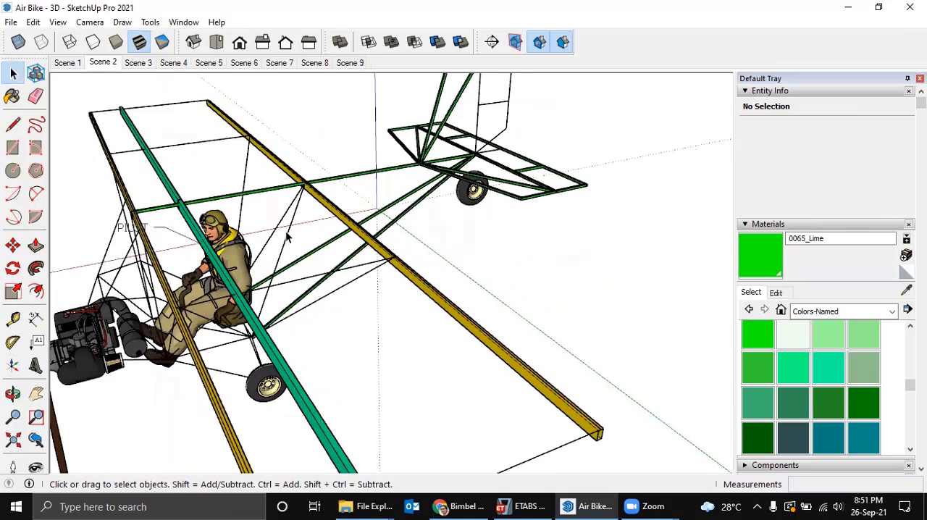
double_click(287, 231)
middle_drag(288, 232, 536, 211)
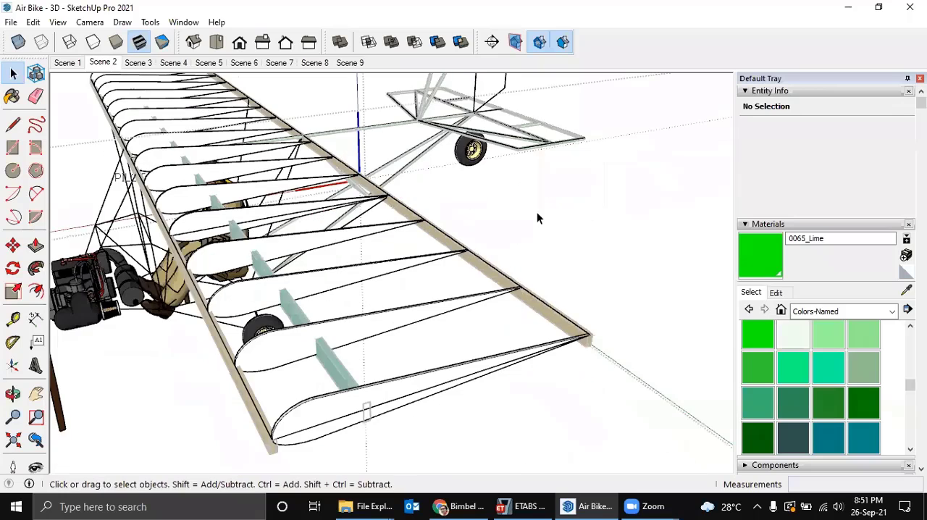
click(481, 240)
scroll(467, 258, down, 2)
middle_drag(455, 283, 446, 248)
scroll(409, 318, down, 2)
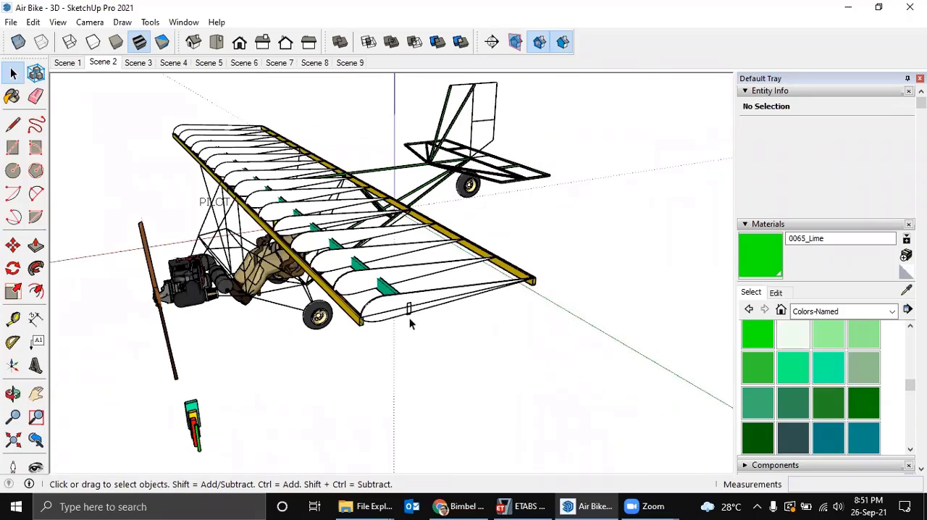
Copy the tip rib from inside the wing component and paste it outside, in front of the wing tip.
scroll(409, 317, up, 3)
middle_drag(362, 315, 319, 306)
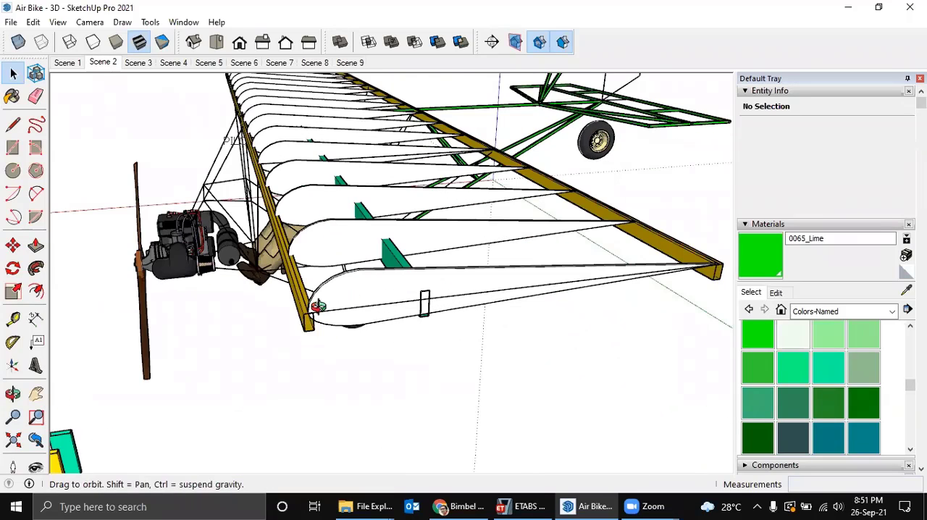
middle_drag(367, 323, 368, 306)
scroll(367, 304, up, 1)
click(368, 304)
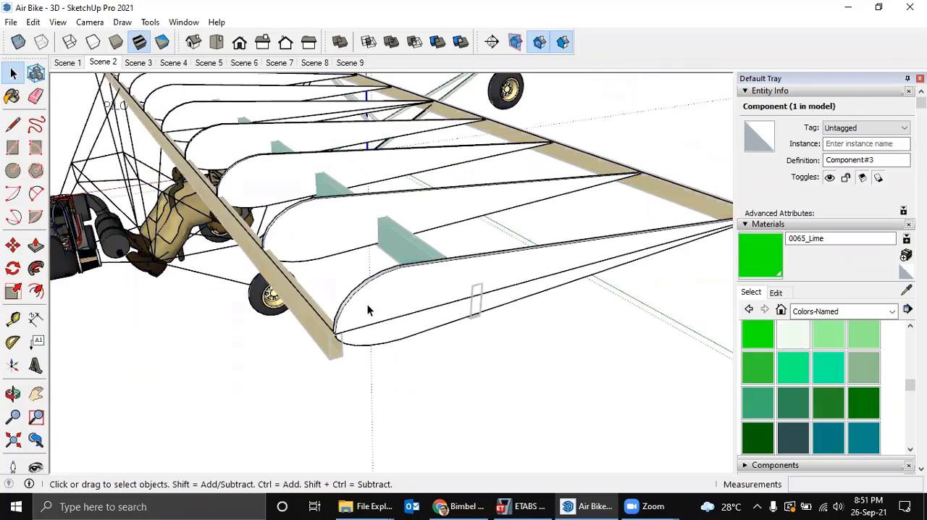
middle_drag(362, 299, 408, 344)
click(408, 344)
scroll(427, 356, down, 3)
key(ctrl+v)
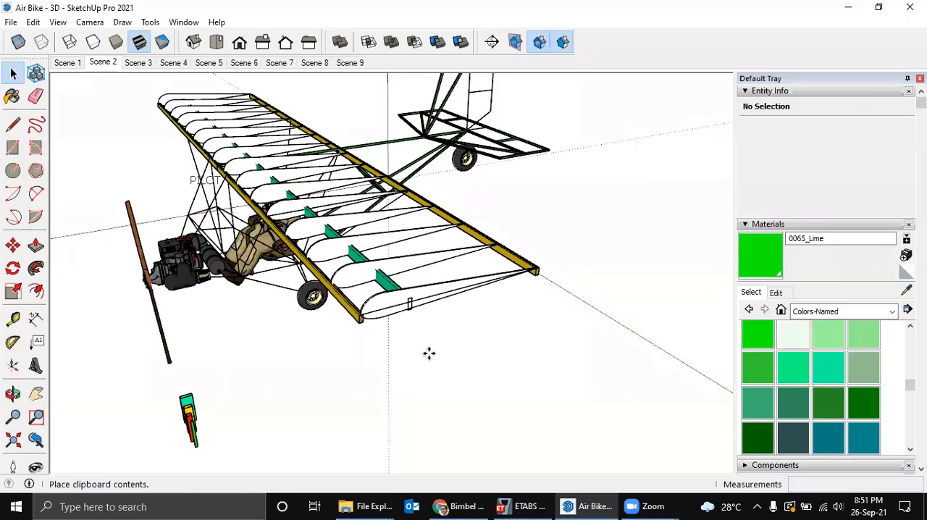
click(398, 354)
Move the pasted rib by its nose point onto the end of the front spar at the wing tip.
scroll(376, 362, up, 3)
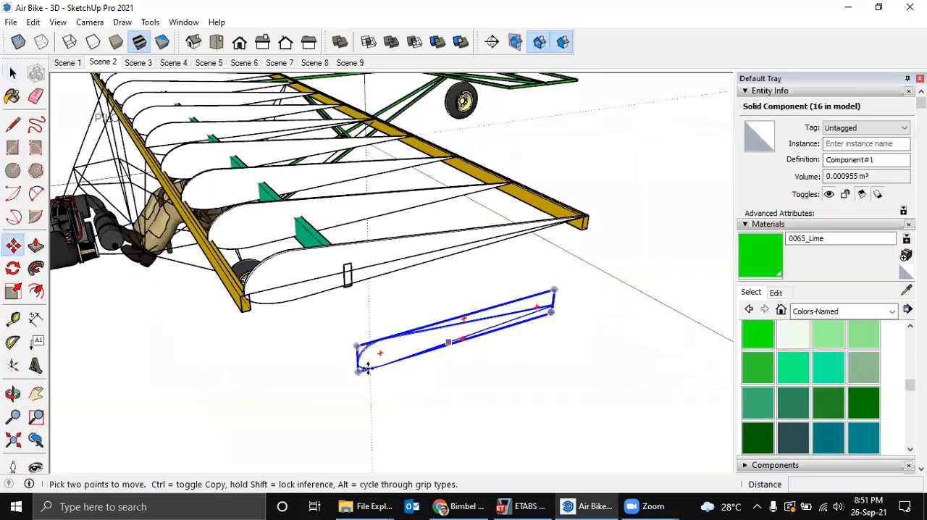
middle_drag(359, 364, 430, 370)
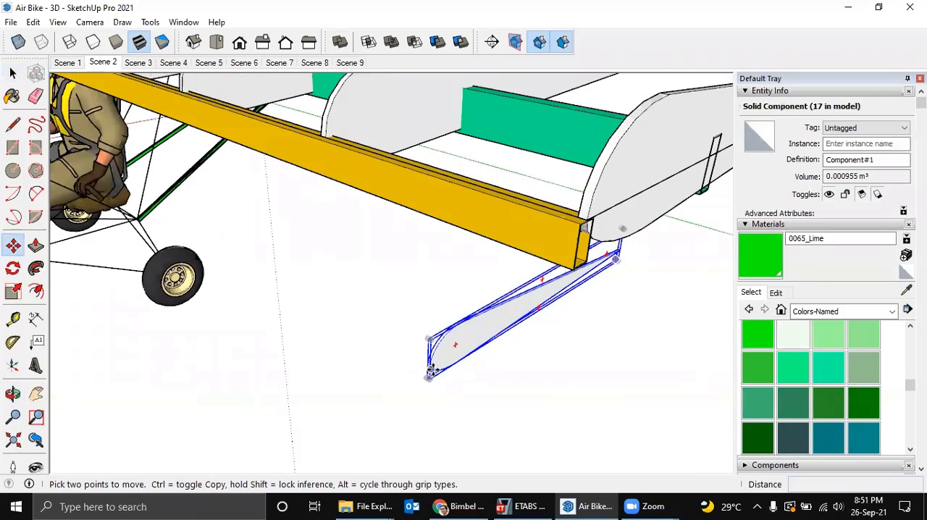
scroll(436, 373, up, 2)
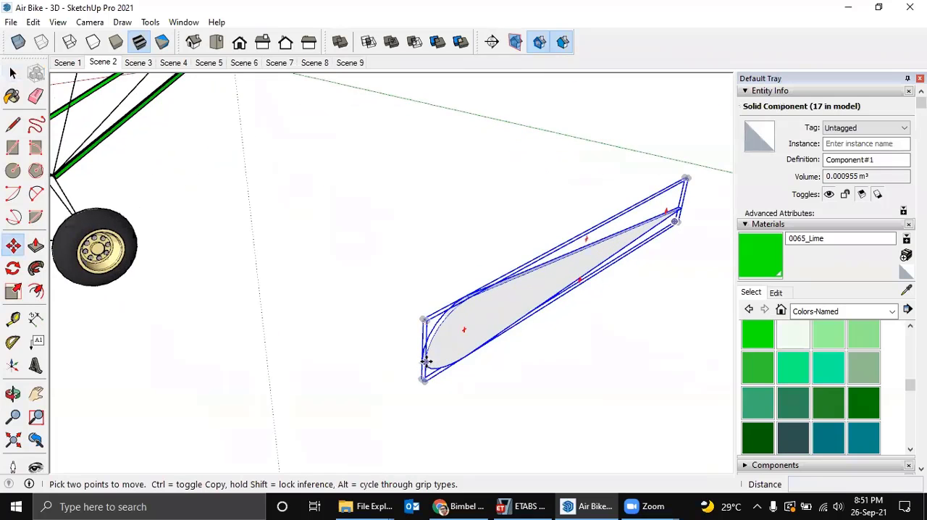
scroll(428, 360, down, 3)
middle_drag(453, 255, 434, 283)
scroll(467, 257, up, 3)
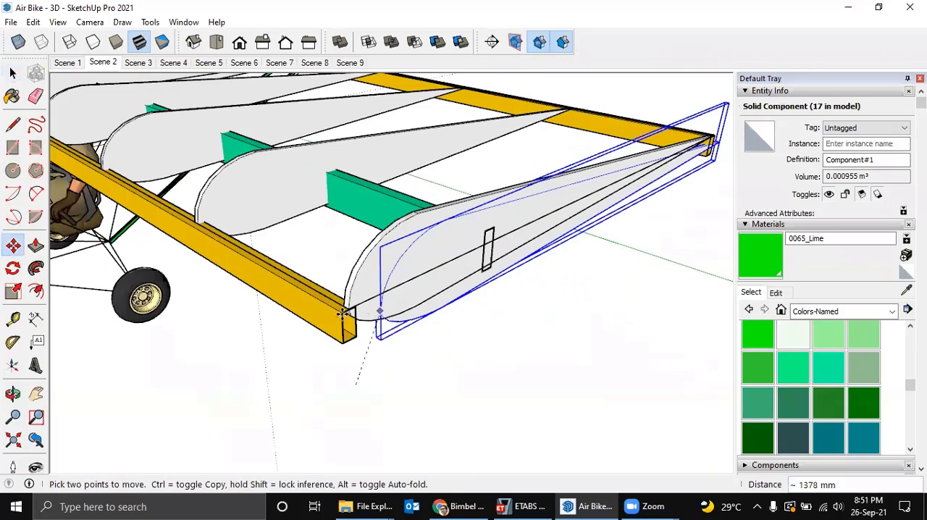
click(350, 314)
click(350, 312)
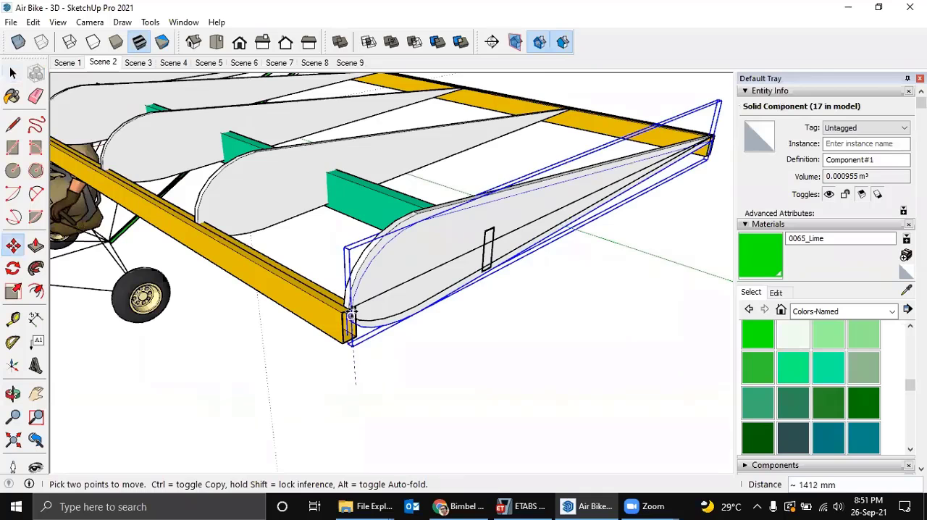
scroll(353, 303, down, 2)
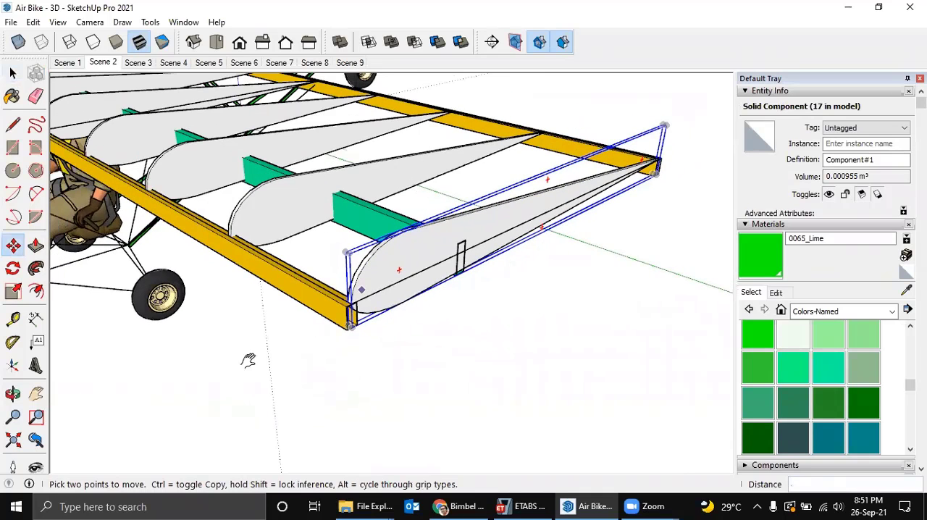
middle_drag(249, 357, 498, 182)
key(s)
scroll(523, 170, up, 4)
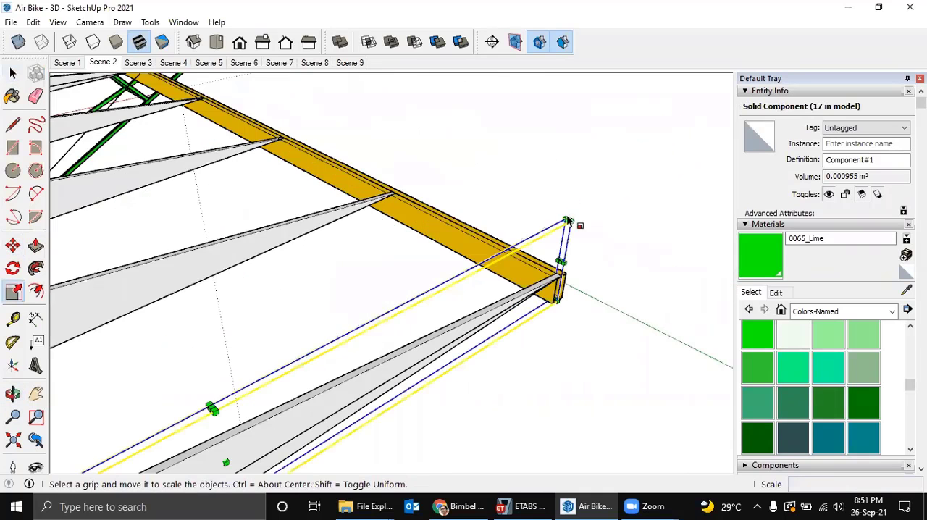
scroll(569, 220, up, 2)
shift+middle_drag(569, 220, 581, 264)
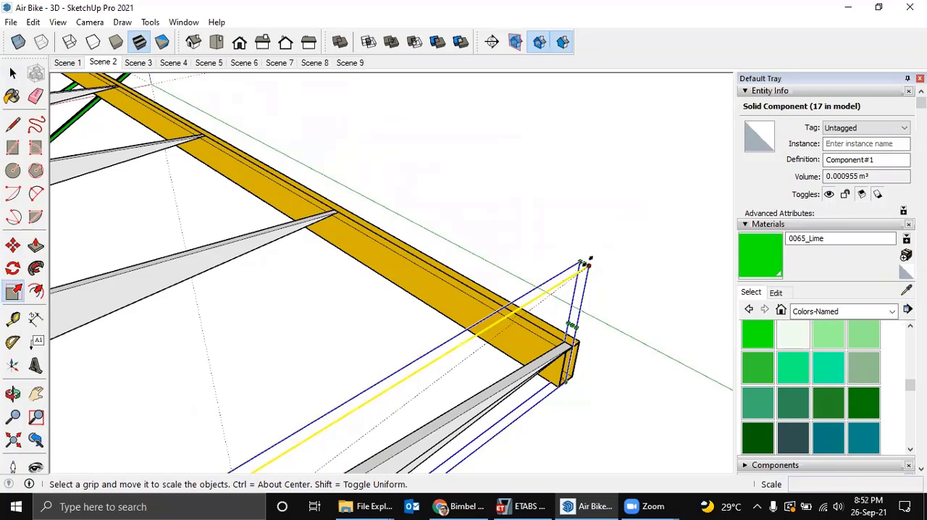
drag(583, 262, 652, 219)
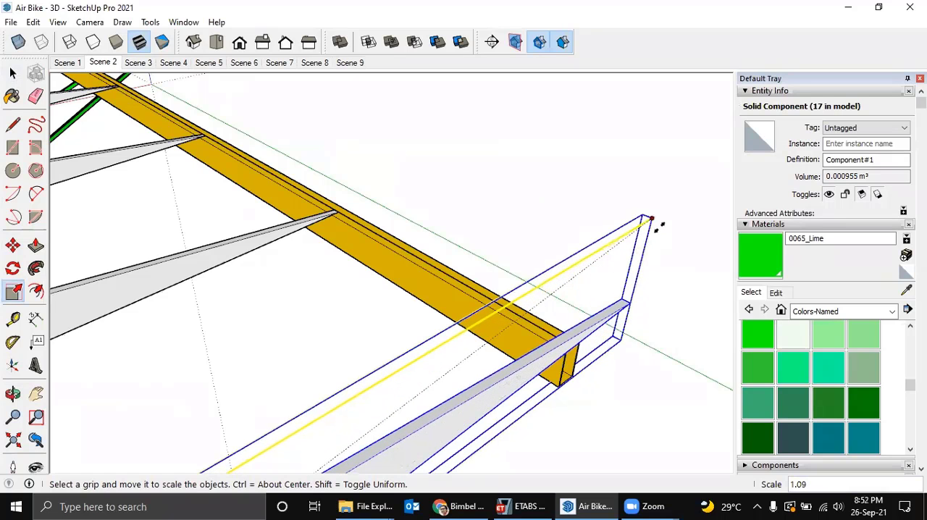
key(space)
Move the pasted rib outboard, clear of the wing tip.
scroll(640, 236, down, 3)
middle_drag(525, 330, 566, 298)
scroll(527, 407, down, 3)
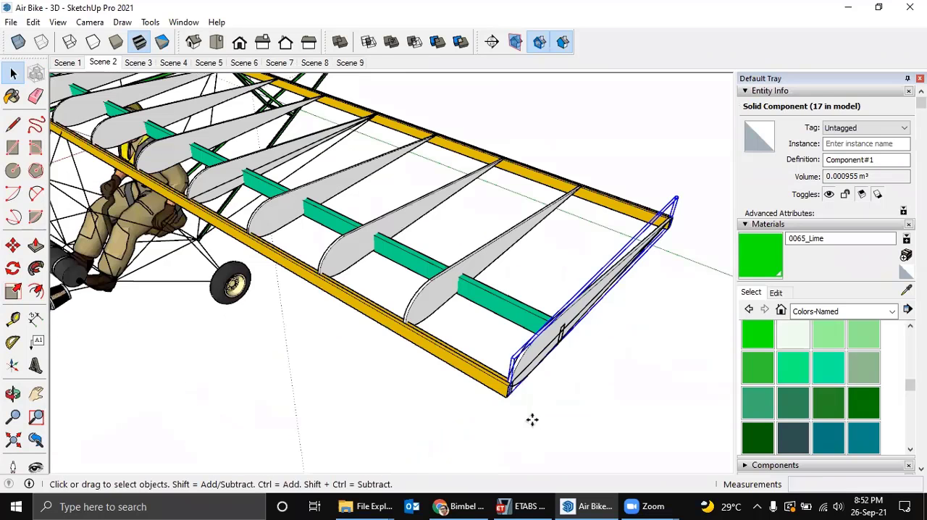
click(548, 425)
key(space)
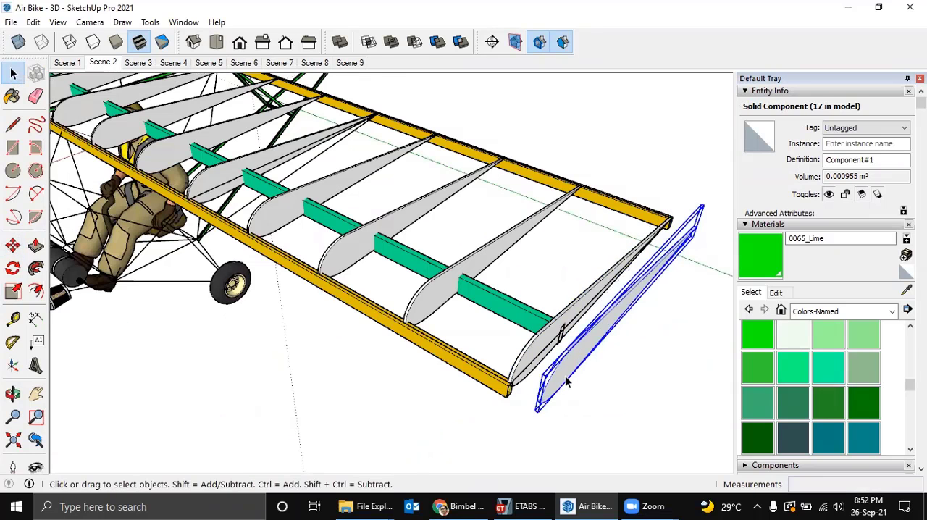
Explode the separate rib copy beside the wing tip into loose faces and edges and get the Eraser ready.
right_click(566, 377)
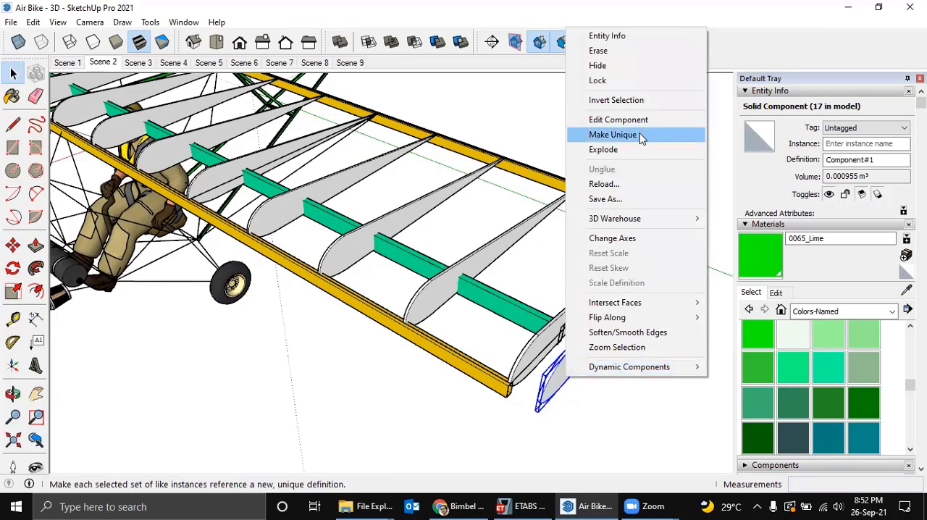
click(628, 147)
middle_drag(608, 376, 566, 337)
scroll(488, 385, up, 5)
key(e)
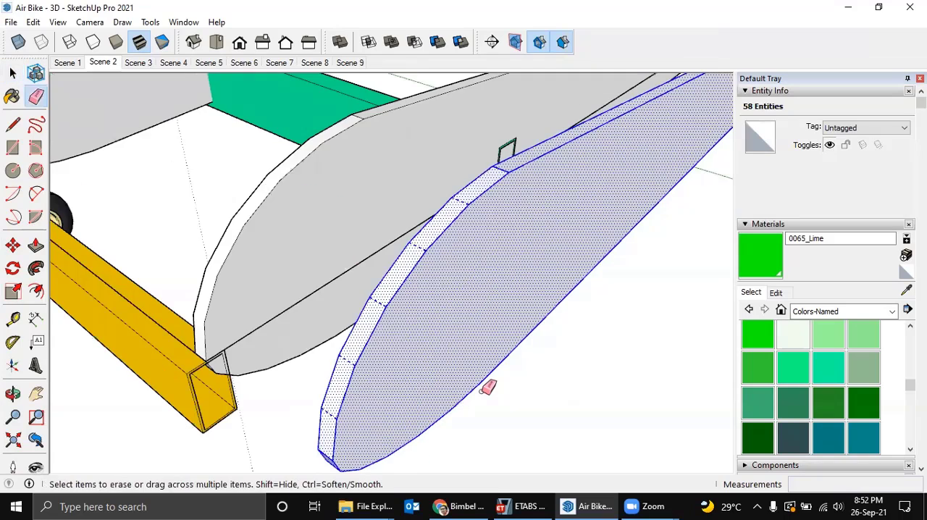
scroll(488, 387, down, 3)
mouse_move(488, 385)
middle_down()
mouse_move(613, 368)
mouse_move(515, 375)
mouse_move(507, 343)
middle_up()
key(m)
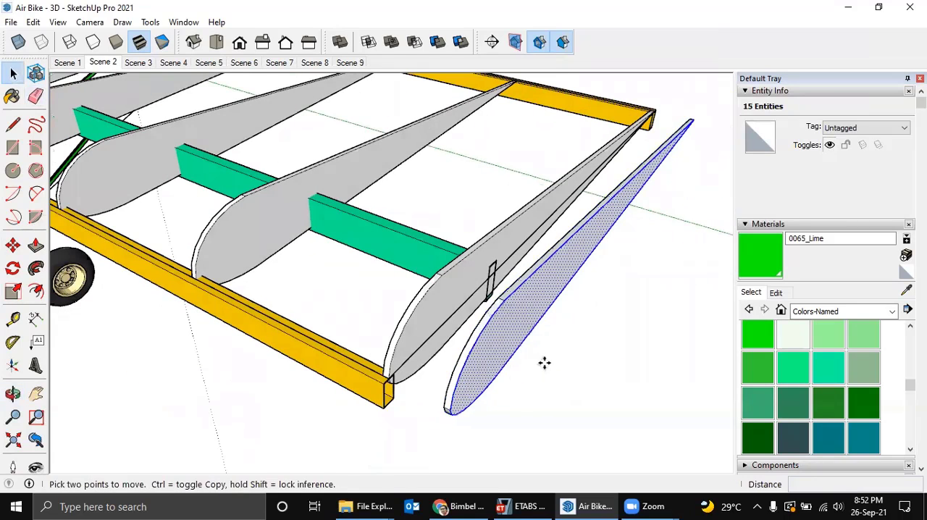
click(544, 362)
key(Escape)
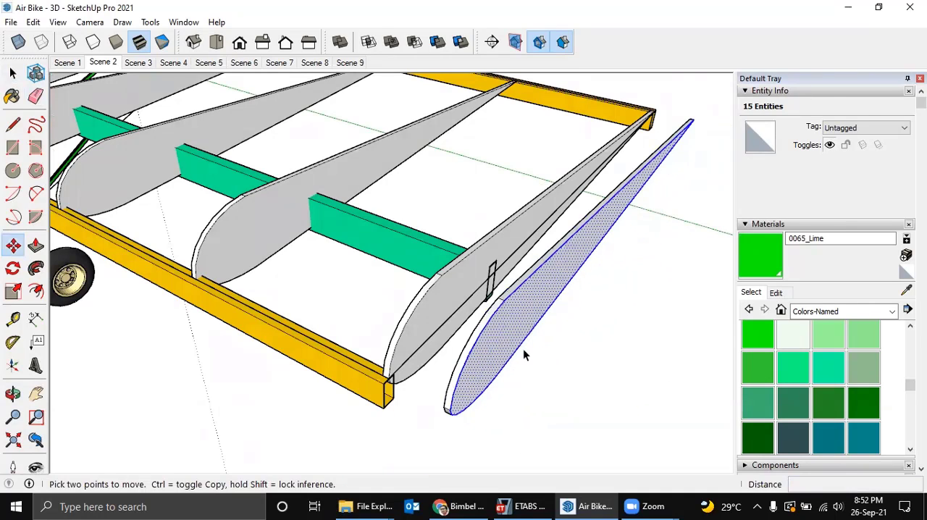
Copy the exploded rib's outer side face with its edges outboard as a separate flat airfoil profile.
key(space)
middle_drag(505, 328, 506, 348)
key(m)
click(574, 367)
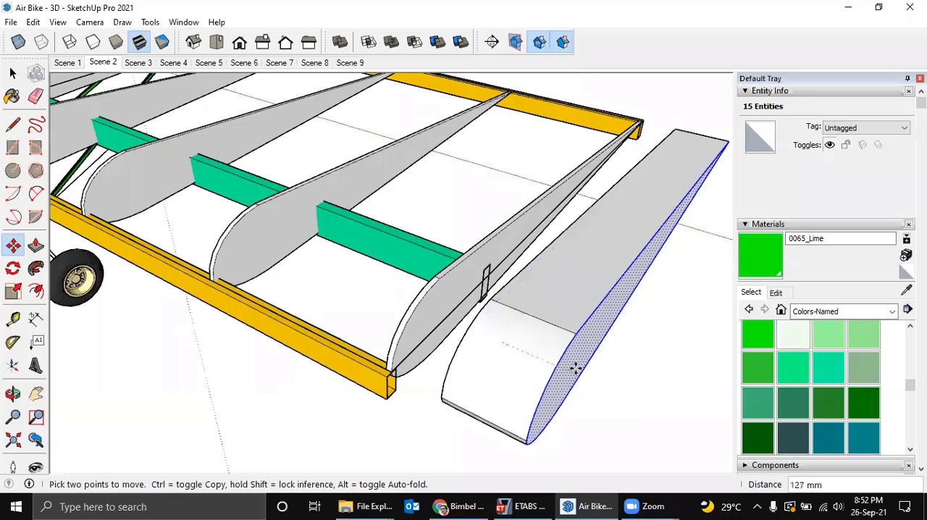
key(ctrl)
click(595, 374)
Delete the original thick rib between the wing tip and the copied flat profile.
key(space)
middle_drag(542, 349, 445, 305)
click(518, 331)
key(Delete)
Offset the outline of the flat airfoil profile 50 mm inward.
click(571, 370)
middle_drag(571, 371, 376, 315)
key(f)
click(377, 305)
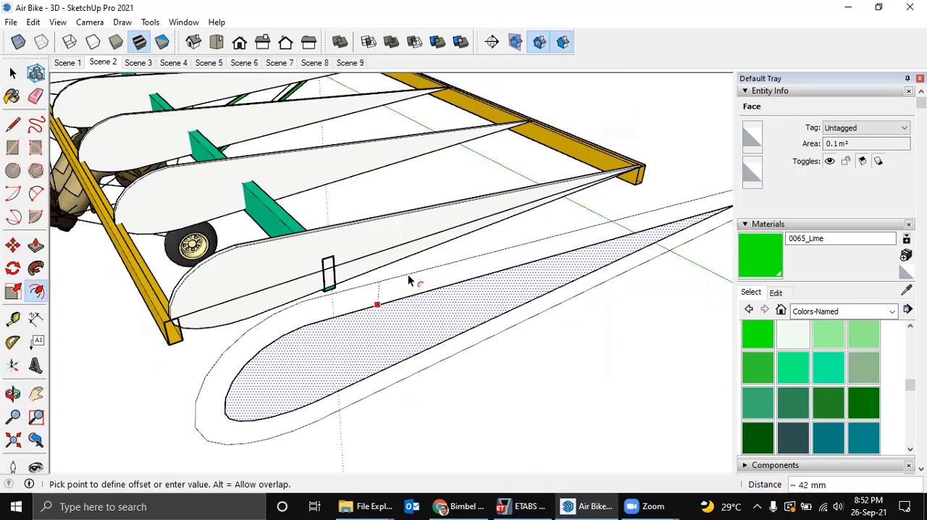
text(50)
key(Return)
middle_drag(408, 281, 490, 296)
Check the segments of the inner offset outline and select the inner face together with its bounding edges.
key(space)
click(529, 316)
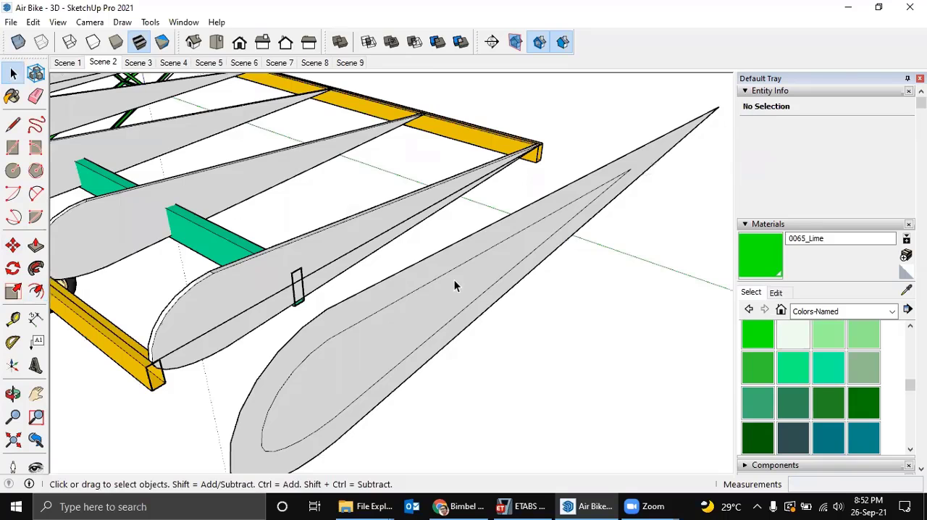
click(433, 283)
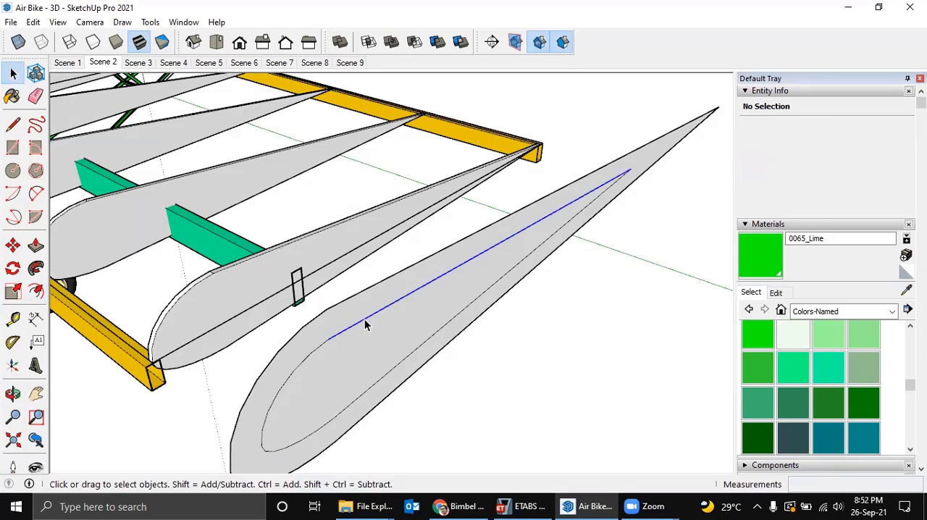
click(315, 352)
click(284, 441)
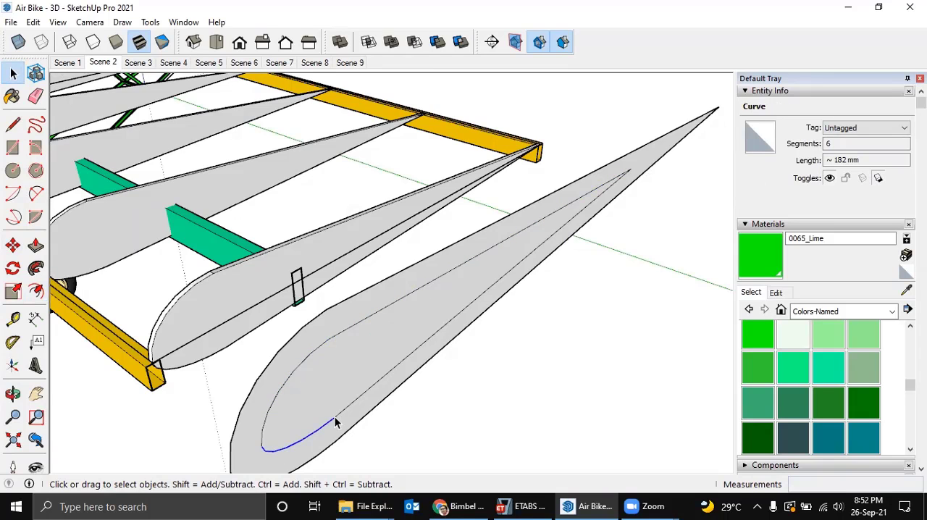
middle_drag(284, 440, 365, 385)
middle_drag(418, 367, 383, 344)
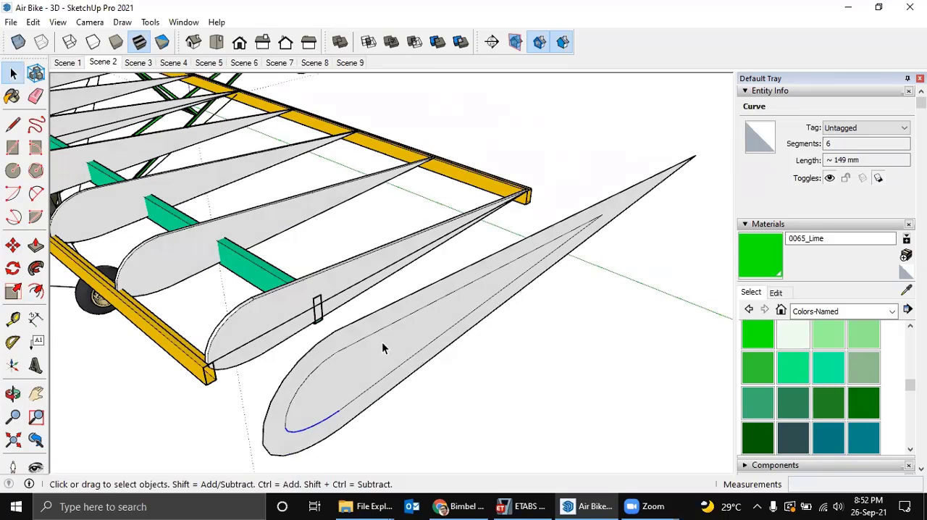
double_click(385, 348)
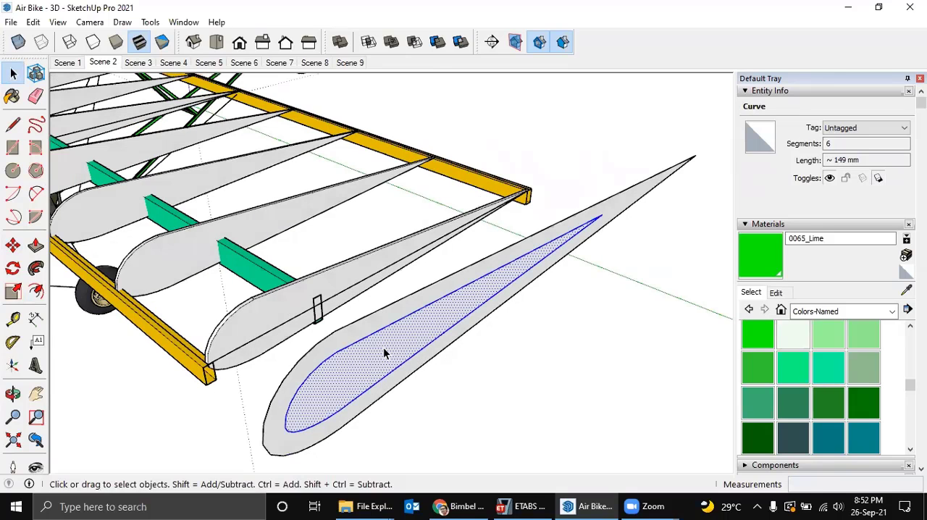
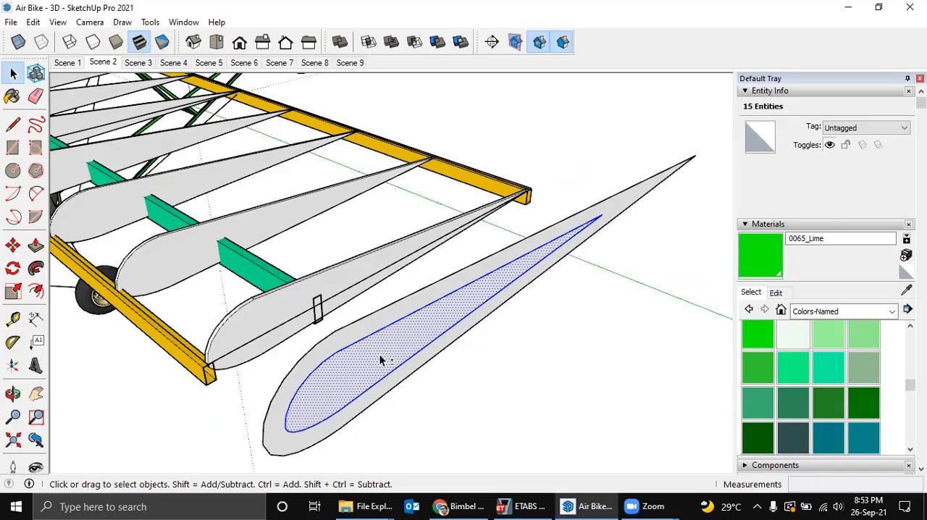
shift+click(382, 360)
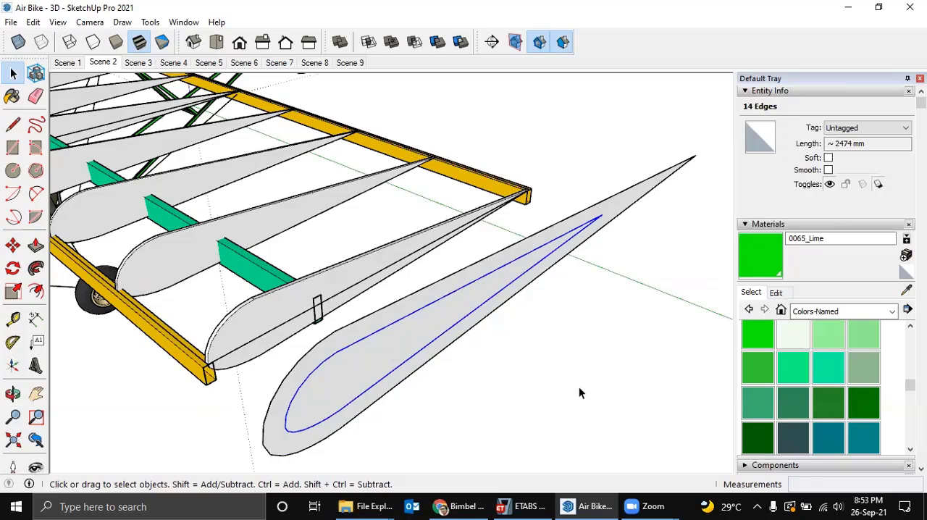
click(602, 339)
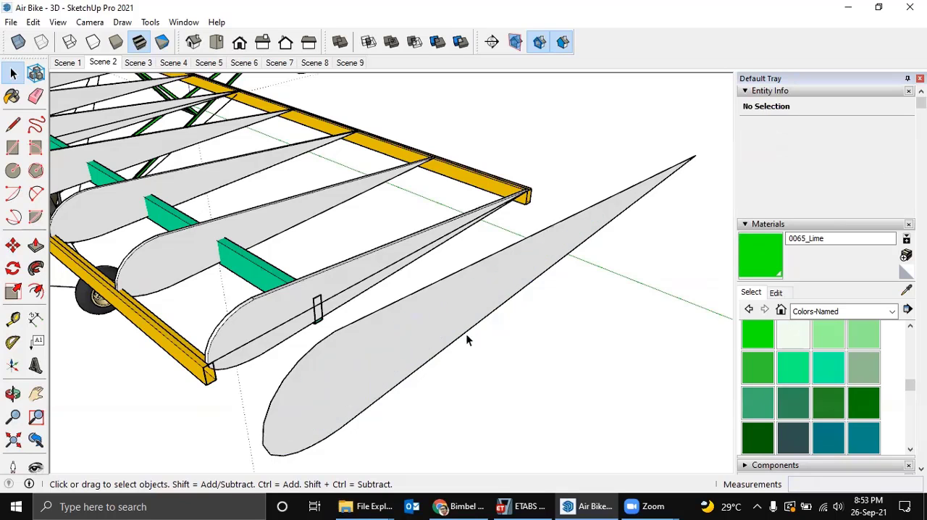
middle_drag(466, 334, 485, 366)
middle_drag(403, 345, 402, 343)
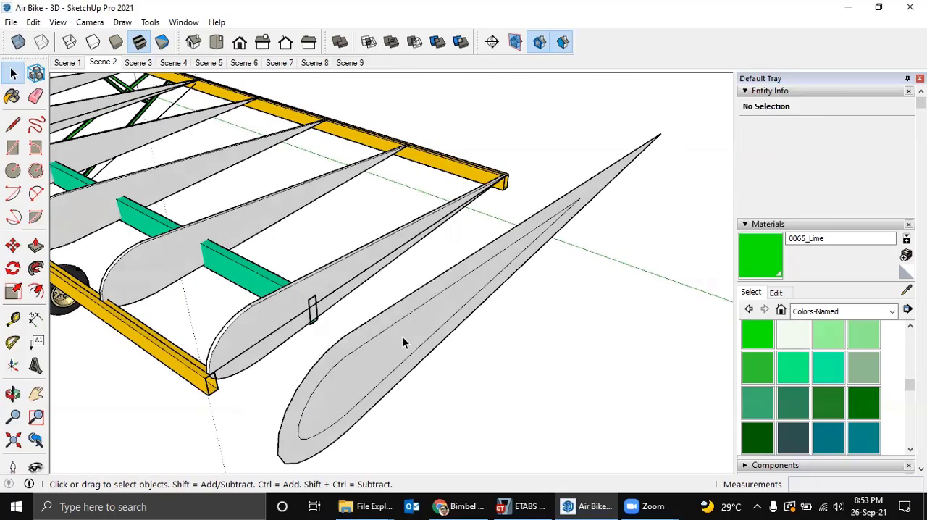
Remove the edges of the inner offset outline while keeping the face of the flat airfoil profile.
double_click(402, 344)
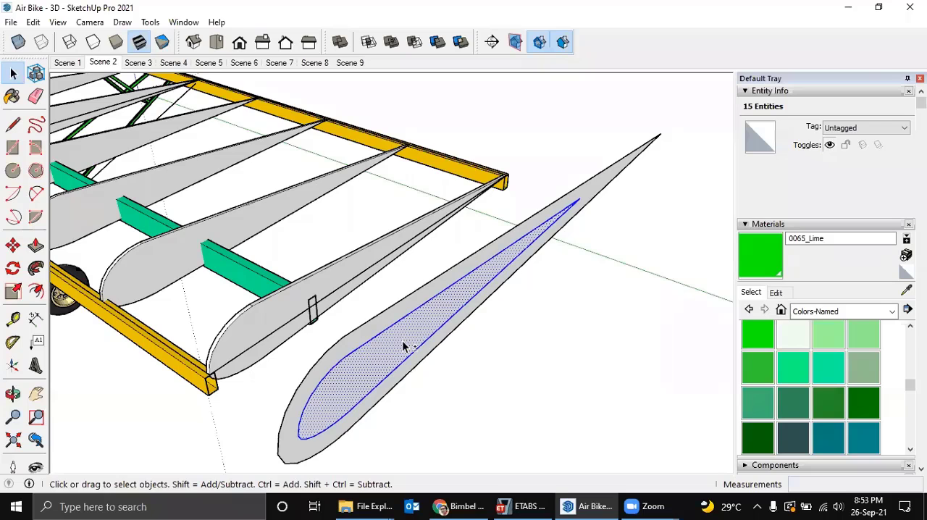
shift+click(402, 348)
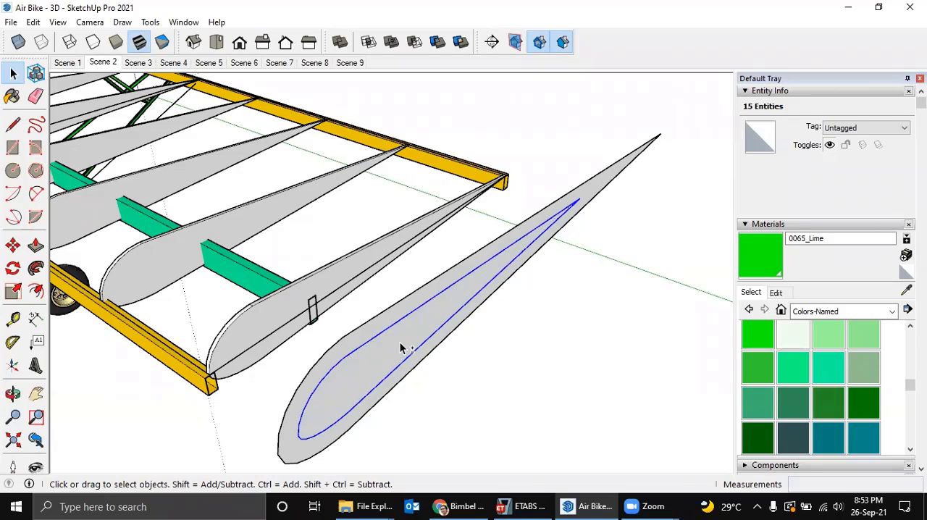
click(490, 396)
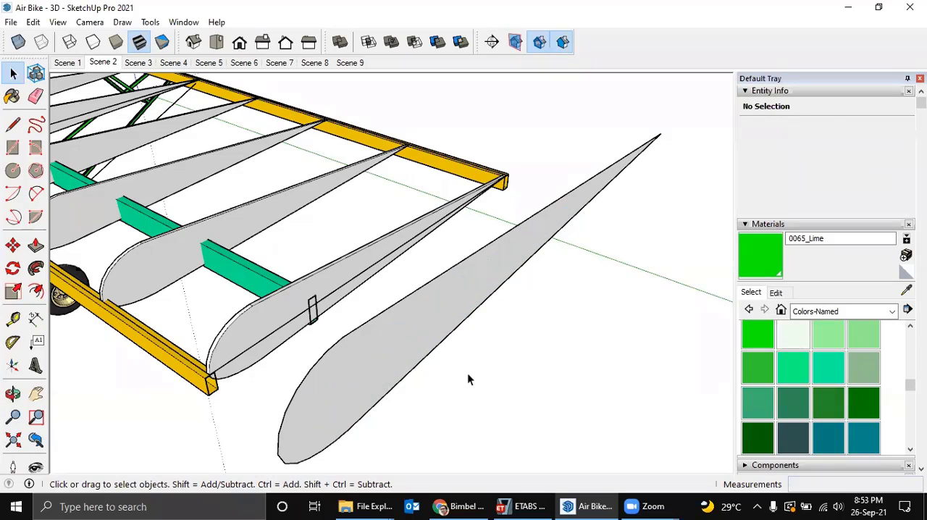
Push/Pull the flat airfoil profile about 6258 mm across the full wing span to just past the opposite wing tip.
scroll(467, 372, down, 1)
mouse_move(424, 328)
middle_down()
mouse_move(433, 327)
mouse_move(420, 341)
middle_up()
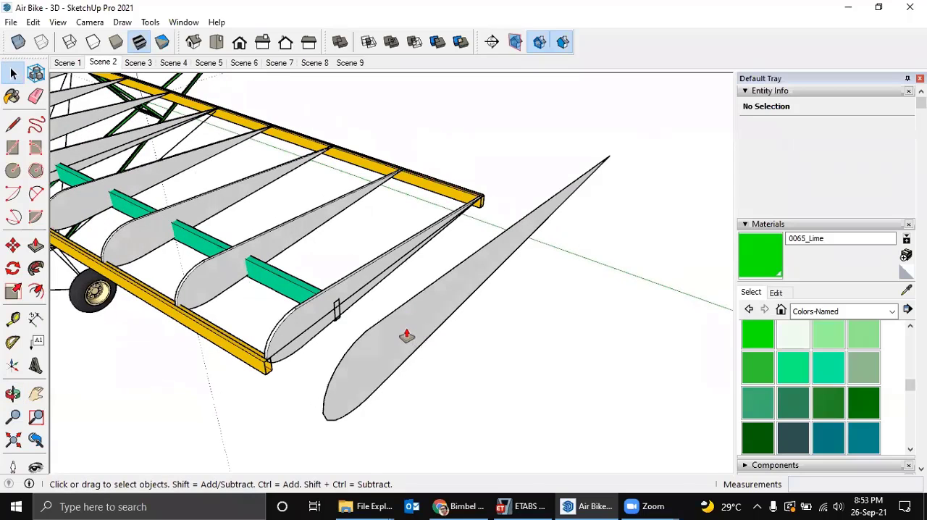
key(p)
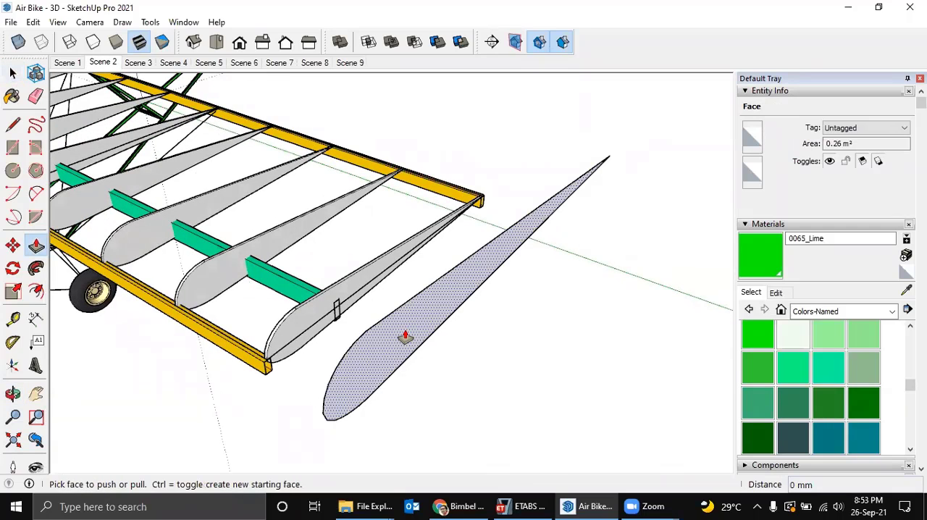
click(405, 337)
click(223, 271)
middle_drag(224, 271, 450, 324)
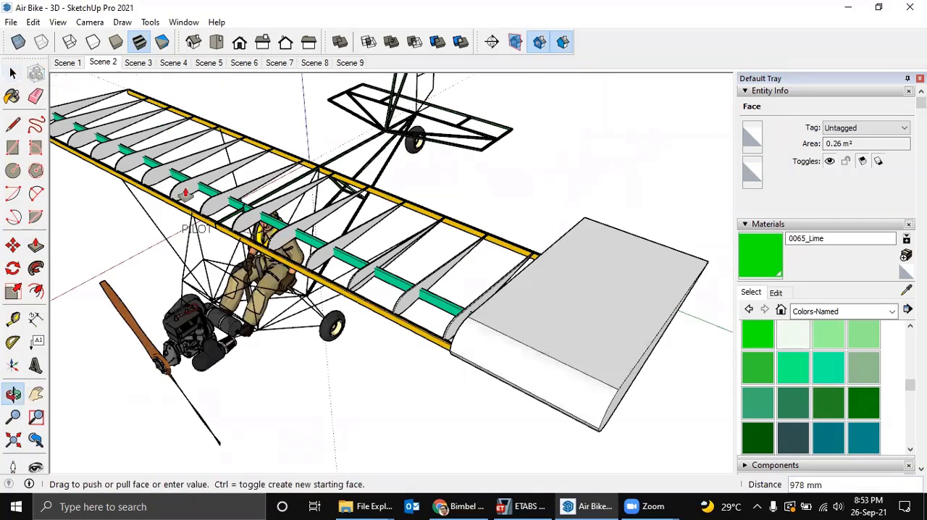
middle_drag(238, 210, 688, 224)
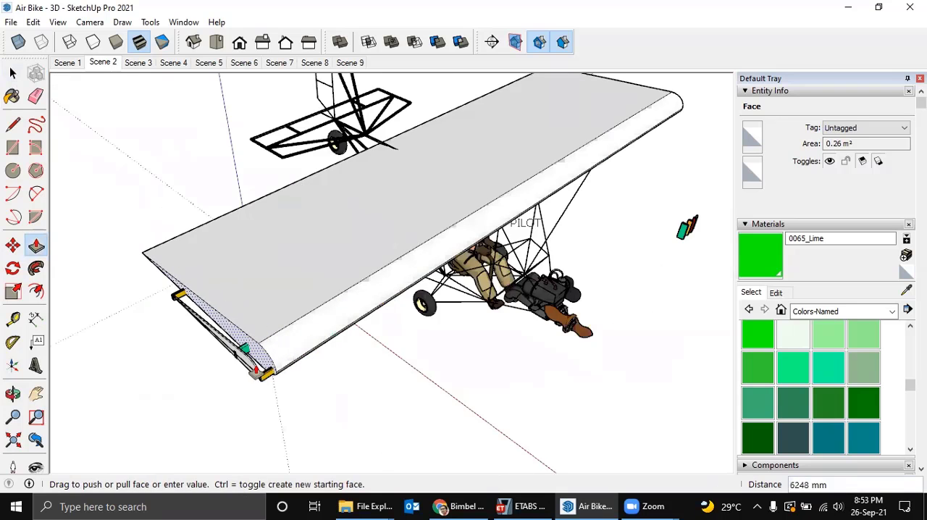
click(258, 373)
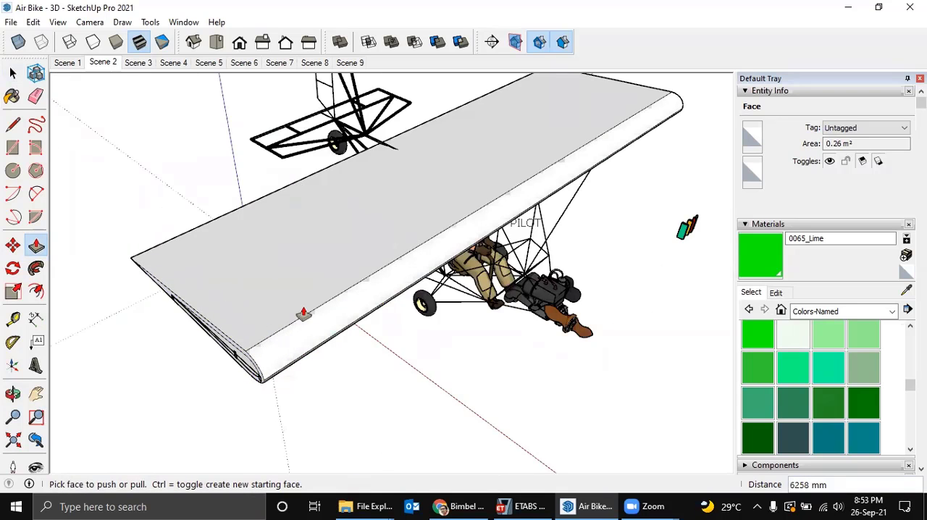
Select all faces and edges of the extruded wing body and make them a component.
middle_drag(686, 227, 401, 373)
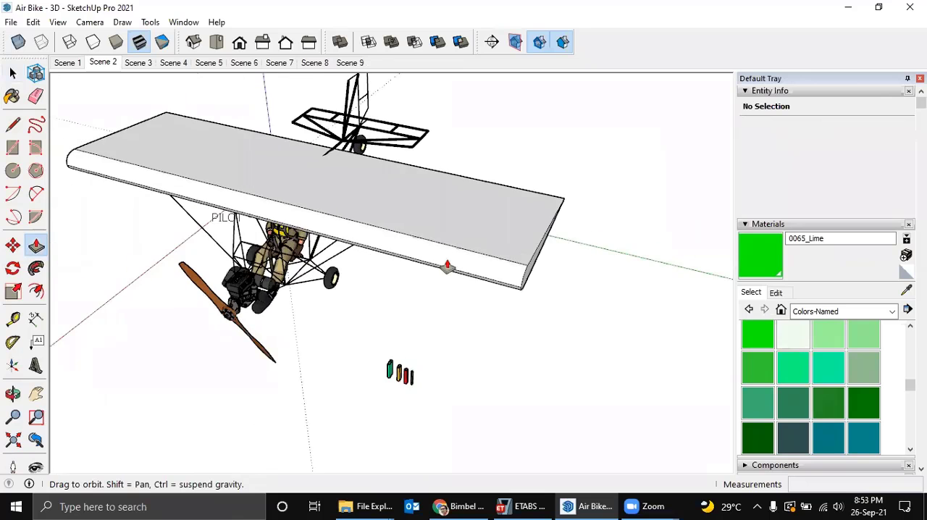
middle_drag(447, 267, 372, 262)
key(space)
triple_click(429, 278)
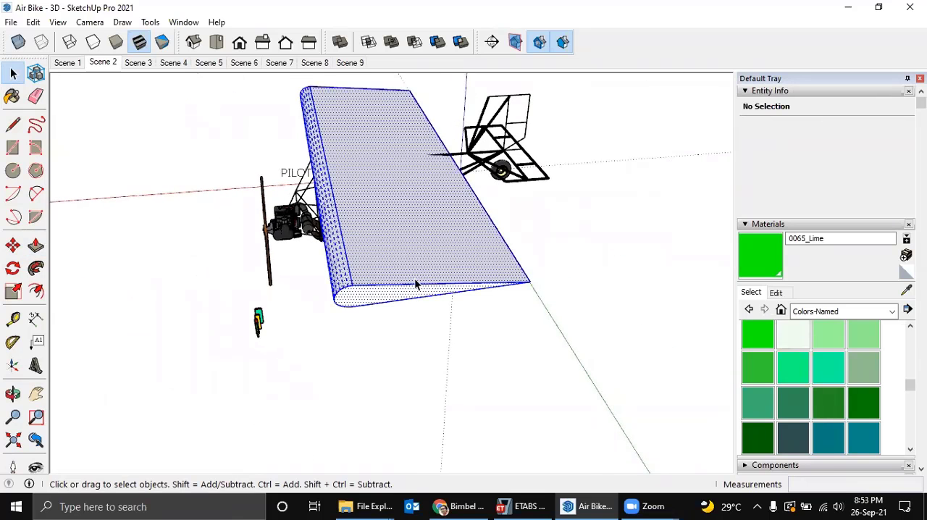
middle_drag(416, 284, 472, 297)
key(g)
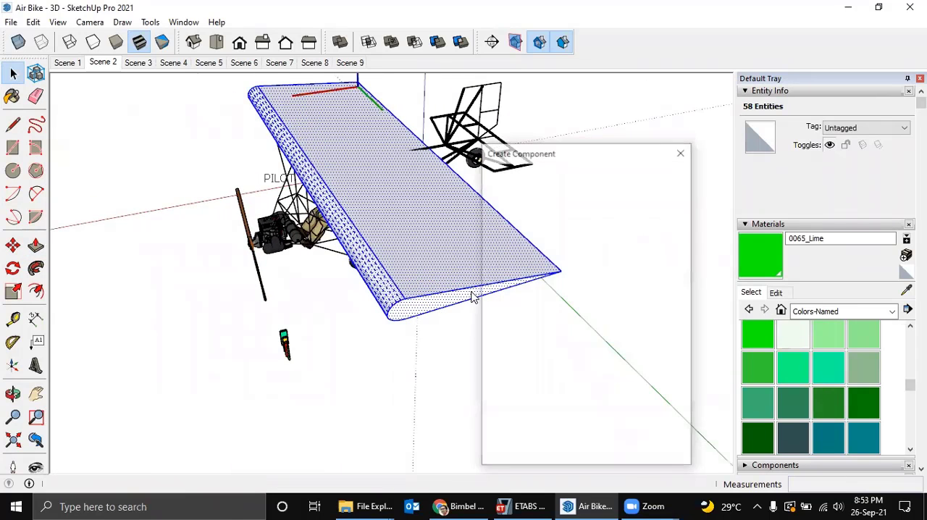
key(Return)
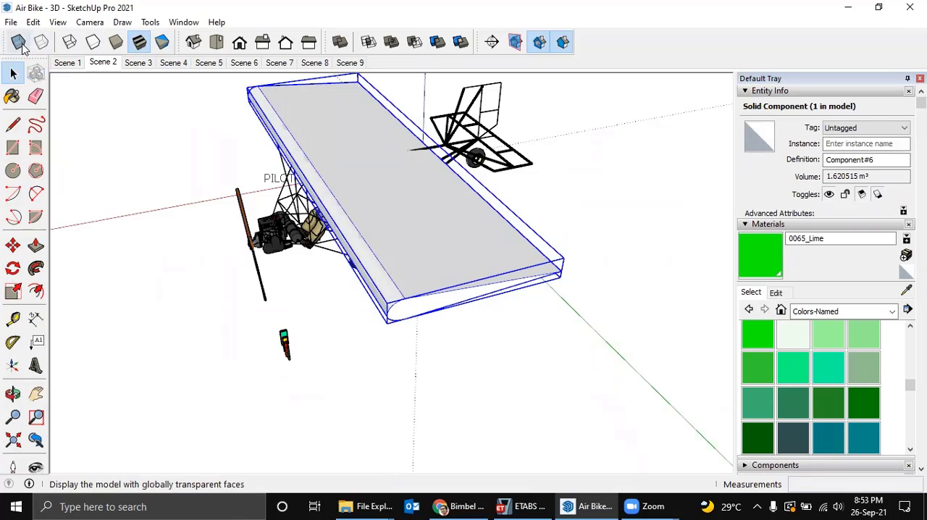
Turn on X-ray display and scale the wing component along the red axis, bringing its trailing edge in to the rear spar.
click(18, 42)
middle_drag(405, 255, 439, 202)
middle_drag(438, 170, 500, 179)
key(s)
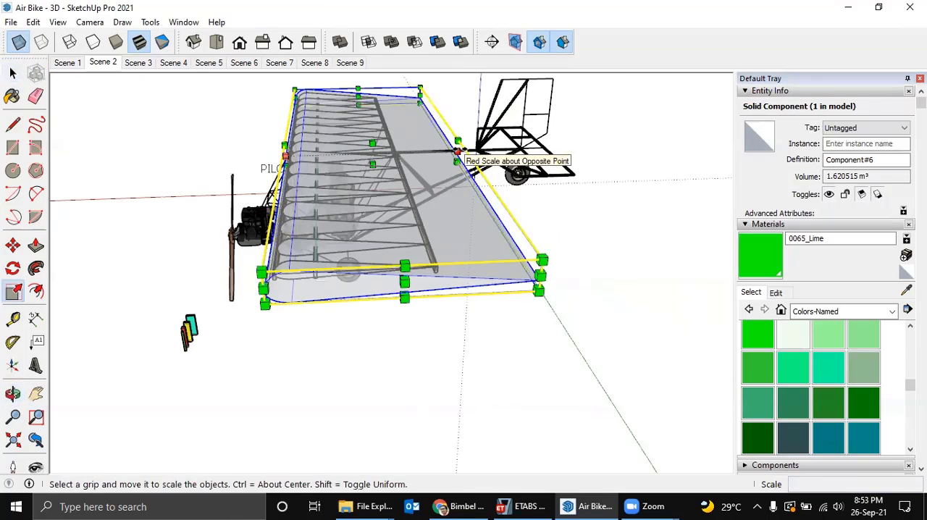
drag(456, 152, 397, 164)
Scale the wing component along the green axis by about 0.97 so its overhanging end meets the tip rib, and clear the selection.
middle_drag(383, 211, 613, 319)
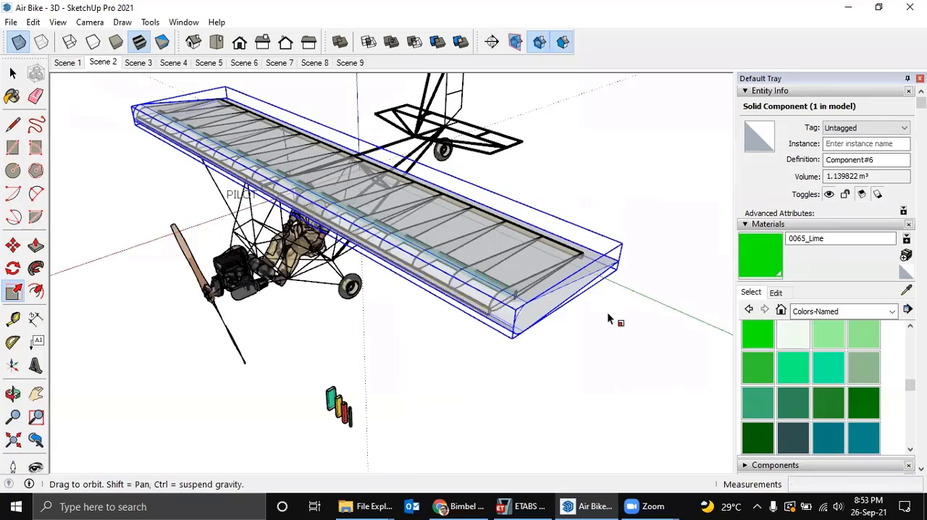
scroll(587, 308, up, 3)
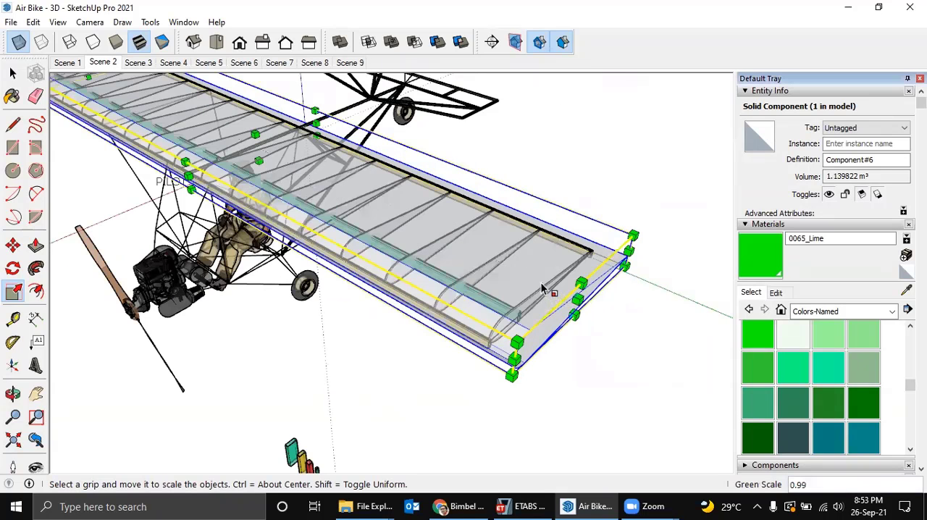
drag(576, 297, 546, 288)
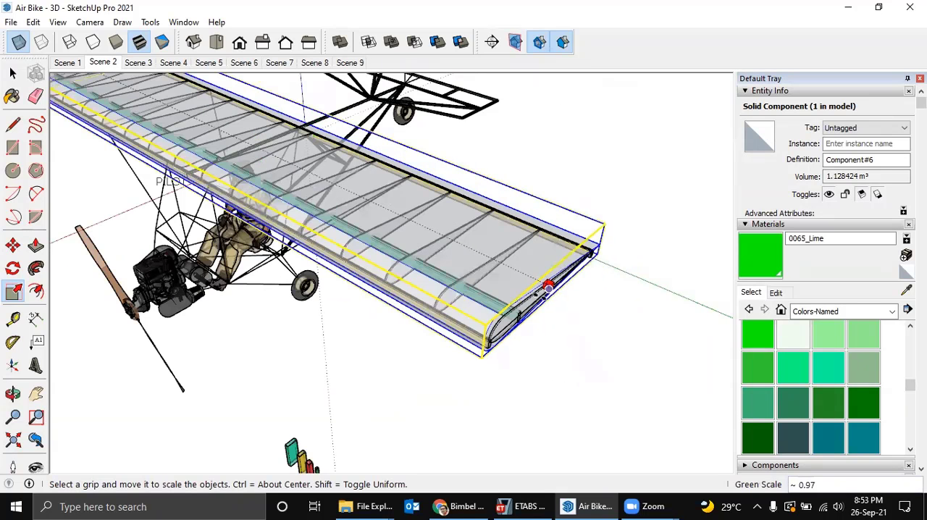
middle_drag(547, 287, 584, 294)
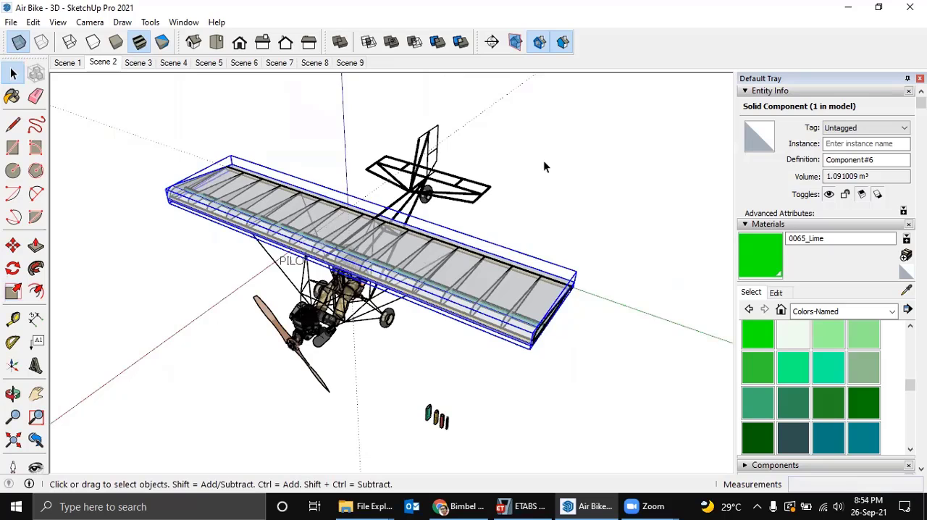
middle_drag(535, 183, 544, 186)
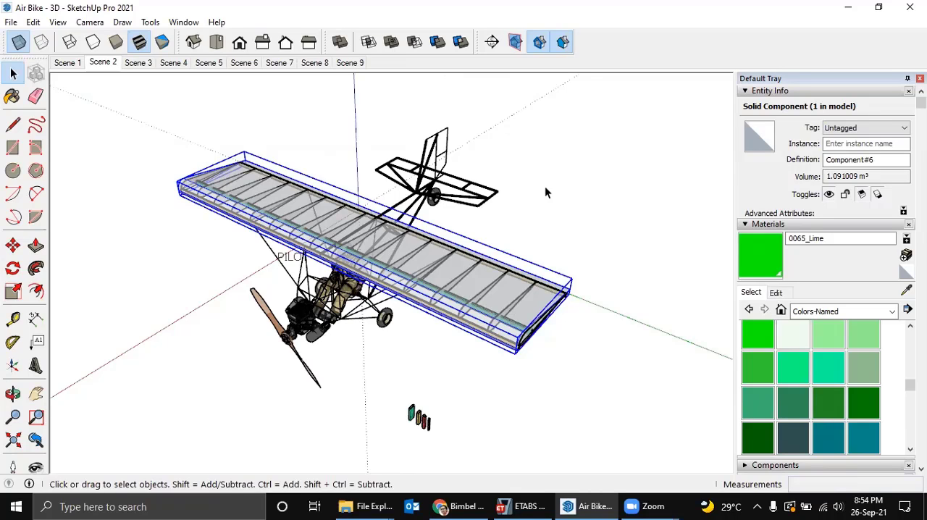
click(607, 259)
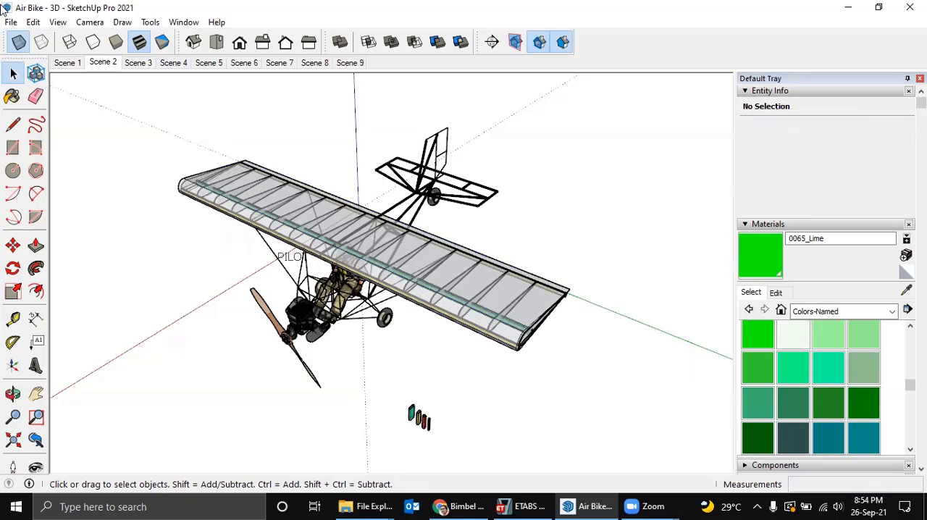
Turn off X-ray display and preview the aircraft in the Monochrome face style.
click(19, 44)
click(20, 44)
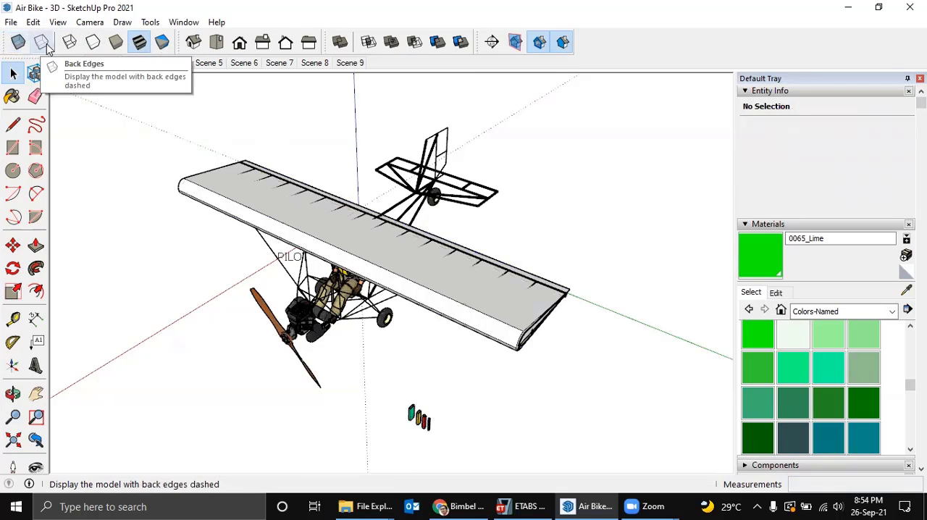
click(161, 43)
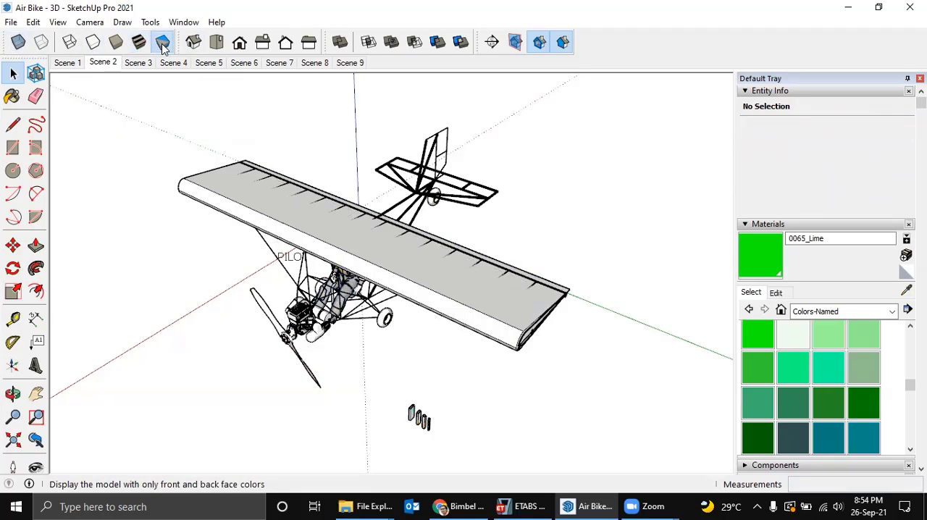
click(139, 42)
click(161, 44)
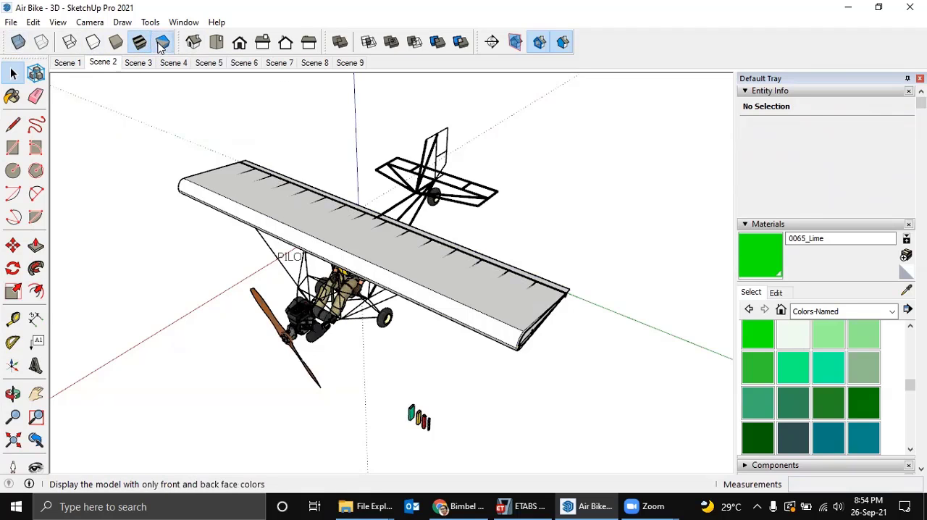
mouse_move(324, 302)
middle_down()
mouse_move(342, 183)
mouse_move(342, 200)
middle_up()
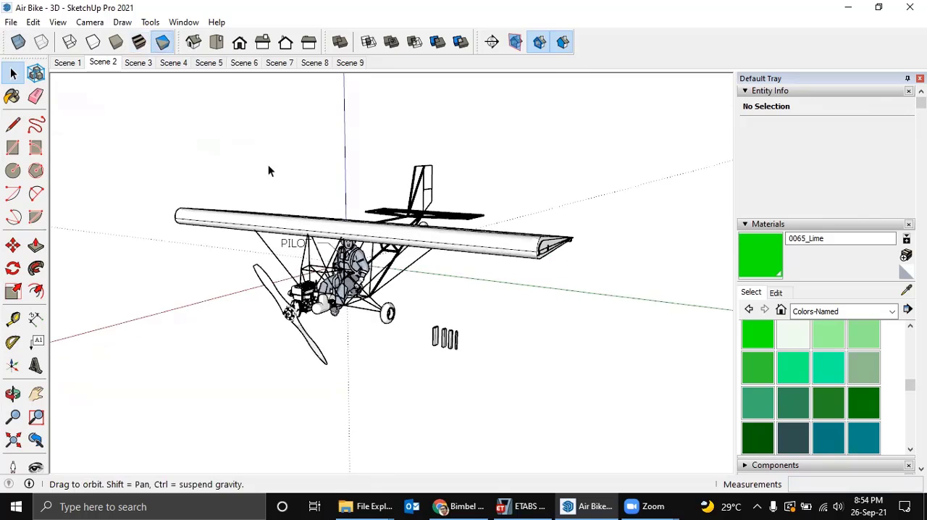
scroll(268, 167, up, 3)
Preview the aircraft in the Shaded, Hidden Line and Wireframe face styles, finishing on Shaded With Textures.
click(140, 42)
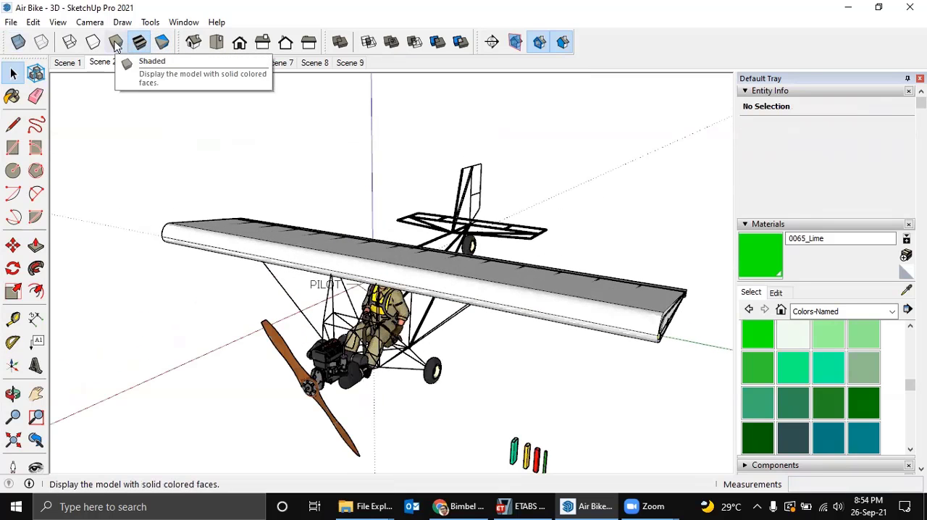
click(115, 44)
click(94, 43)
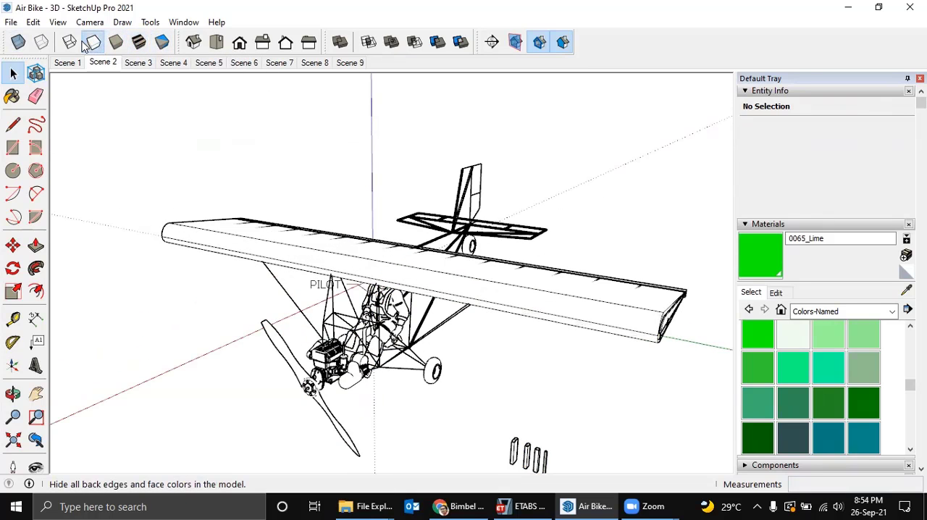
click(69, 42)
middle_drag(387, 265, 83, 60)
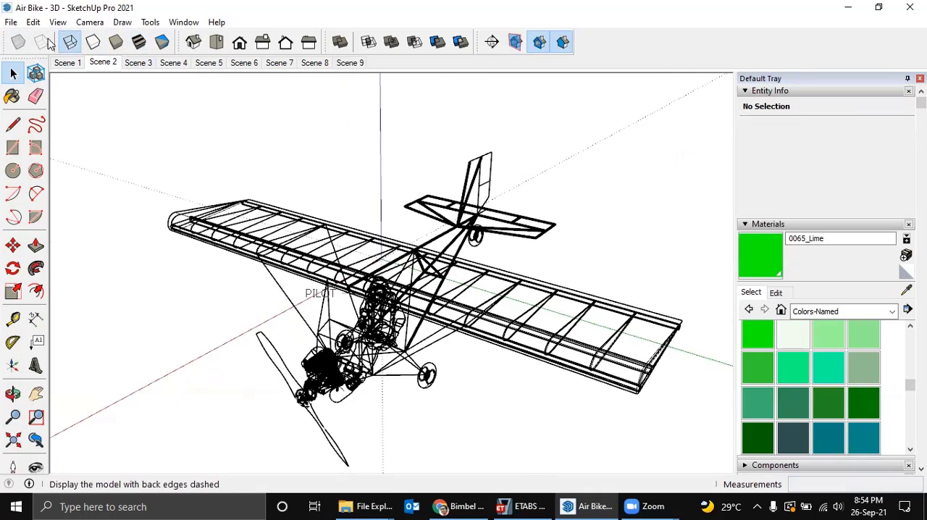
click(139, 42)
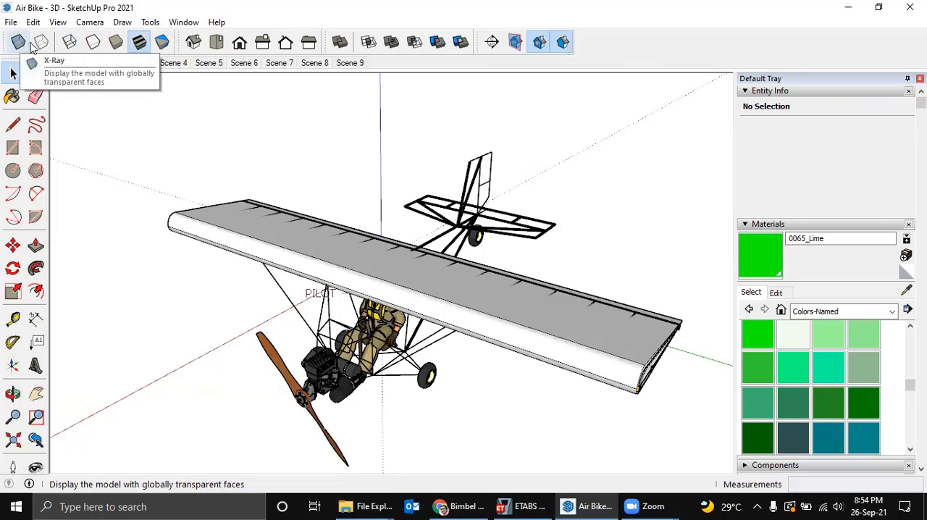
Open the list of available toolbars and browse its entries.
click(90, 23)
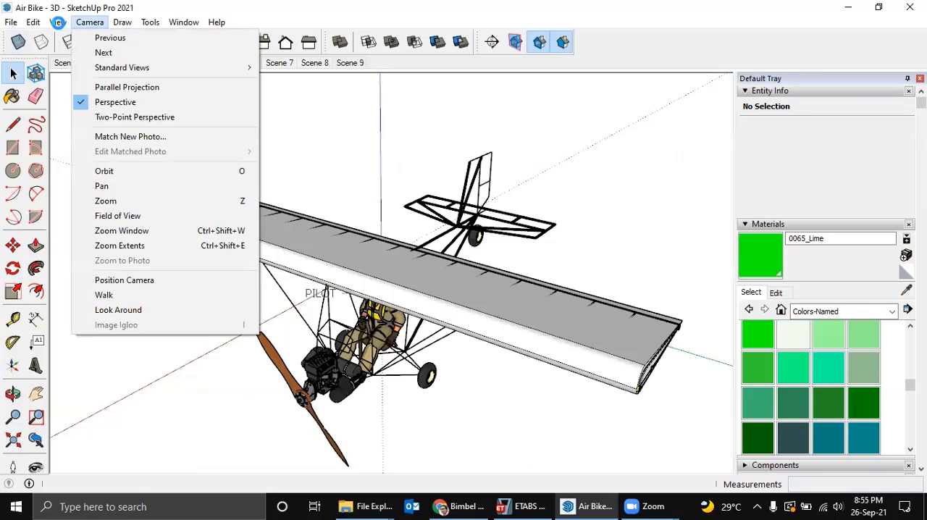
click(58, 23)
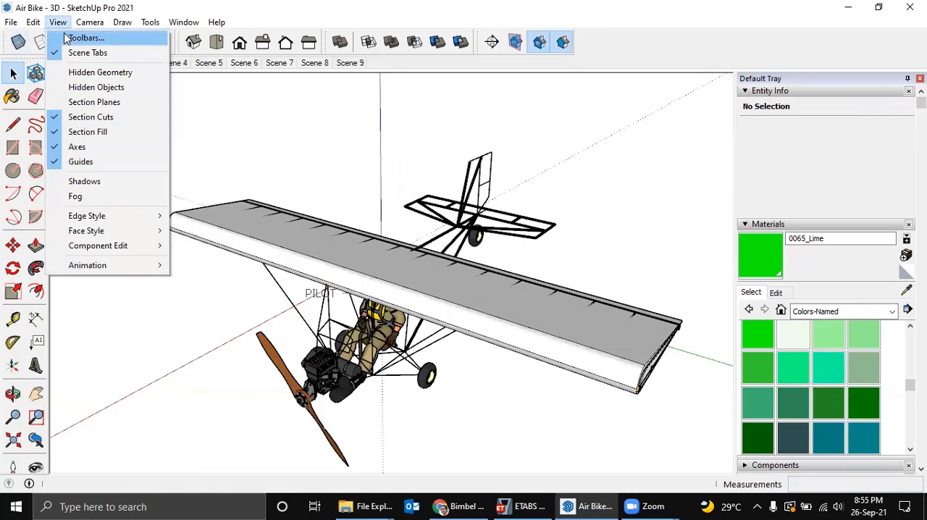
click(73, 37)
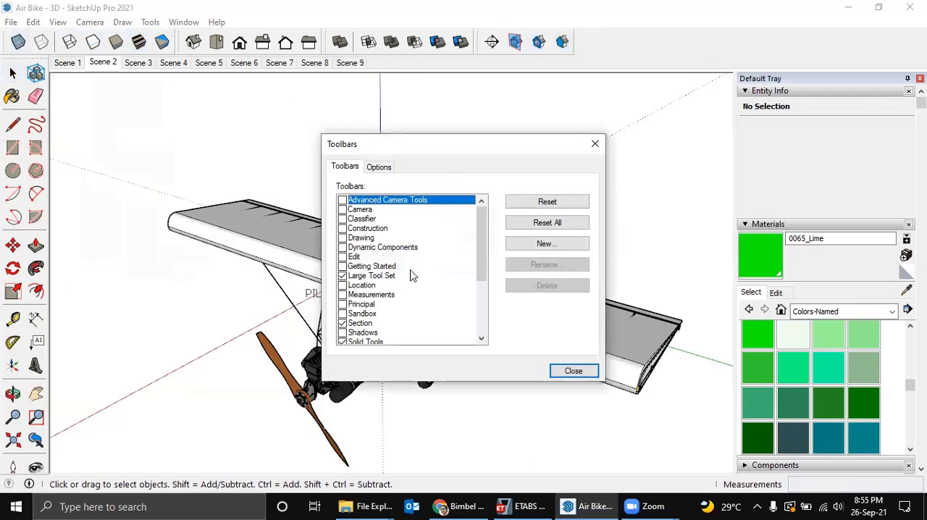
drag(479, 261, 488, 295)
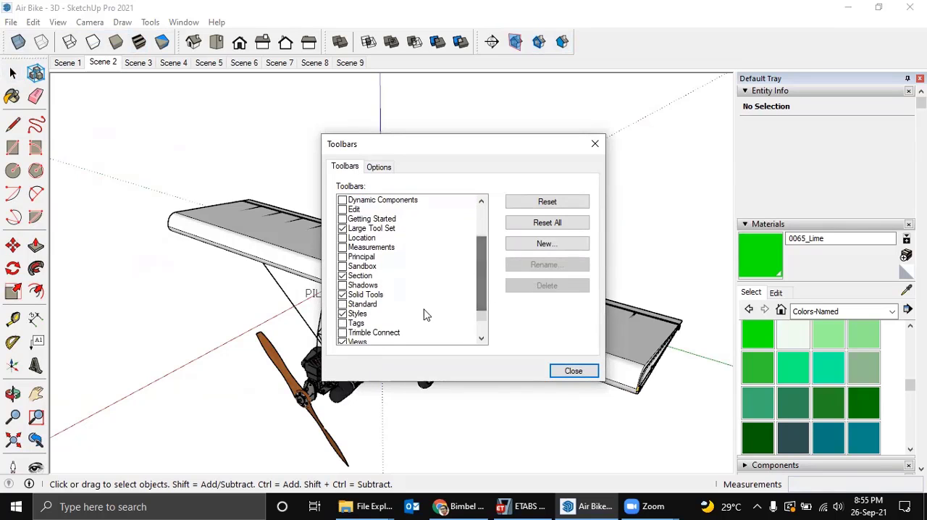
Switch the Styles, Solid Tools and Section toolbars off and back on to demonstrate their visibility.
click(342, 314)
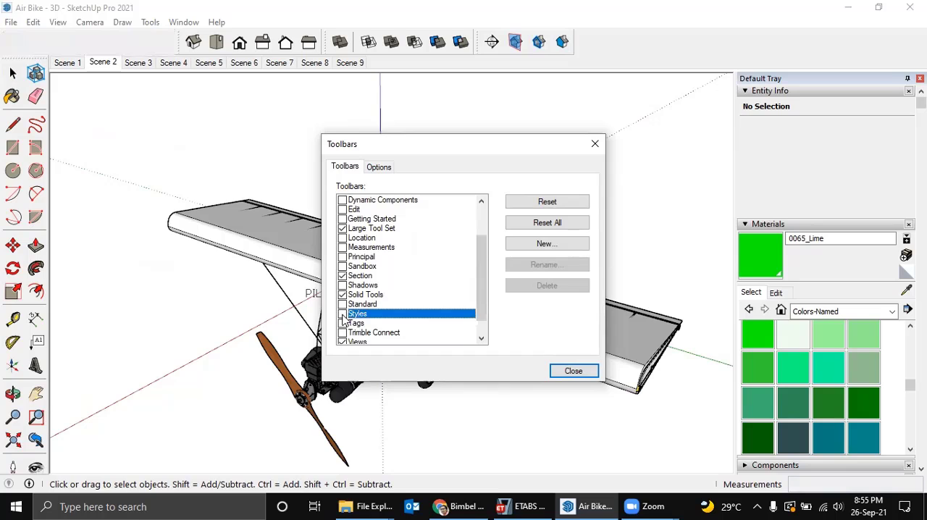
click(343, 314)
click(342, 315)
click(343, 314)
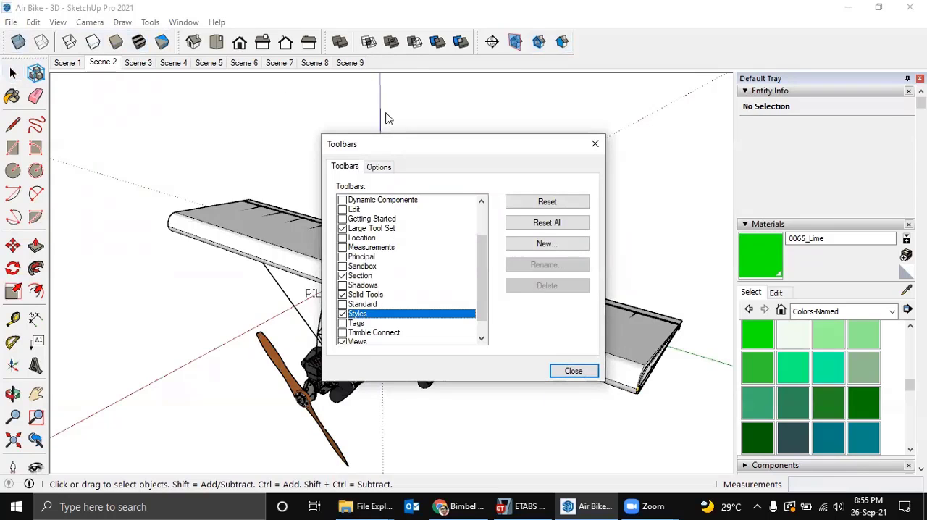
click(343, 295)
click(342, 295)
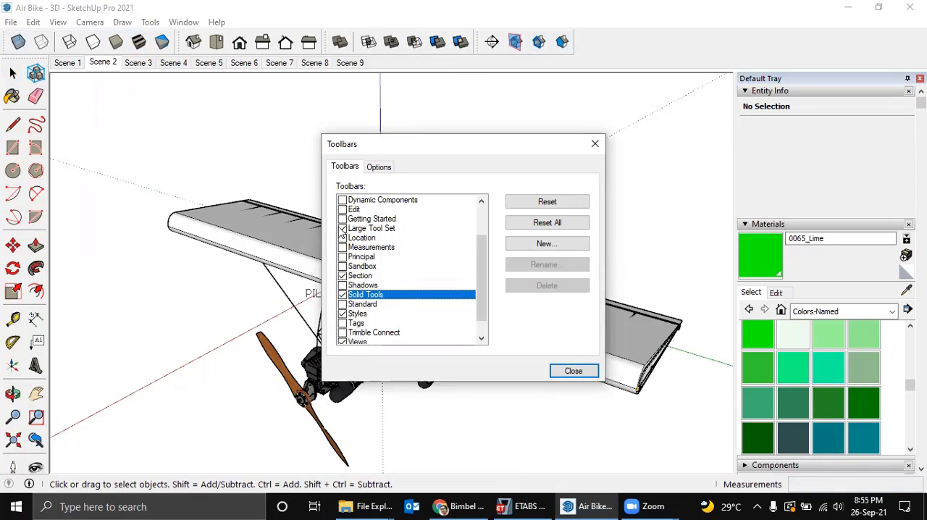
click(343, 276)
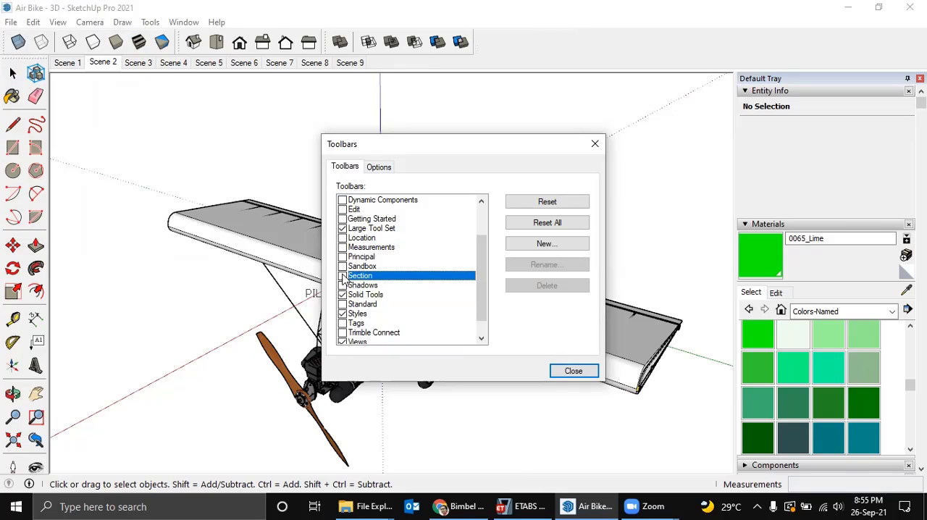
click(342, 276)
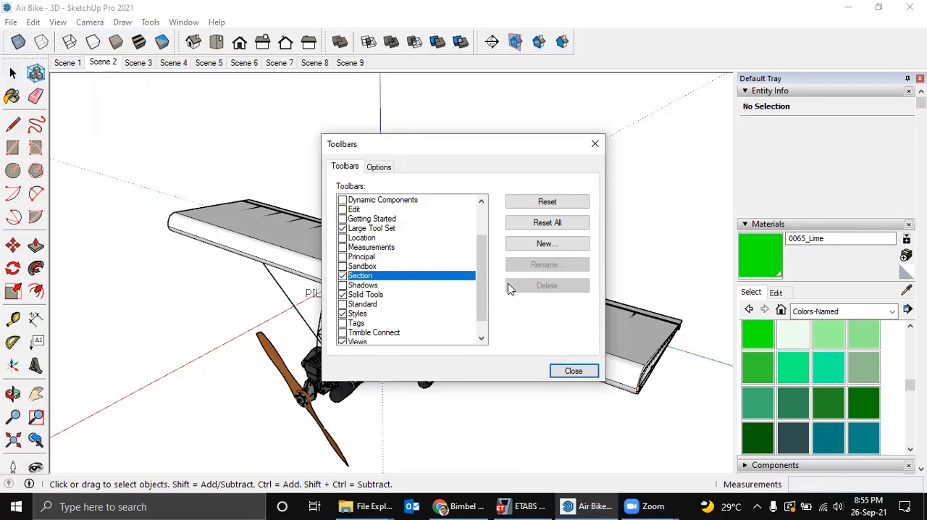
Enable the Tags toolbar and close the toolbar settings.
drag(484, 275, 495, 307)
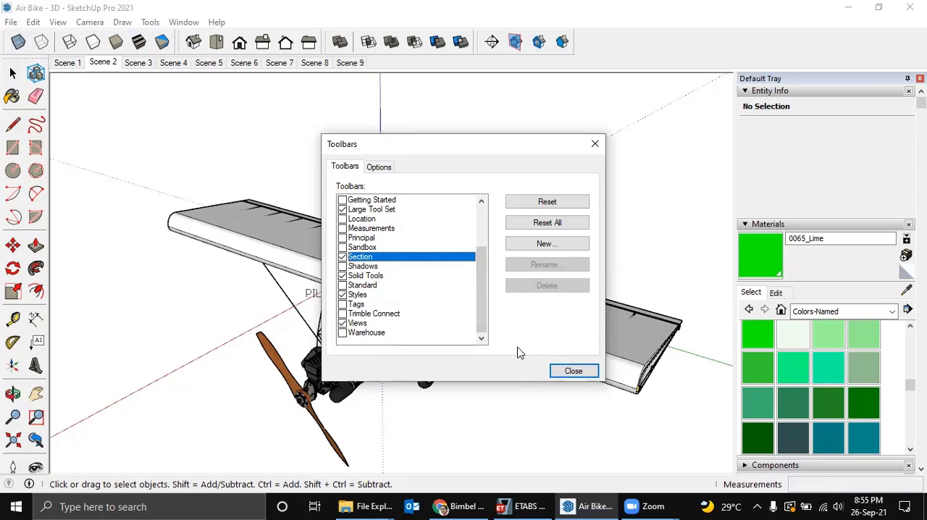
click(351, 305)
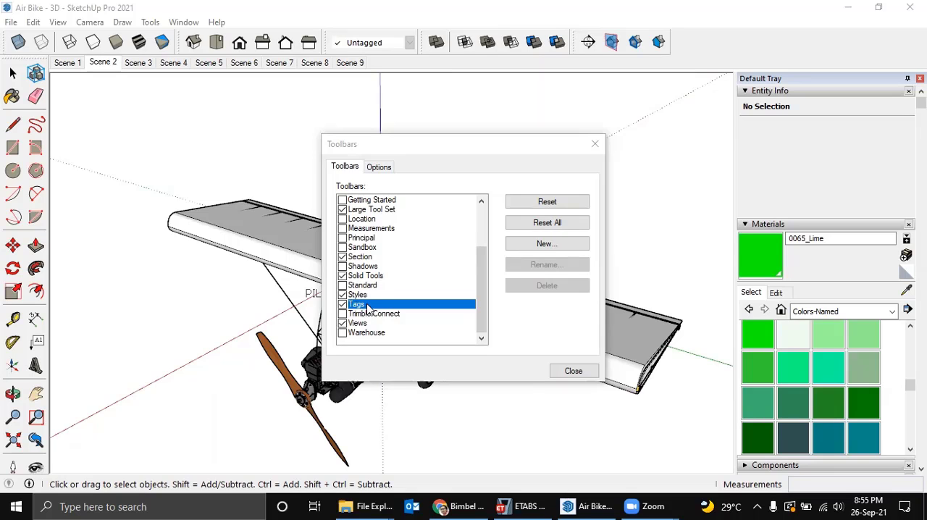
click(570, 372)
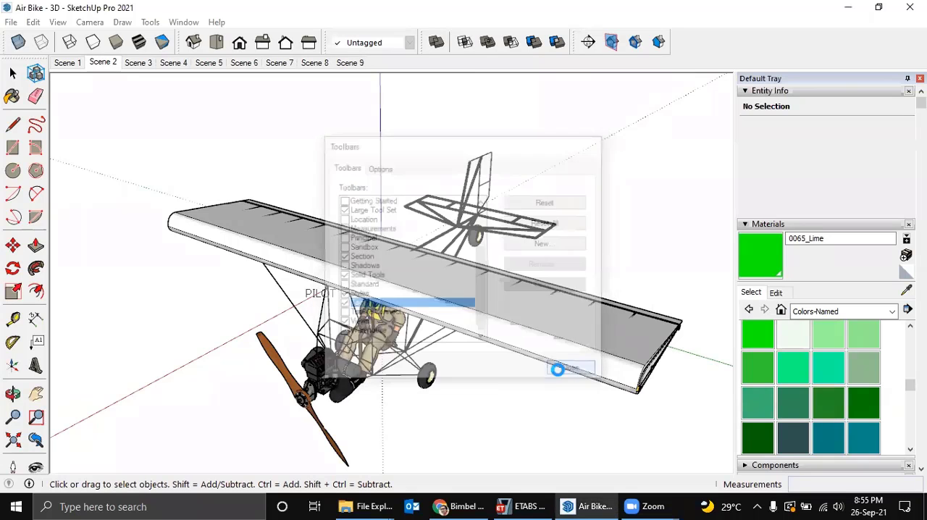
Delete the airfoil wing body that covers the ribs and spars.
middle_drag(614, 246, 607, 117)
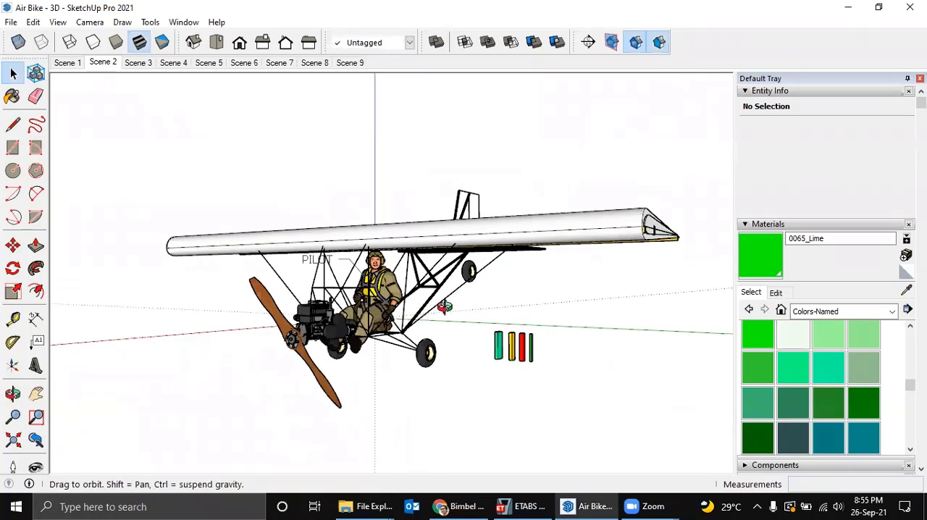
middle_drag(445, 307, 338, 290)
scroll(399, 312, up, 3)
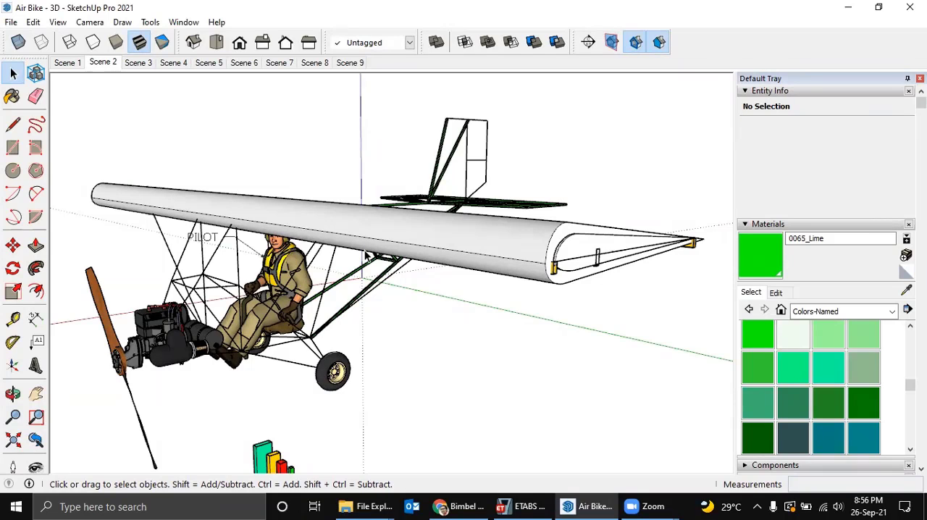
middle_drag(366, 260, 471, 384)
click(454, 373)
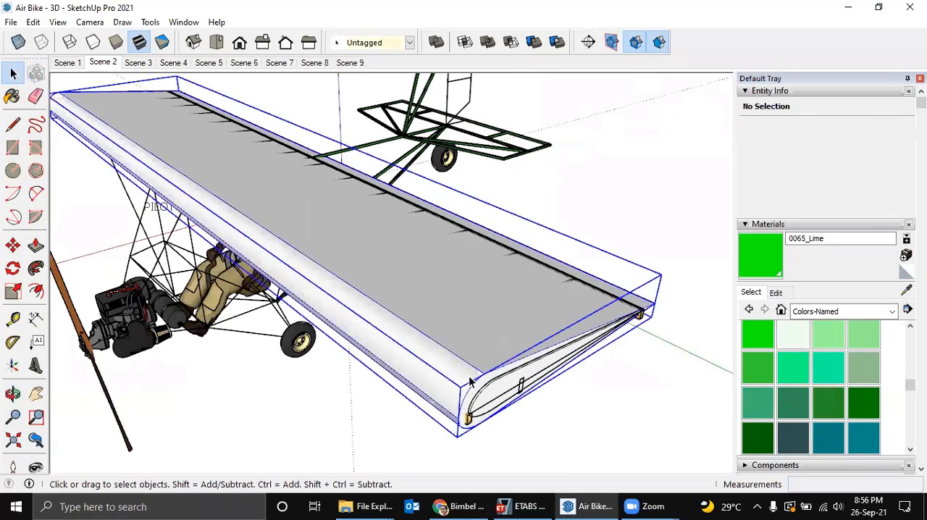
key(Delete)
scroll(452, 377, down, 2)
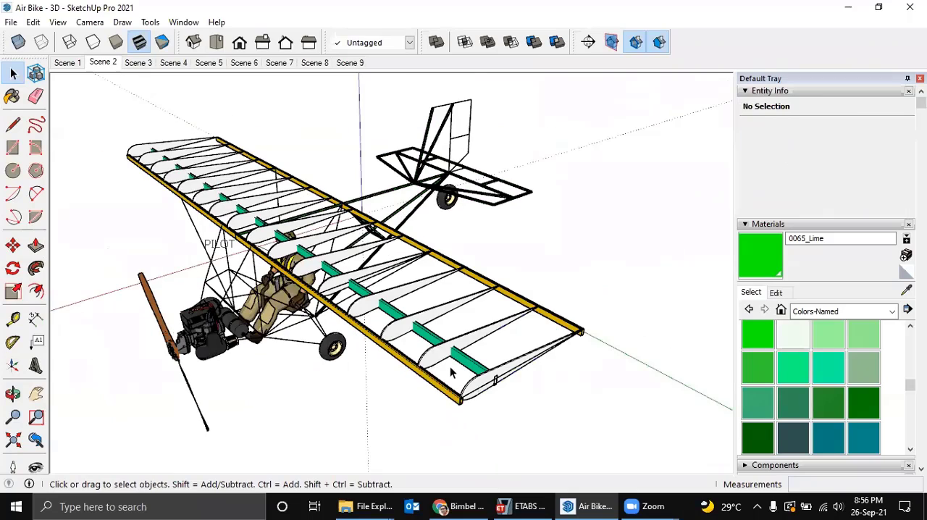
Open the aircraft component, copy the end rib at the wing tip, and leave the component.
mouse_move(446, 366)
middle_down()
mouse_move(424, 354)
mouse_move(432, 373)
middle_up()
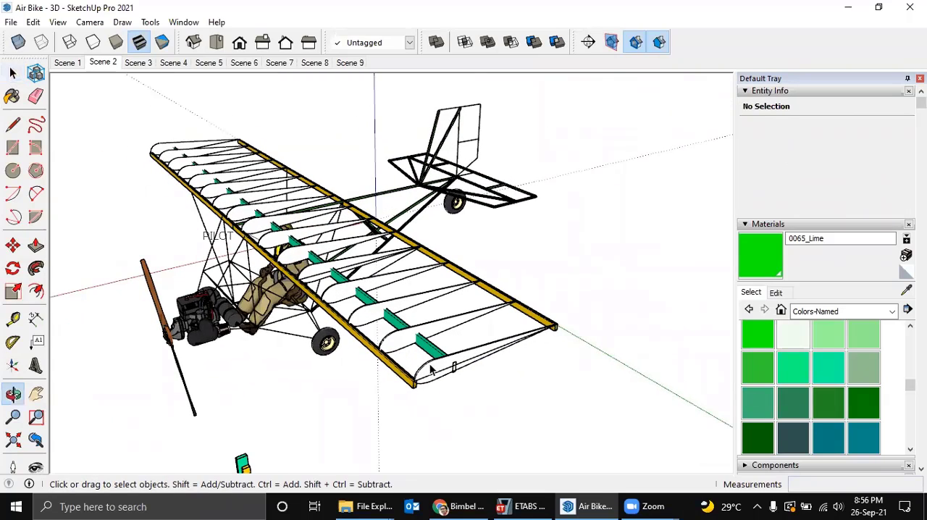
scroll(429, 367, up, 2)
middle_drag(395, 337, 377, 313)
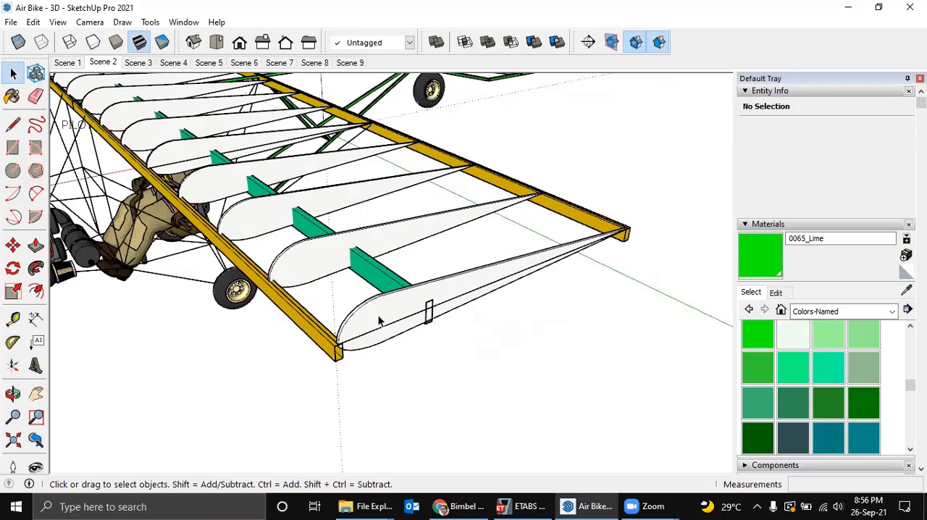
mouse_move(378, 321)
middle_down()
mouse_move(417, 336)
mouse_move(385, 321)
middle_up()
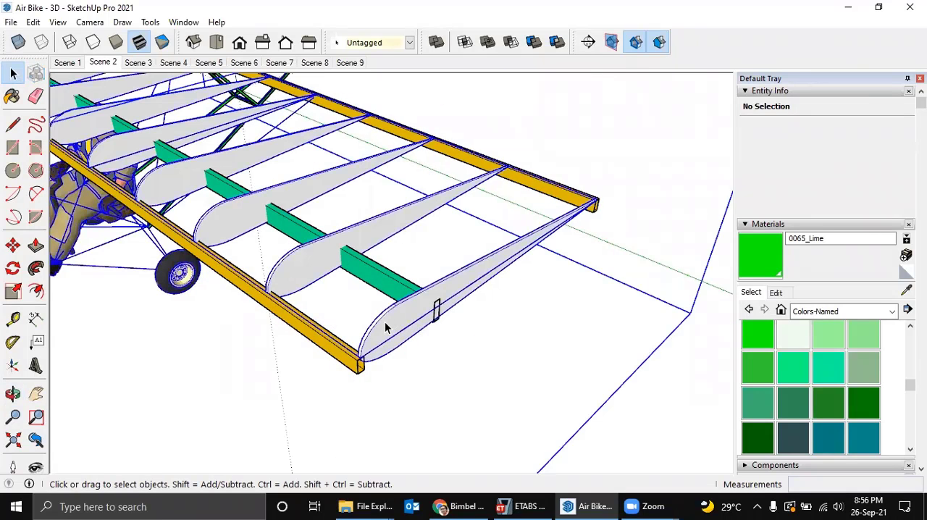
double_click(384, 321)
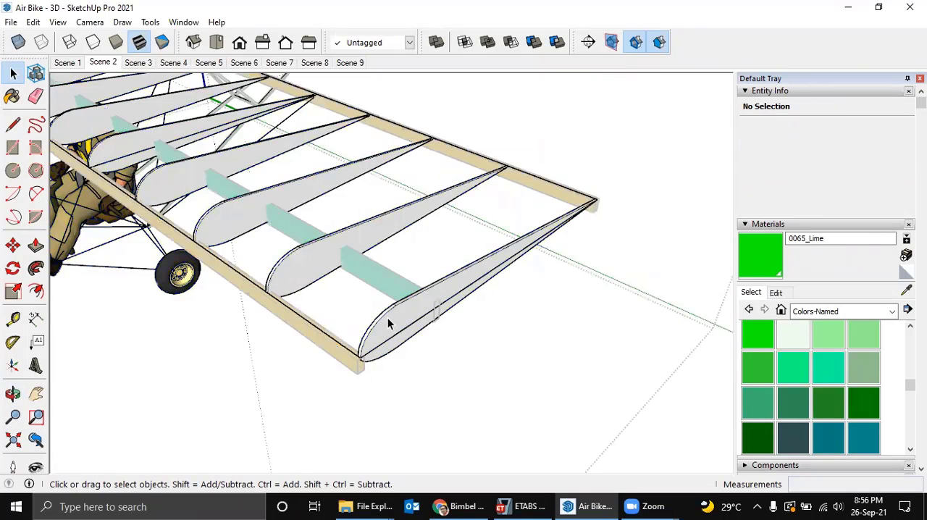
click(387, 323)
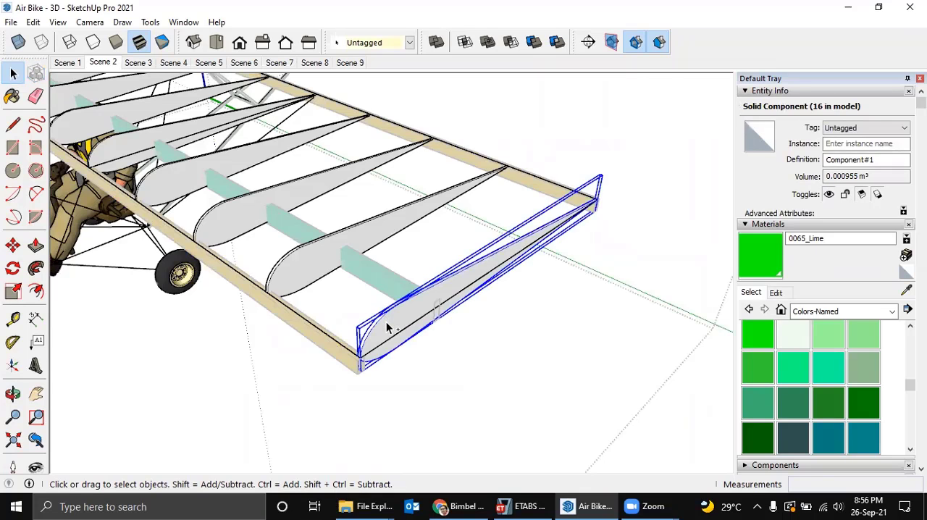
click(417, 352)
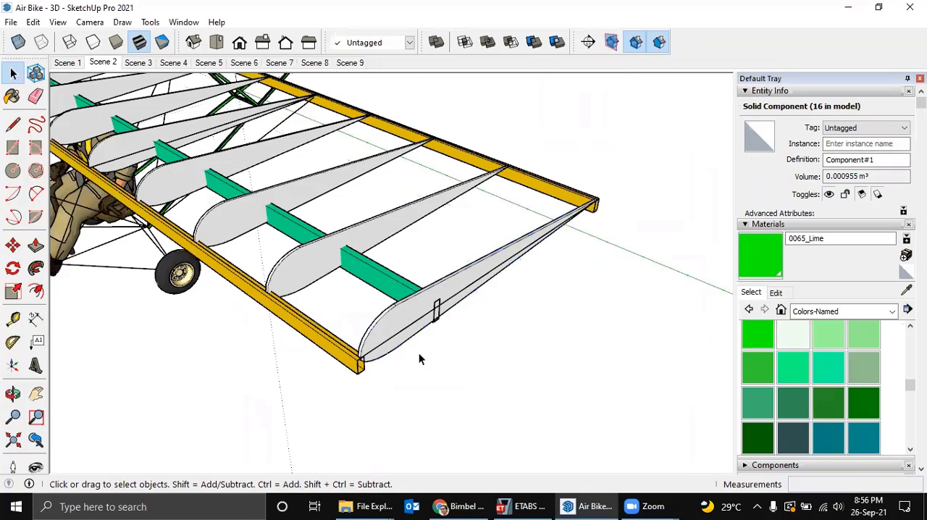
Clear the aircraft selection and paste the copied rib in the open space beyond the wing tip.
middle_drag(417, 352, 384, 323)
click(384, 322)
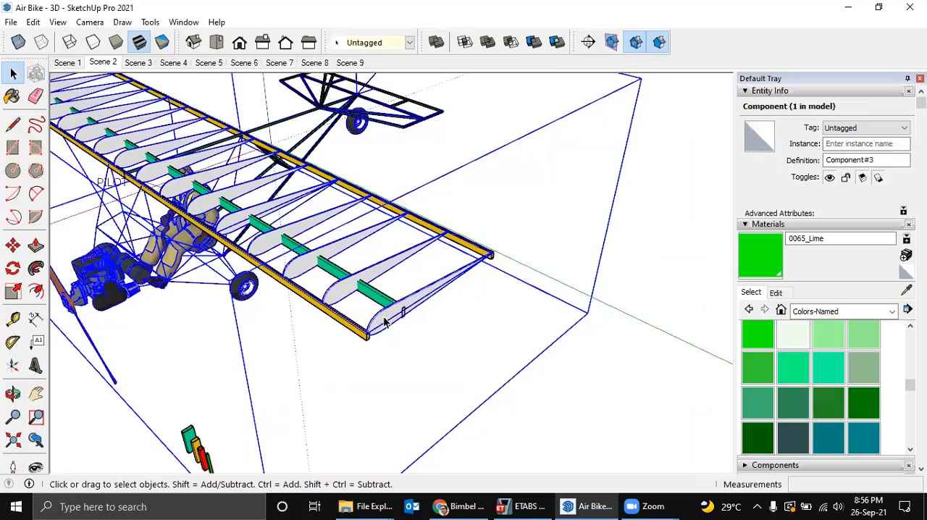
click(464, 325)
click(426, 297)
click(425, 294)
middle_drag(425, 295, 483, 338)
click(393, 291)
key(Delete)
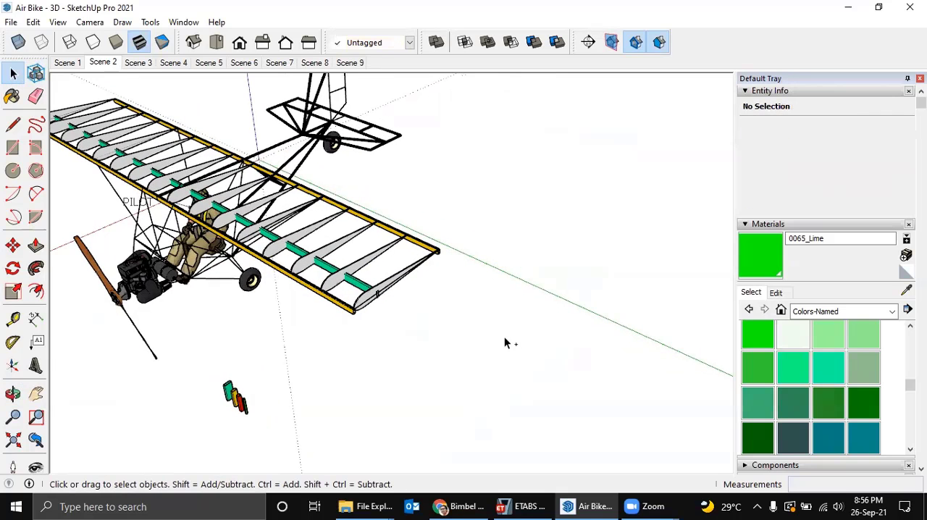
key(ctrl+v)
click(487, 351)
click(472, 355)
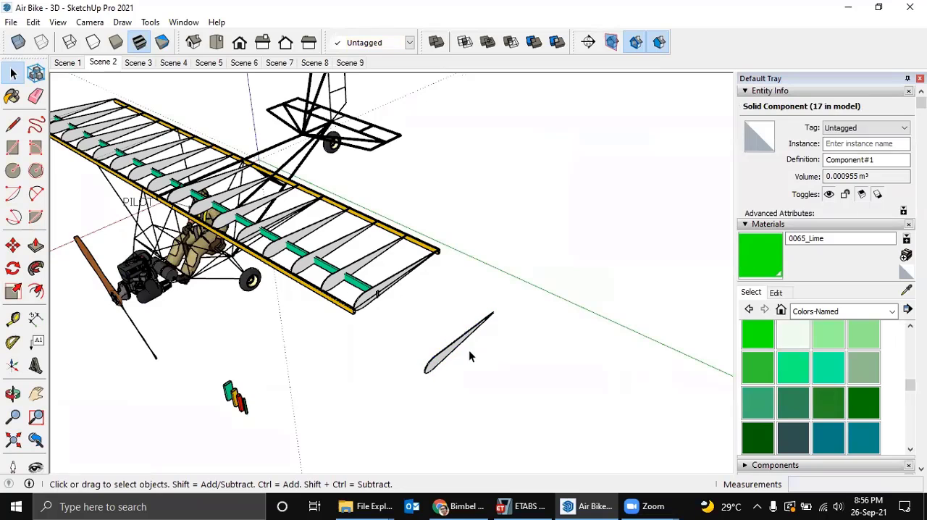
Explode the pasted rib component and select its outer airfoil face together with the bounding edges.
scroll(471, 355, up, 2)
right_click(448, 353)
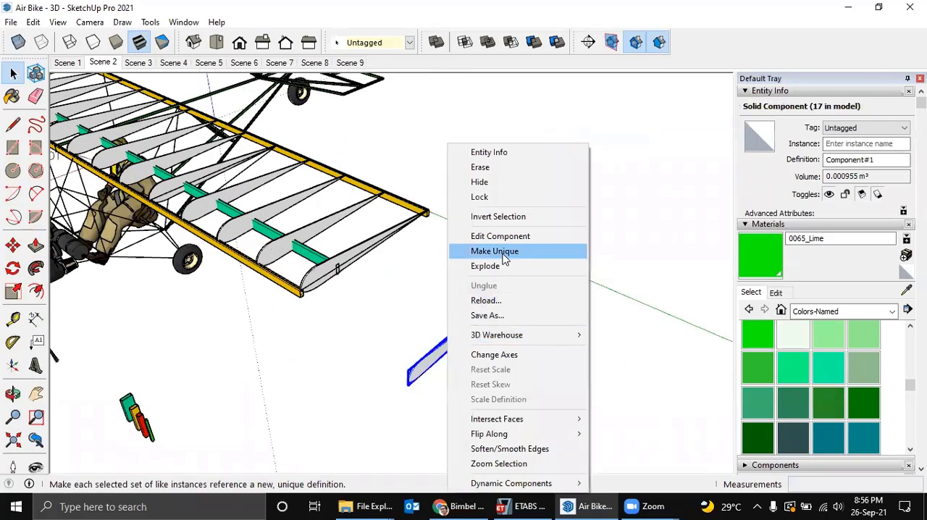
click(408, 325)
click(408, 325)
scroll(425, 368, up, 1)
click(425, 368)
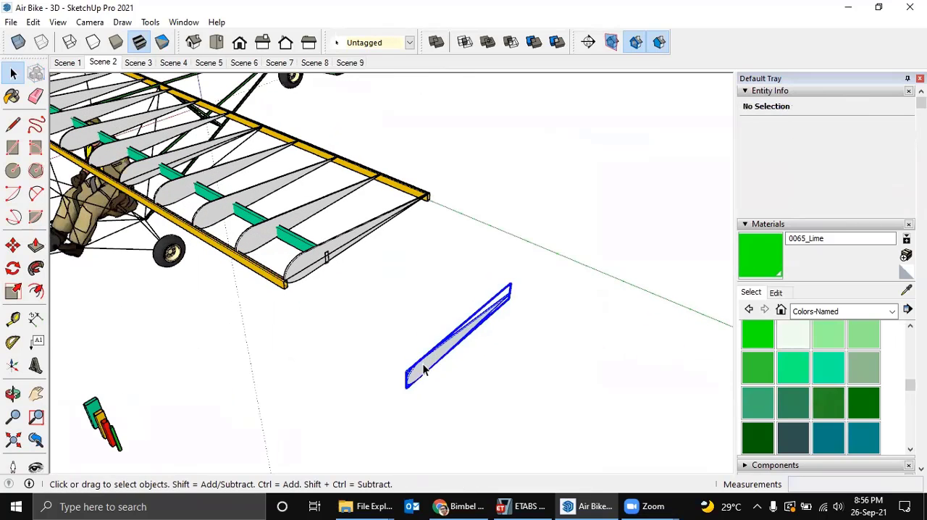
right_click(437, 354)
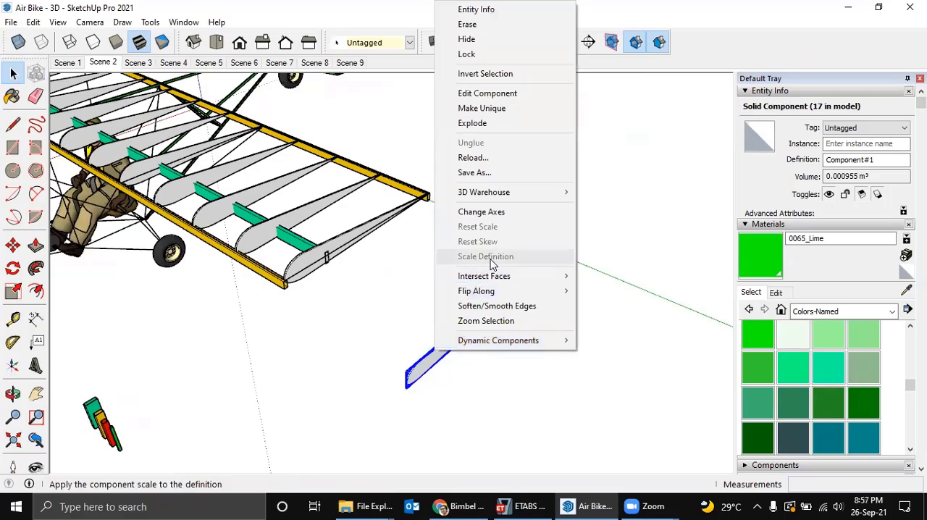
click(490, 128)
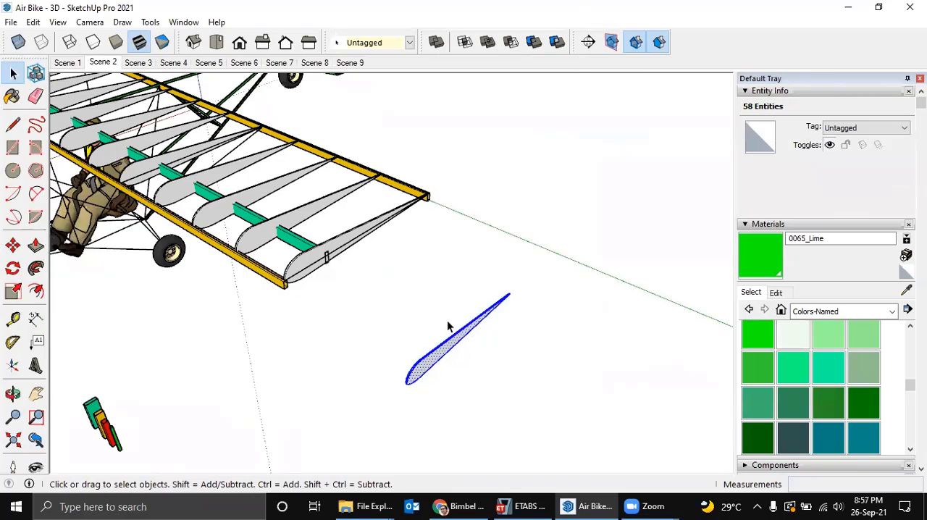
middle_drag(449, 346, 449, 374)
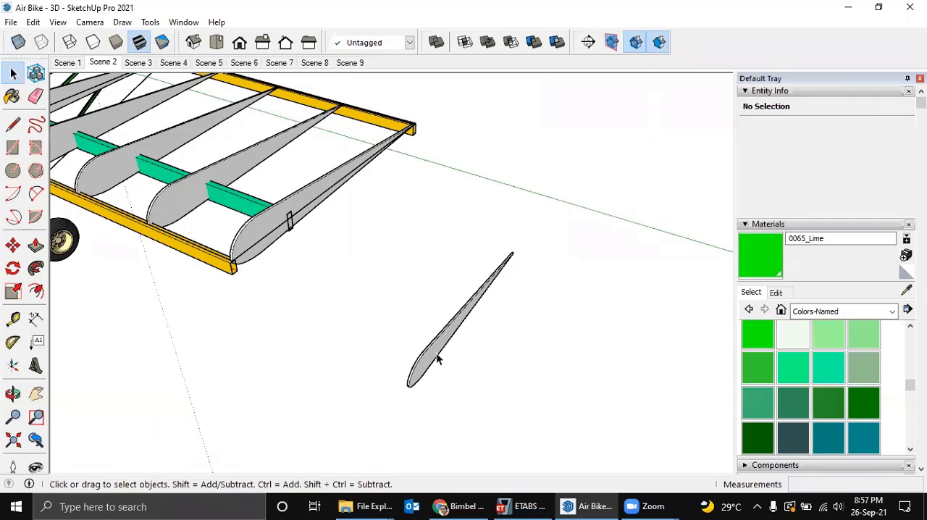
triple_click(432, 355)
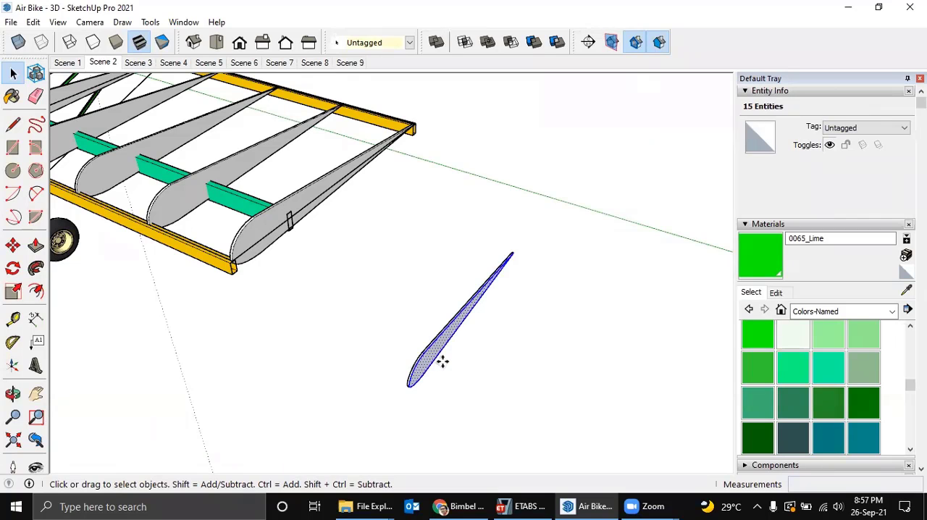
key(m)
click(447, 362)
key(ctrl)
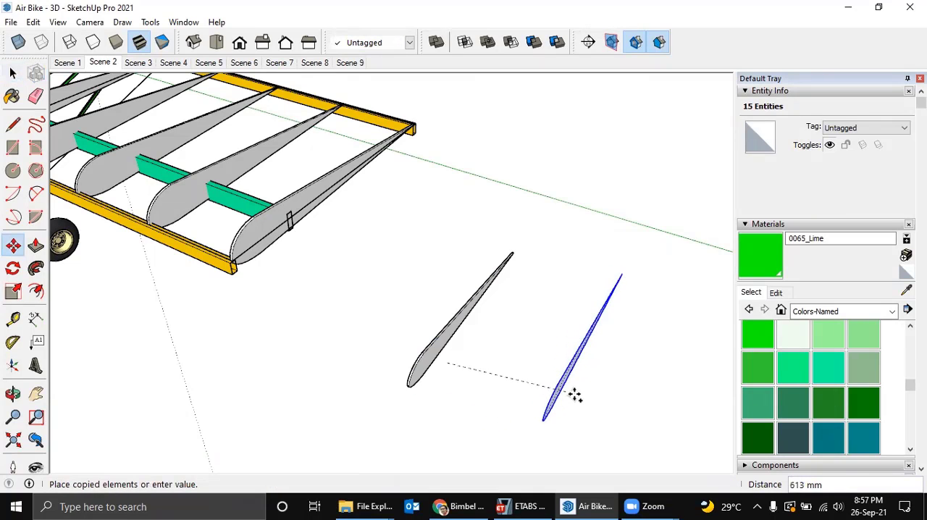
key(space)
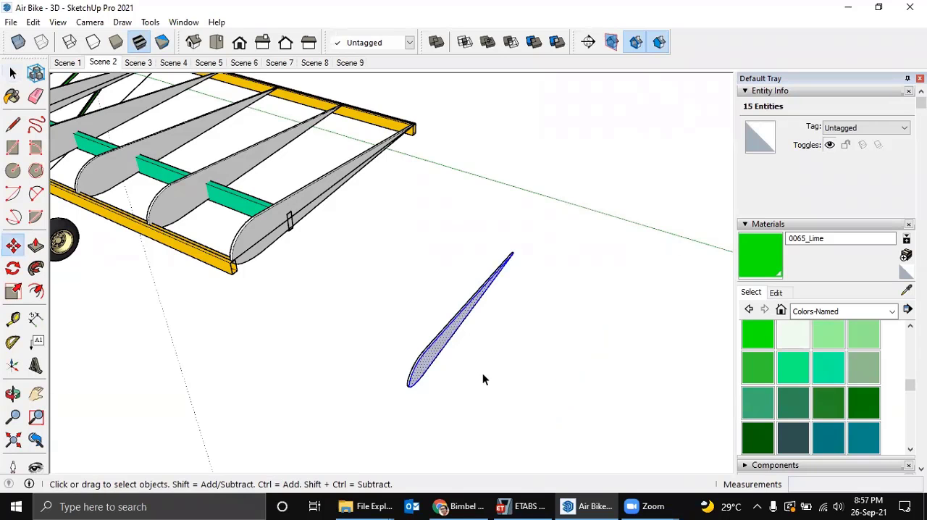
Move the selected airfoil face about 821 mm along the green axis, stretching the rib into a wing body.
key(m)
click(431, 354)
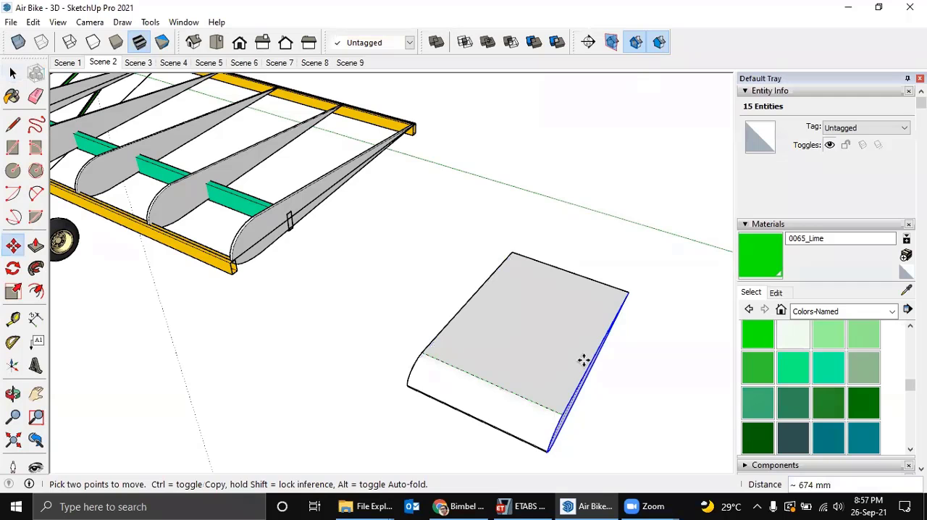
middle_drag(584, 360, 531, 305)
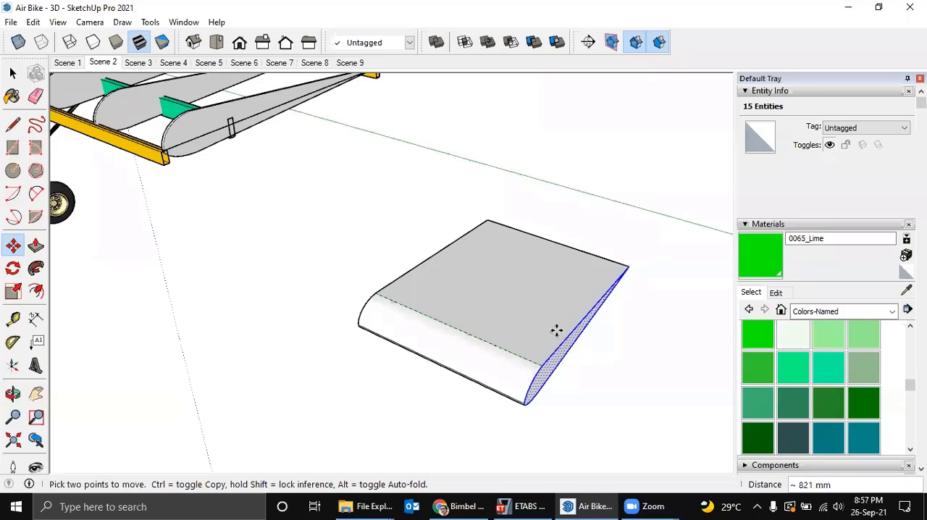
Copy the selected airfoil face and its edges about 813 mm along the green axis, detached from the original rib.
key(ctrl)
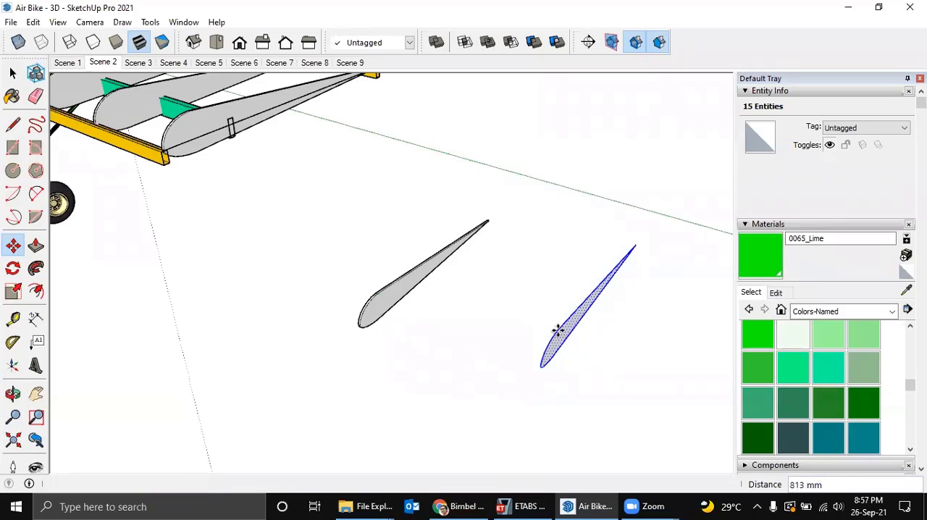
click(558, 329)
middle_drag(485, 311, 444, 304)
key(space)
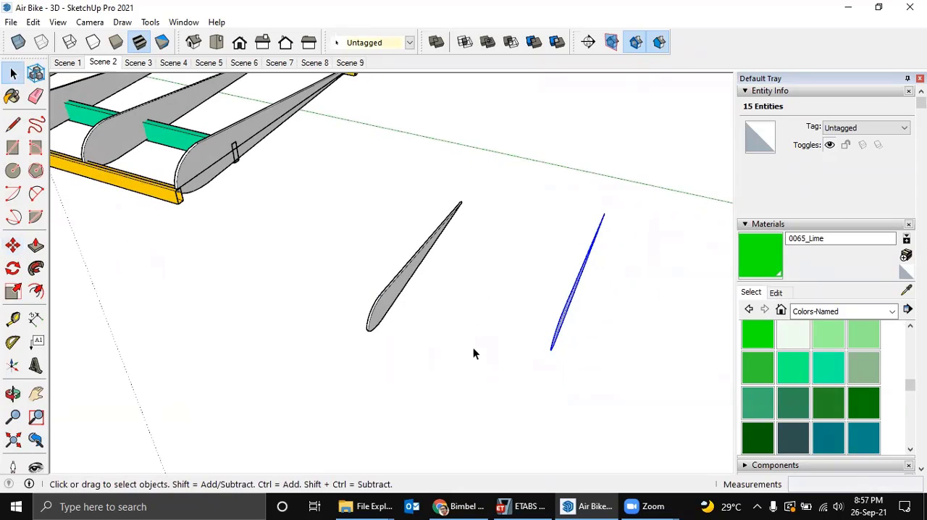
Select the whole original exploded rib with a selection window and delete it, keeping only the copied airfoil face.
middle_drag(473, 349, 387, 284)
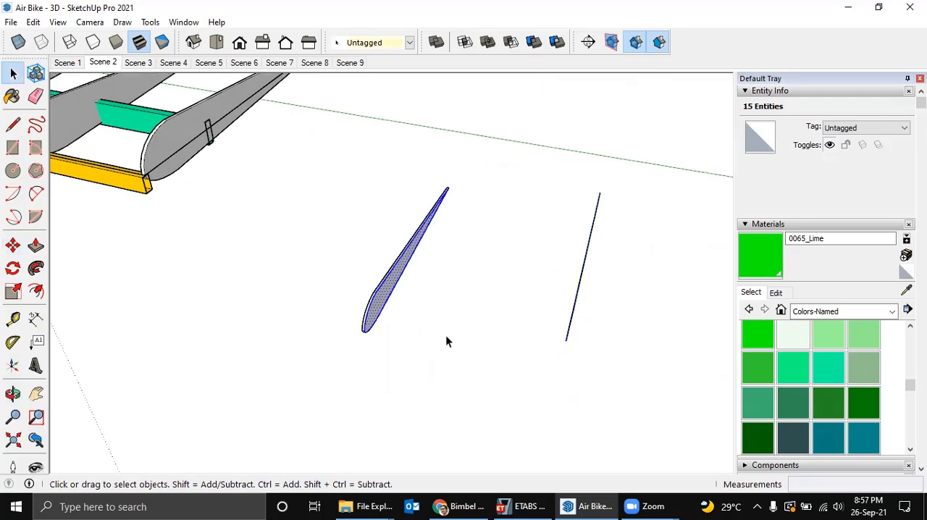
middle_drag(449, 236, 446, 213)
key(Delete)
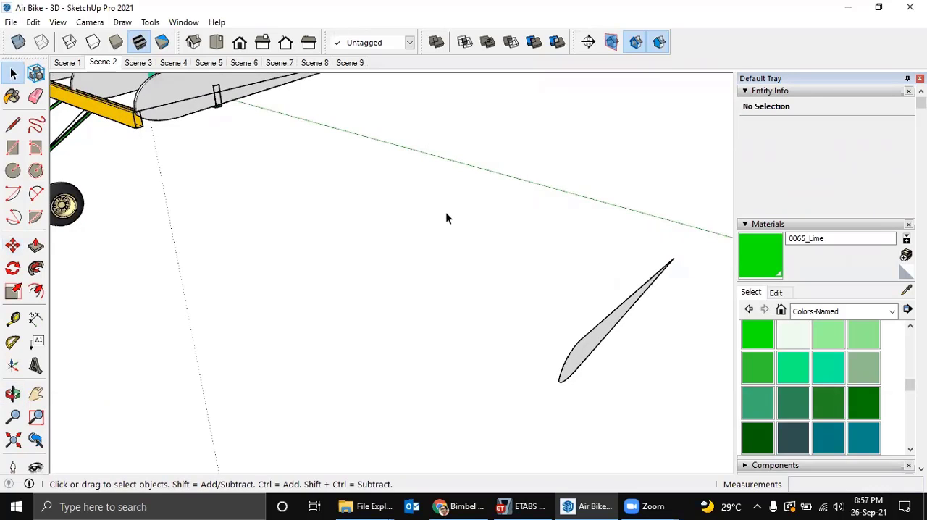
scroll(443, 278, down, 2)
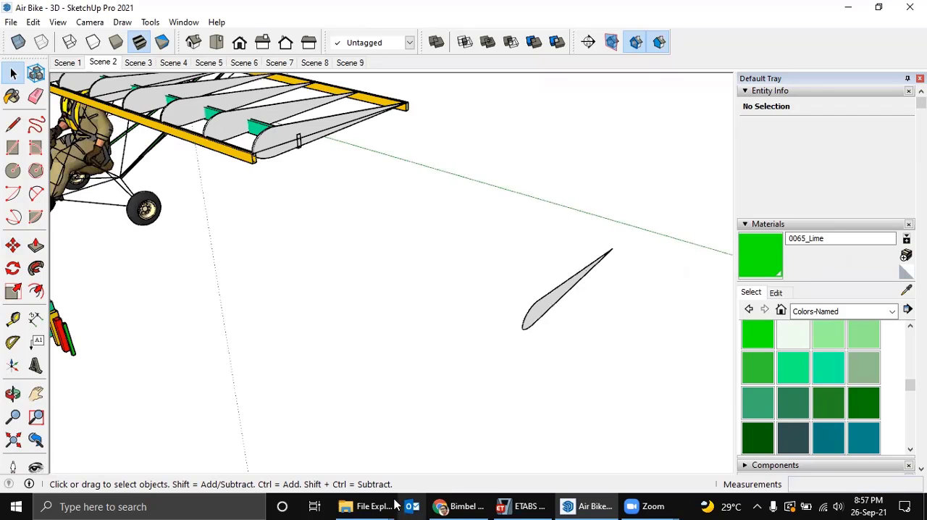
Switch to File Explorer, browse the Job folder and the folder list on Local Disk (F:), and return to the SketchUp model.
mouse_move(373, 506)
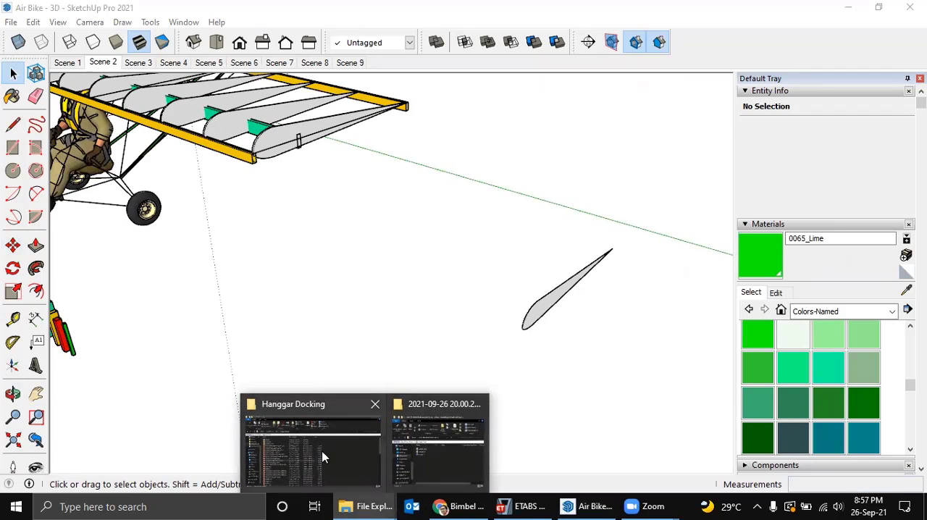
click(357, 450)
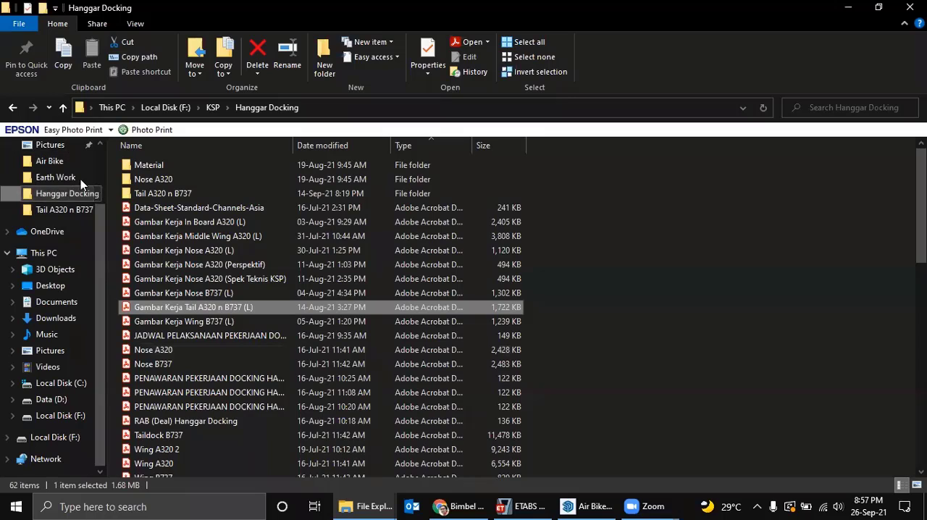
click(187, 107)
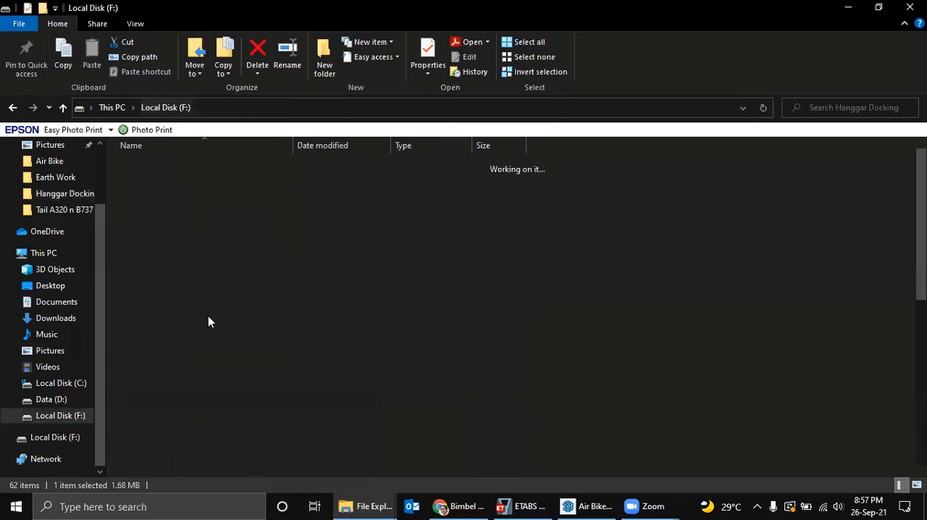
click(141, 336)
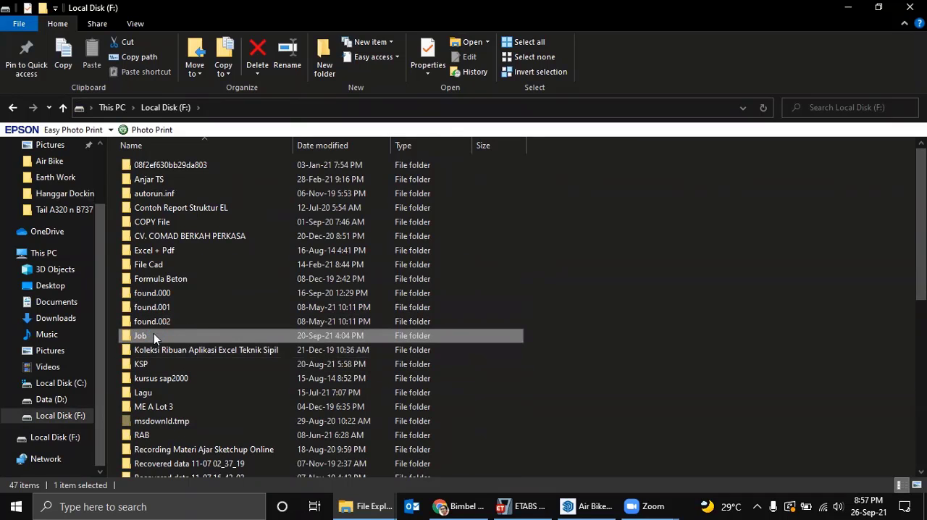
double_click(141, 335)
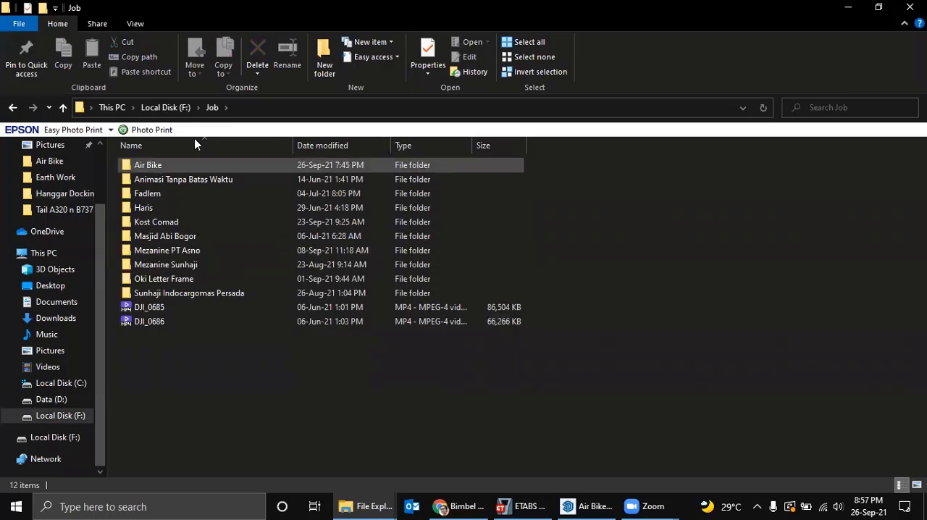
click(166, 107)
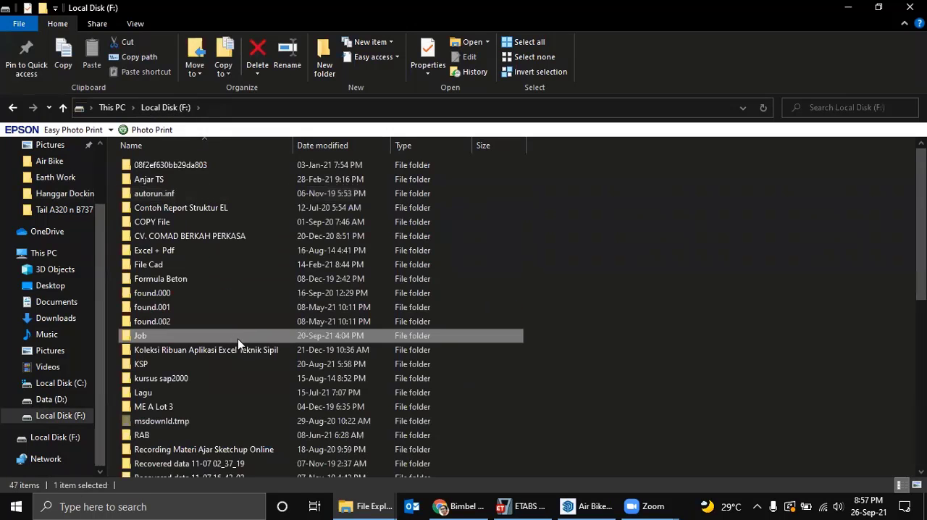
scroll(238, 338, down, 2)
scroll(238, 334, up, 2)
scroll(229, 326, down, 4)
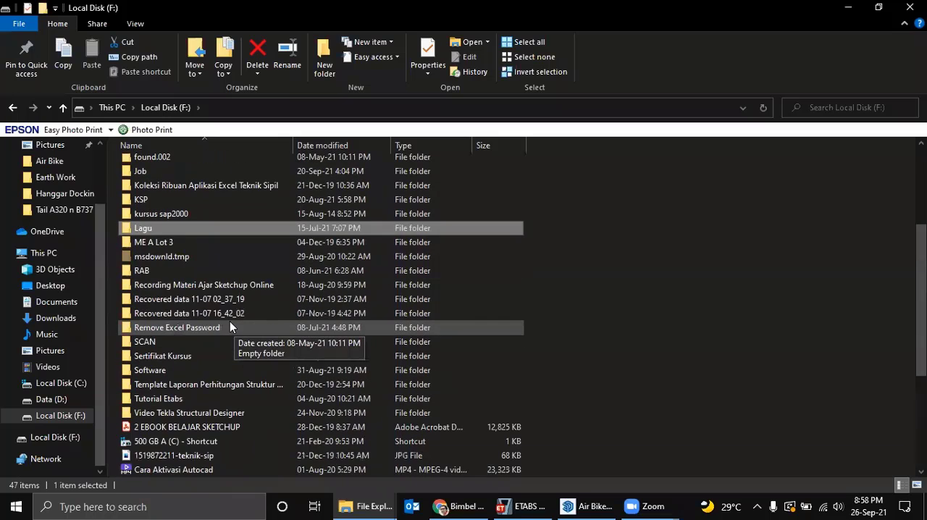
scroll(230, 322, down, 1)
scroll(231, 322, up, 5)
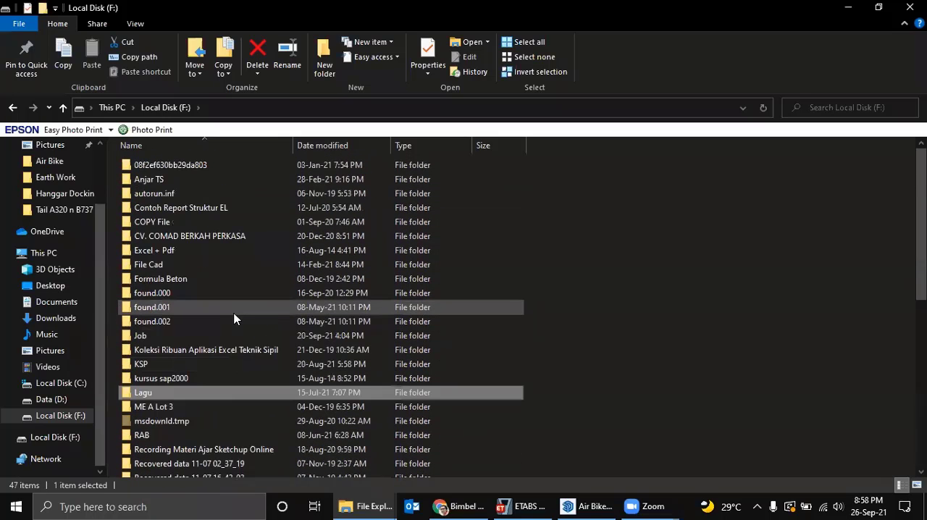
click(852, 8)
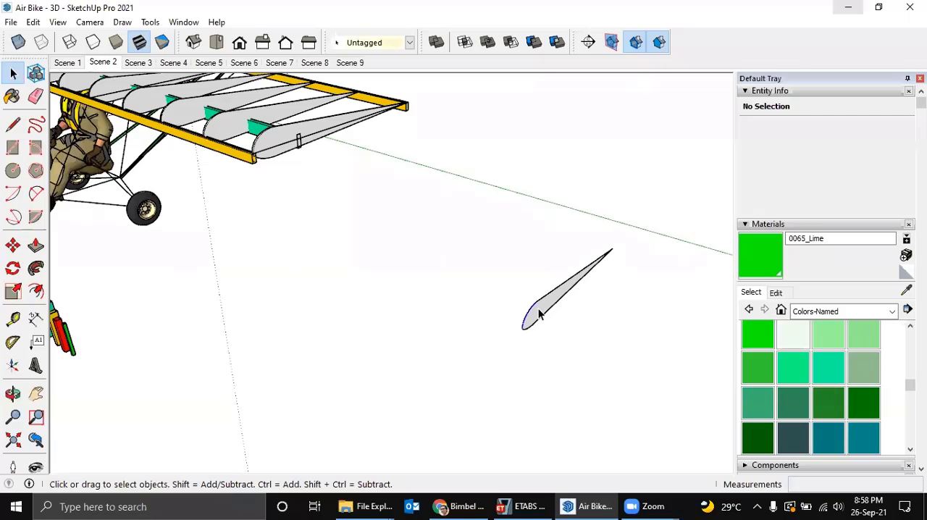
Select the airfoil face and offset its outline outward by about 130 mm.
click(539, 307)
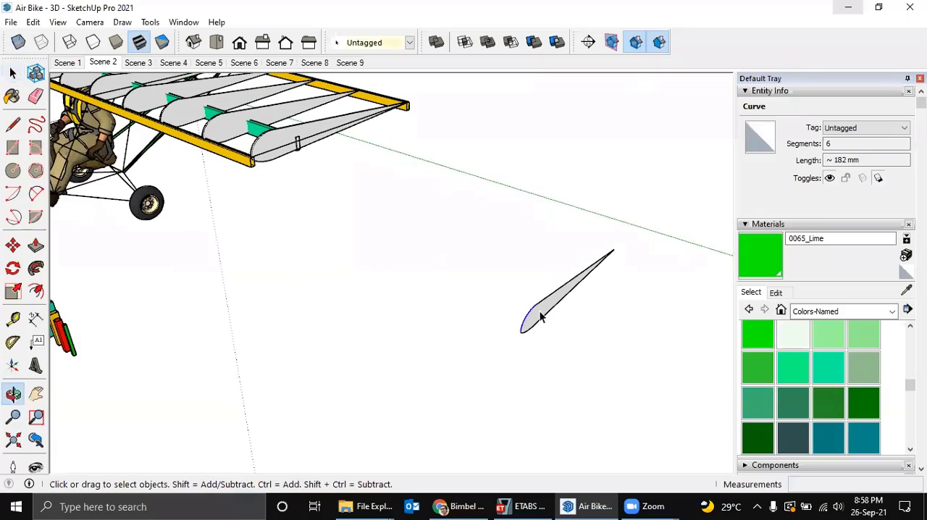
scroll(539, 306, up, 1)
scroll(539, 307, down, 1)
scroll(540, 307, down, 1)
scroll(541, 306, up, 1)
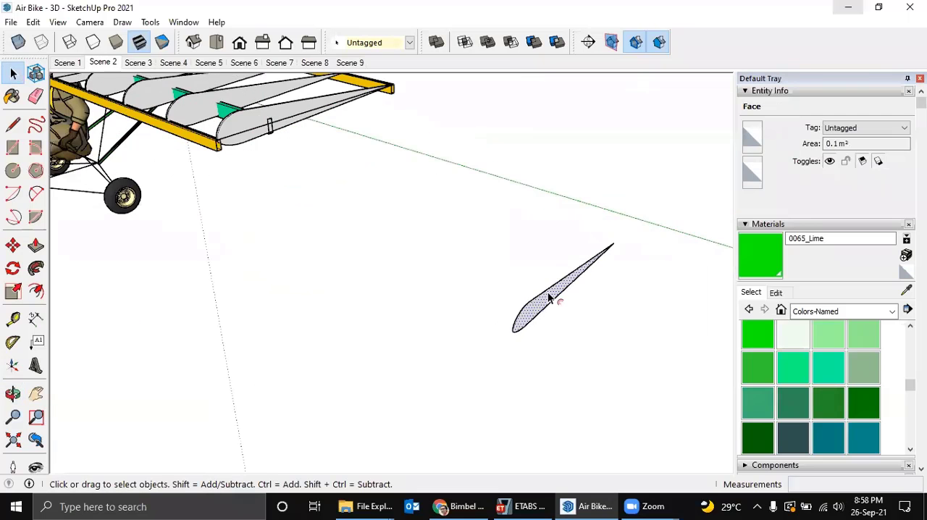
key(f)
click(543, 291)
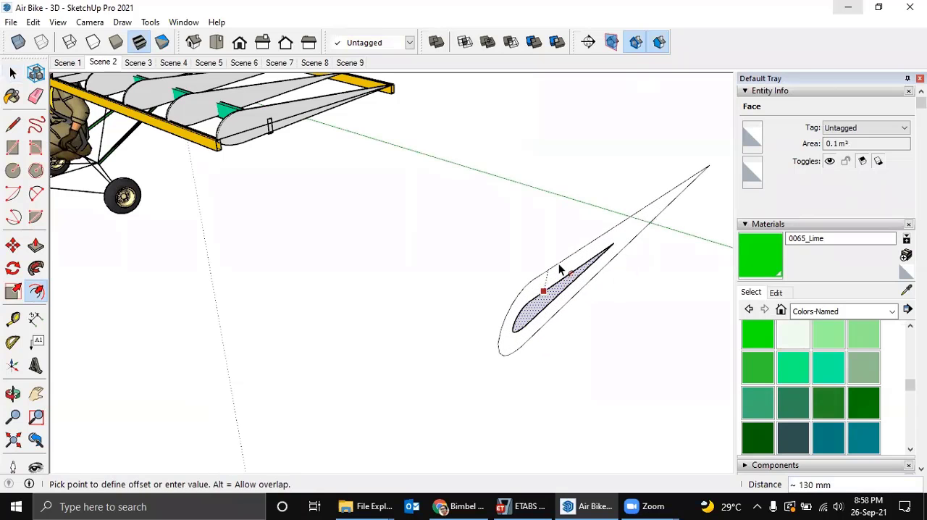
click(559, 270)
middle_drag(559, 269, 509, 342)
key(space)
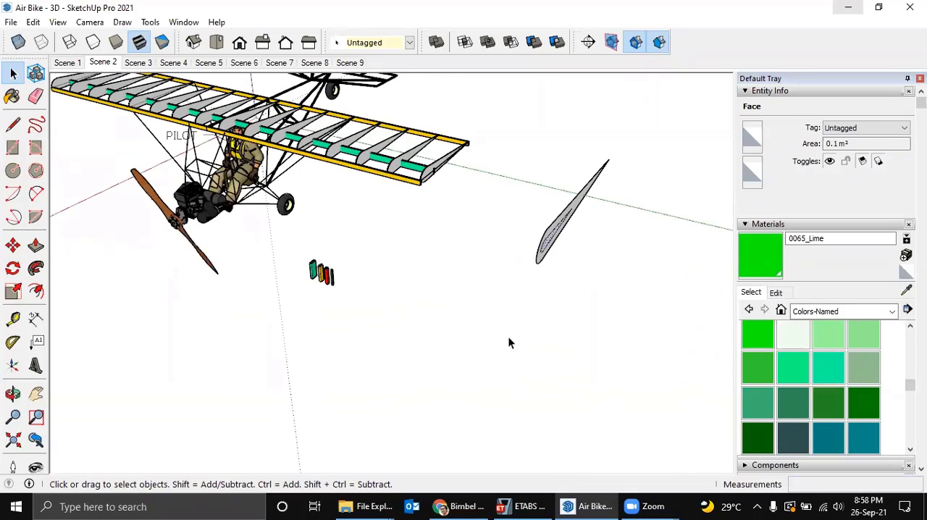
Draw a rectangle about 601 by 535 mm in the open space and push/pull it upward into a box.
key(r)
click(479, 357)
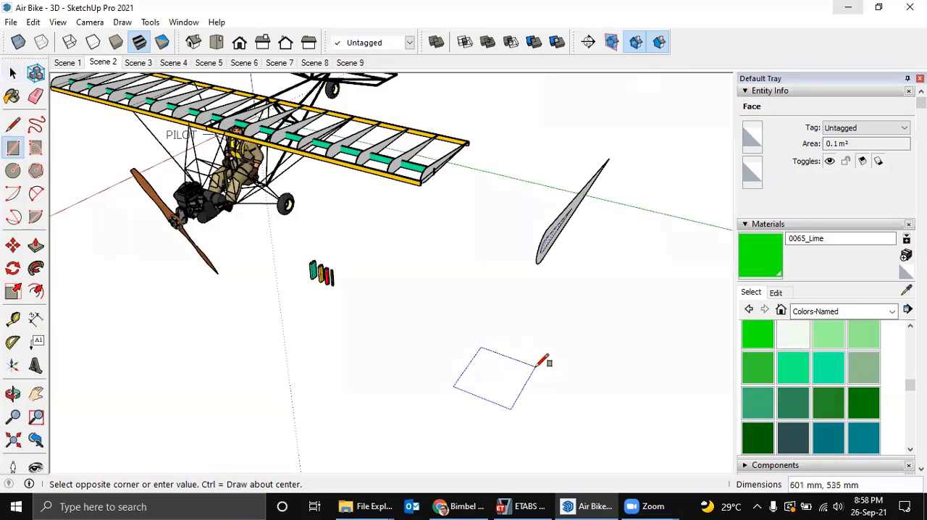
click(535, 366)
scroll(521, 371, up, 3)
key(p)
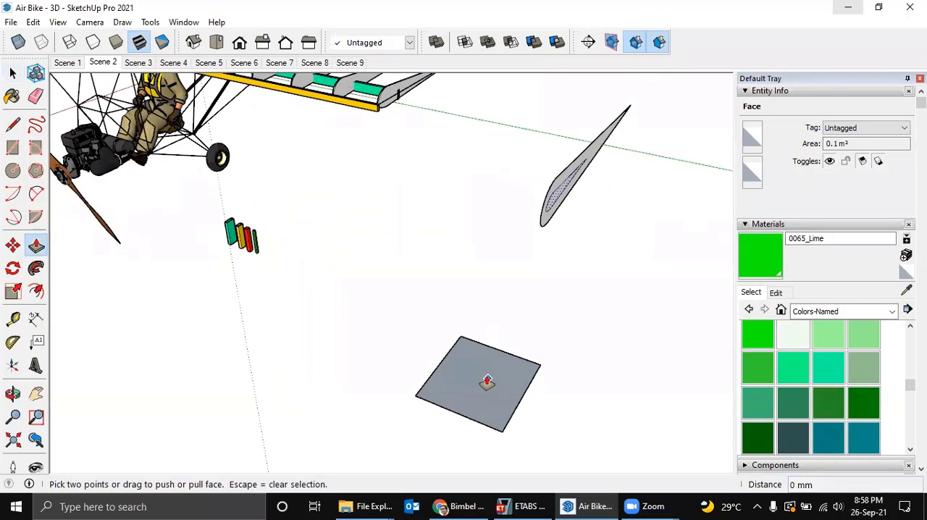
drag(483, 379, 499, 307)
middle_drag(498, 307, 482, 362)
Draw a diagonal line across one corner of the box's top face and push that corner down to cut it off.
key(l)
click(462, 317)
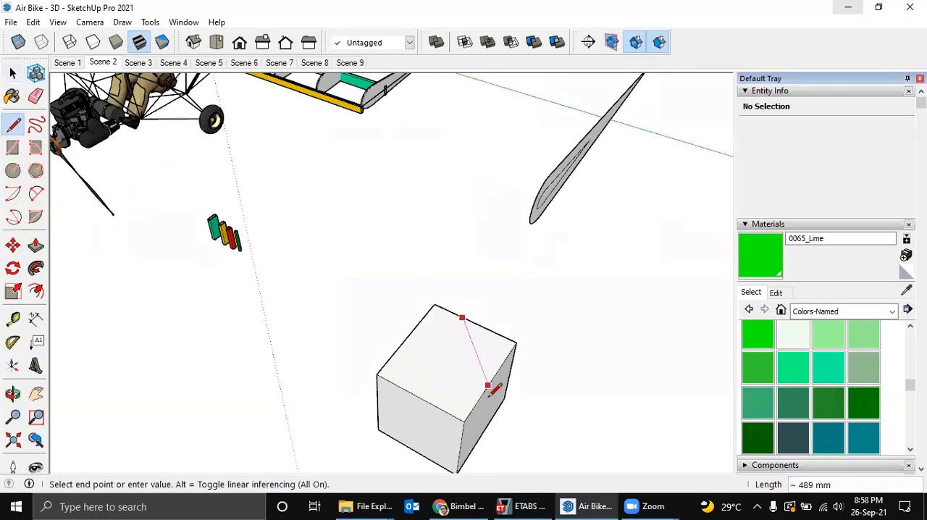
click(480, 396)
middle_drag(493, 386, 477, 391)
key(p)
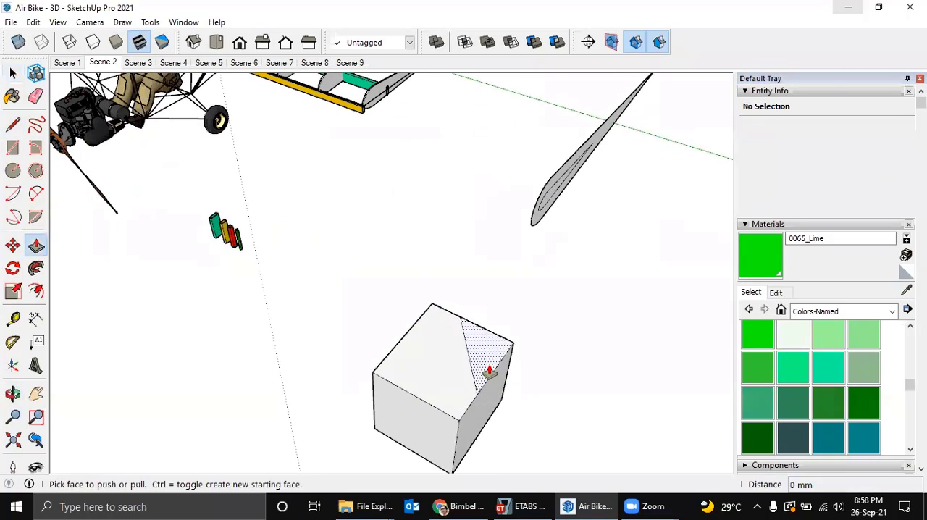
drag(493, 365, 507, 406)
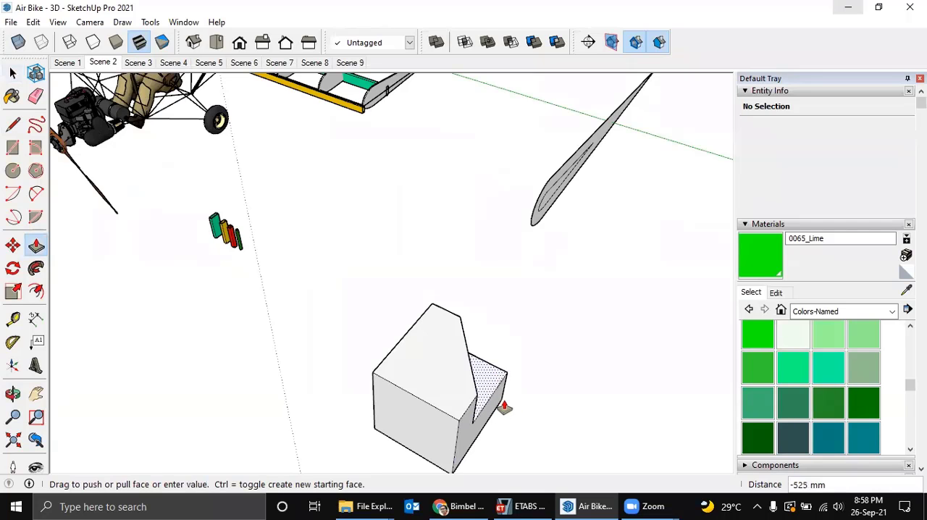
middle_drag(502, 406, 296, 297)
Copy the box's top face with its edges into the open space beside the box.
key(space)
double_click(268, 300)
key(m)
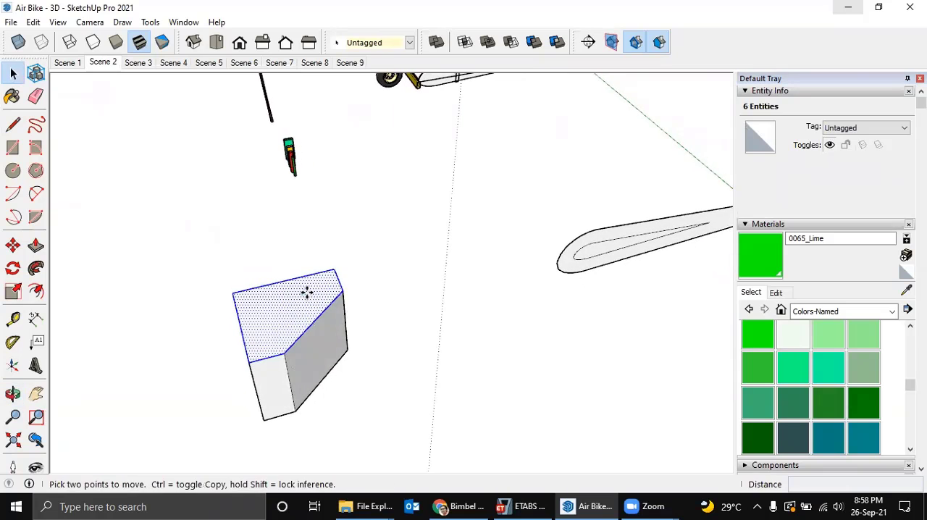
click(306, 291)
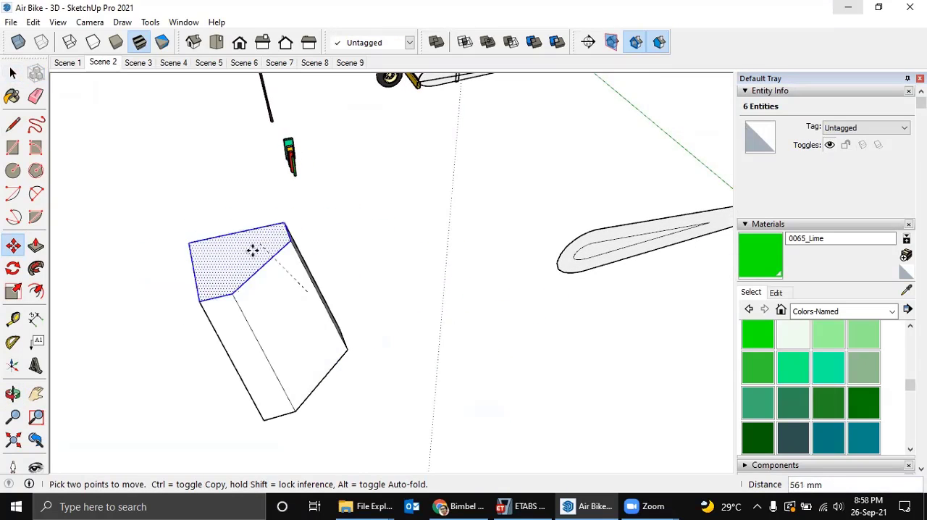
middle_drag(273, 287, 472, 285)
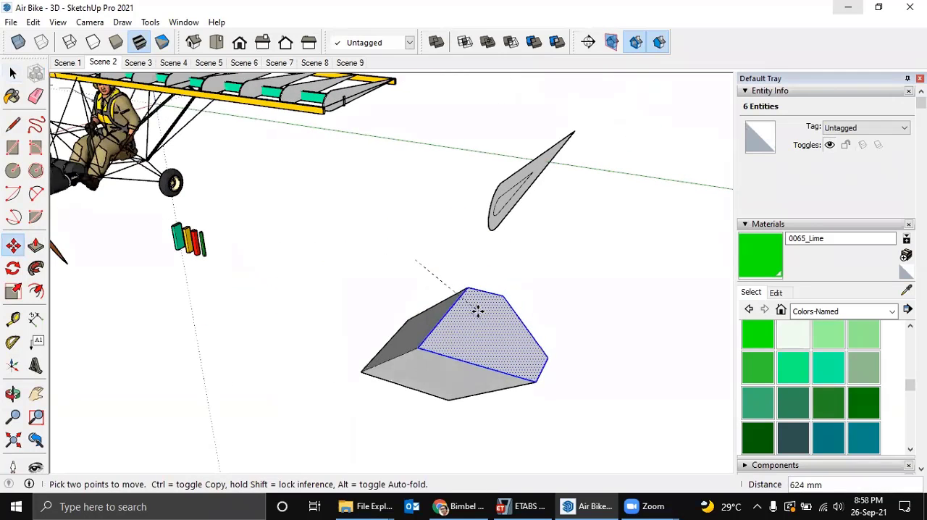
key(ctrl)
click(592, 284)
middle_drag(592, 283, 376, 284)
key(space)
Delete the copied top face lying beside the box.
middle_drag(526, 327, 347, 243)
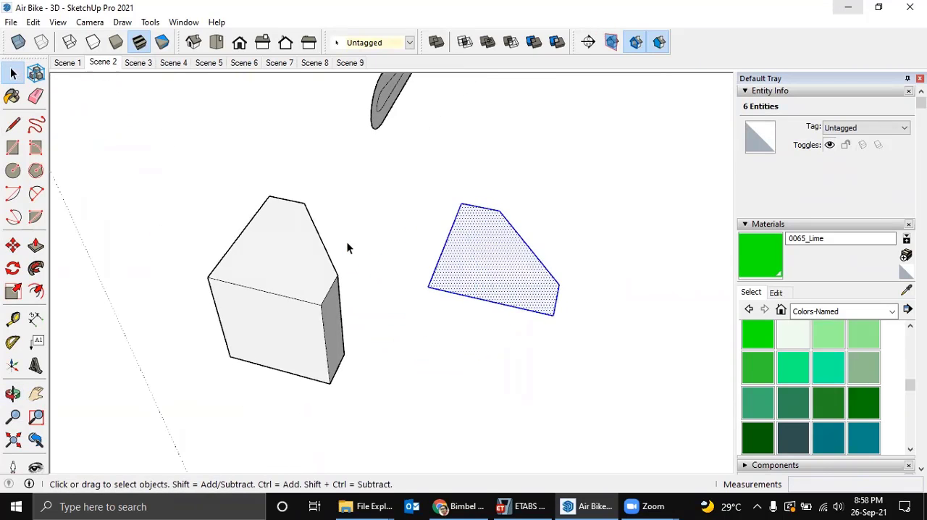
scroll(352, 253, down, 2)
middle_drag(304, 265, 394, 287)
middle_drag(367, 239, 511, 221)
key(Delete)
Copy the box's large front side face with its edges about 2017 mm along the green axis.
middle_drag(378, 290, 369, 252)
double_click(381, 284)
key(m)
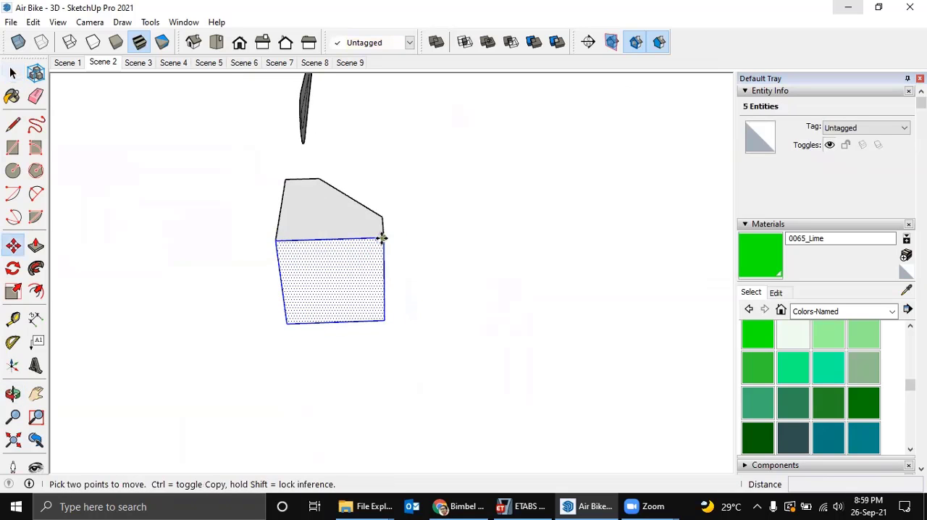
key(ctrl)
click(381, 237)
mouse_move(461, 250)
middle_down()
mouse_move(407, 261)
mouse_move(470, 255)
middle_up()
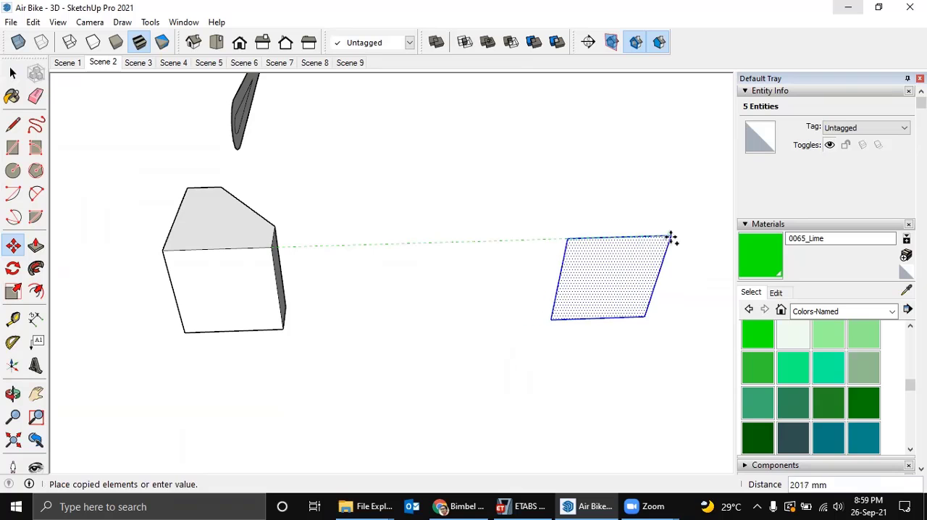
click(671, 238)
shift+middle_drag(501, 220, 425, 215)
Copy the box's top face with its edges onto the copied side face, matching their shared upper edge at the corner.
key(space)
double_click(144, 199)
middle_drag(175, 227, 152, 228)
key(m)
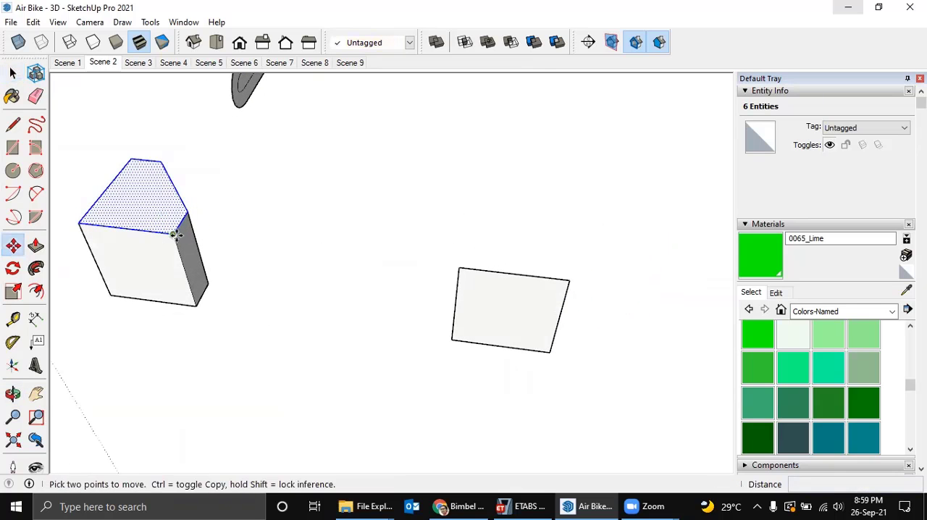
key(ctrl)
click(174, 233)
shift+middle_drag(406, 251, 272, 259)
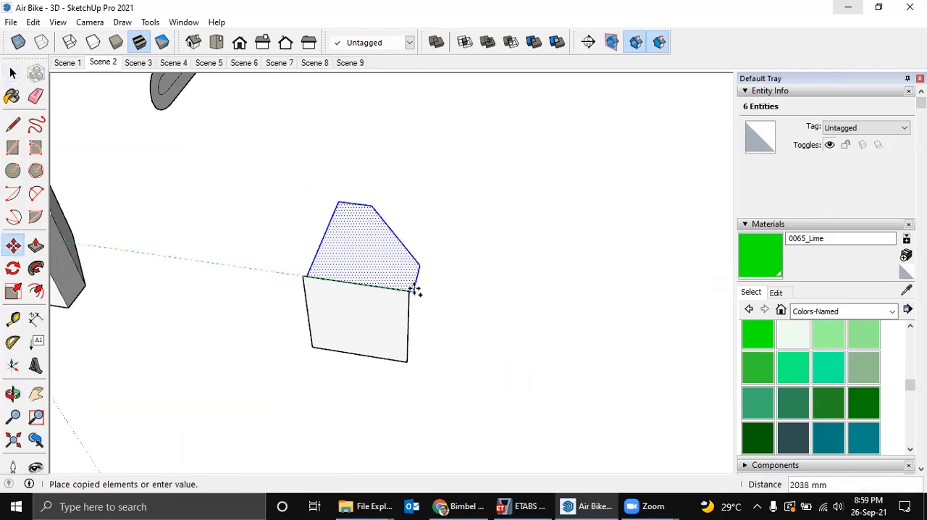
click(410, 291)
middle_drag(407, 291, 372, 312)
Rotate the copied side face 90° about its upper corner to lie flat in line with the copied top face.
key(q)
key(space)
click(375, 317)
key(q)
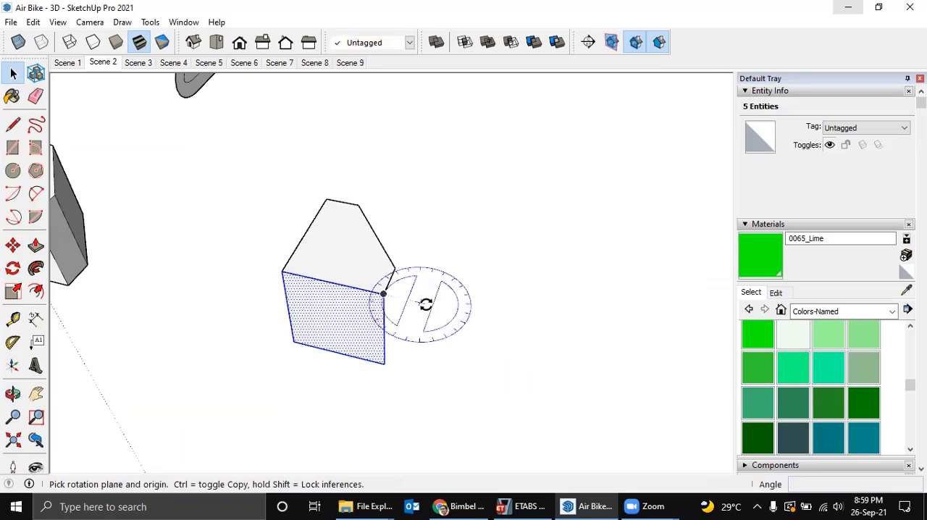
click(383, 293)
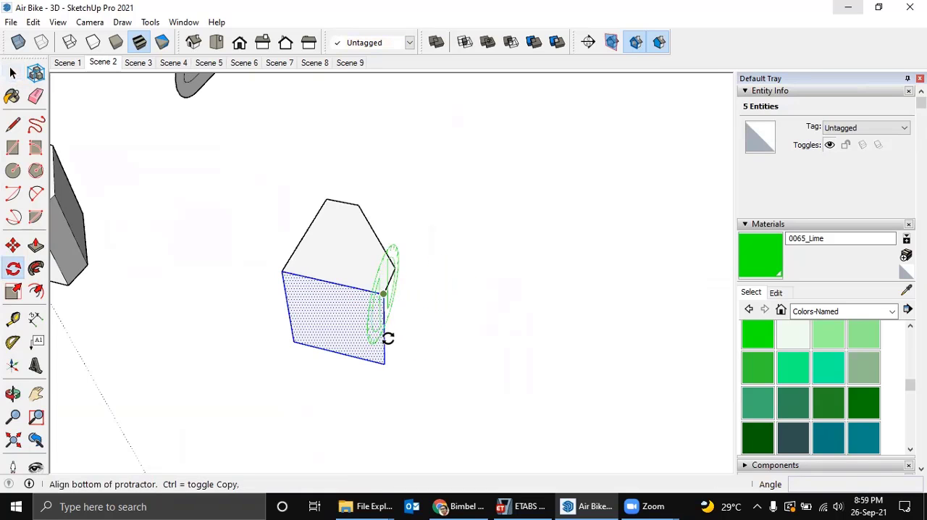
click(374, 366)
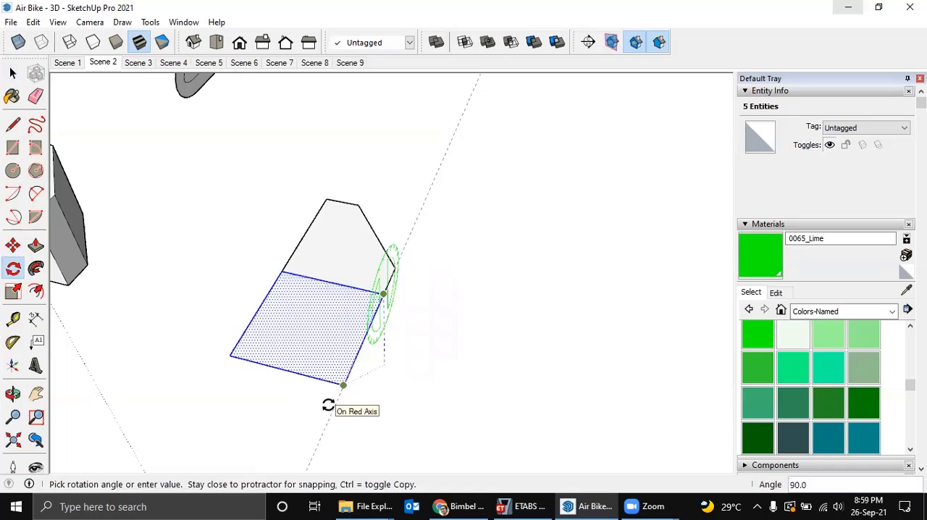
click(329, 405)
scroll(243, 286, down, 3)
middle_drag(250, 281, 554, 290)
key(space)
middle_drag(327, 319, 250, 240)
key(m)
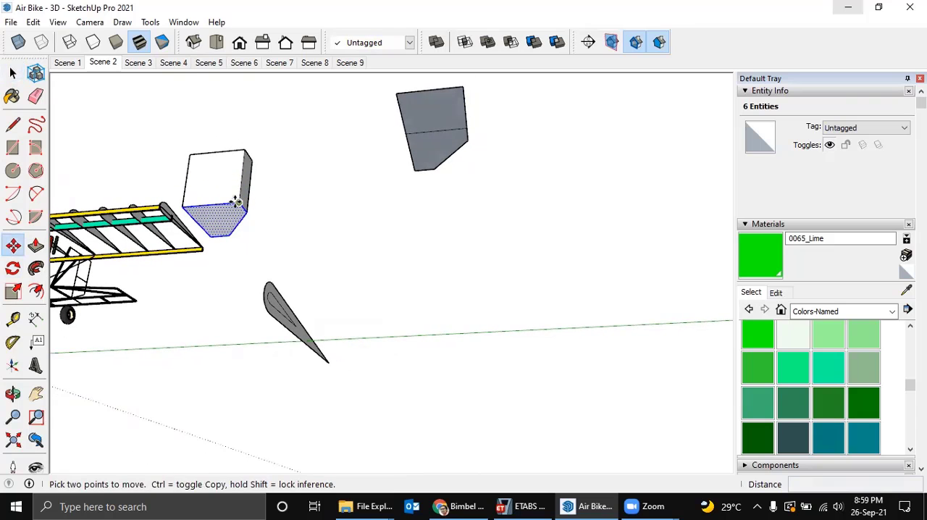
click(236, 201)
key(ctrl)
middle_drag(368, 178, 367, 383)
click(382, 348)
key(space)
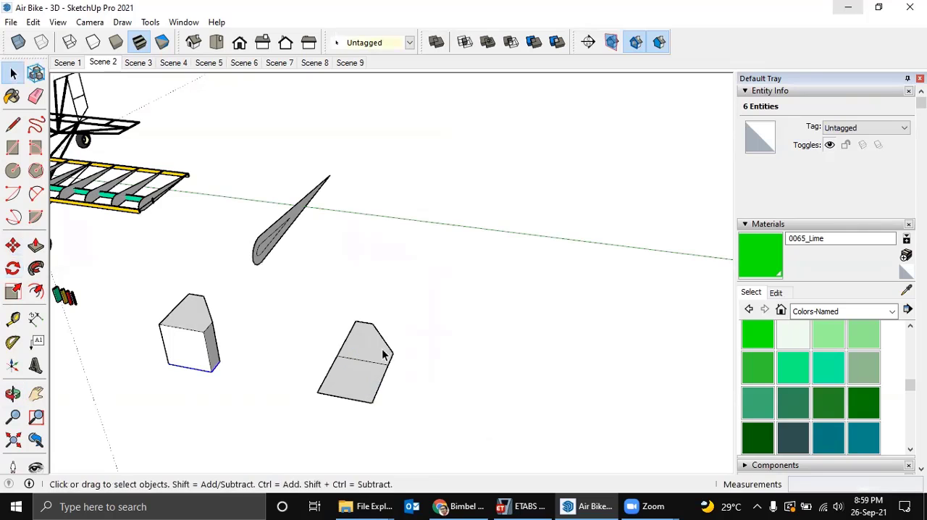
Copy the flat pattern's top face with its edges to the empty area just beyond the flattened large side face.
click(375, 341)
middle_drag(375, 340, 303, 352)
key(m)
click(391, 339)
key(ctrl)
click(356, 371)
Mirror the copied five-sided face by scaling it -1 along the red axis.
key(s)
click(295, 338)
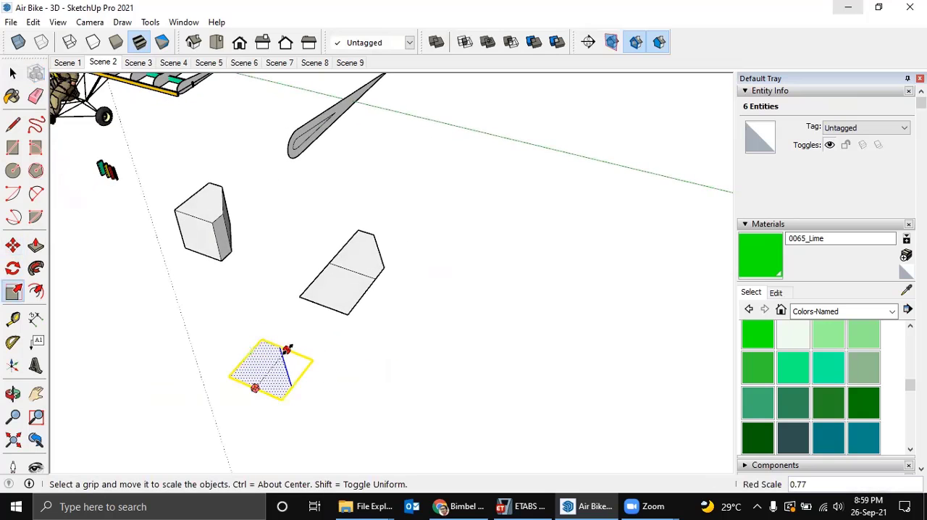
text(-1)
key(Return)
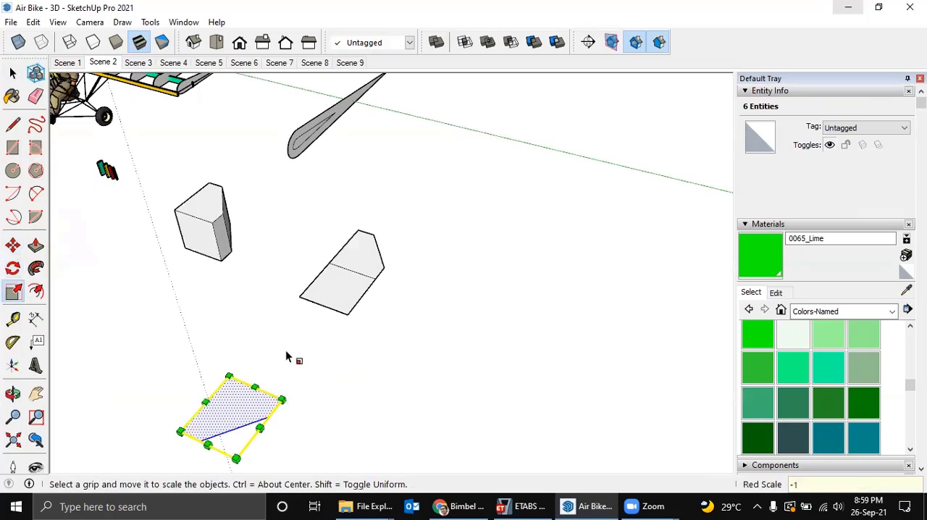
Move the mirrored face by its corner onto the outer corner of the flattened side face so their edges join.
key(m)
click(229, 375)
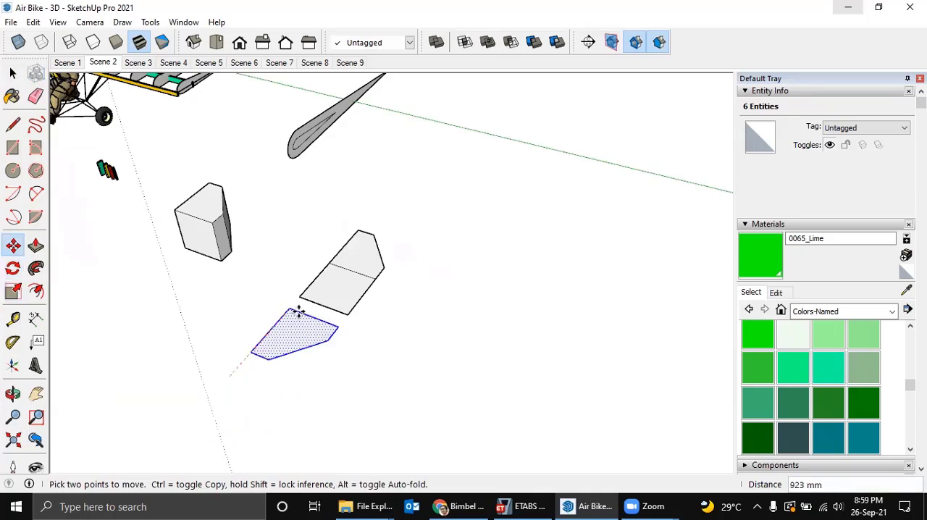
click(301, 297)
middle_drag(283, 294, 371, 354)
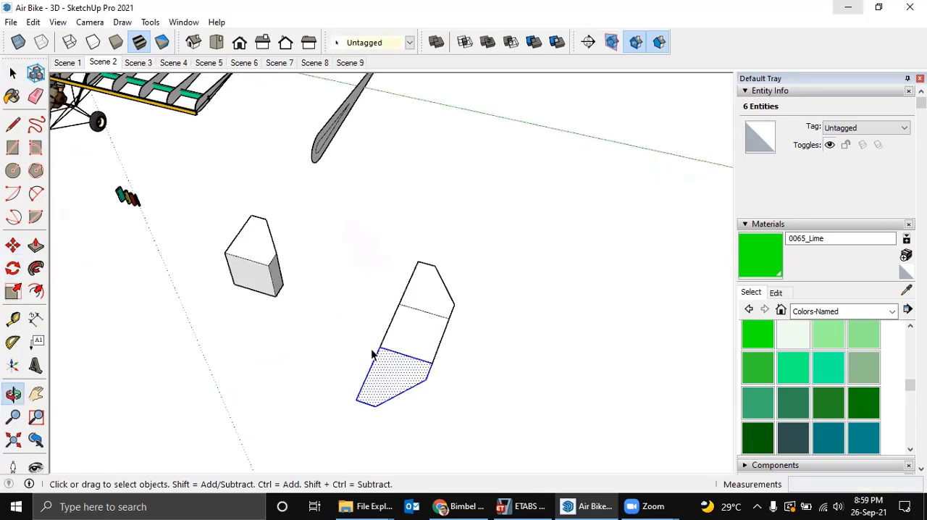
click(346, 297)
Copy the box's side face next to the large front face onto the matching edge and corner of the pattern's top face.
middle_drag(277, 211, 387, 284)
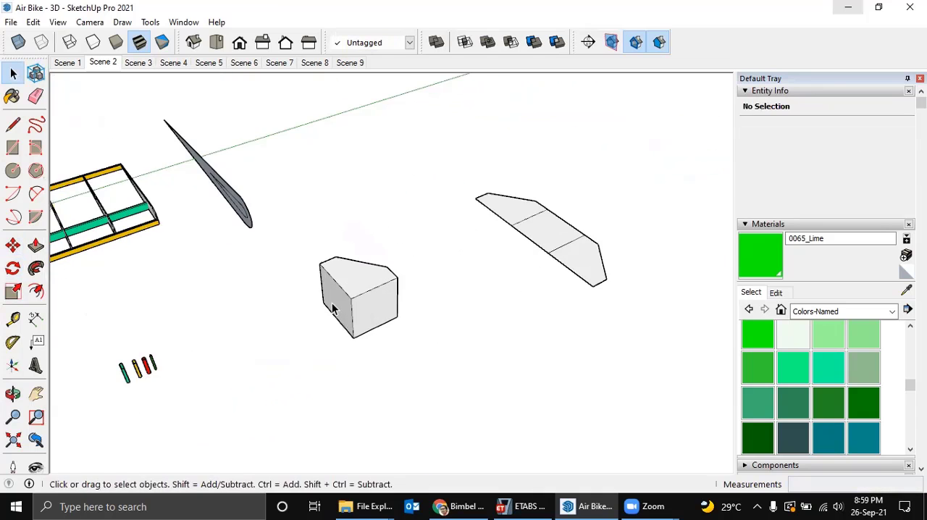
scroll(336, 302, up, 1)
double_click(339, 309)
key(m)
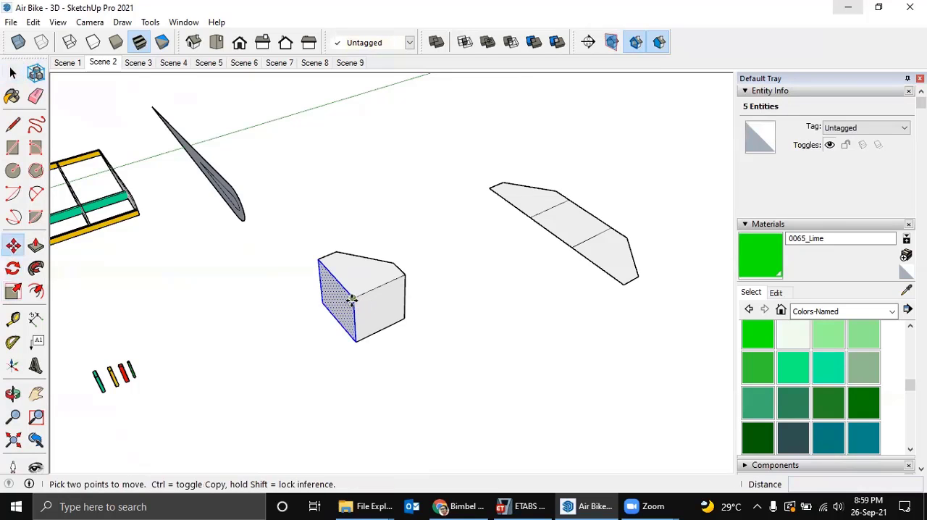
key(ctrl)
click(351, 299)
mouse_move(529, 219)
middle_down()
mouse_move(504, 218)
mouse_move(524, 228)
middle_up()
Rotate the copied side face about its upper corner until it lies flat, unfolded outward from the pattern's top face.
key(q)
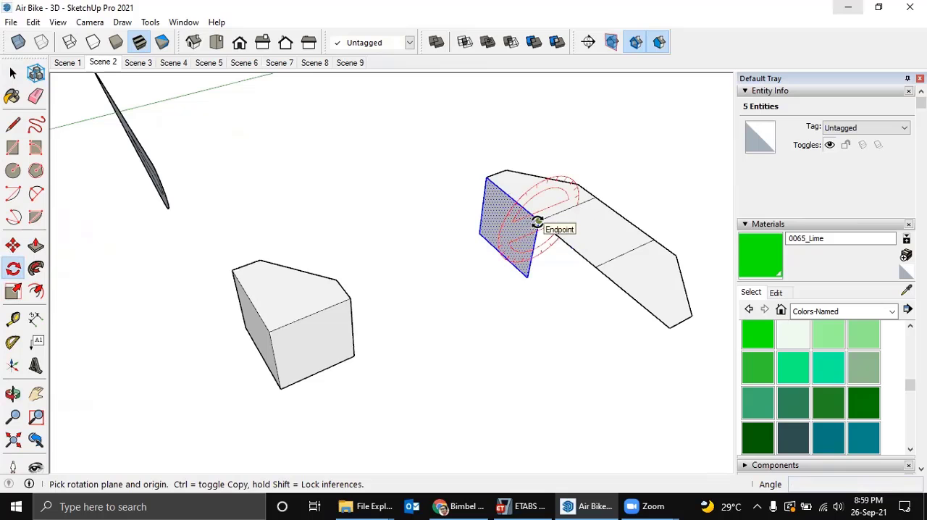
click(537, 220)
click(529, 276)
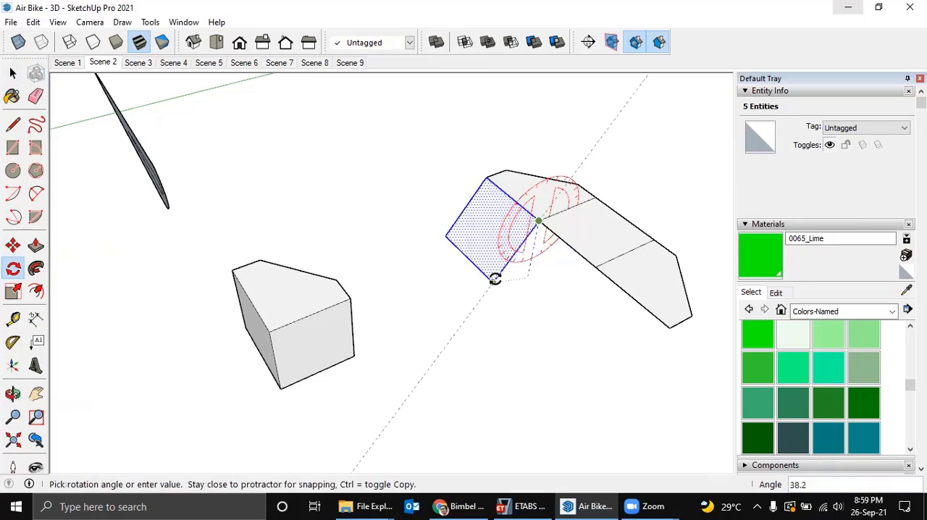
click(495, 279)
middle_drag(497, 277, 313, 339)
key(space)
click(299, 298)
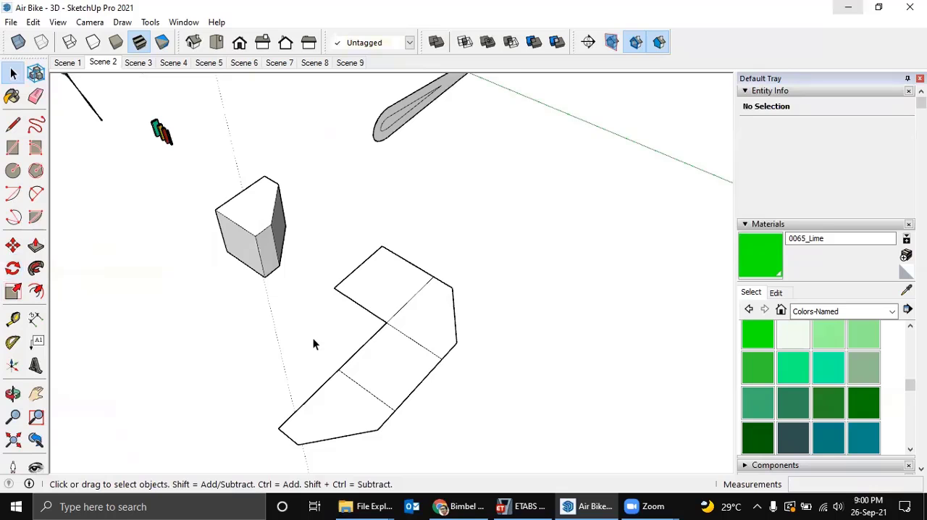
Copy the box's narrow side face with its edges about 2353 mm along the green axis, clear of the flat pattern.
middle_drag(278, 259, 254, 239)
double_click(263, 252)
key(m)
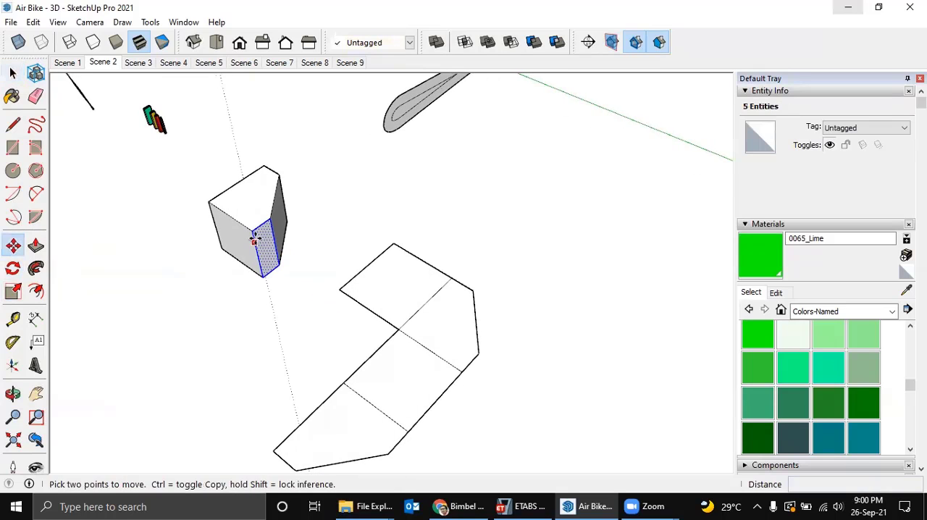
key(ctrl)
click(255, 234)
middle_drag(466, 424, 434, 383)
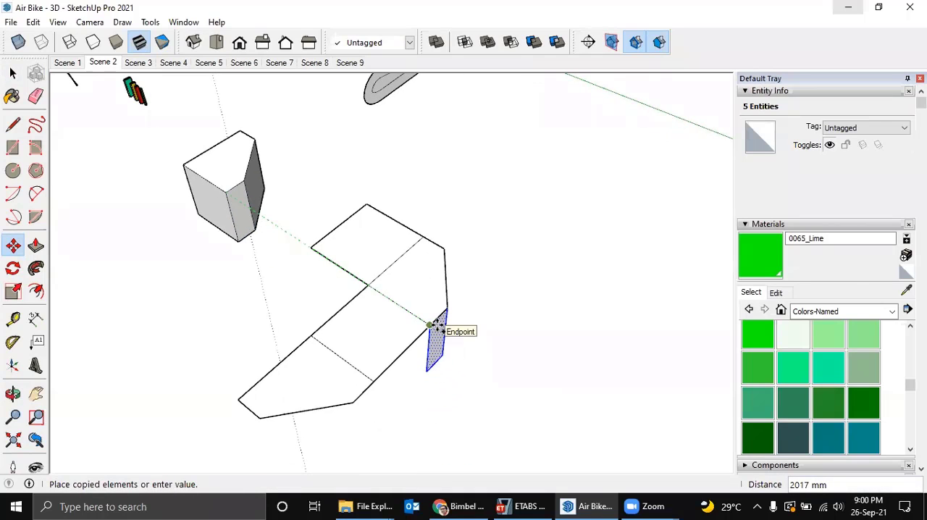
click(475, 353)
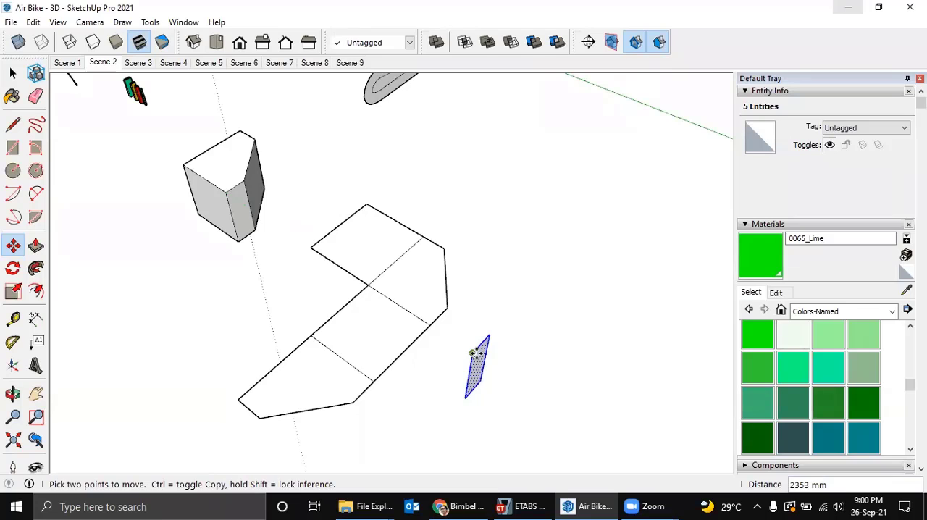
Rotate the copied narrow face 90° about the red axis at its upper corner to lay it flat.
key(q)
key(Left)
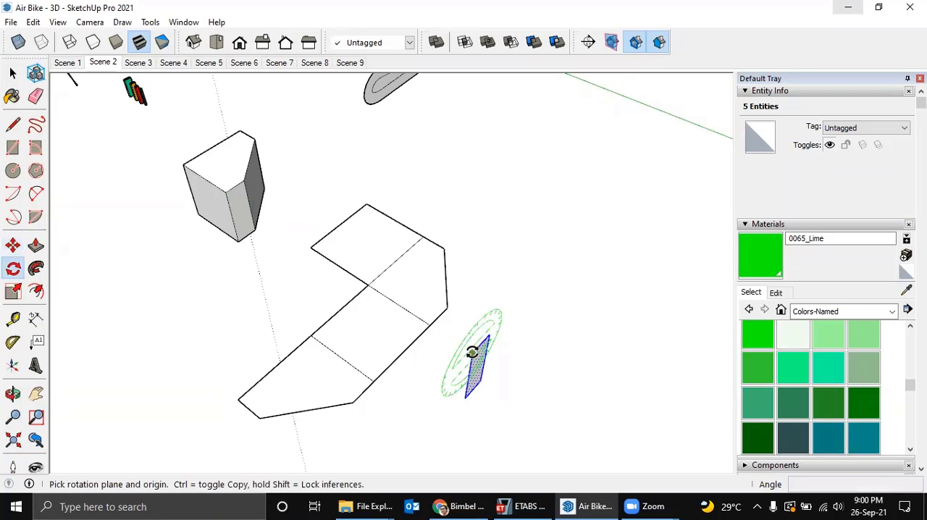
key(Right)
click(472, 352)
click(466, 396)
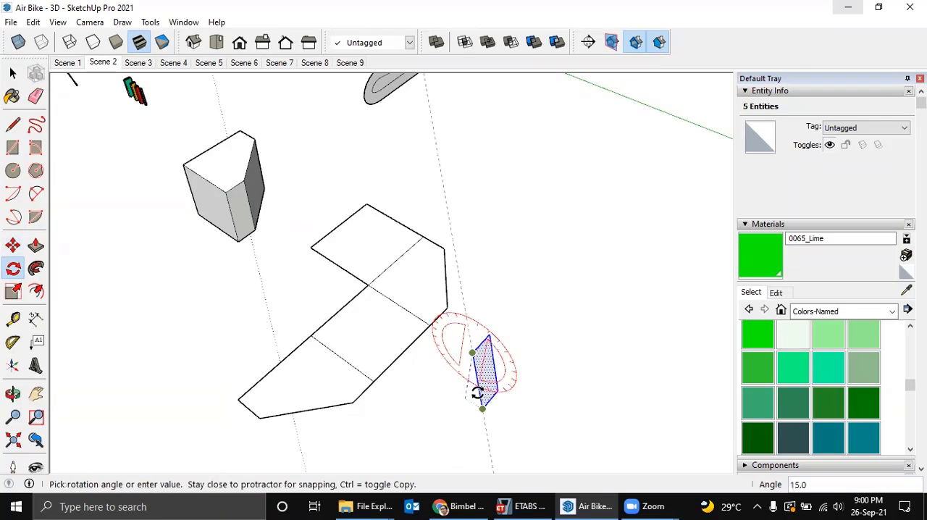
click(477, 394)
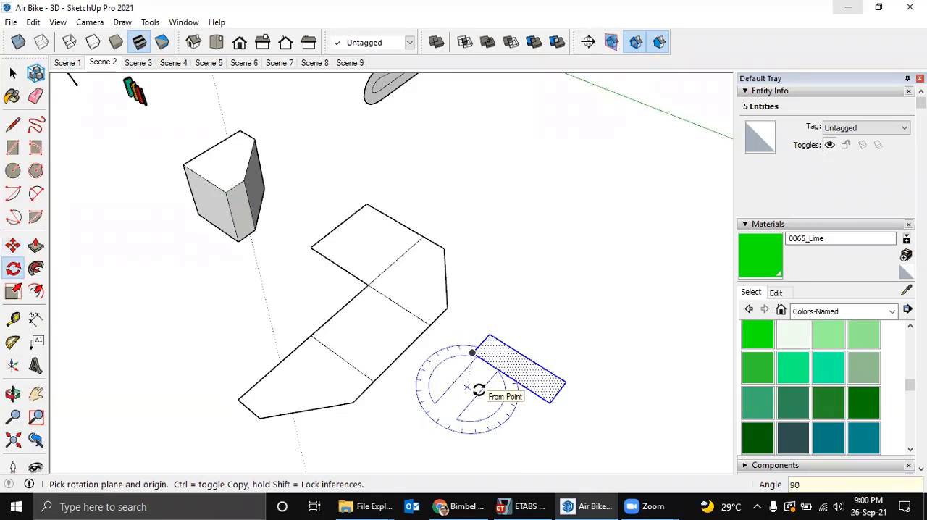
Rotate the flattened narrow face another 90° about the vertical axis at the same corner.
click(472, 352)
click(550, 403)
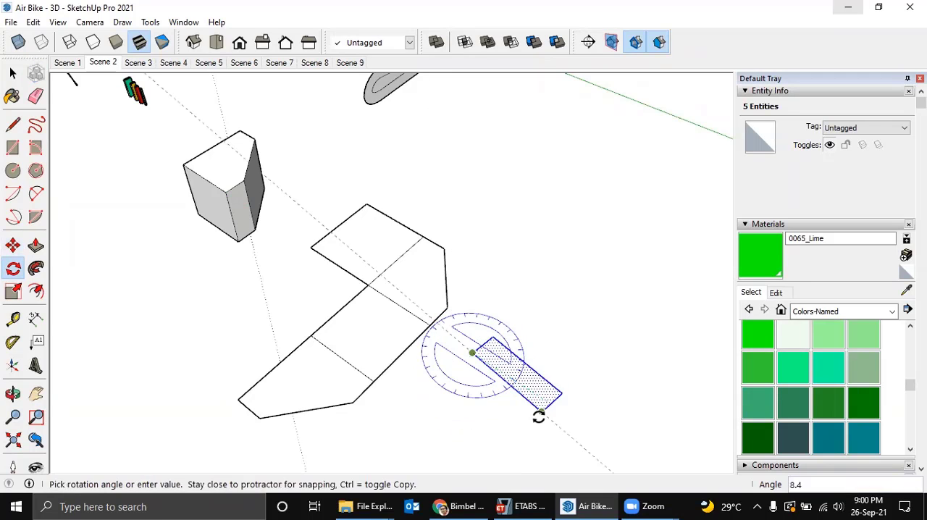
text(90)
key(Return)
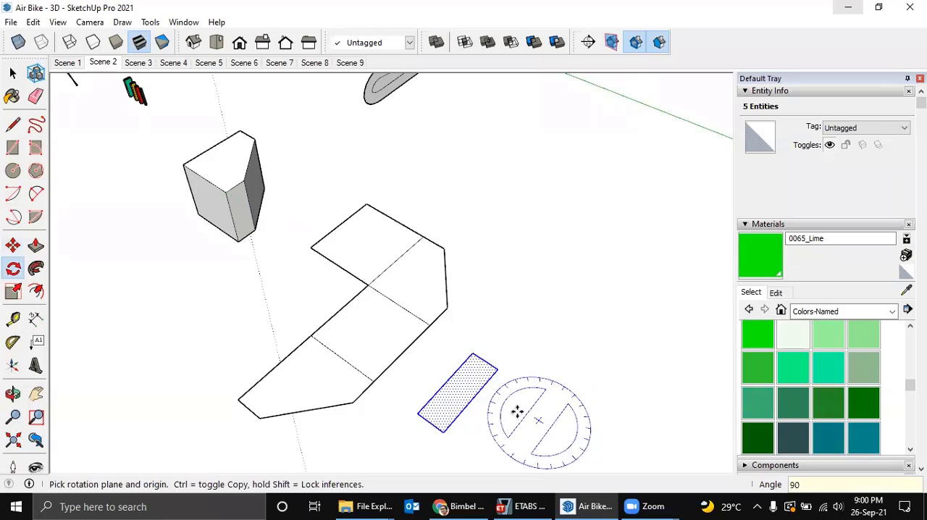
Move the narrow face about 336 mm by its corner onto the pattern's large side face so their long edges join.
key(m)
click(471, 351)
click(429, 325)
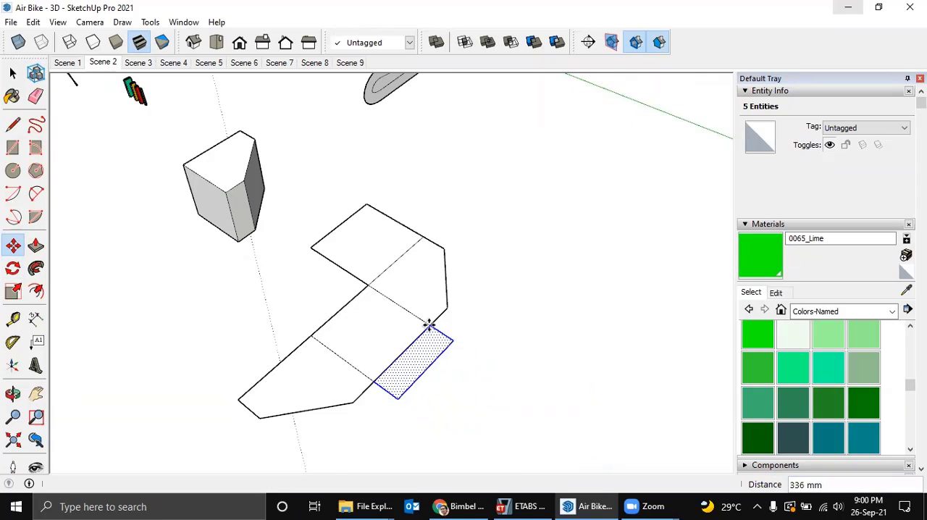
key(space)
scroll(524, 334, down, 1)
click(524, 334)
Copy the box's slanted cut face with its edges about 2388 mm along the green axis, clear of the flat pattern.
scroll(414, 340, down, 1)
middle_drag(413, 340, 358, 196)
double_click(355, 197)
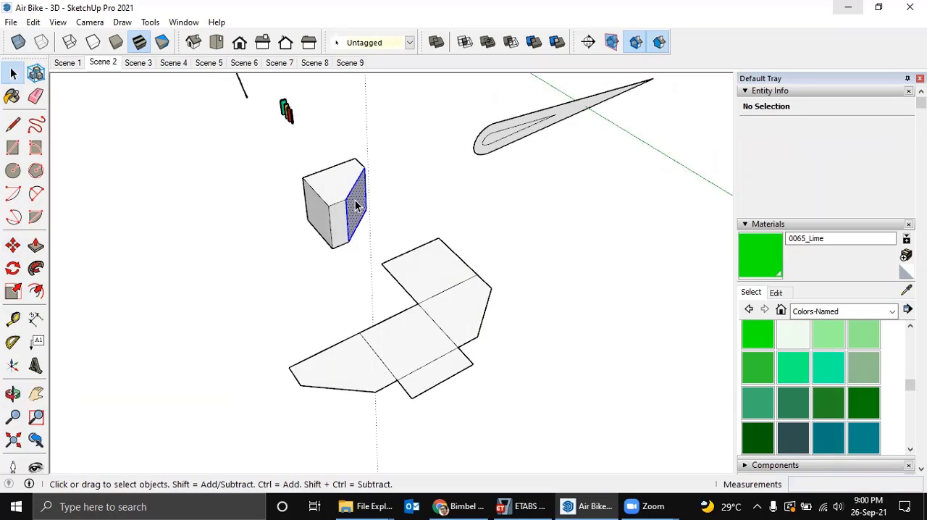
key(m)
key(ctrl)
click(348, 204)
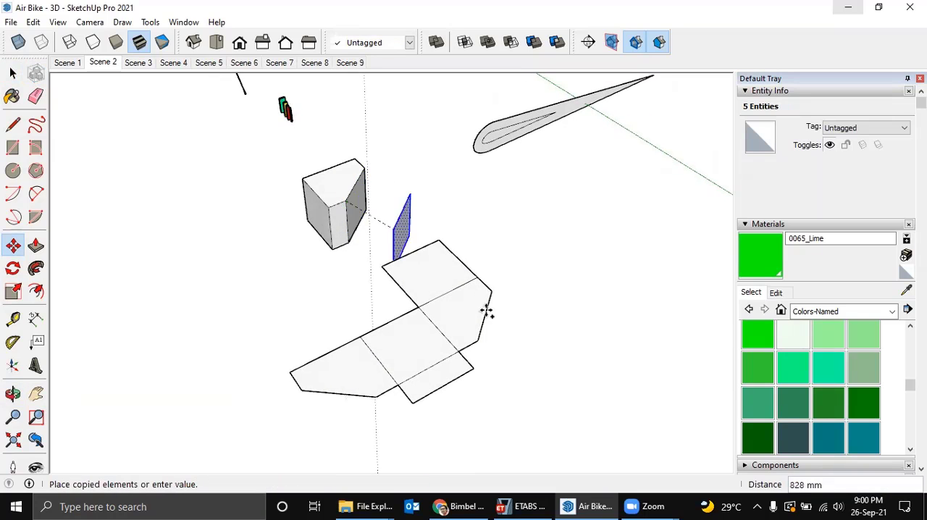
click(508, 375)
Rotate the copied slanted face about the vertical axis at its upper corner until its upper edge runs along the green axis.
scroll(497, 383, up, 3)
key(q)
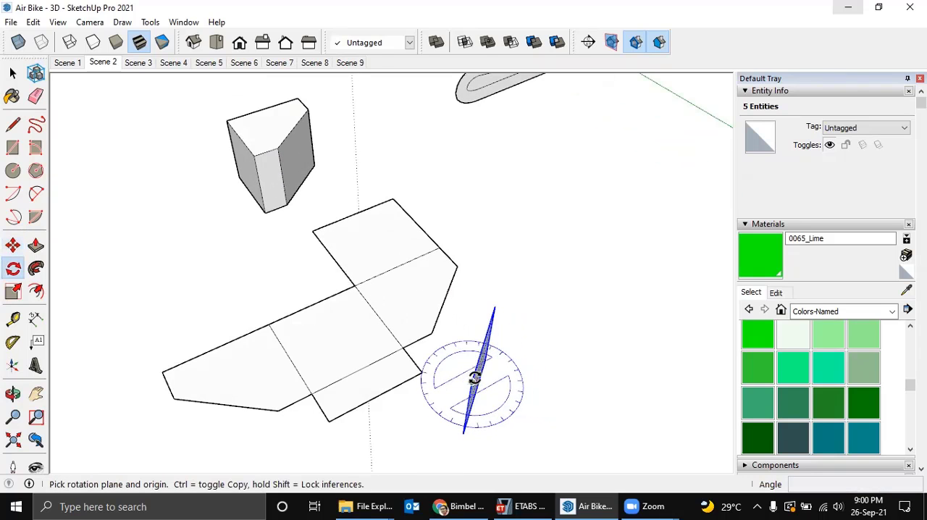
click(472, 380)
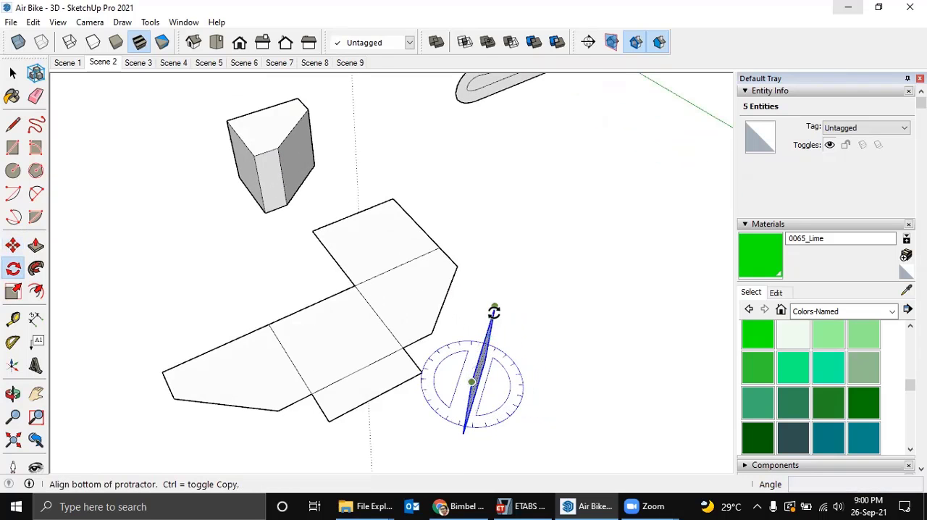
click(494, 309)
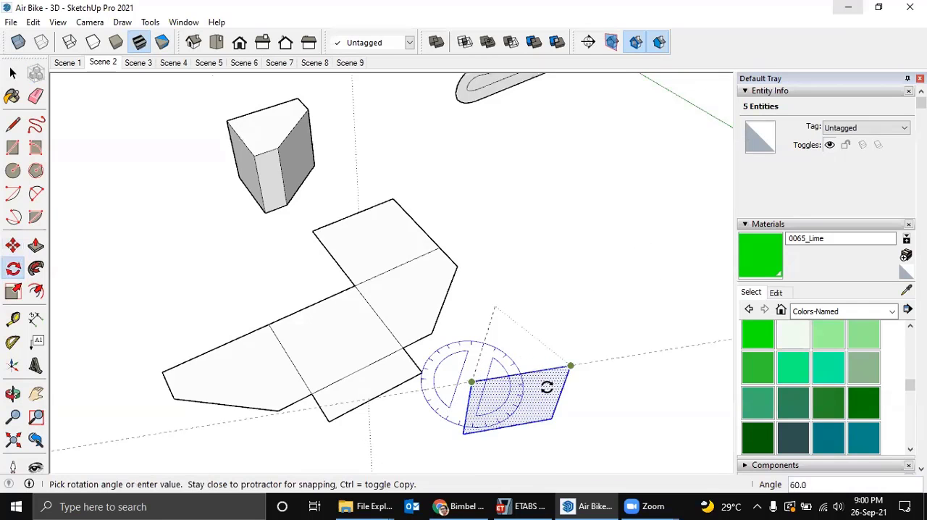
click(523, 449)
middle_drag(523, 449, 510, 364)
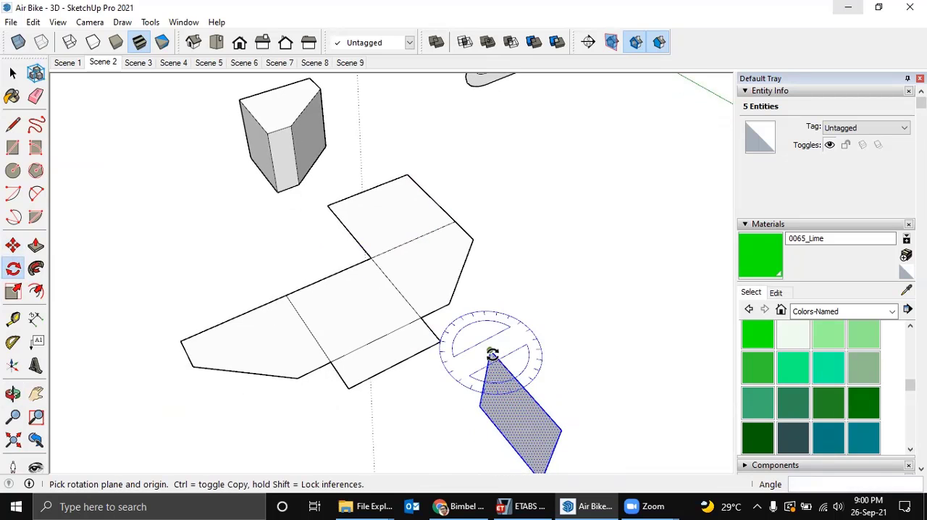
Rotate the copied slanted face 90° about the green axis at its upper corner to lay it flat.
click(492, 351)
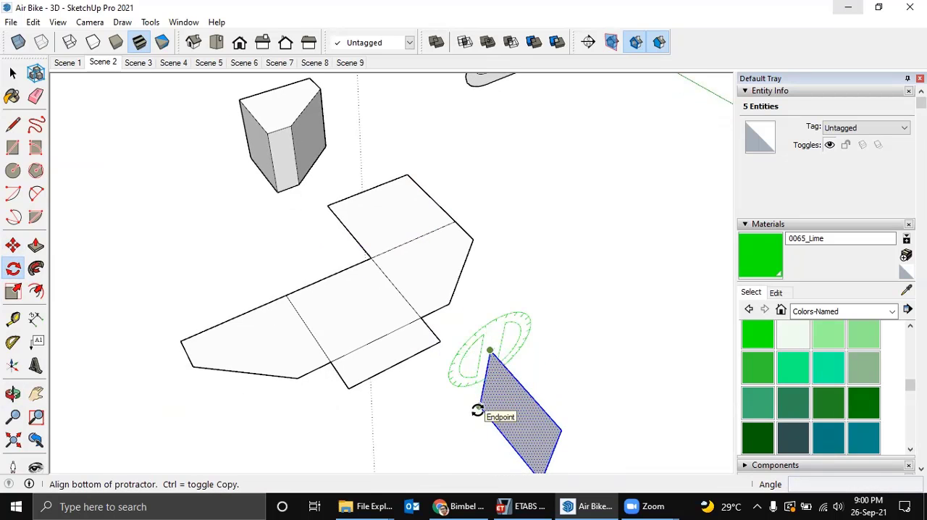
click(452, 419)
text(90)
key(Return)
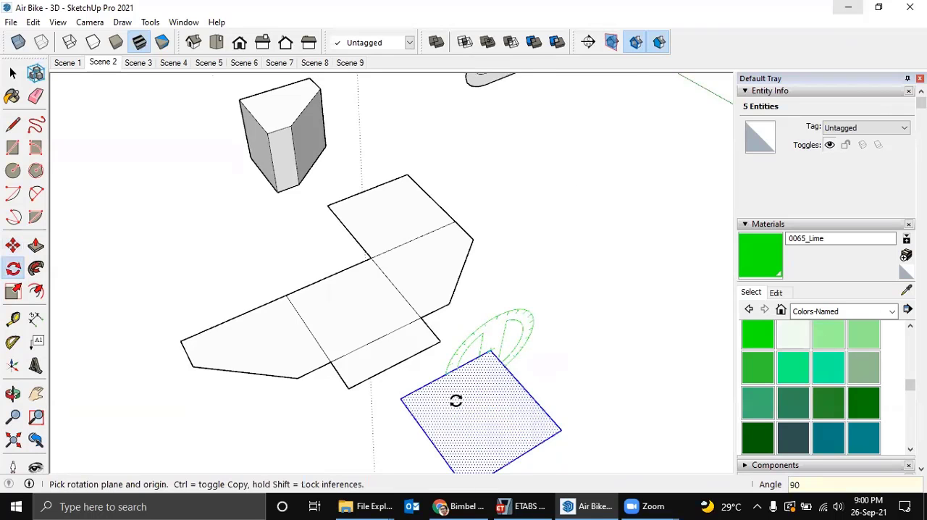
Move the flattened slanted face by its corner onto the narrow face's outer corner so their long edges join.
shift+middle_drag(448, 415, 480, 403)
key(m)
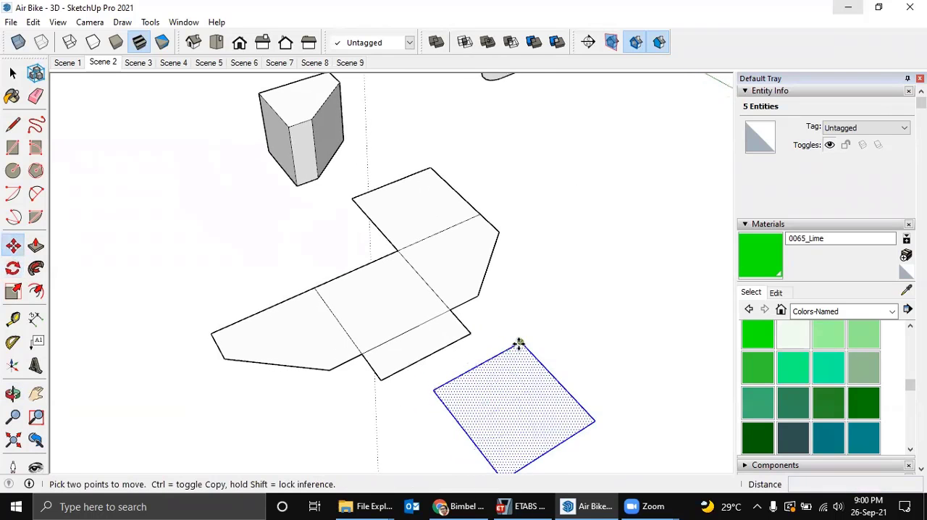
click(520, 342)
click(470, 334)
middle_drag(471, 333, 298, 319)
key(space)
click(486, 316)
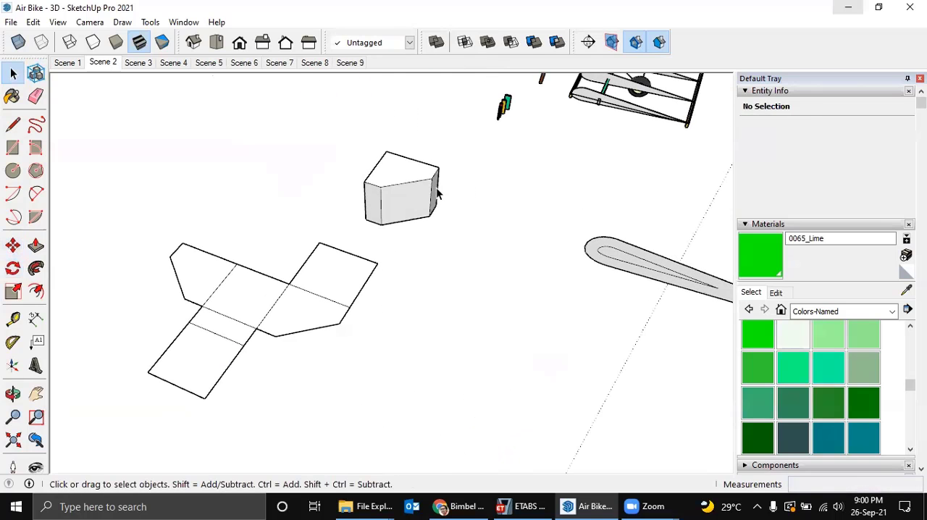
Copy the box's remaining short side face about 2017 mm onto the matching short edge of the pattern's top face.
middle_drag(407, 233, 382, 216)
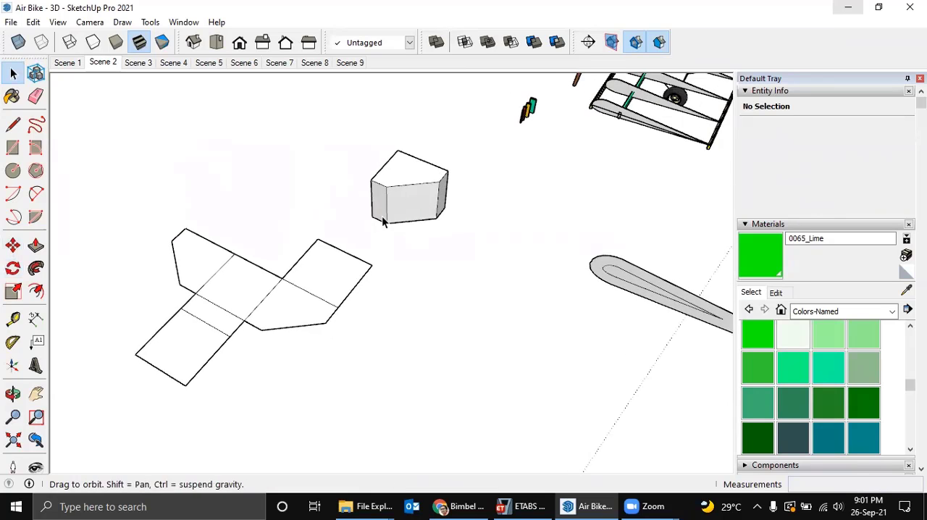
scroll(450, 192, up, 2)
double_click(449, 190)
middle_drag(441, 188, 445, 182)
key(m)
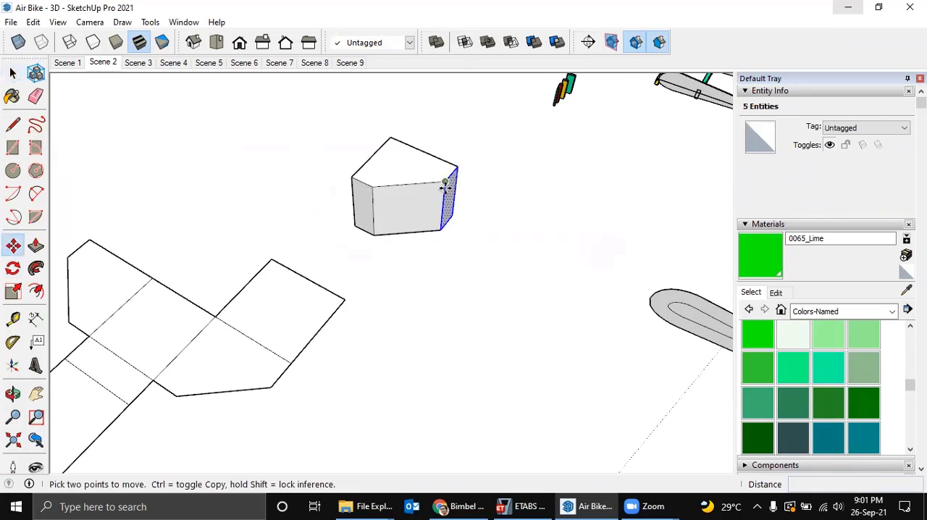
click(444, 183)
key(ctrl)
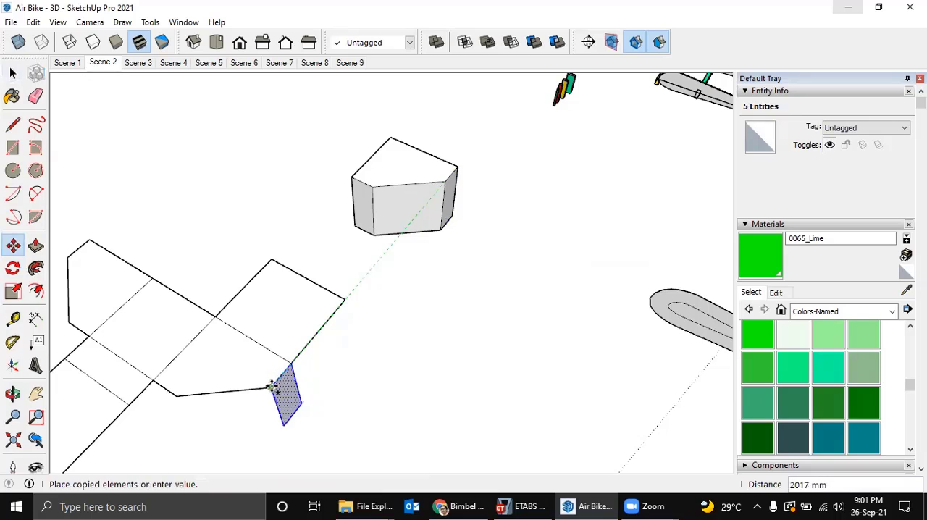
click(273, 386)
Rotate the copied short side face 90° about its corner on the pattern edge to lay it flat.
key(q)
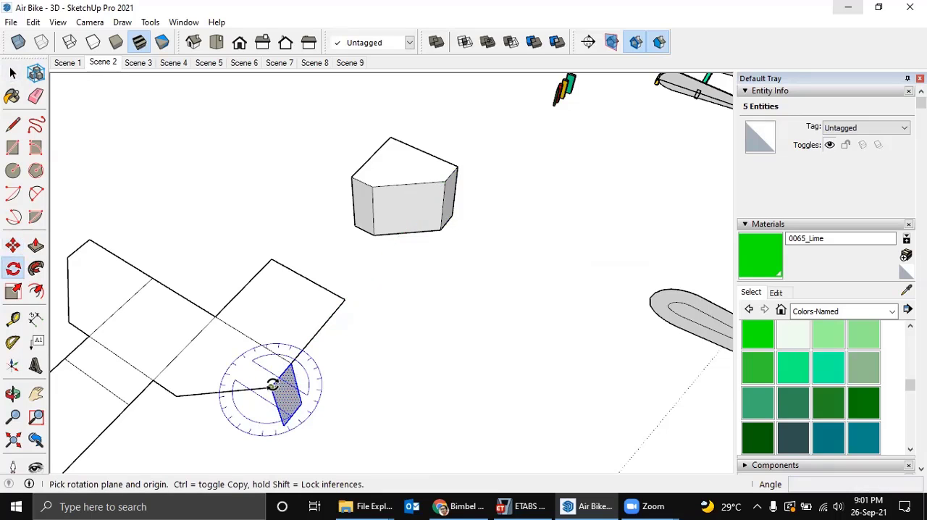
click(272, 386)
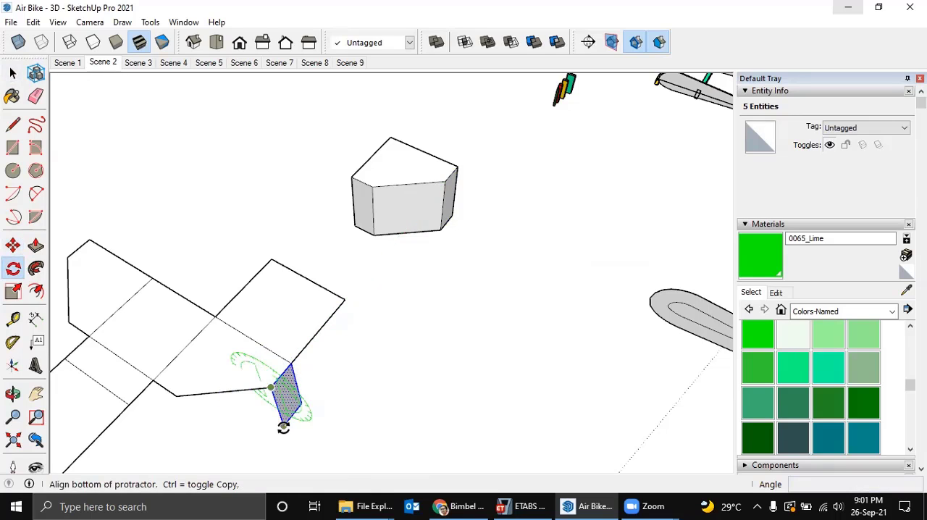
click(284, 425)
click(320, 418)
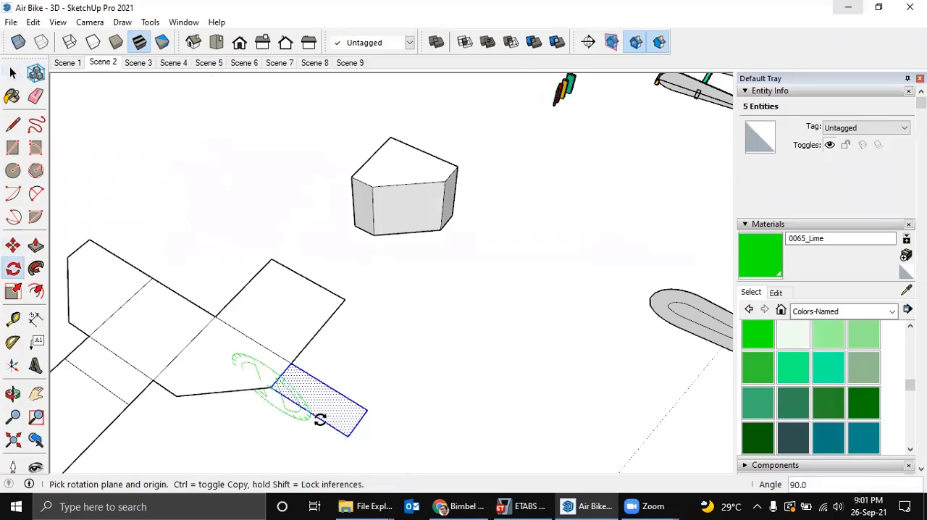
middle_drag(320, 418, 451, 256)
key(space)
click(452, 257)
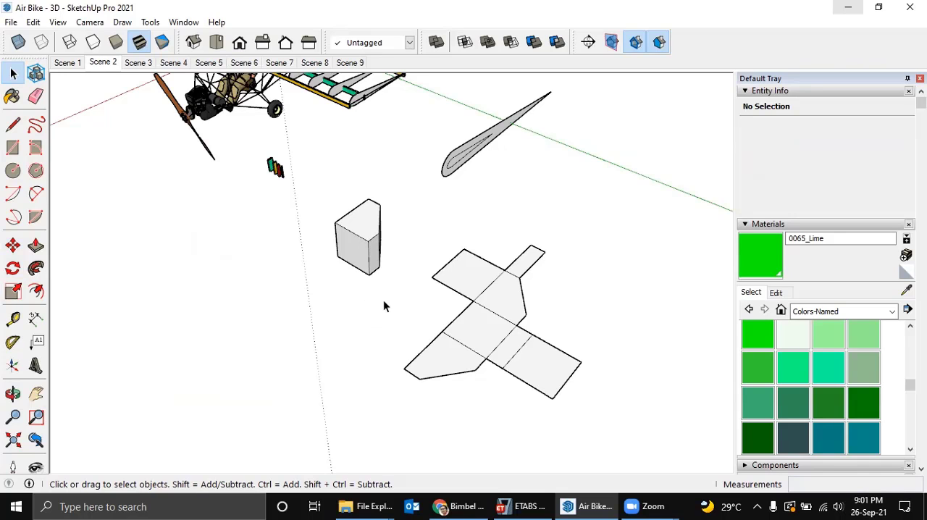
middle_drag(561, 308, 528, 263)
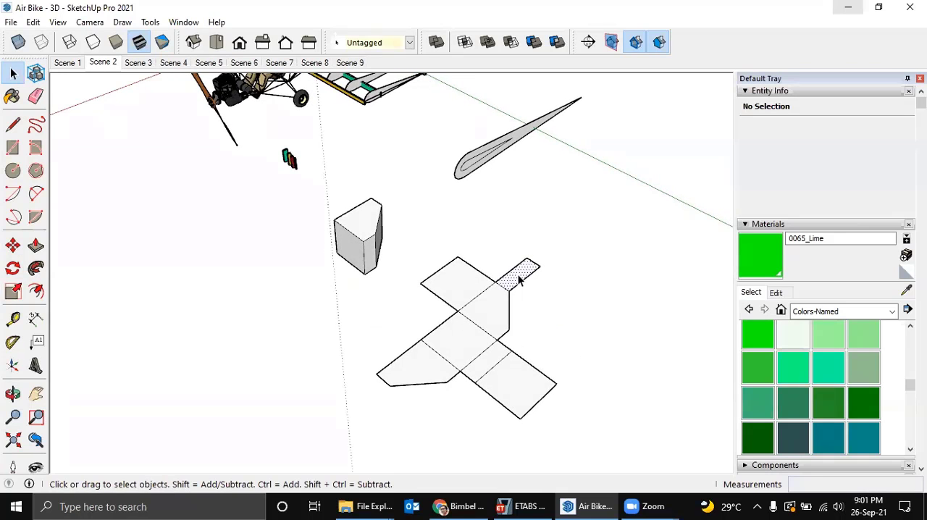
double_click(518, 281)
key(m)
key(ctrl)
click(538, 265)
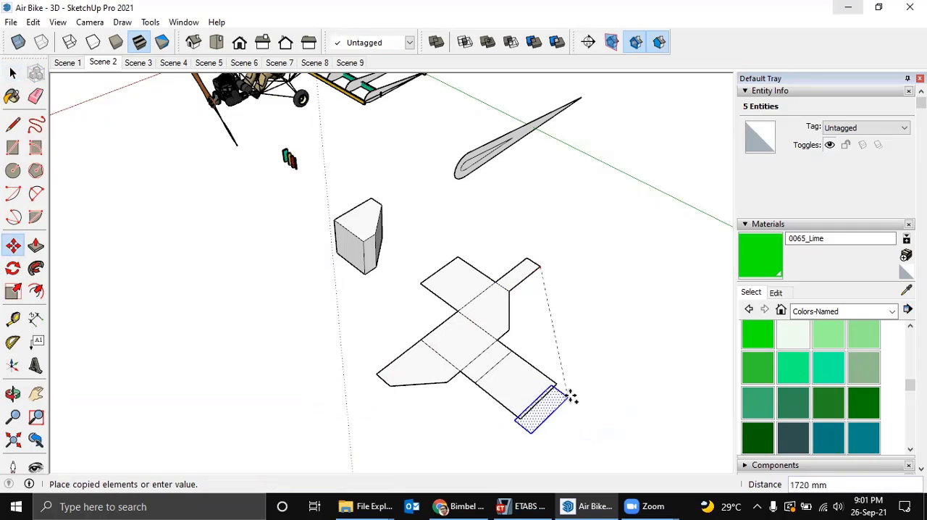
key(space)
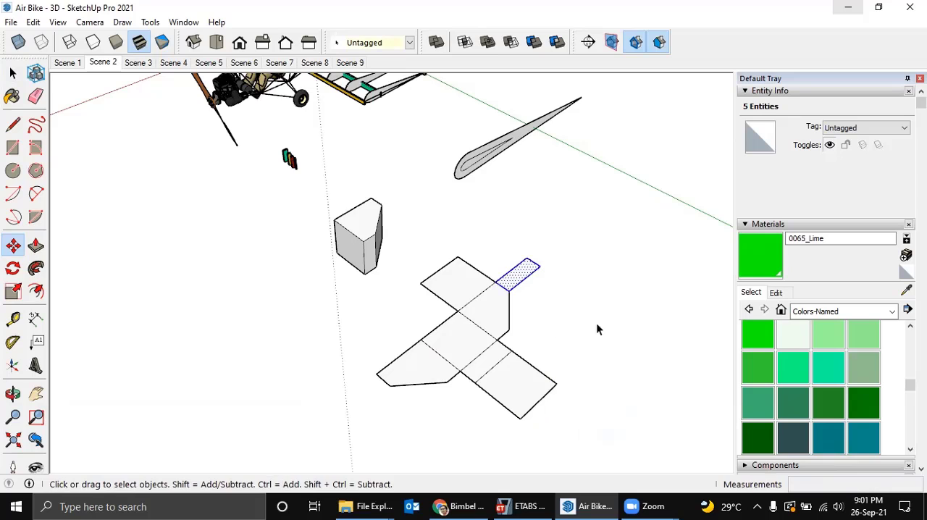
click(537, 289)
middle_drag(536, 290, 539, 324)
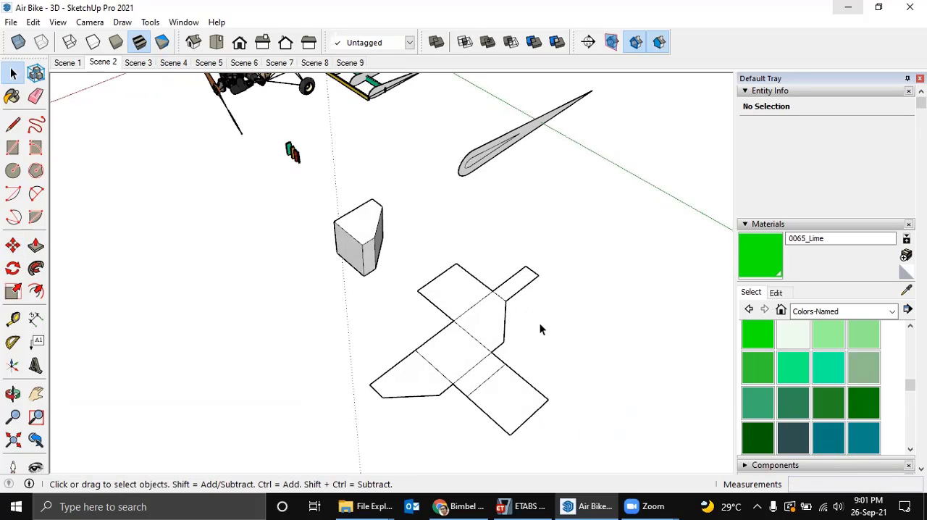
Delete the loose airfoil rib shape lying between the aircraft and the flat pattern.
middle_drag(521, 209, 553, 271)
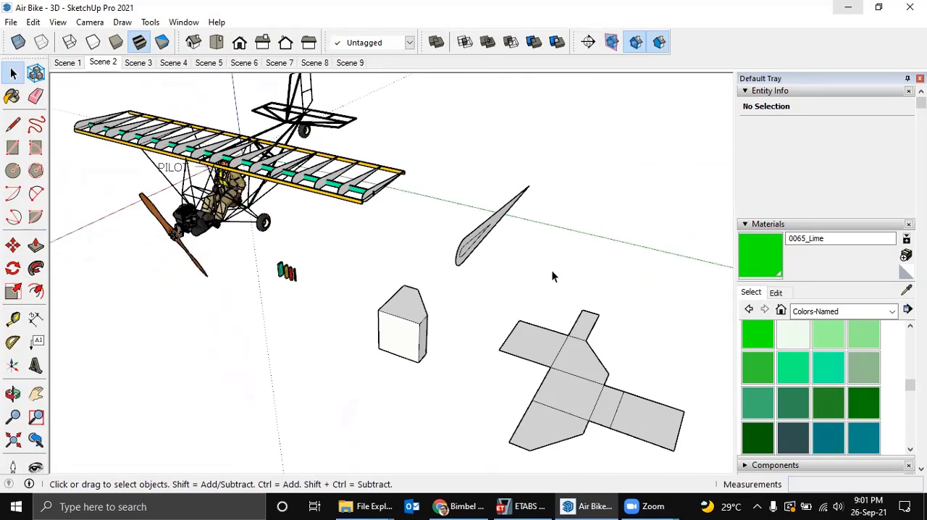
drag(552, 271, 439, 161)
middle_drag(456, 185, 466, 196)
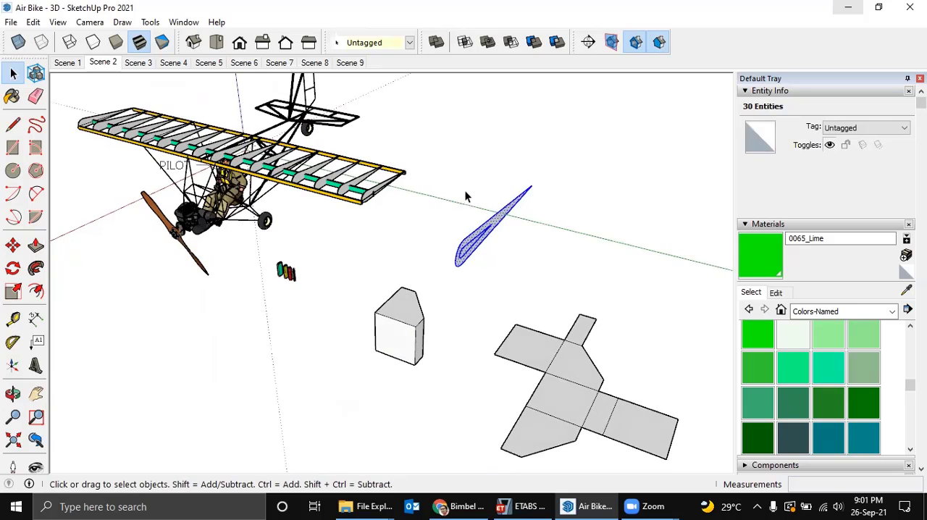
key(Delete)
Examine the air bike's wing structure, pilot area and tail frame up close and as a whole from several angles.
shift+middle_drag(400, 187, 420, 165)
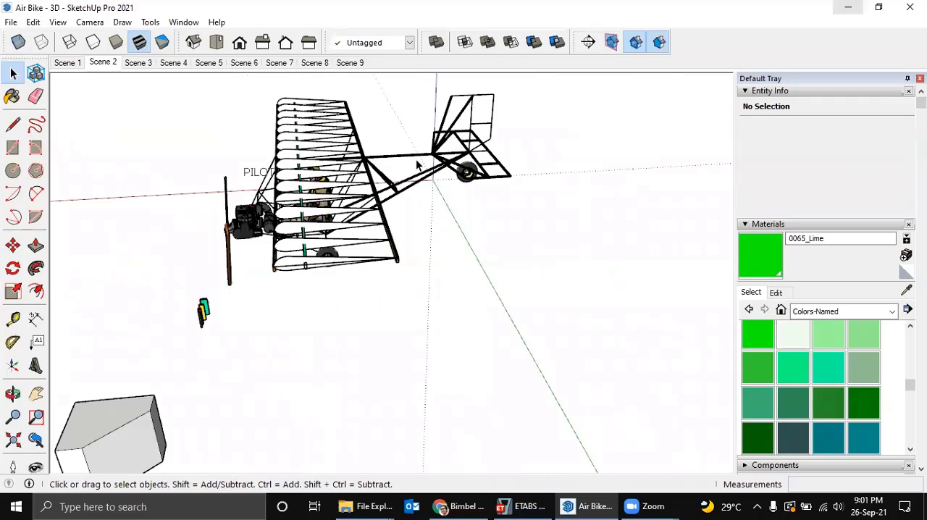
scroll(406, 189, up, 4)
middle_drag(463, 217, 427, 198)
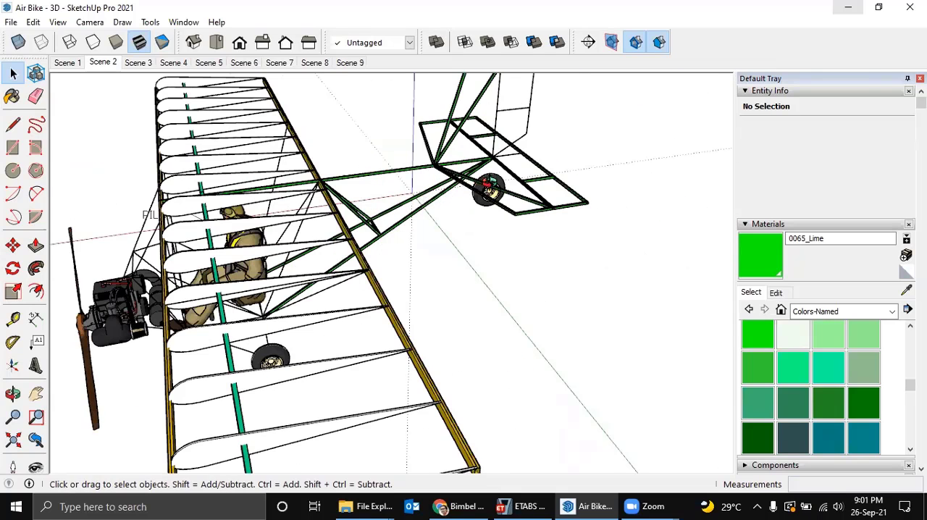
middle_drag(490, 182, 488, 180)
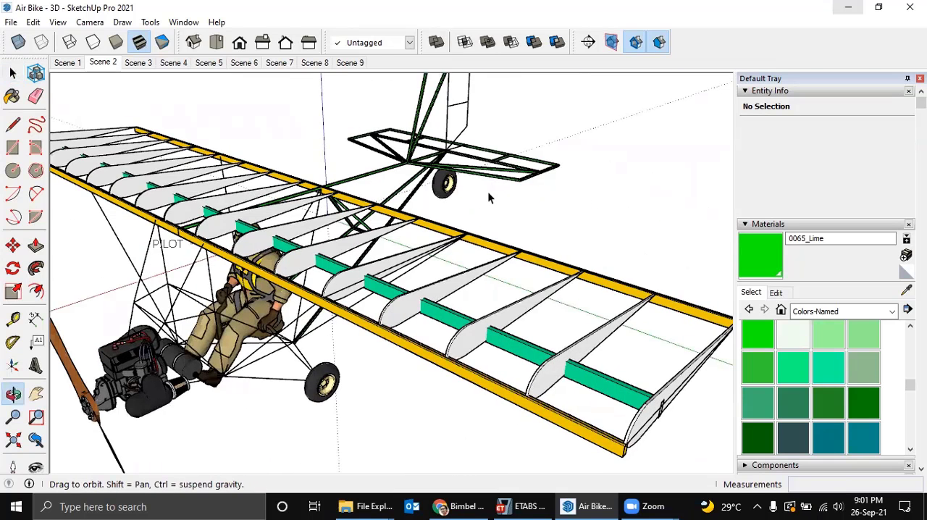
scroll(485, 210, down, 3)
shift+middle_drag(484, 219, 413, 191)
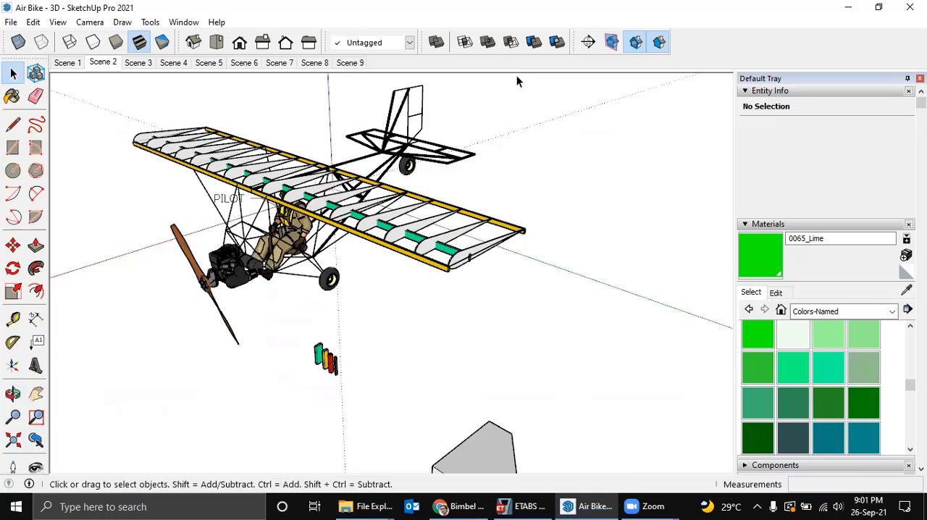
middle_drag(523, 118, 499, 47)
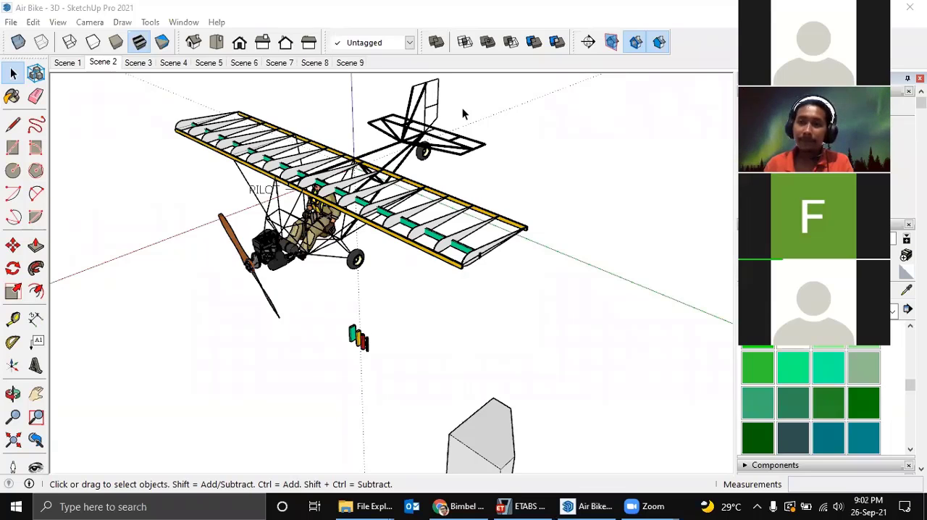
drag(826, 32, 315, 33)
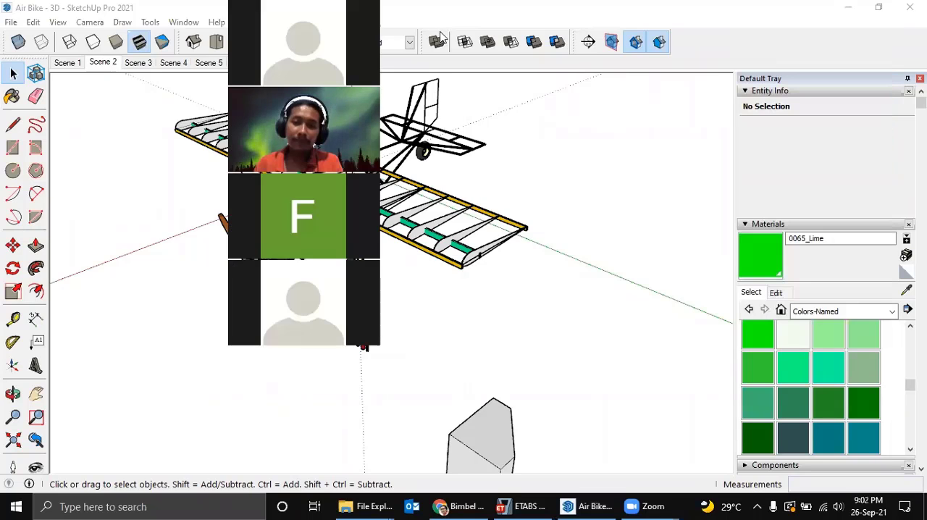